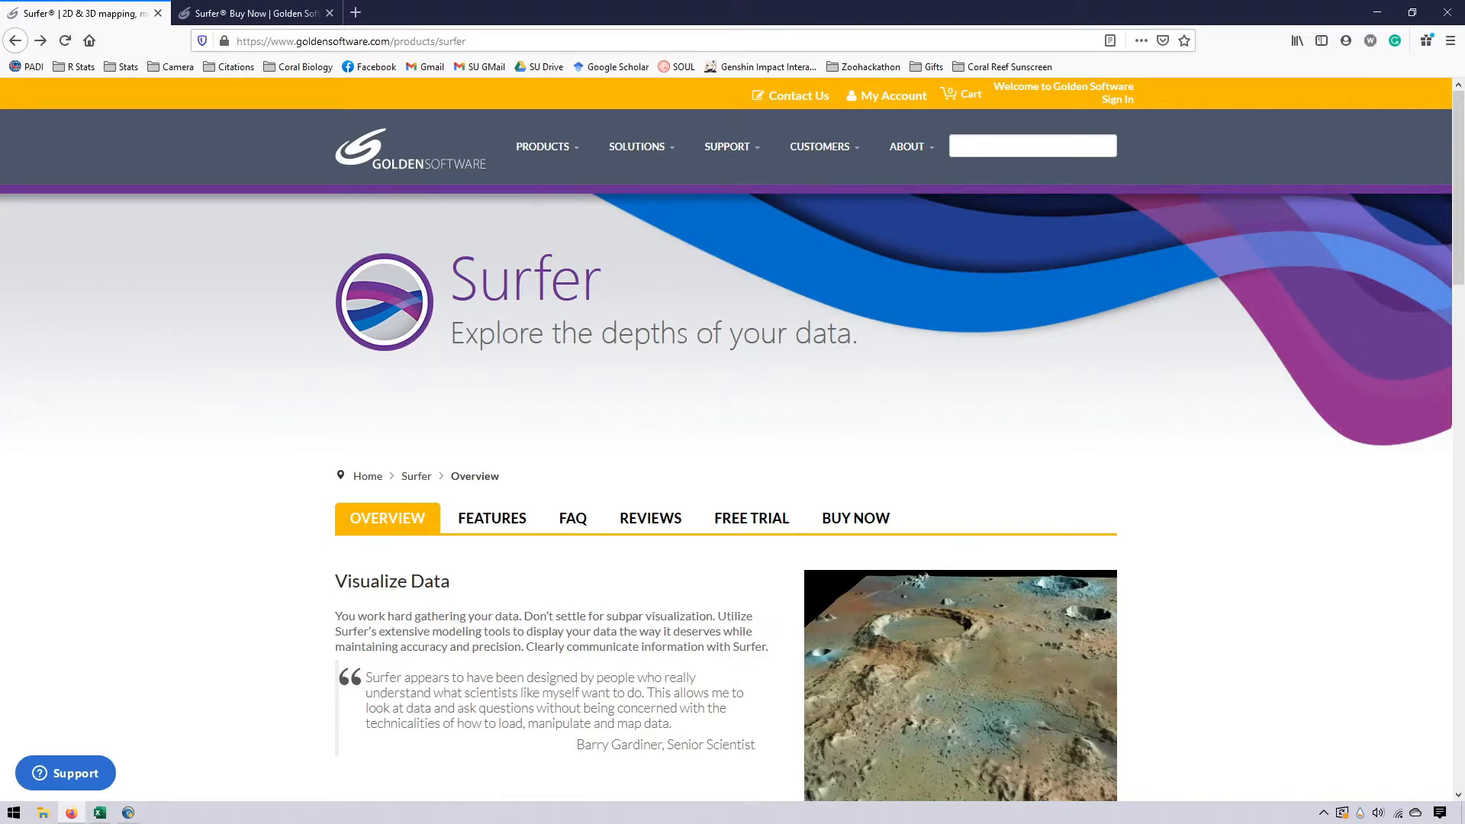
Examine the Surfer product overview page, including the data visualization and analysis sections and the site's product and solution categories
scroll(654, 399, "down", 3)
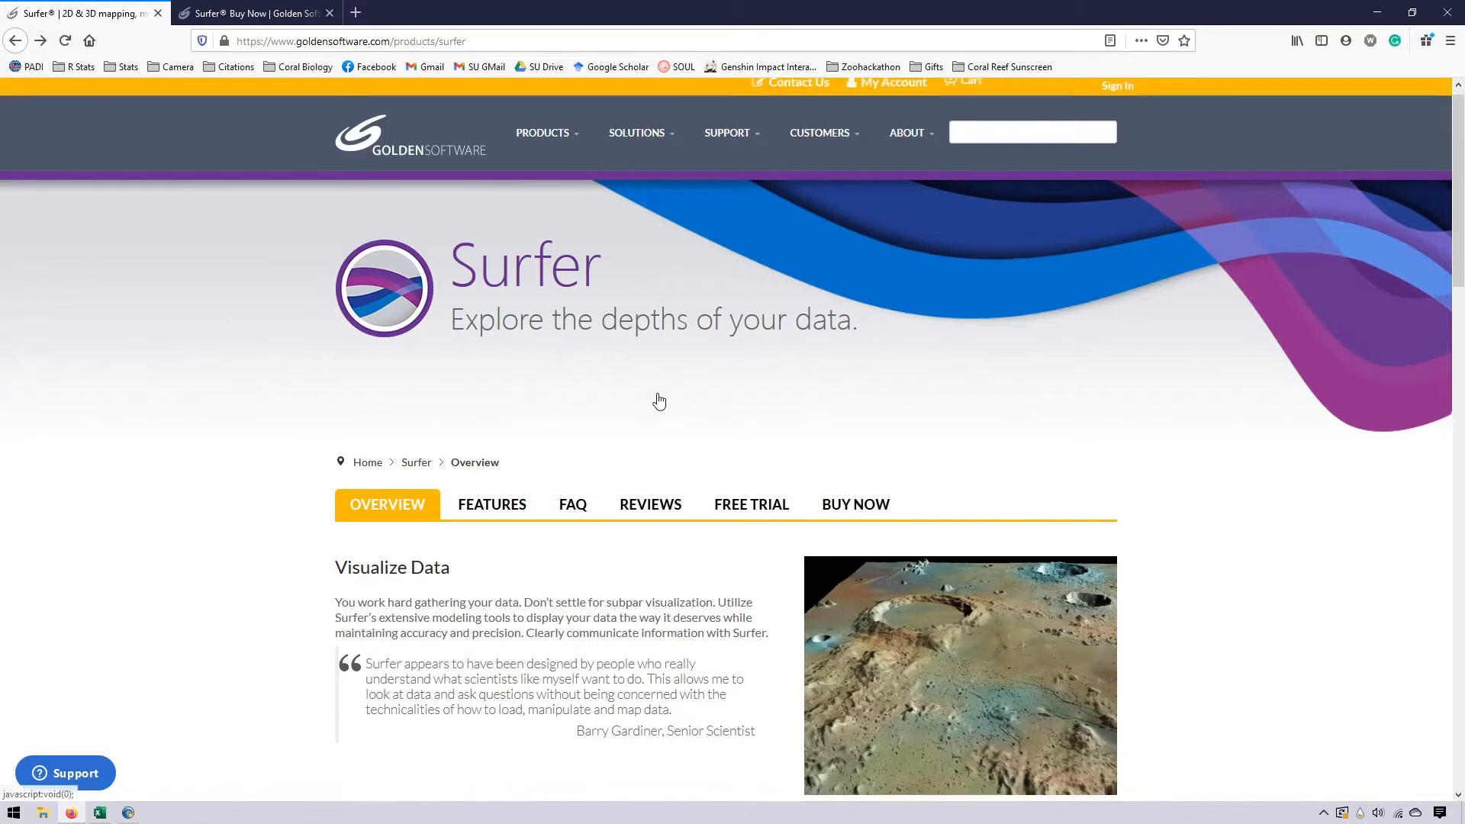
scroll(651, 390, "up", 3)
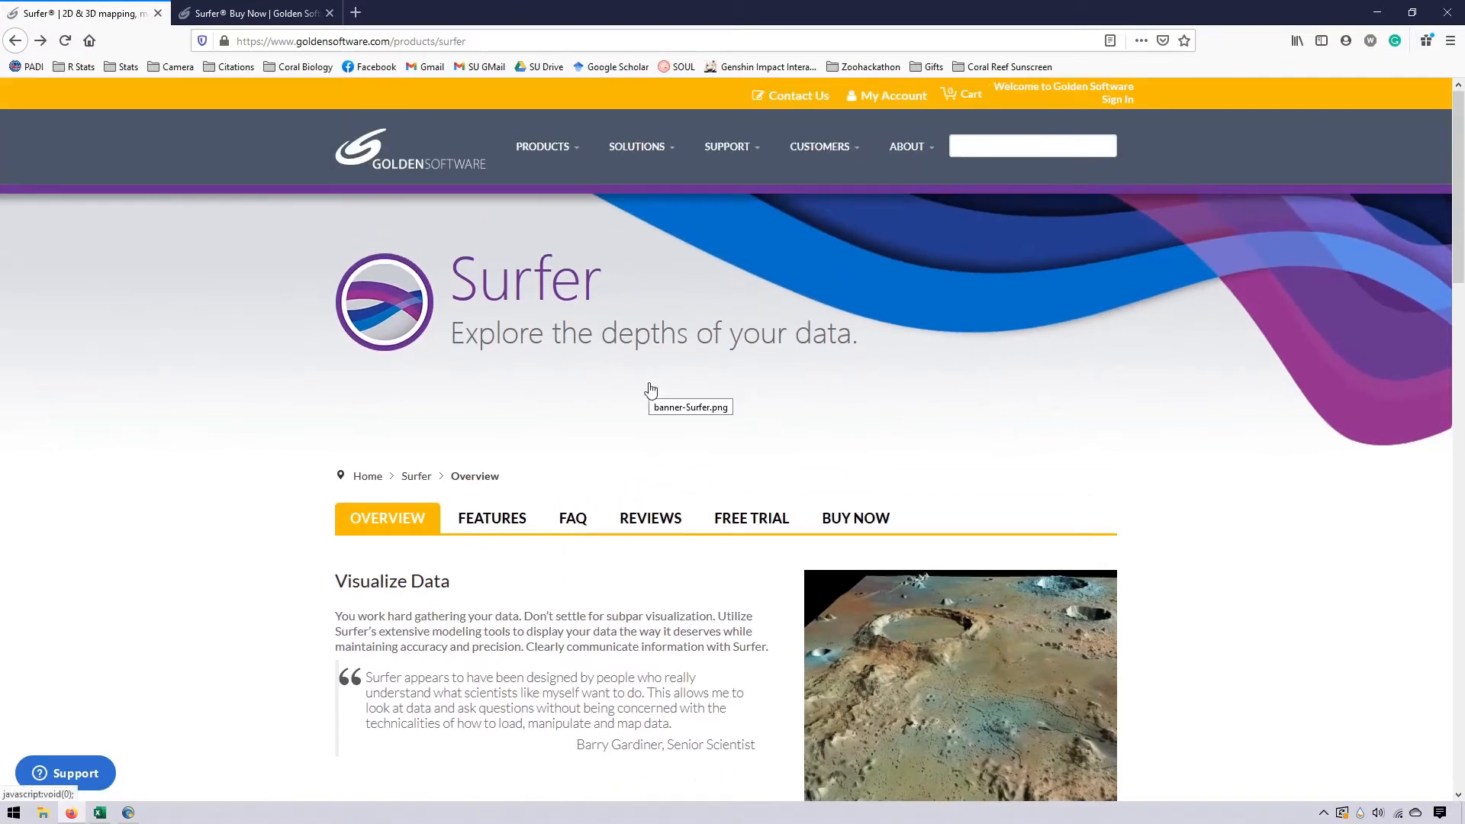
scroll(647, 382, "down", 8)
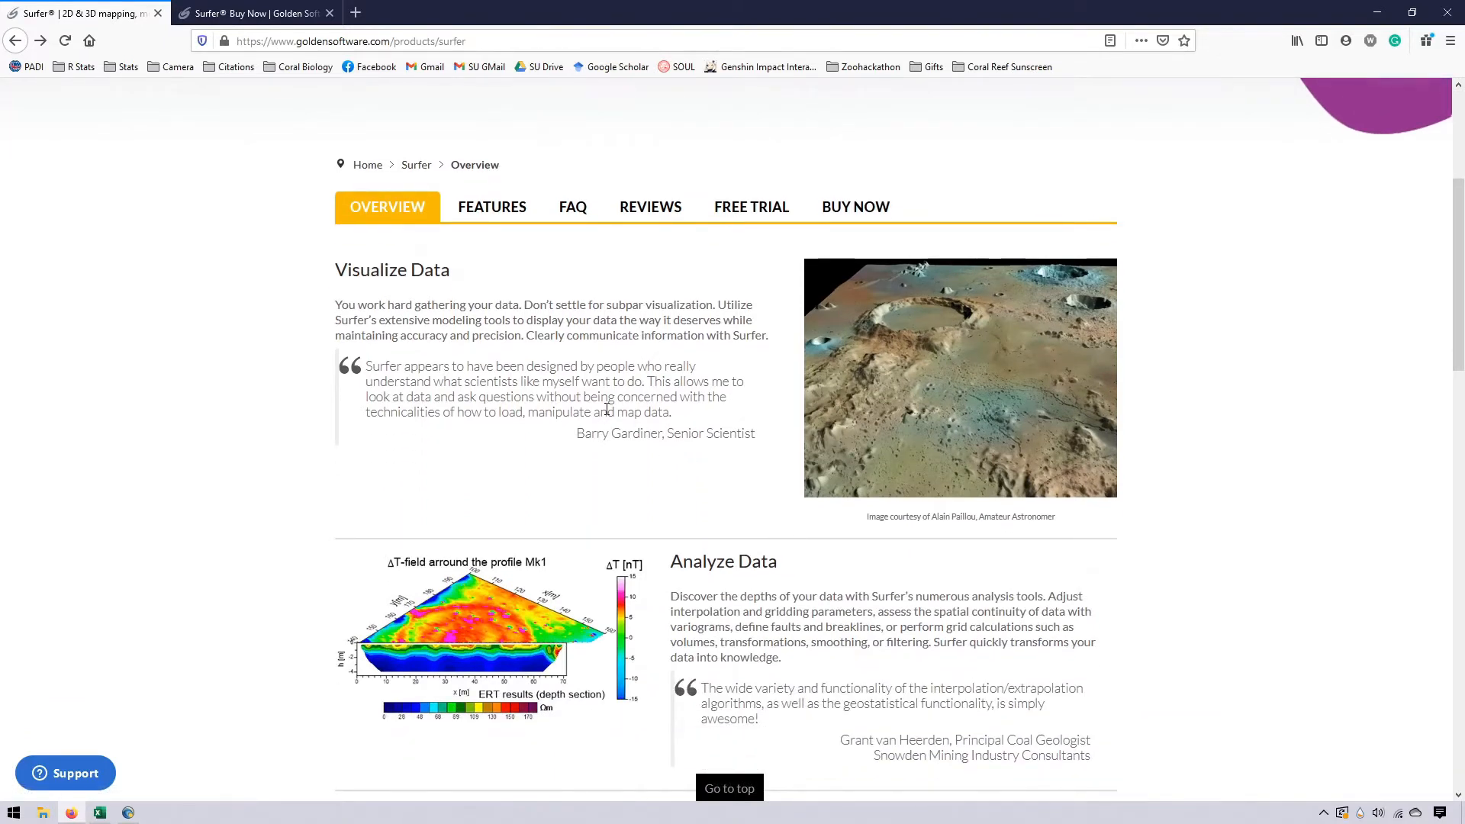
scroll(607, 412, "up", 4)
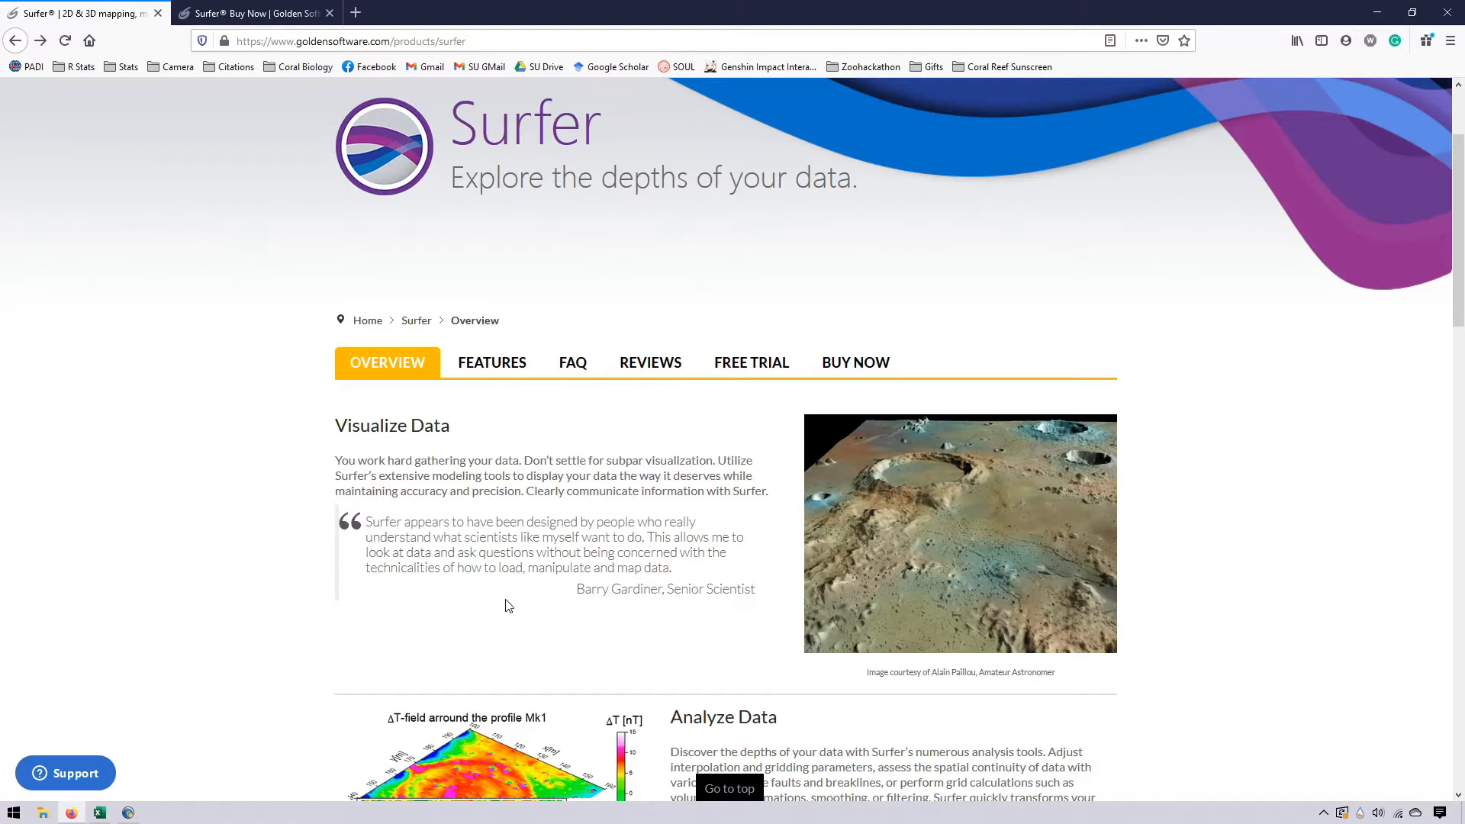
scroll(509, 605, "up", 1)
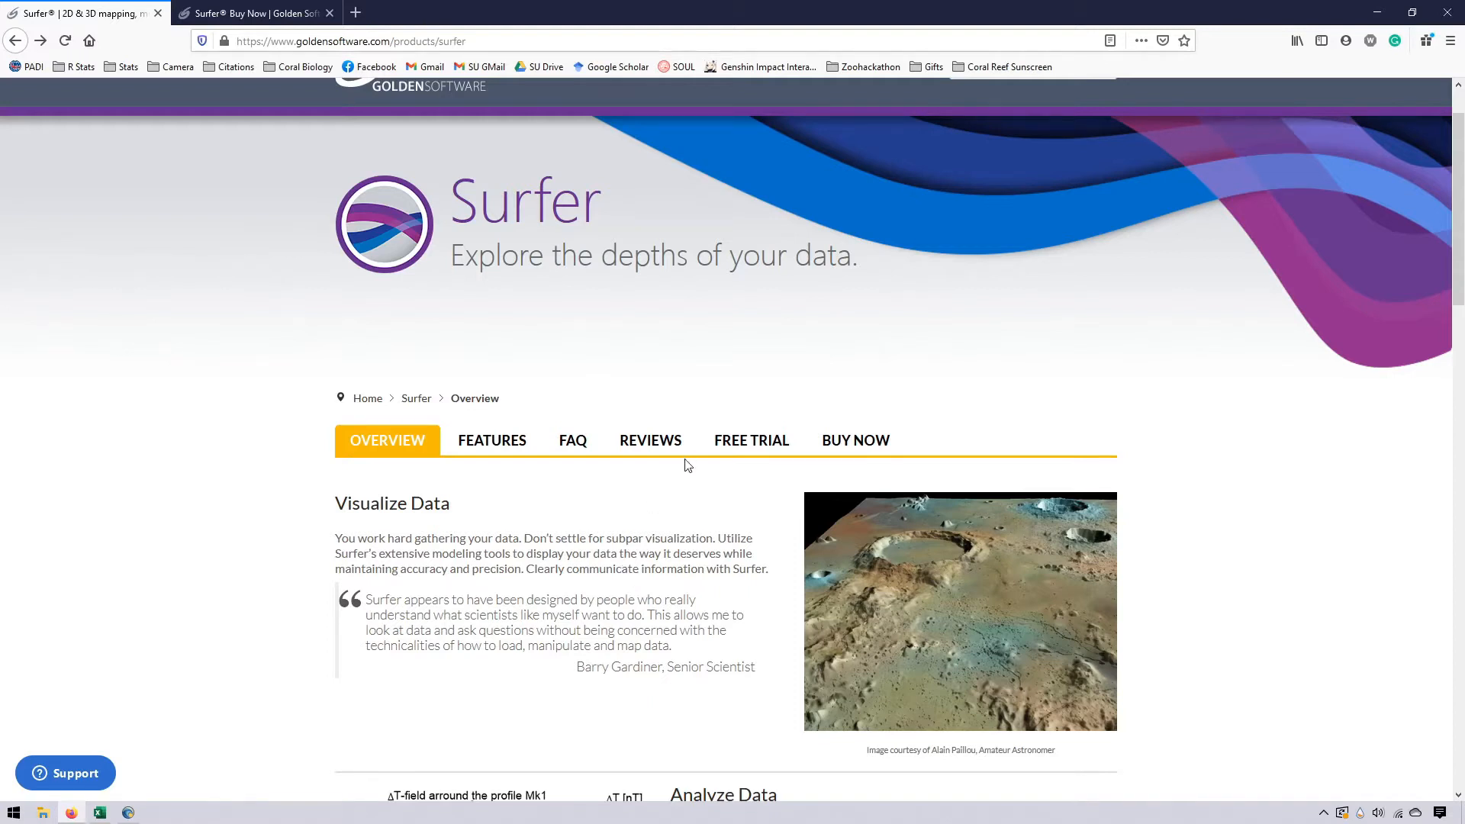
scroll(553, 451, "up", 2)
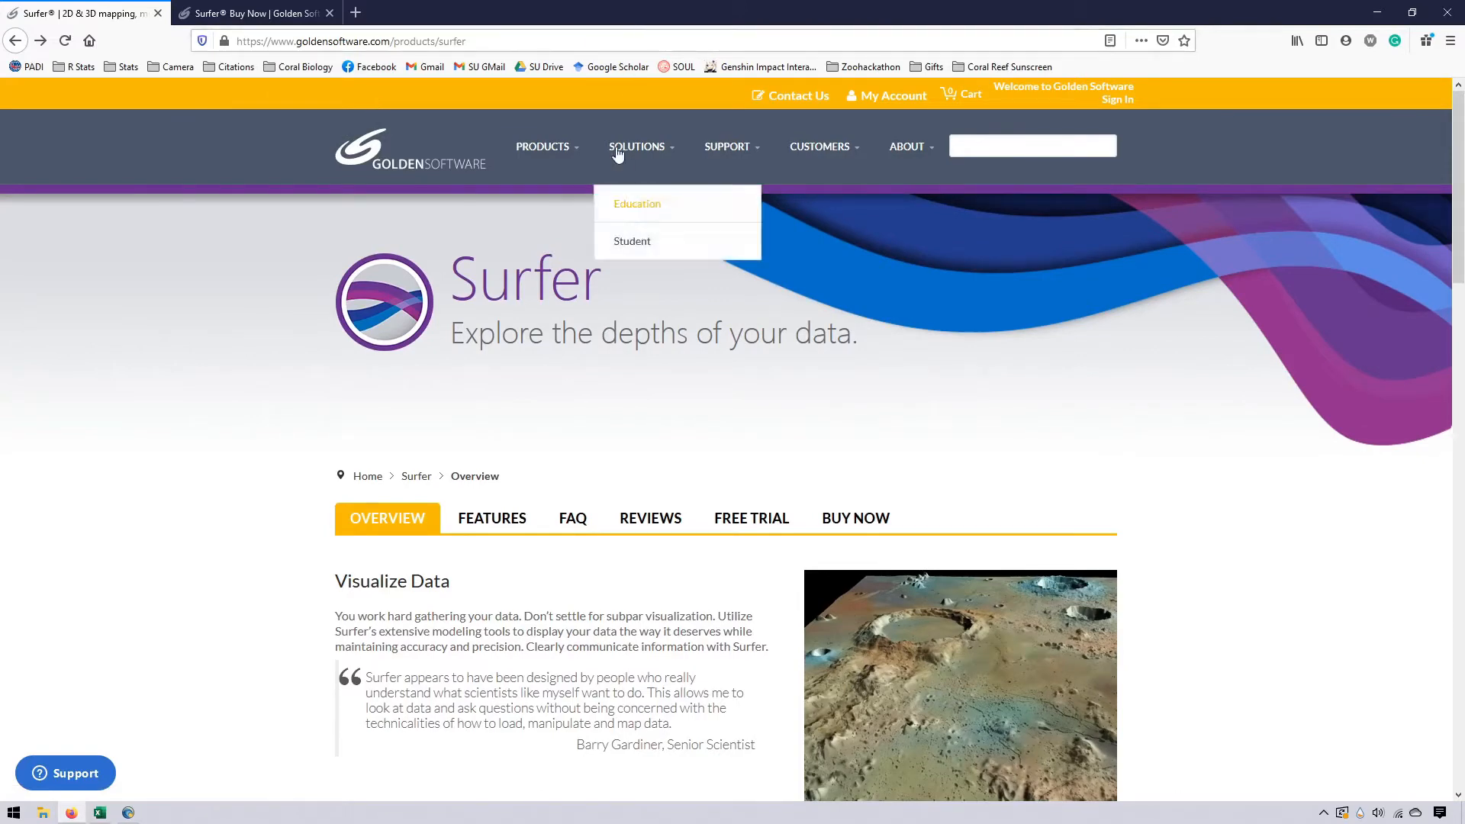
mouse_move(575, 145)
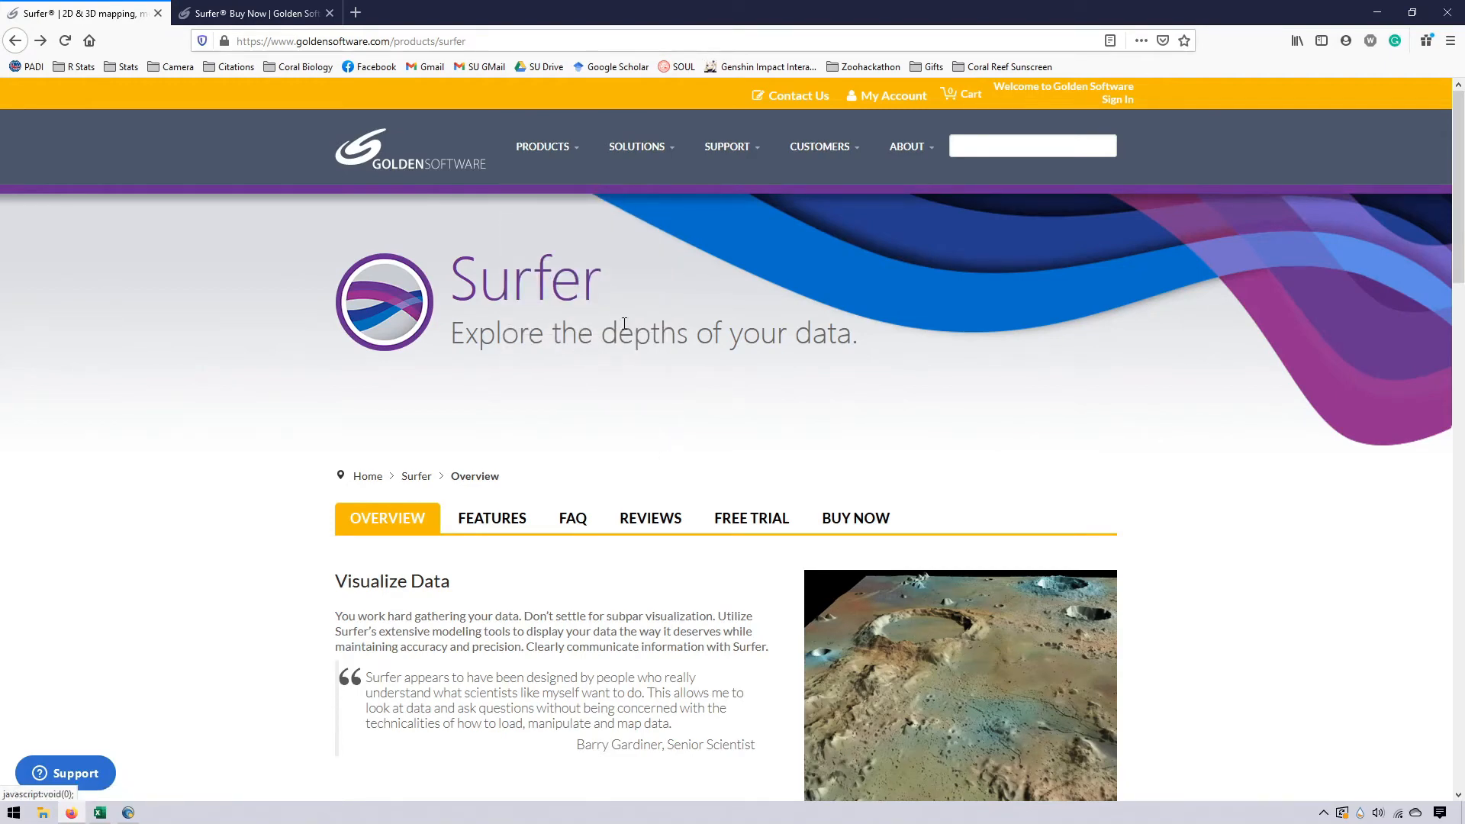
scroll(559, 334, "down", 2)
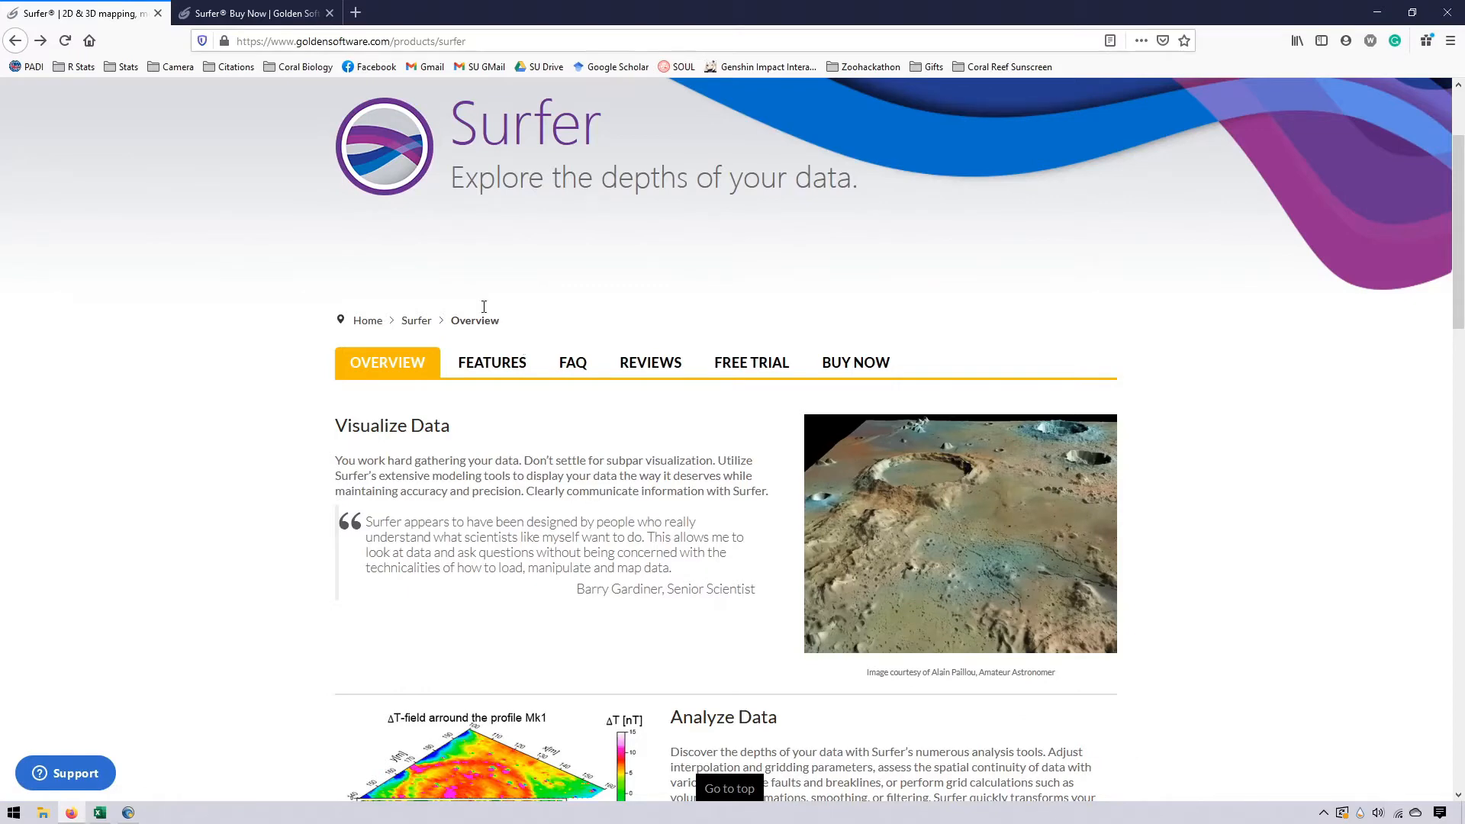
Review the Surfer purchase page's Single User, Concurrent-Use and Custom Agreement licensing options, enlarging the page to read their prices
left_click(280, 16)
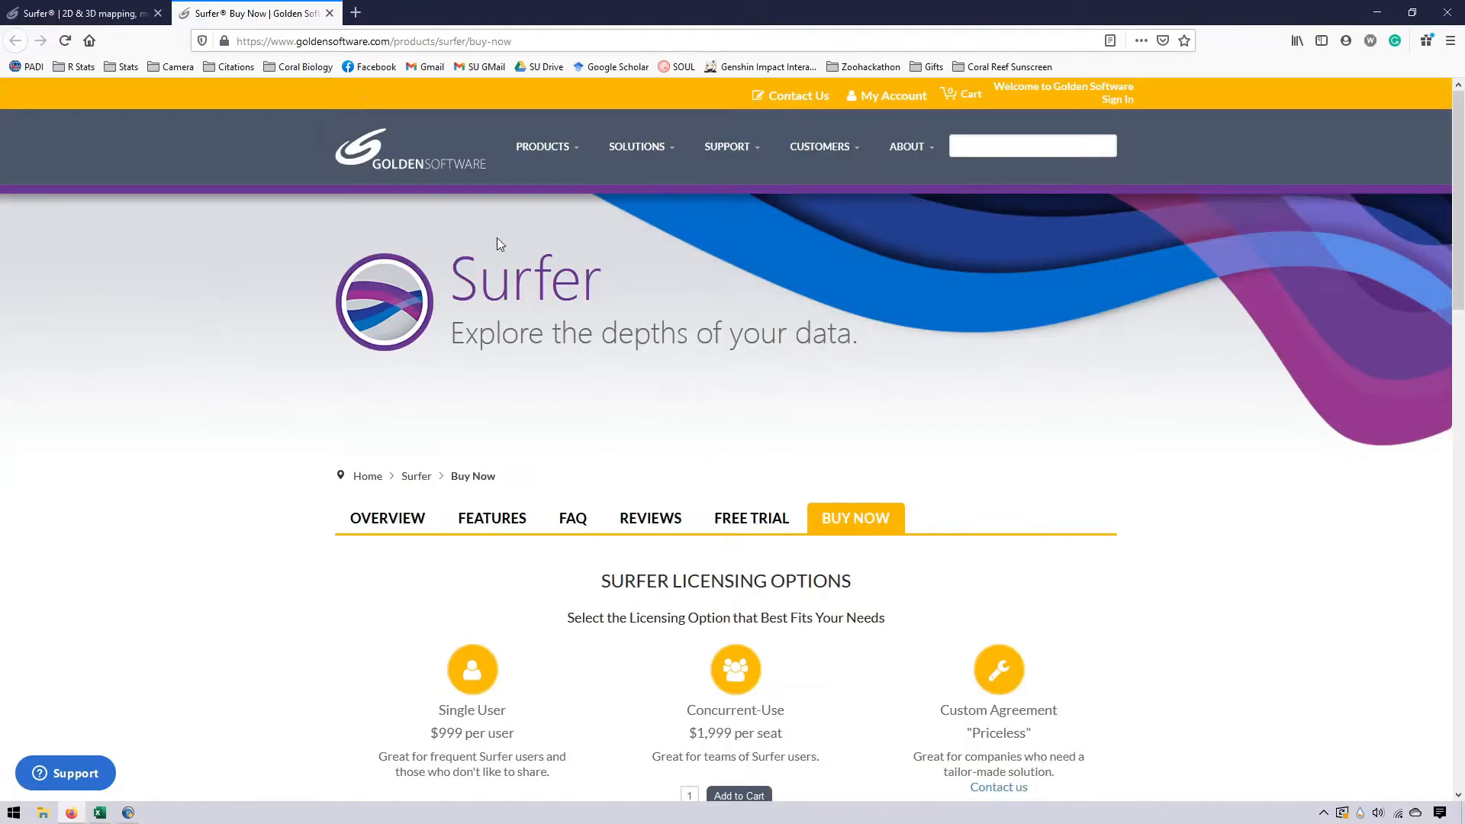
scroll(646, 281, "down", 3)
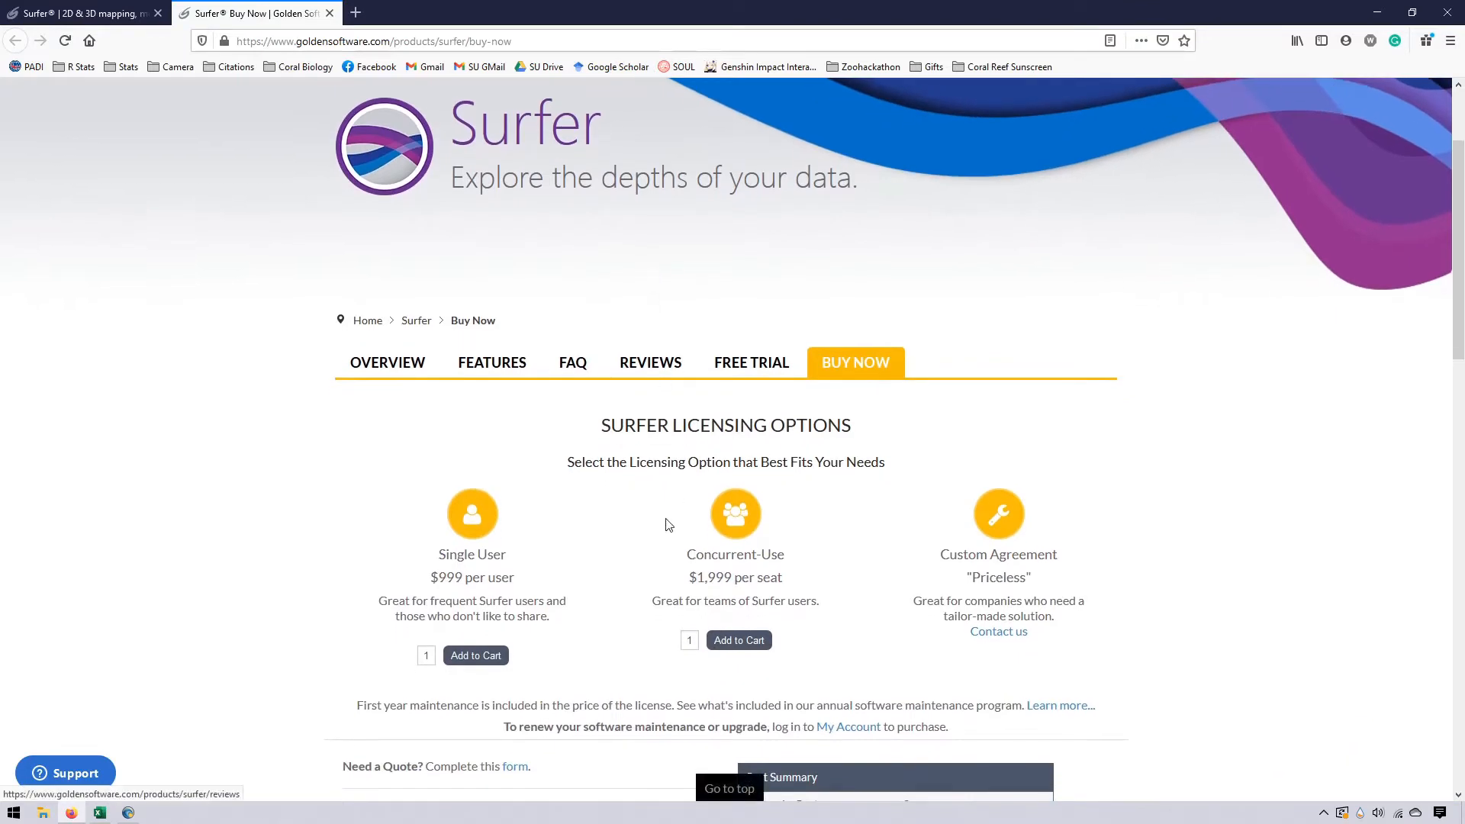
scroll(663, 519, "down", 2)
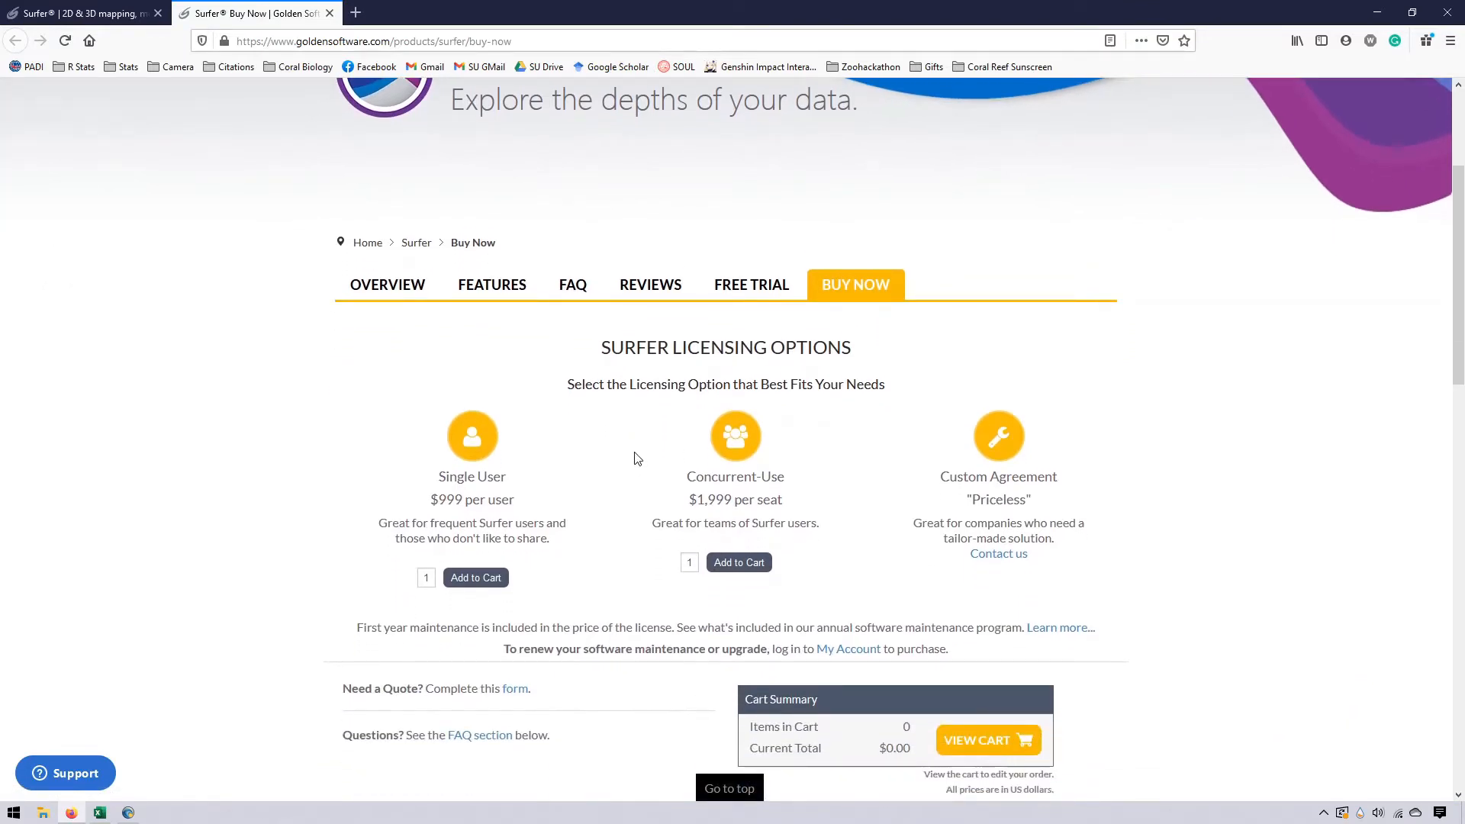
scroll(637, 460, "up", 4)
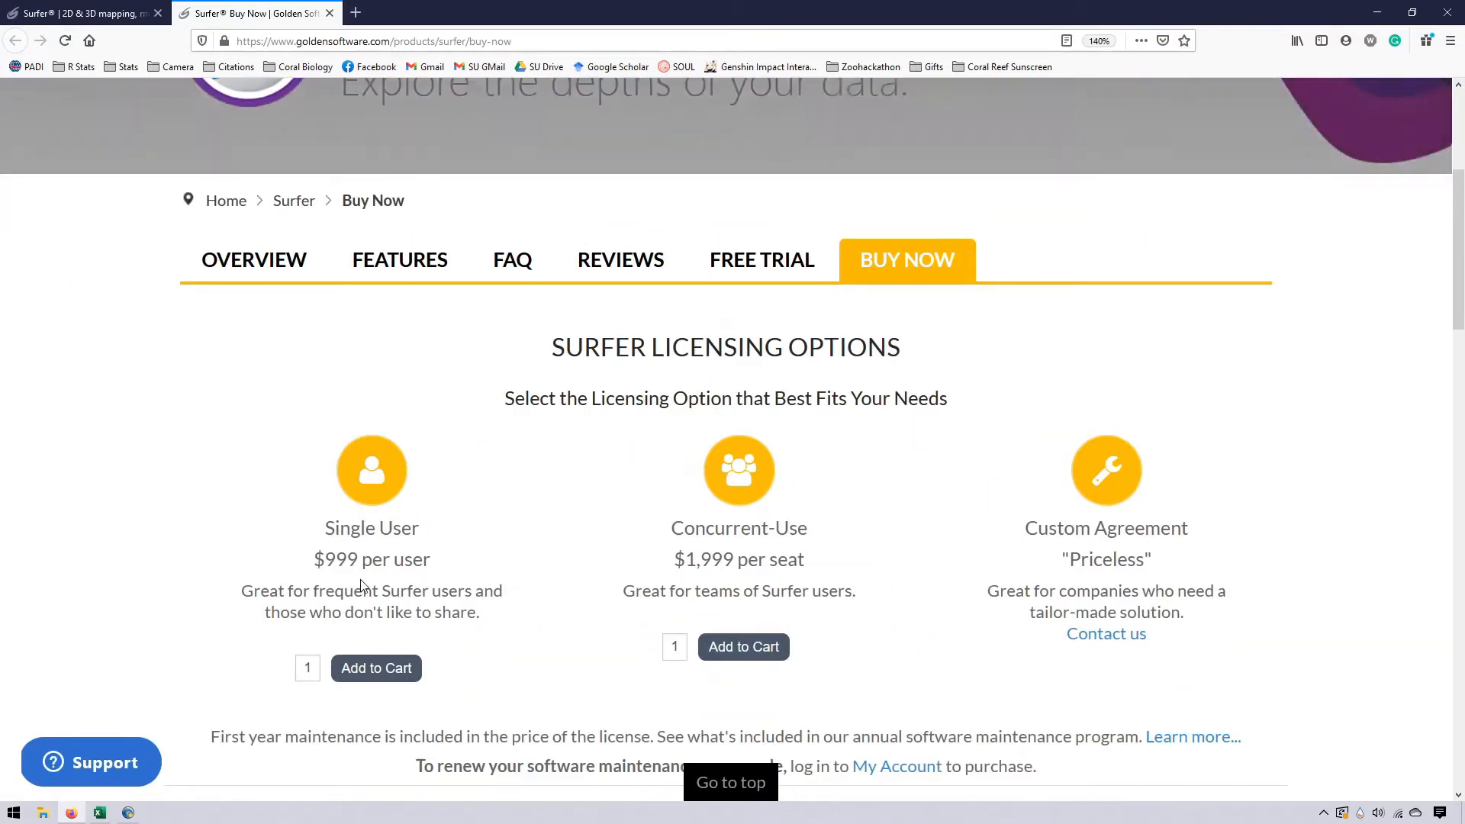
scroll(363, 584, "up", 3)
scroll(353, 566, "up", 2)
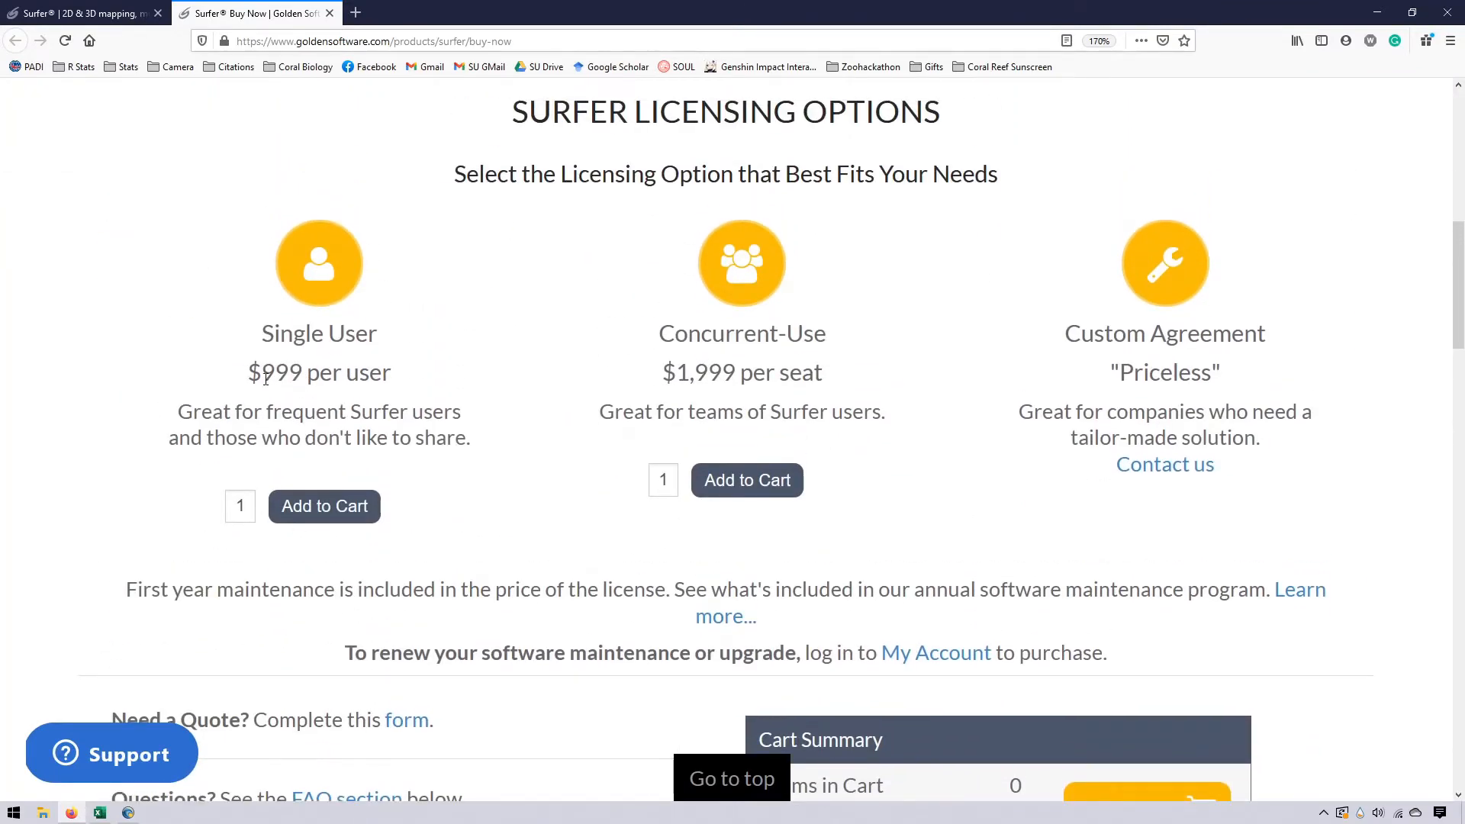
left_click_drag(261, 374, 389, 360)
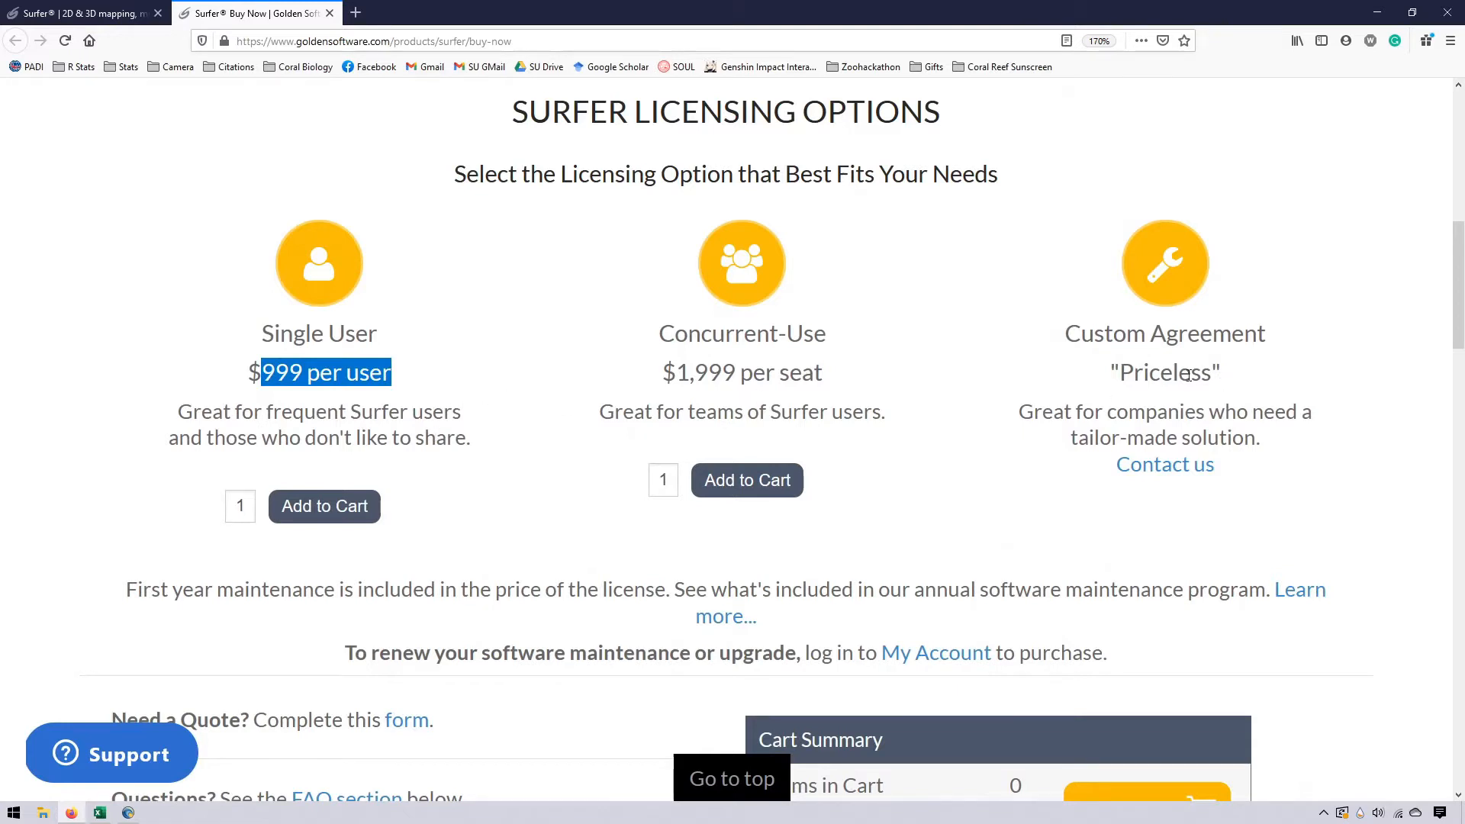
left_click_drag(1114, 374, 1204, 402)
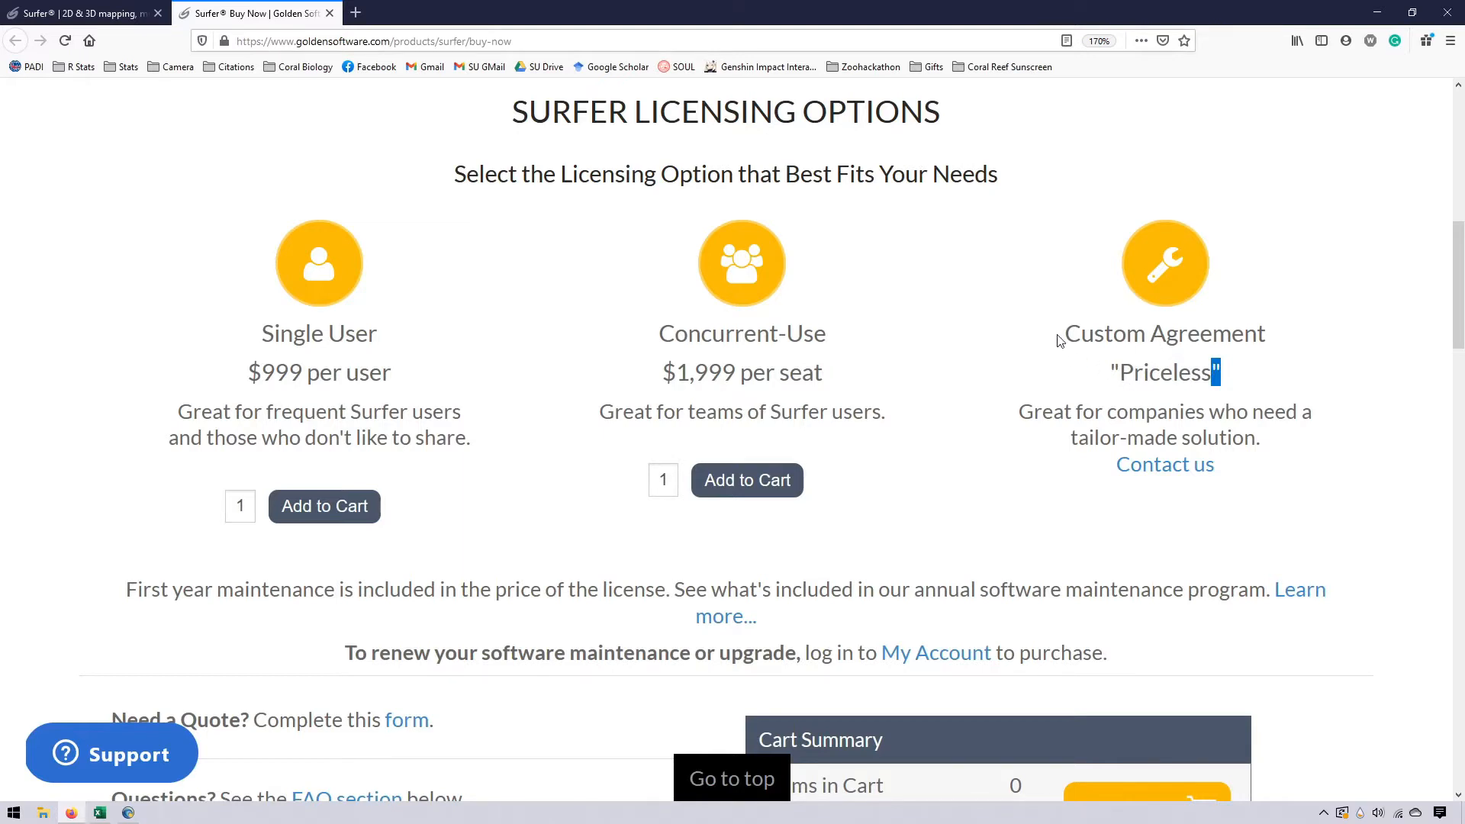
left_click(1020, 394)
left_click_drag(677, 374, 798, 399)
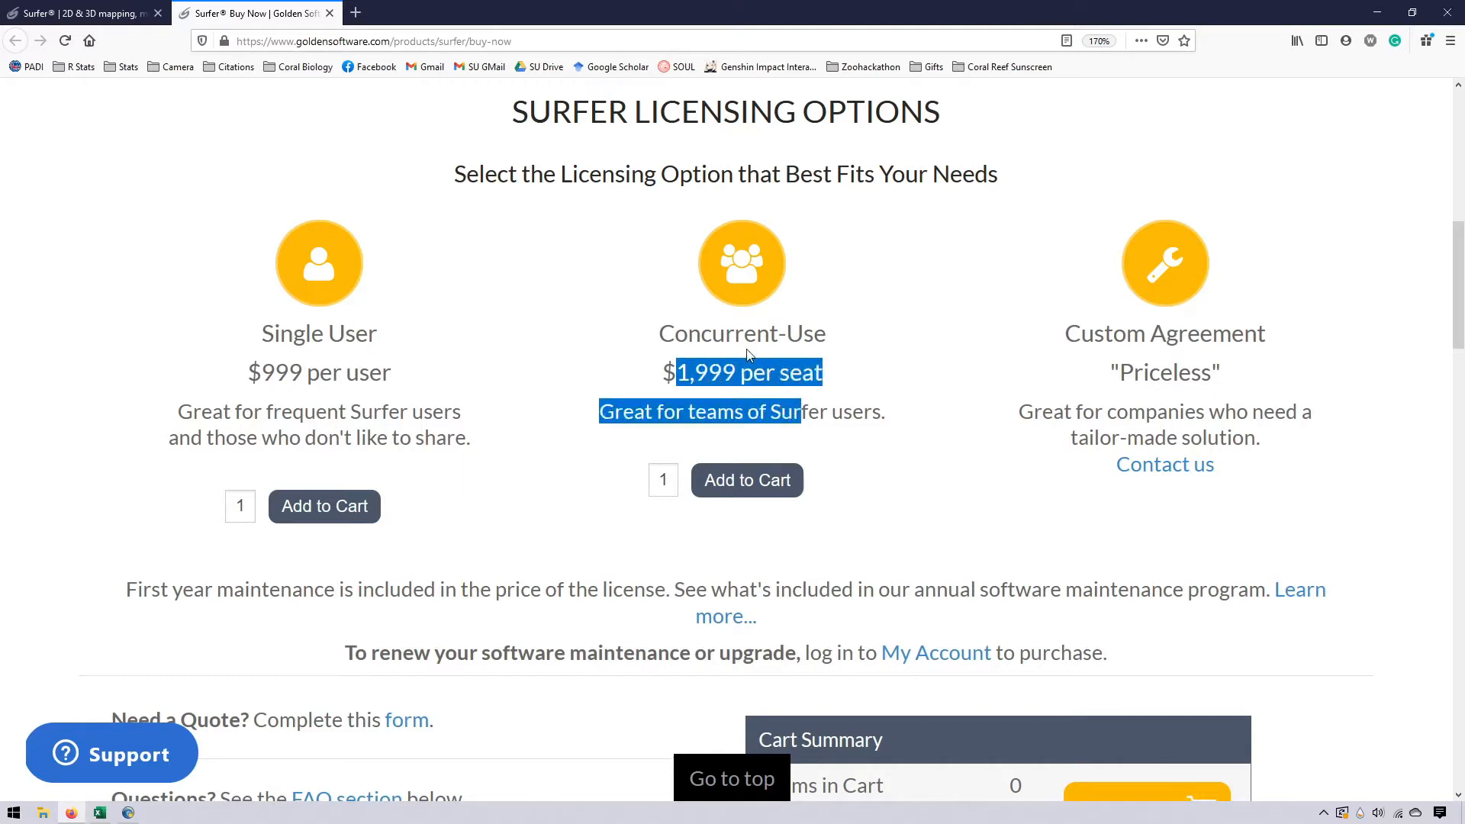
left_click(835, 369)
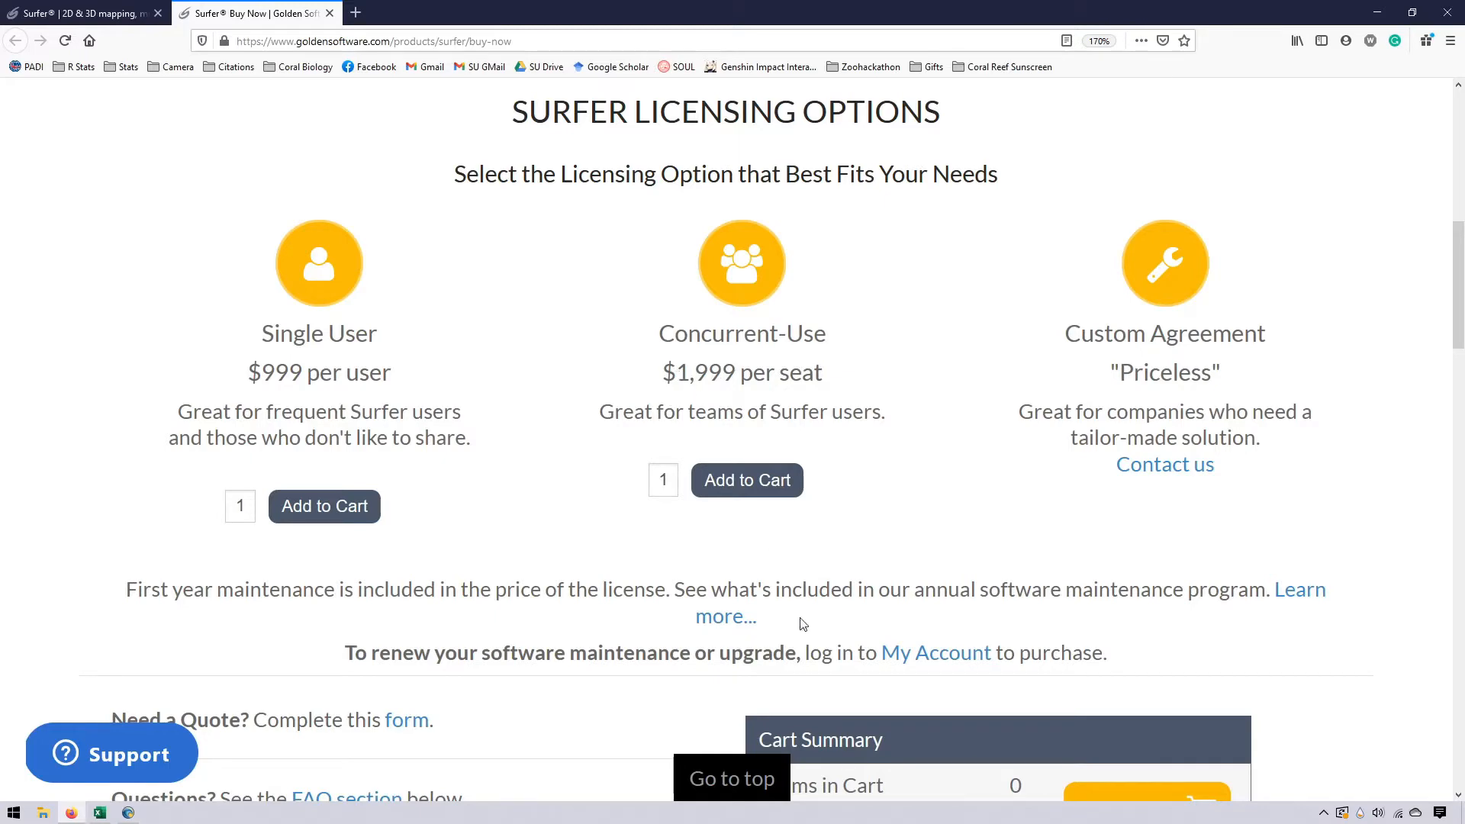
Examine the University and Student licensing section, including the student price and the requirements for obtaining a student license
scroll(836, 313, "down", 3)
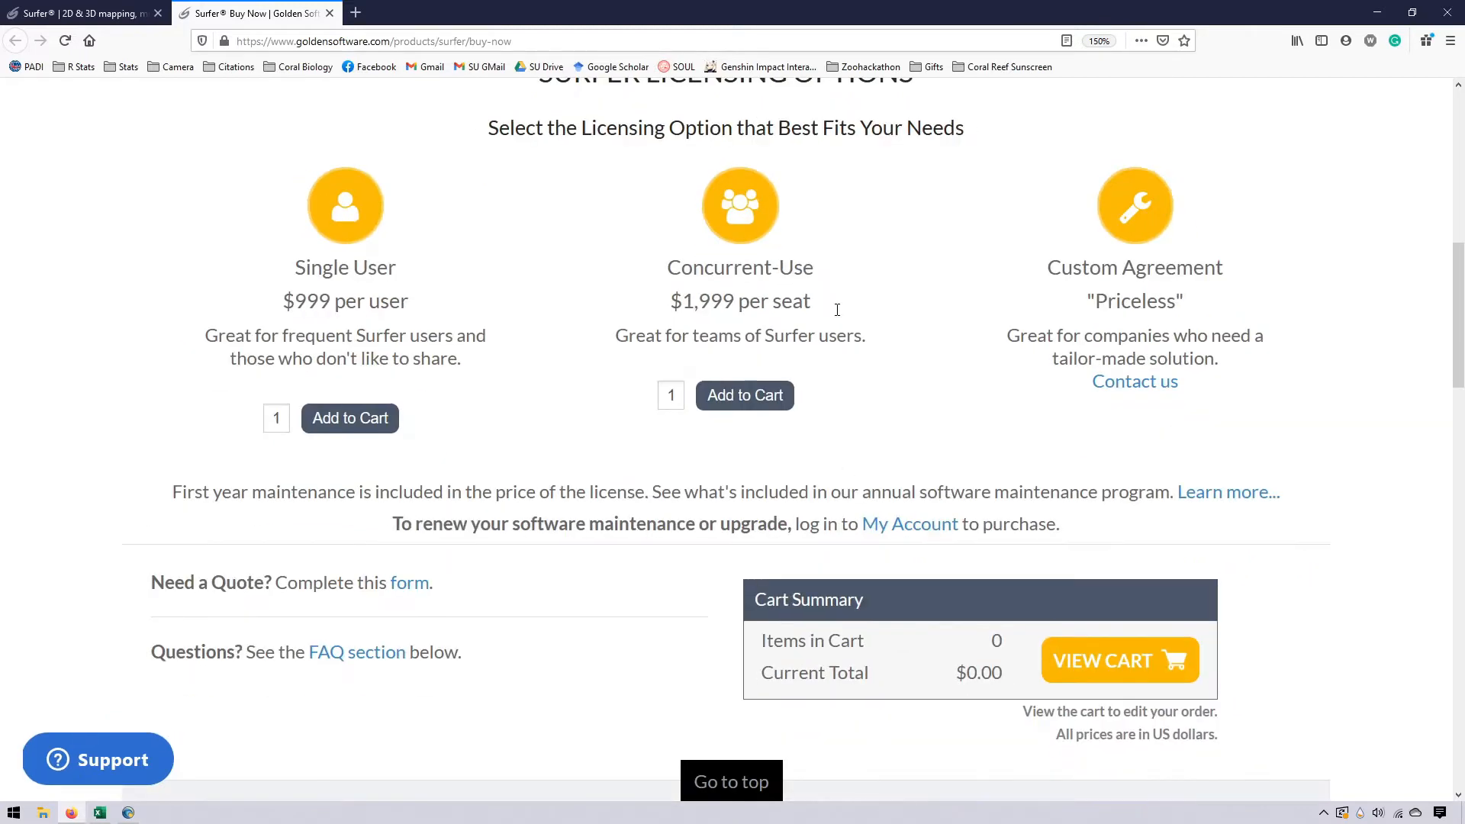
scroll(837, 309, "down", 5)
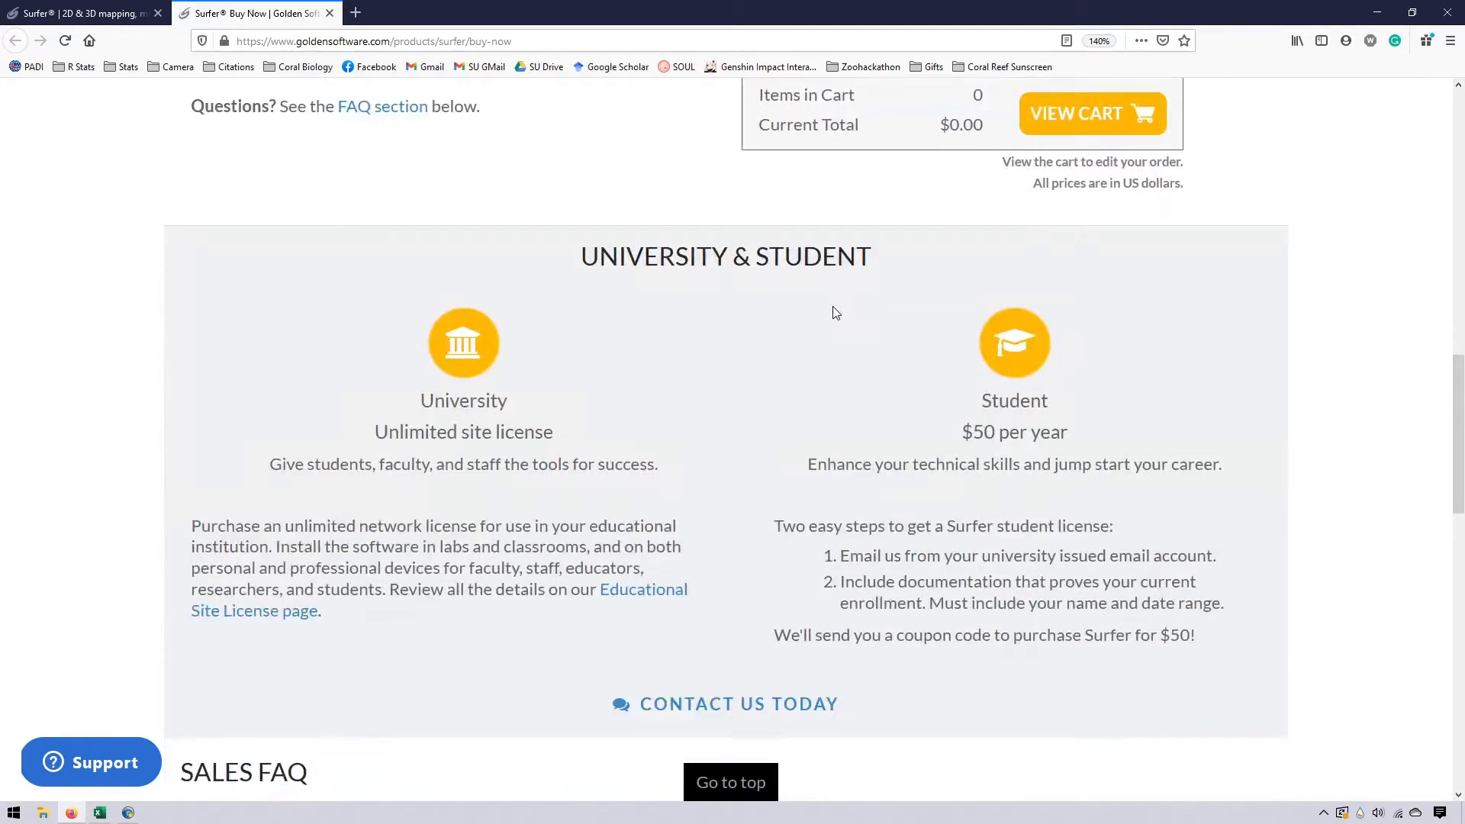
scroll(941, 560, "down", 2)
scroll(777, 358, "up", 3)
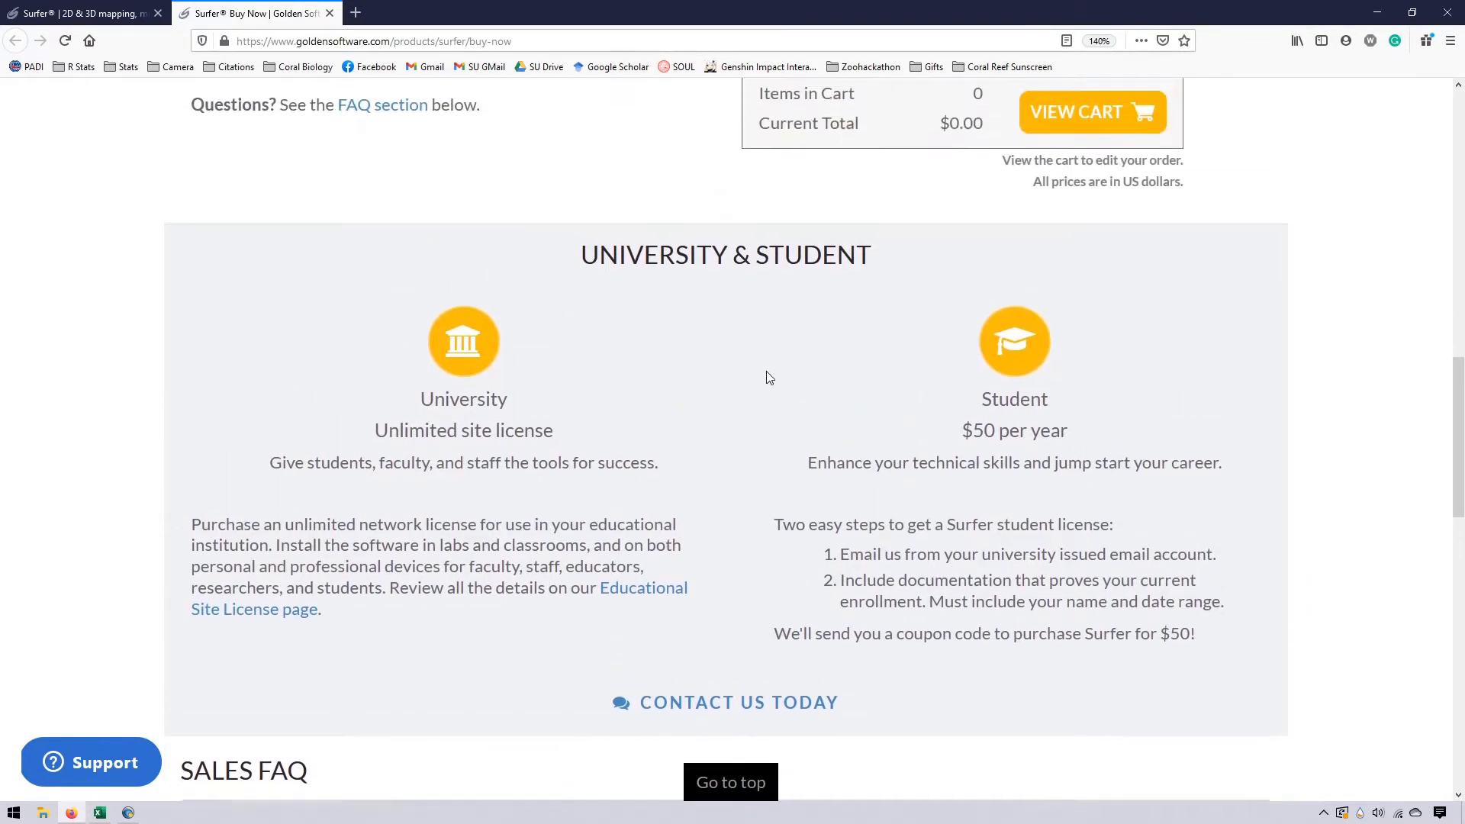
scroll(777, 358, "down", 3)
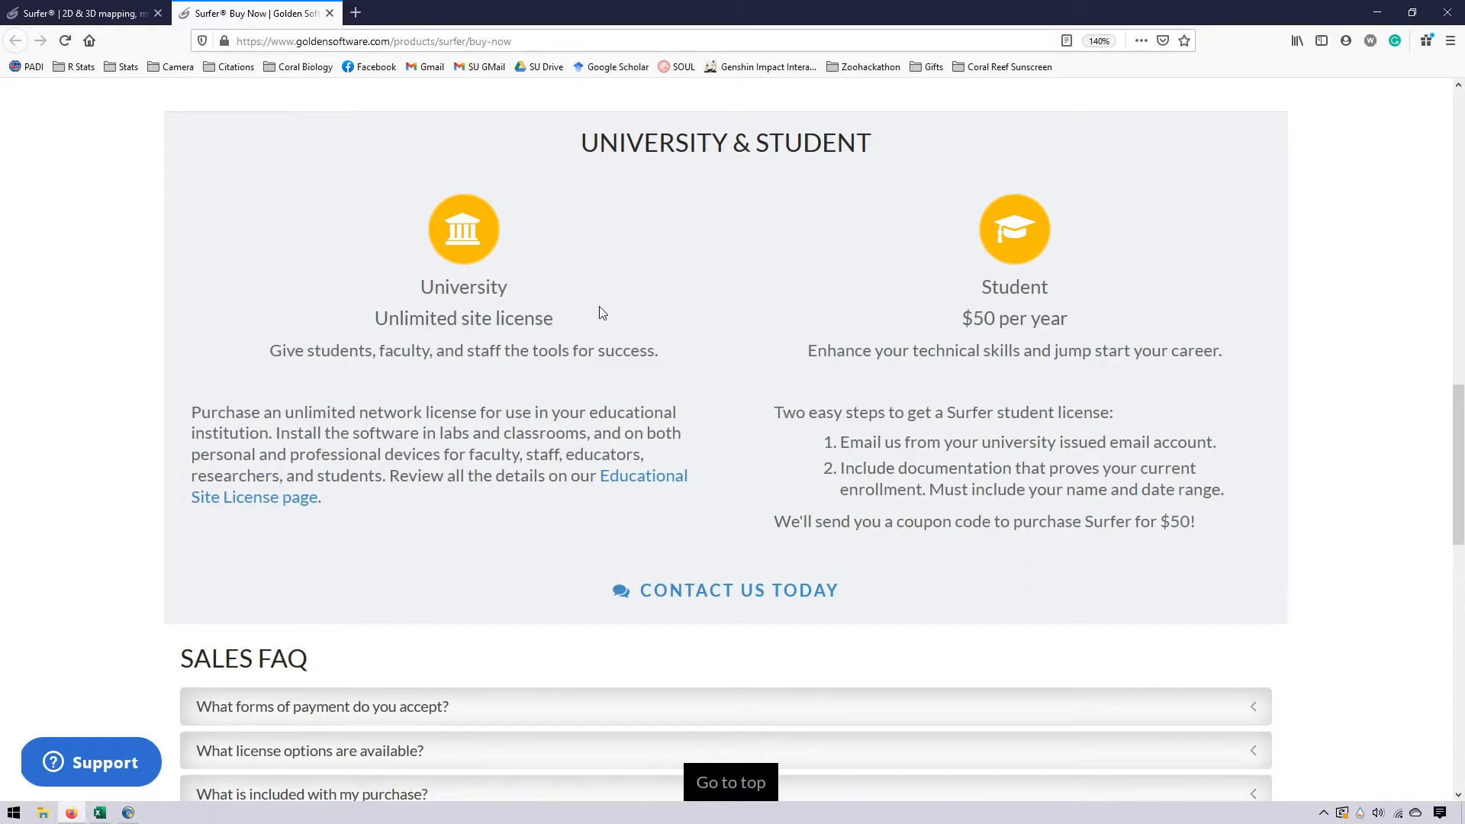
scroll(599, 307, "up", 2)
scroll(599, 305, "down", 2)
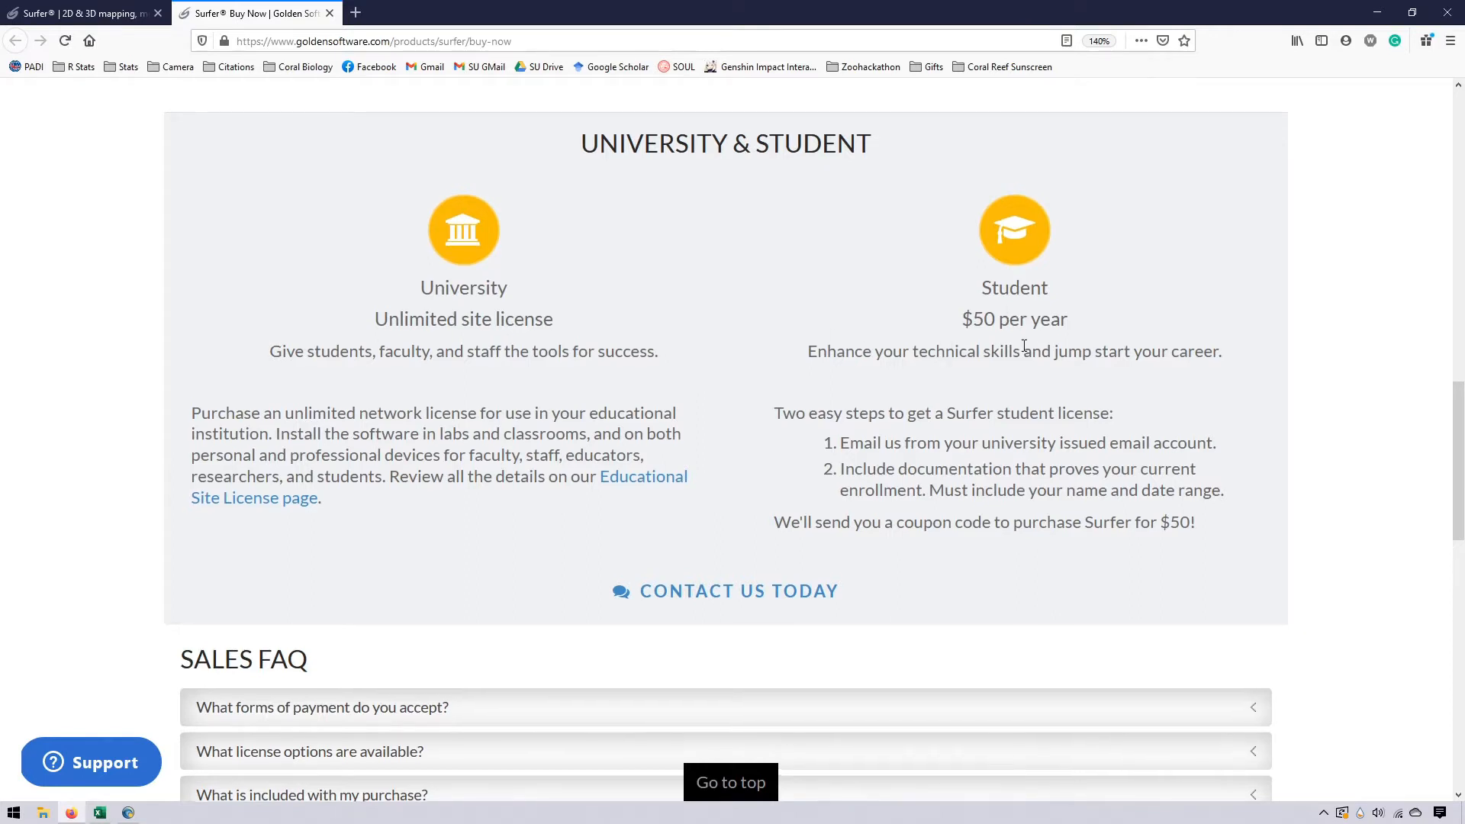
scroll(966, 429, "up", 3)
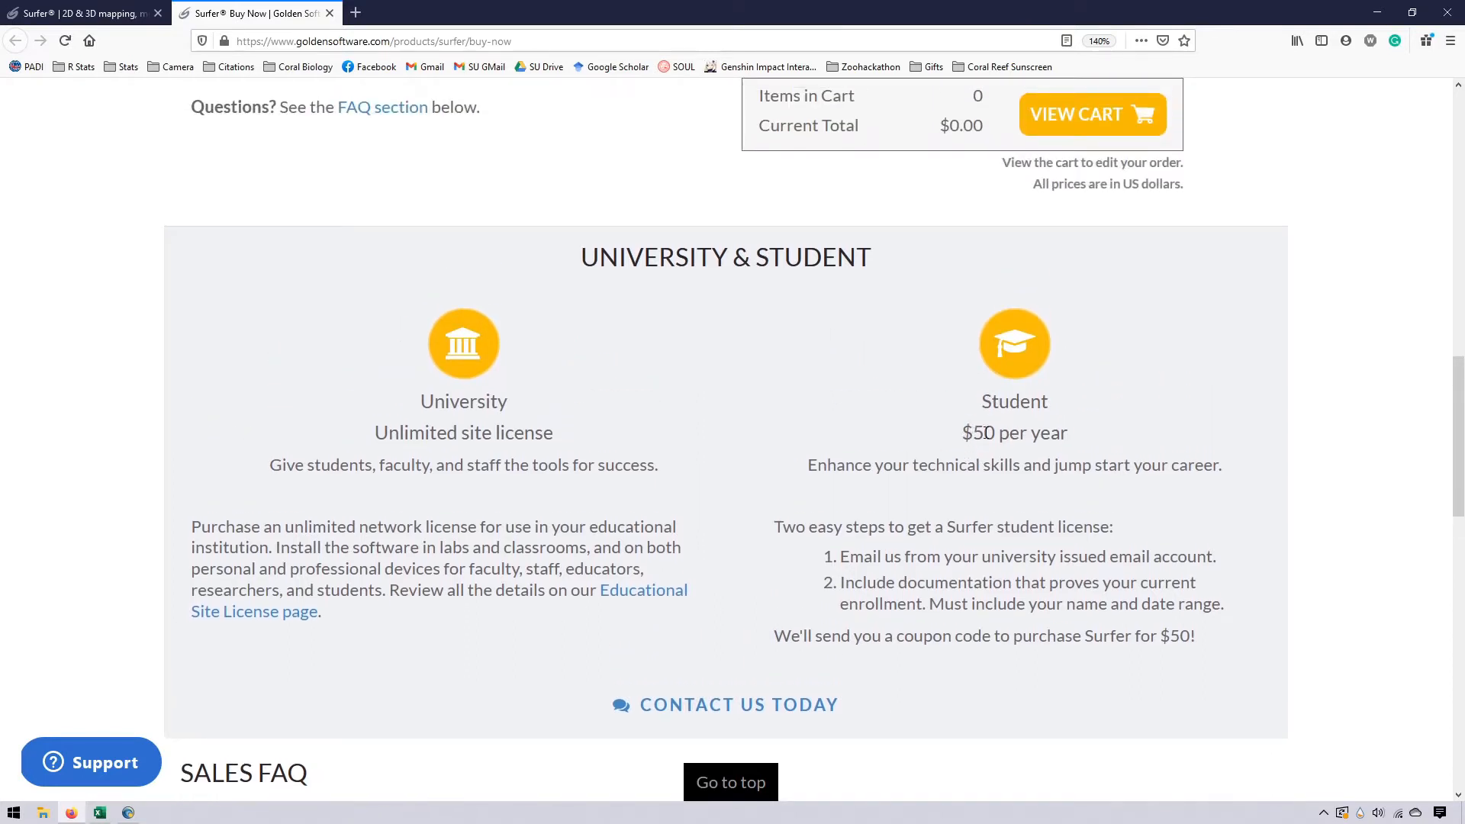
mouse_move(974, 434)
left_mouse_down()
mouse_move(1070, 443)
mouse_move(957, 438)
left_mouse_up()
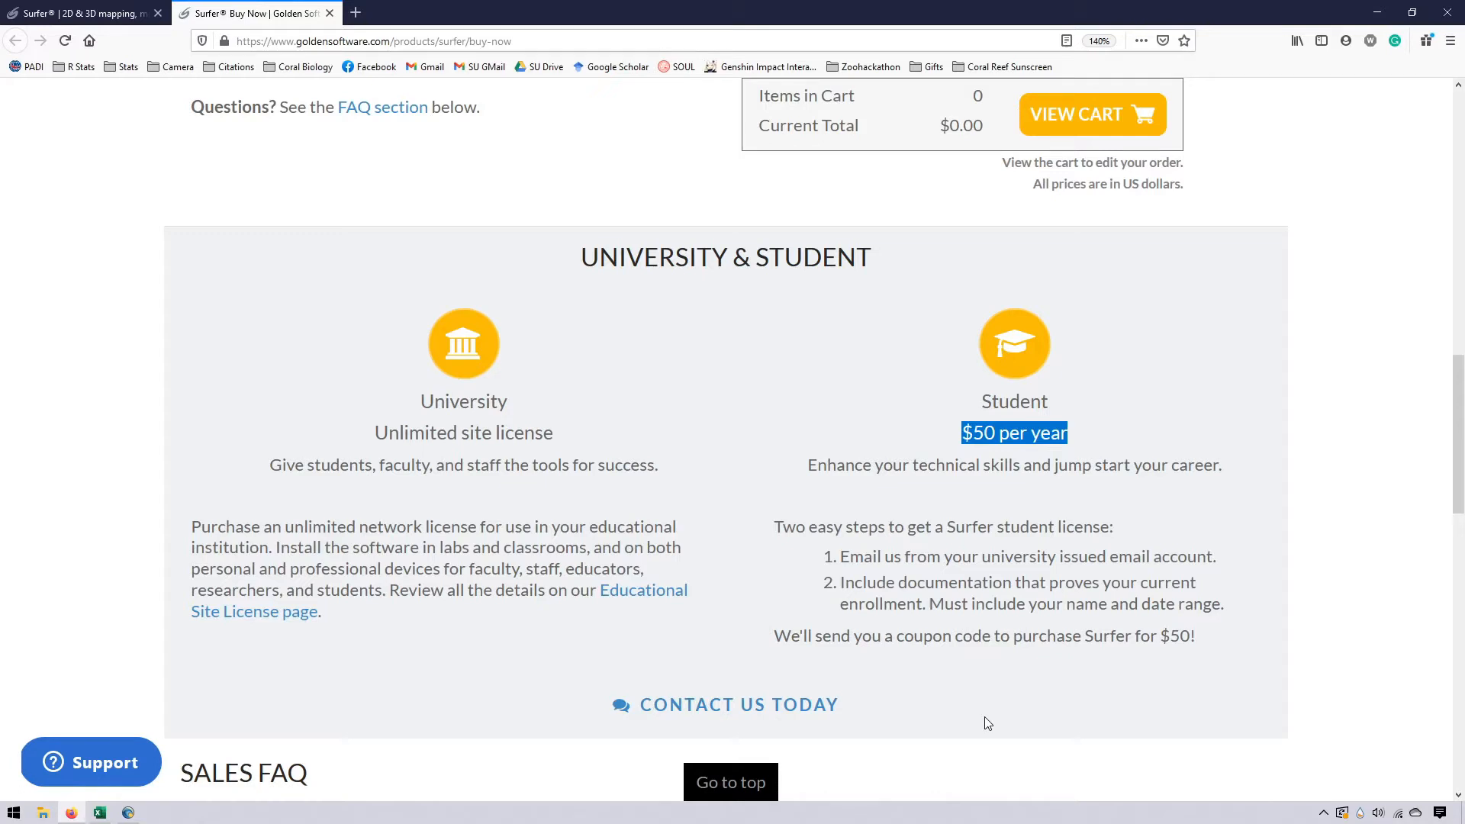
left_click(1037, 464)
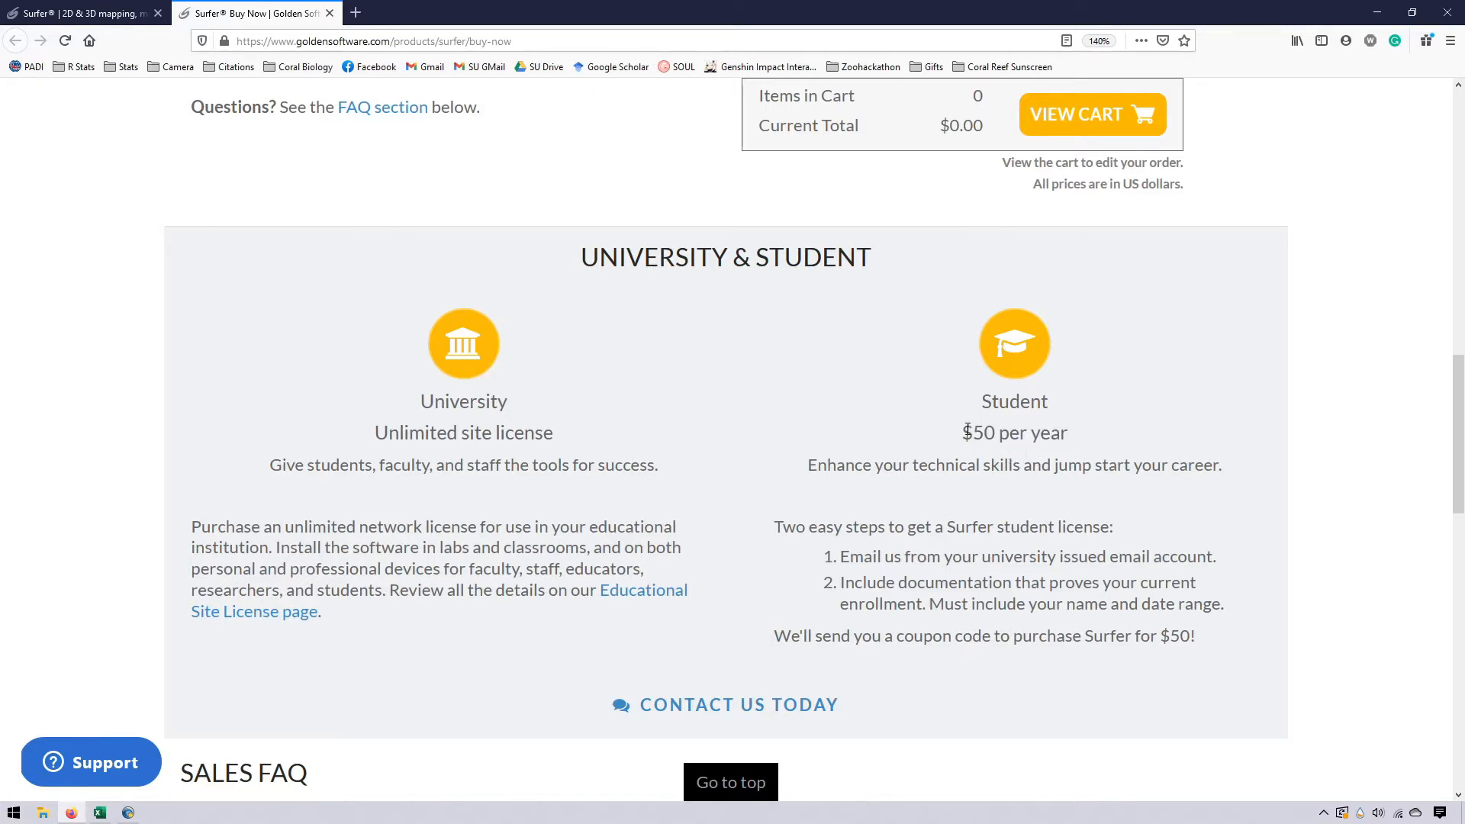
Look over the Sales FAQ and reset the purchase page to its default zoom level
scroll(961, 443, "down", 5)
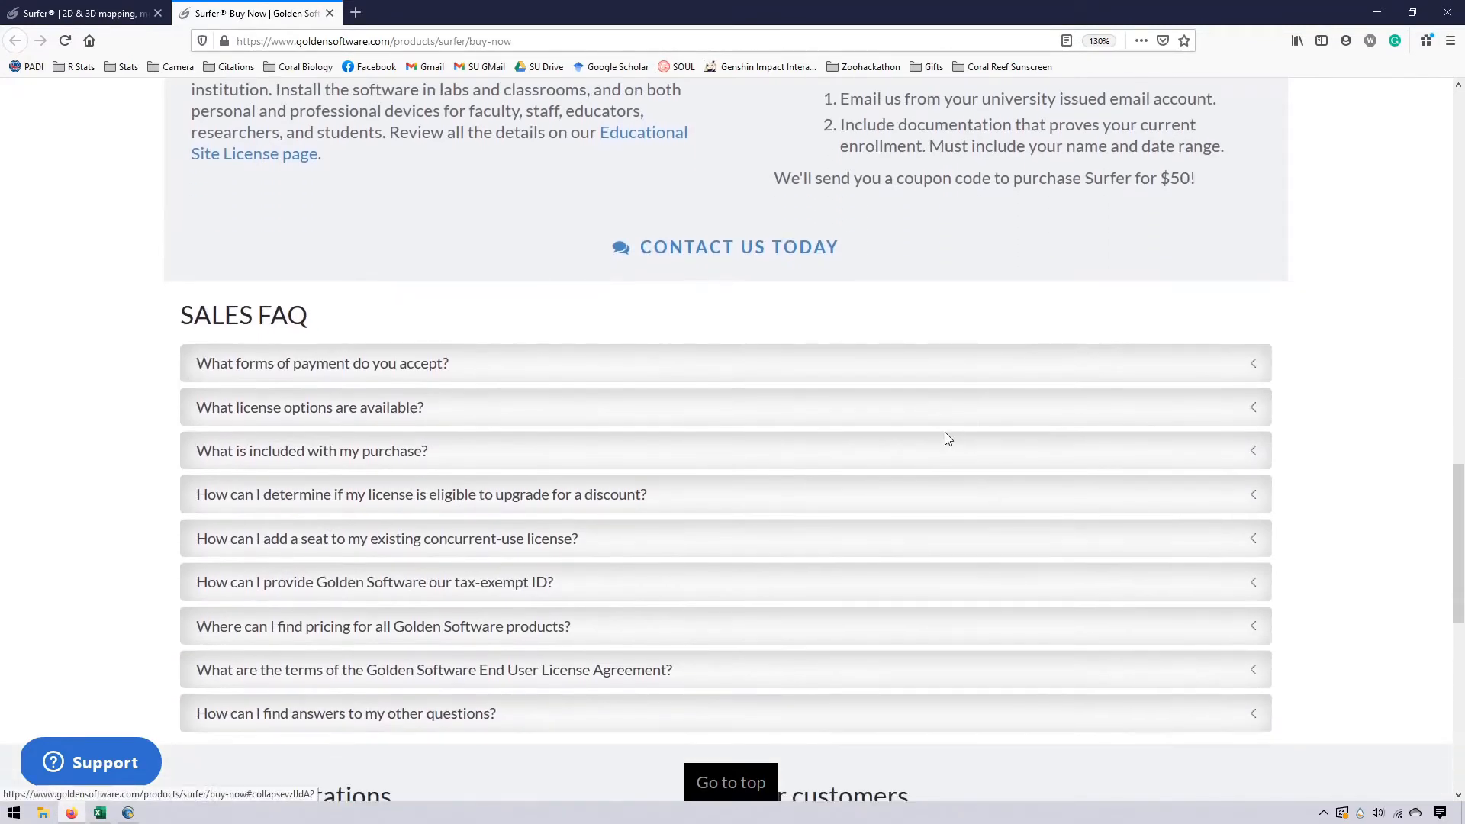
key("ctrl+minus")
scroll(943, 437, "up", 6)
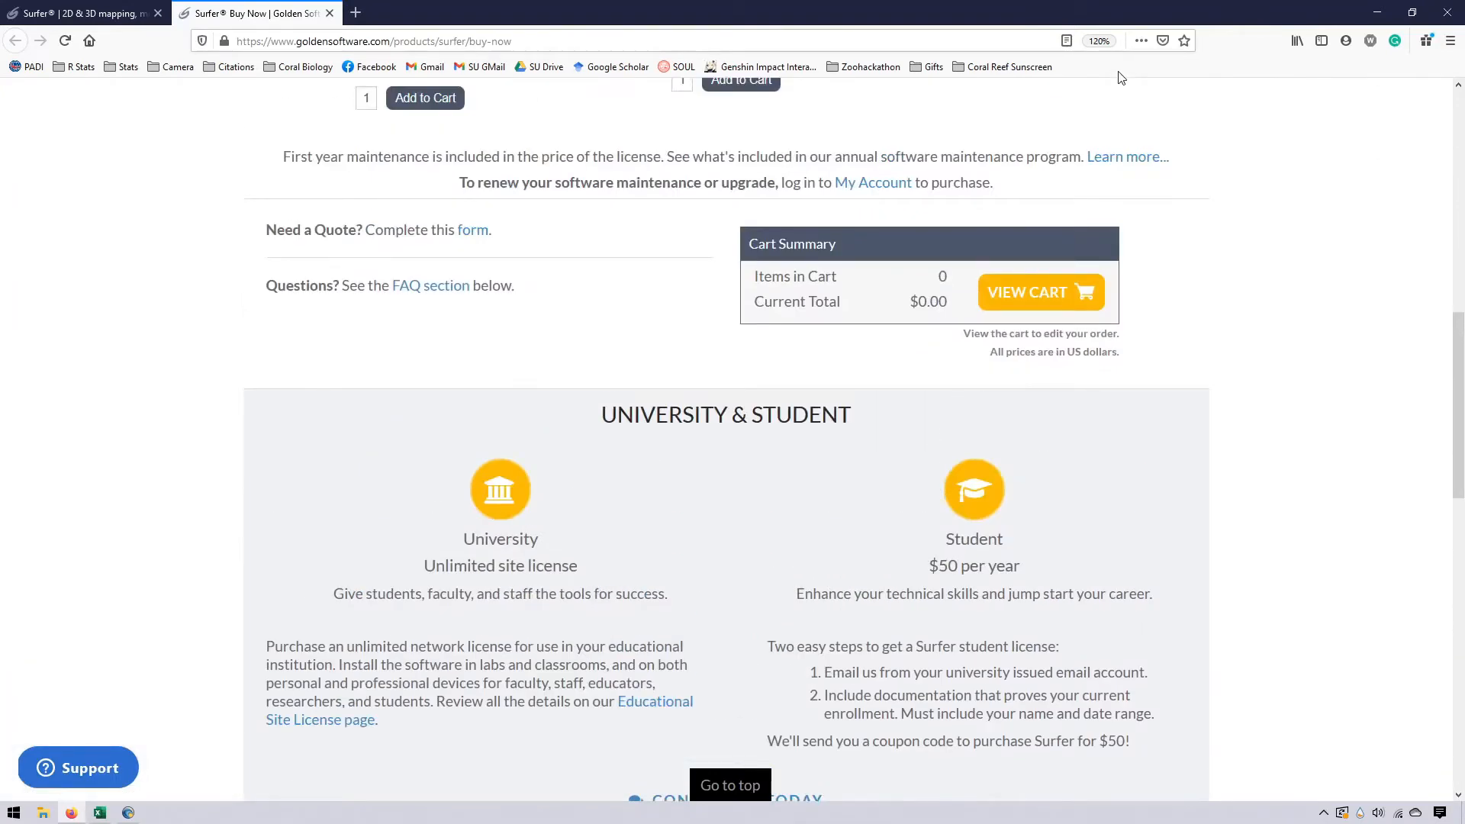
left_click(1099, 40)
left_click(1292, 272)
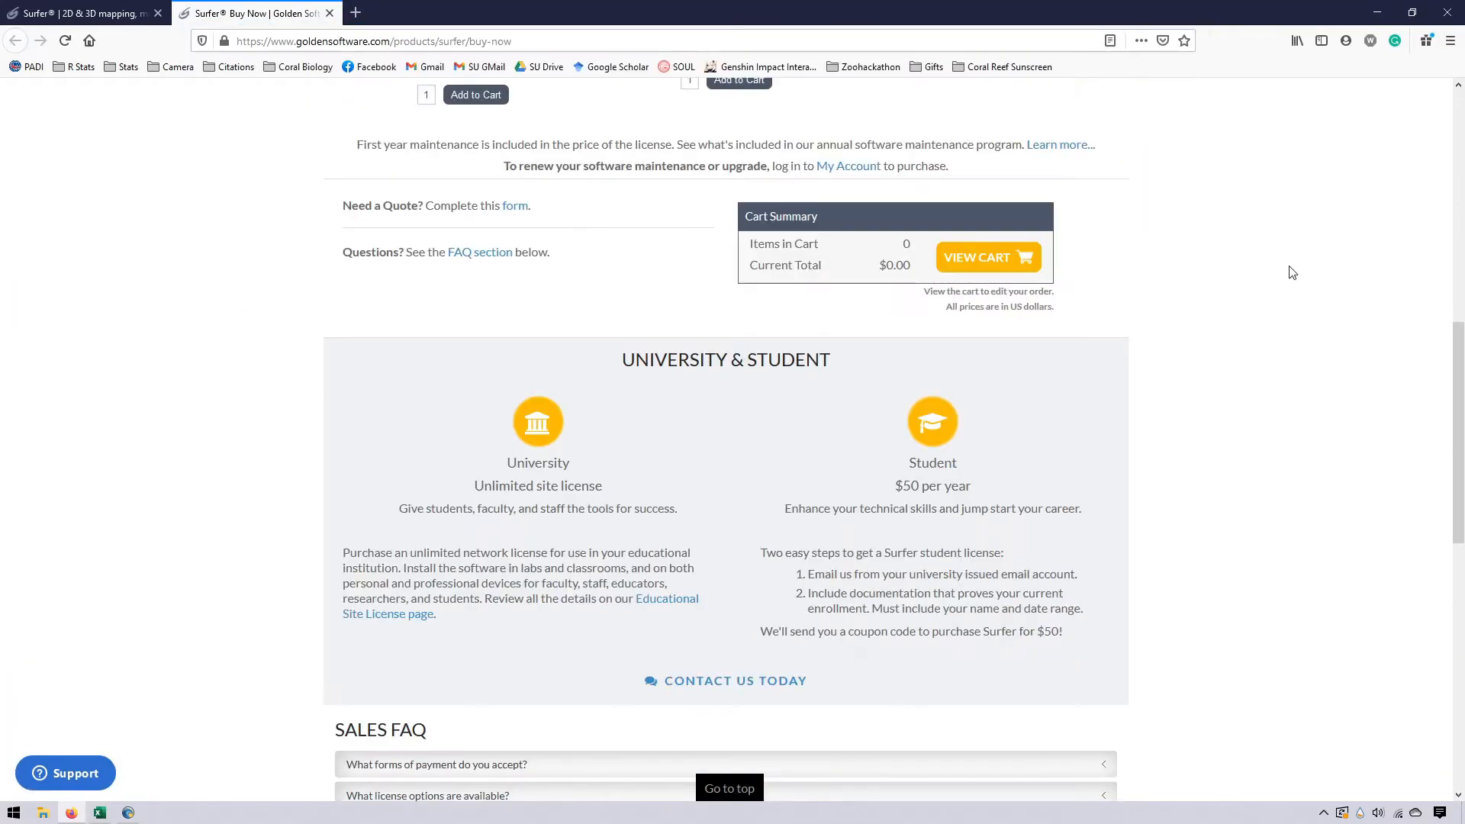
scroll(1145, 409, "up", 9)
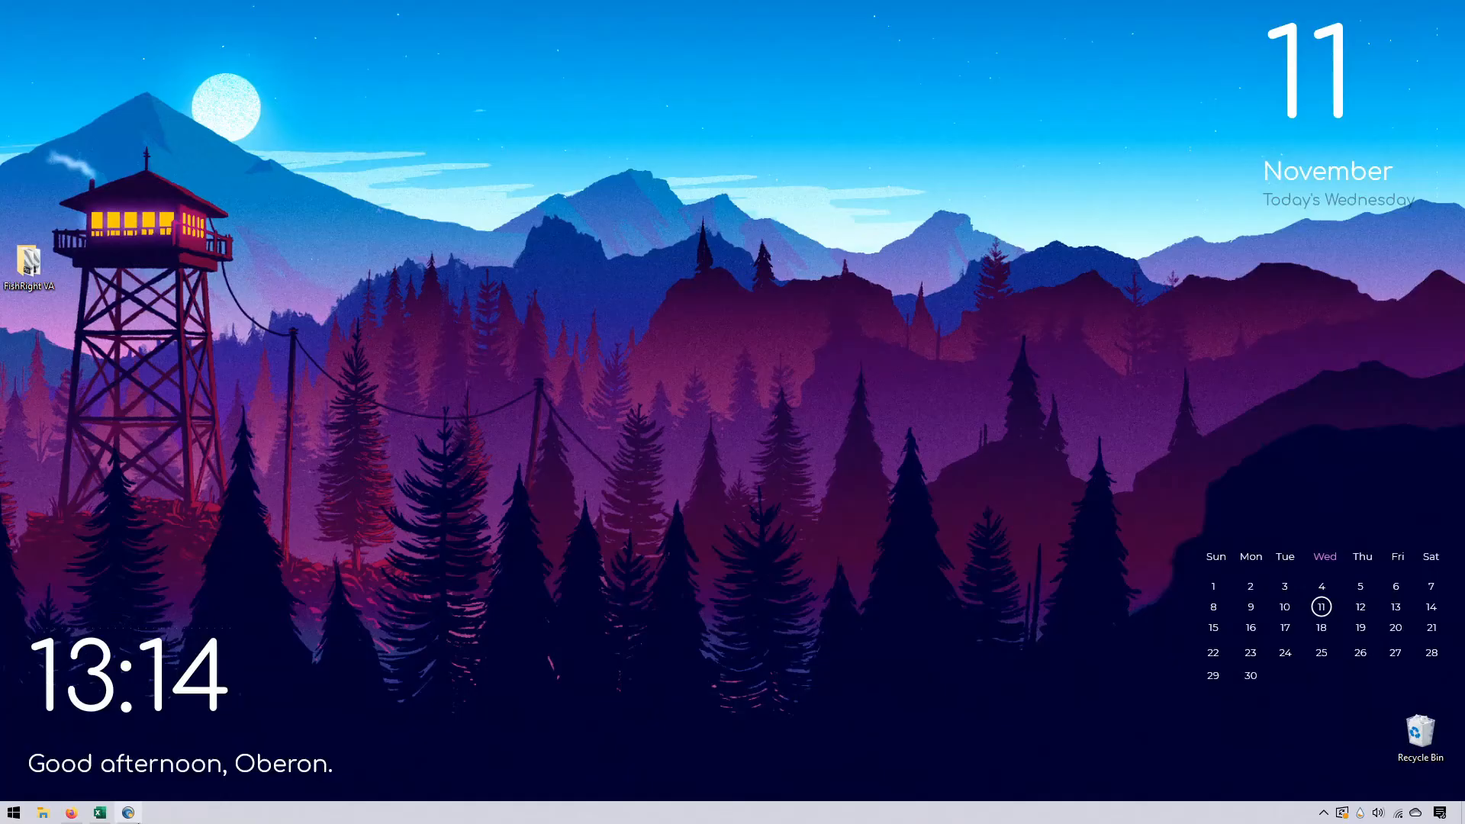
Switch to Surfer and close the Sheet1 worksheet without saving its changes, leaving the Plot1 document open
left_click(136, 817)
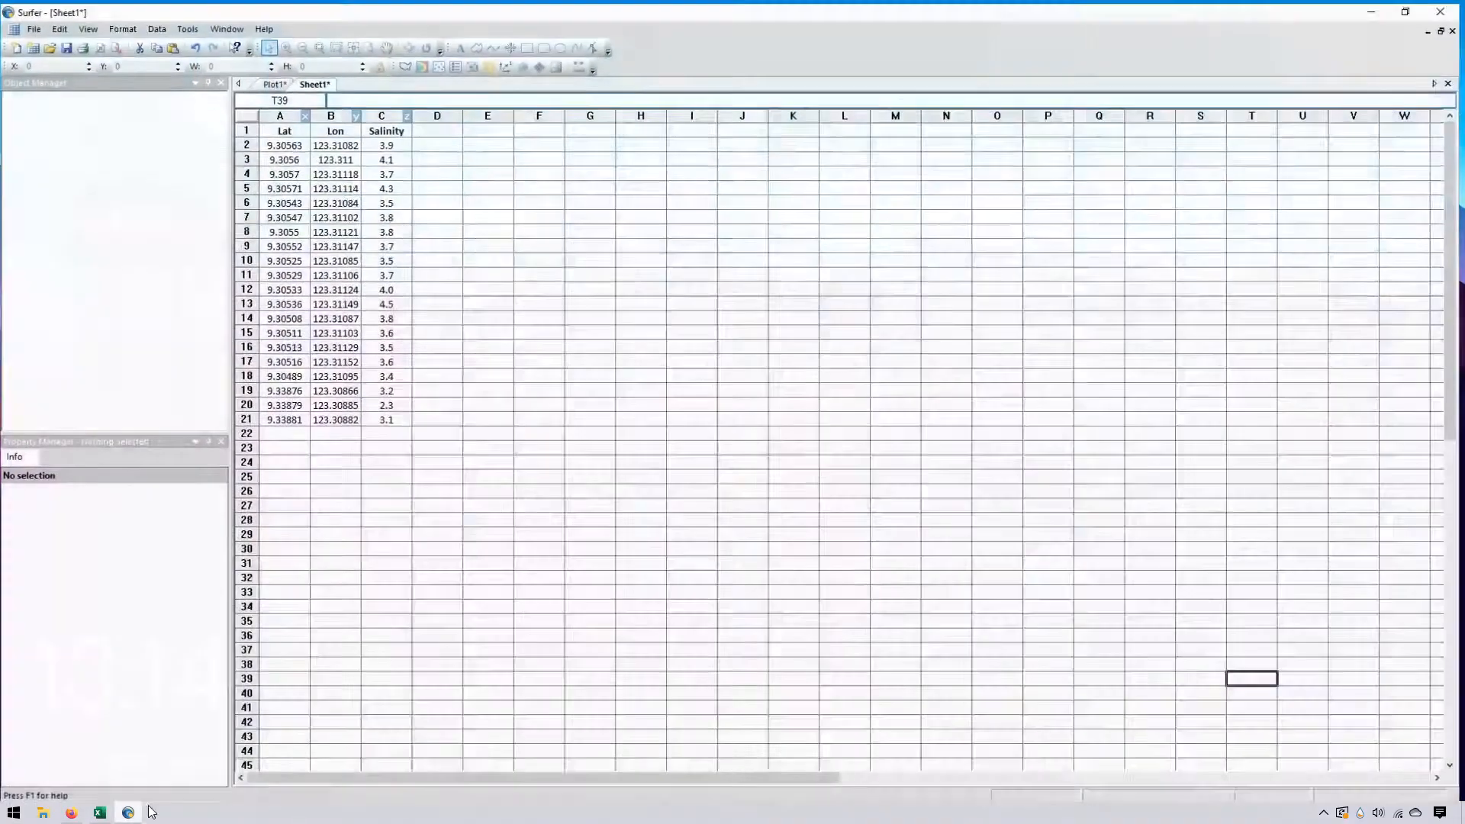
right_click(314, 81)
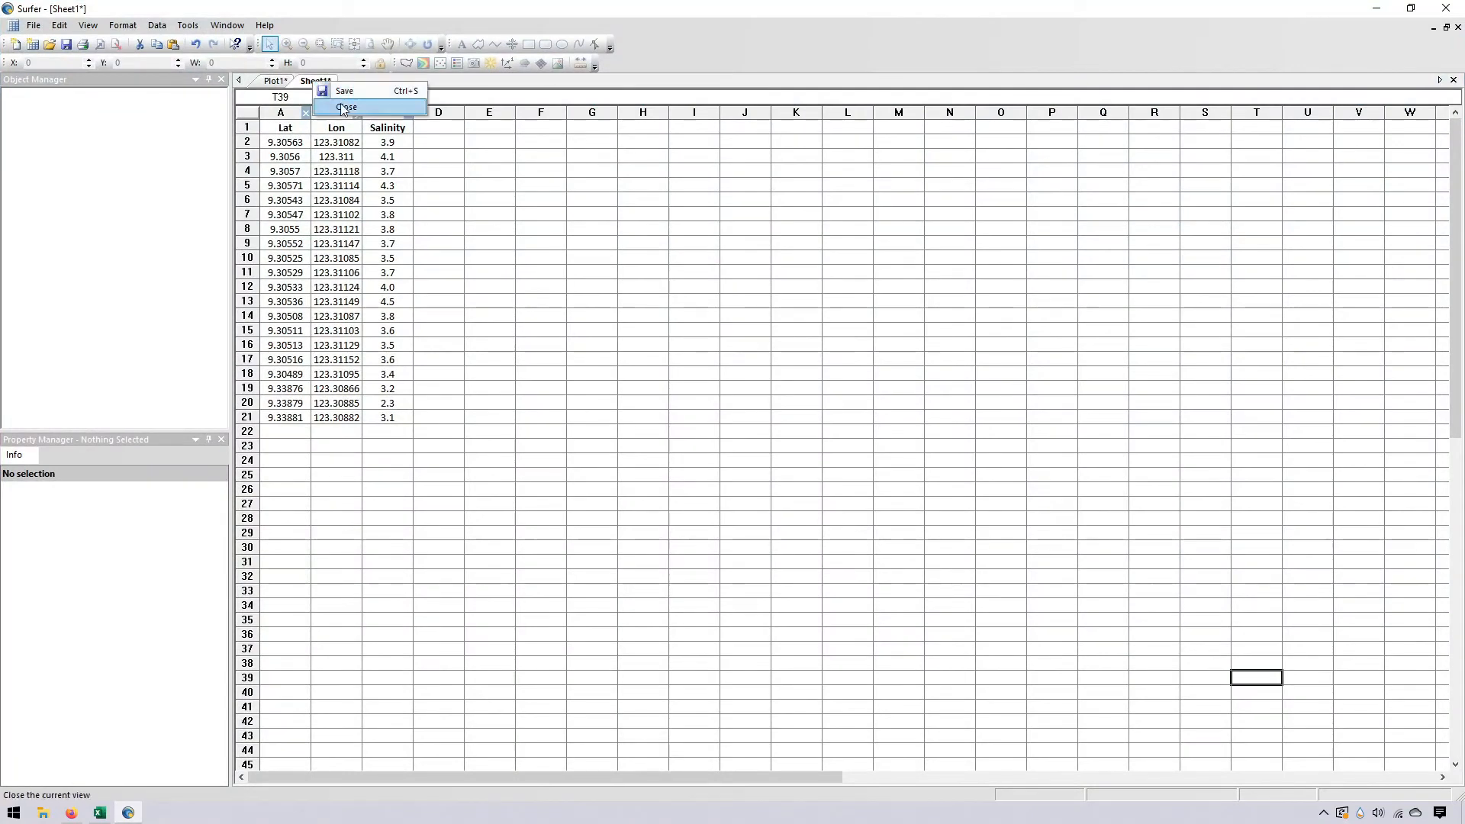
left_click(347, 107)
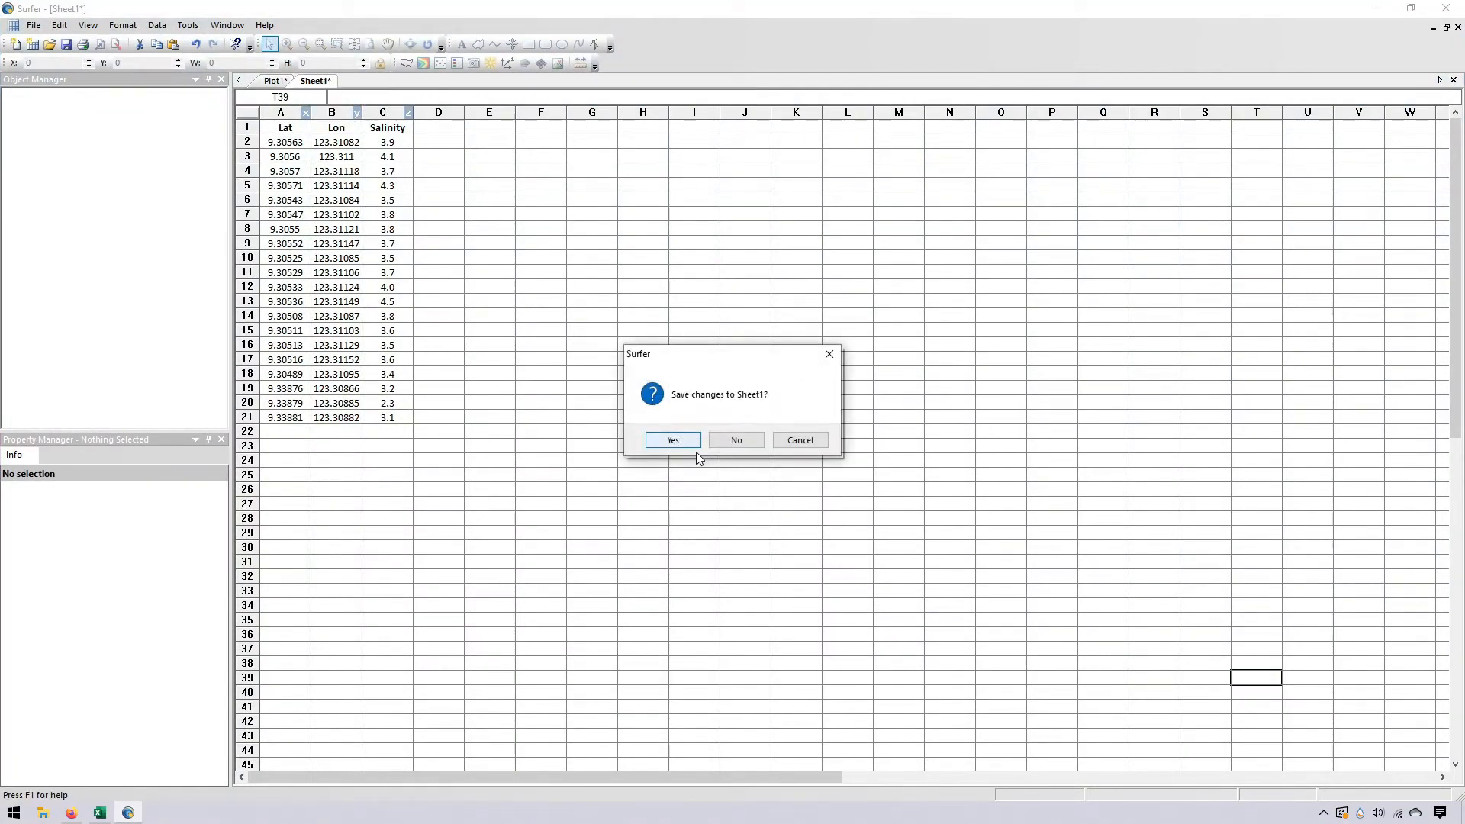
left_click(735, 440)
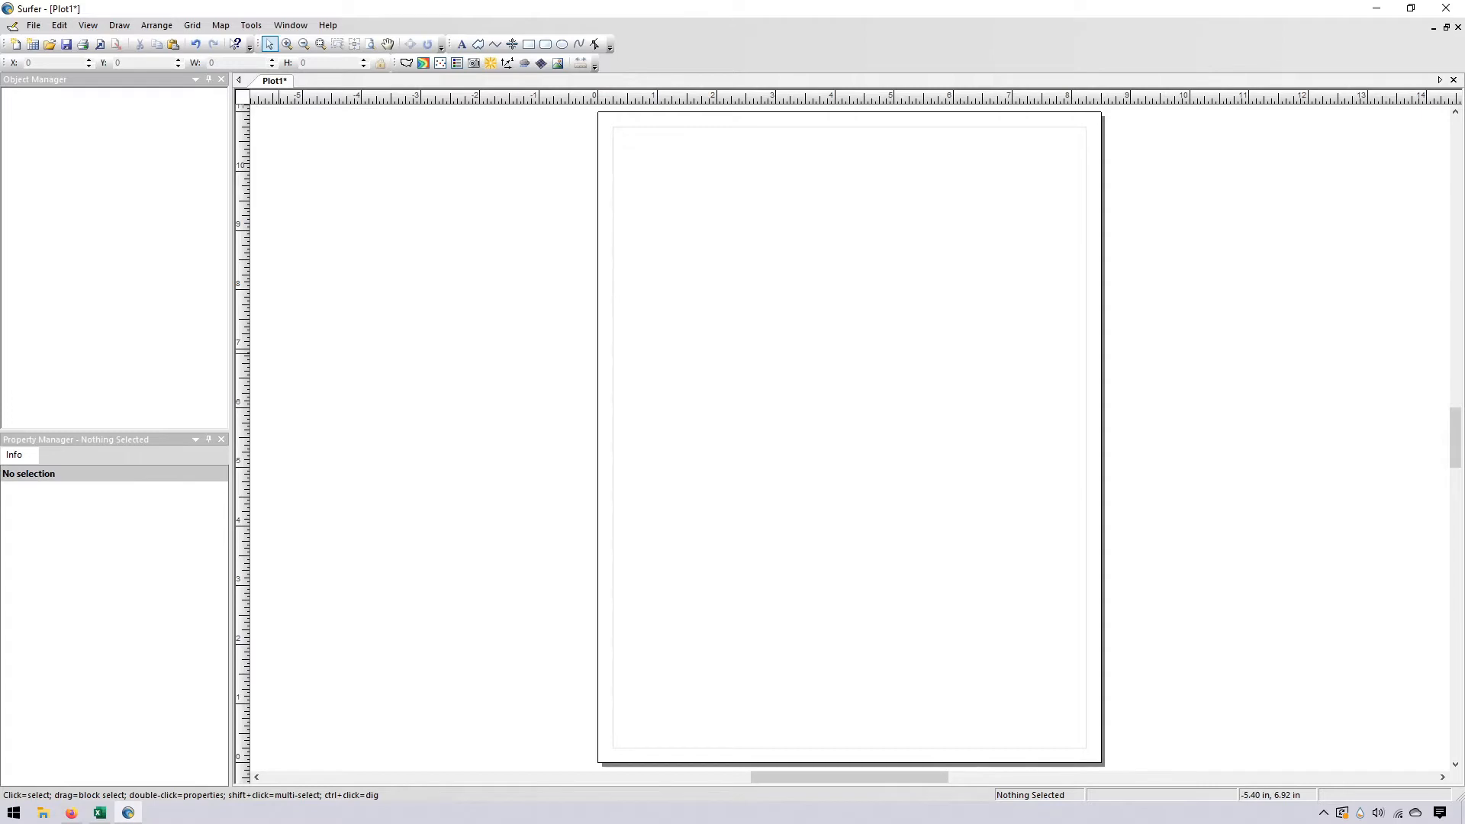
scroll(867, 331, "up", 1)
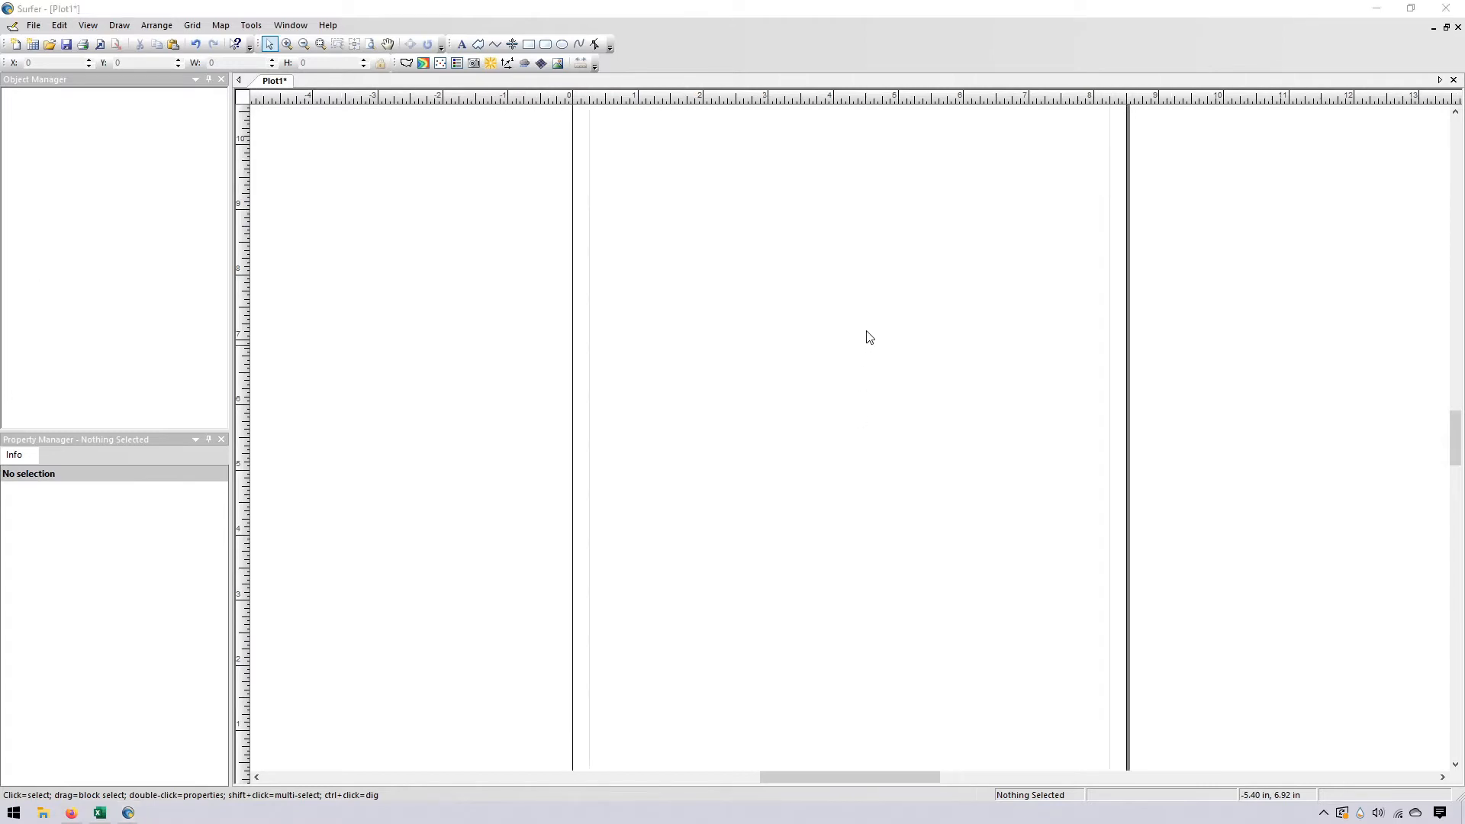
scroll(866, 332, "down", 1)
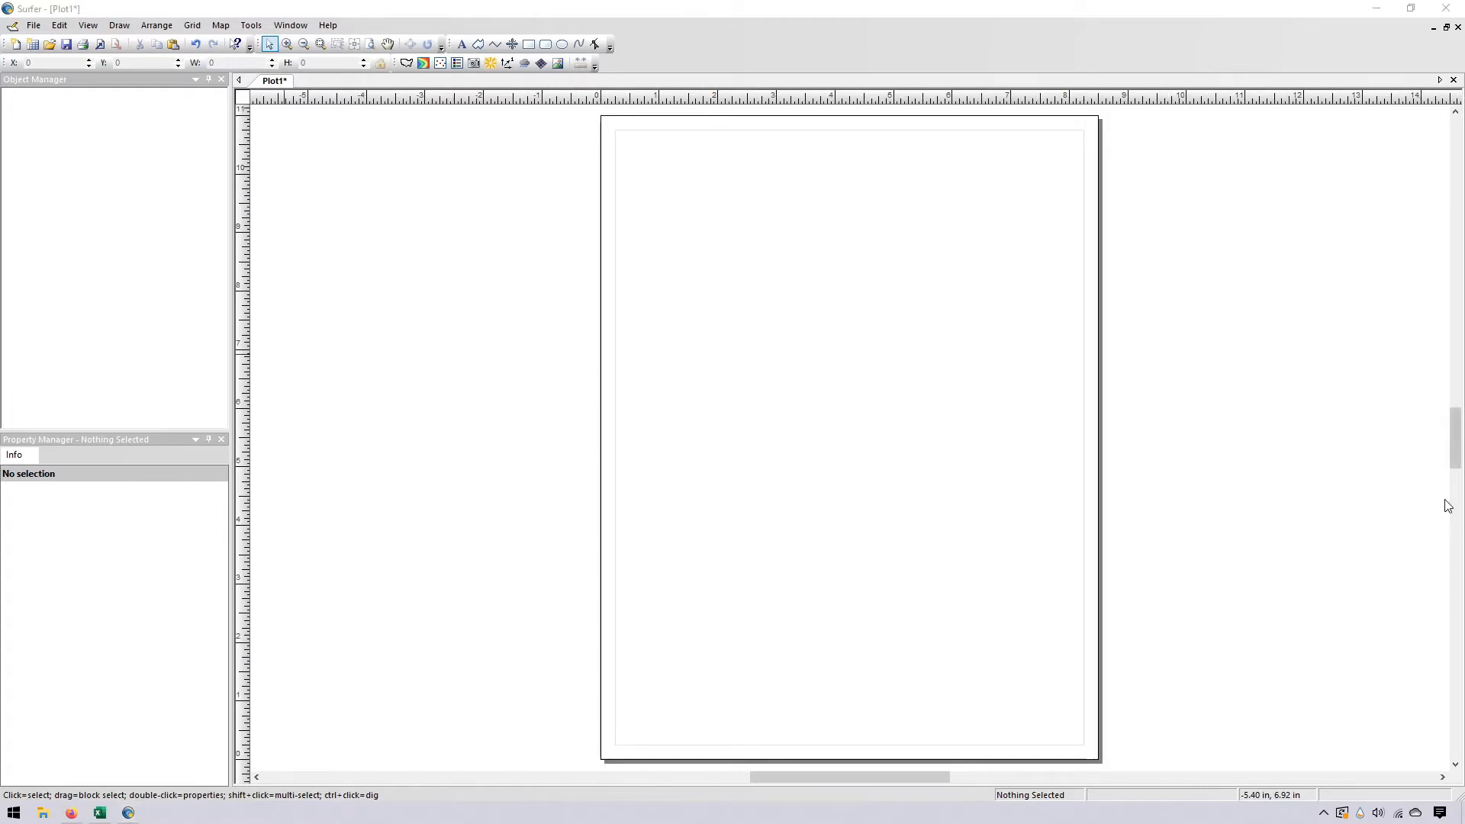
Look over the blank Plot1 page at several zoom levels, then return to a view of the whole page
left_click_drag(1448, 452, 1399, 451)
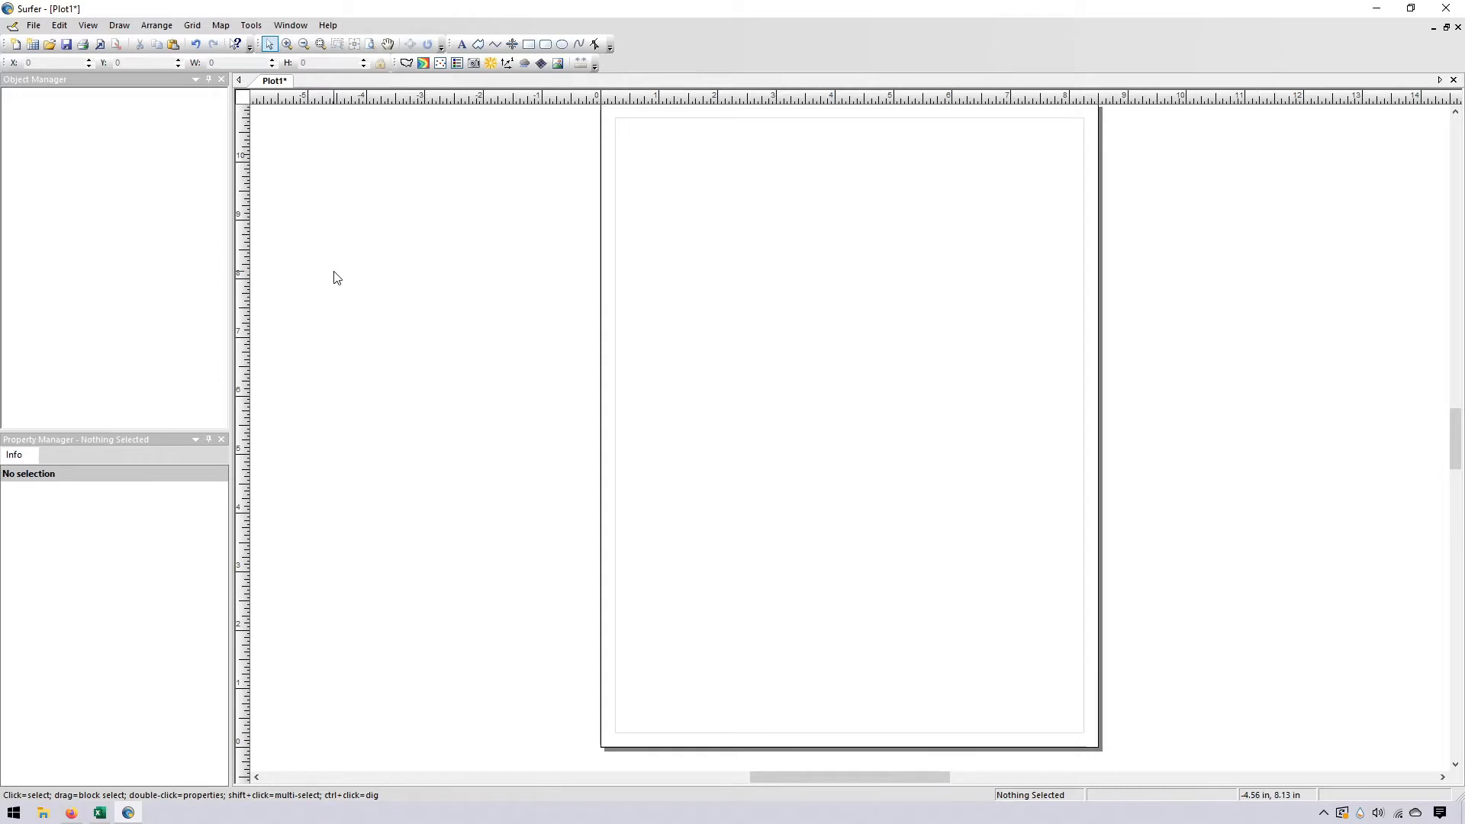
scroll(690, 310, "down", 1)
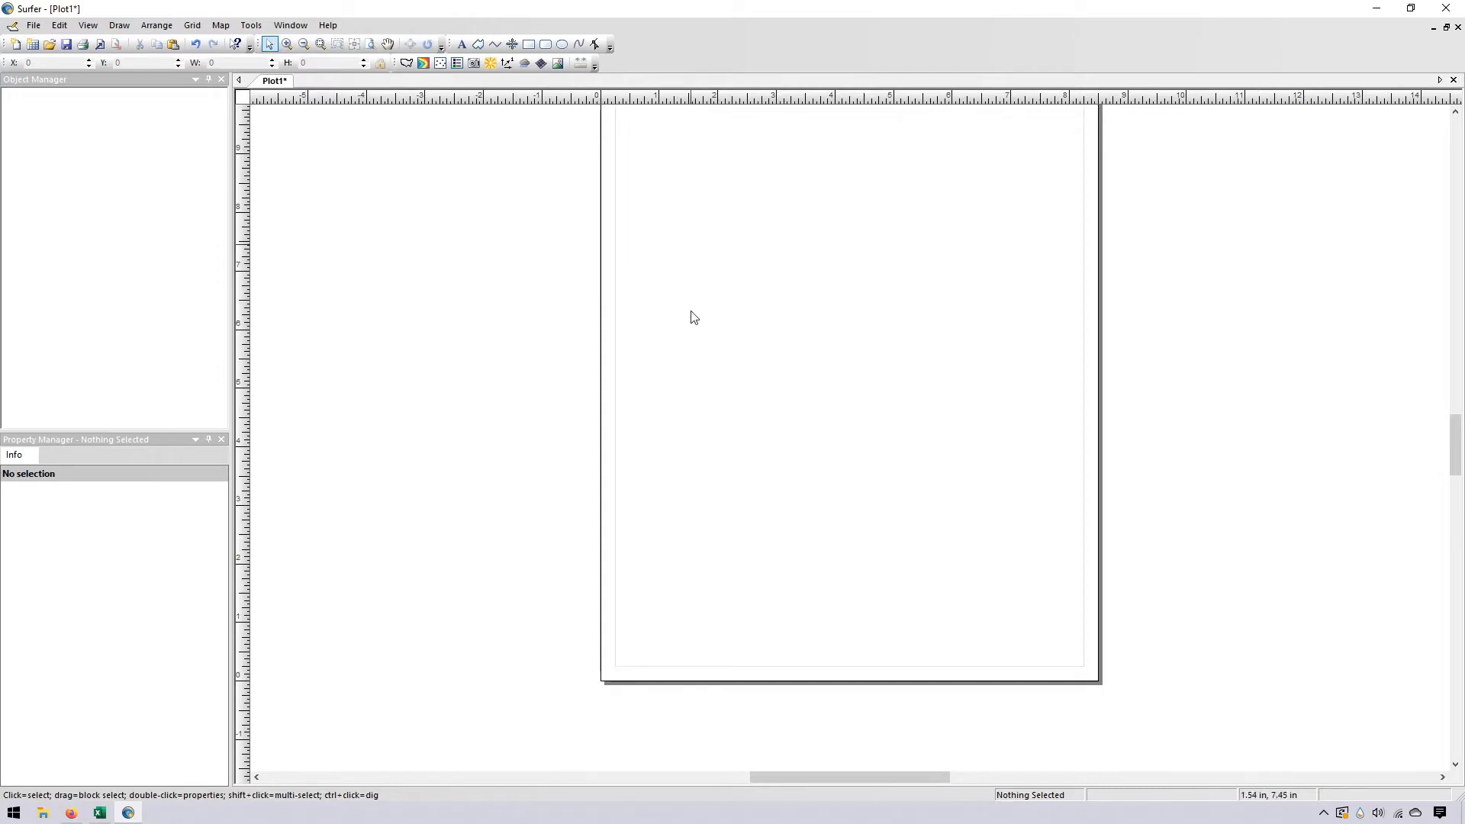
scroll(690, 309, "up", 2)
scroll(690, 310, "down", 1)
scroll(874, 393, "up", 1)
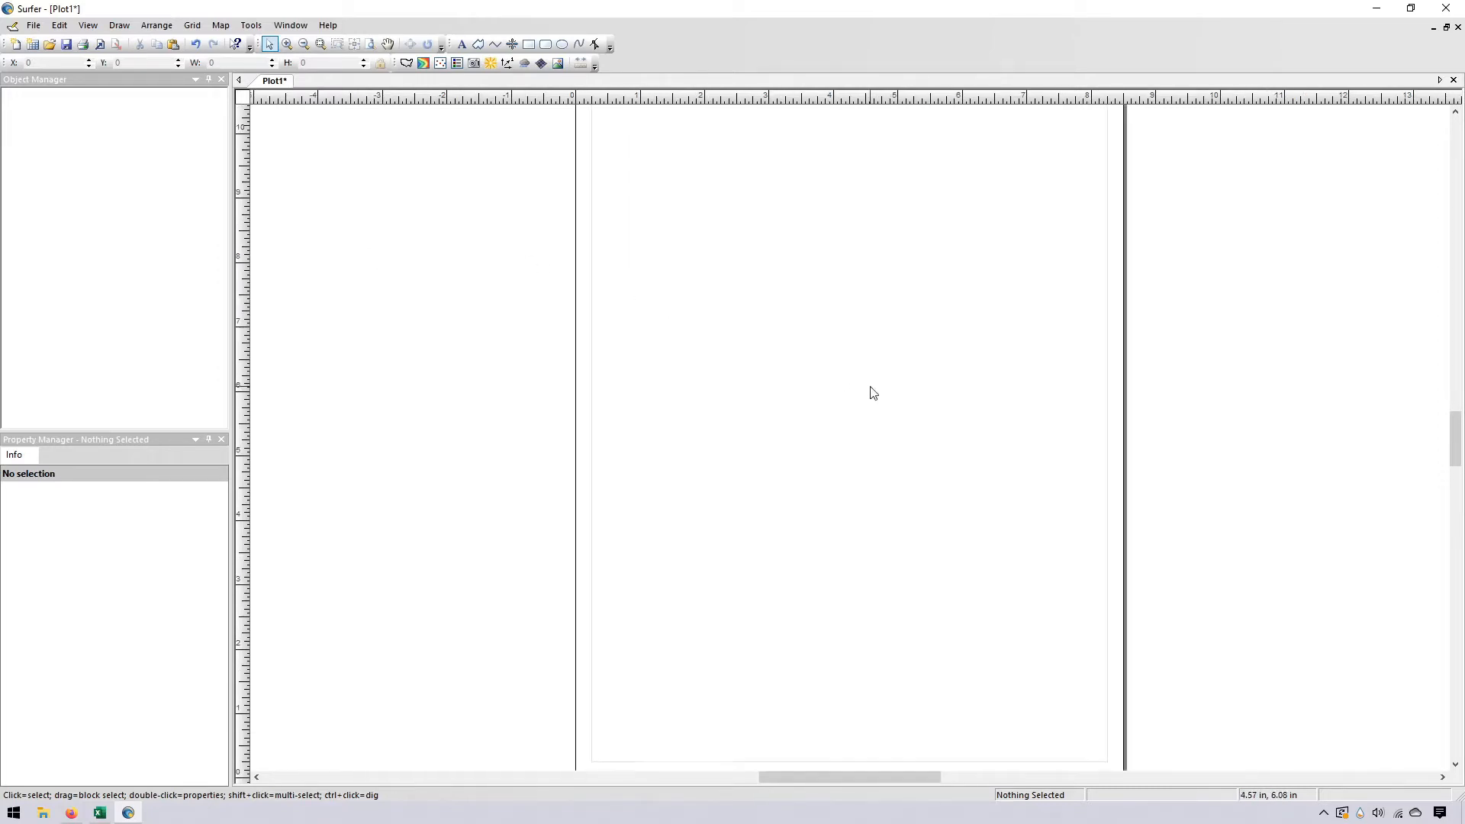
scroll(874, 393, "down", 1)
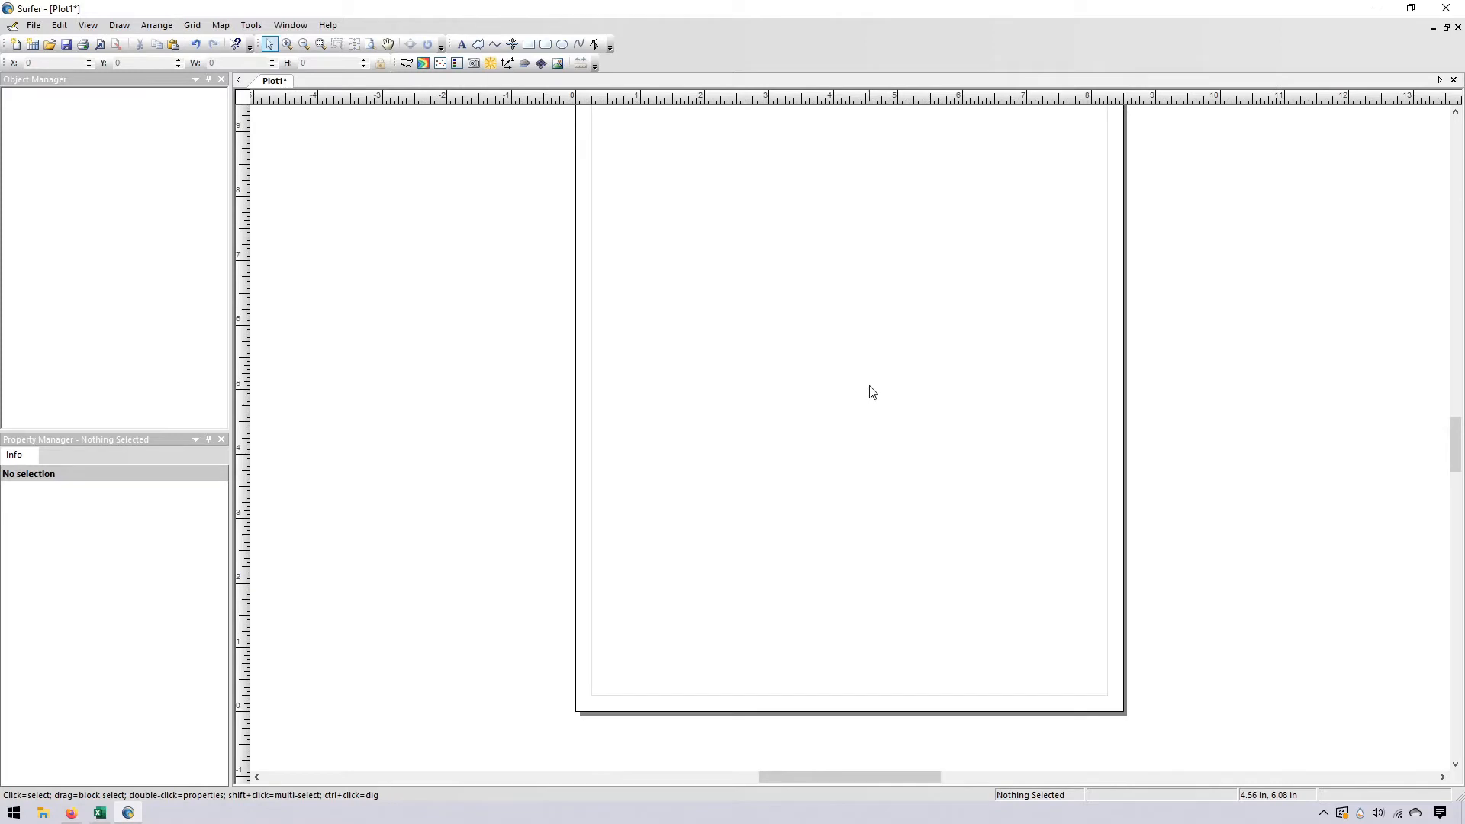
scroll(870, 387, "up", 2)
left_click_drag(1444, 416, 1327, 419)
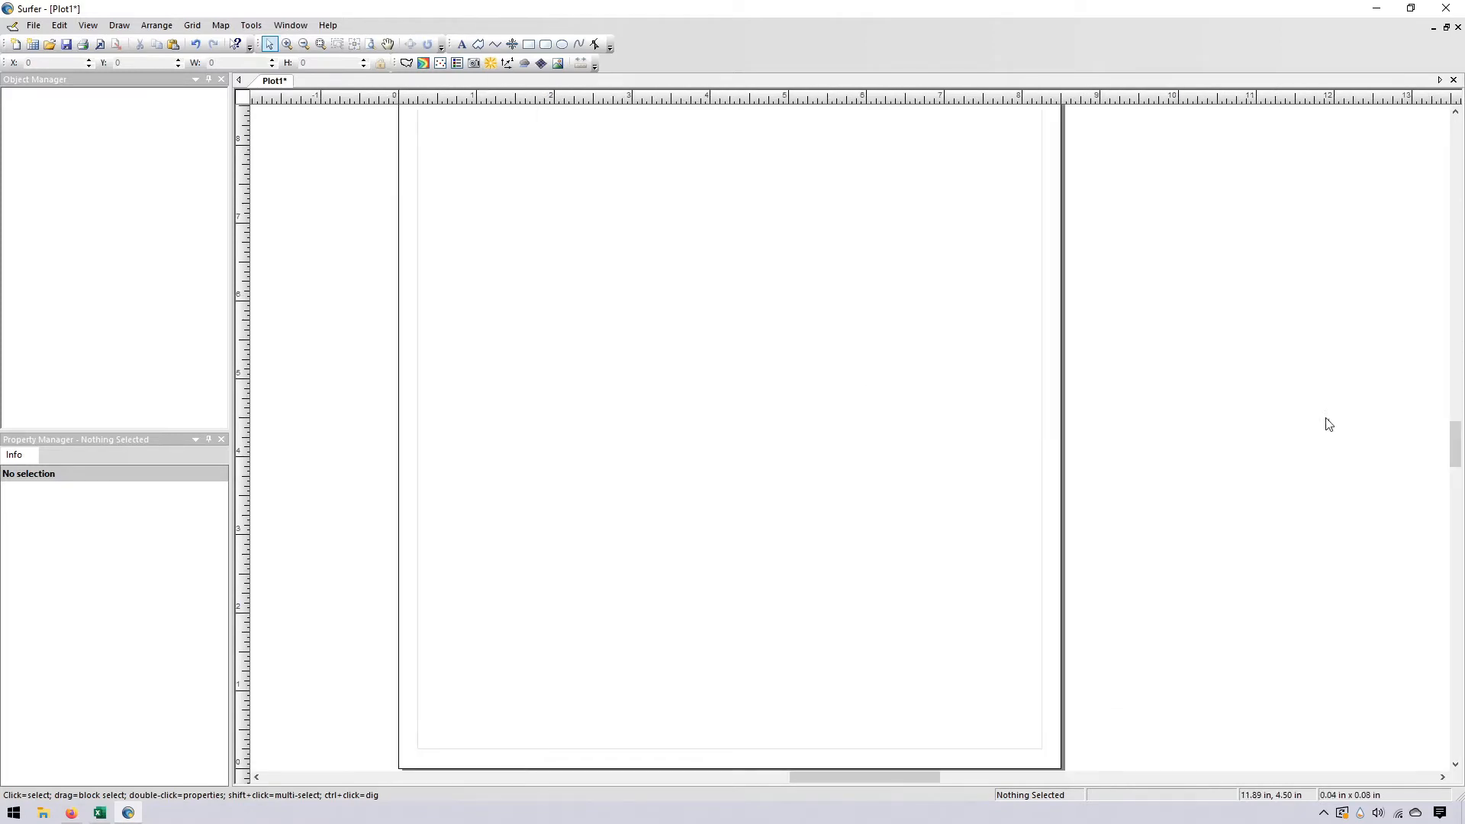
mouse_move(1456, 441)
left_mouse_down()
mouse_move(1456, 413)
mouse_move(1455, 428)
left_mouse_up()
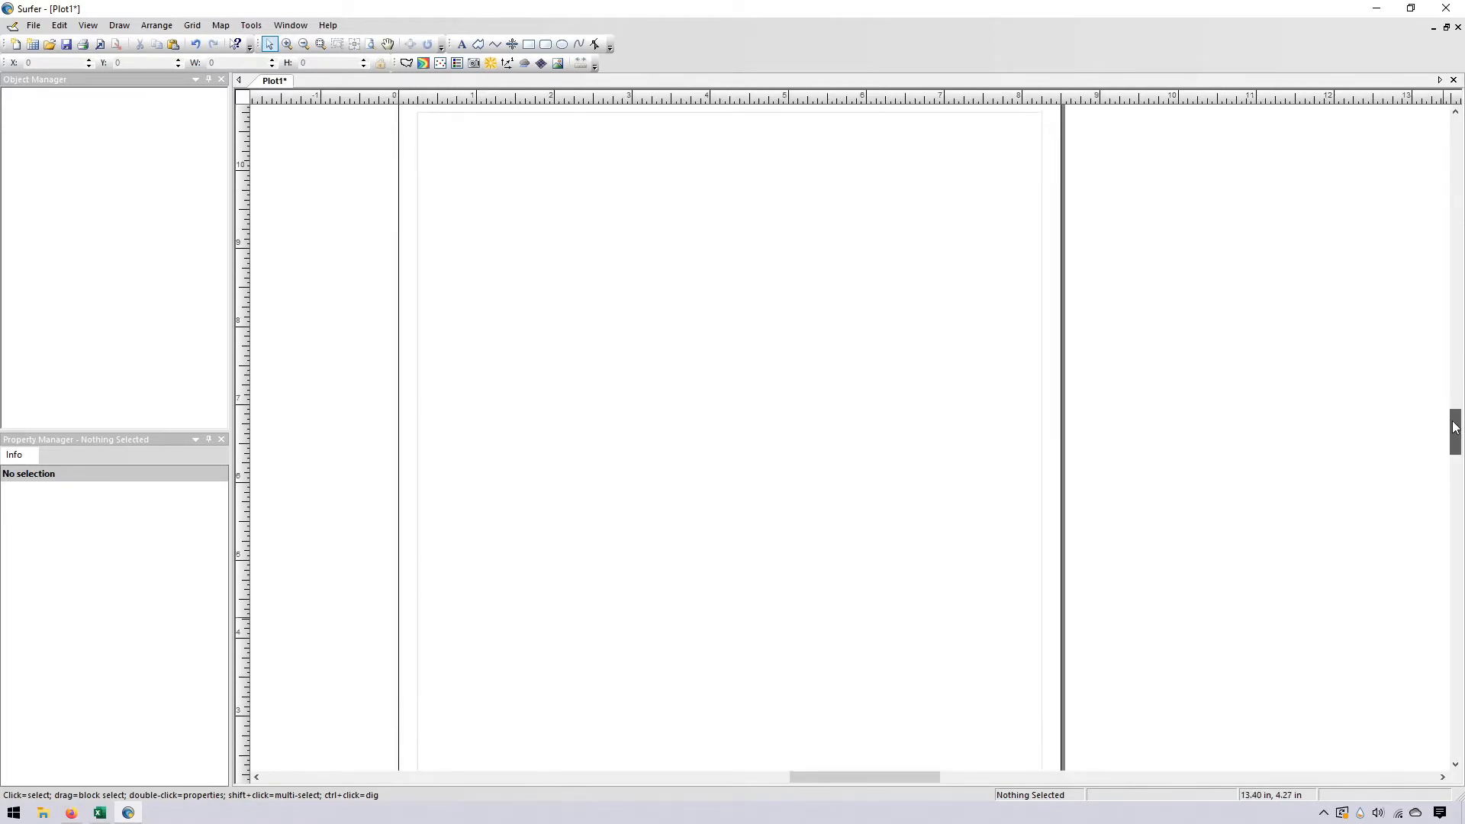
scroll(955, 397, "up", 1)
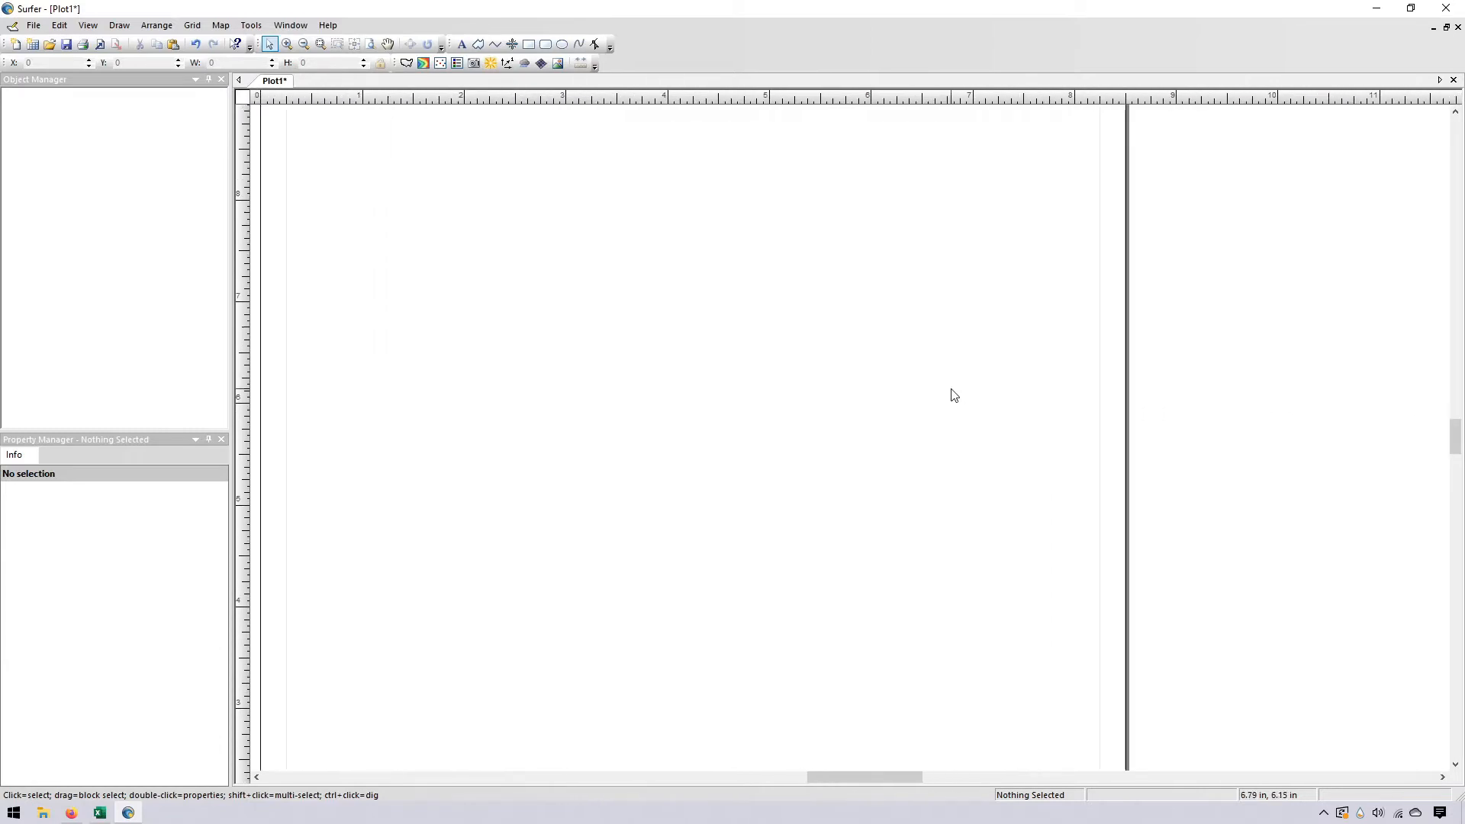
scroll(954, 397, "down", 3)
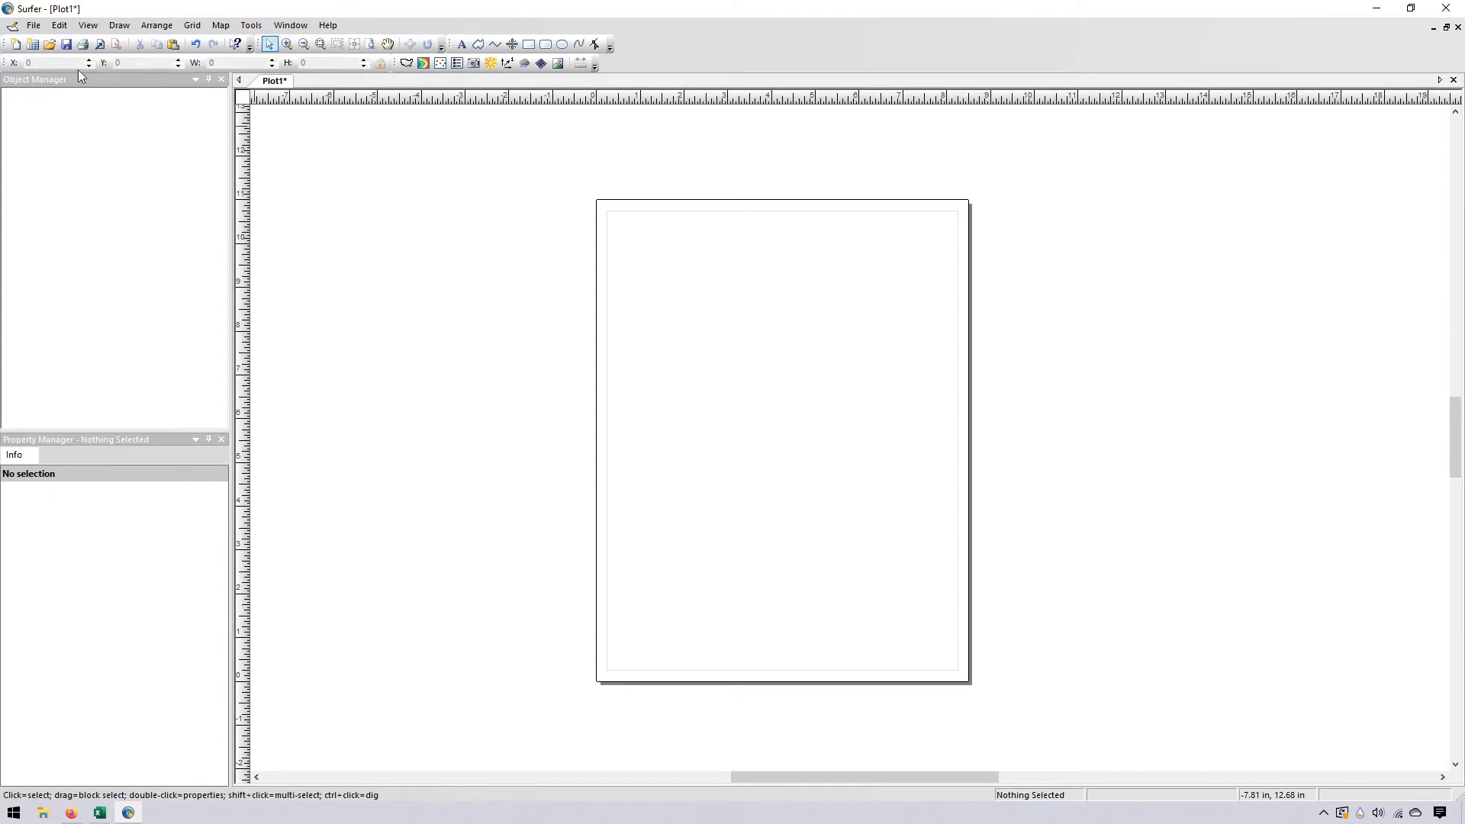
Create a new blank worksheet and look at its X, Y and Z columns
left_click(33, 46)
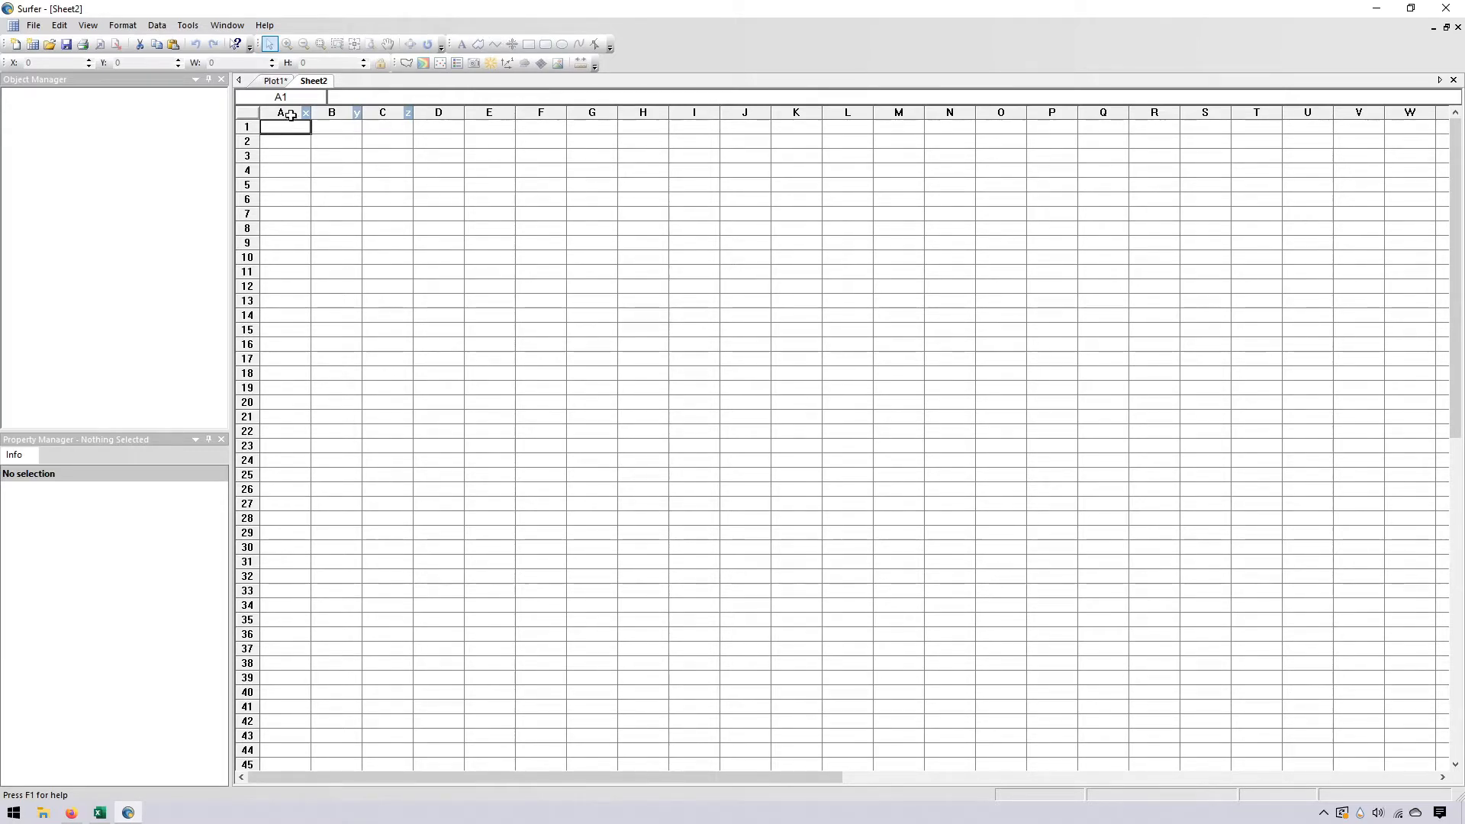
left_click(331, 97)
left_click(388, 127)
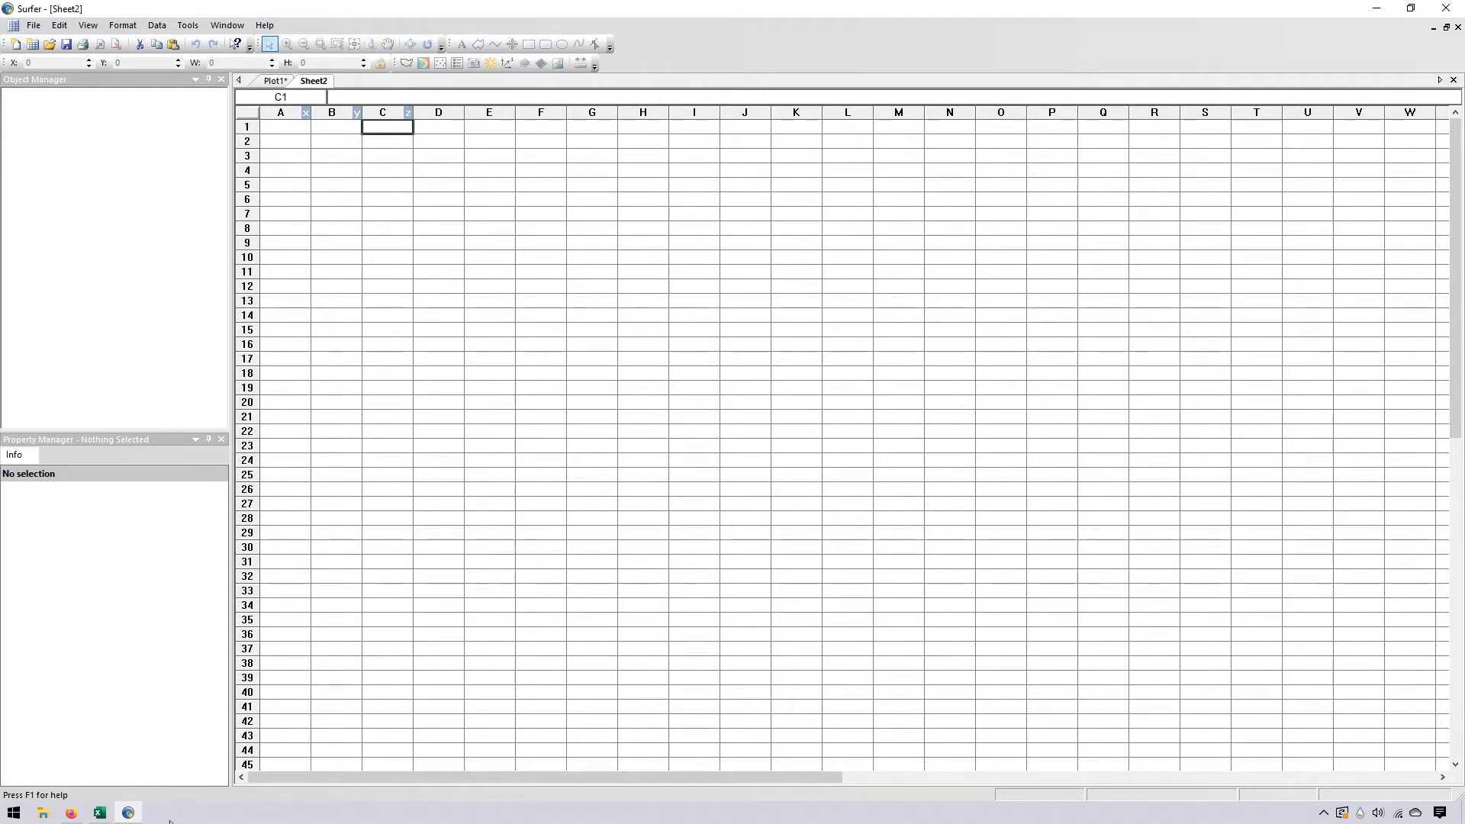
Switch to Excel's Sample Data workbook and enlarge the Agan-an Data sheet to 145%
left_click(99, 813)
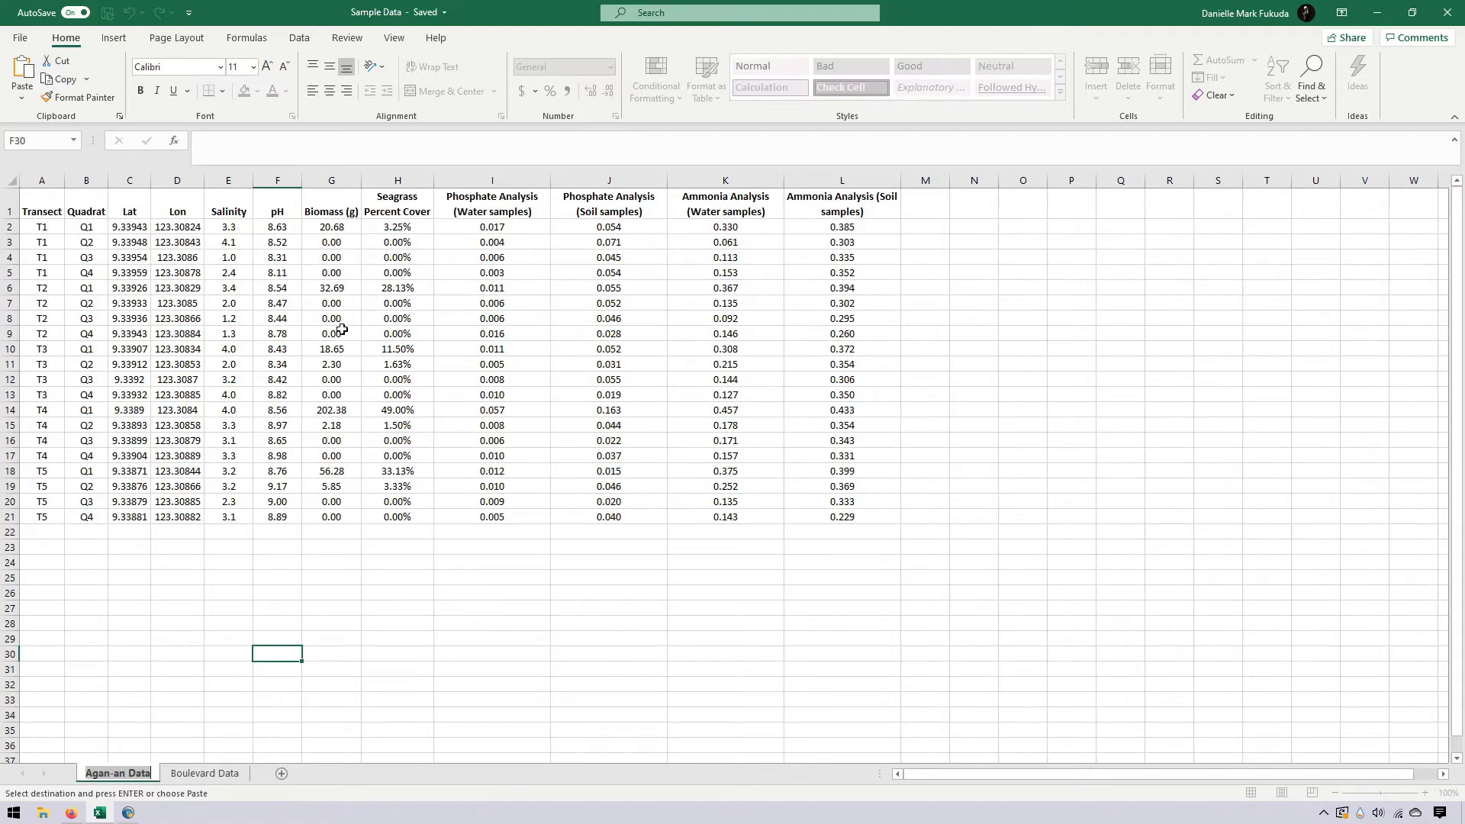
double_click(394, 366)
left_click(488, 436)
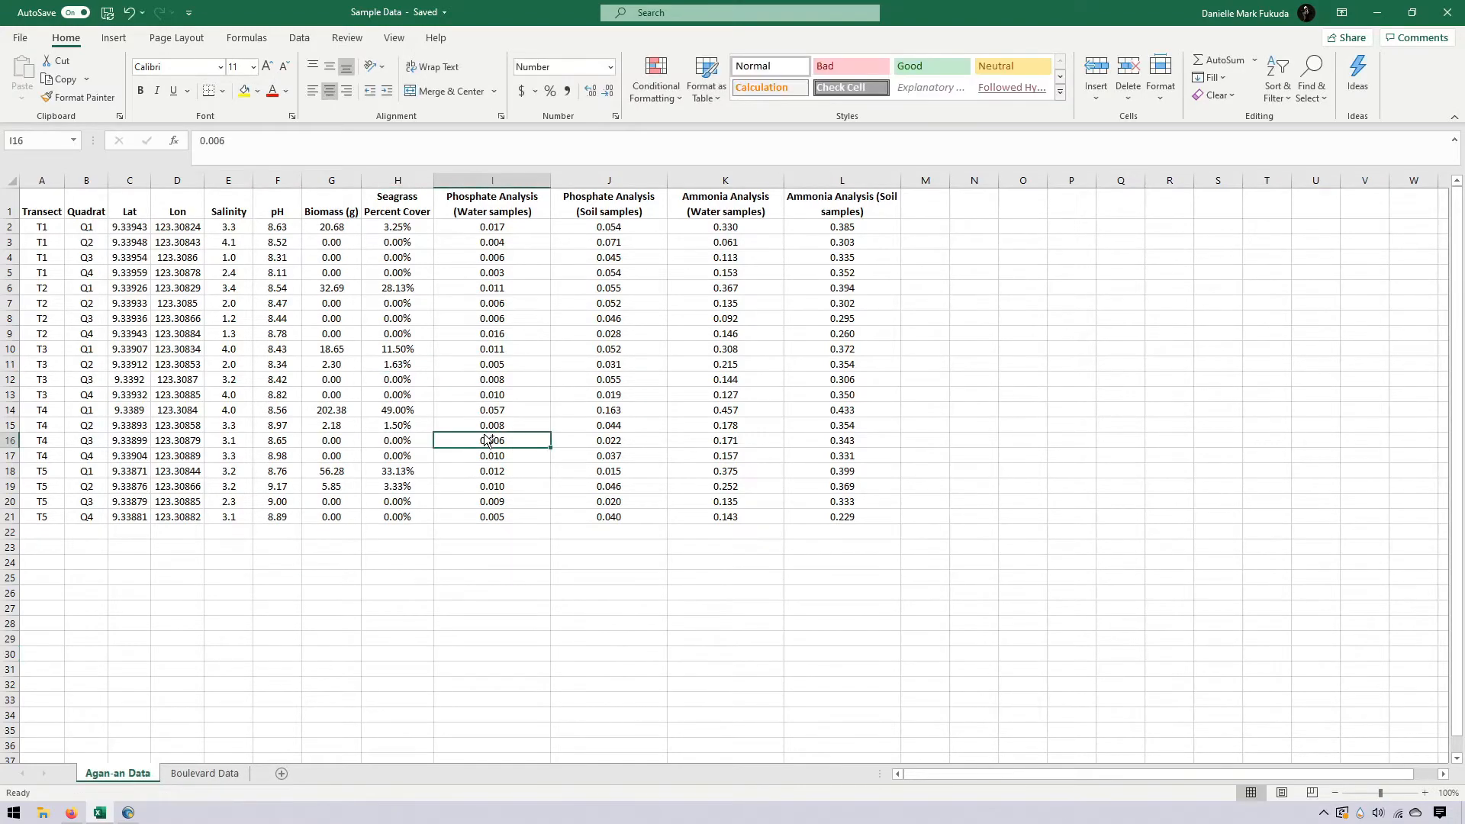
scroll(481, 430, "up", 3)
scroll(481, 431, "up", 1)
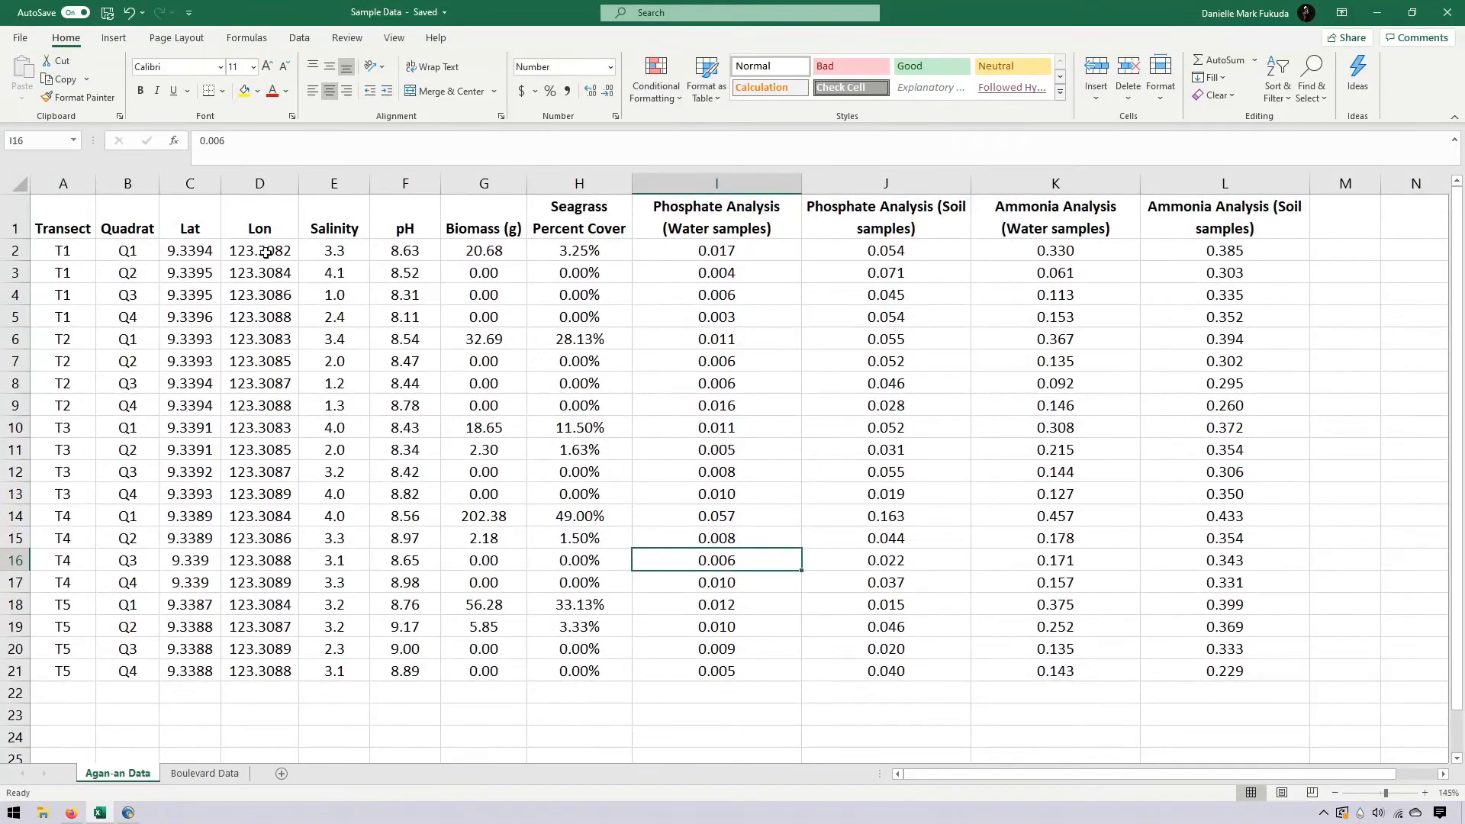
Examine the Transect and Quadrat columns and the Lat and Lon coordinate columns of the Agan-an Data sheet
left_click(86, 183)
left_click(139, 183)
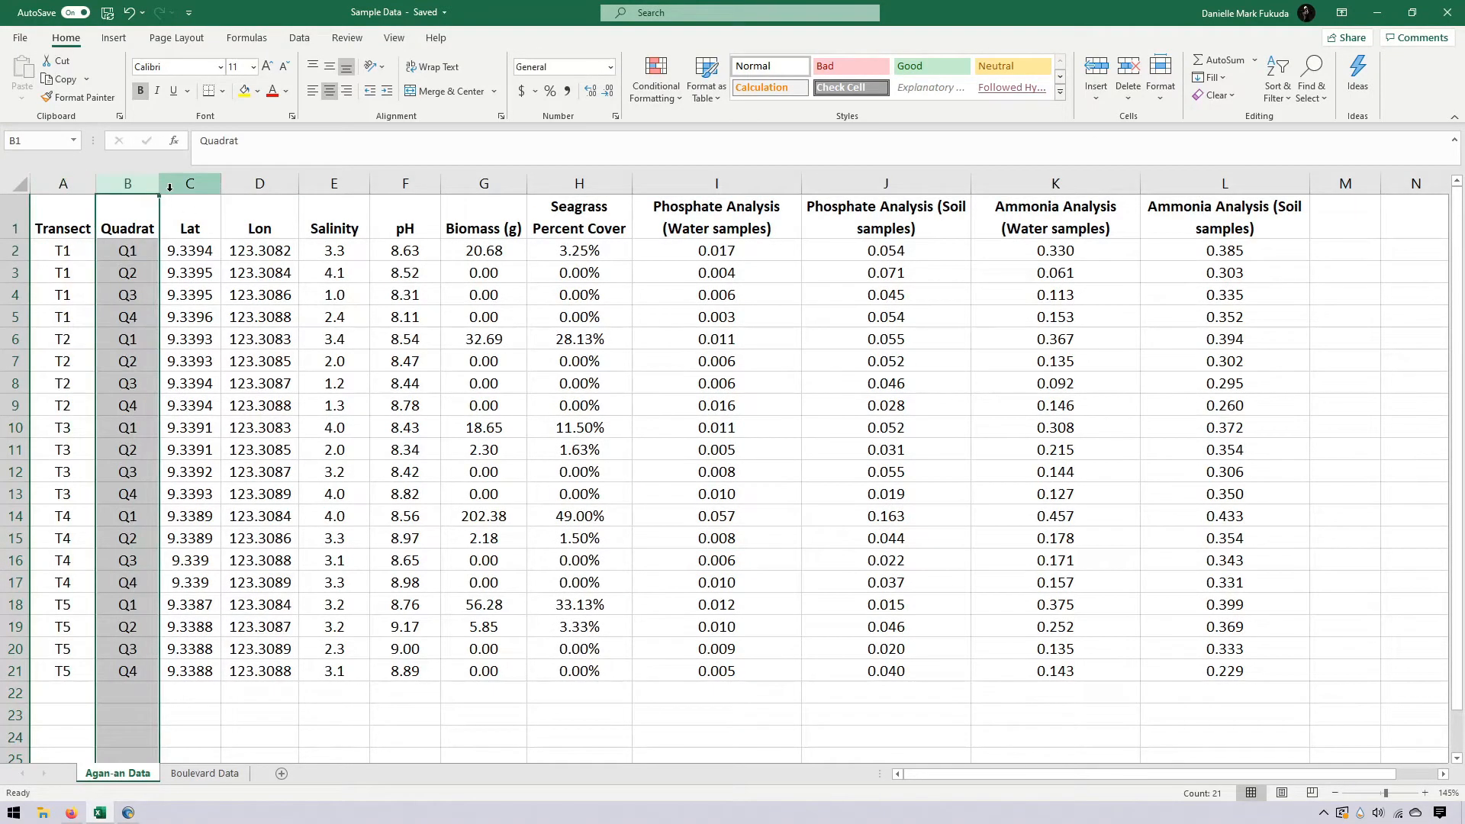
left_click(63, 184)
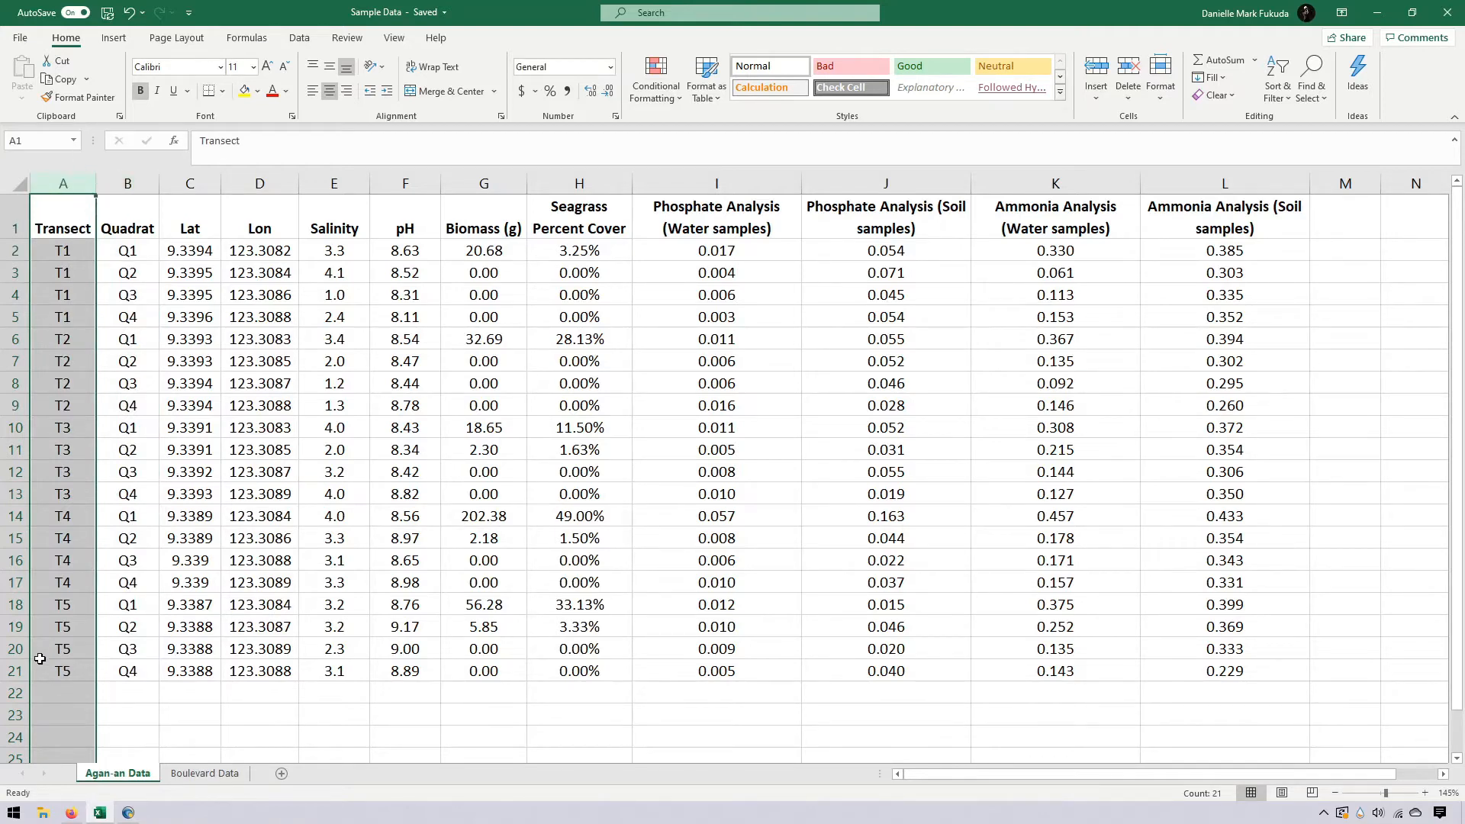
left_click(185, 180)
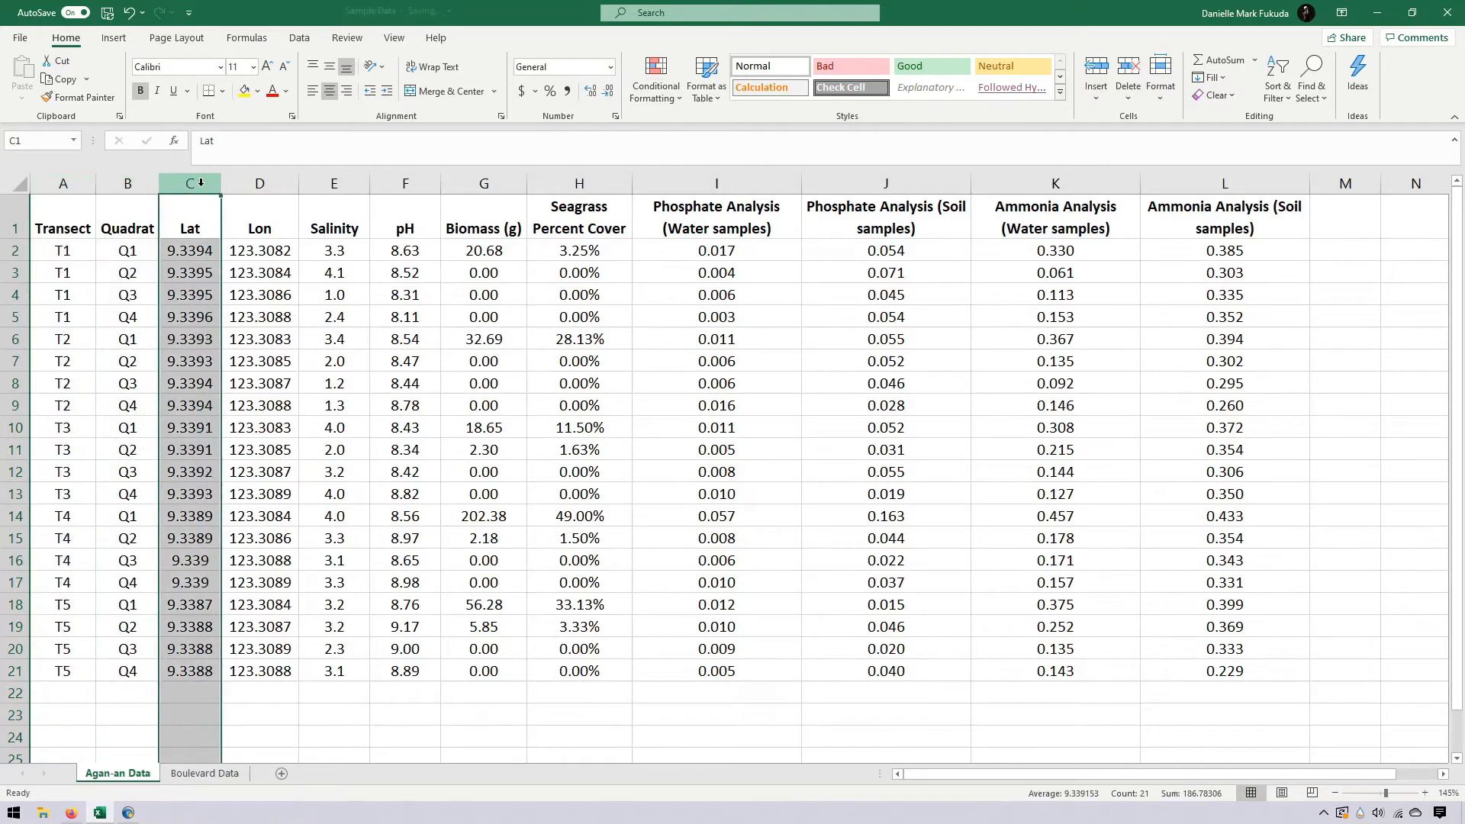
left_click(256, 180, "shift")
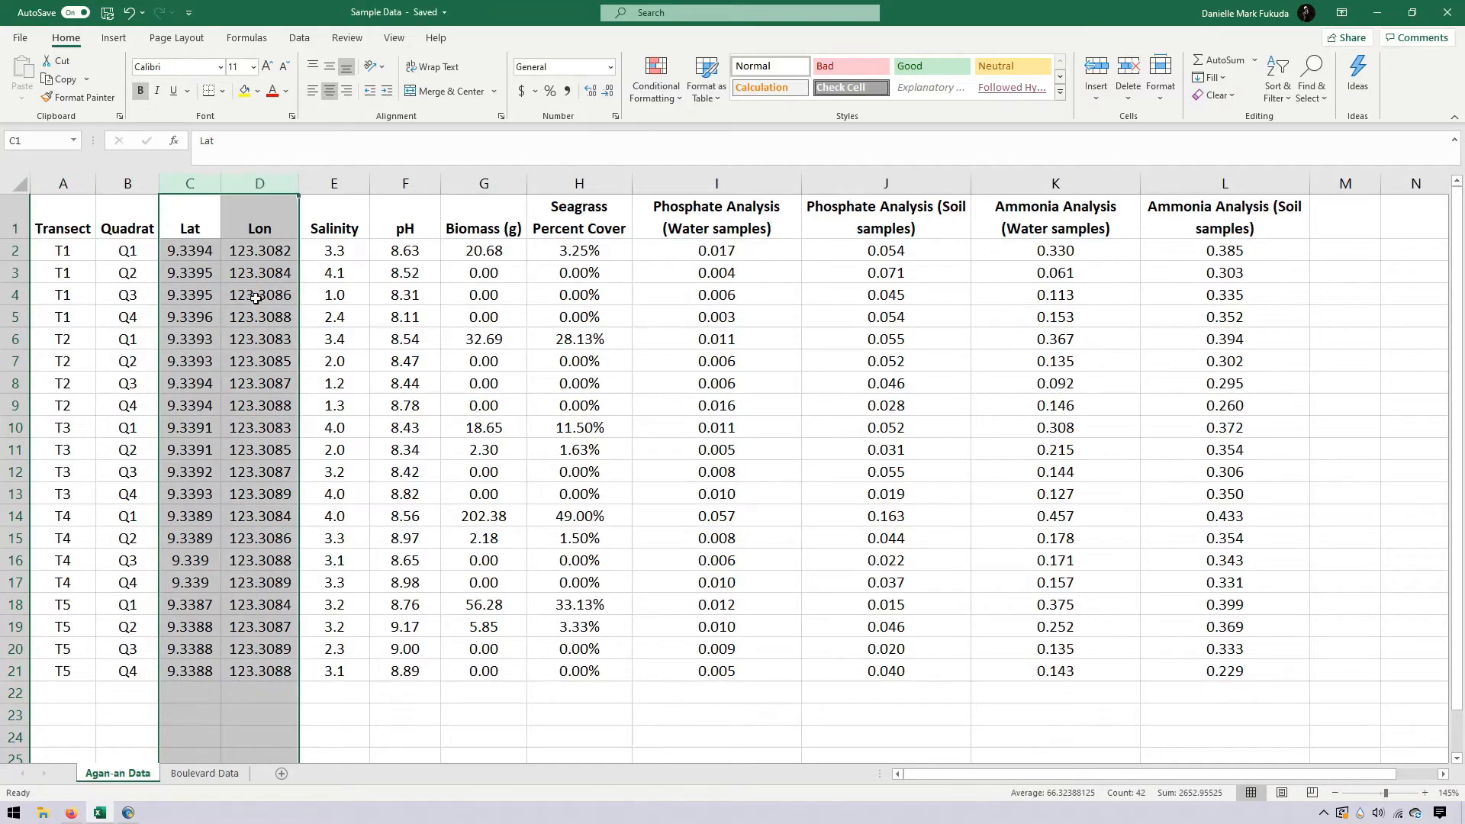
left_click(253, 258)
key("ctrl+Down")
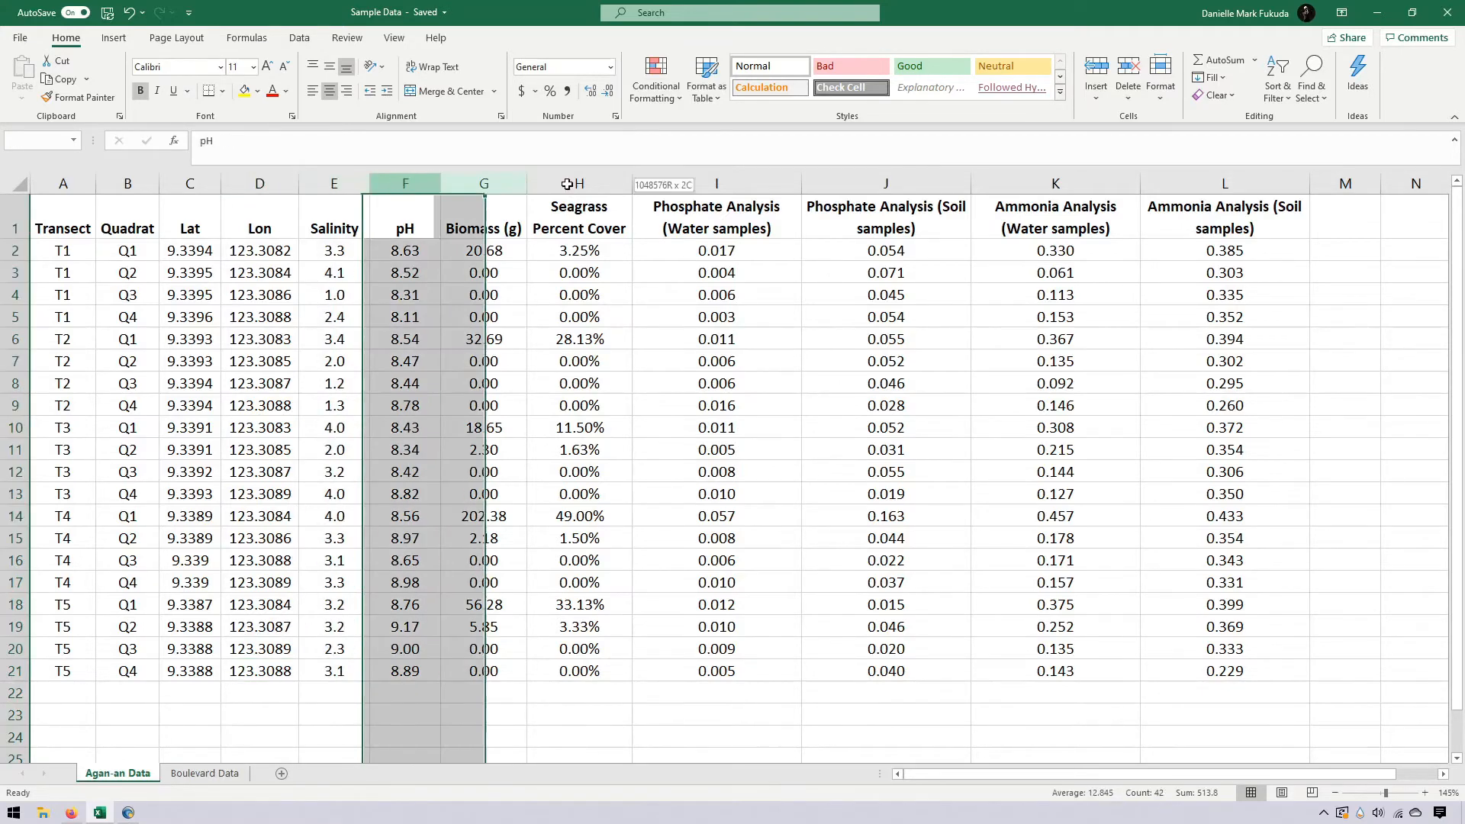
Review the measurement columns, from Salinity and pH through Biomass and Seagrass Percent Cover to the phosphate and ammonia analyses
left_click(1207, 187)
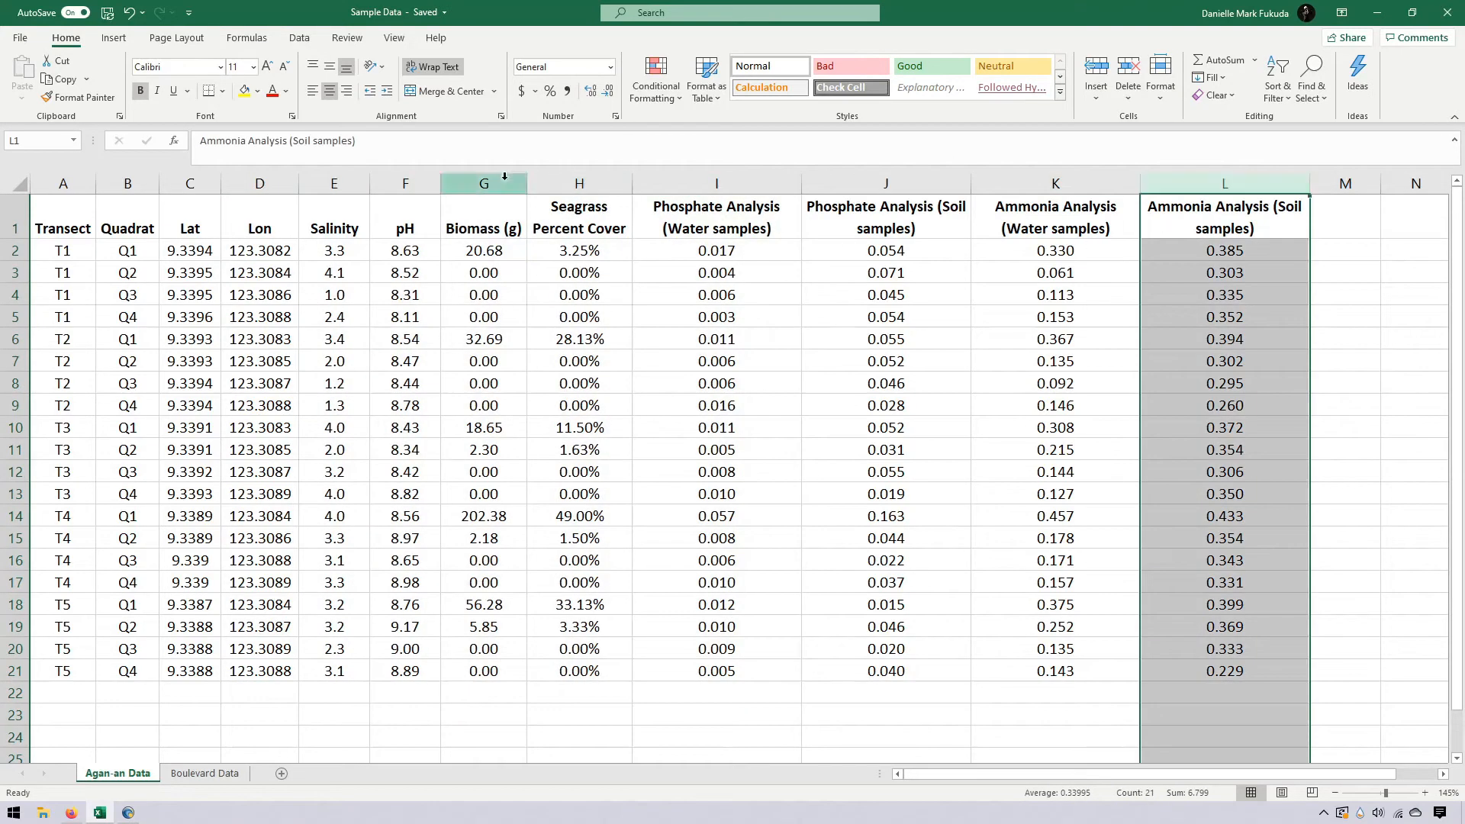
left_click_drag(406, 185, 1280, 187)
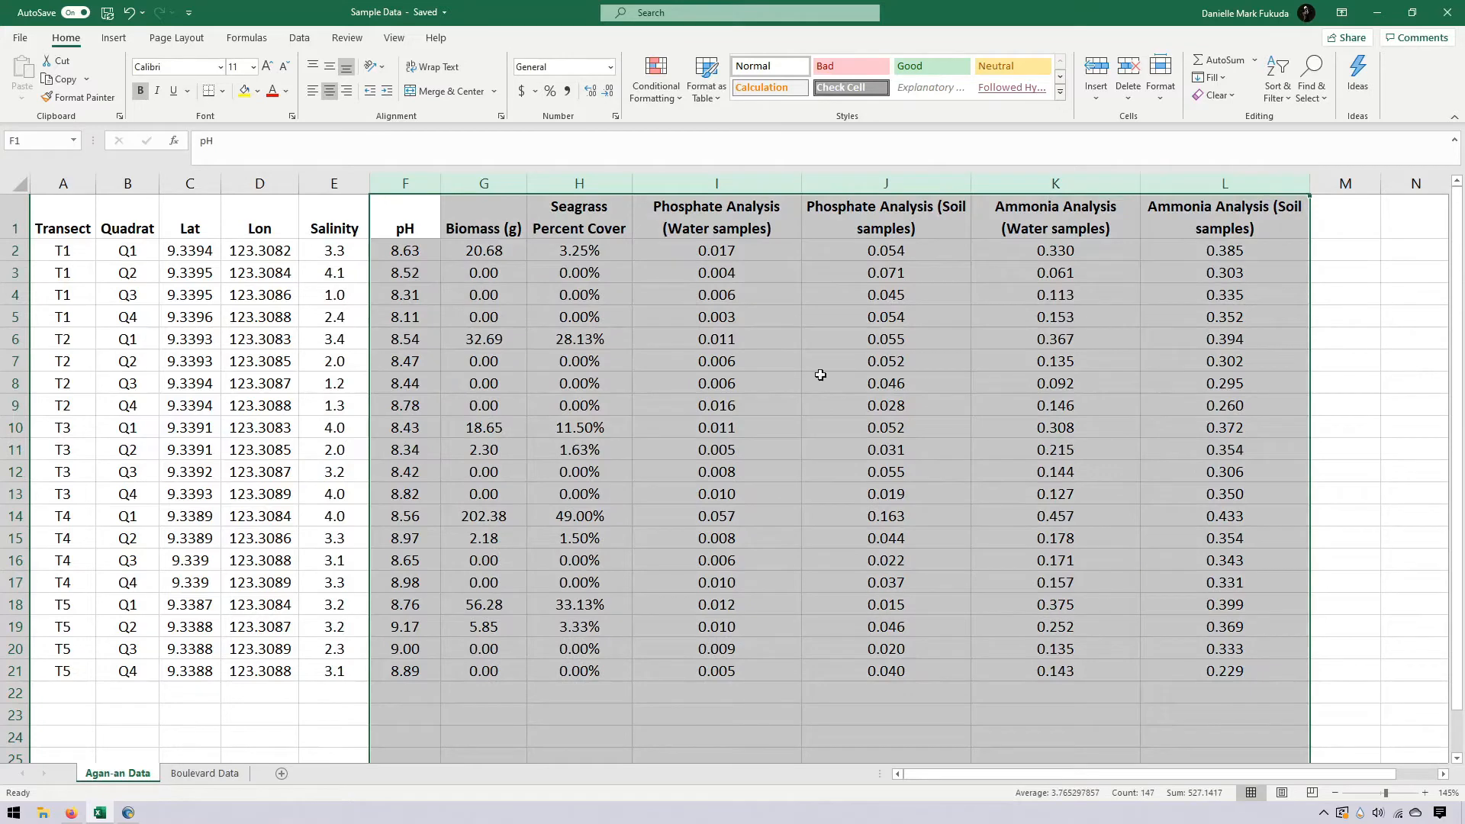
double_click(485, 223)
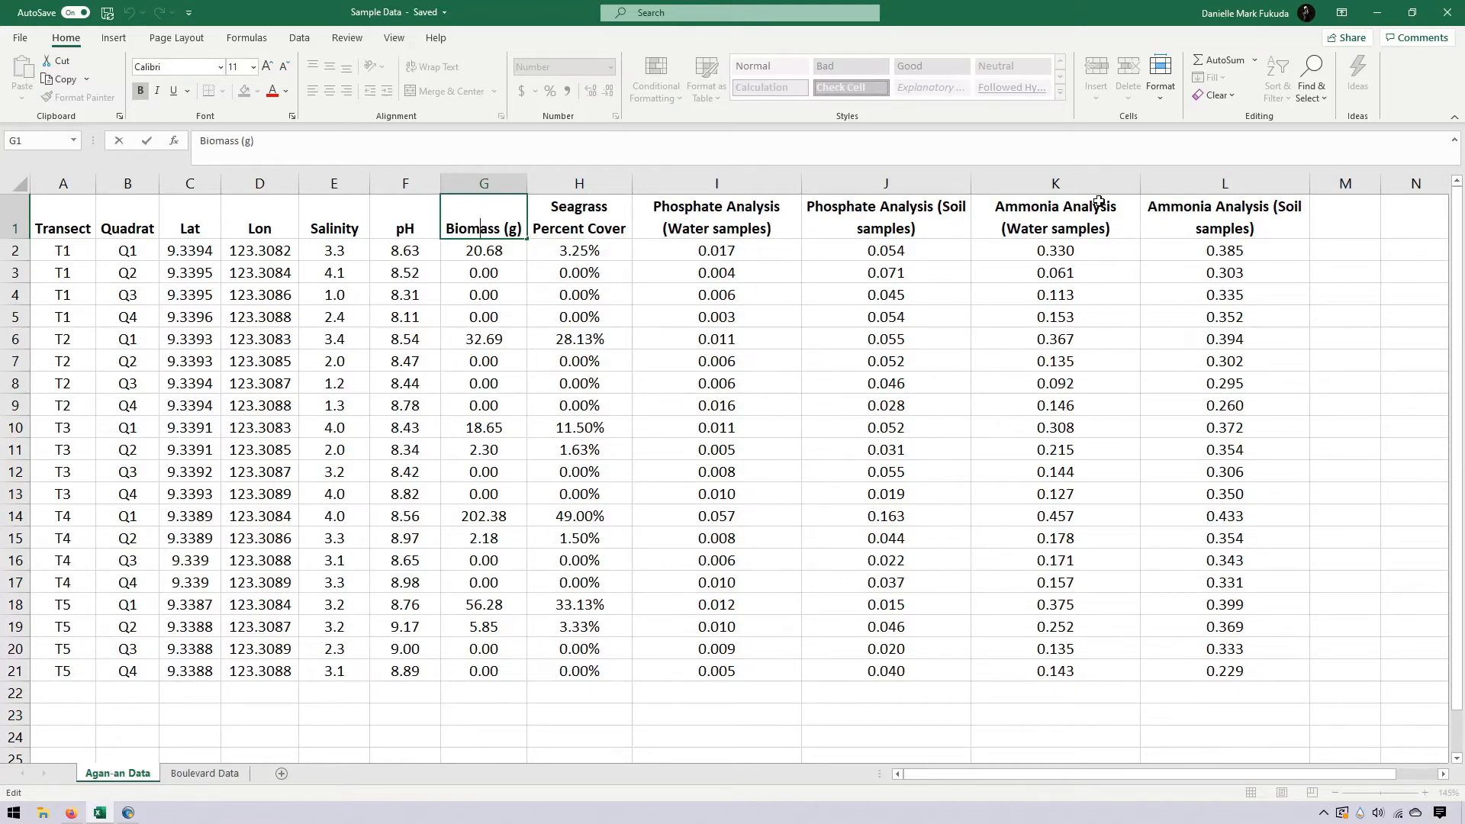
left_click(1070, 219)
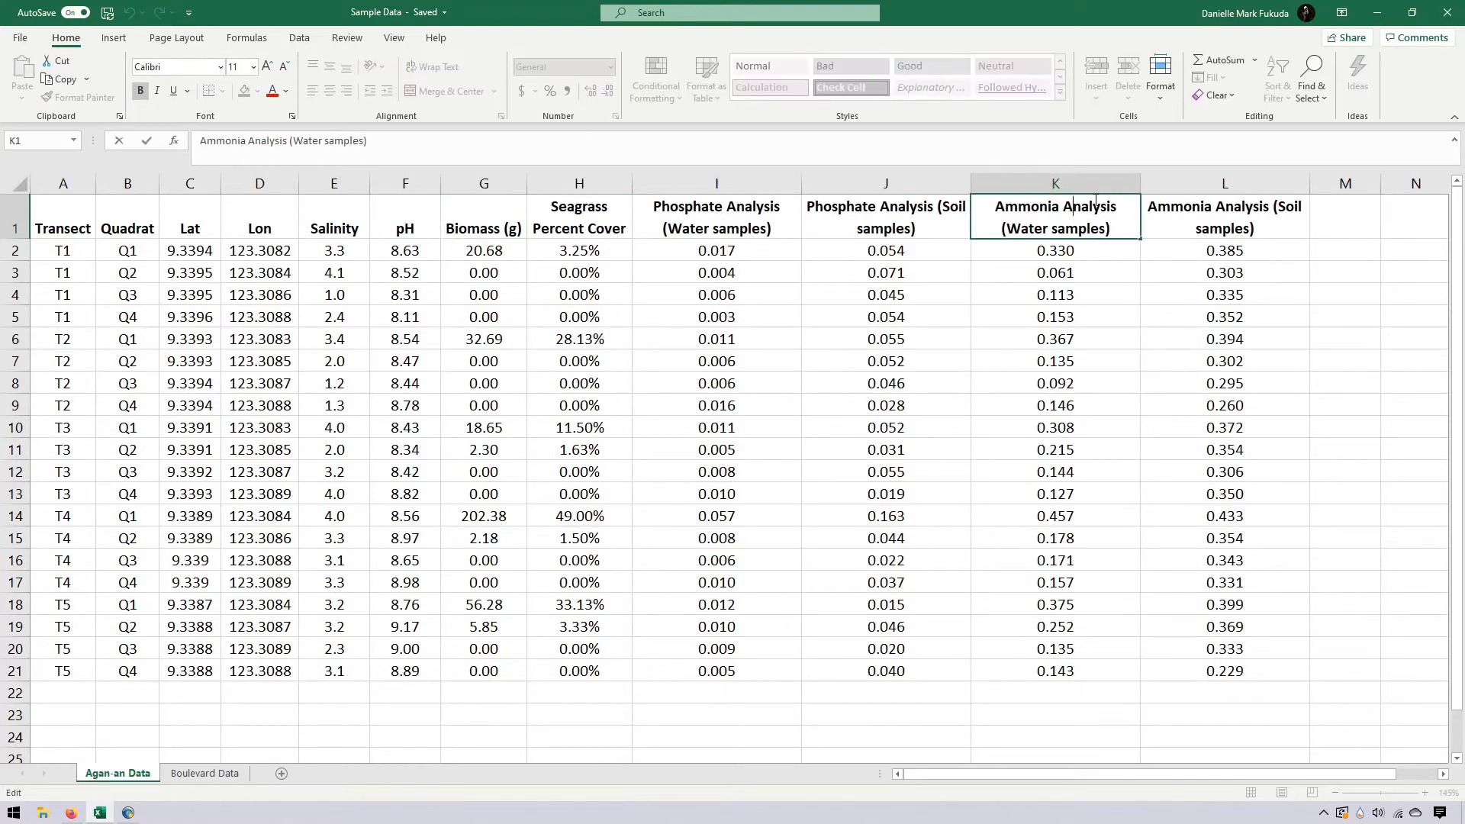
left_click(1093, 185)
left_click(1198, 177)
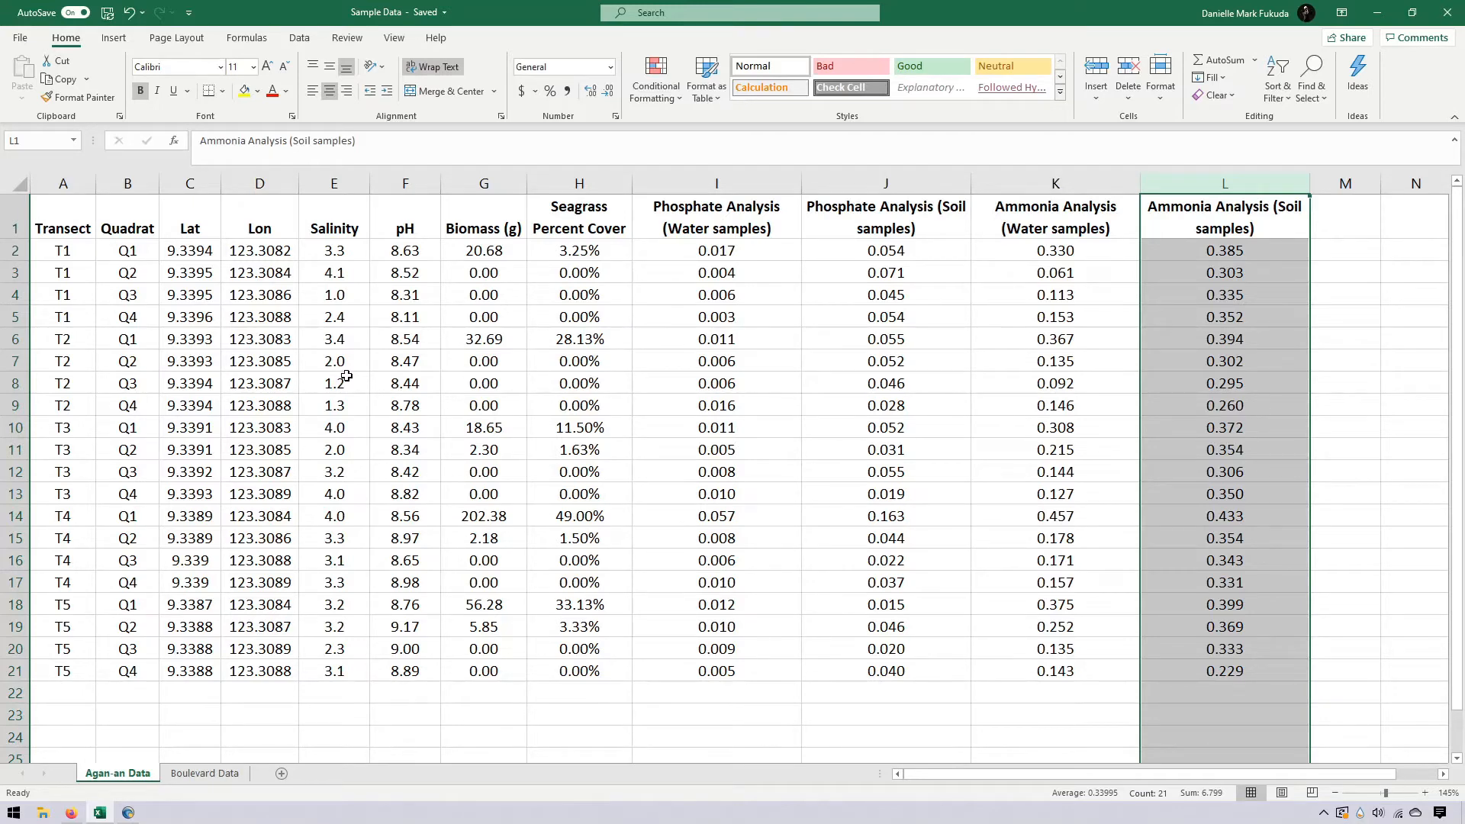
left_click(387, 279)
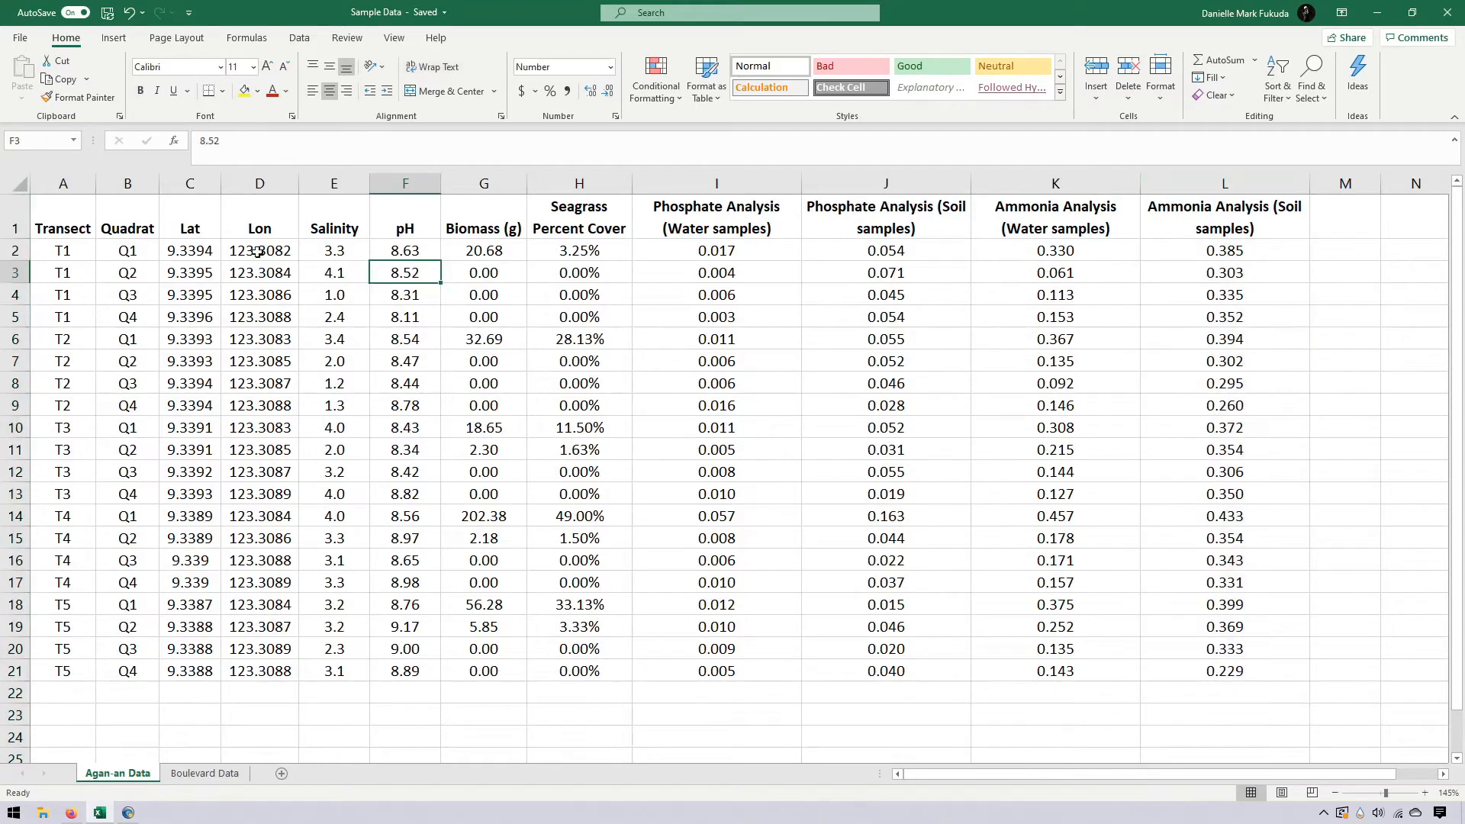
double_click(189, 218)
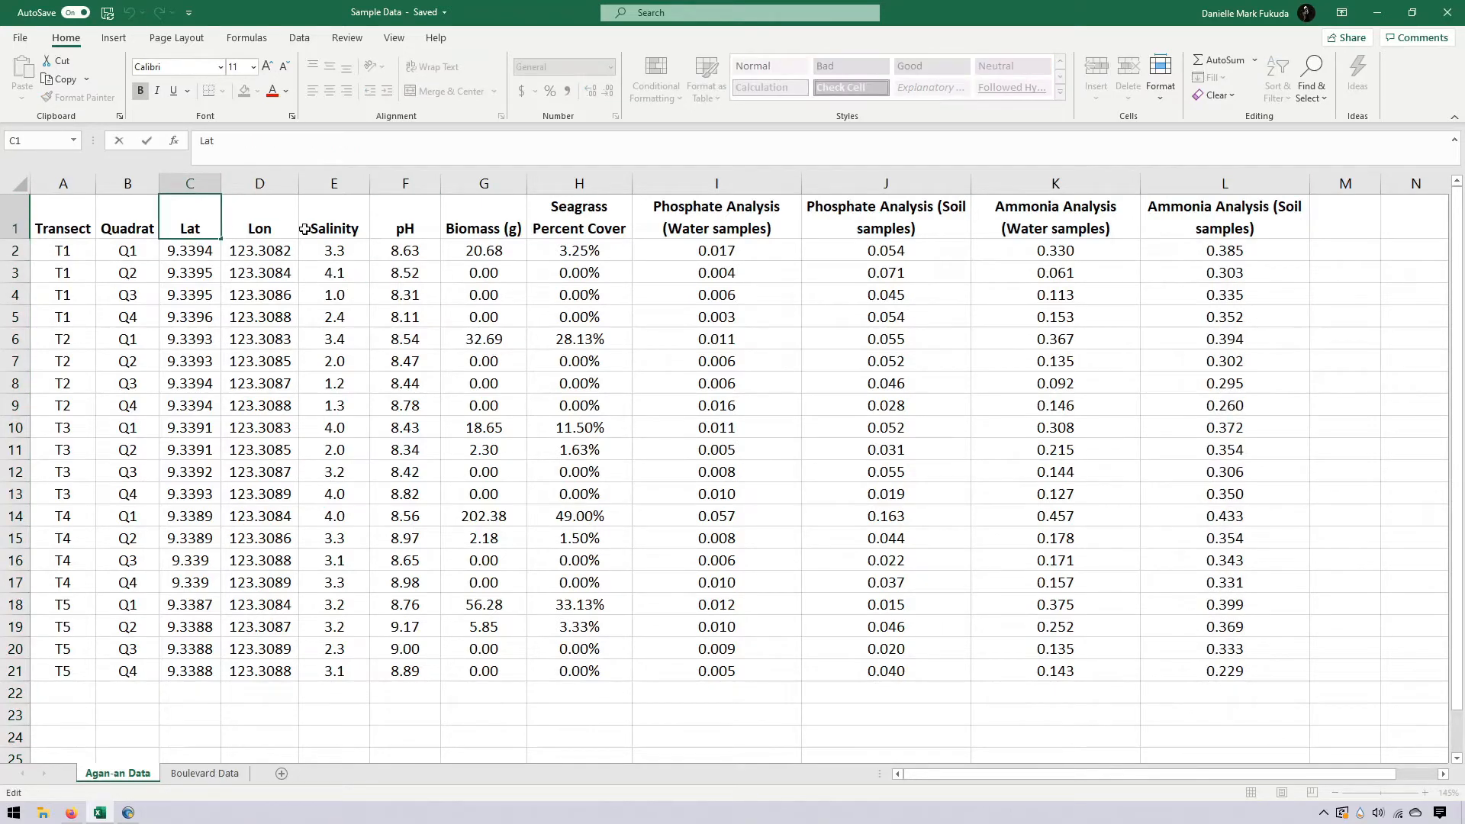
left_click(332, 184)
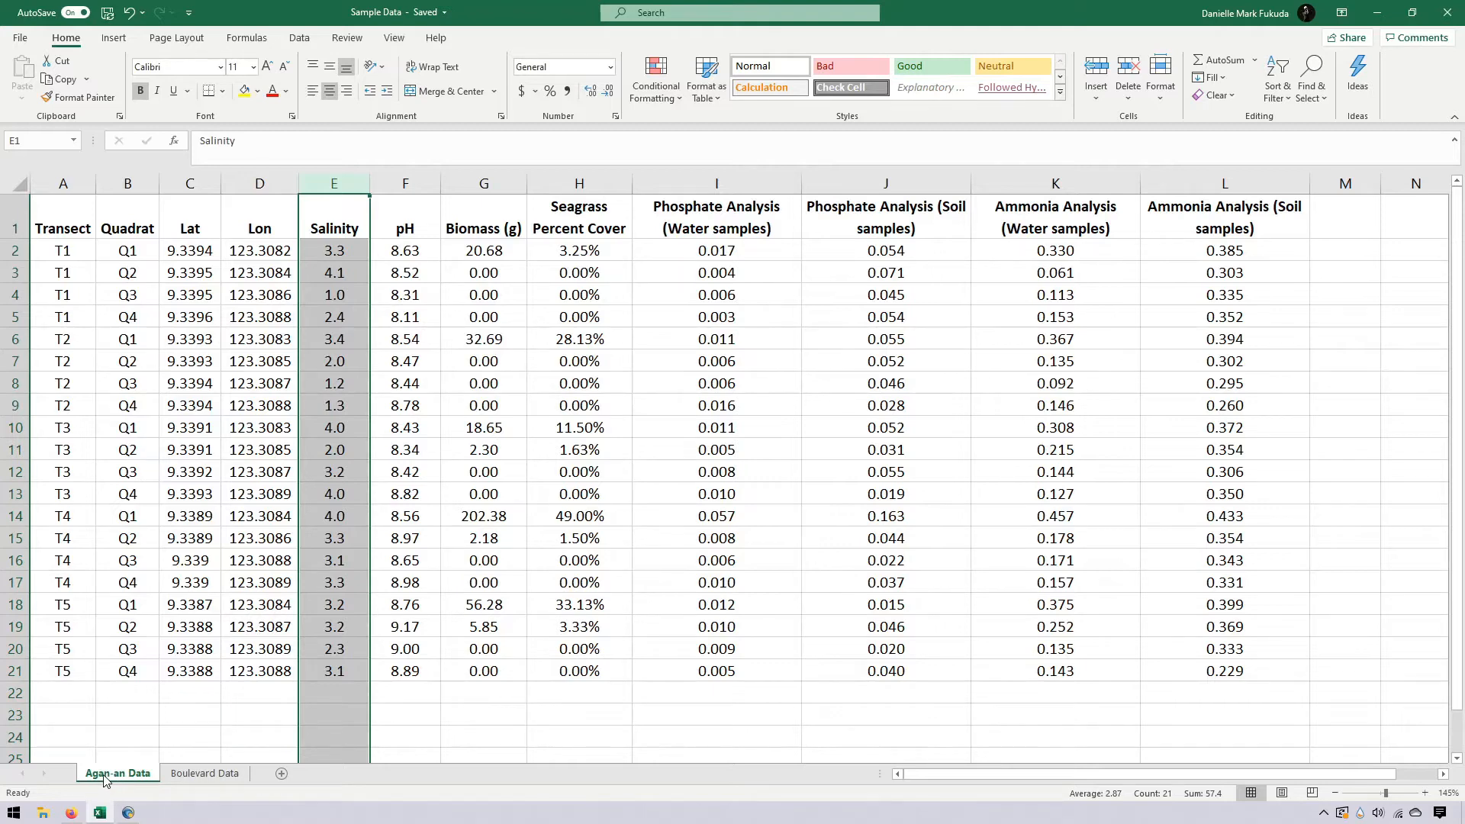
Copy the Lat, Lon and Salinity columns with their headers, cells C1 to E21, from the Agan-an Data sheet
left_click(192, 229)
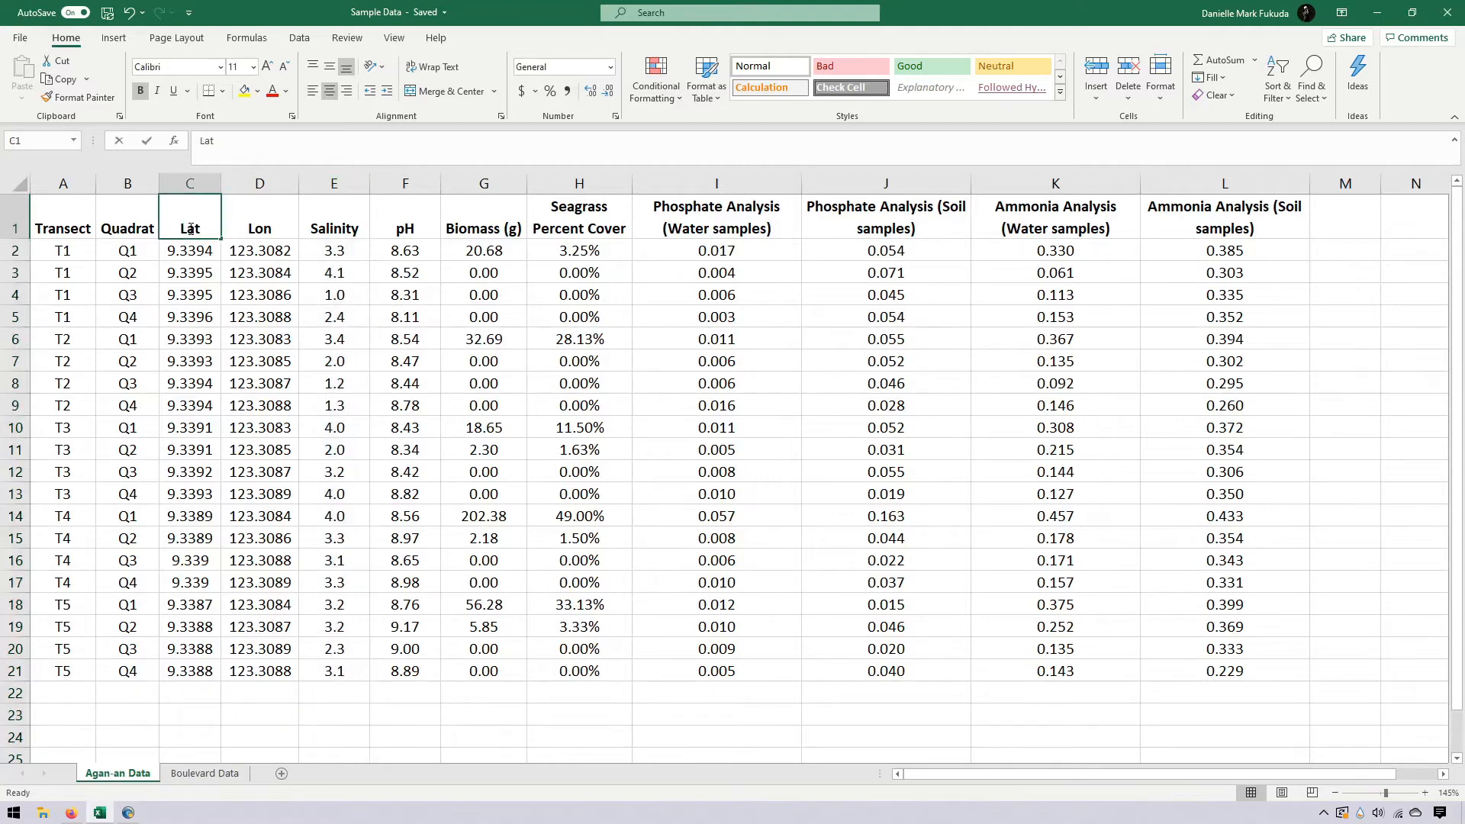
left_click(231, 219)
double_click(189, 220)
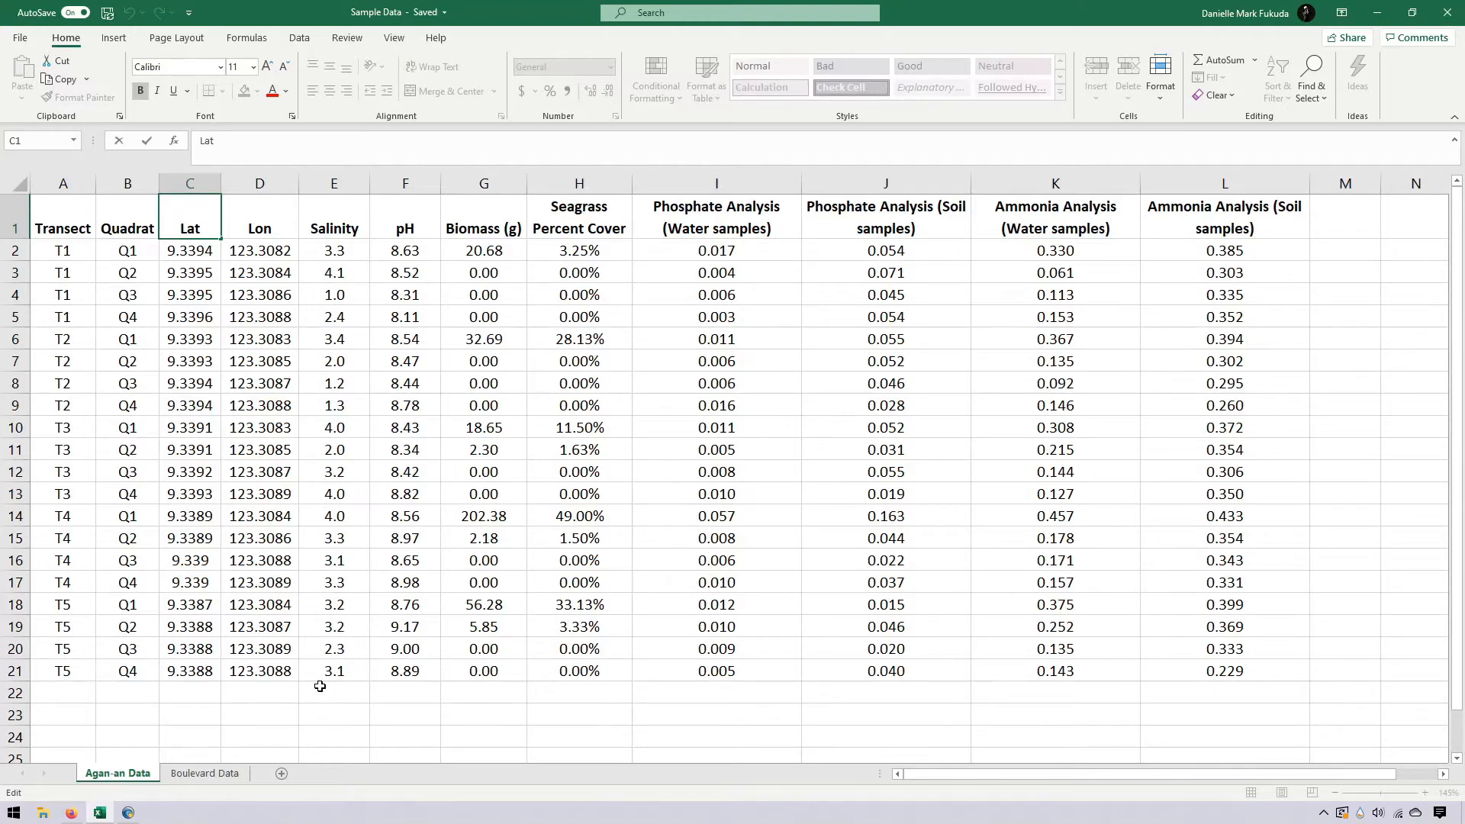
left_click(346, 670, "shift")
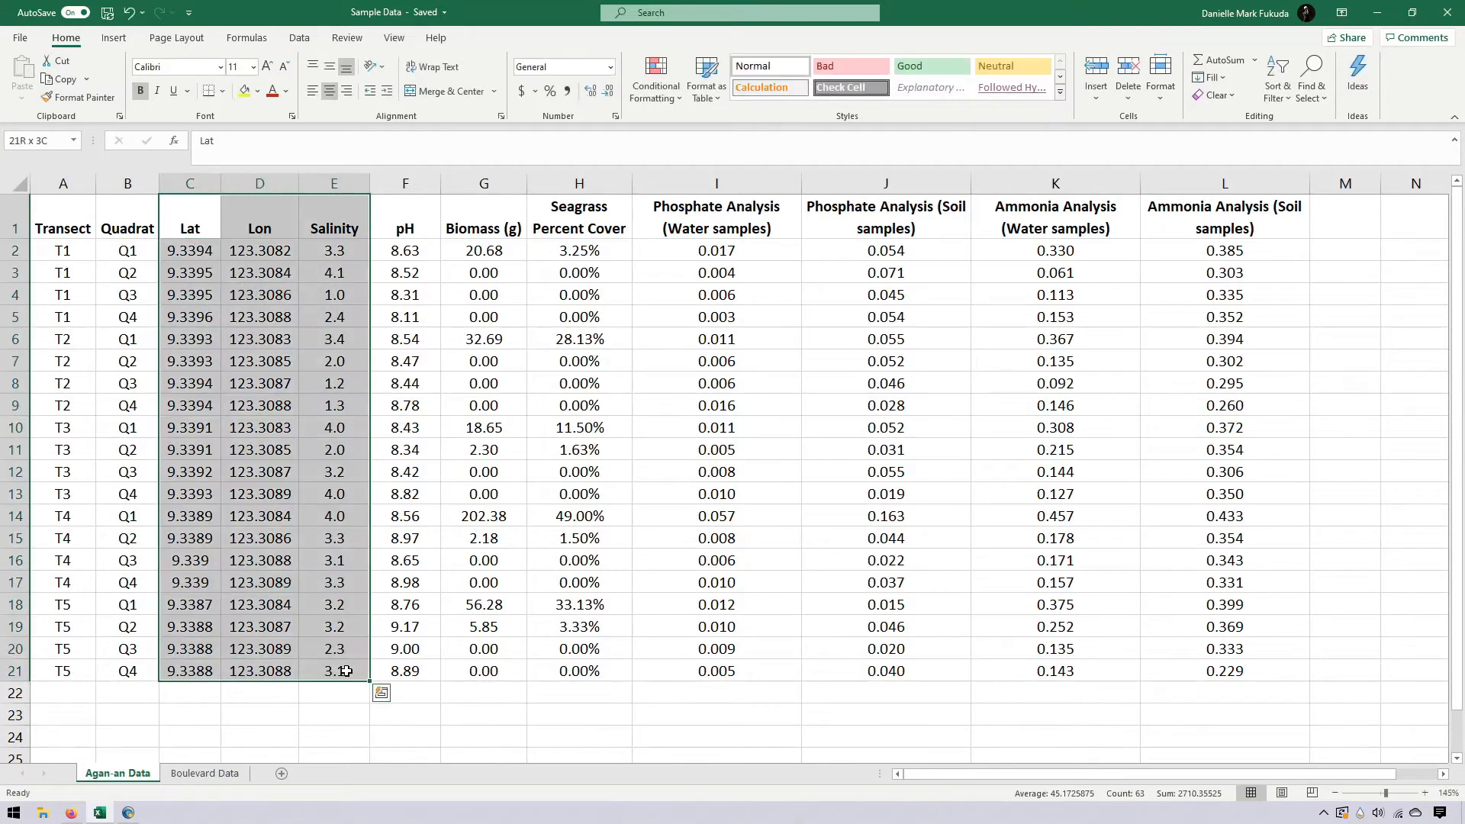
right_click(294, 327)
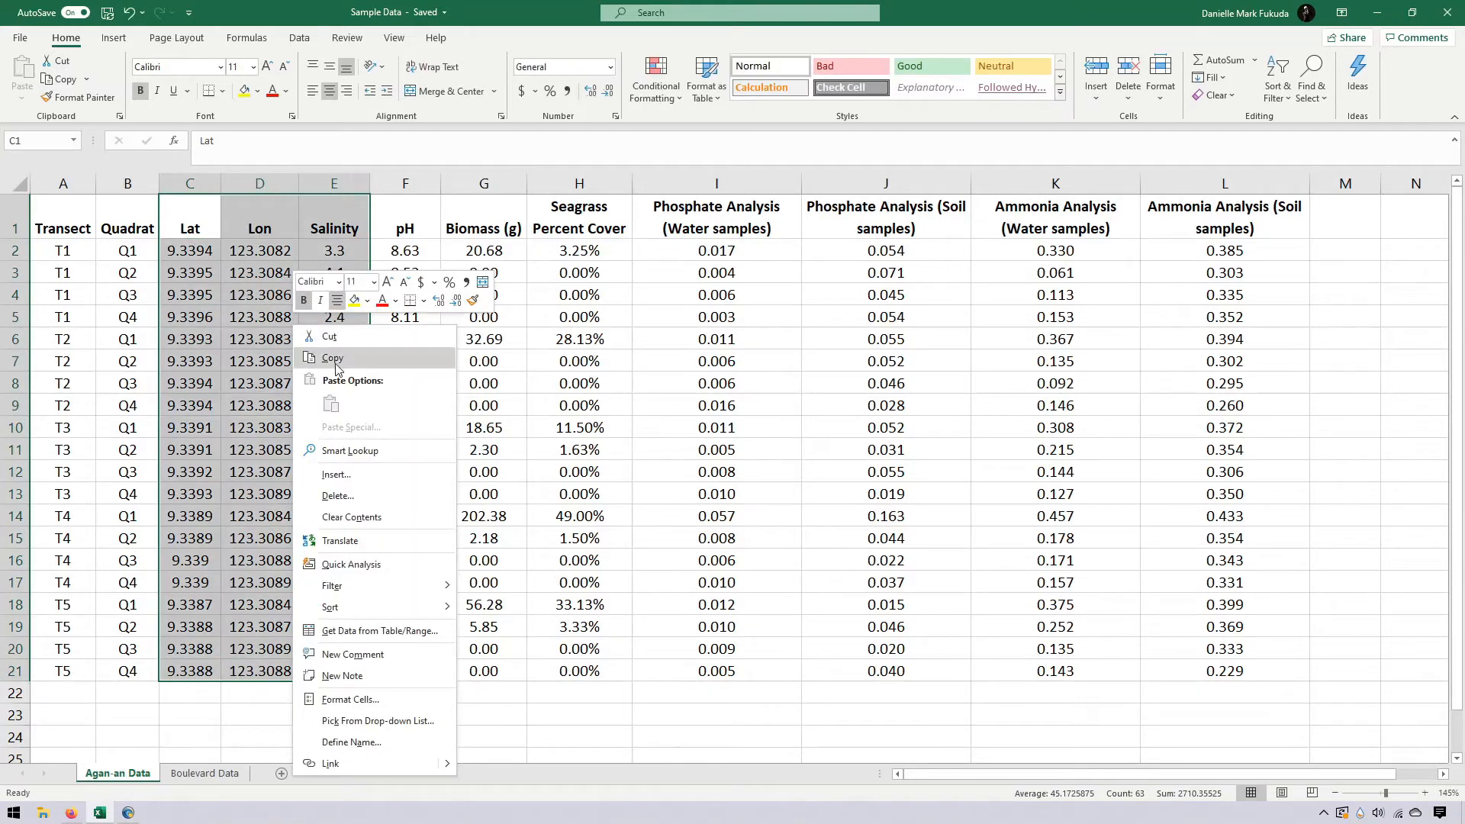
left_click(334, 359)
Switch to Surfer and paste the copied Lat, Lon and Salinity data into Sheet2 starting at cell A1
key("alt+Tab")
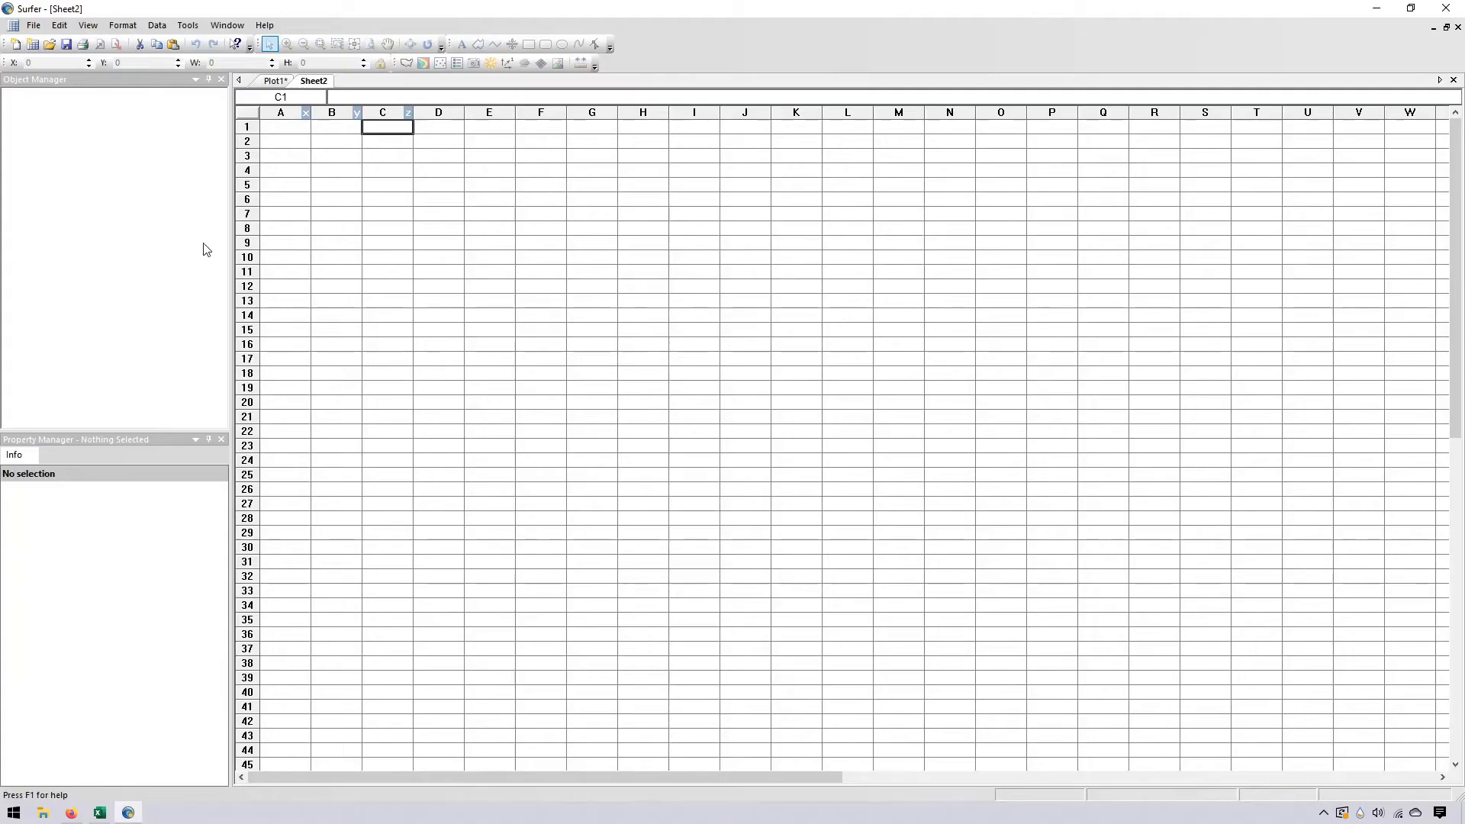
left_click(278, 128)
right_click(278, 131)
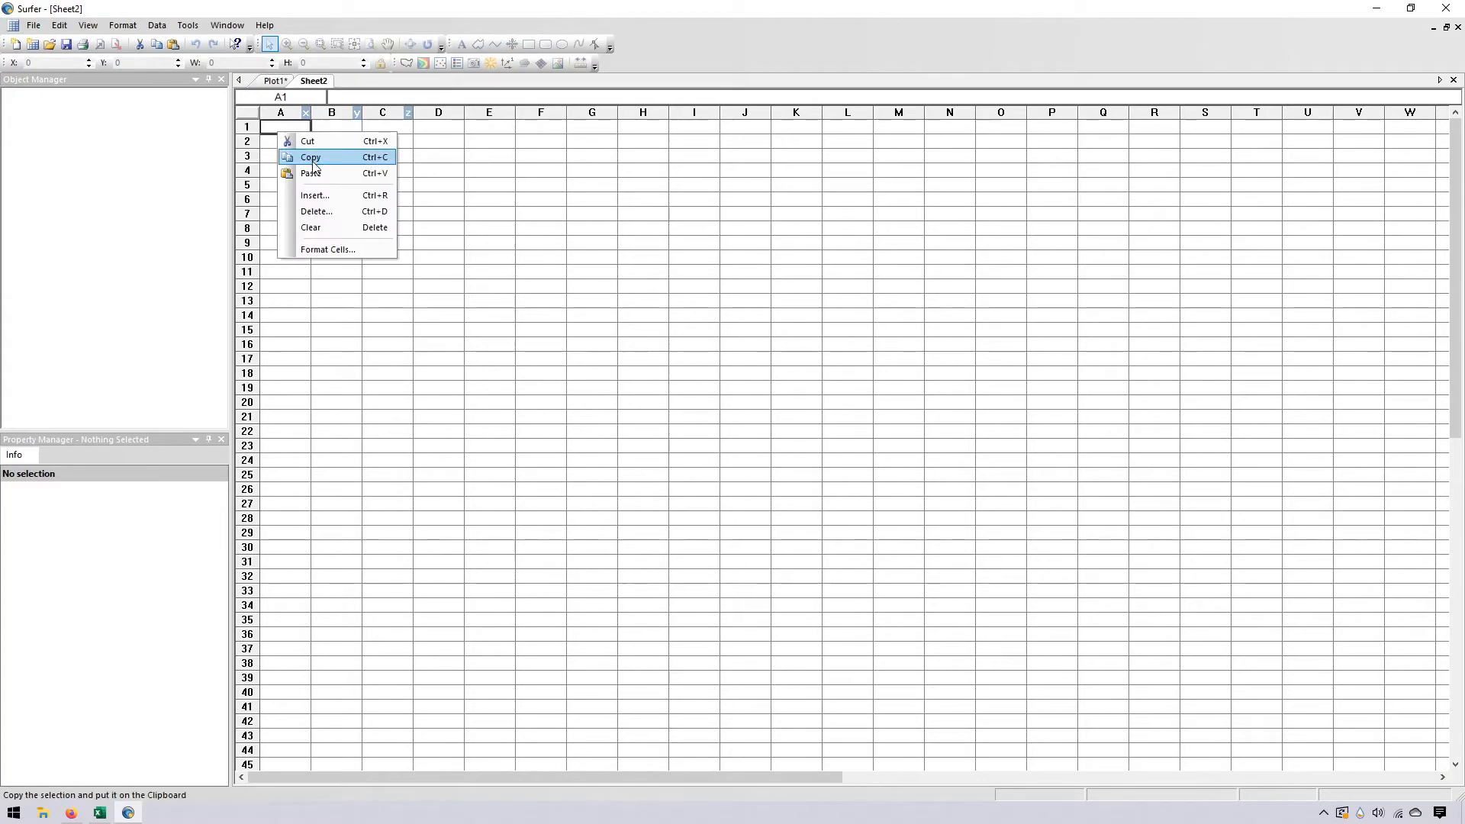
left_click(310, 173)
left_click(313, 174)
left_click(622, 287)
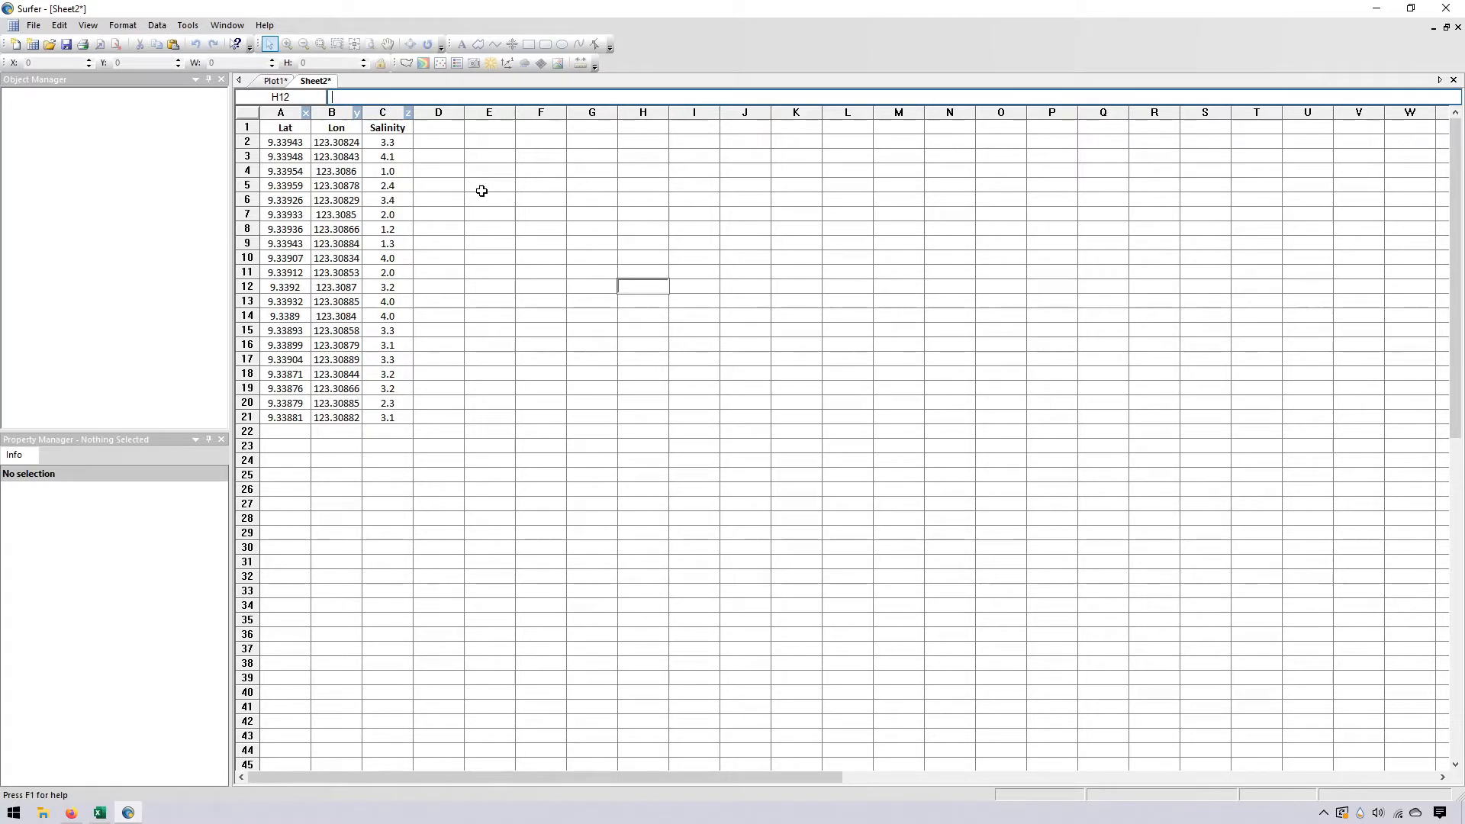
left_click(496, 161)
left_click(430, 127)
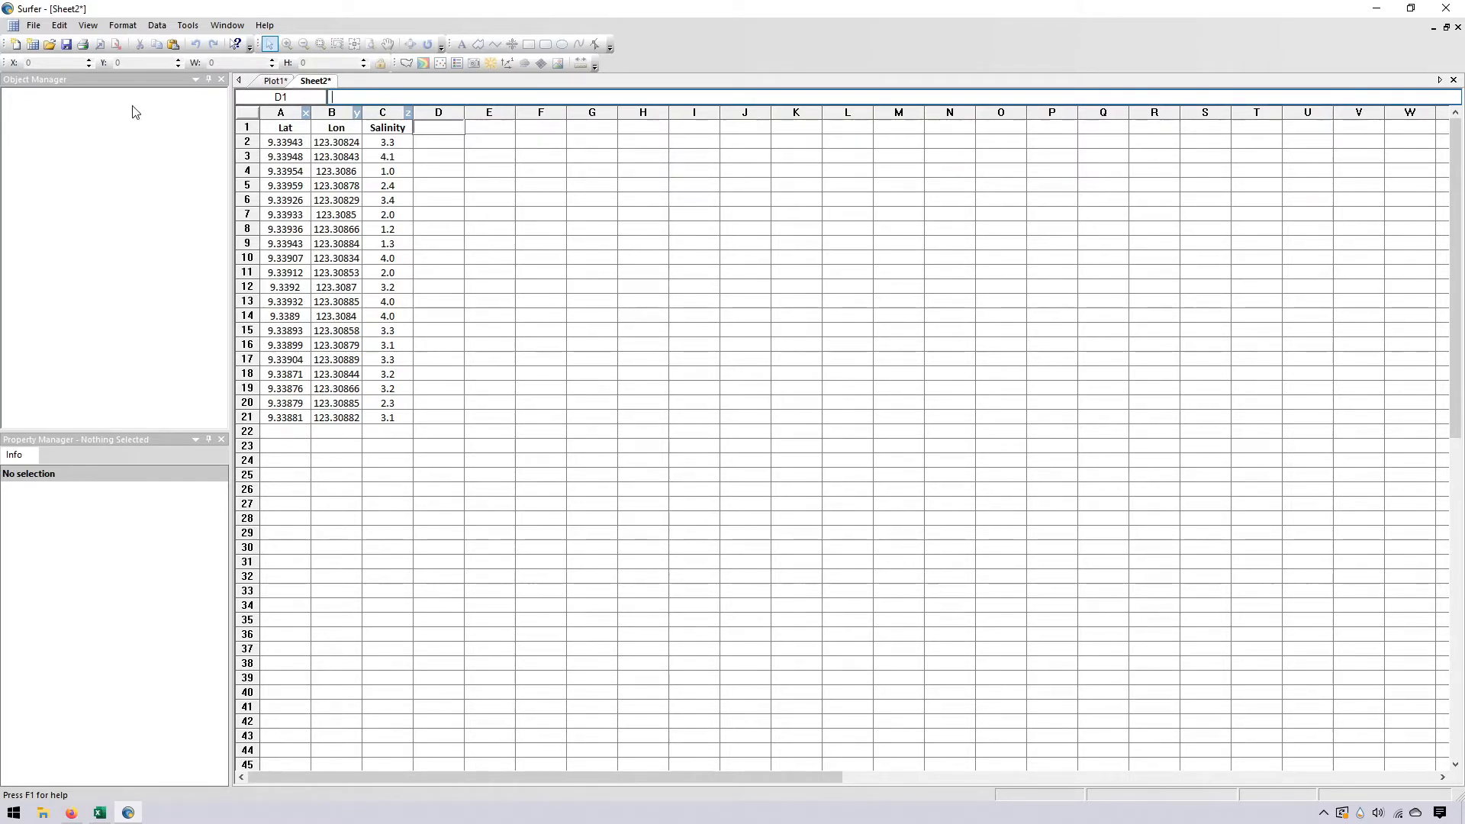
left_click(49, 44)
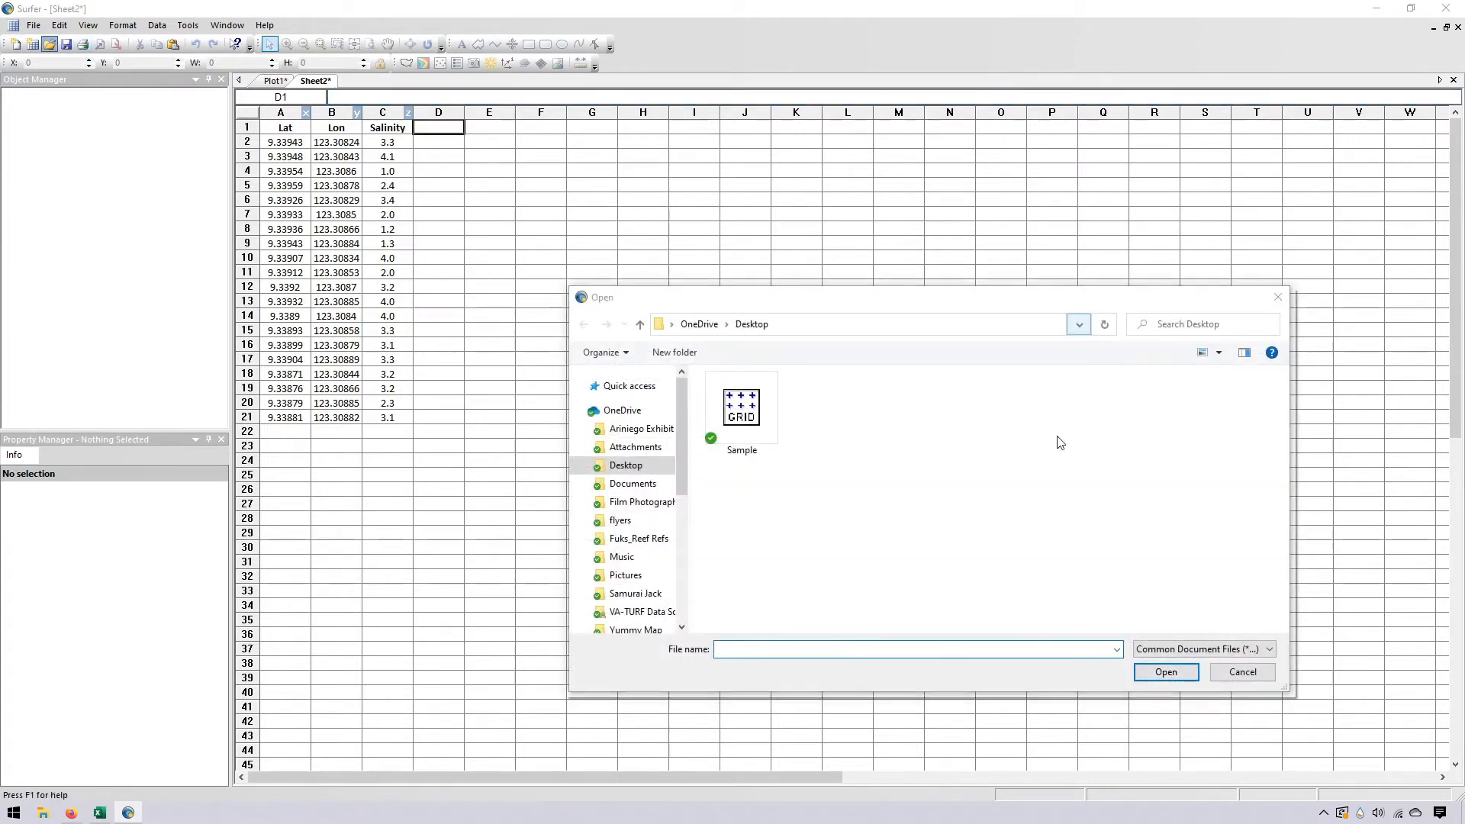
left_click(1278, 299)
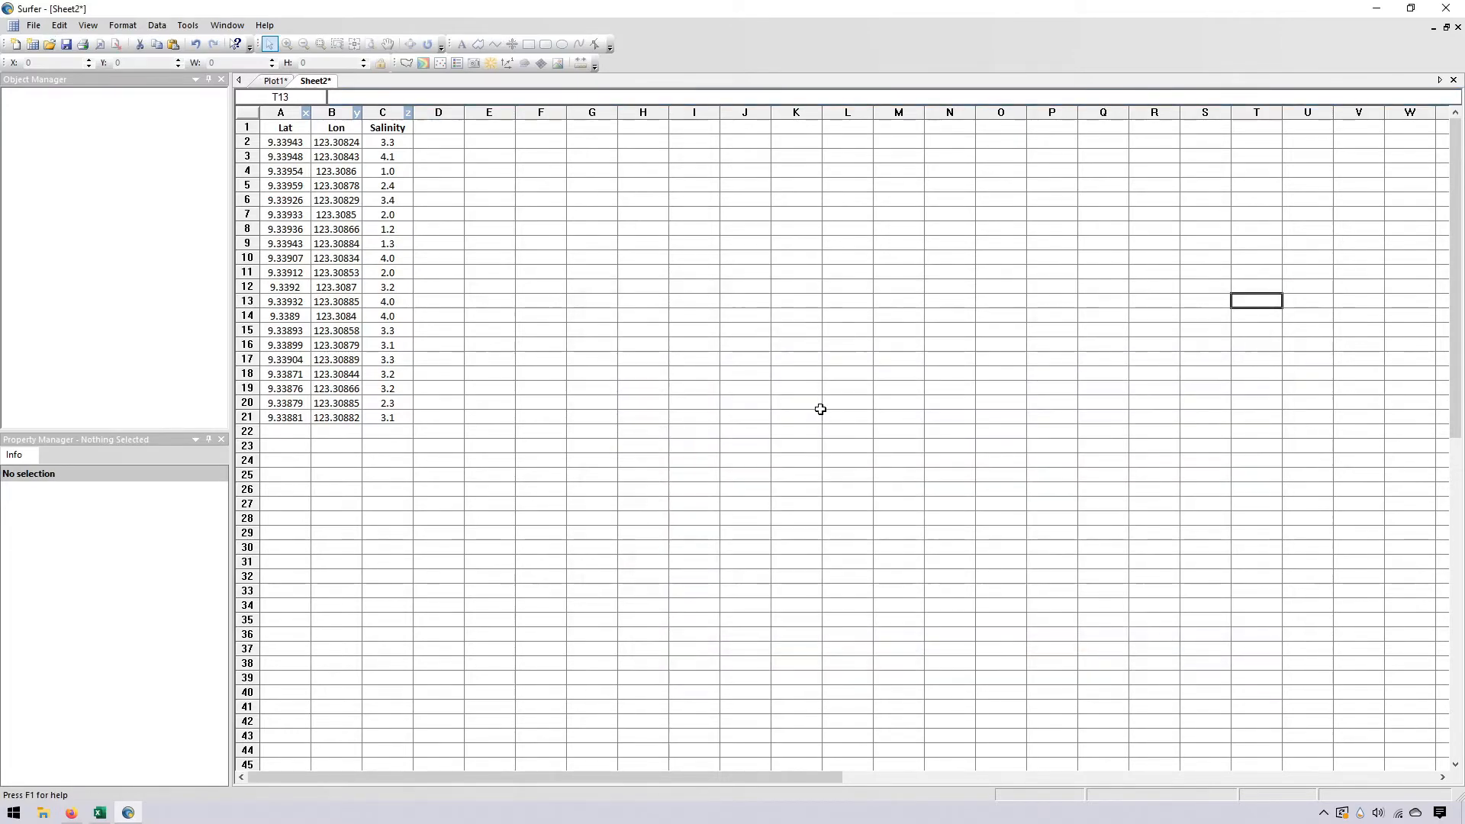
key("alt+Tab")
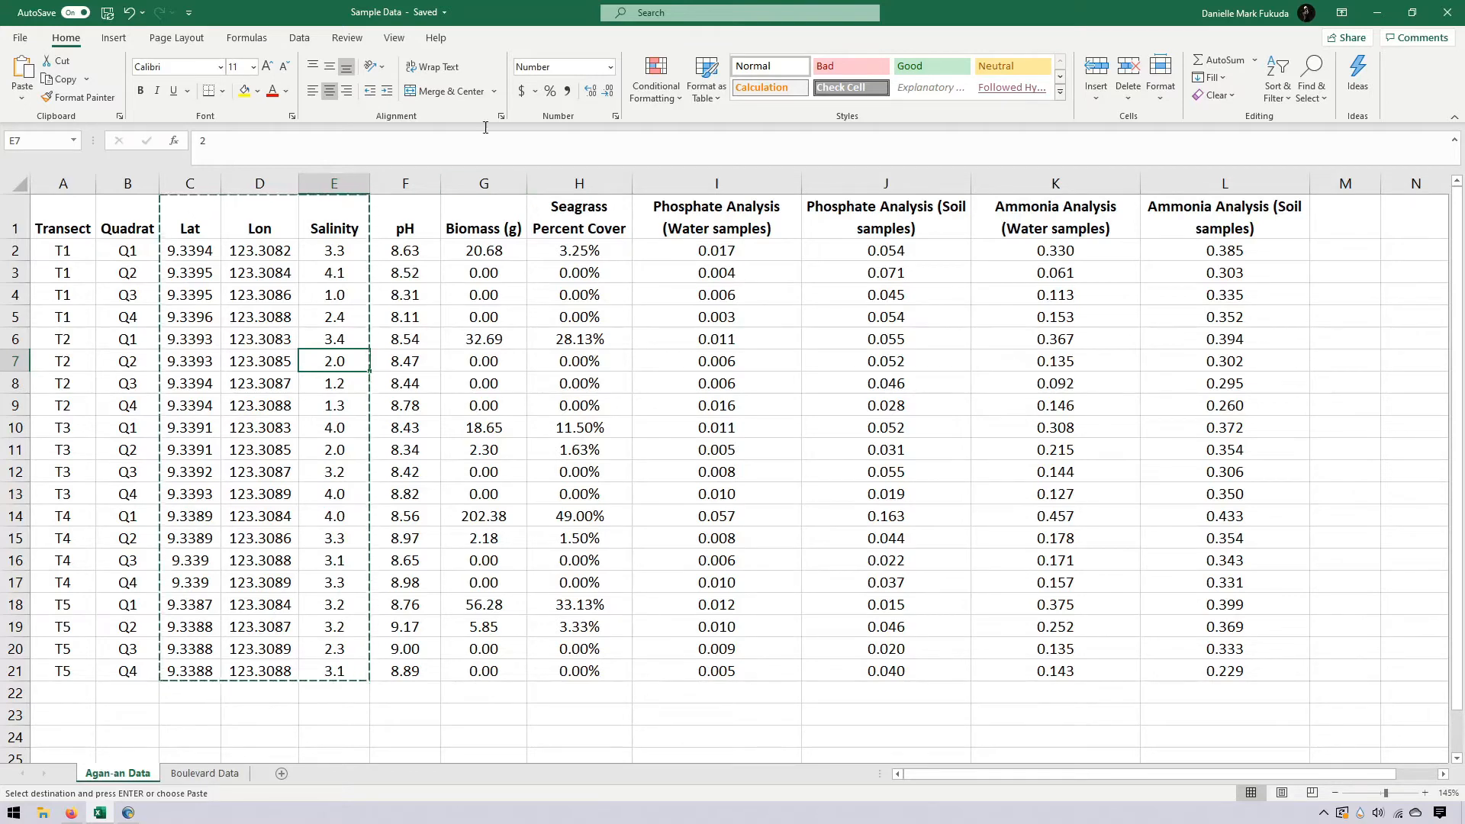
left_click(1379, 10)
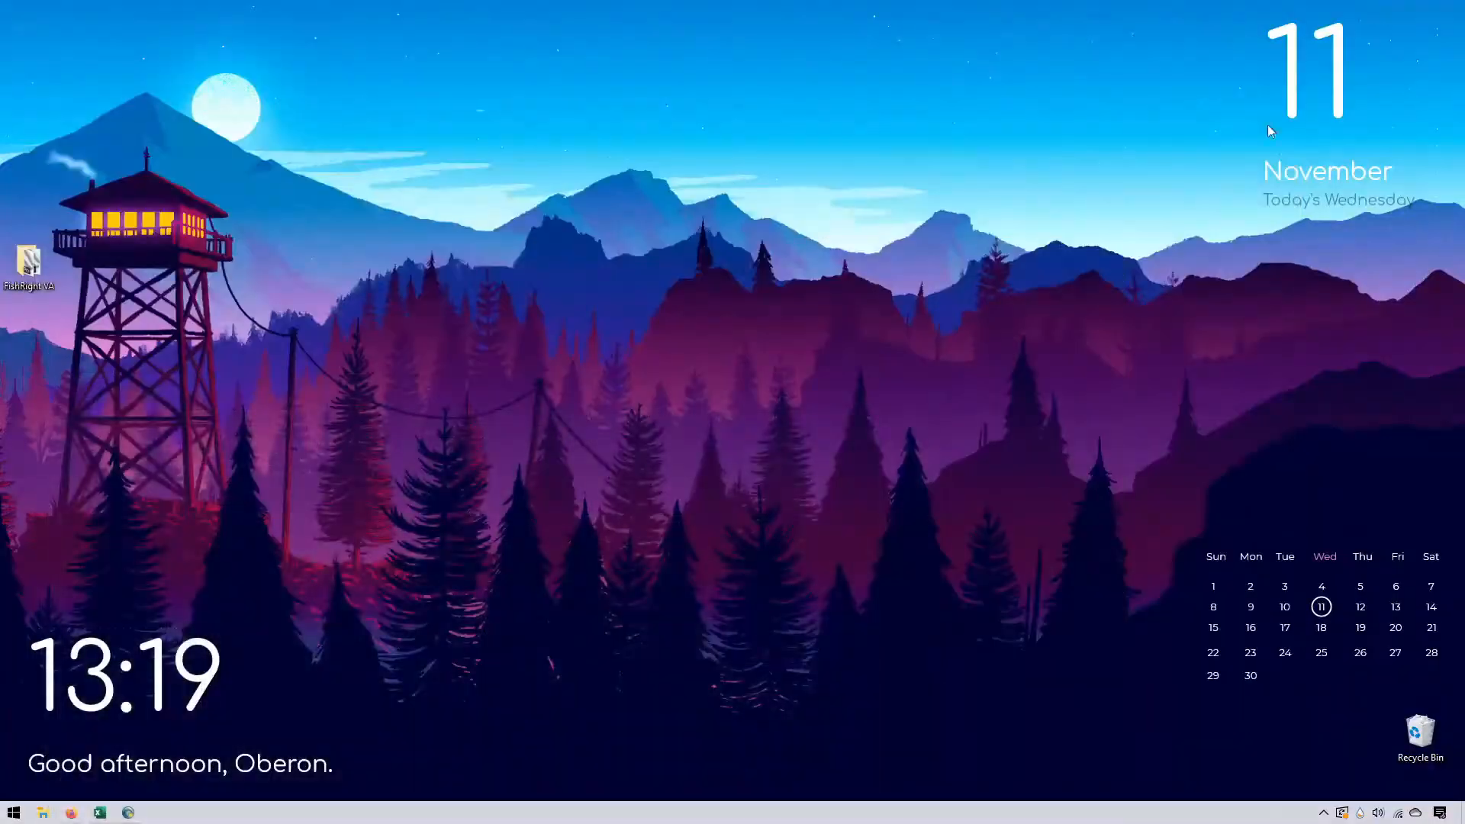
key("alt+Tab")
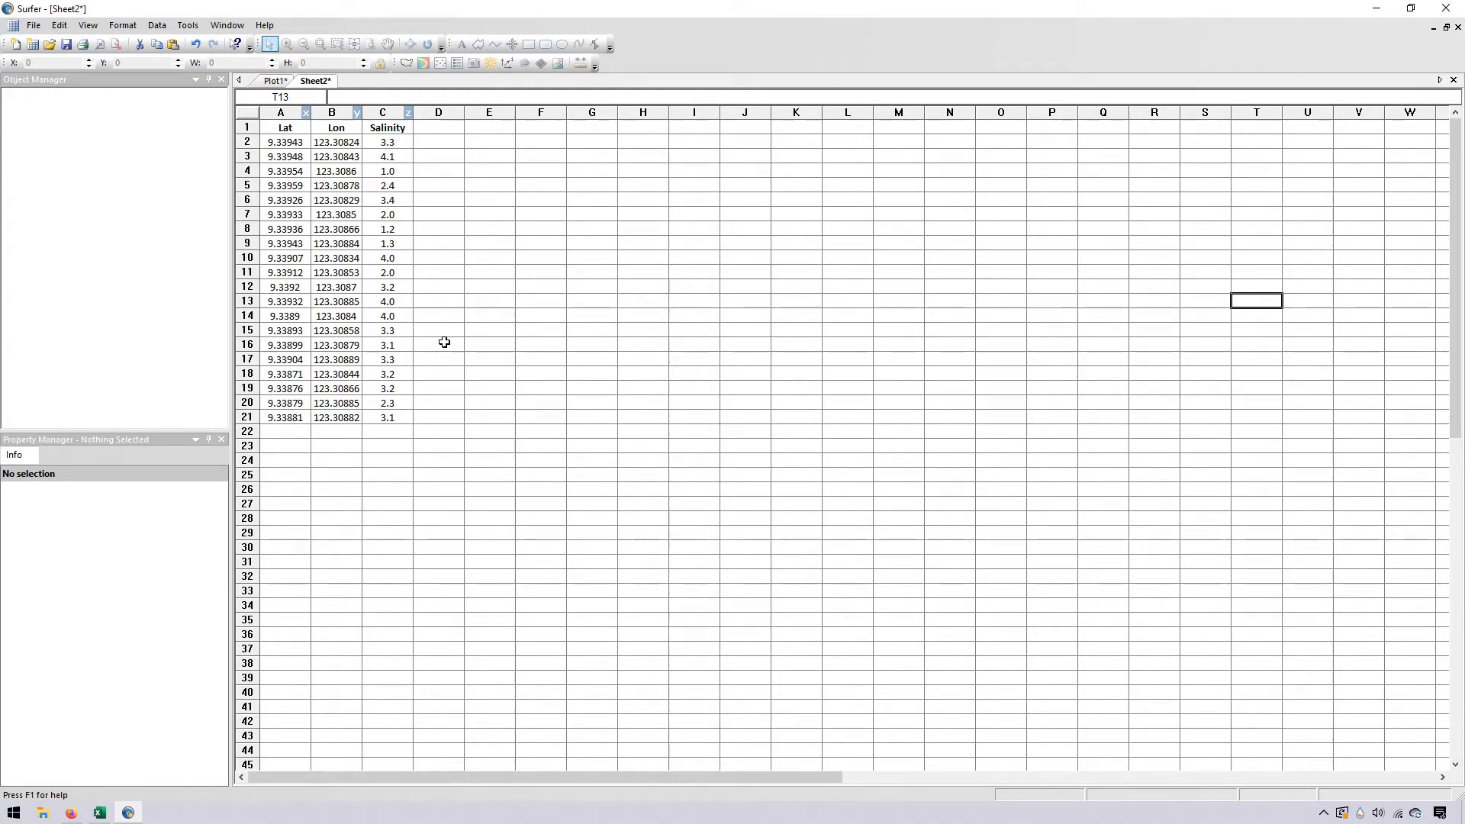
Check the Lat and Salinity columns of Sheet2 by highlighting columns A and C, and clear the selection
left_click(471, 248)
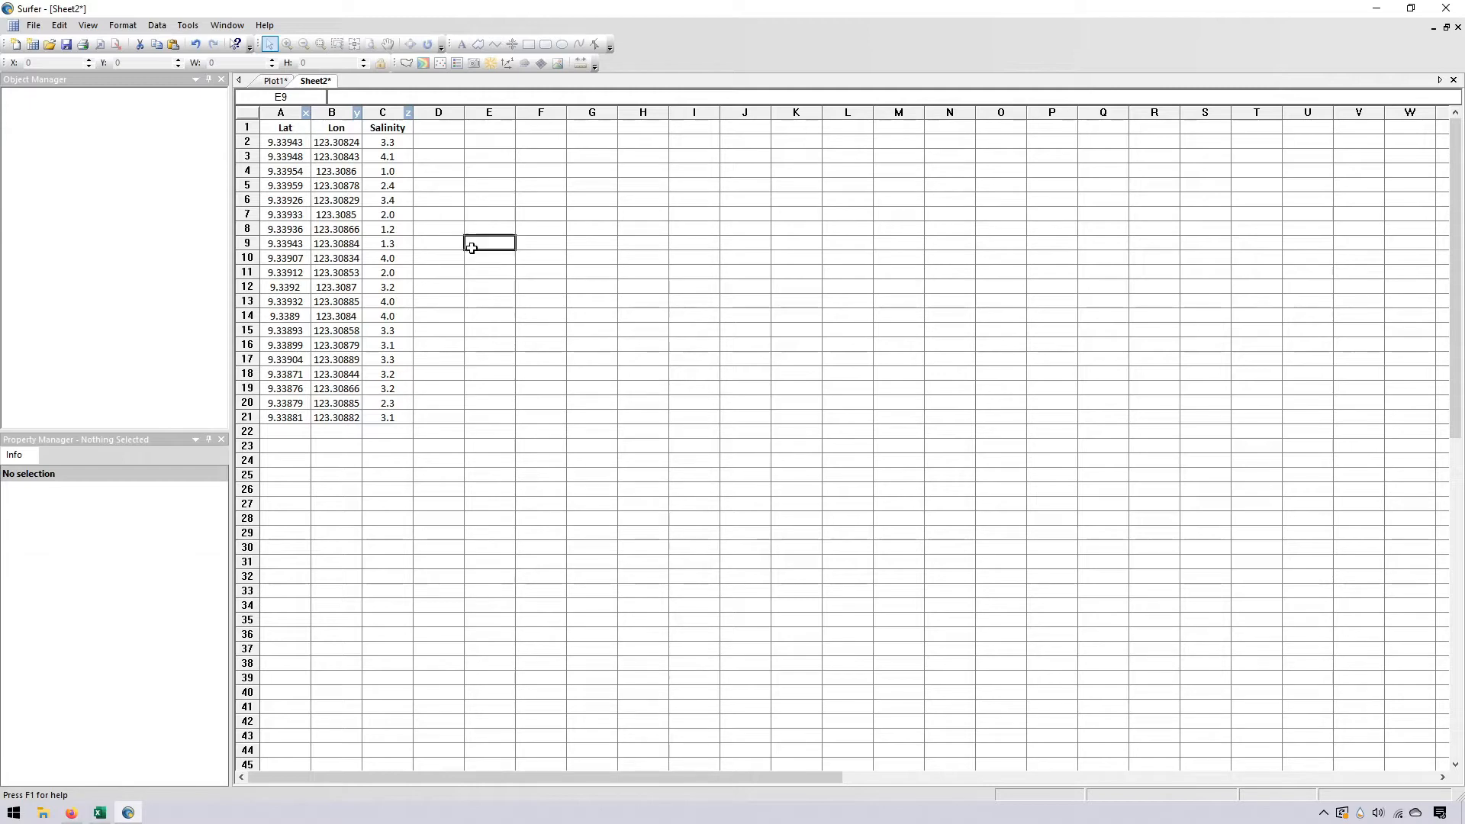
left_click(287, 128)
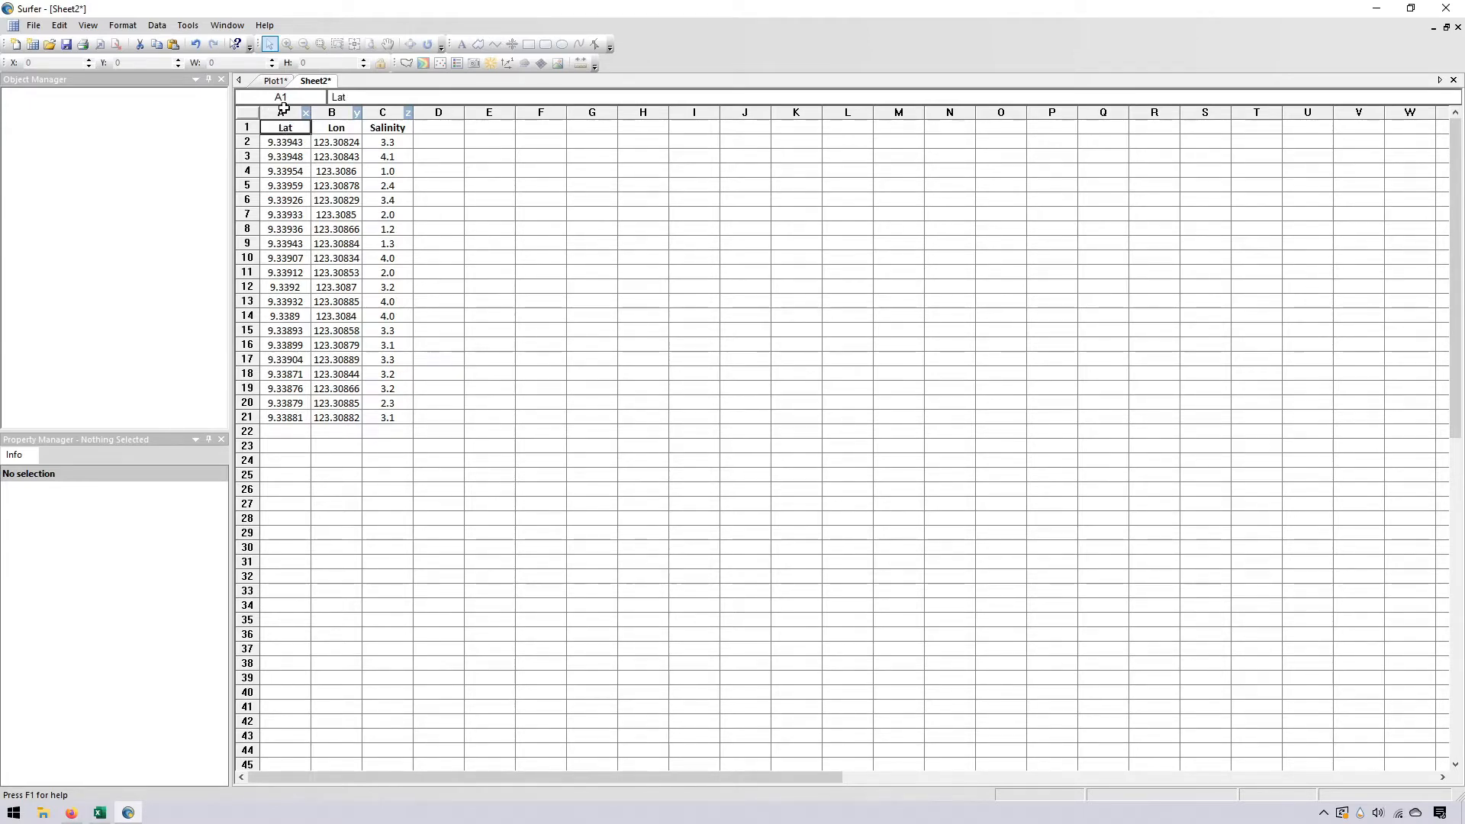
left_click(282, 112)
left_click(383, 112, "ctrl")
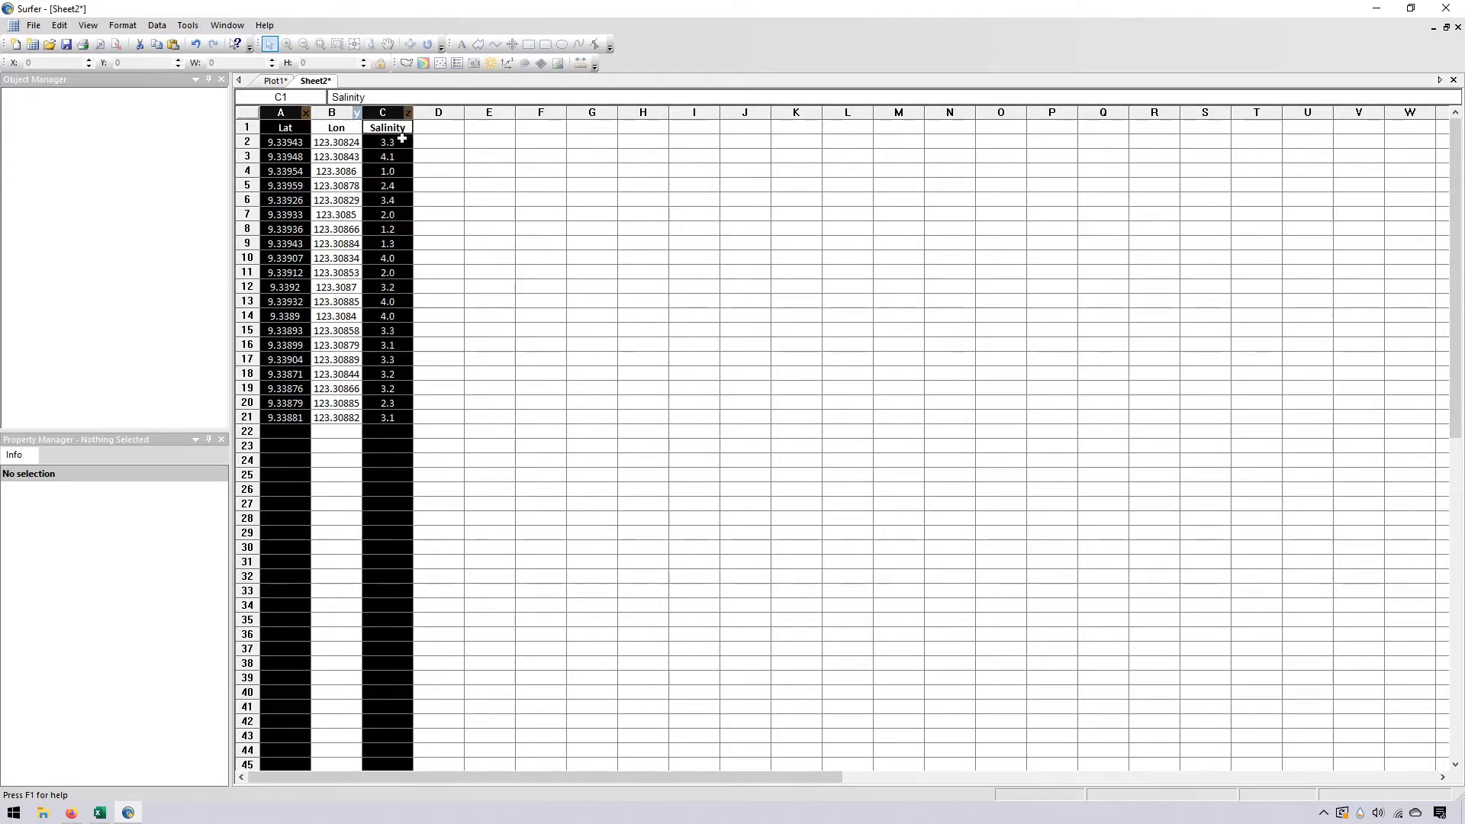
left_click(538, 210)
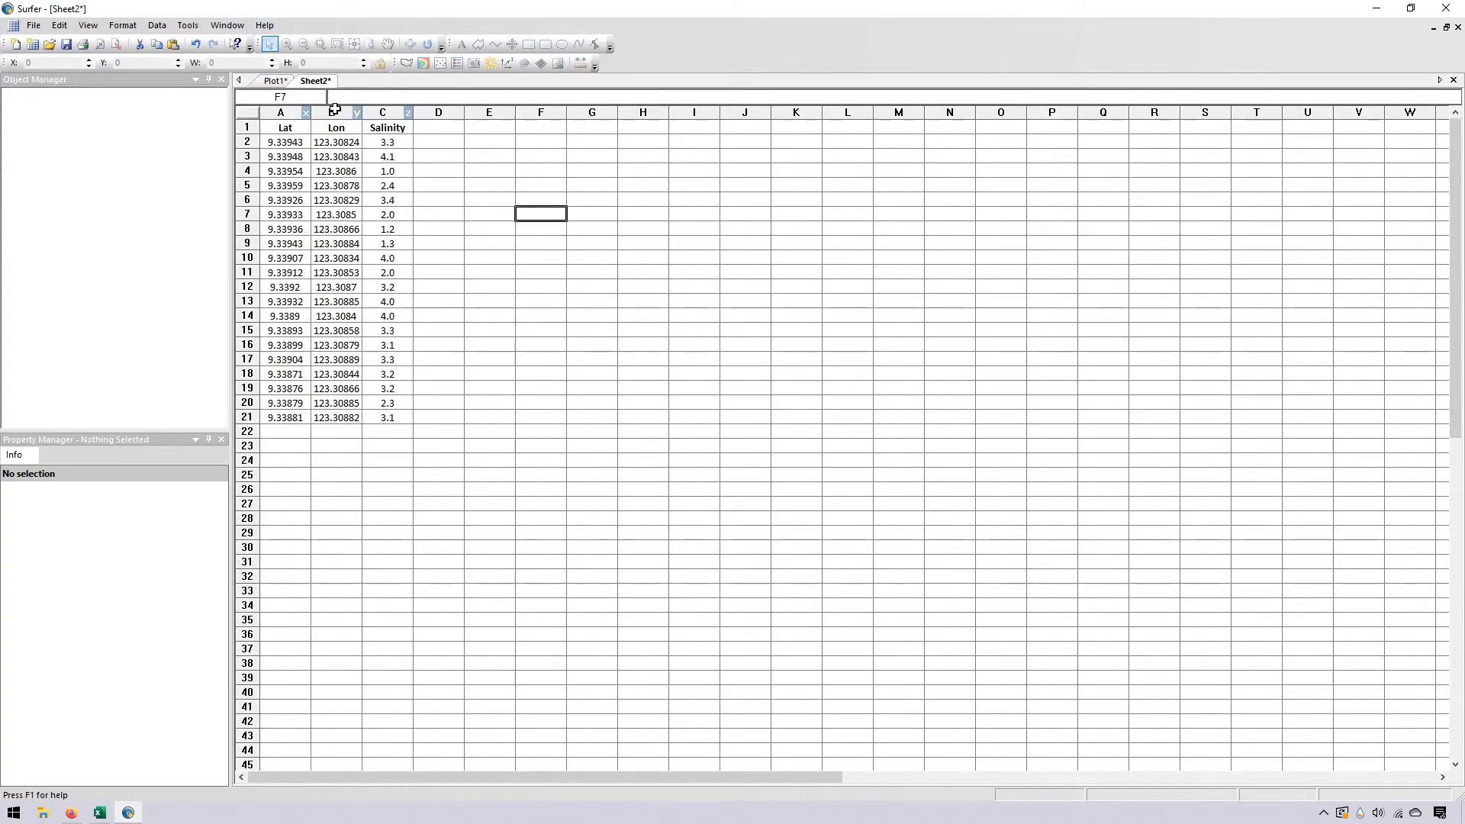
Switch to Plot1 and start gridding data with the open worksheet Sheet2 as the source
left_click(276, 82)
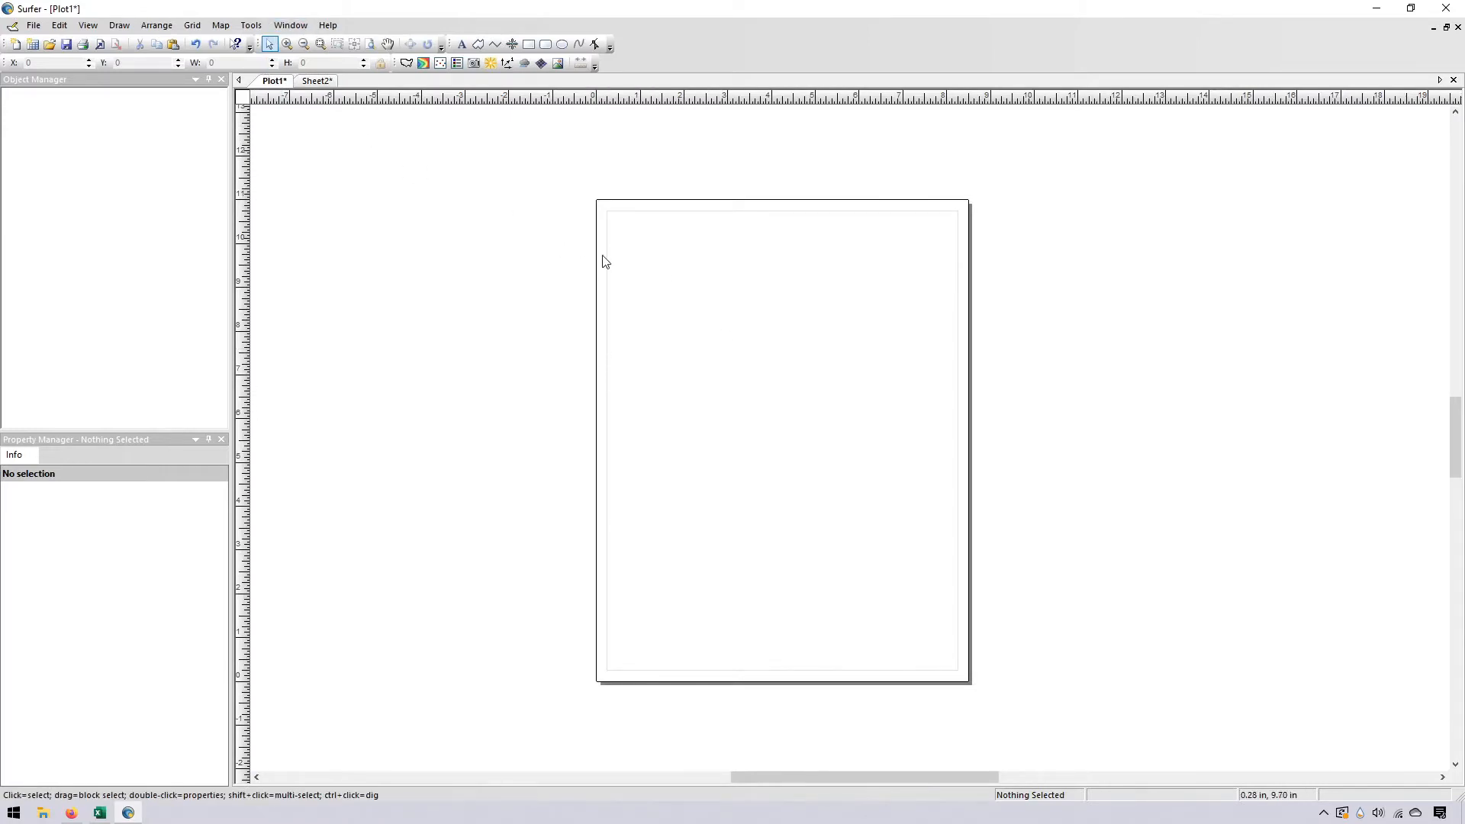
left_click(201, 31)
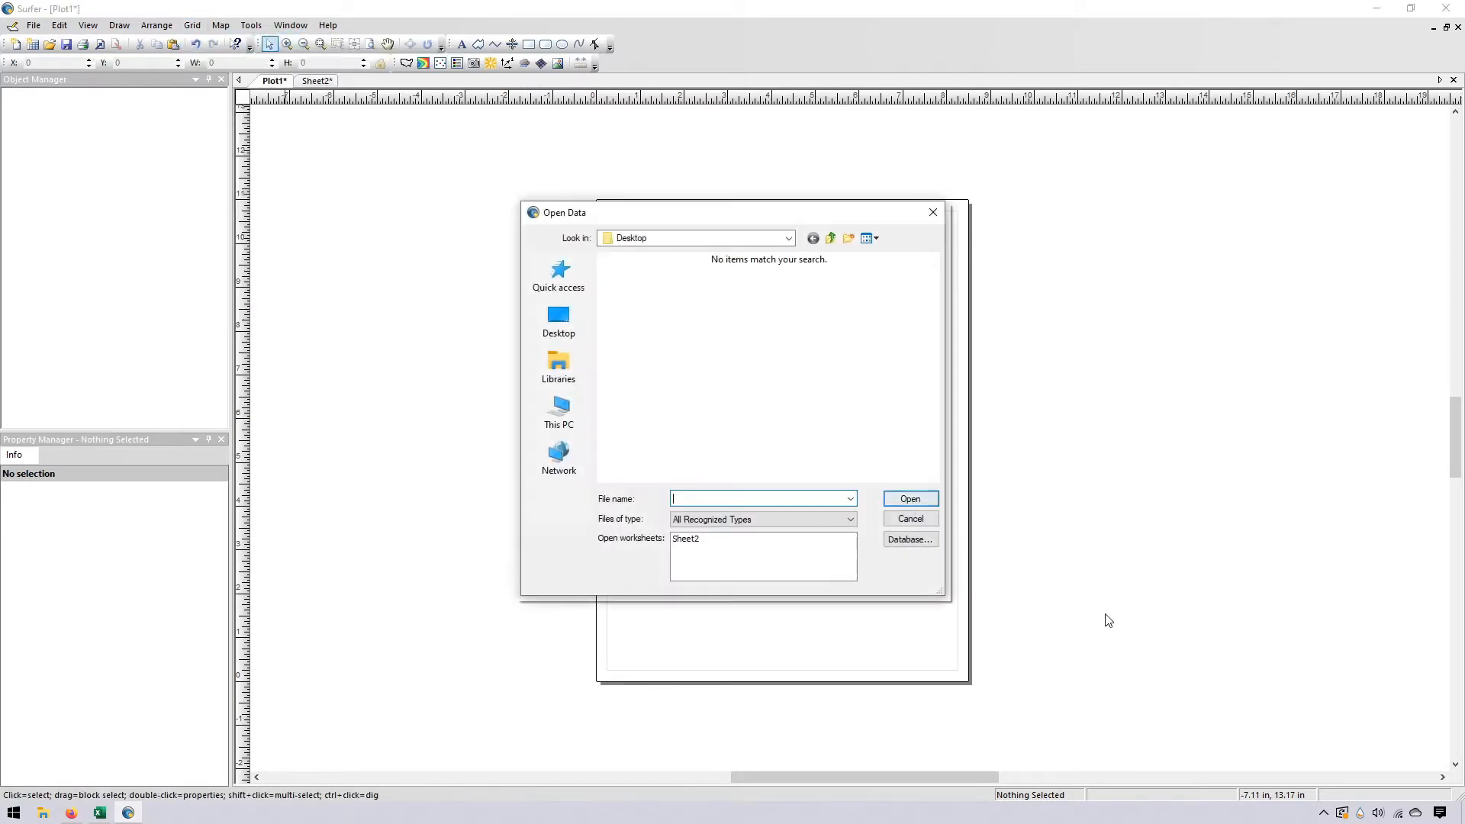
left_click_drag(745, 216, 587, 185)
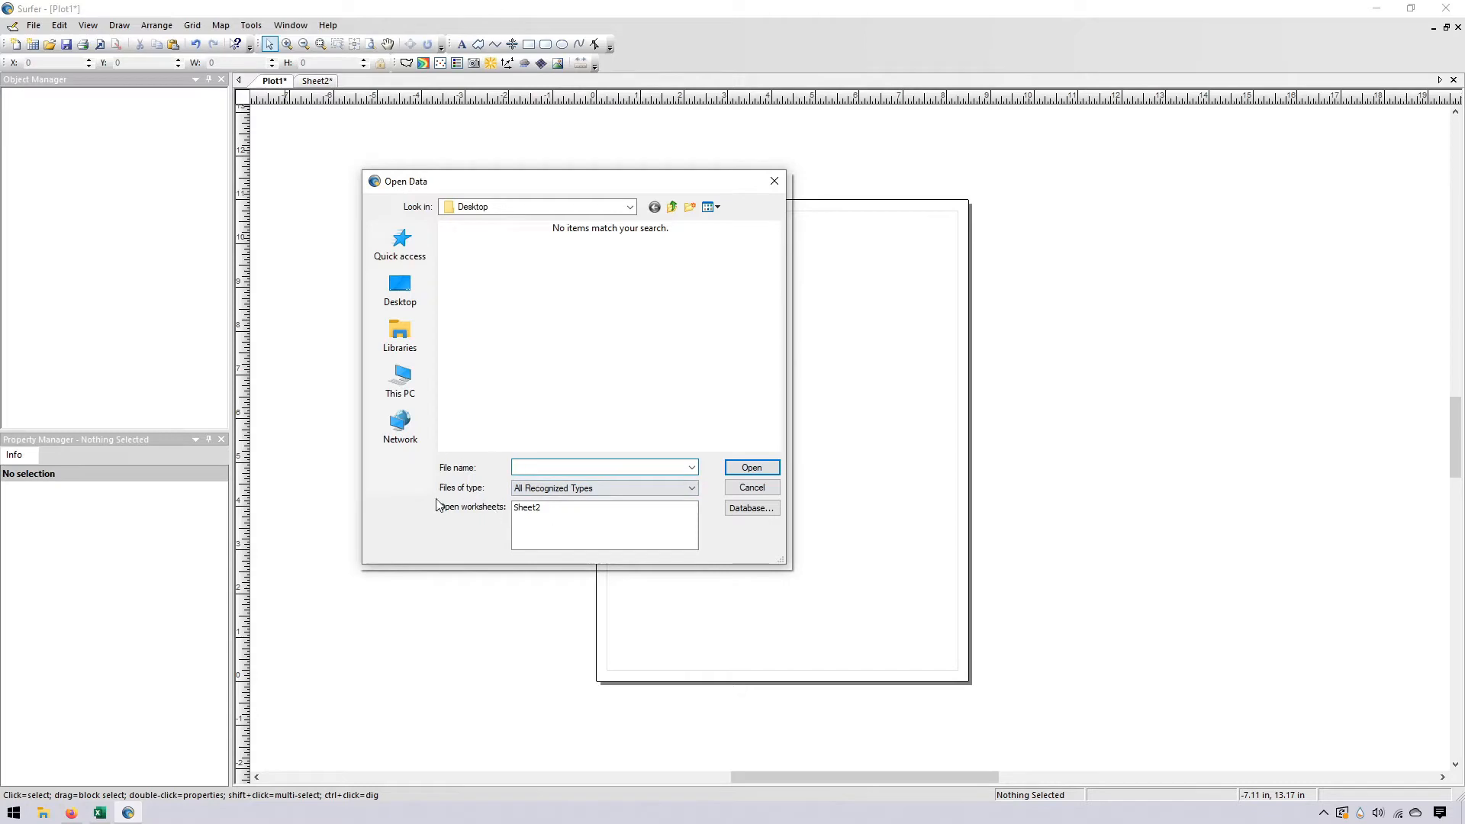
left_click(535, 509)
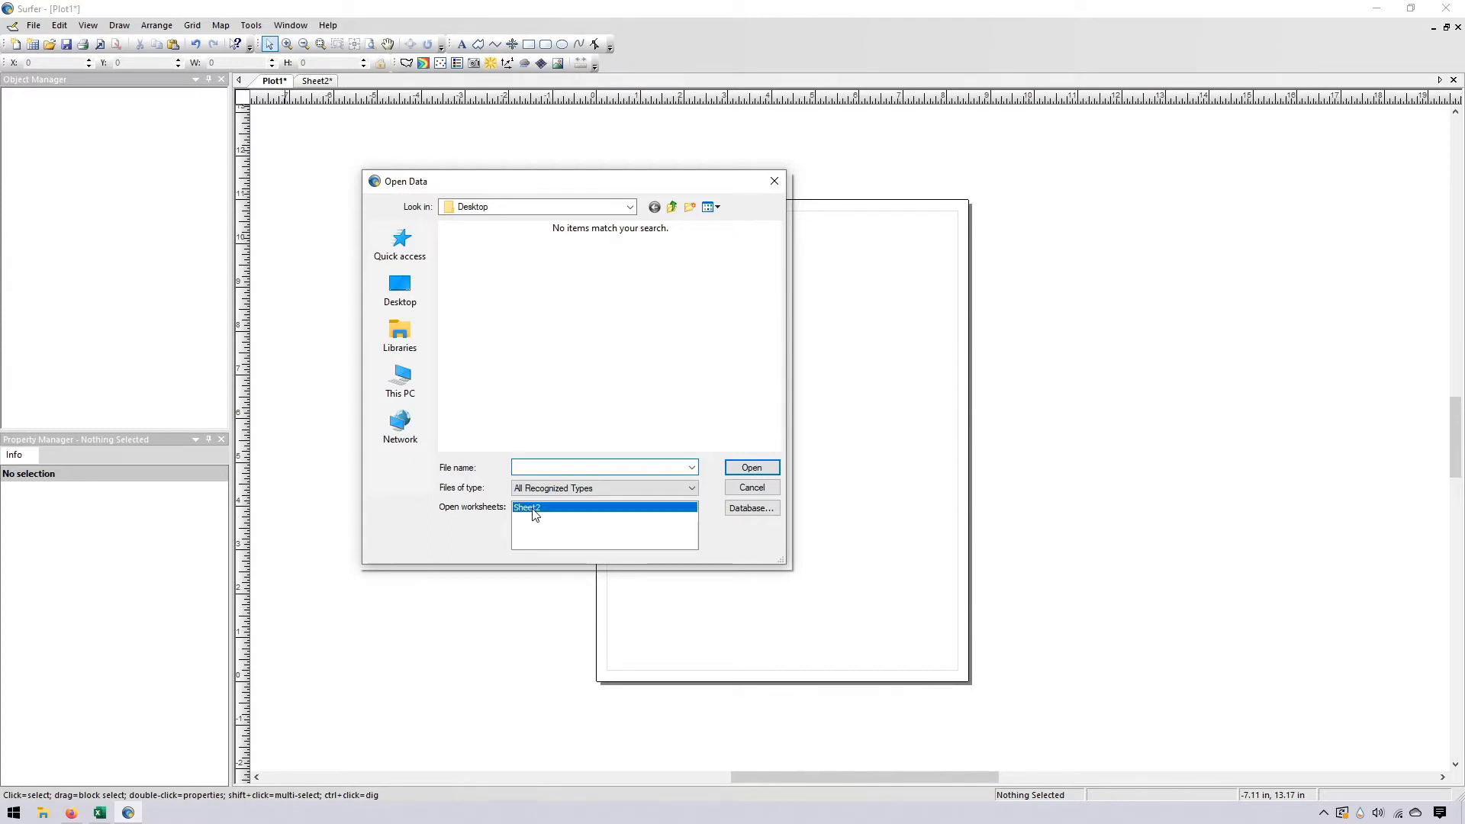
left_click(745, 474)
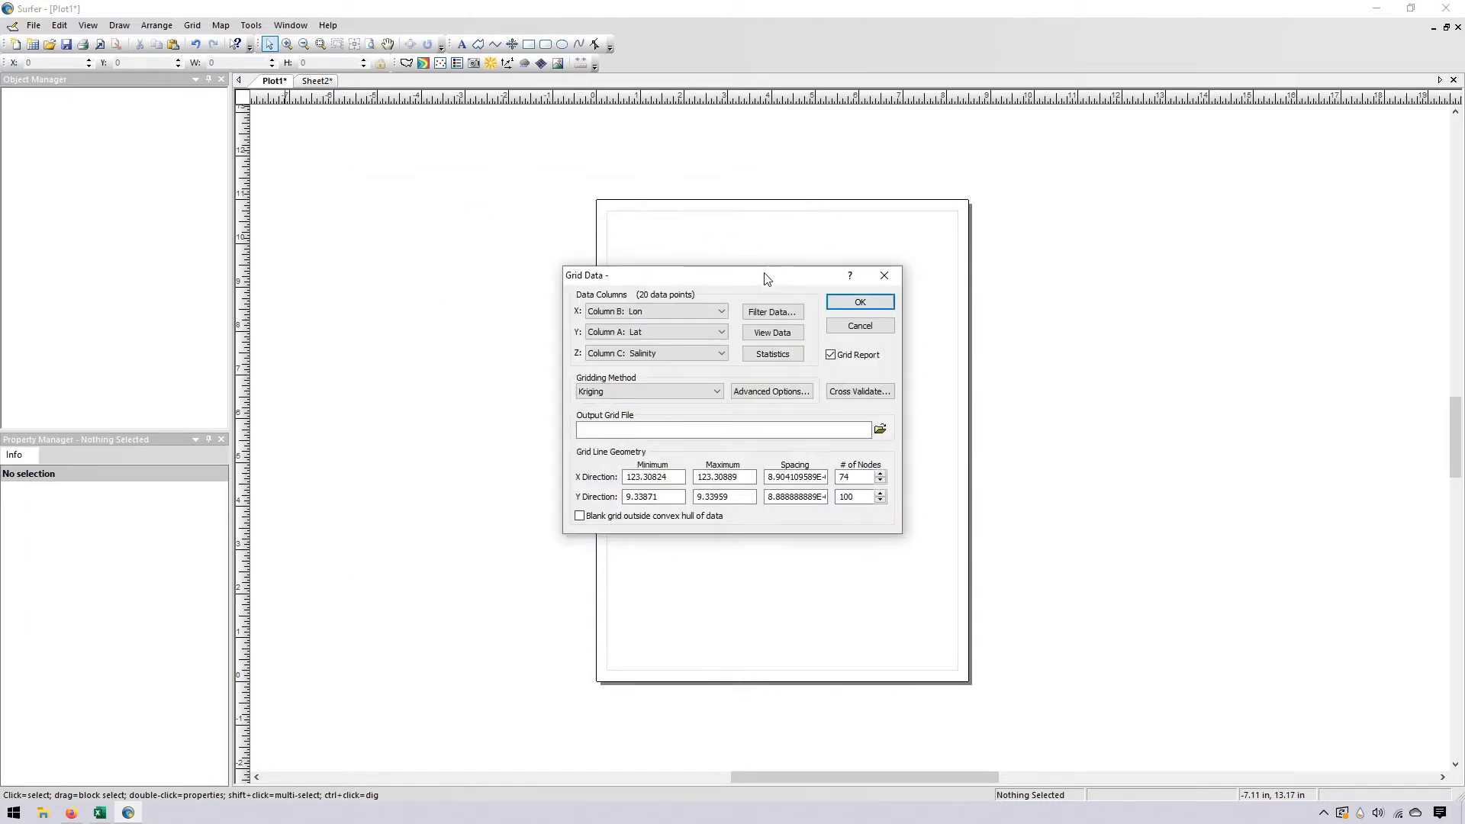
Assign the grid data columns: Column B: Lon as X, Column A: Lat as Y and Column C: Salinity as Z
left_click_drag(747, 281, 776, 227)
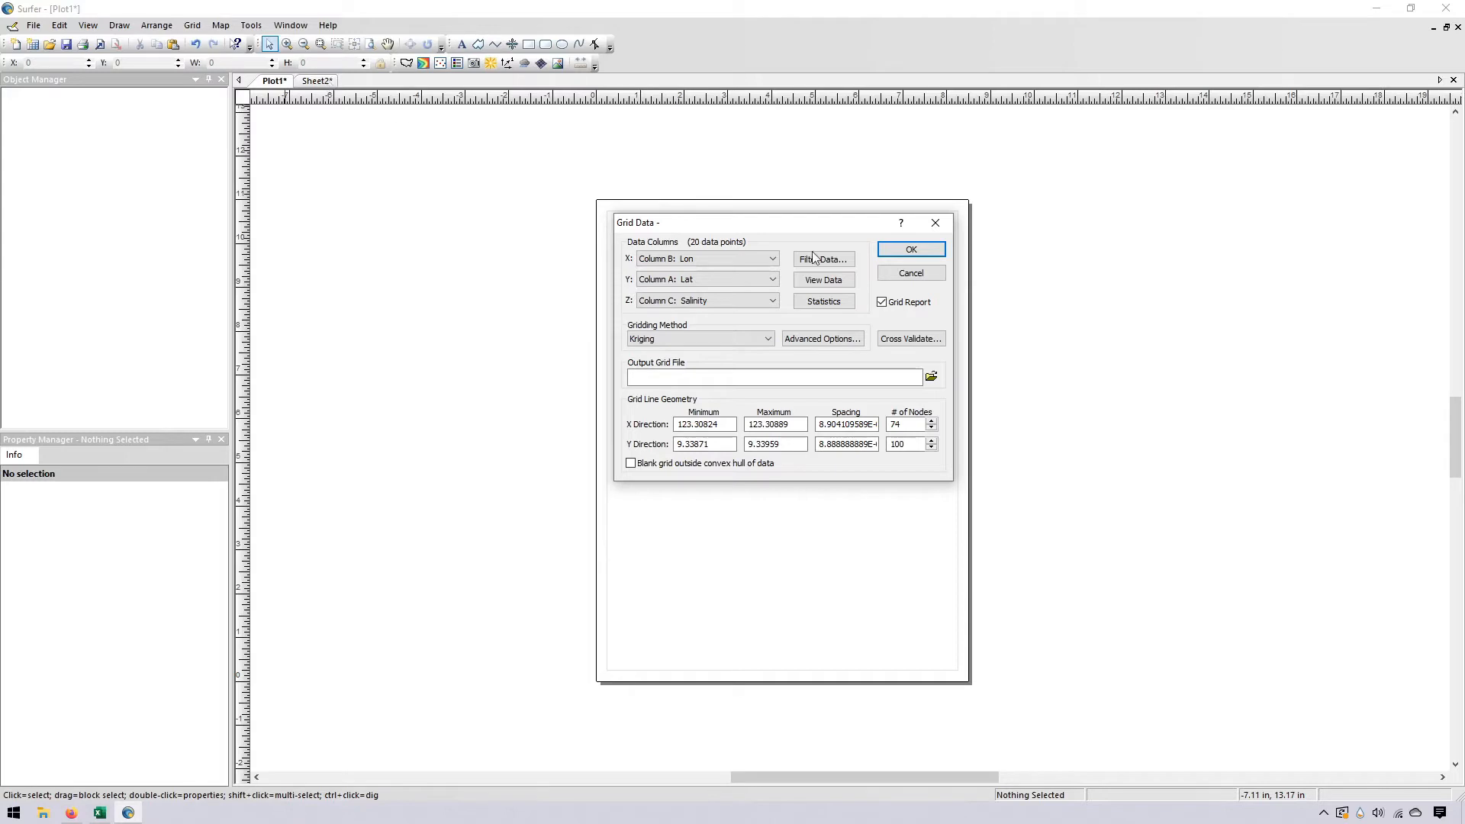
left_click(670, 263)
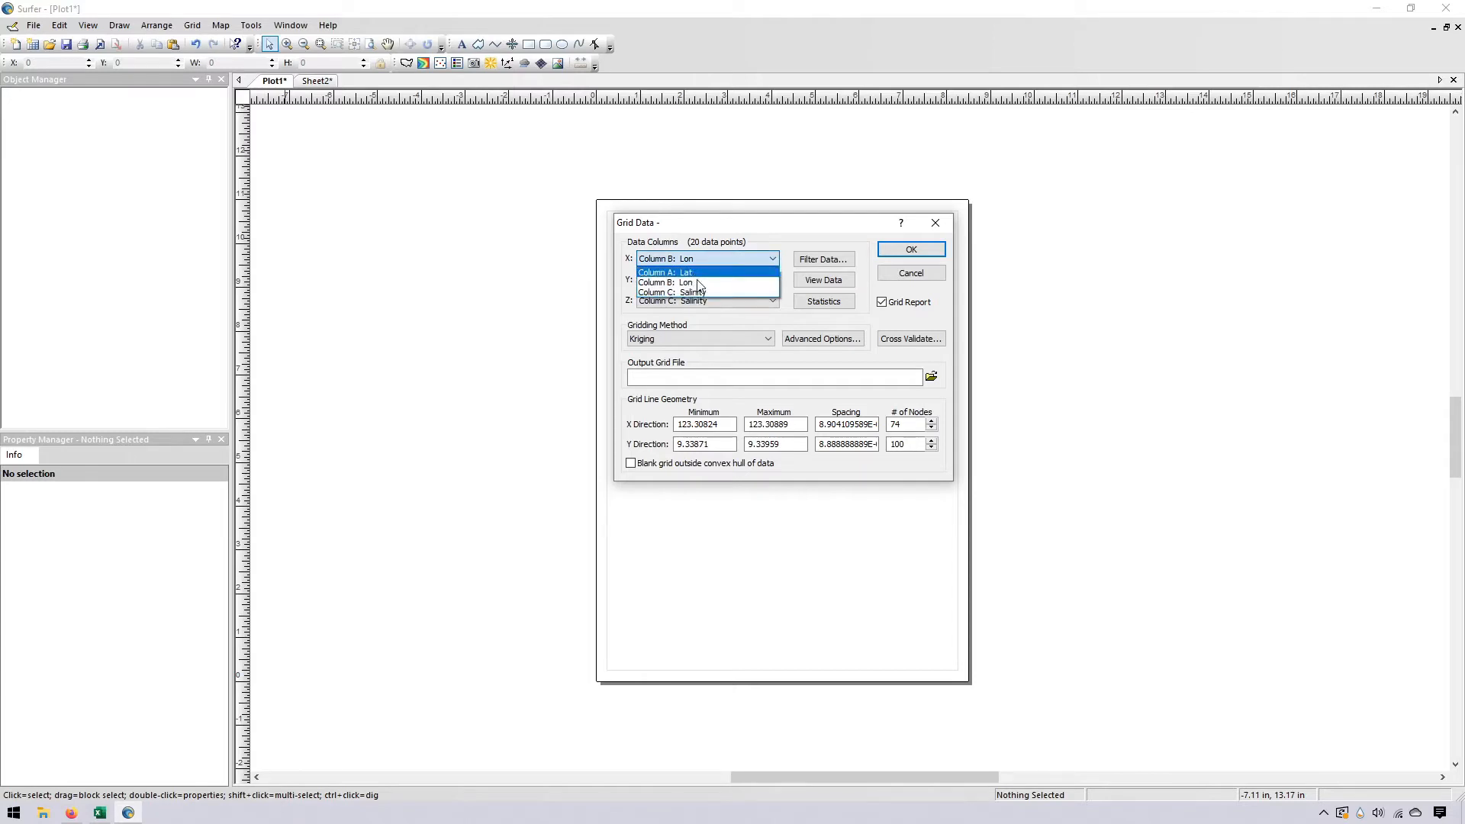
left_click(700, 286)
left_click(696, 278)
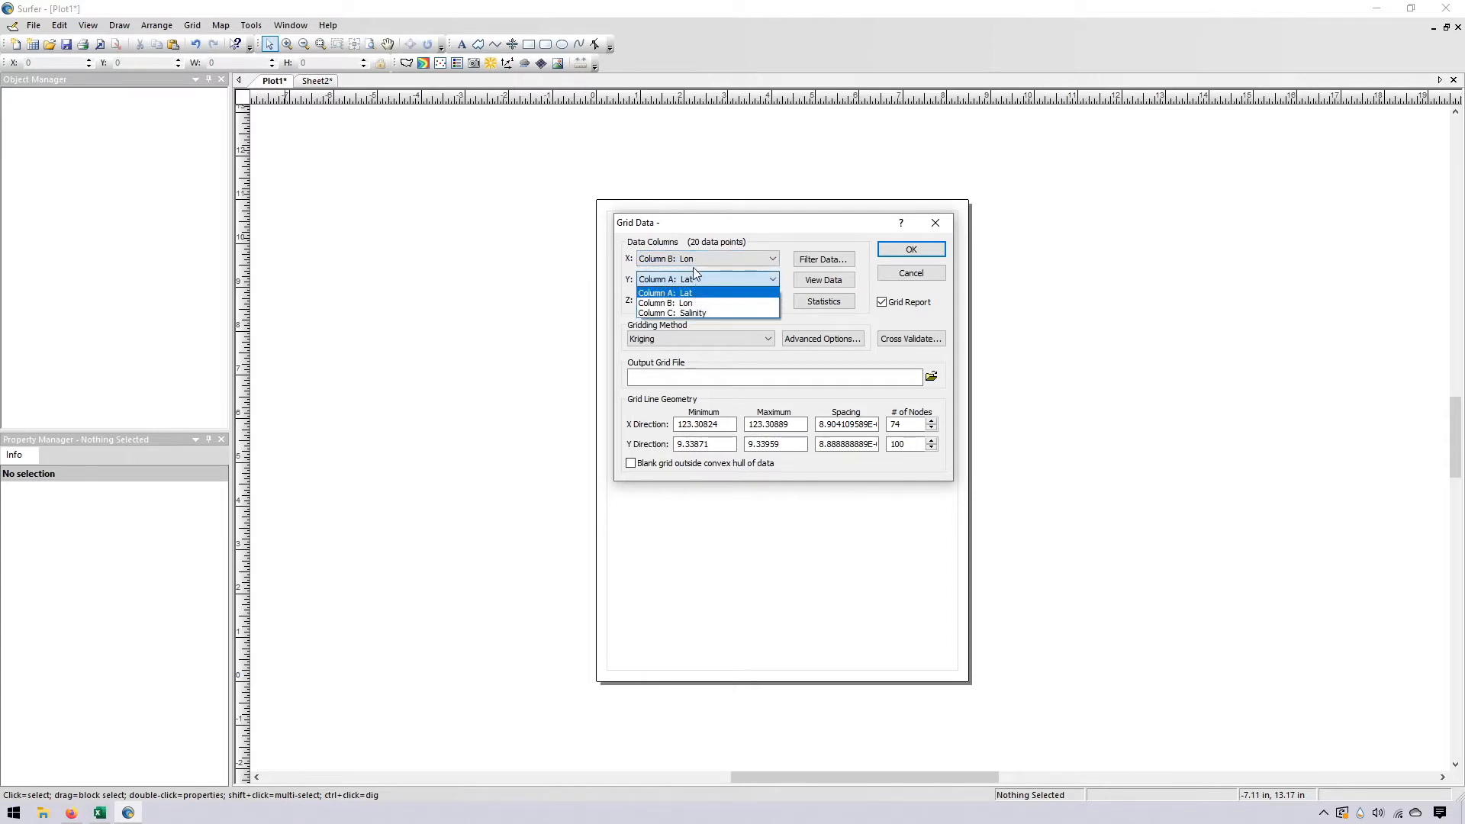
left_click(690, 294)
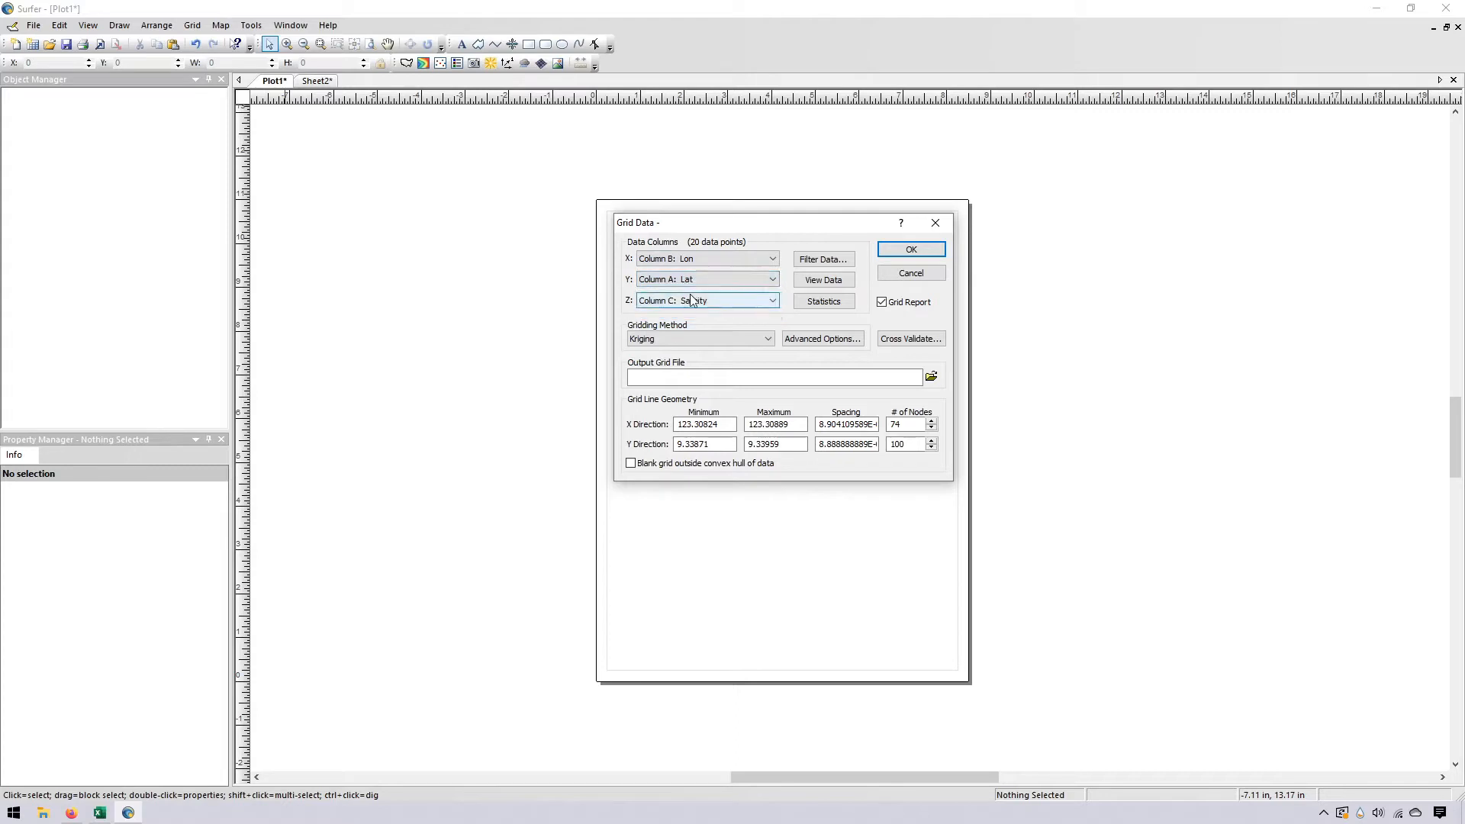
left_click(690, 301)
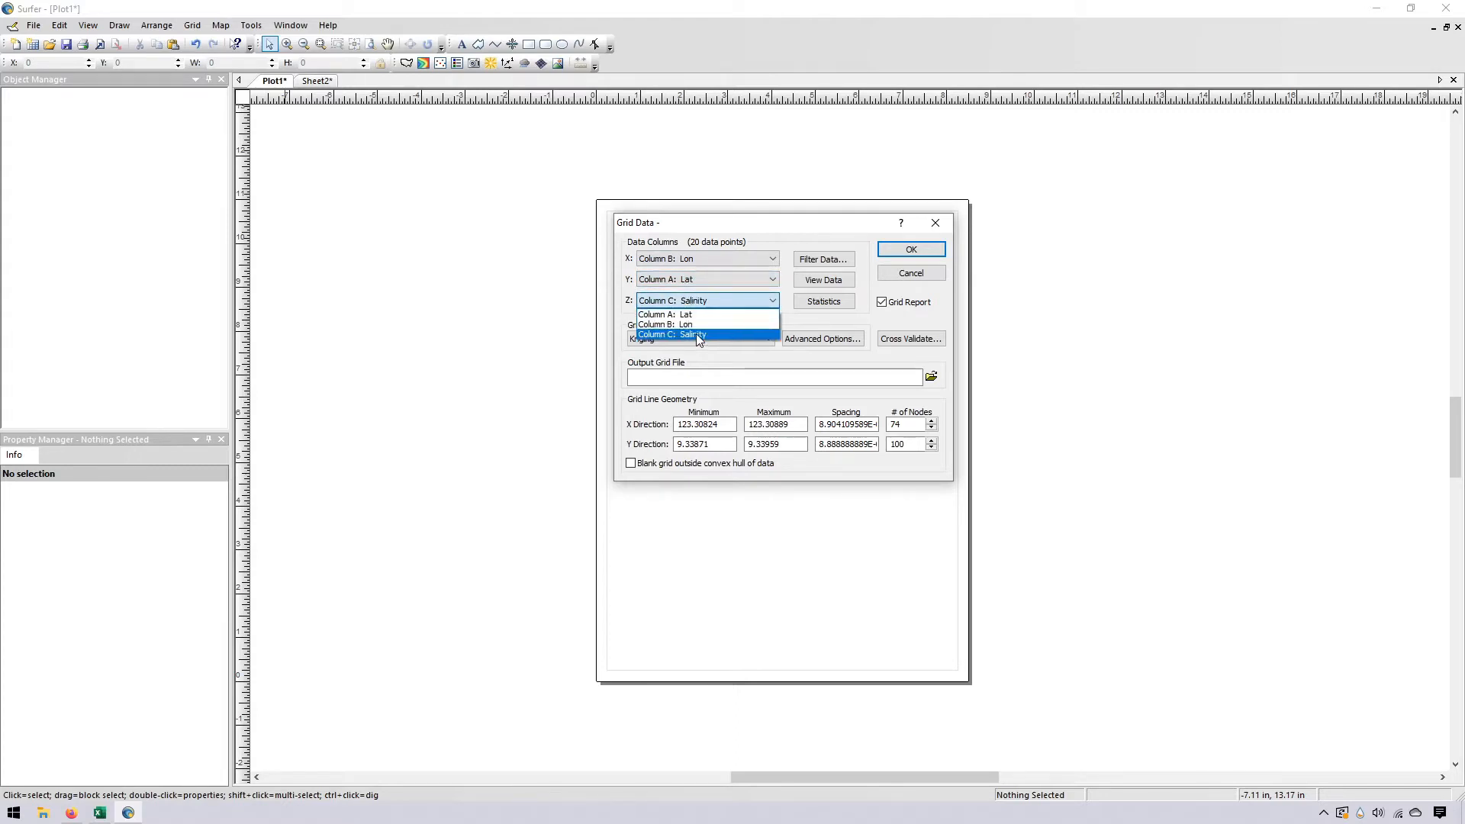
left_click(696, 333)
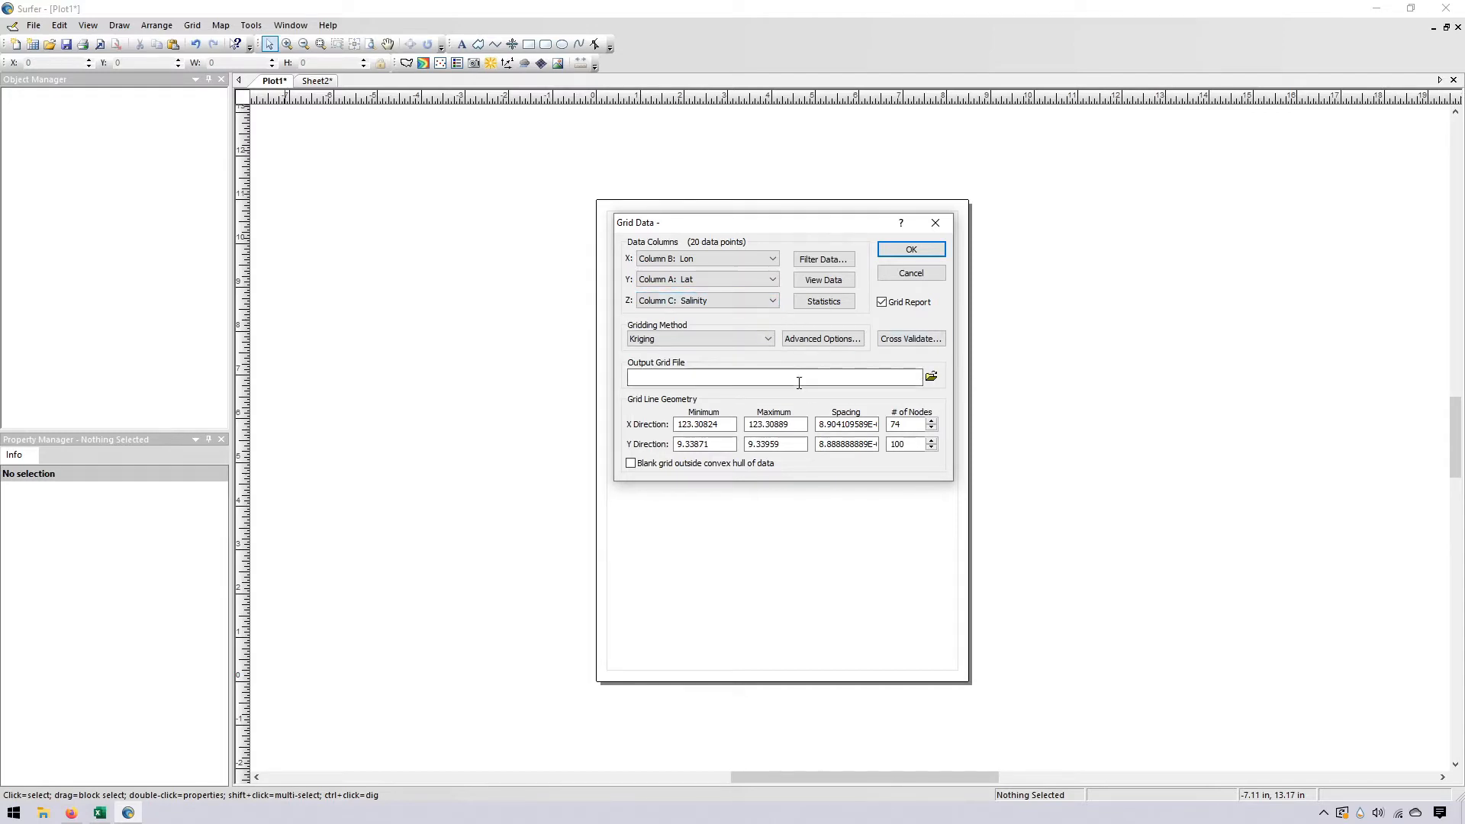
Set the output grid file to Salinty_Sample in the Desktop folder as a Surfer 7 Binary Grid and generate the grid
left_click(932, 377)
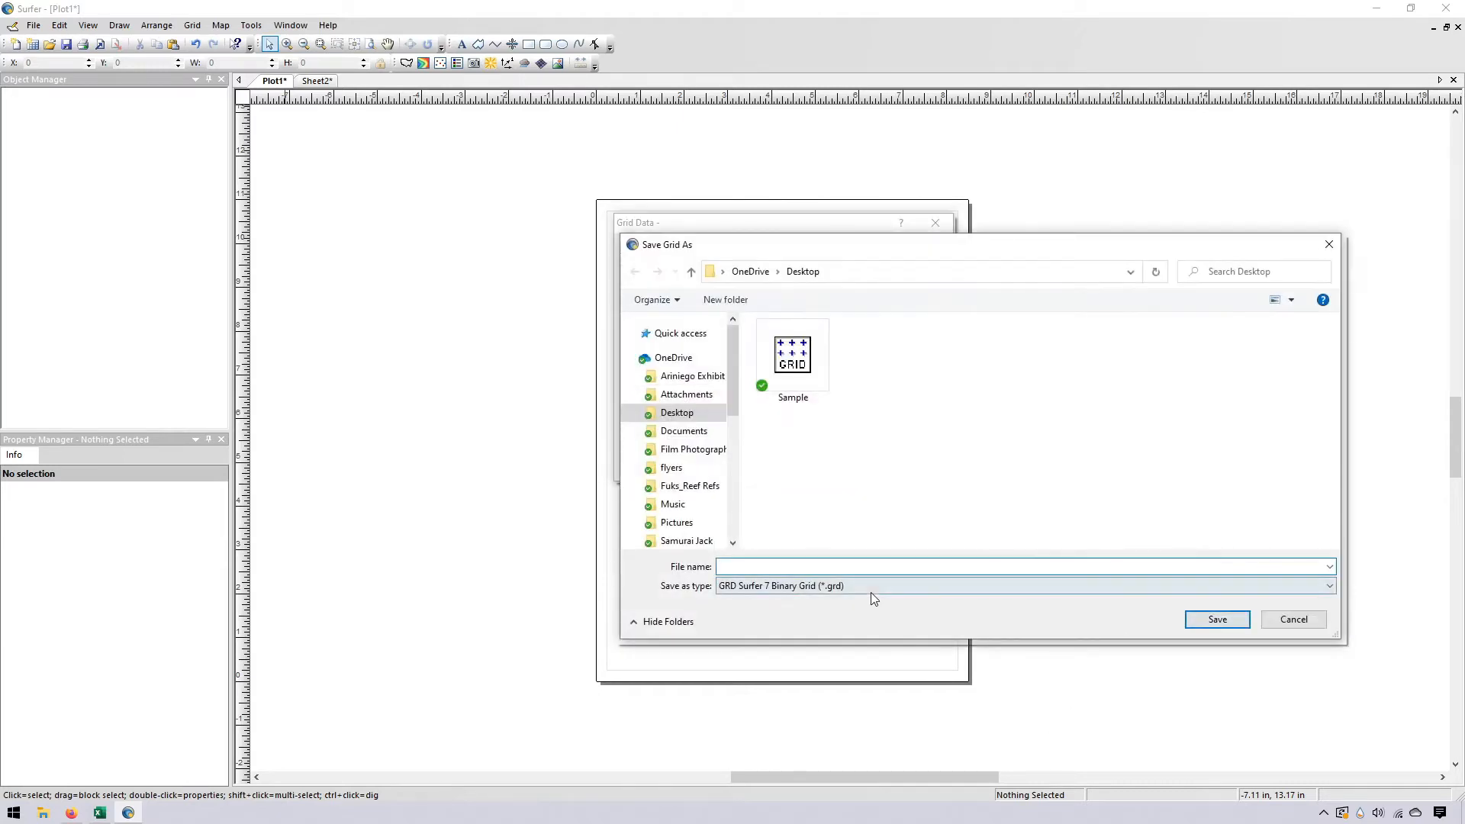
type("SA")
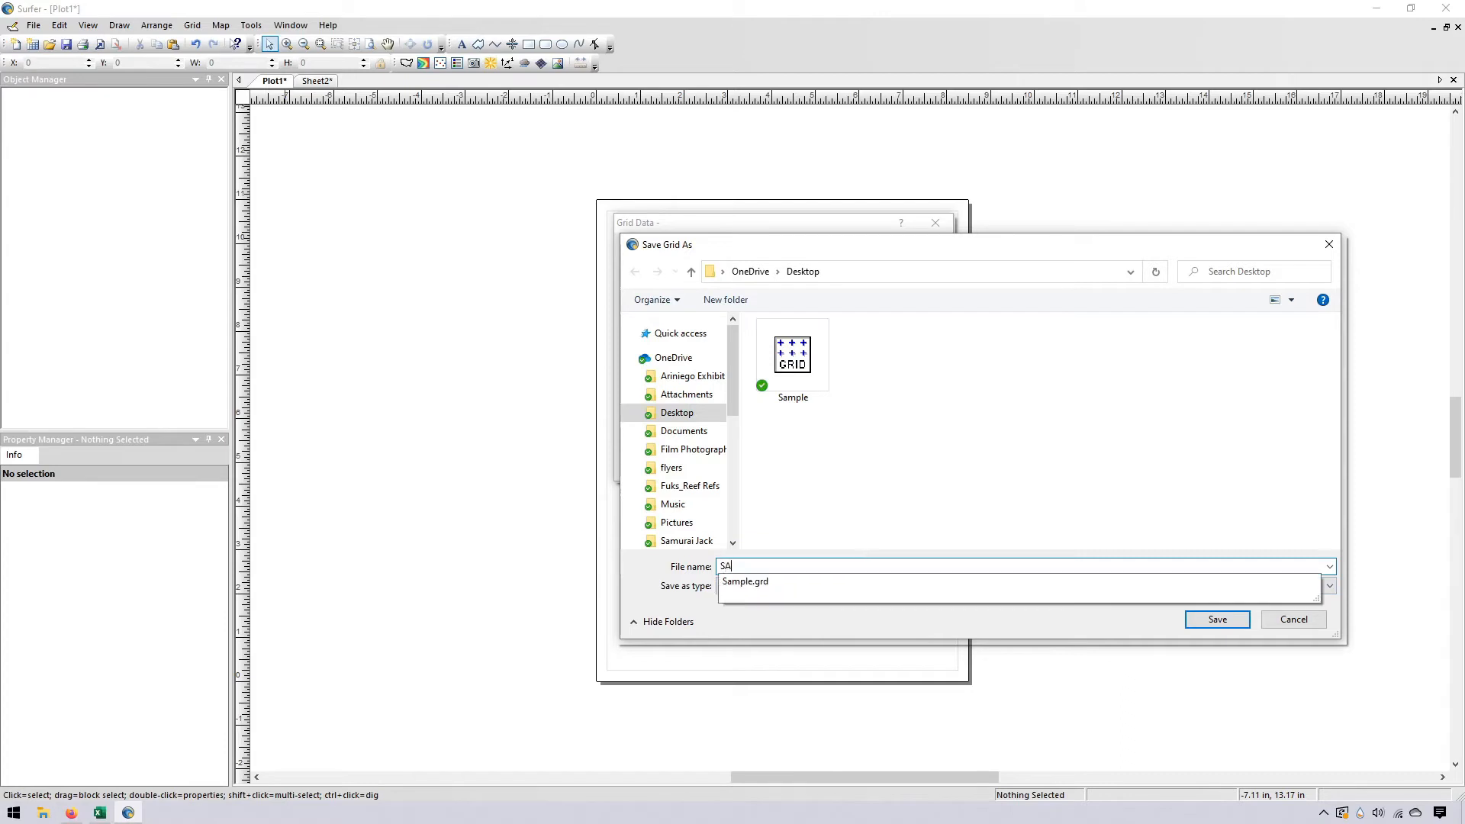
key("BackSpace")
type("alint")
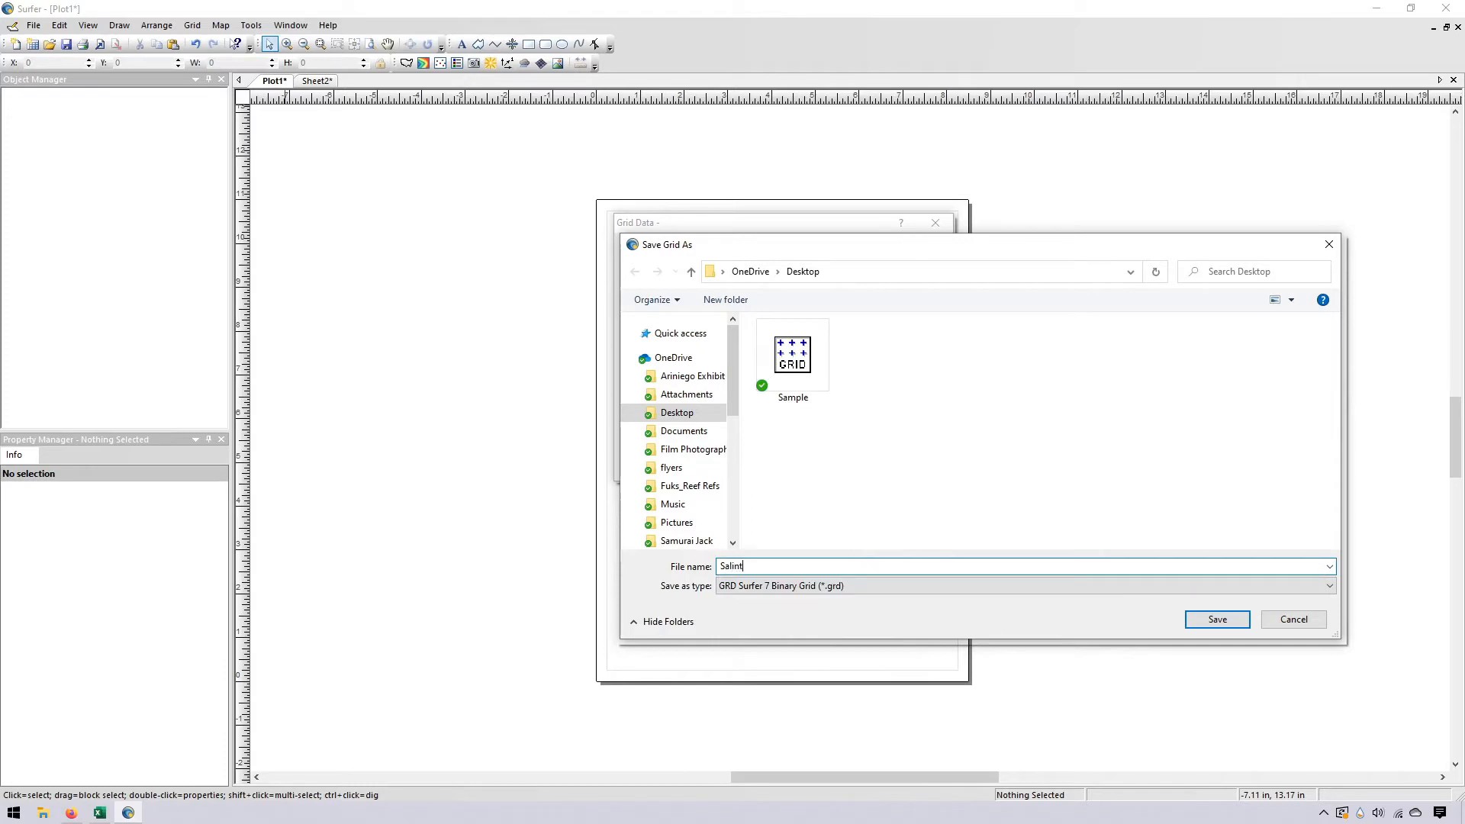
type("y_Sample")
key("Return")
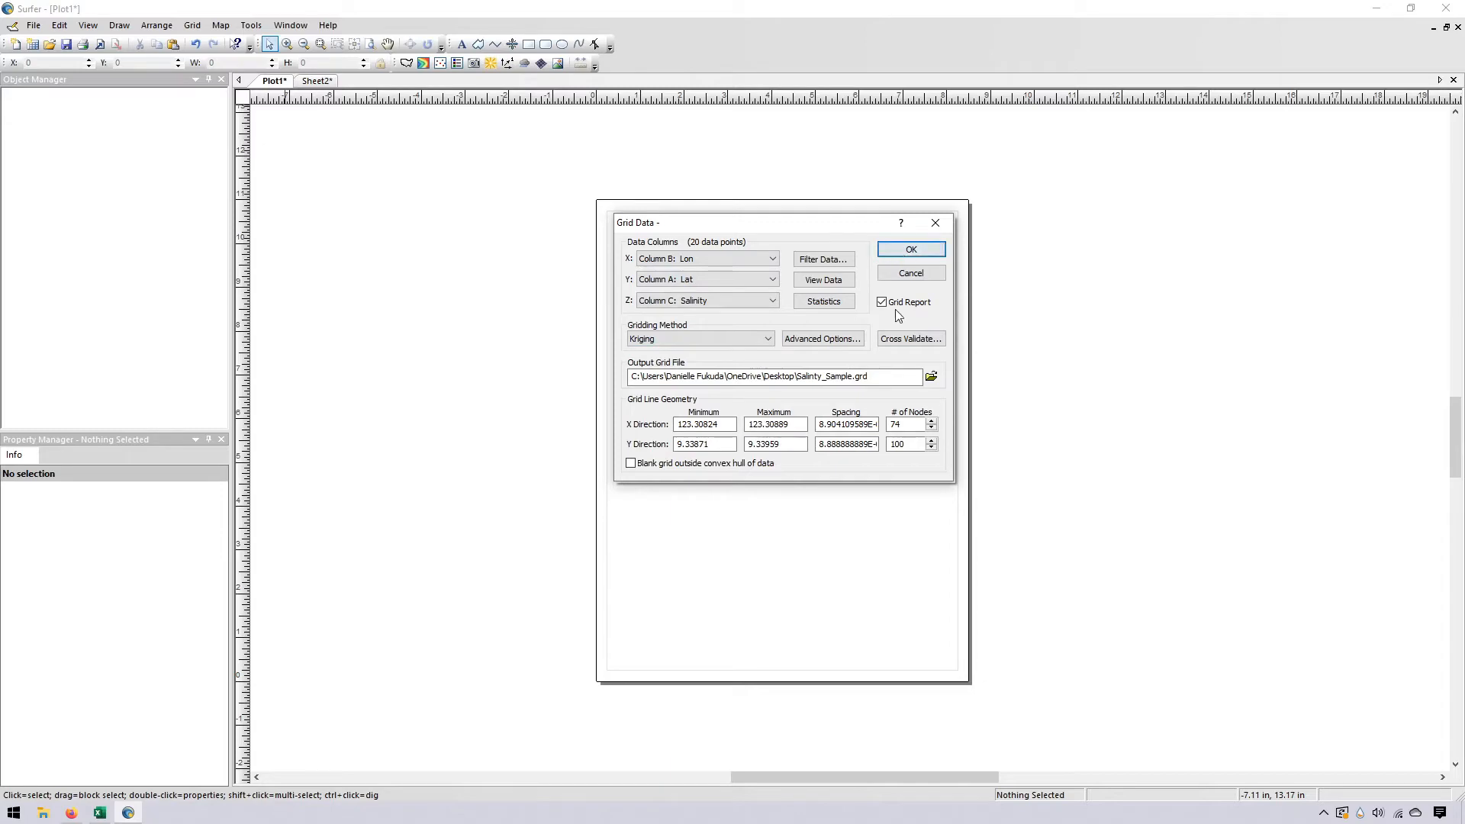
left_click(901, 252)
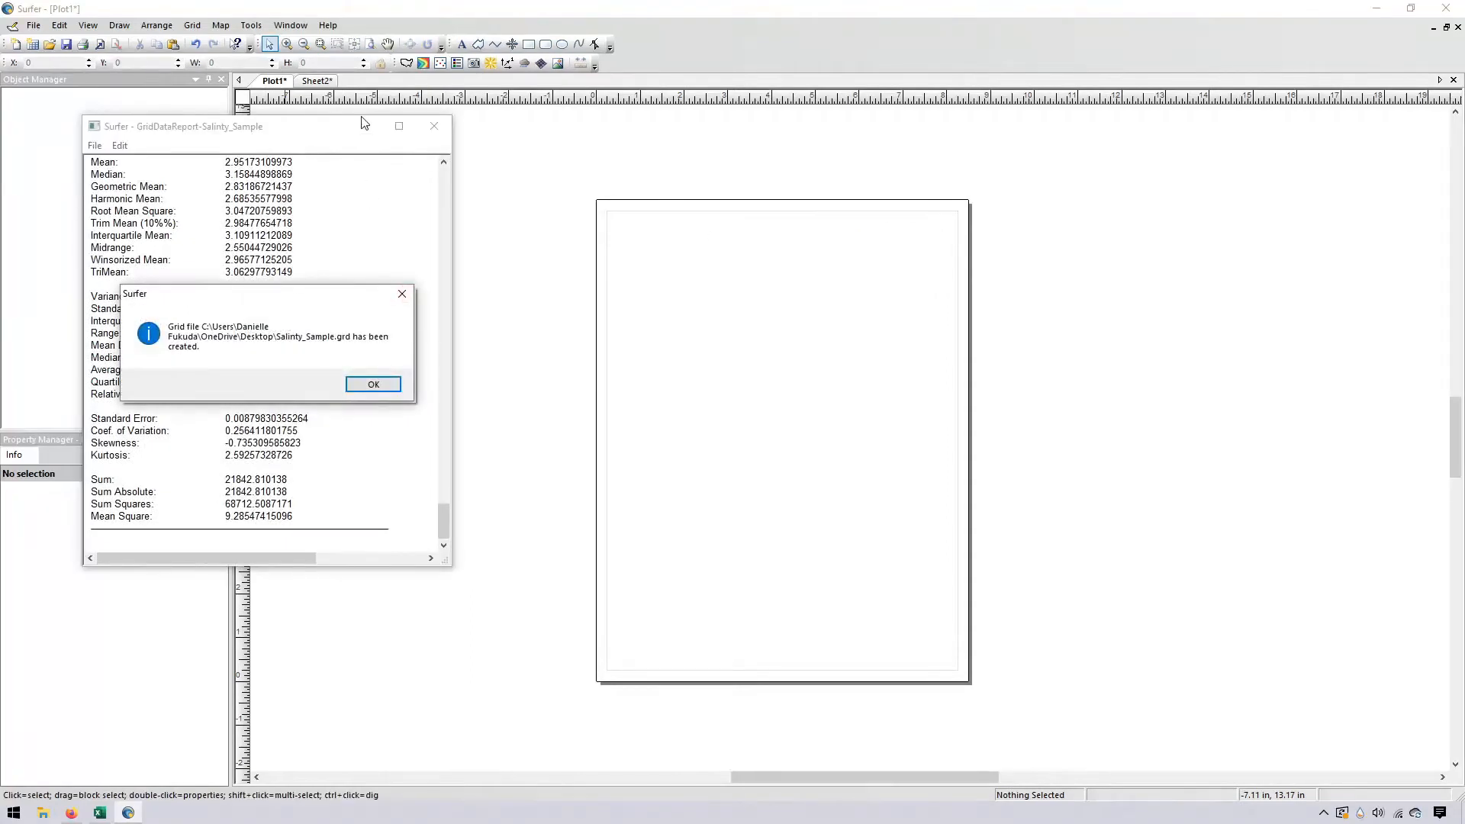
left_click(382, 385)
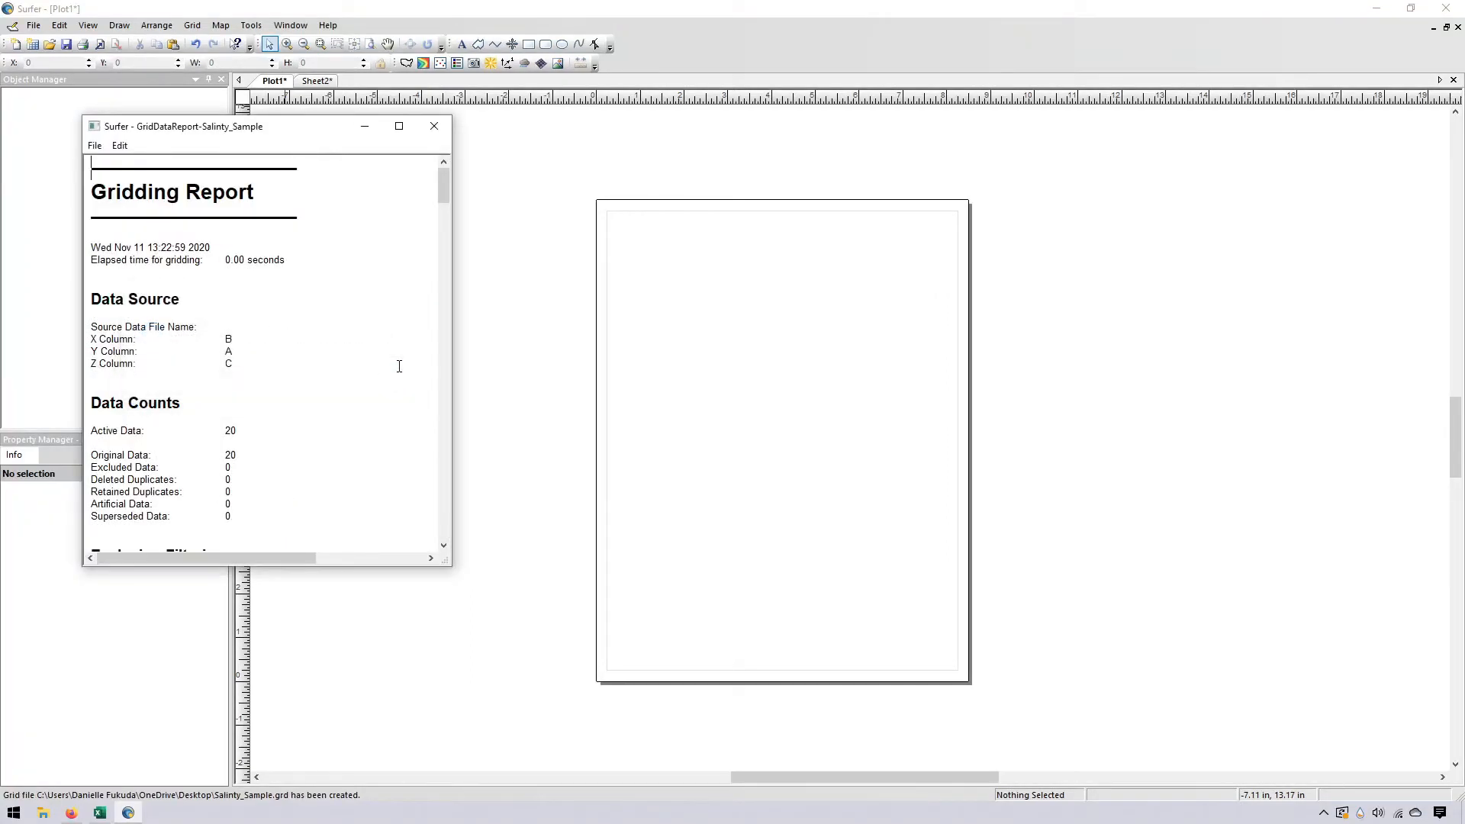
Review the gridding report's regression, ANOVA and nearest neighbor statistics, and close the report without saving it
left_click_drag(442, 185, 371, 337)
left_click(366, 334)
scroll(291, 281, "down", 8)
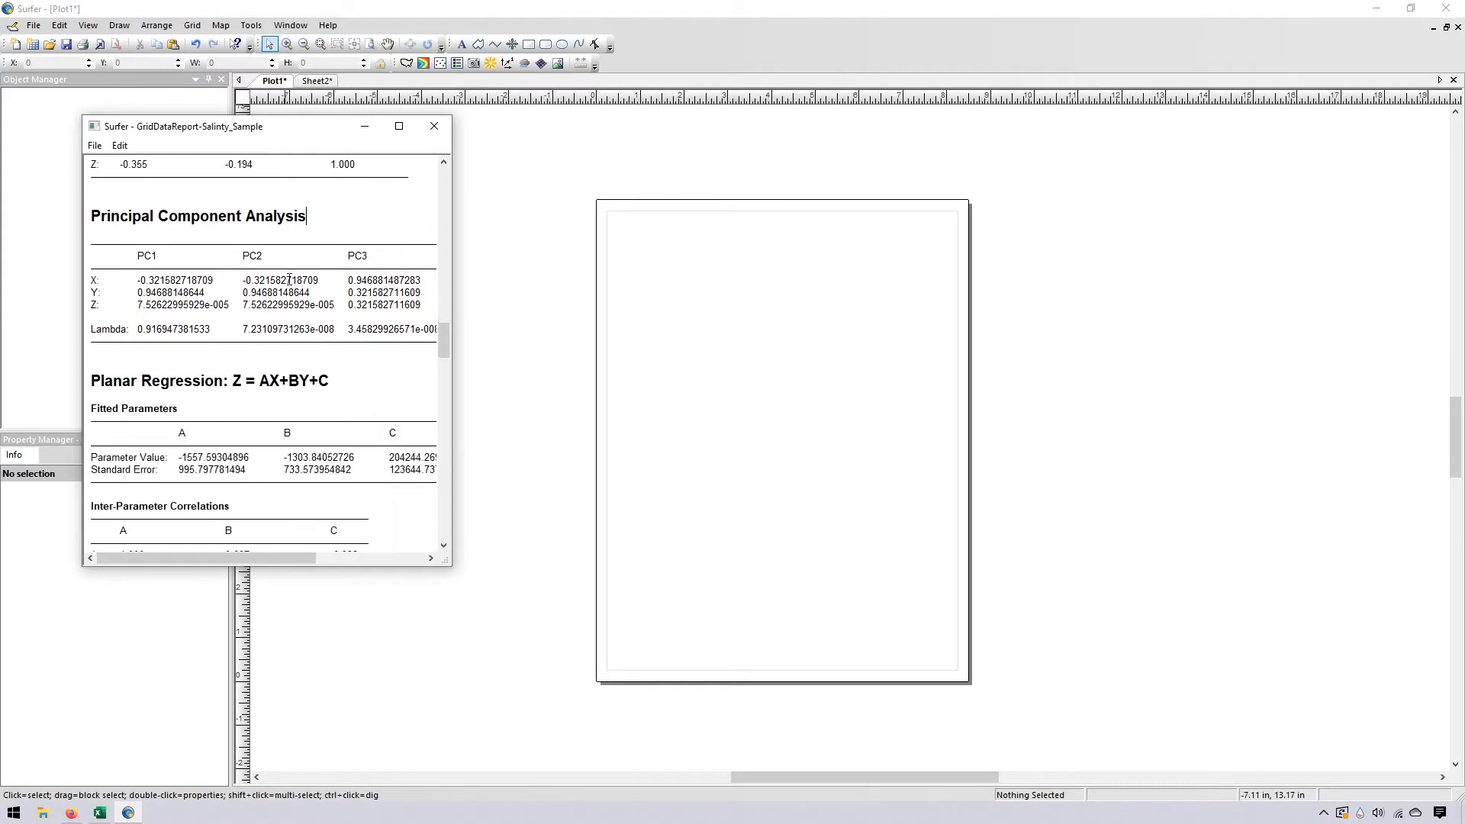
scroll(287, 273, "down", 3)
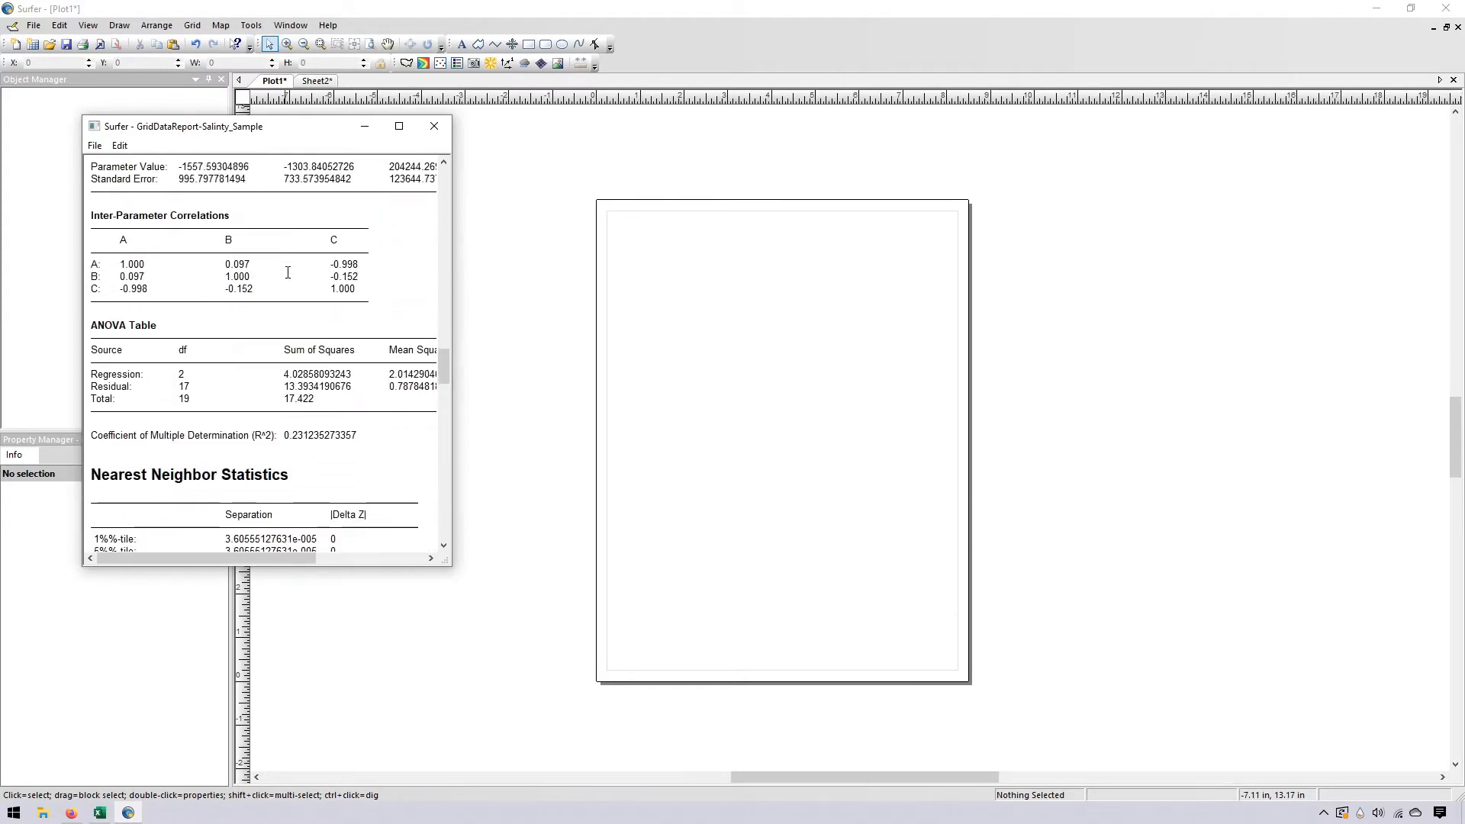
scroll(290, 239, "down", 2)
scroll(290, 238, "down", 3)
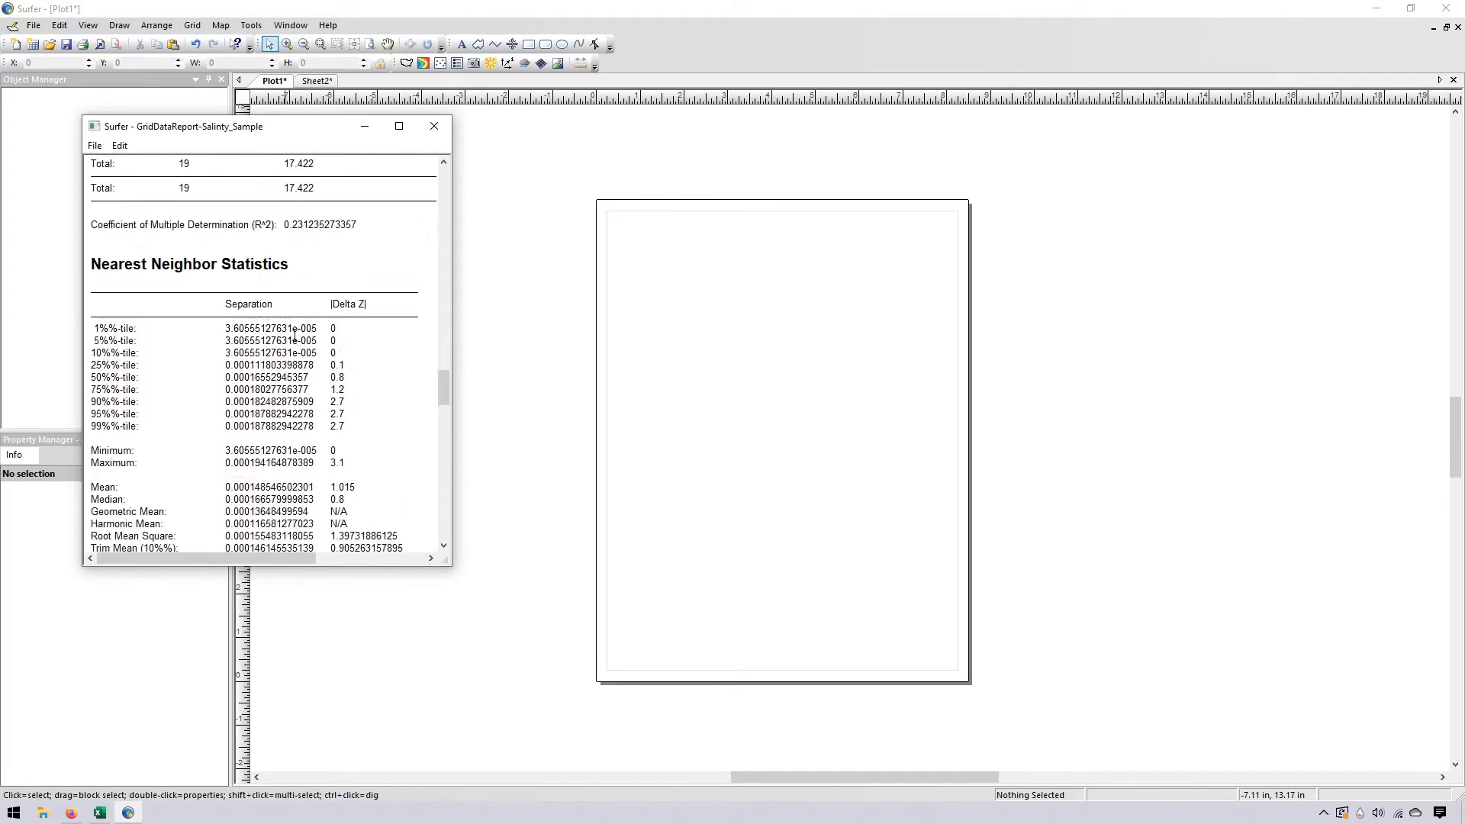
scroll(316, 325, "up", 12)
scroll(316, 325, "up", 15)
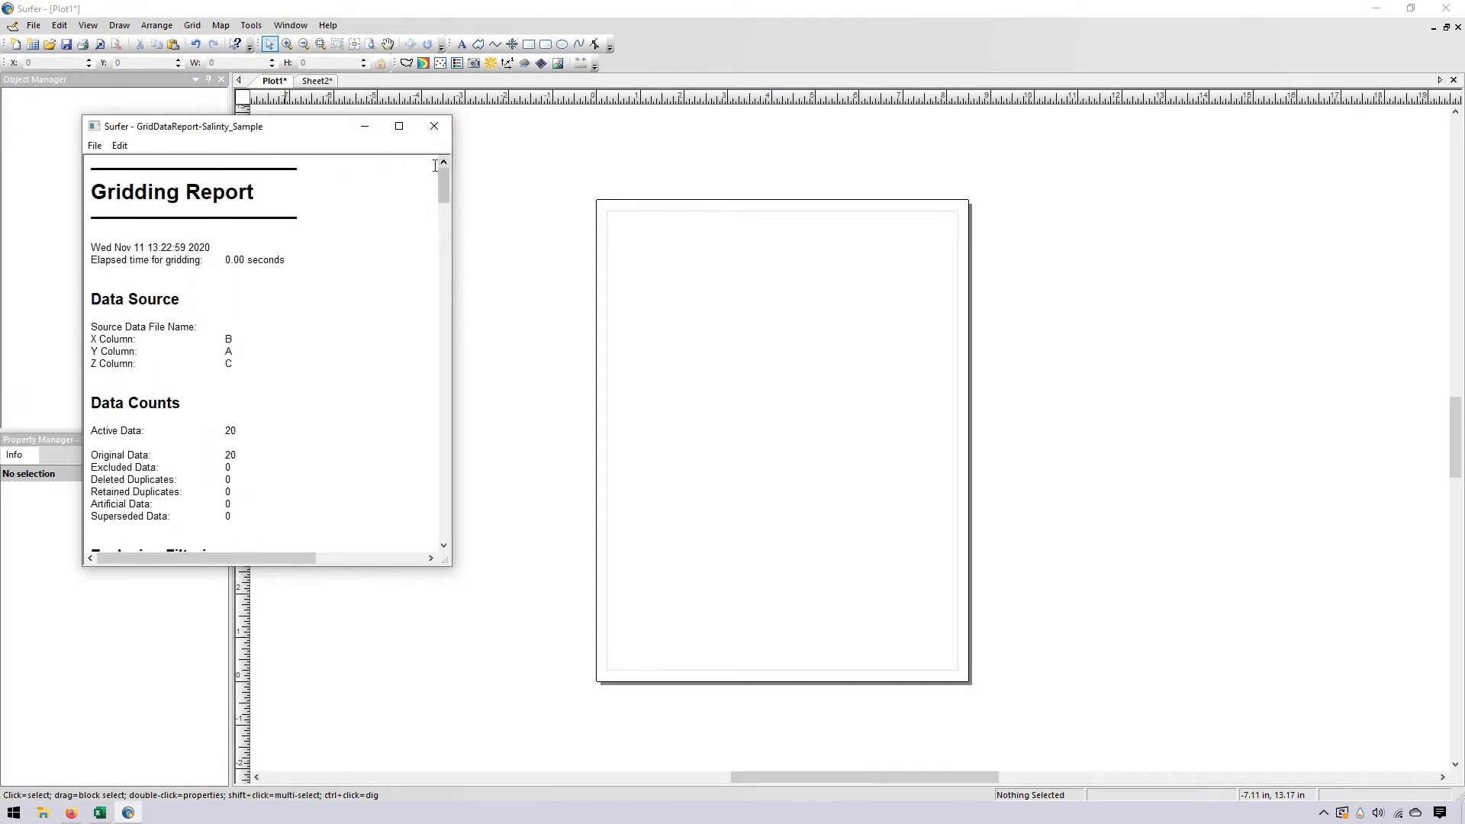
left_click(435, 126)
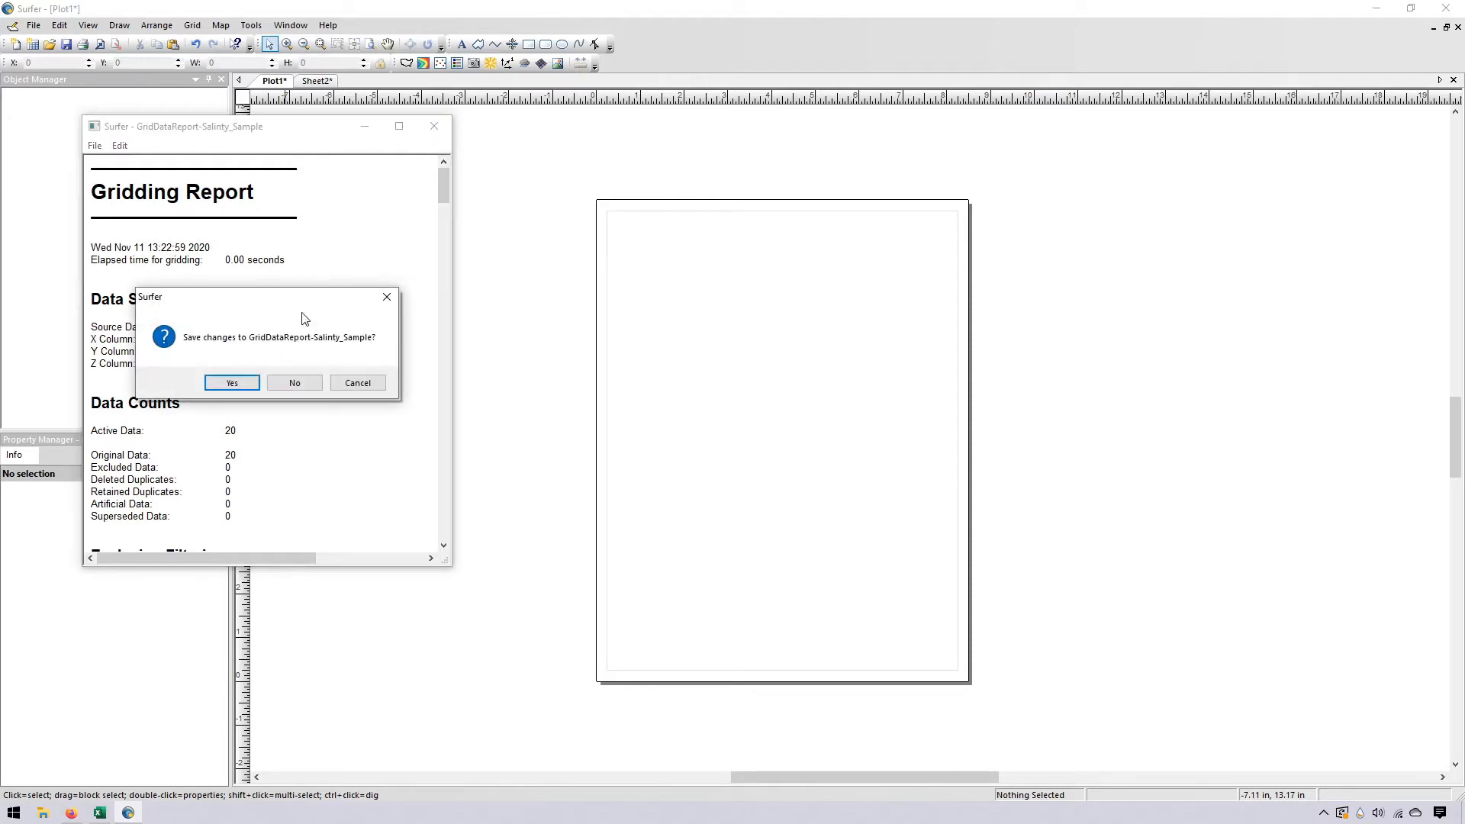
left_click(308, 388)
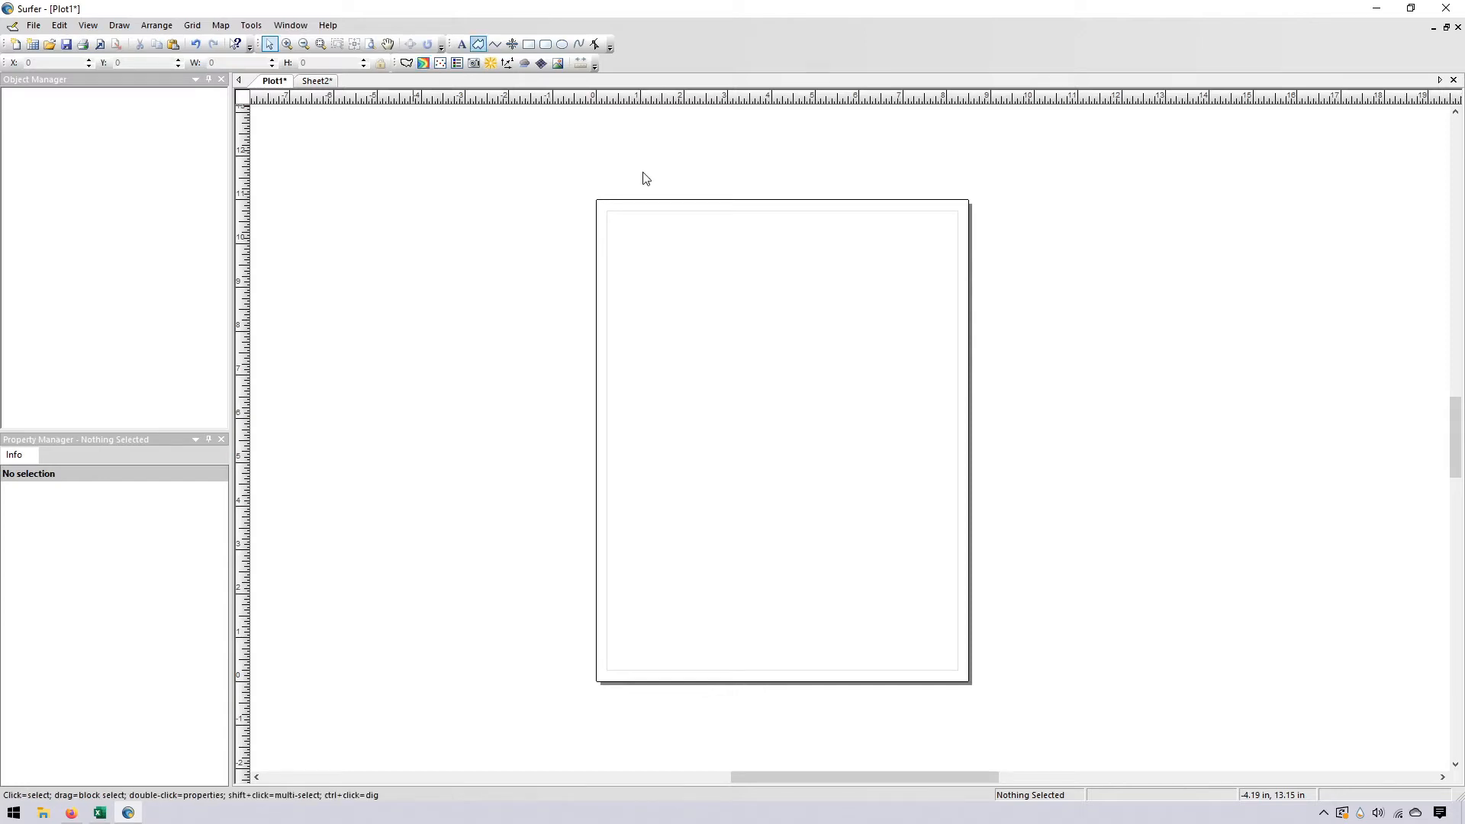
Create a contour map in Plot1 from the Salinty_Sample grid file
left_click(424, 65)
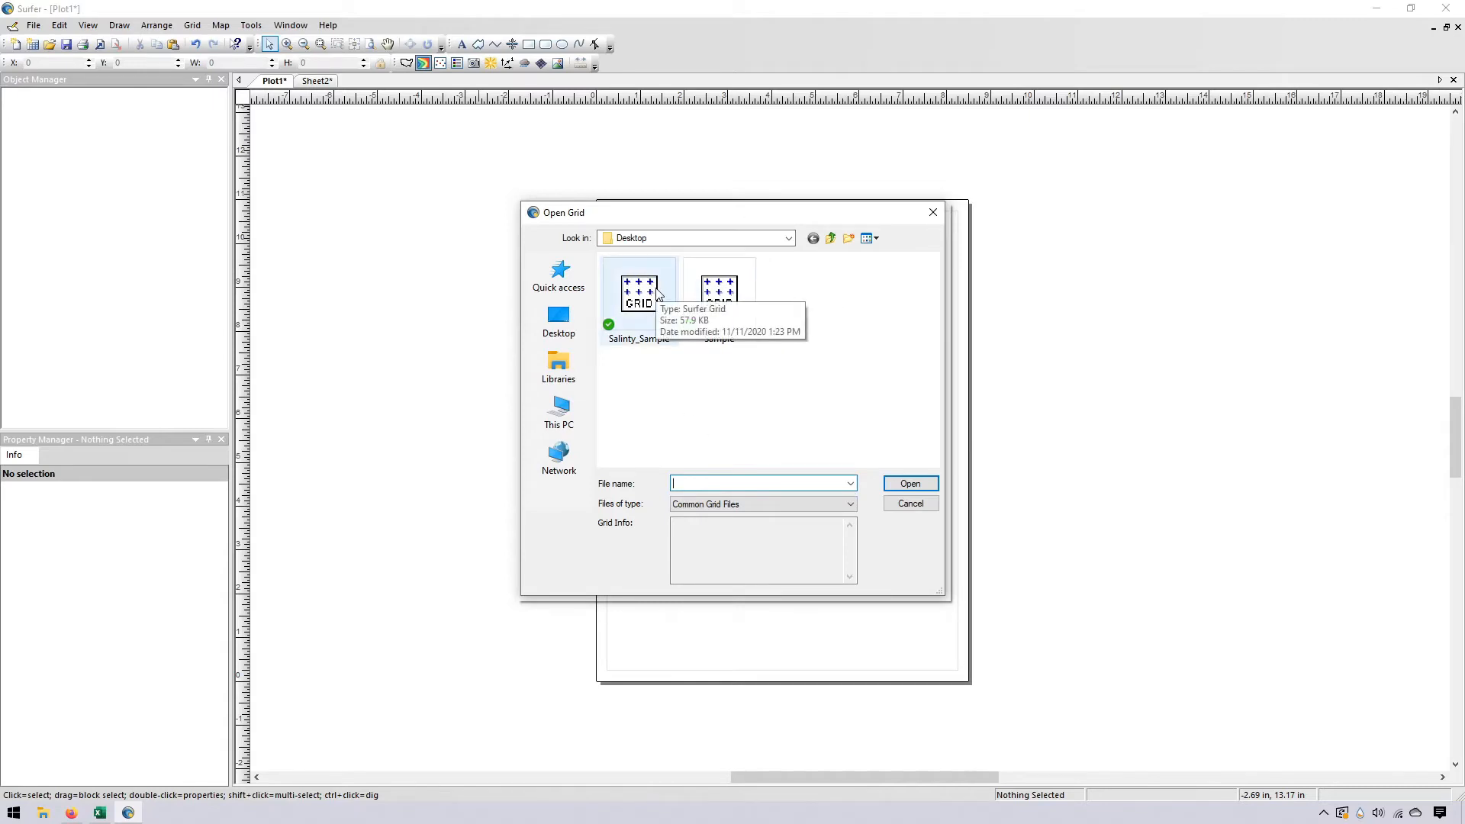
left_click(653, 341)
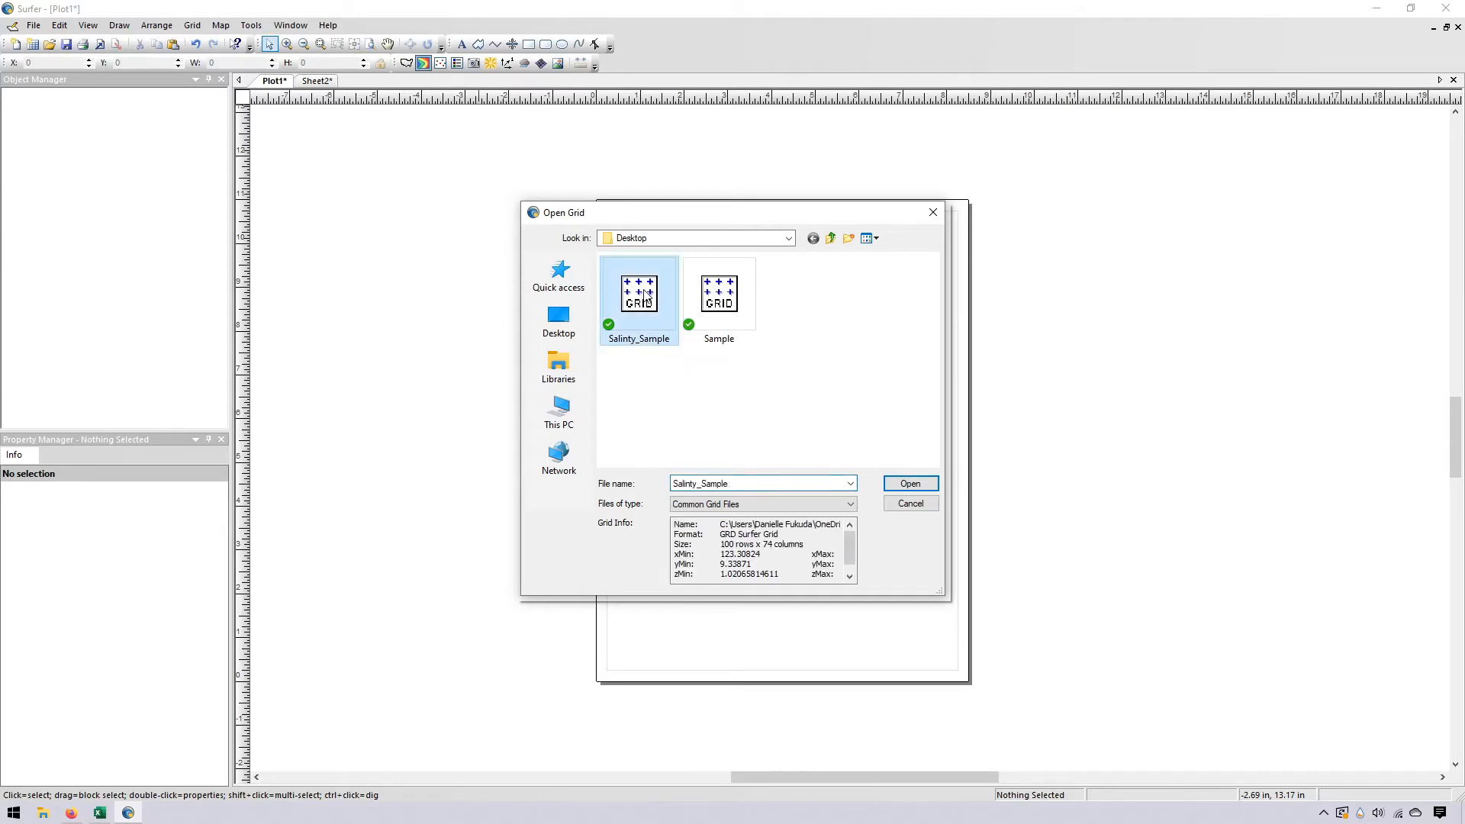
left_click(910, 483)
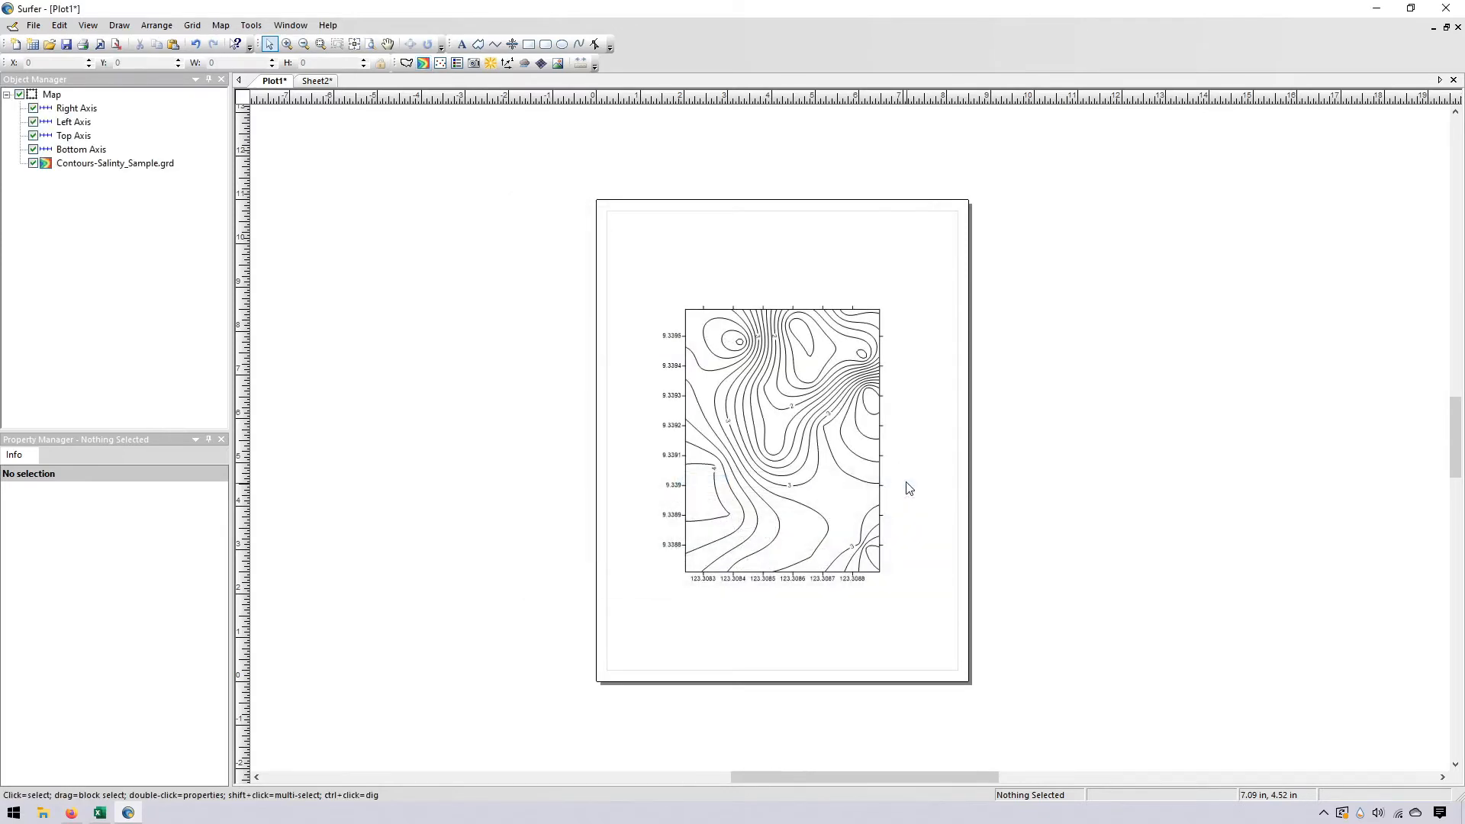
Examine the contour map's lines and labels, and compare them with the Lat, Lon and Salinity data in Sheet2
scroll(849, 435, "up", 2)
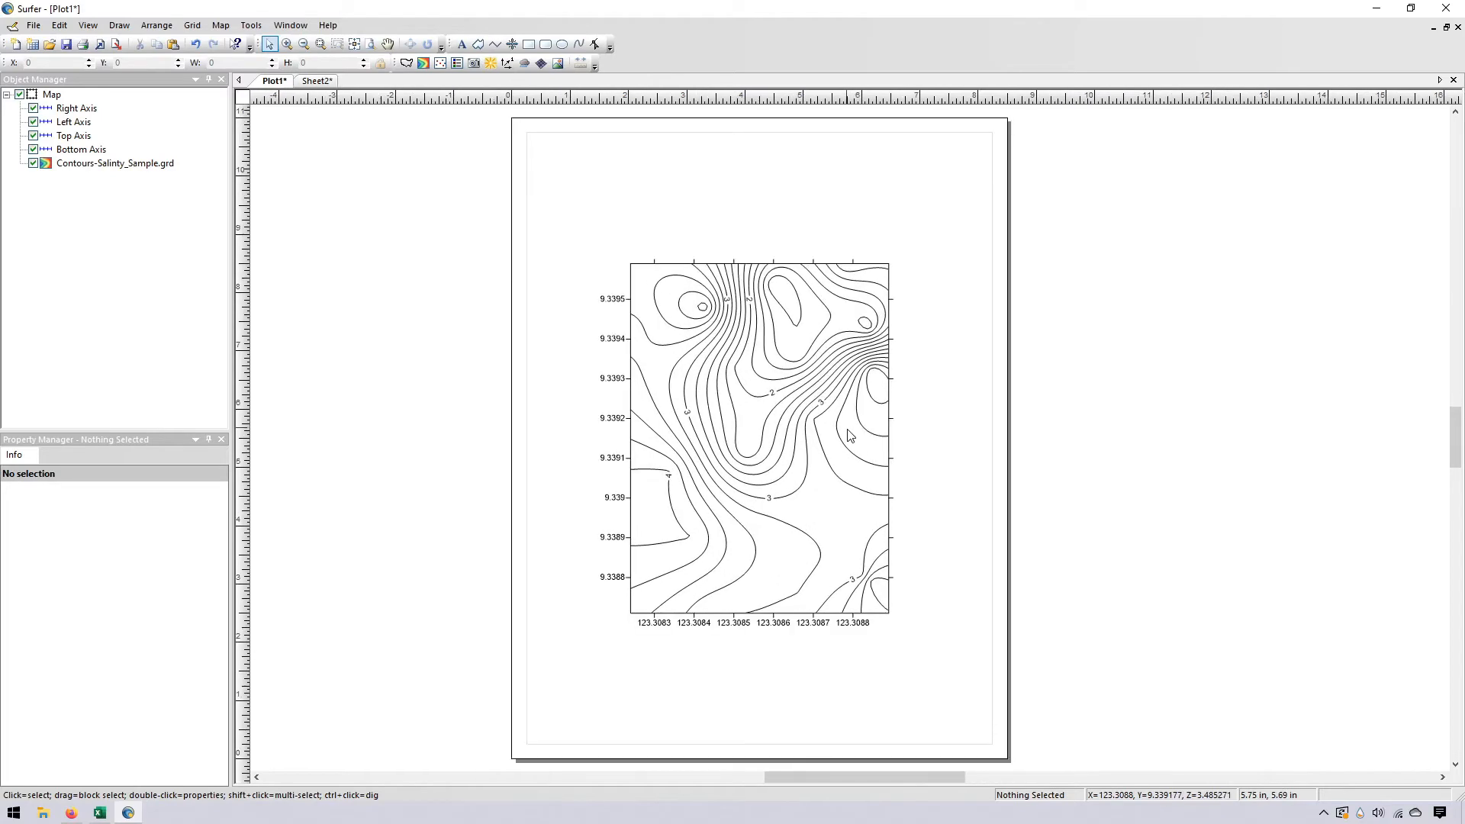
scroll(850, 435, "up", 3)
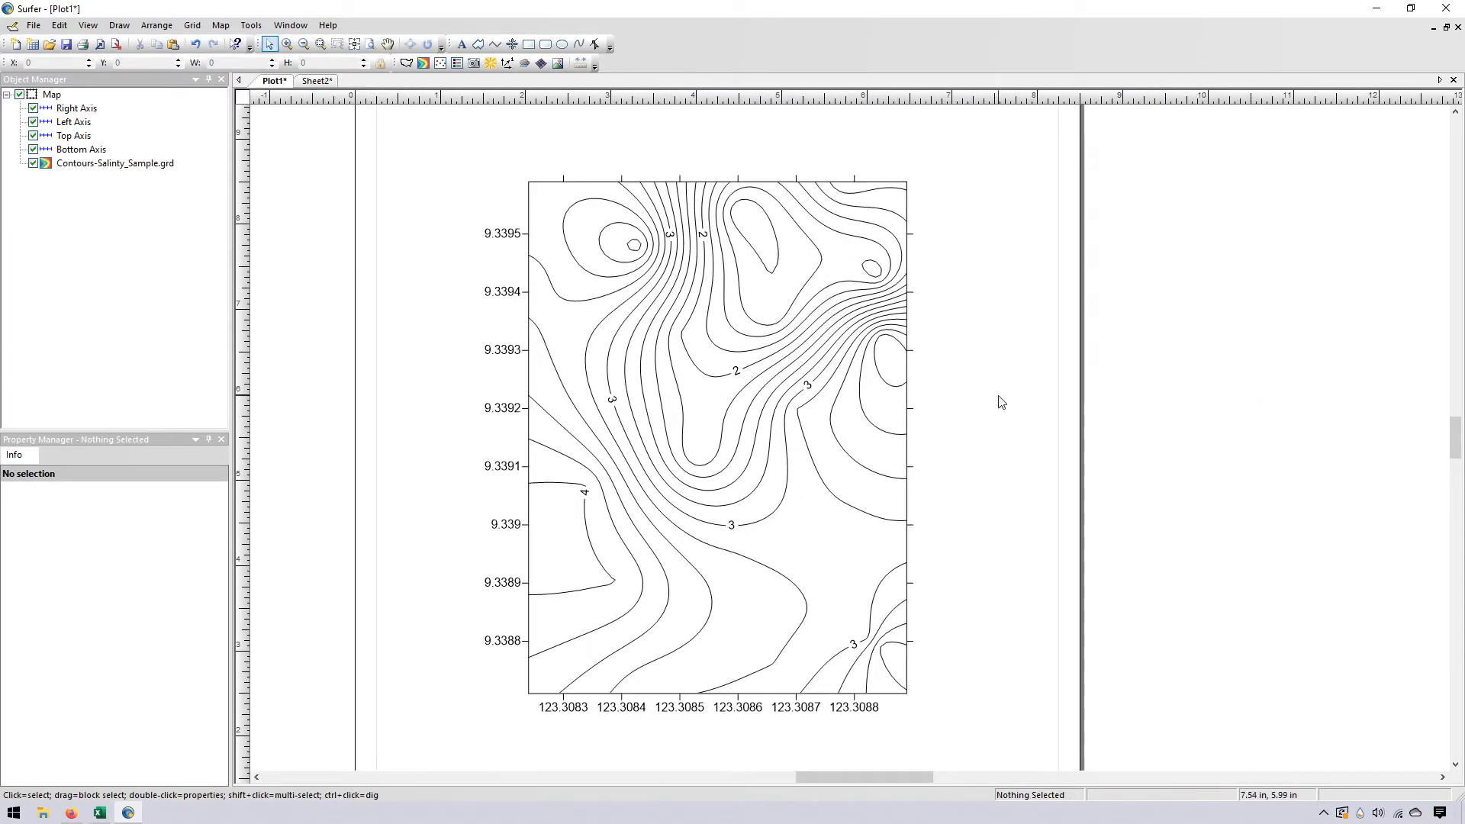
left_click_drag(895, 776, 883, 770)
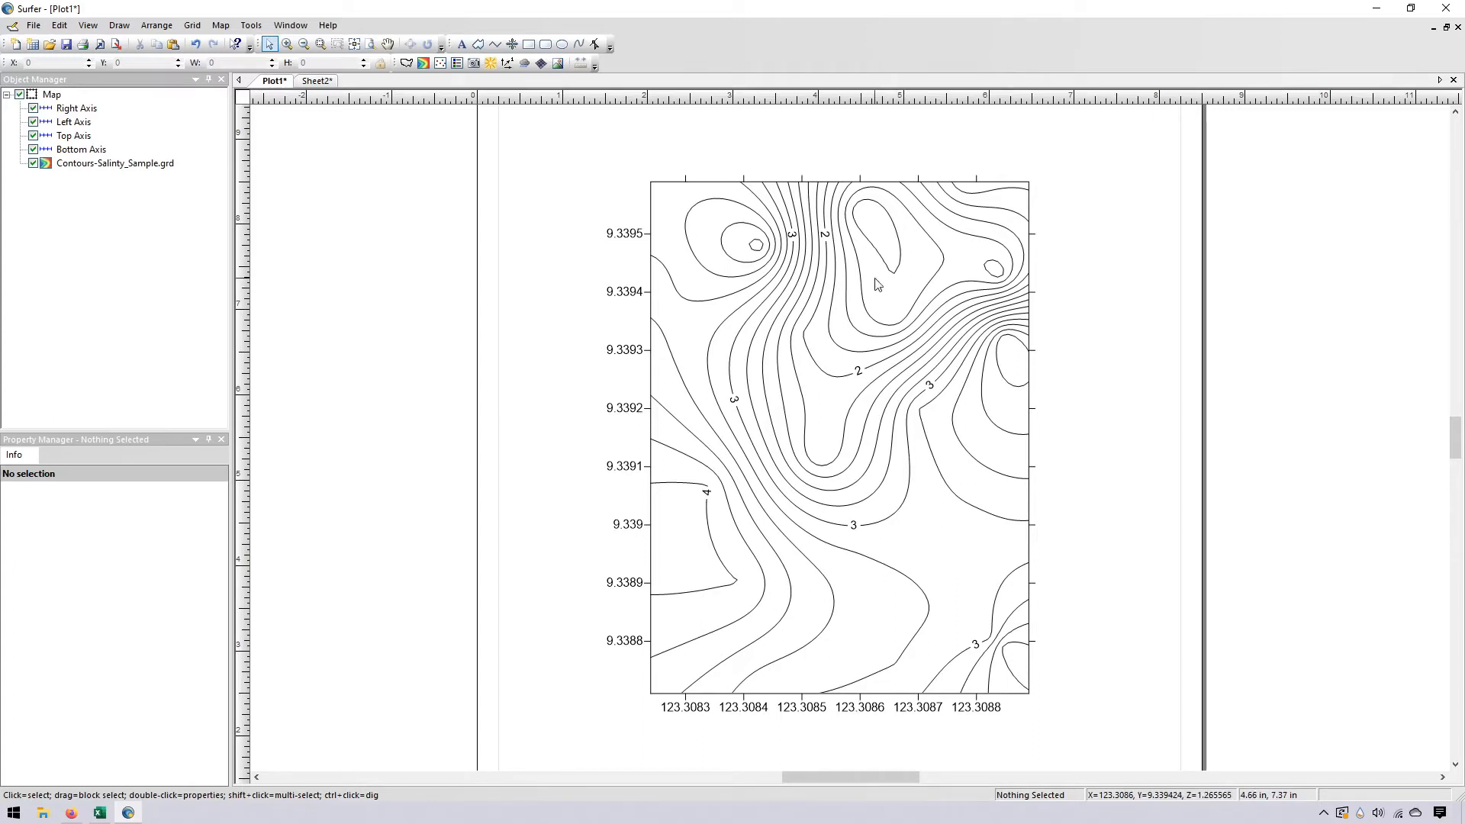
left_click(316, 80)
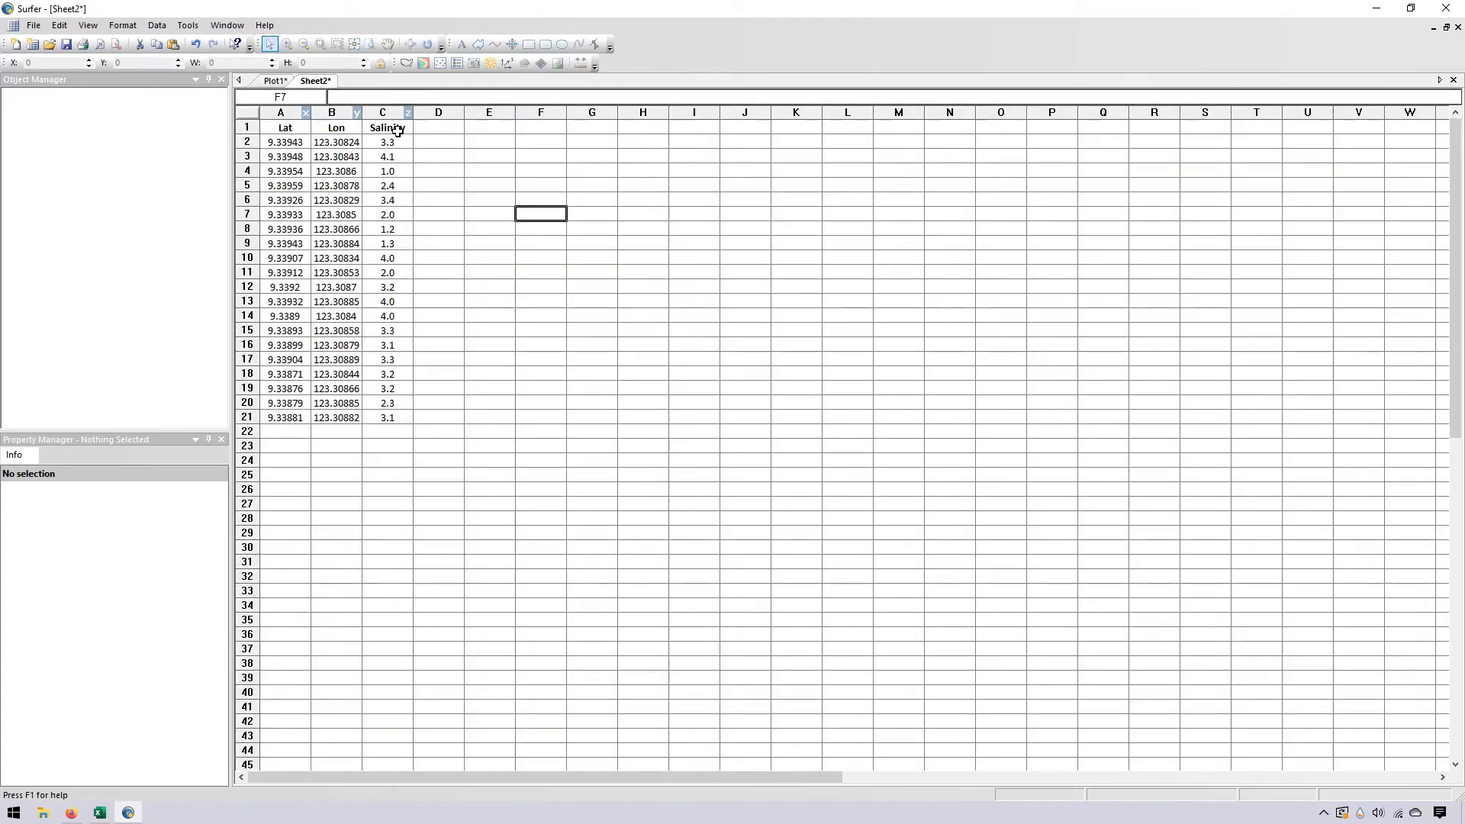
left_click(272, 81)
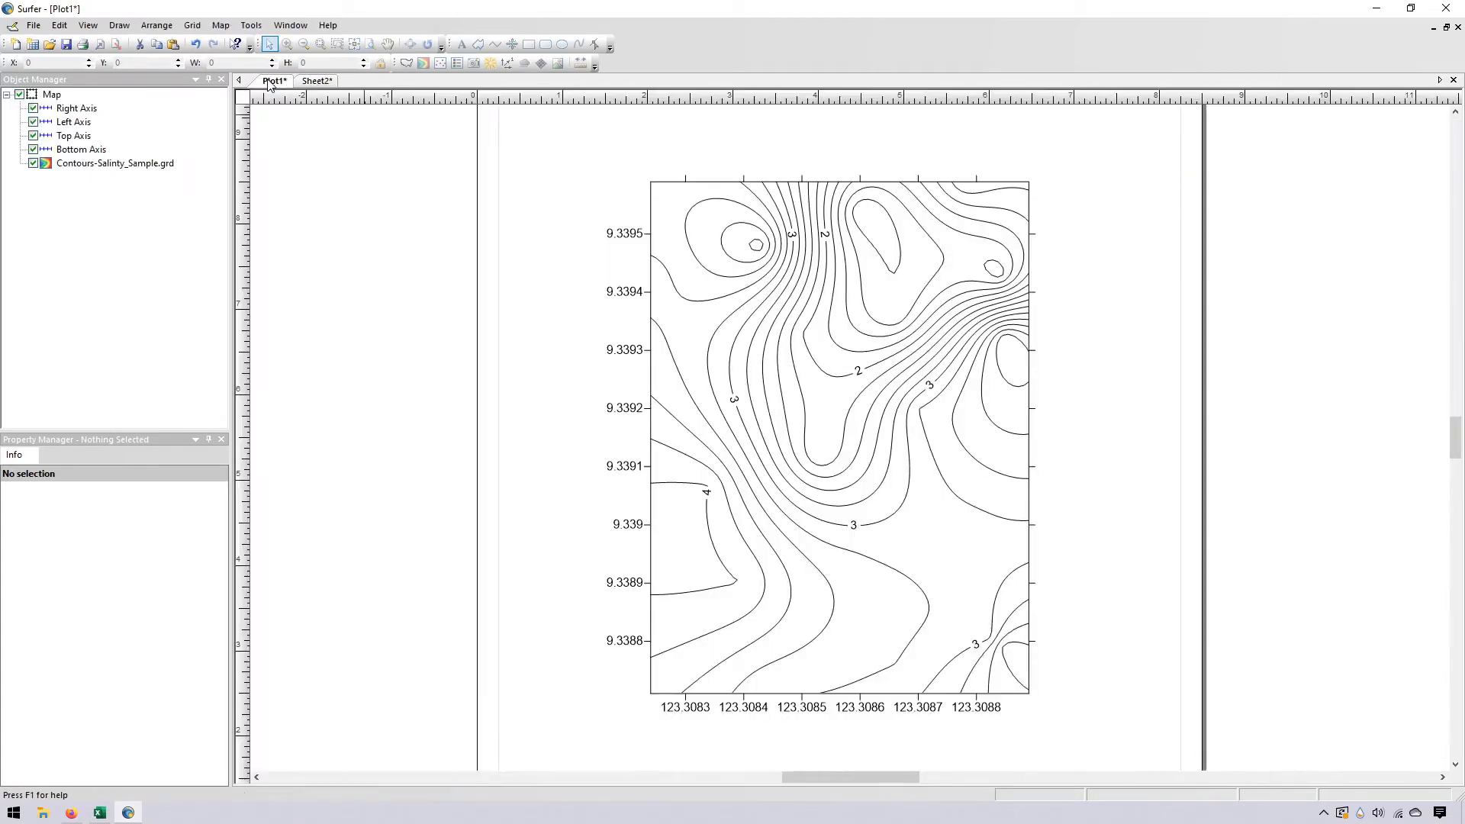
left_click(819, 386)
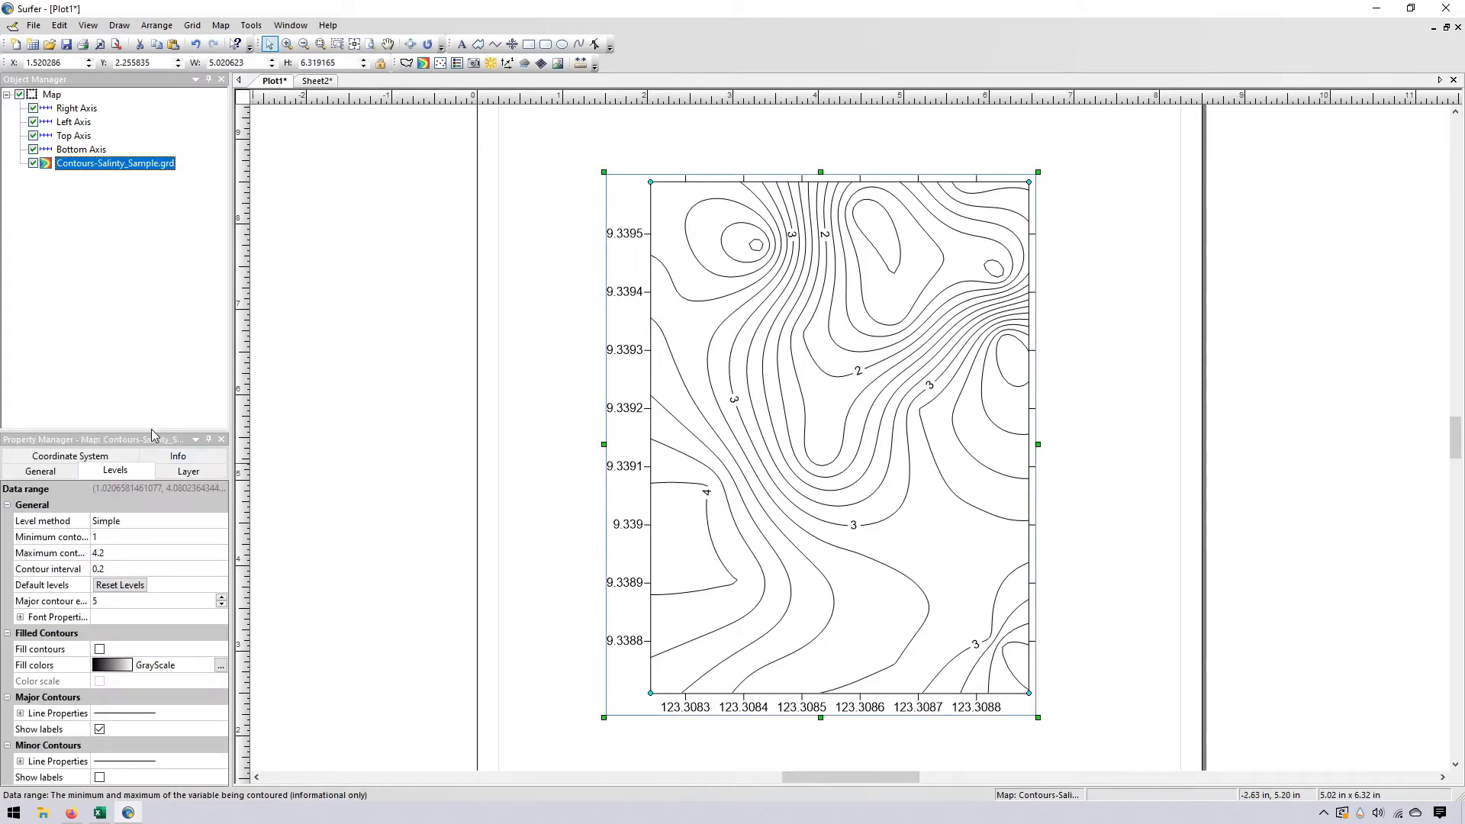
left_click(157, 355)
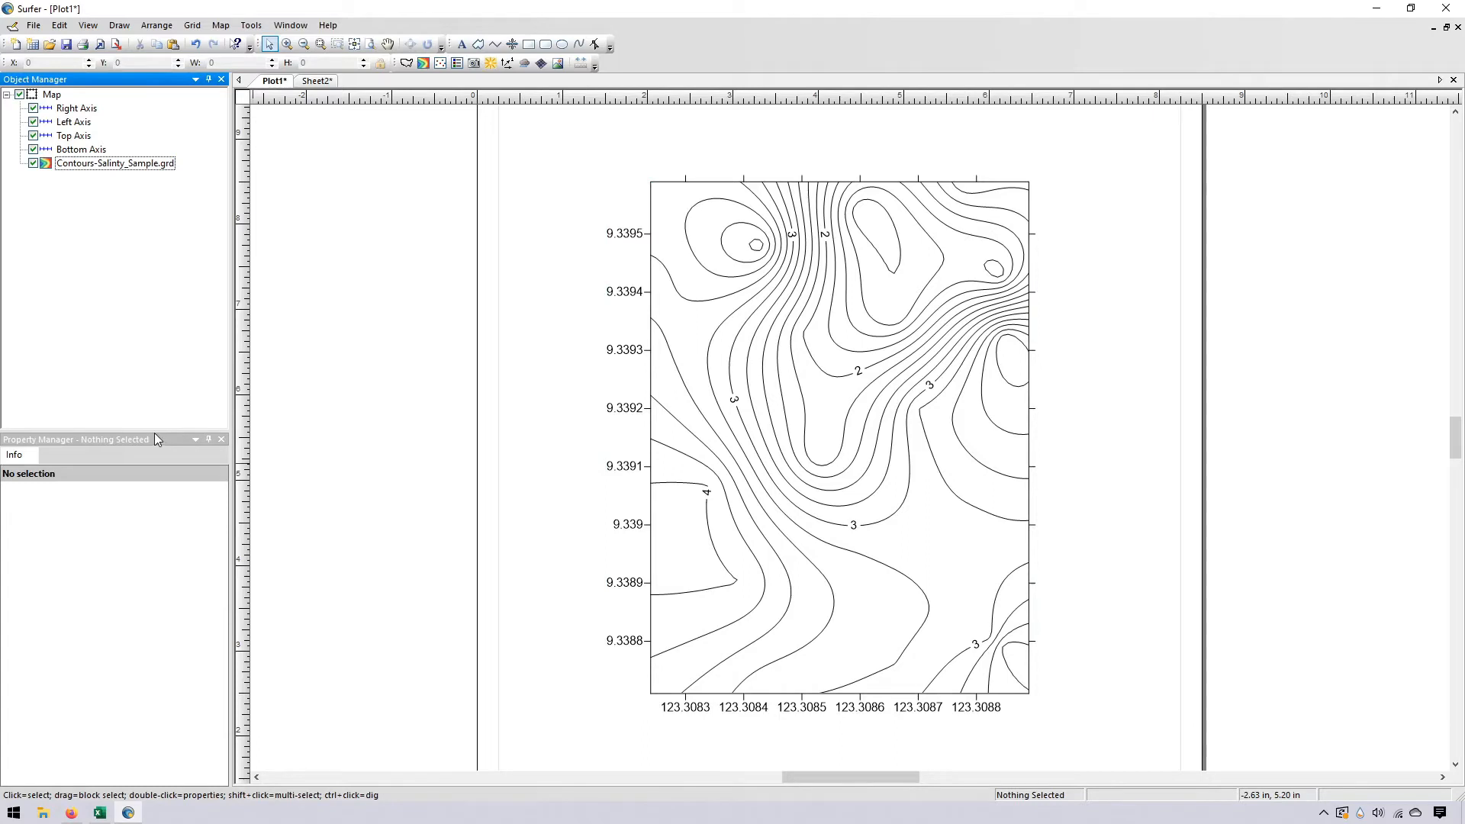
left_click_drag(154, 431, 154, 430)
Try High and Low smoothing on the Contours-Salinty_Sample.grd layer, and set its smoothing to Medium
left_click(744, 458)
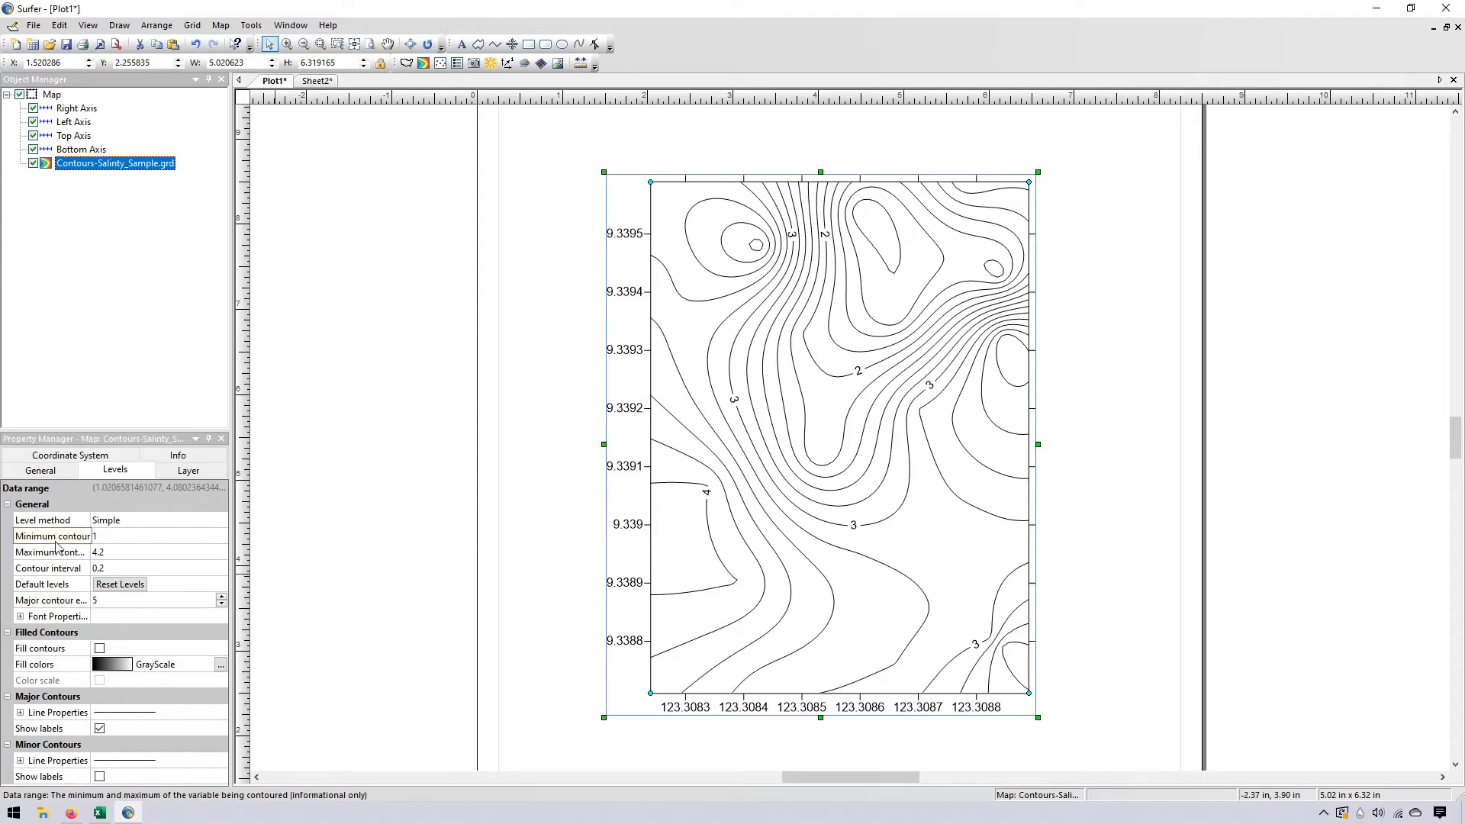
left_click(187, 474)
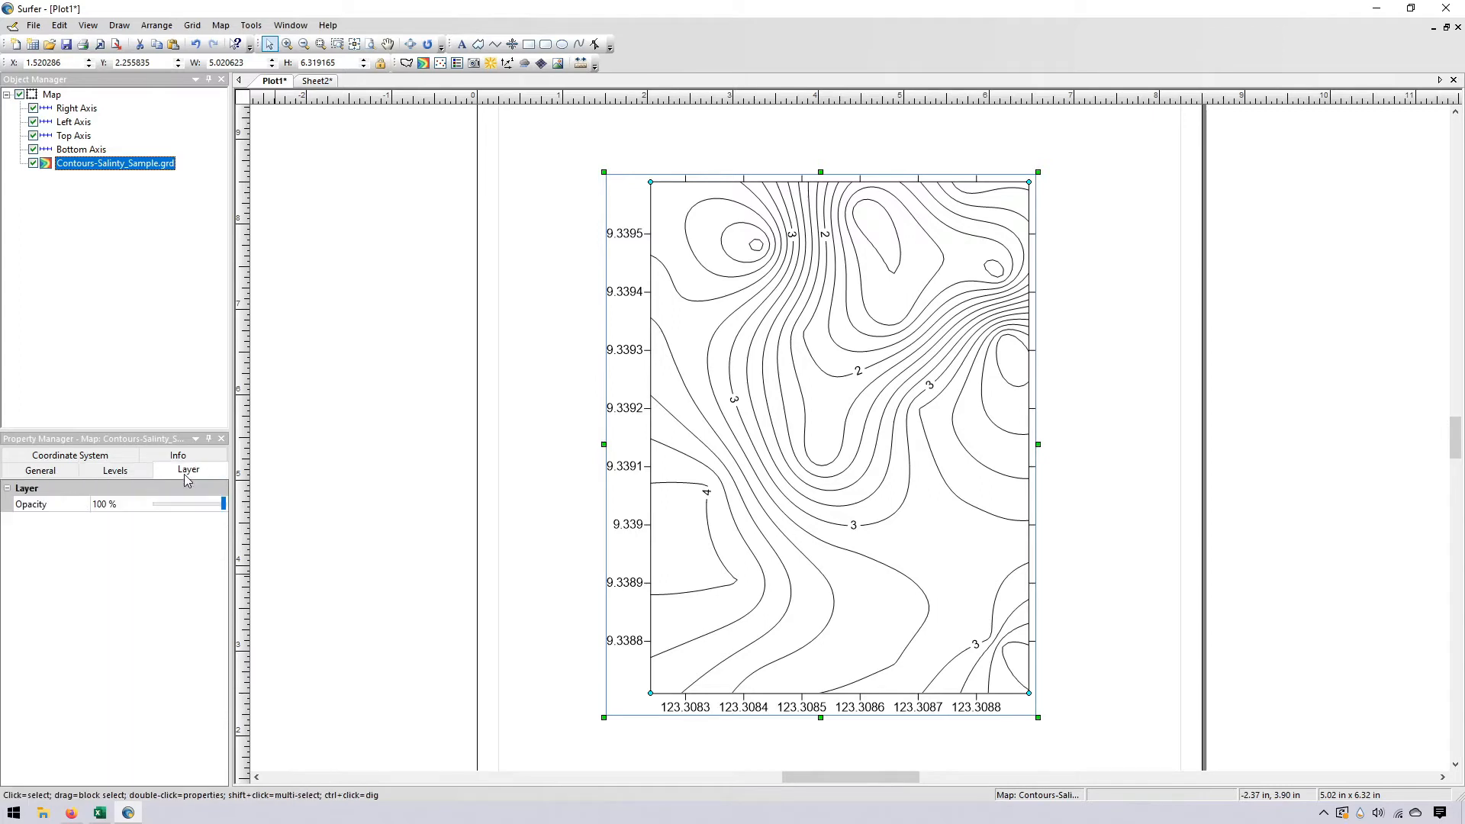
left_click(111, 471)
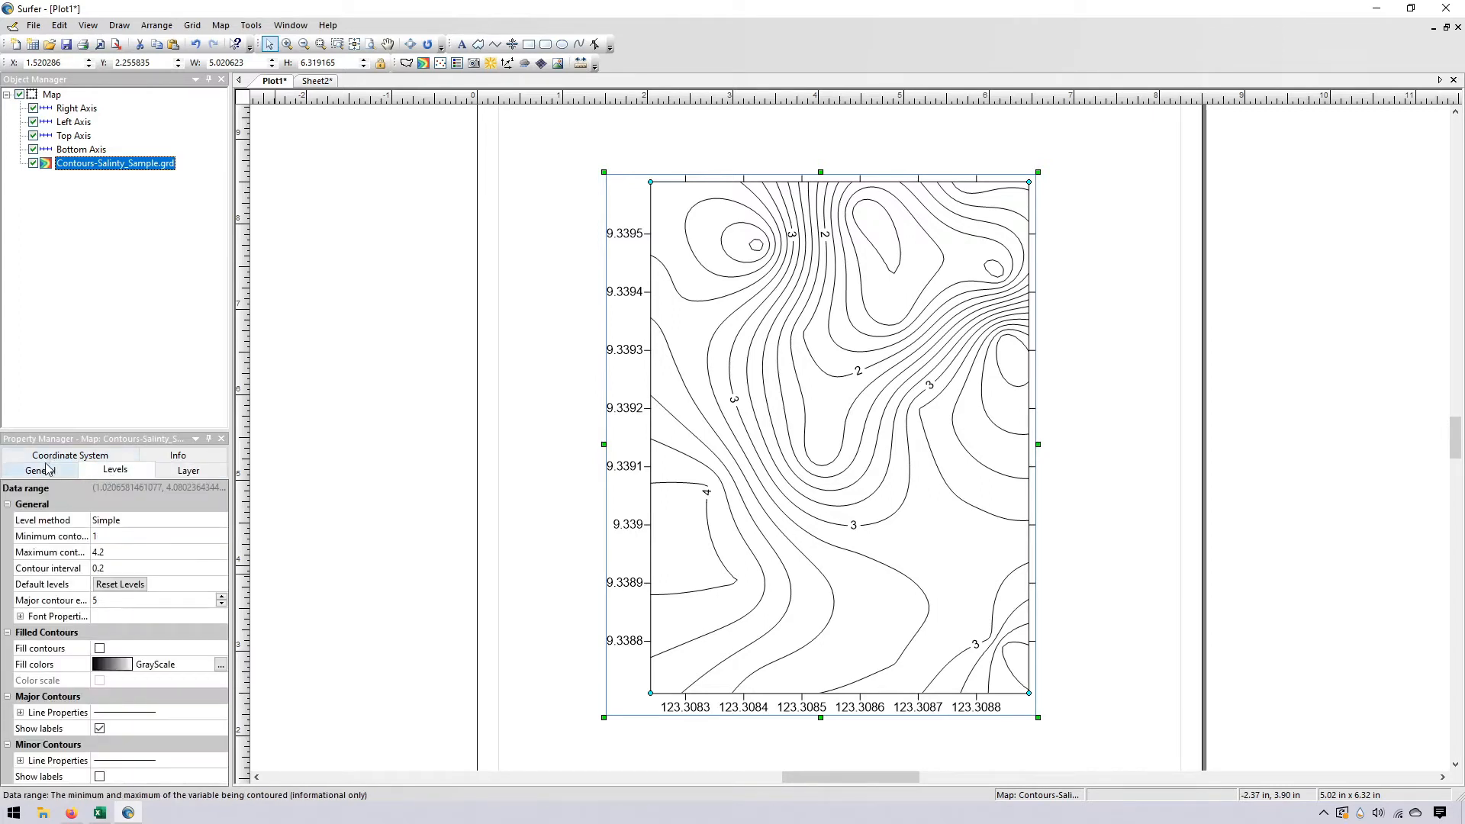
left_click(56, 467)
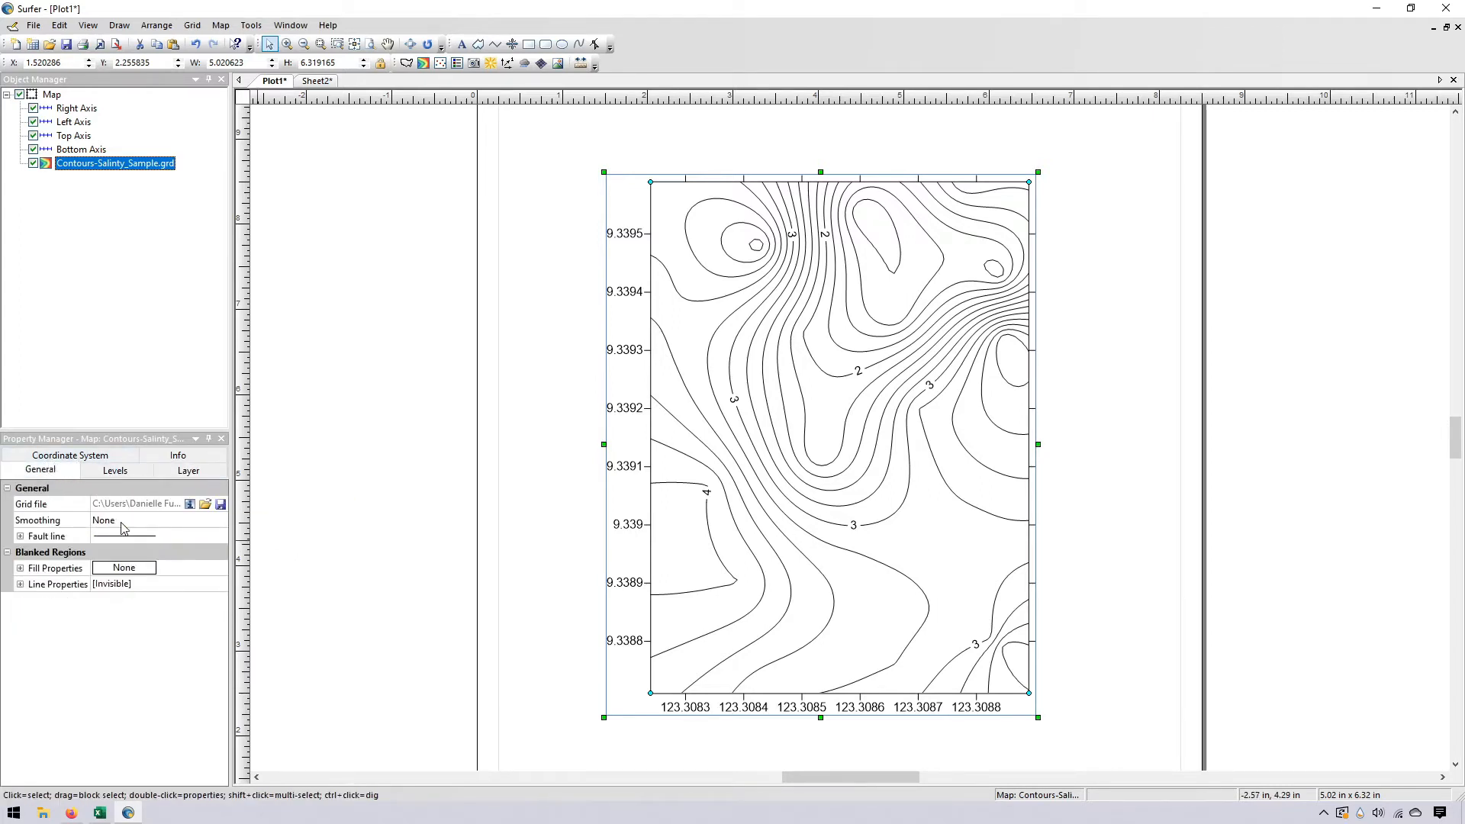
left_click(128, 527)
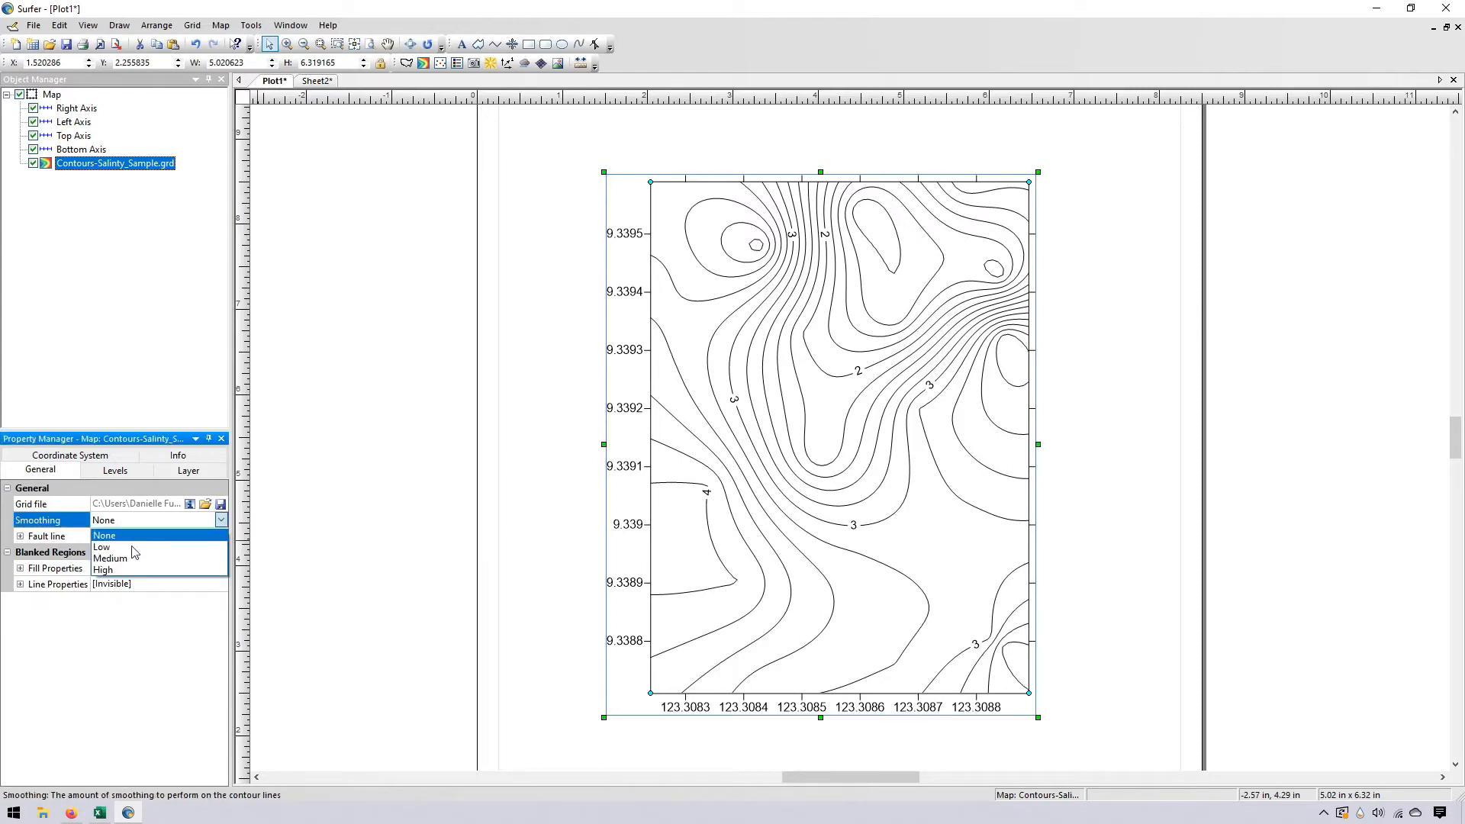
left_click(126, 571)
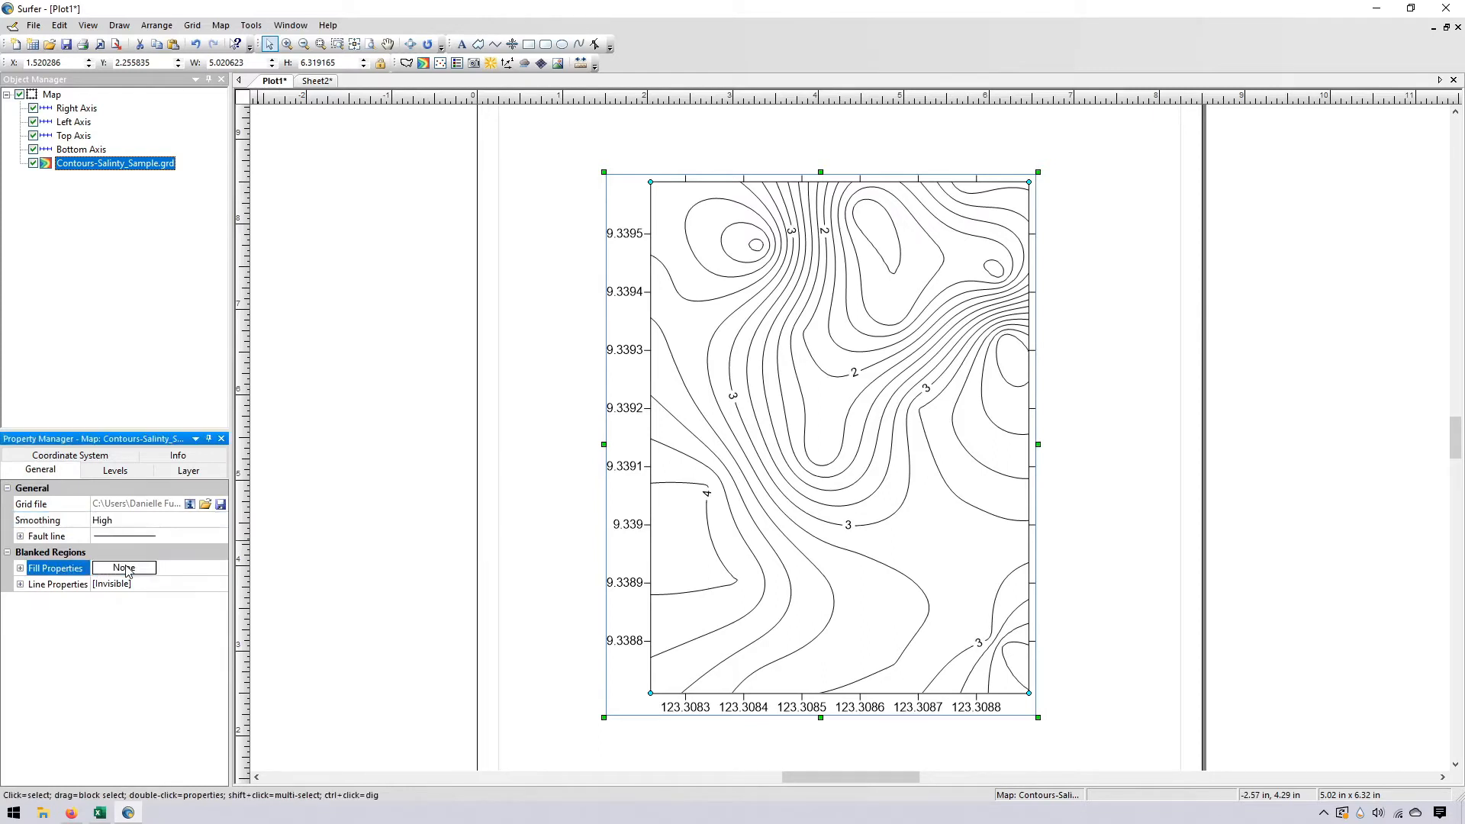
left_click(119, 521)
left_click(122, 547)
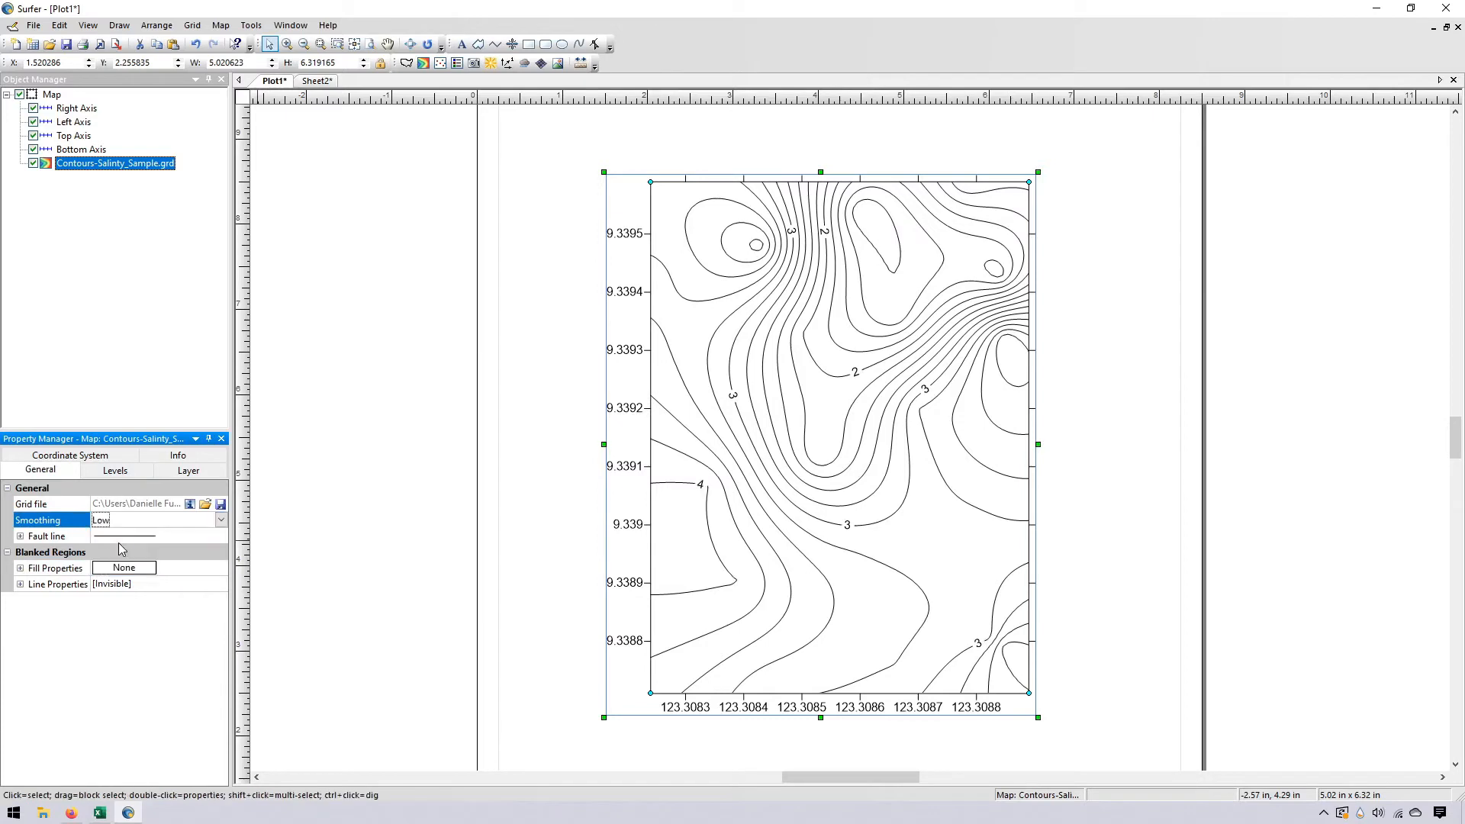
left_click(220, 519)
left_click(134, 562)
Enlarge the contour layer's properties area and set the level method to Advanced
left_click(117, 472)
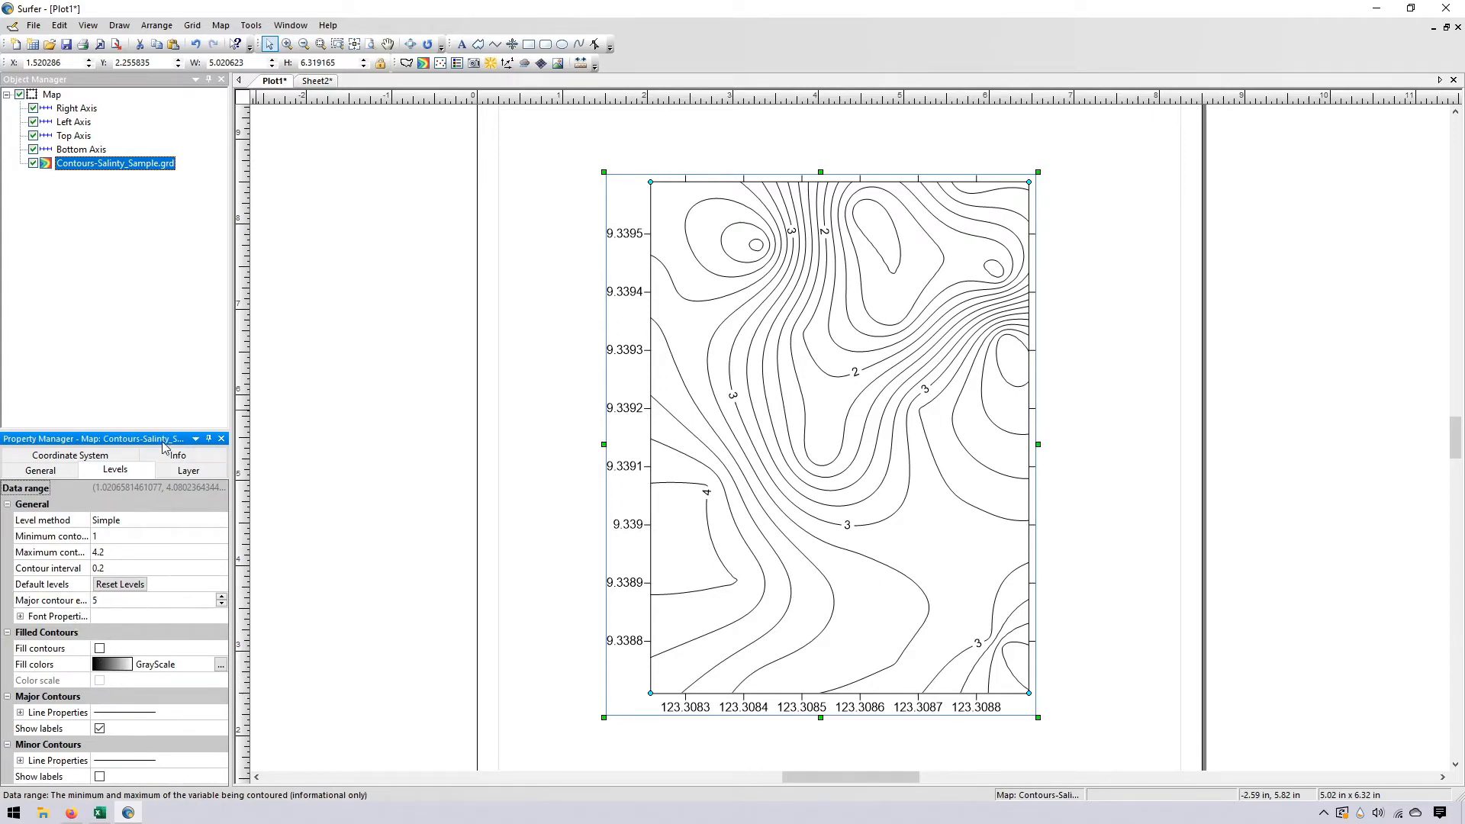
left_click_drag(125, 429, 124, 296)
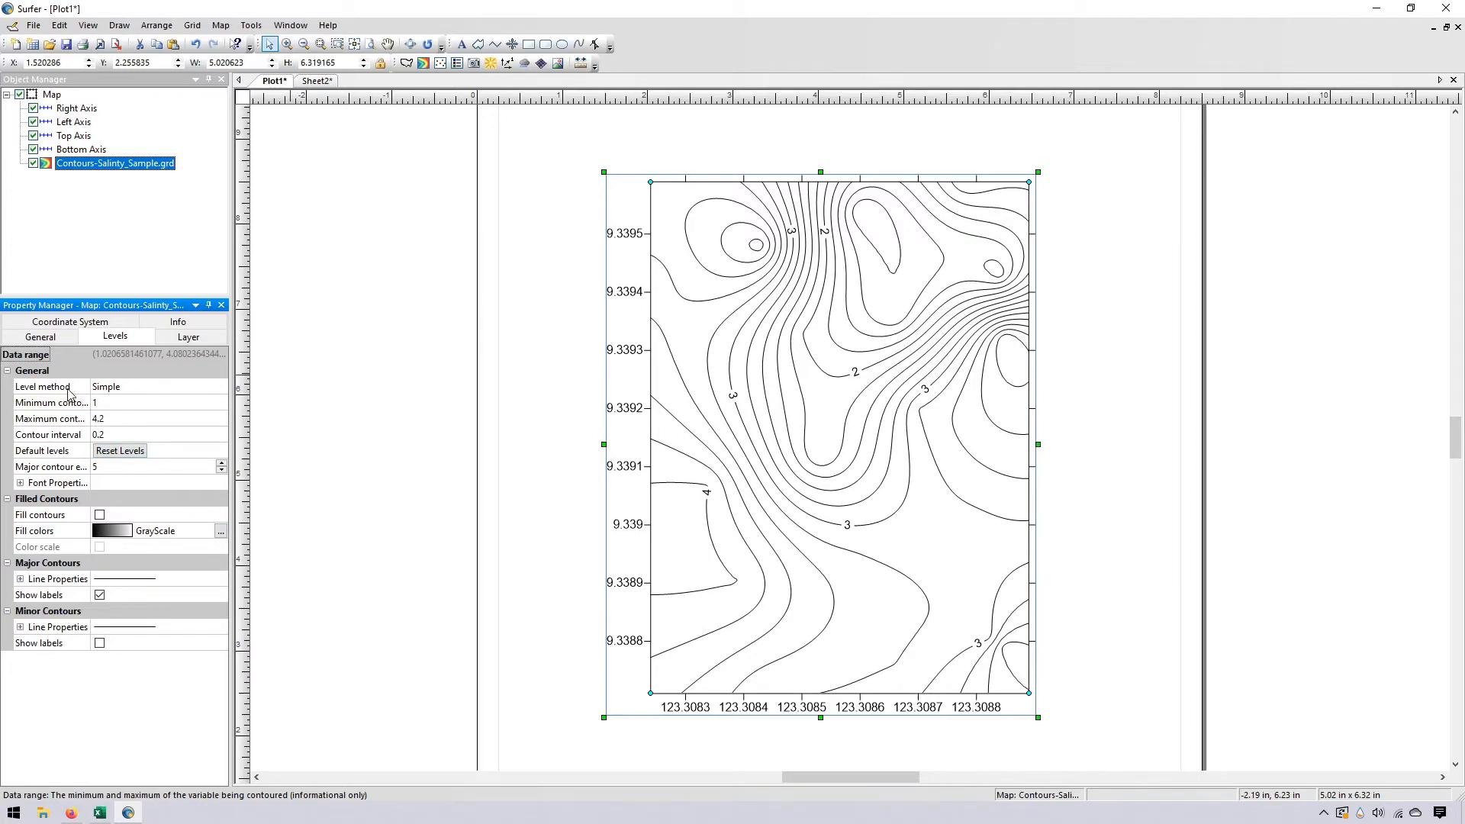
left_click(116, 393)
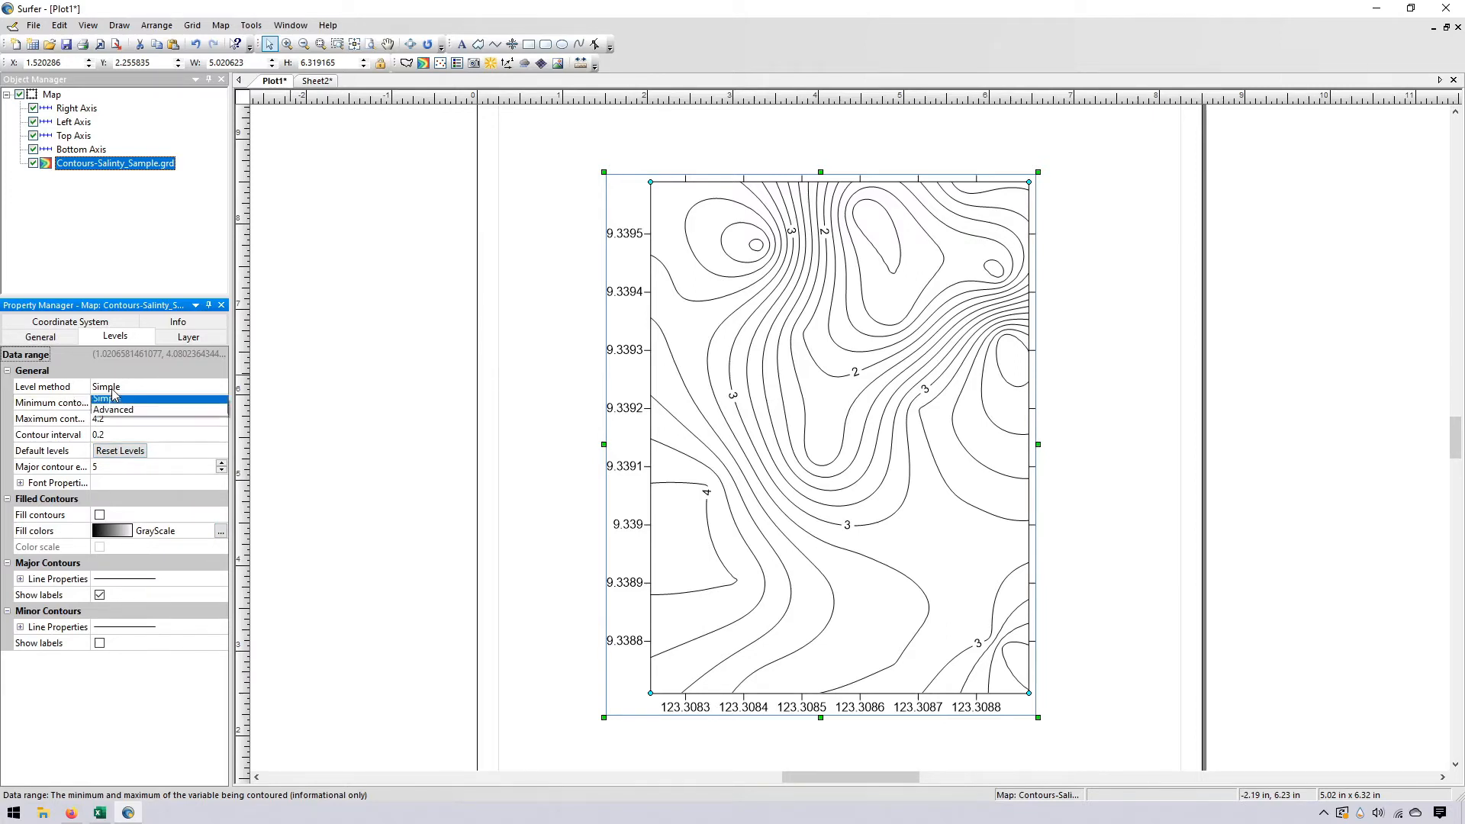
left_click(142, 414)
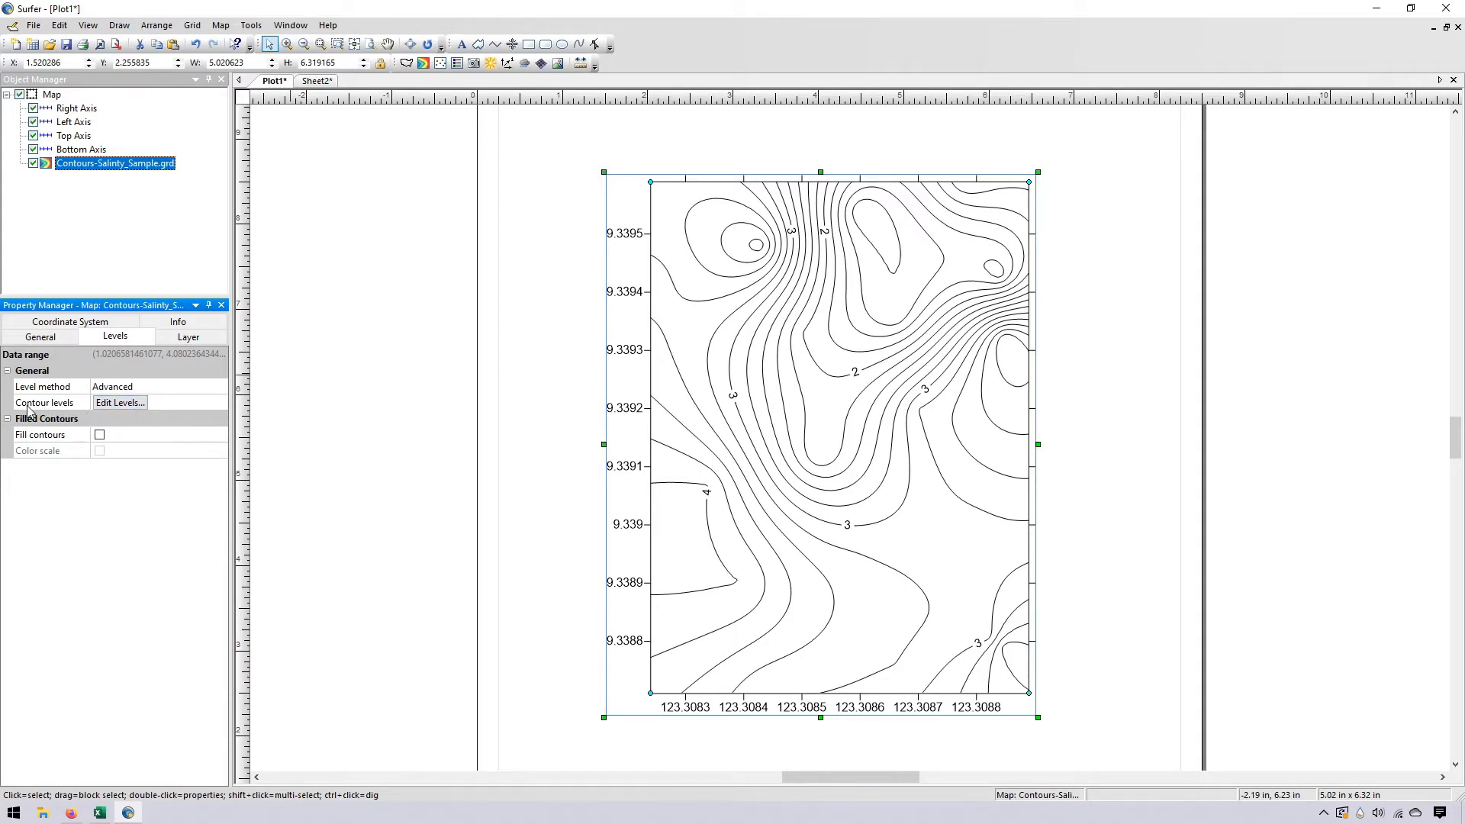
Turn on filled contours for the salinity map and add its color scale
left_click(99, 435)
left_click(99, 435)
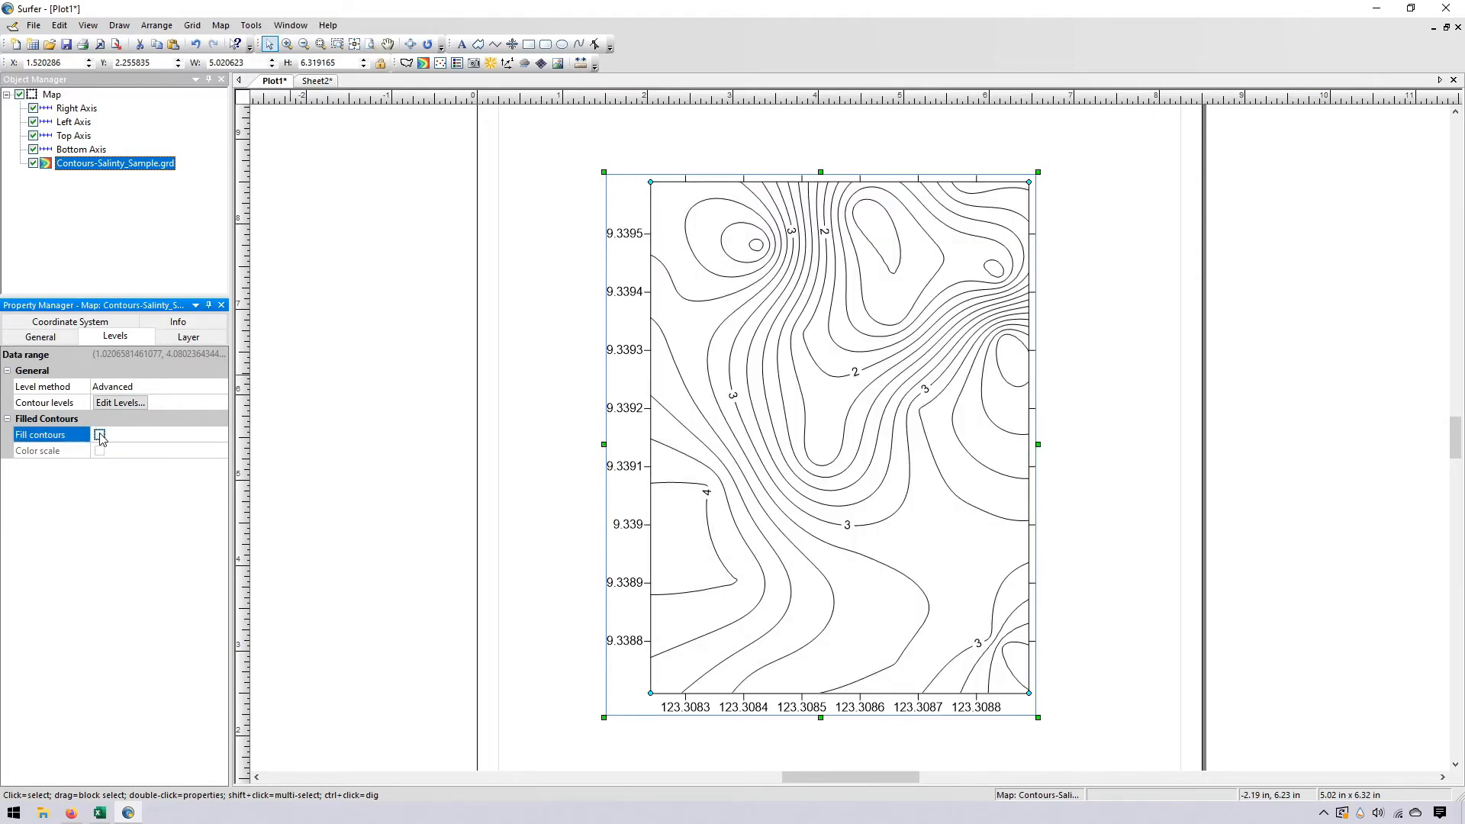
left_click(100, 435)
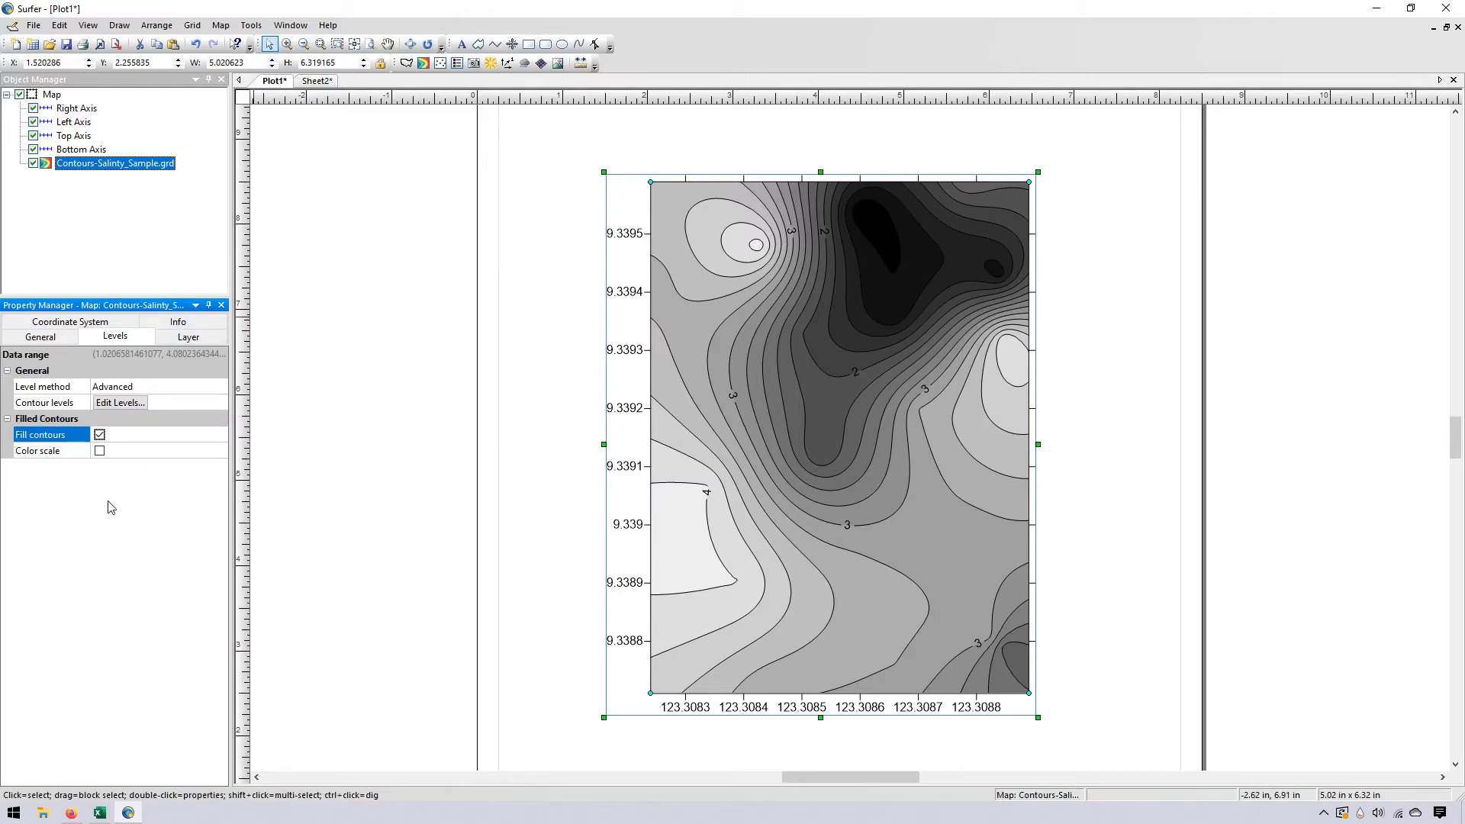
left_click(100, 451)
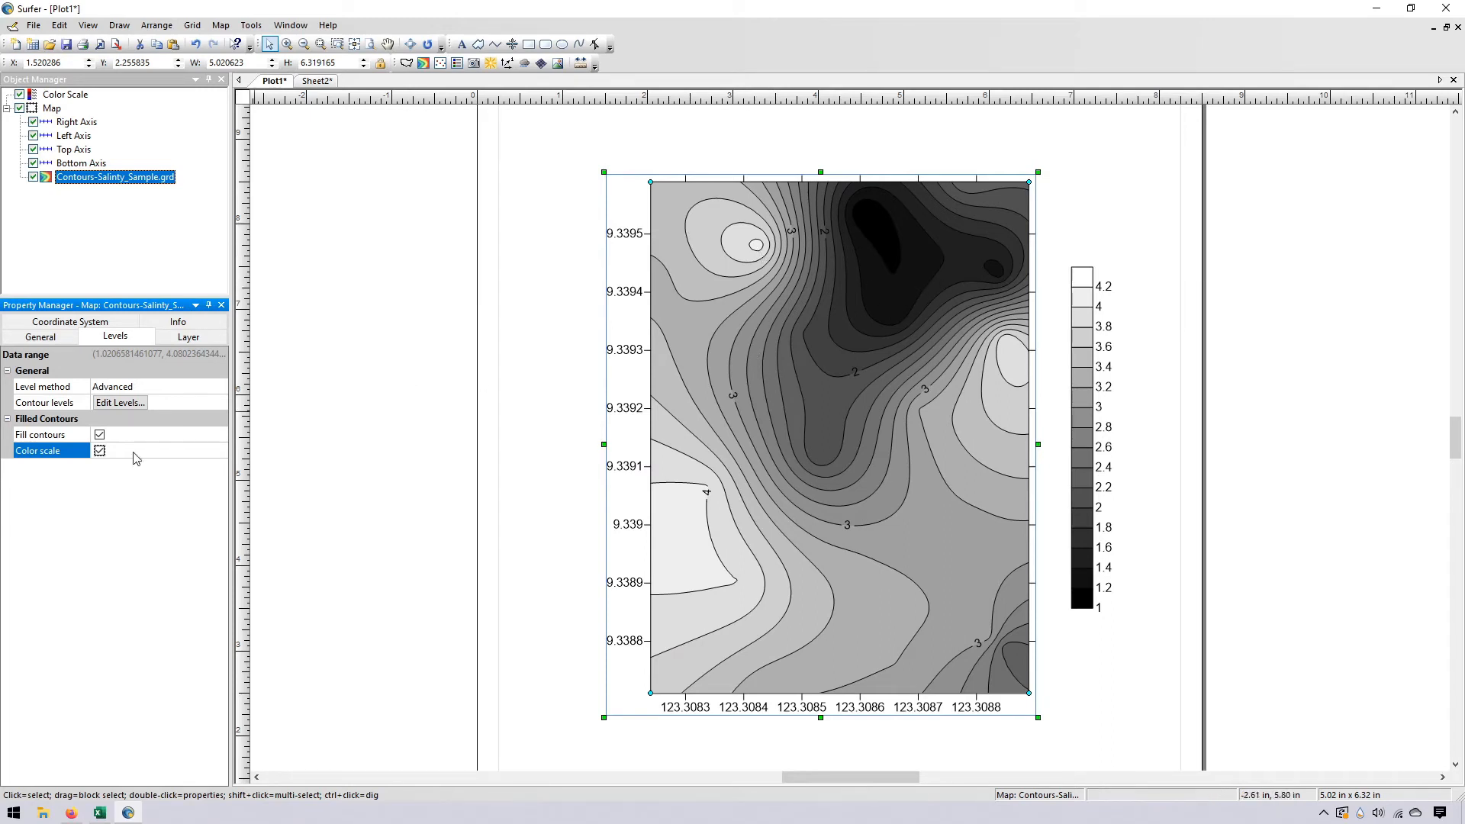
Open the foreground colormap for the fill of all contour levels in the level editor
left_click(132, 410)
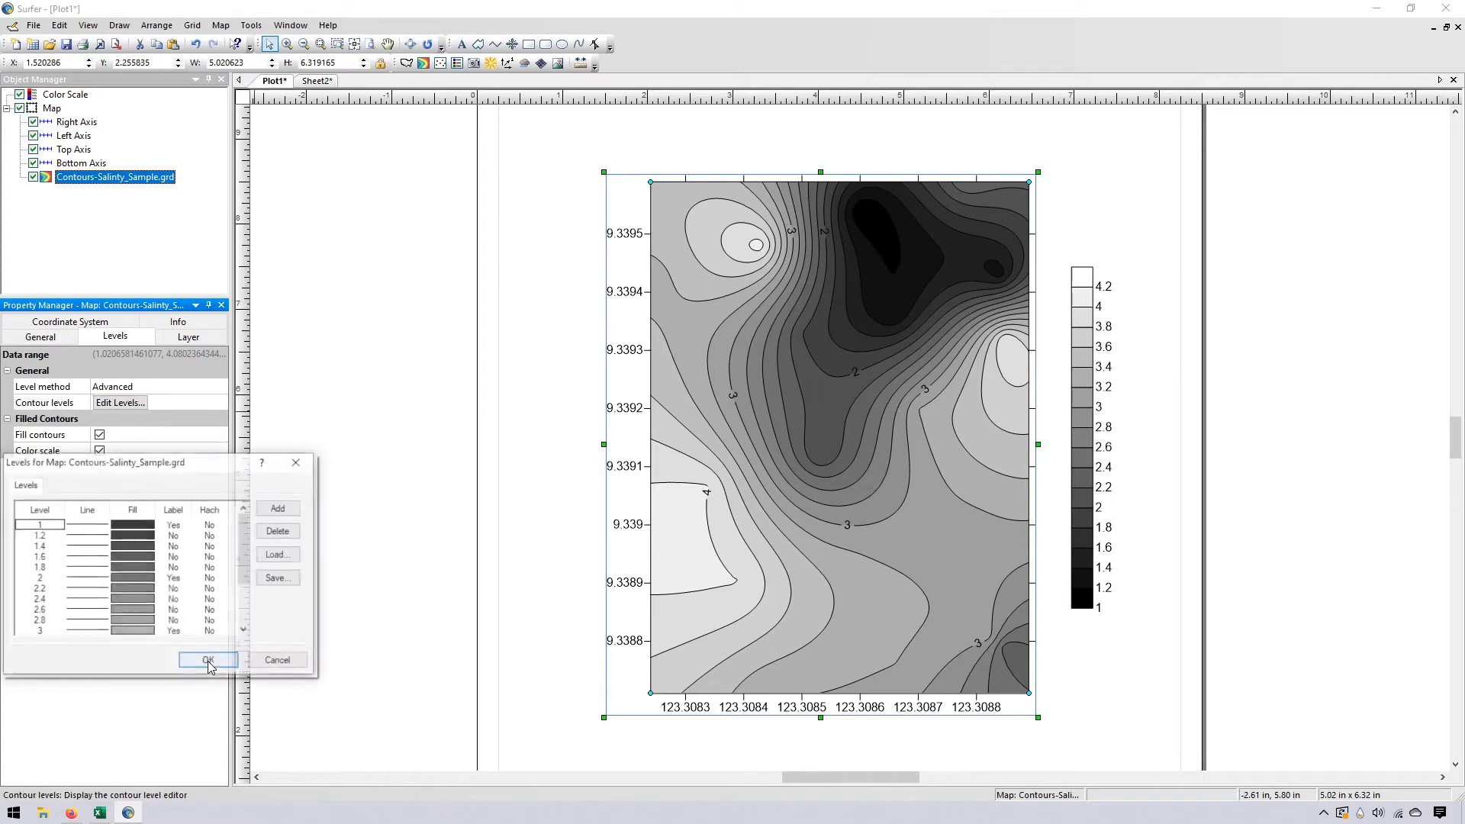
left_click_drag(200, 469, 832, 278)
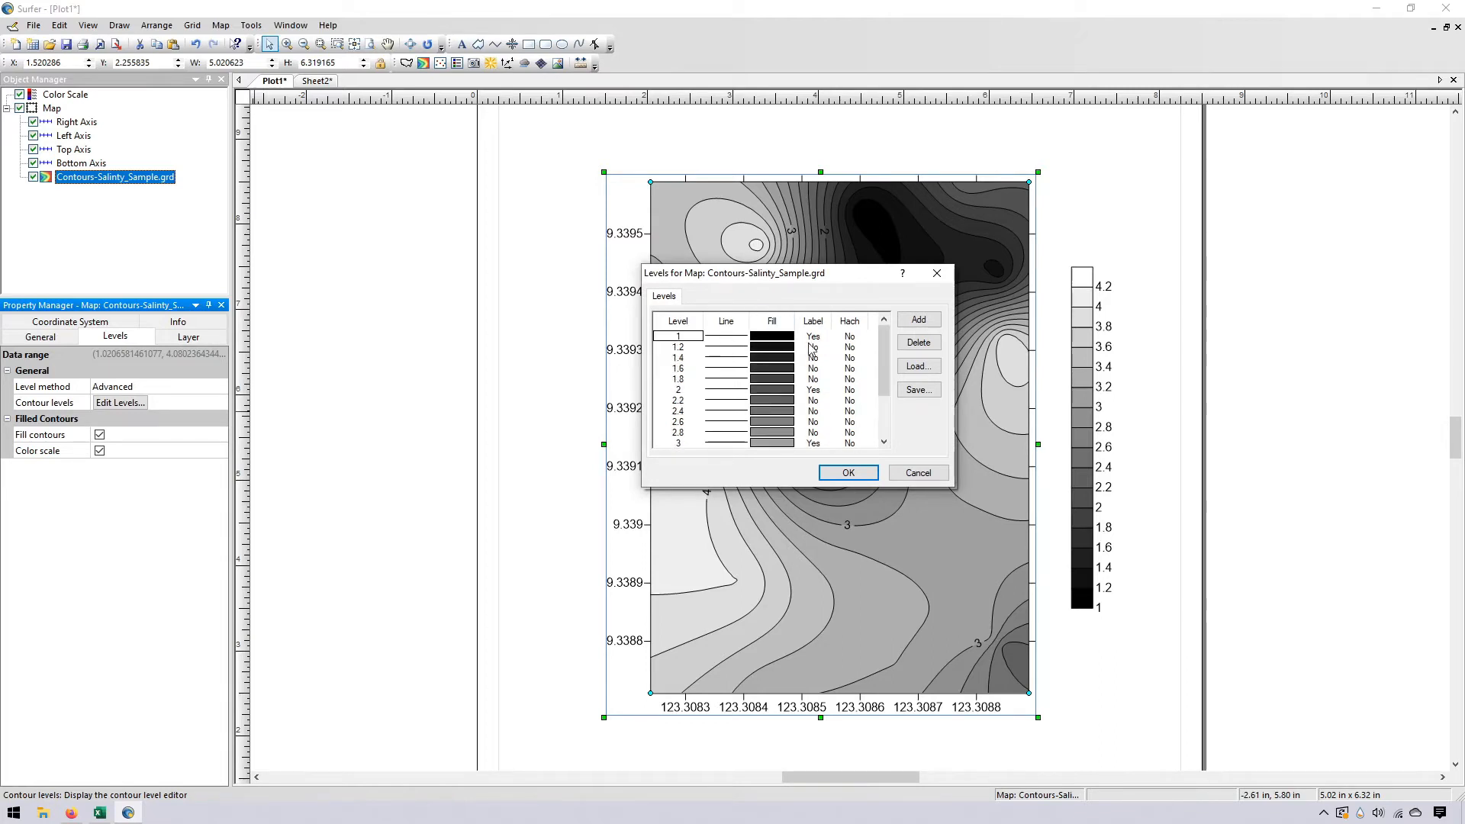
left_click(771, 359)
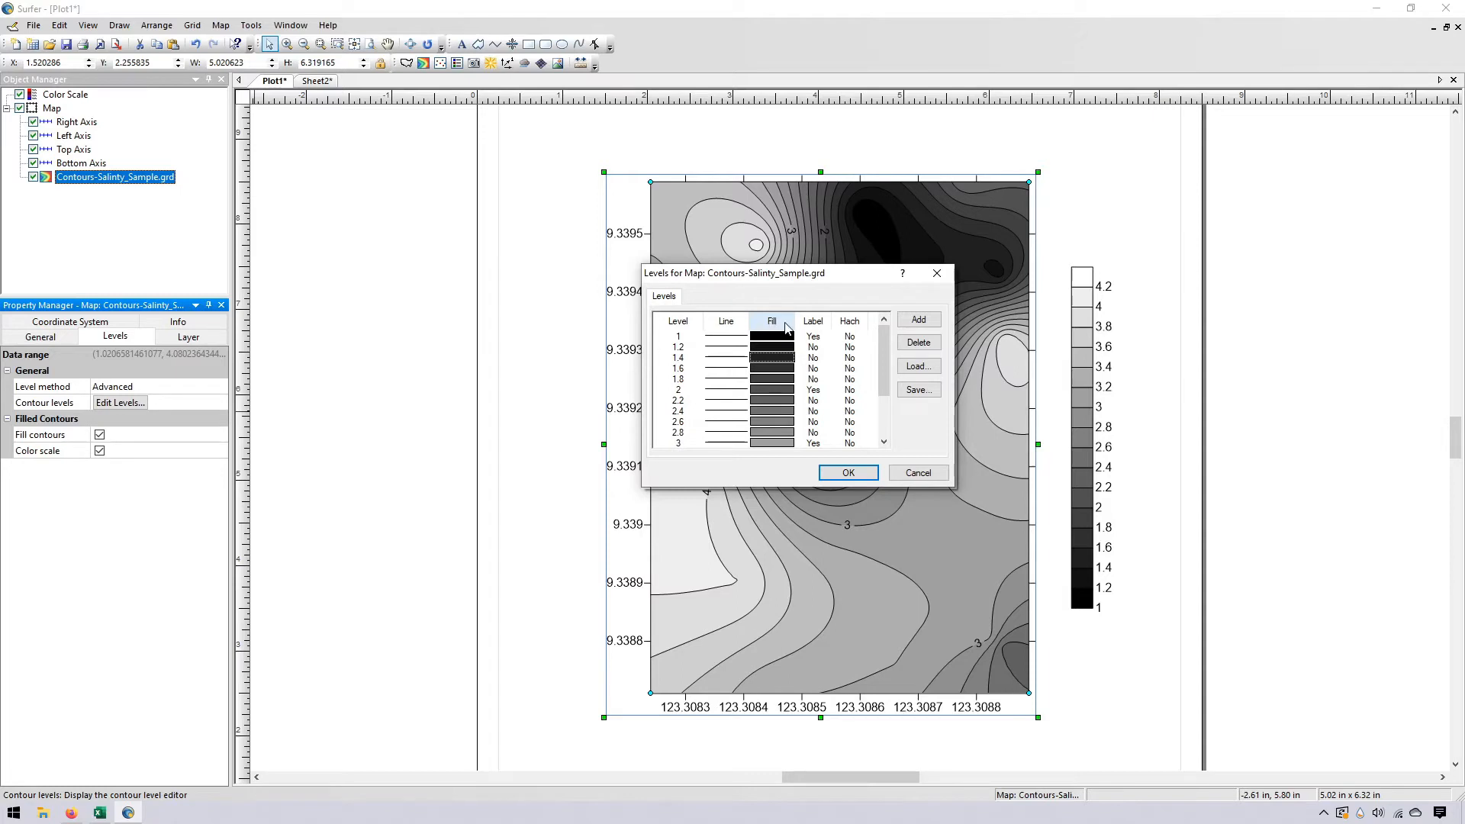
left_click(788, 328)
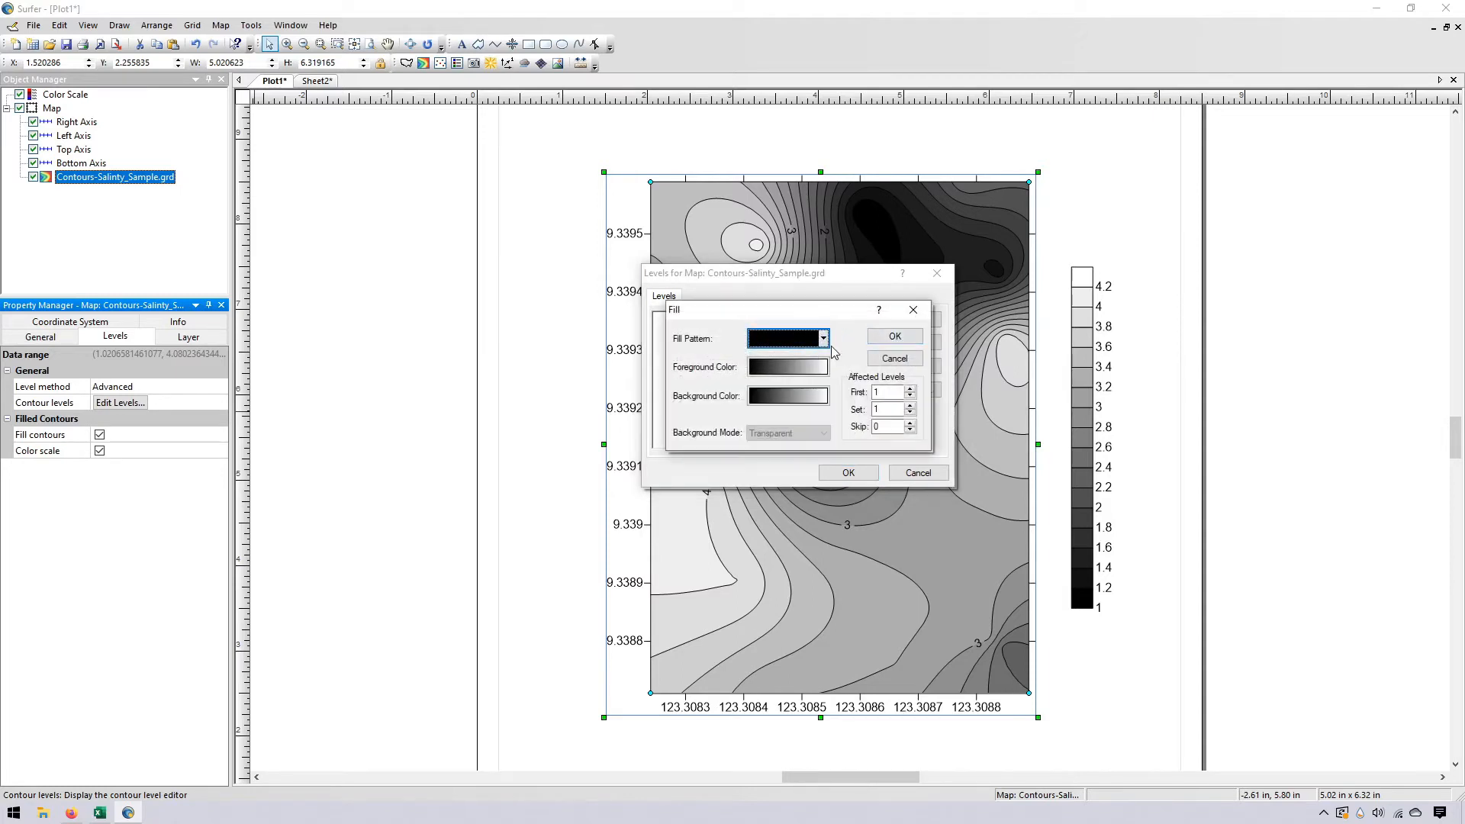
left_click(799, 371)
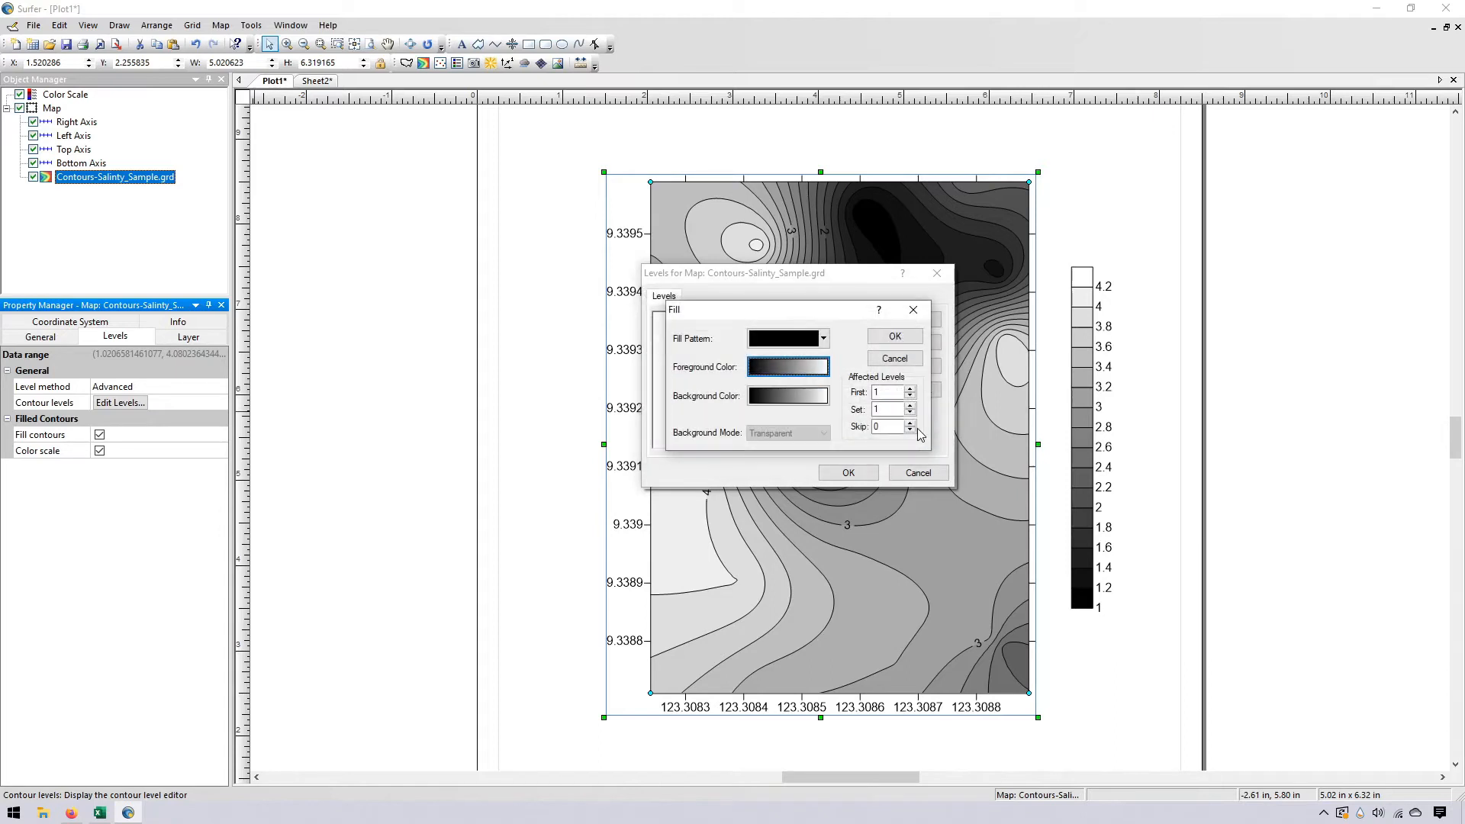
left_click(794, 366)
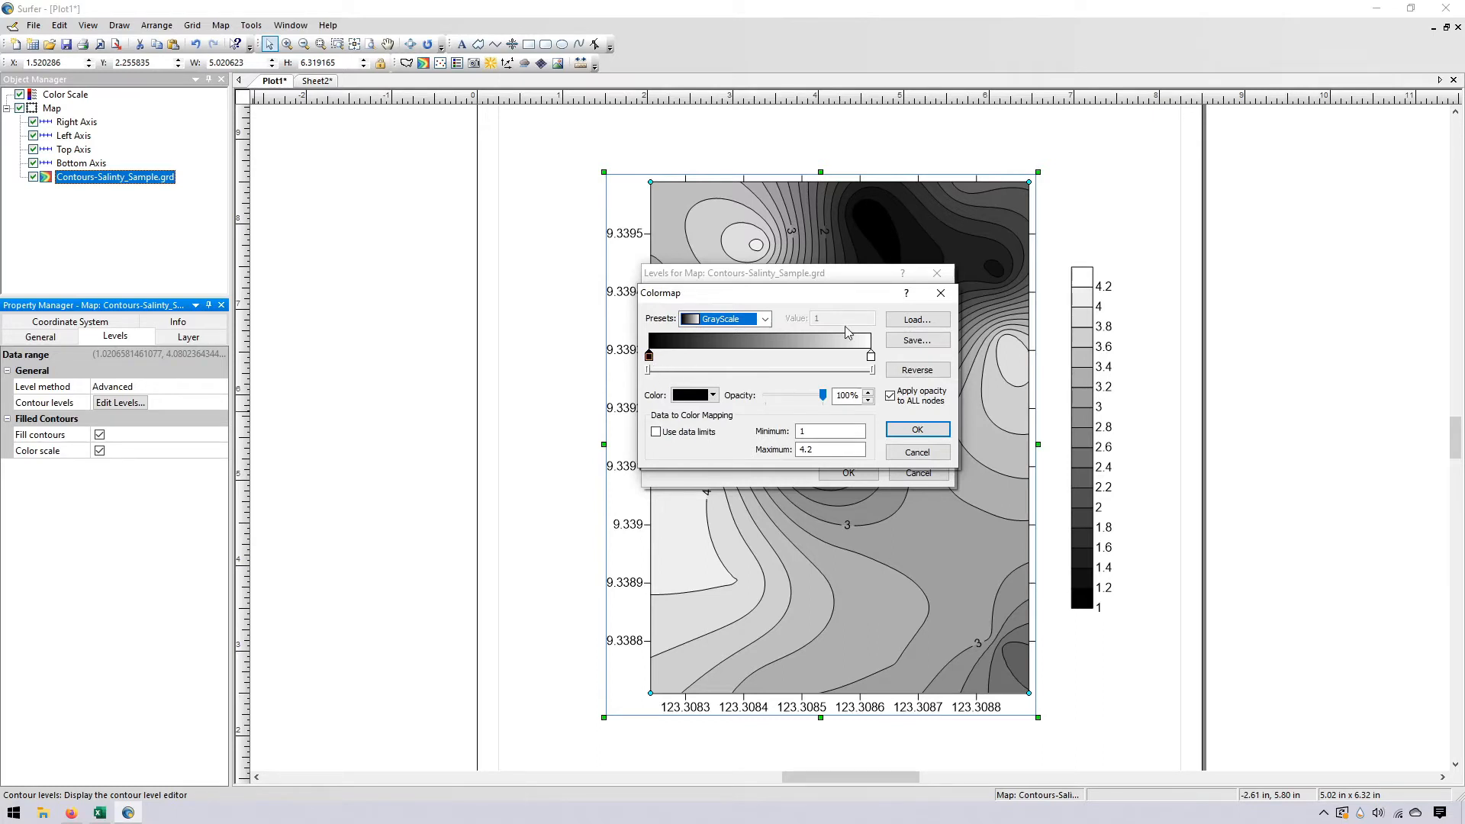
Set the color of the colormap's maximum node, at 4.2, to yellow
left_click(870, 357)
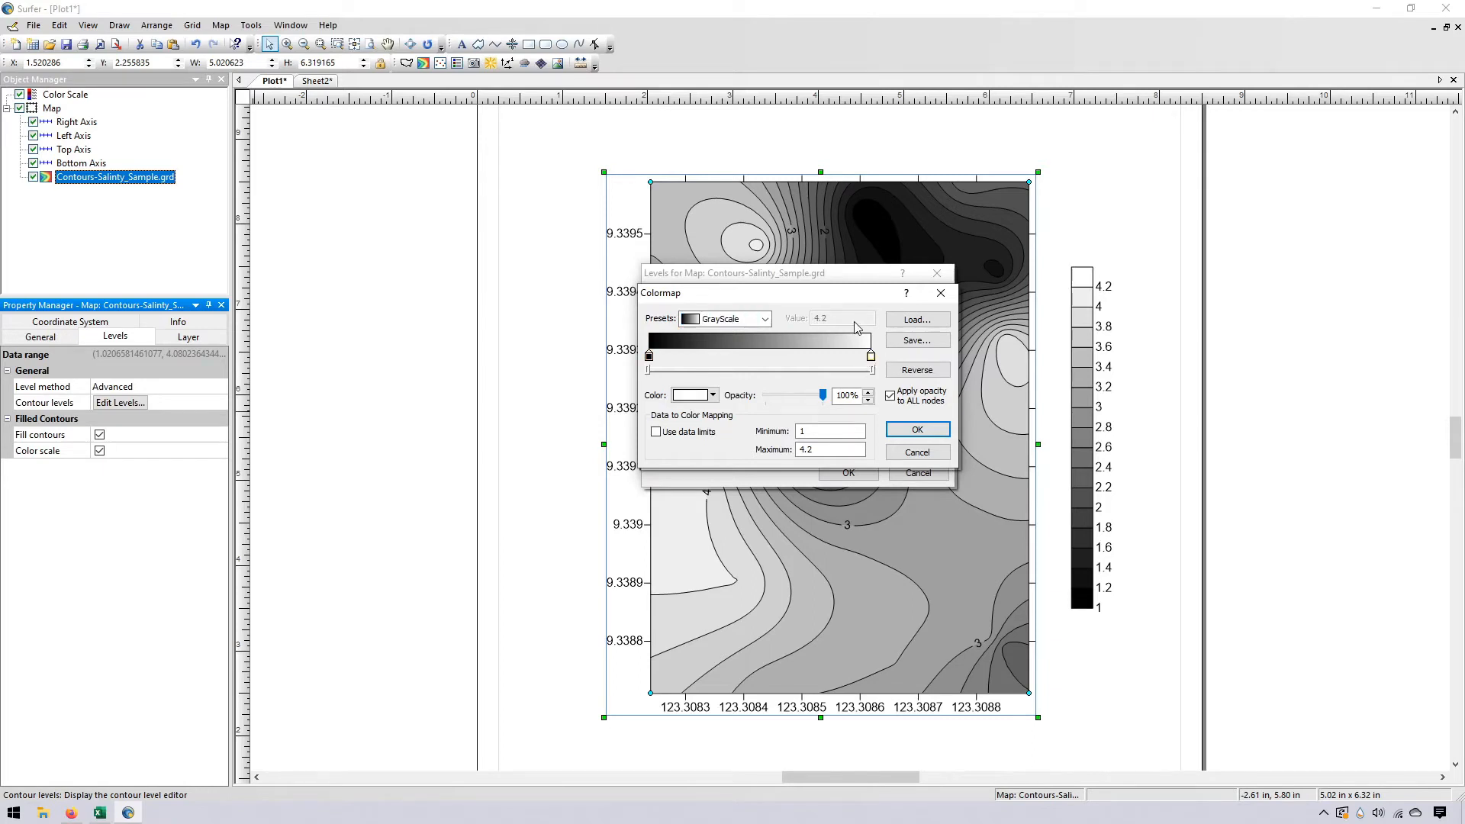
left_click(649, 357)
left_click(871, 358)
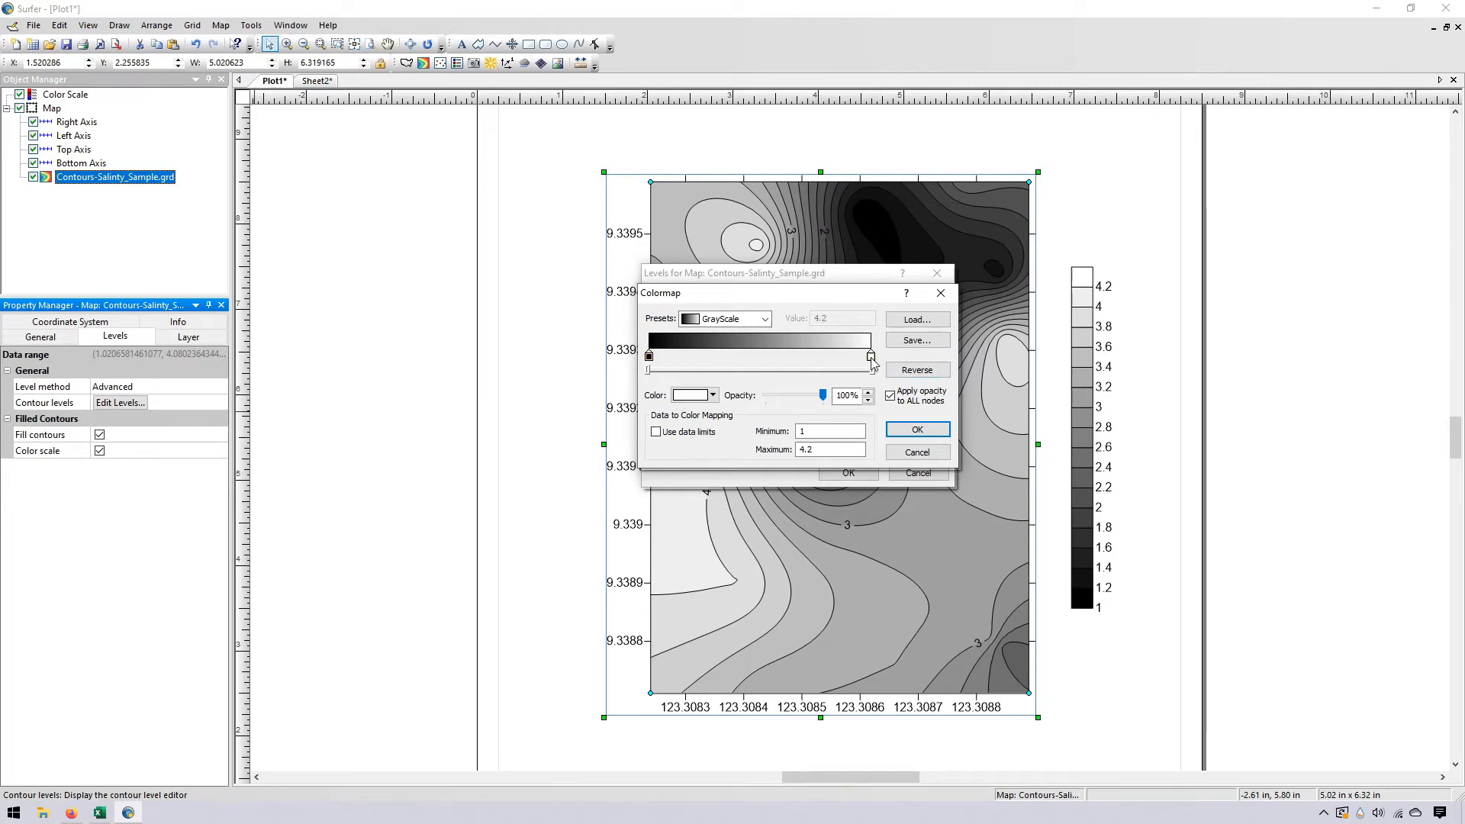
left_click(712, 396)
left_click(747, 438)
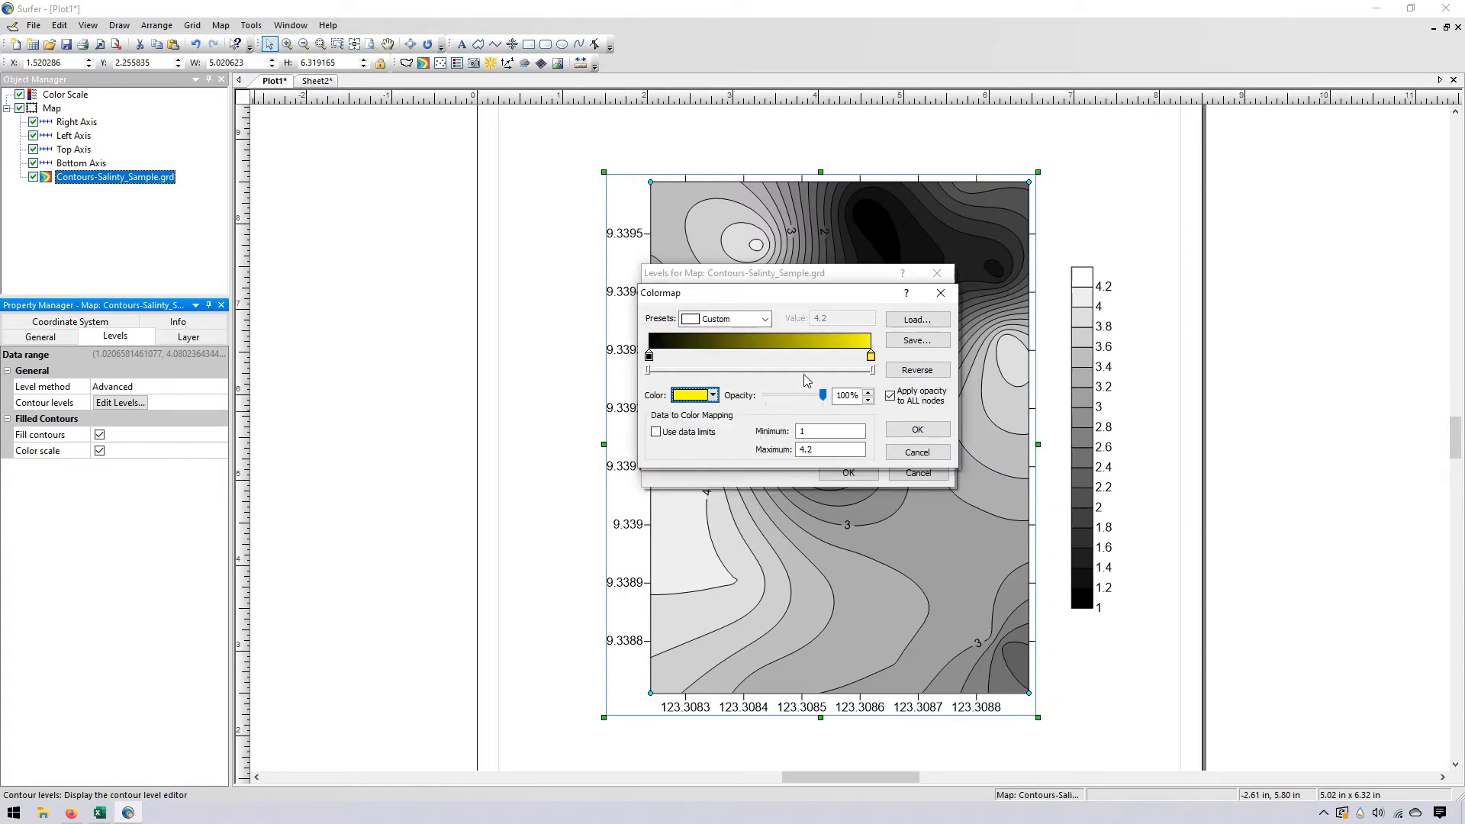
Set the color of the colormap's minimum node, at 1, to white
left_click(649, 358)
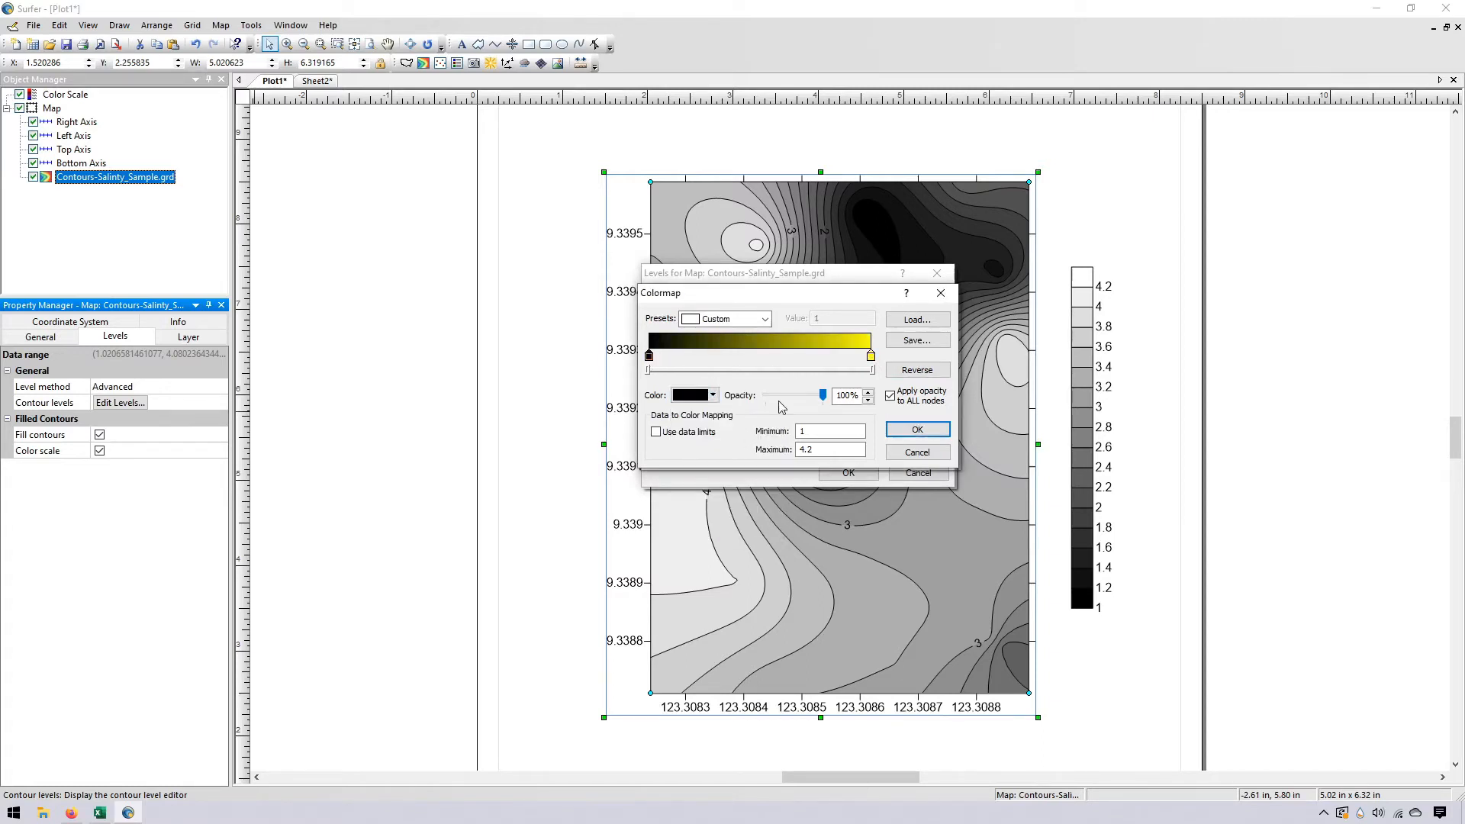
left_click(713, 396)
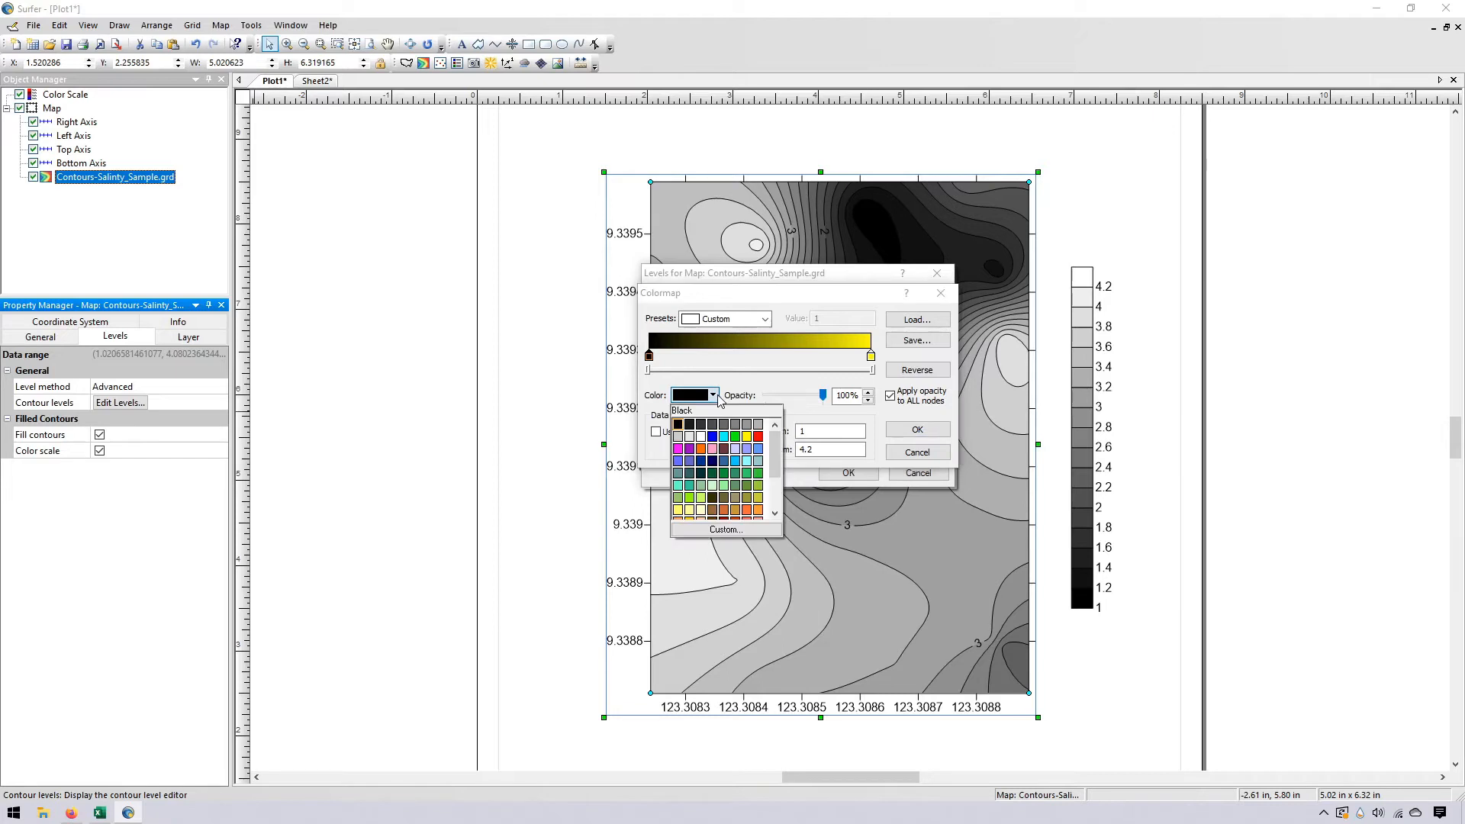
left_click(702, 437)
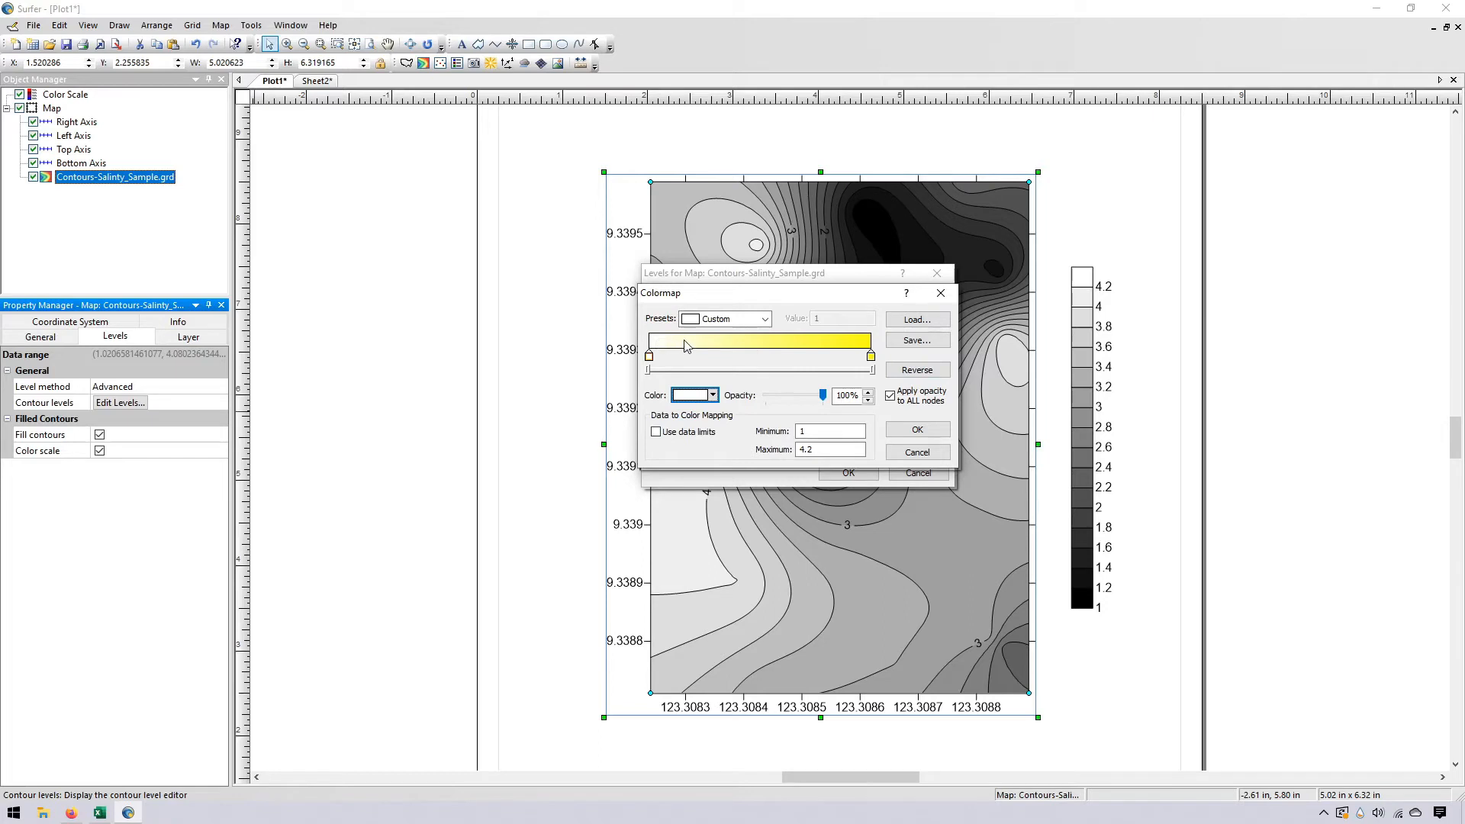
Add an intermediate node at about 2.73 to the colormap and set its color to brown
left_click(755, 356)
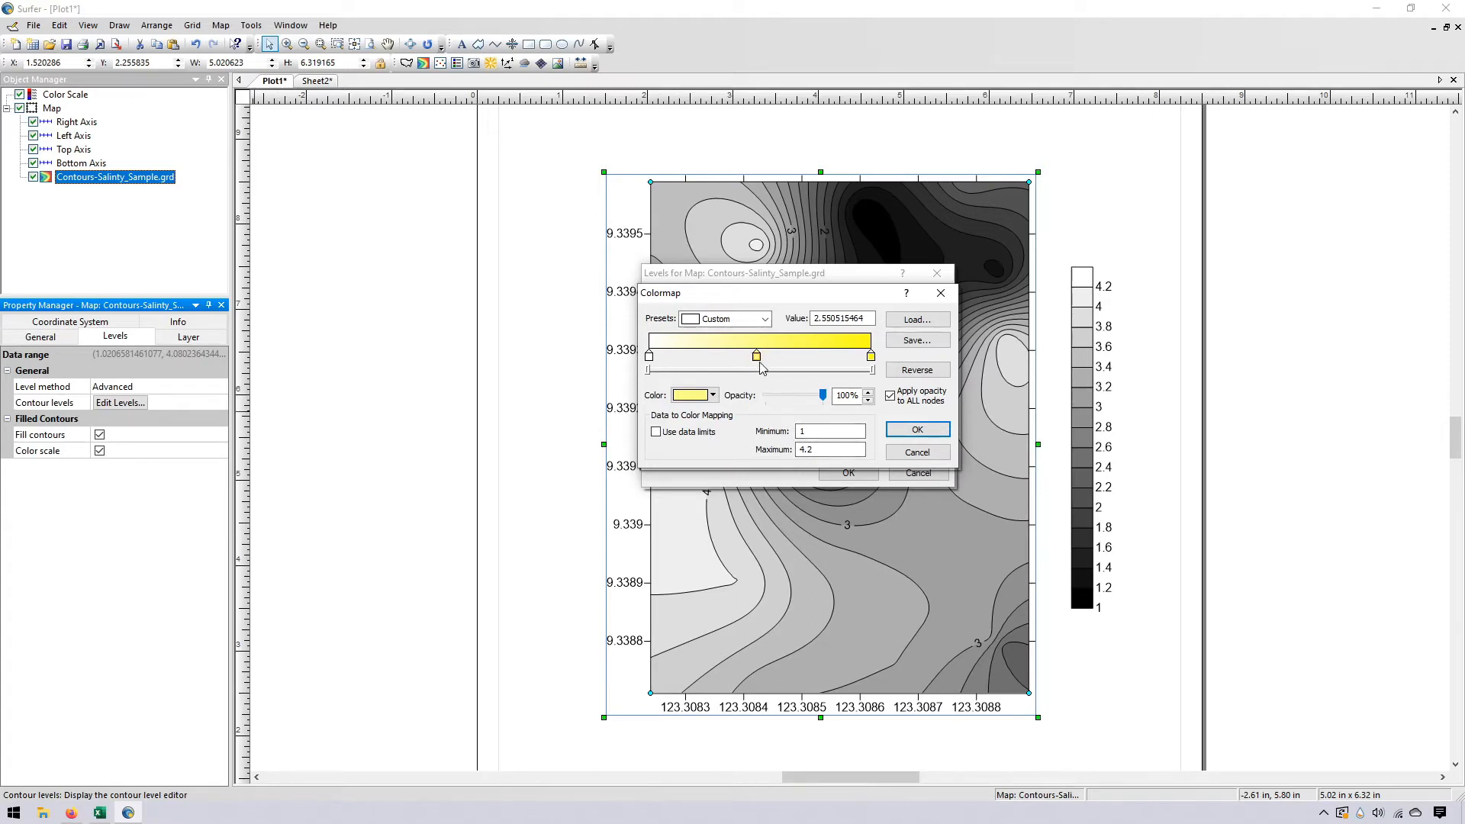
left_click_drag(757, 362, 764, 357)
key("Delete")
left_click_drag(768, 364, 771, 367)
left_click(714, 395)
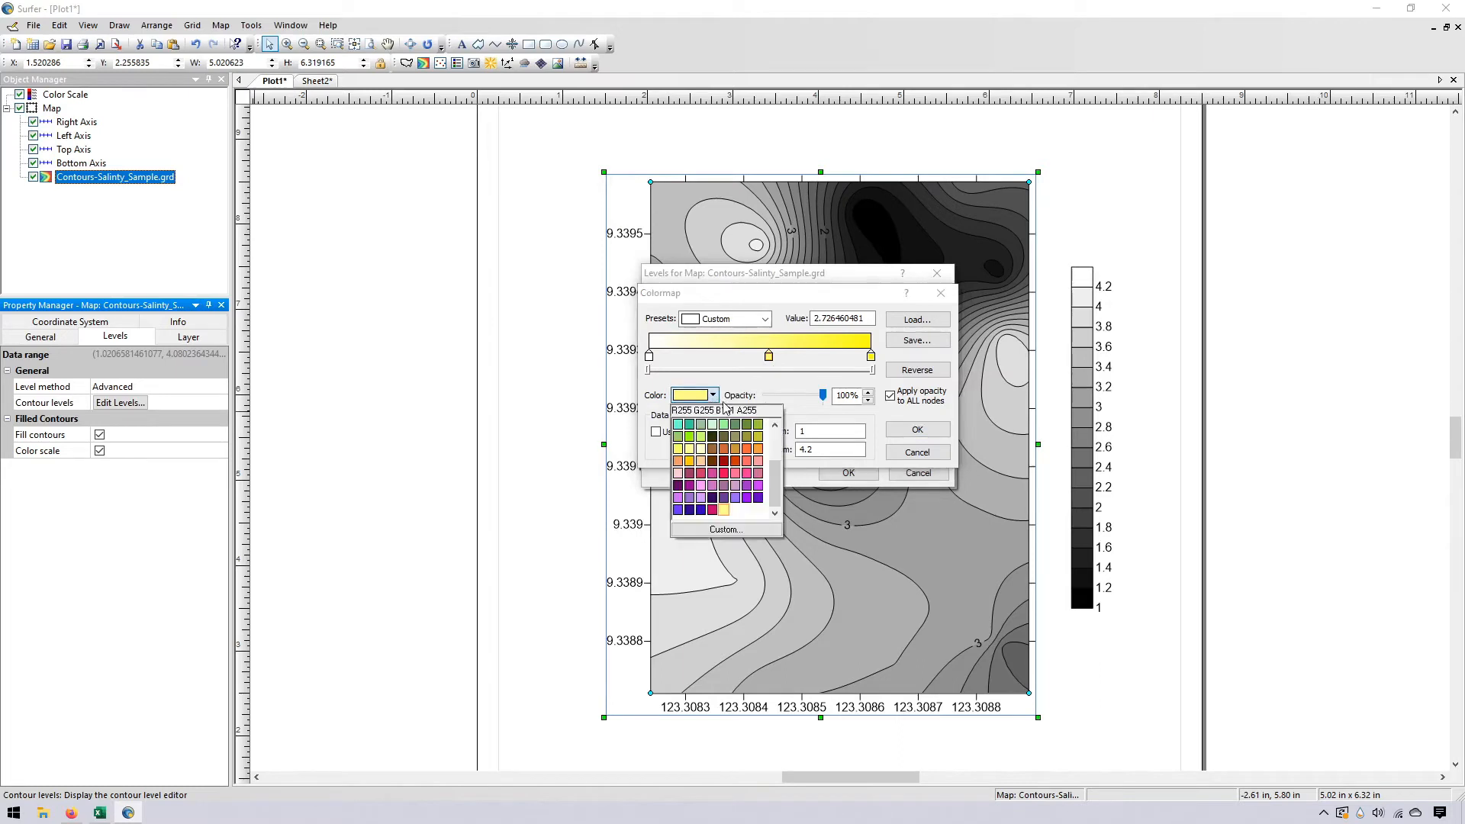
left_click(715, 449)
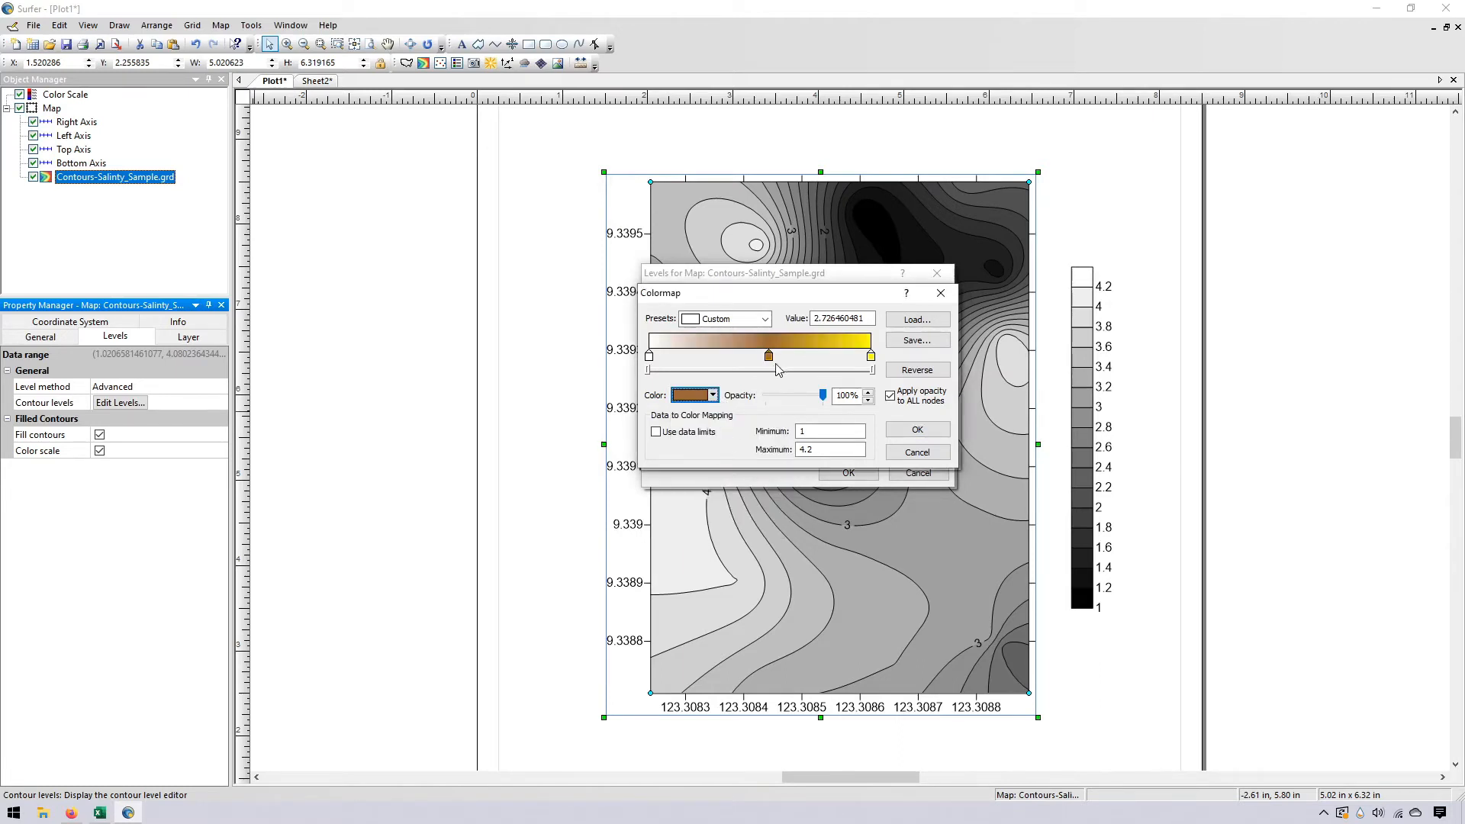
Add colormap nodes at about 3.52 and 1.80, and color the 1.80 node green
left_click(824, 356)
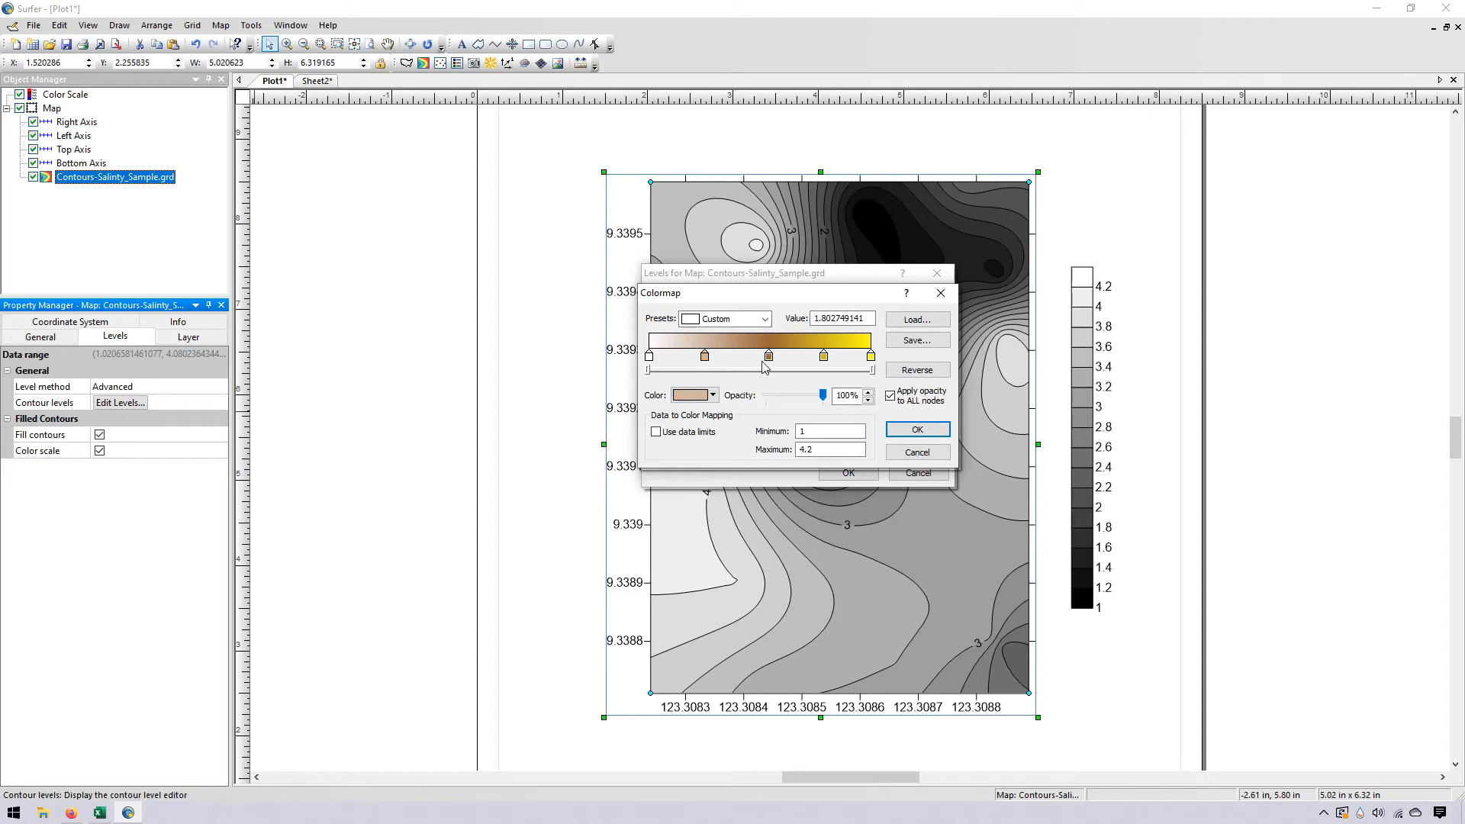
left_click(716, 396)
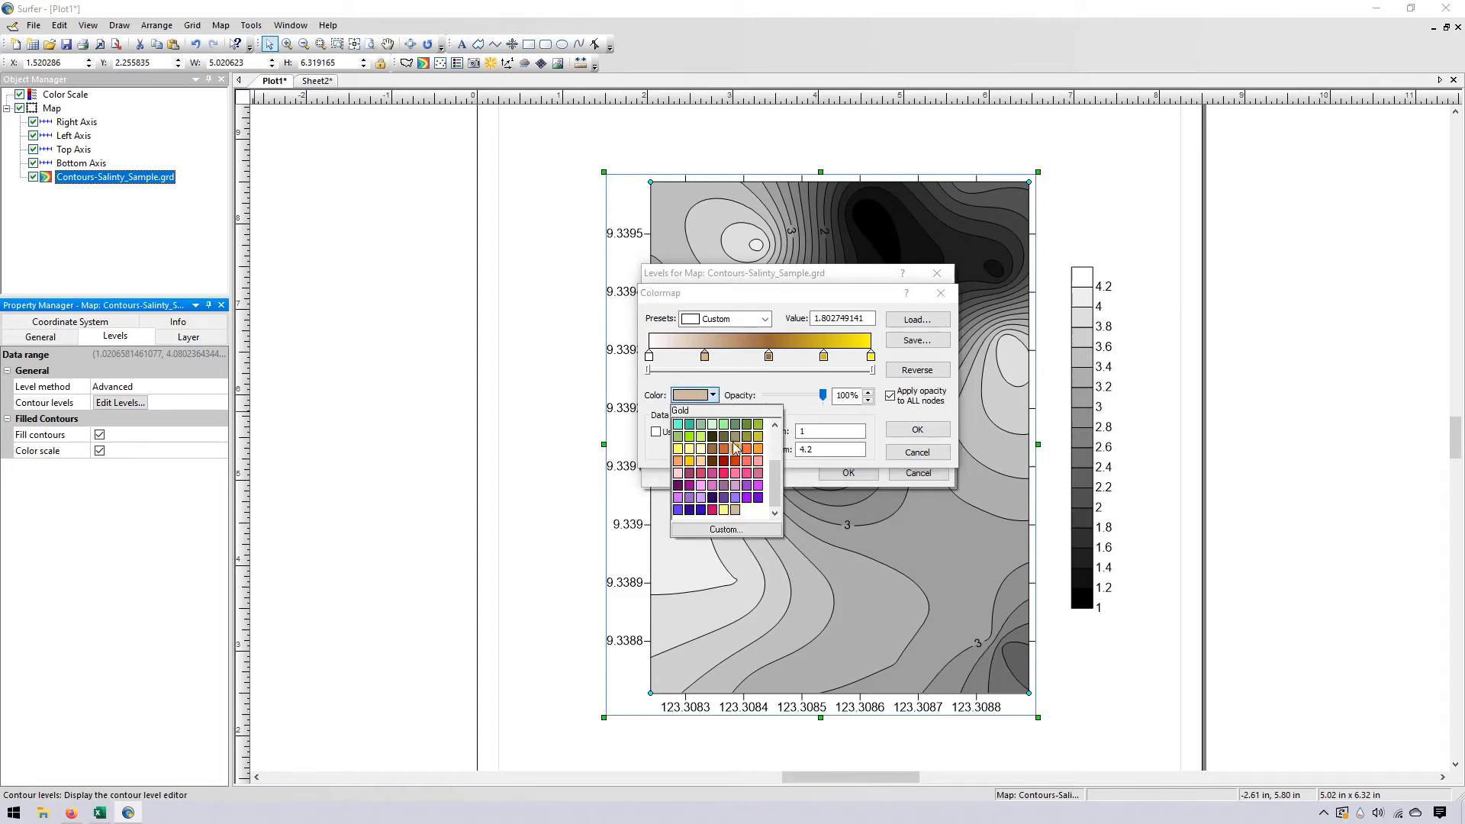
left_click(735, 425)
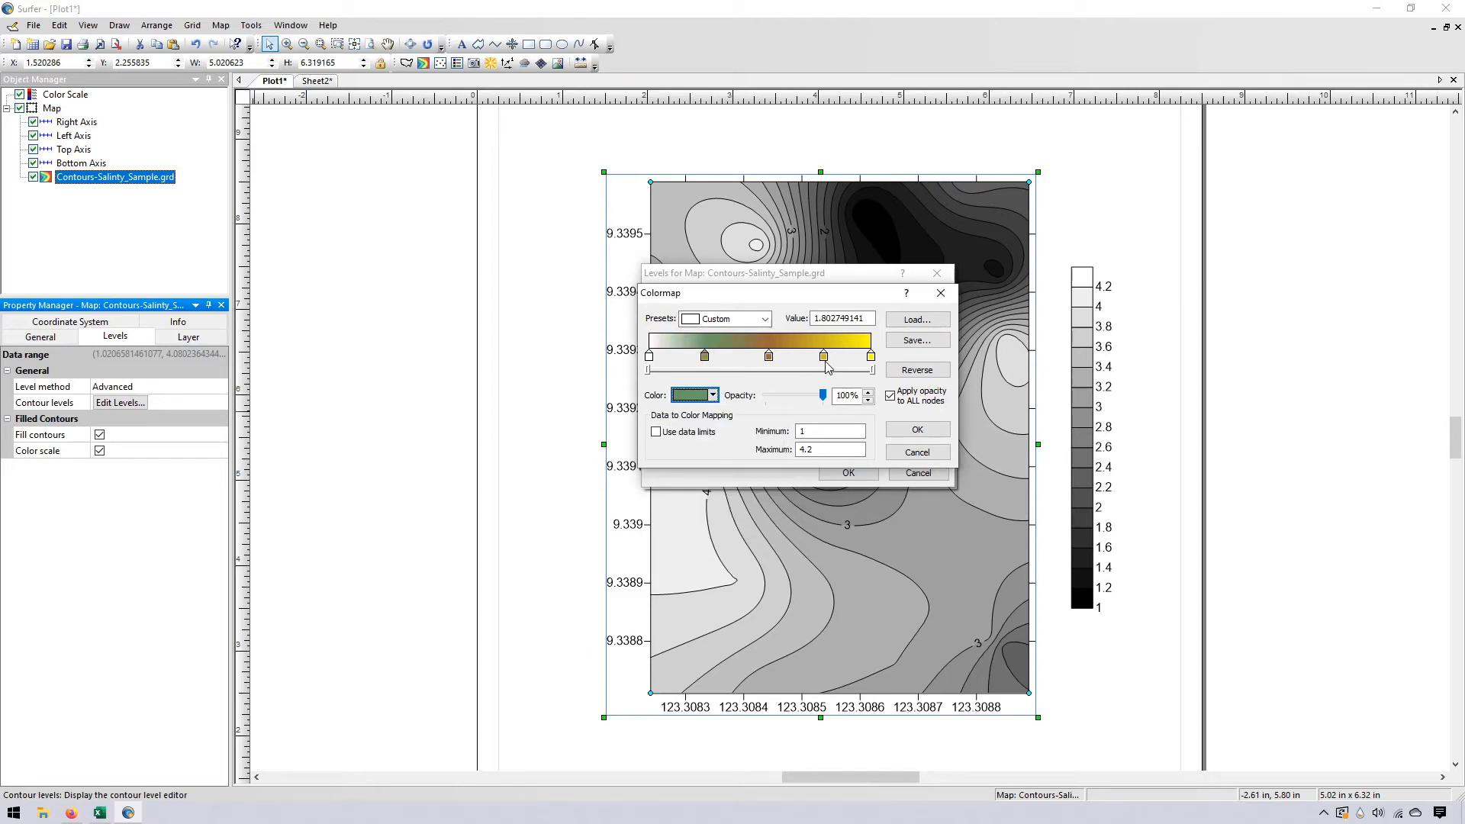
Color the colormap node at about 3.52 pink and apply the multicolor fill to the contour map
left_click(824, 357)
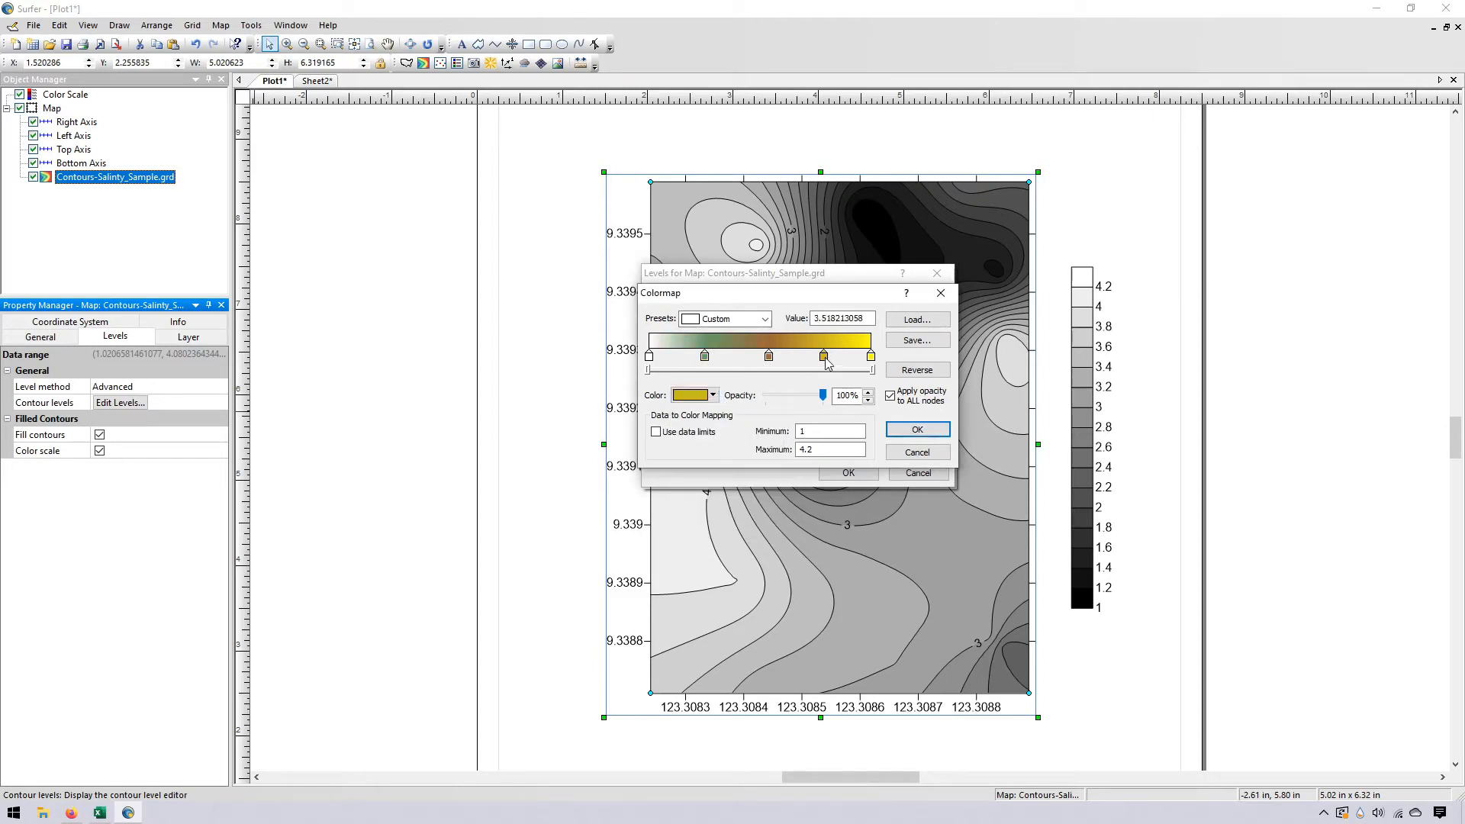
left_click(715, 395)
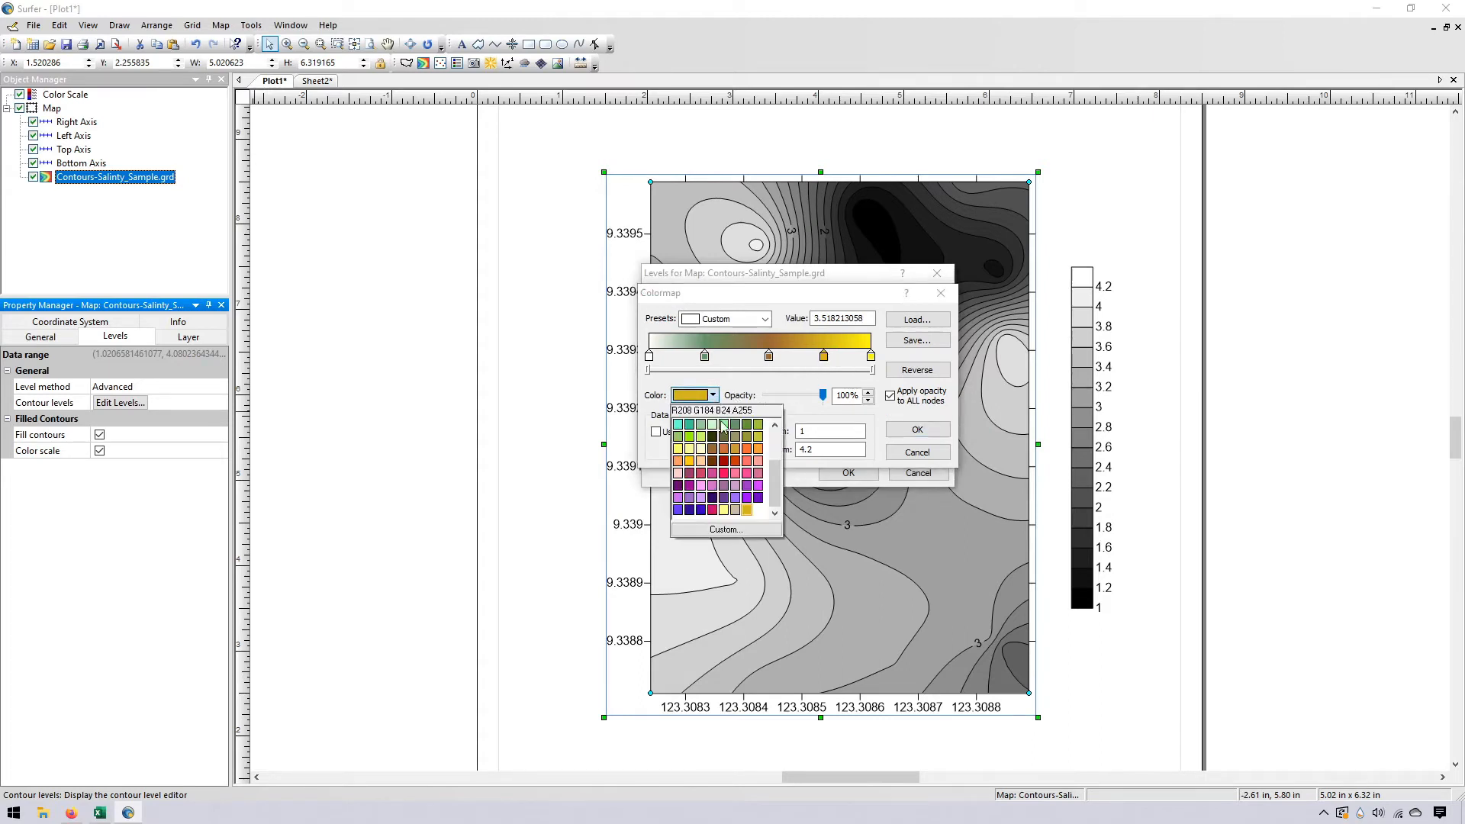
left_click(747, 473)
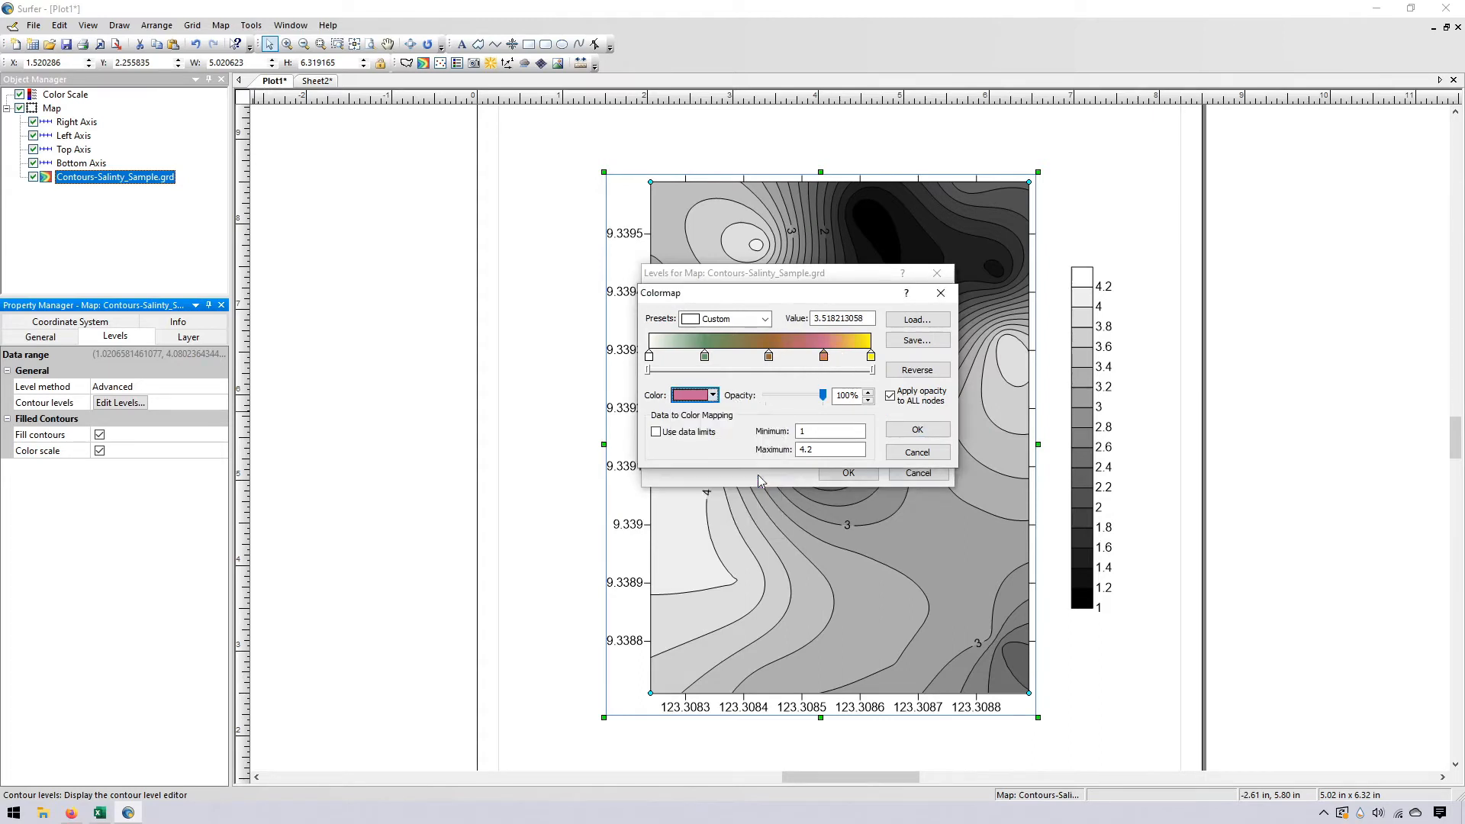
left_click(916, 432)
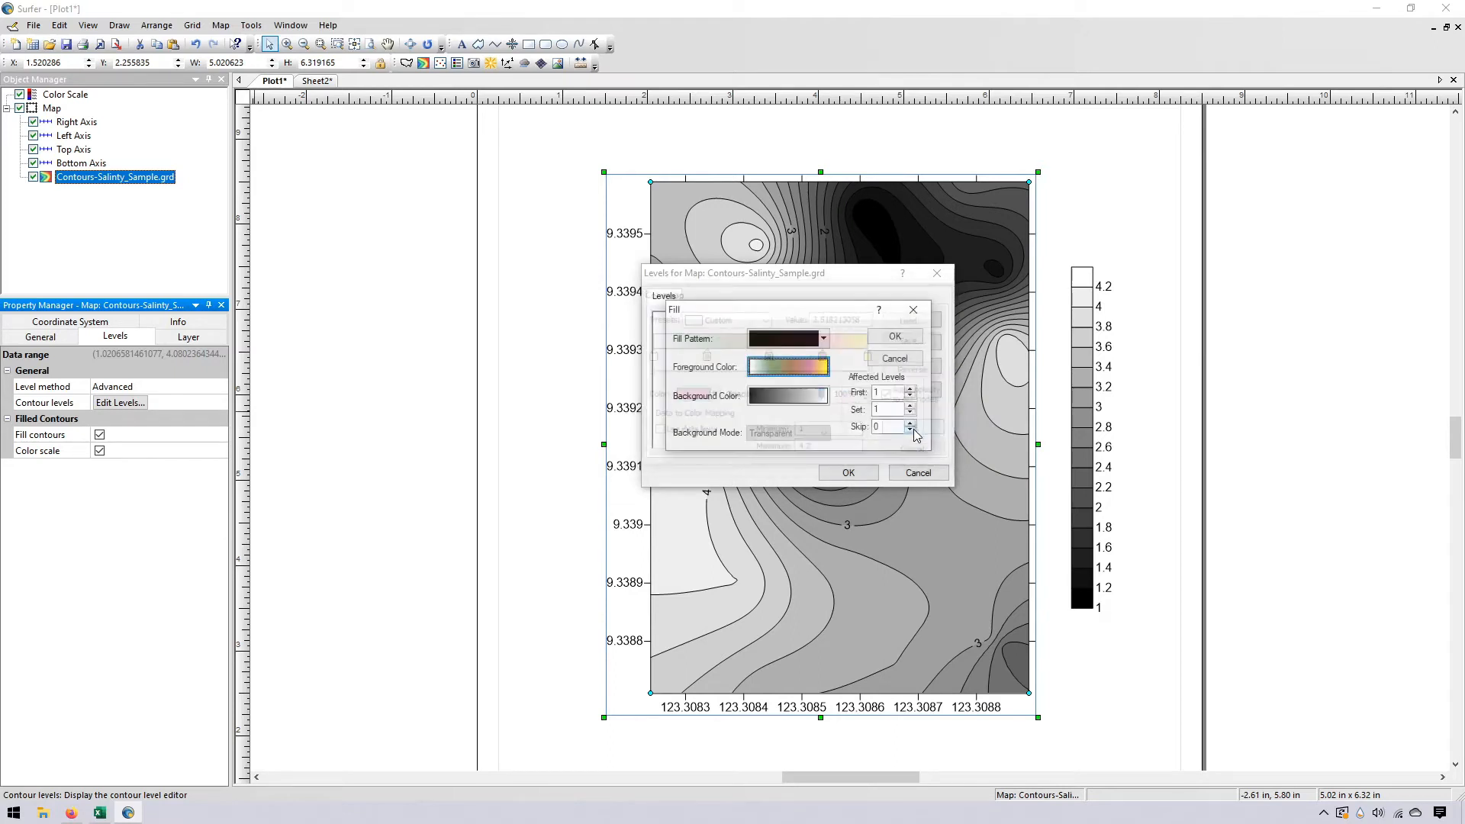
left_click(905, 343)
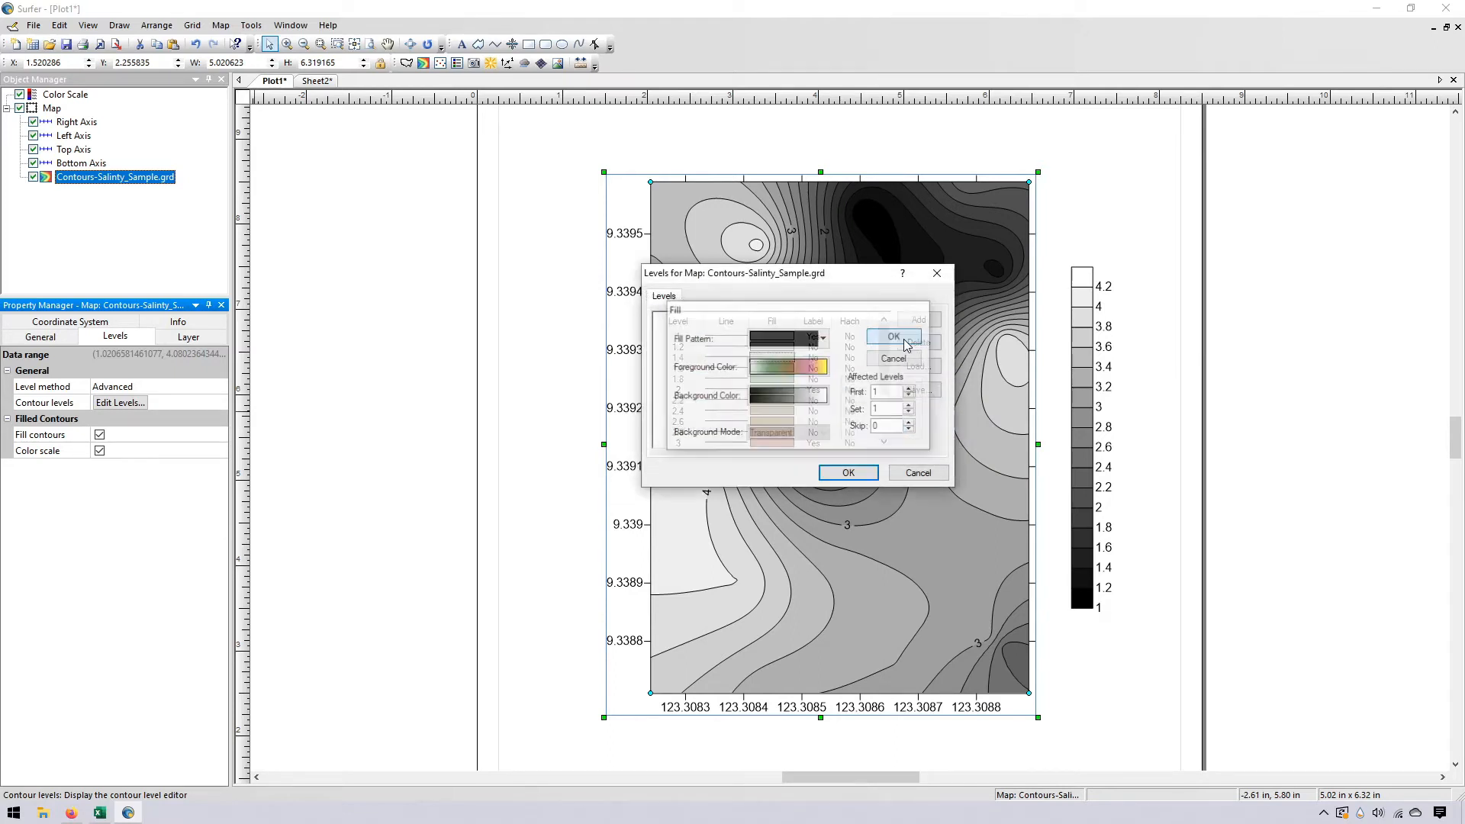
left_click(848, 473)
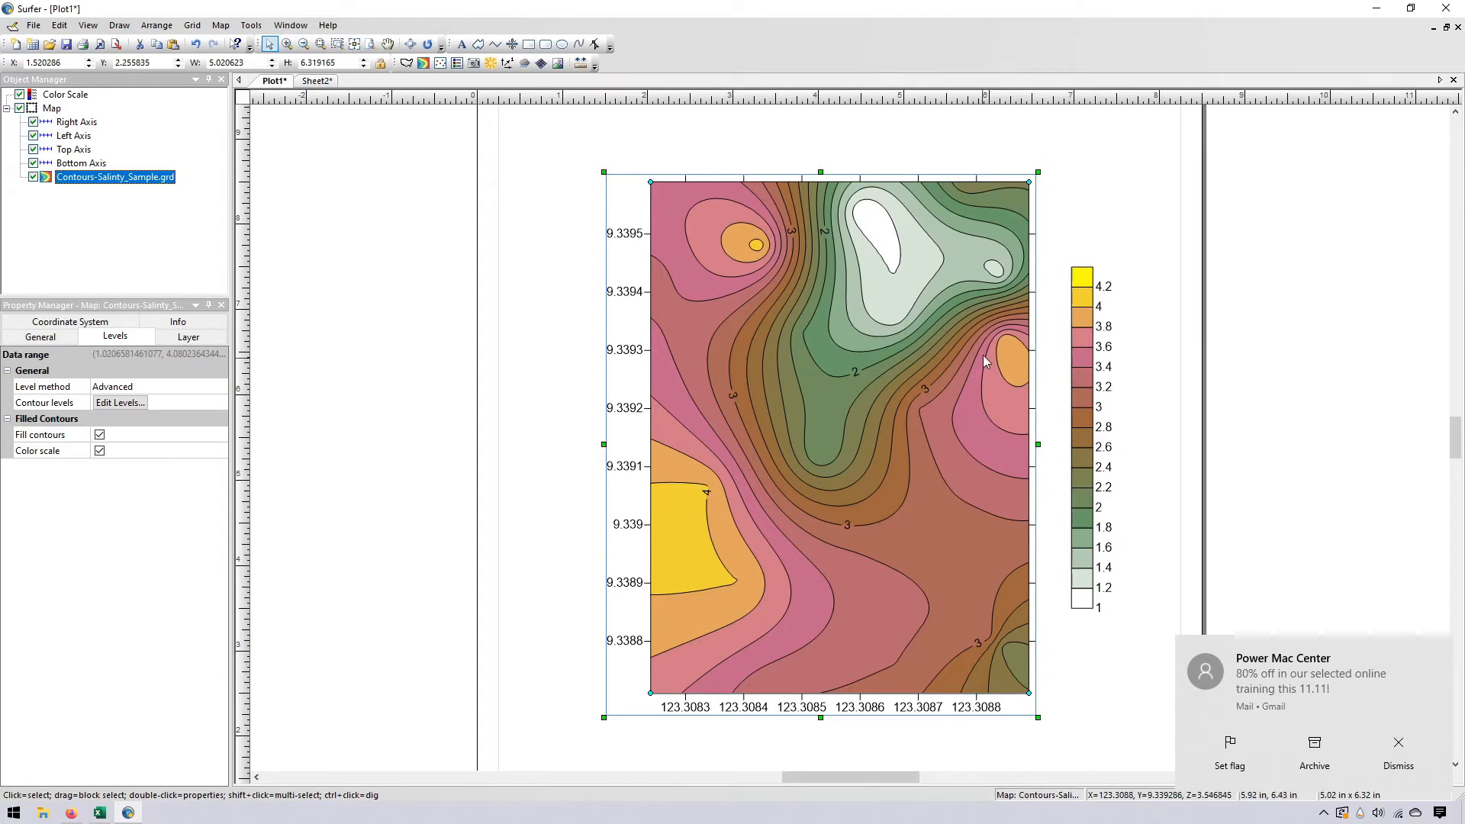
Delete the green, brown and pink intermediate nodes from the contour fill's foreground colormap and apply the white-to-yellow gradient
left_click(121, 402)
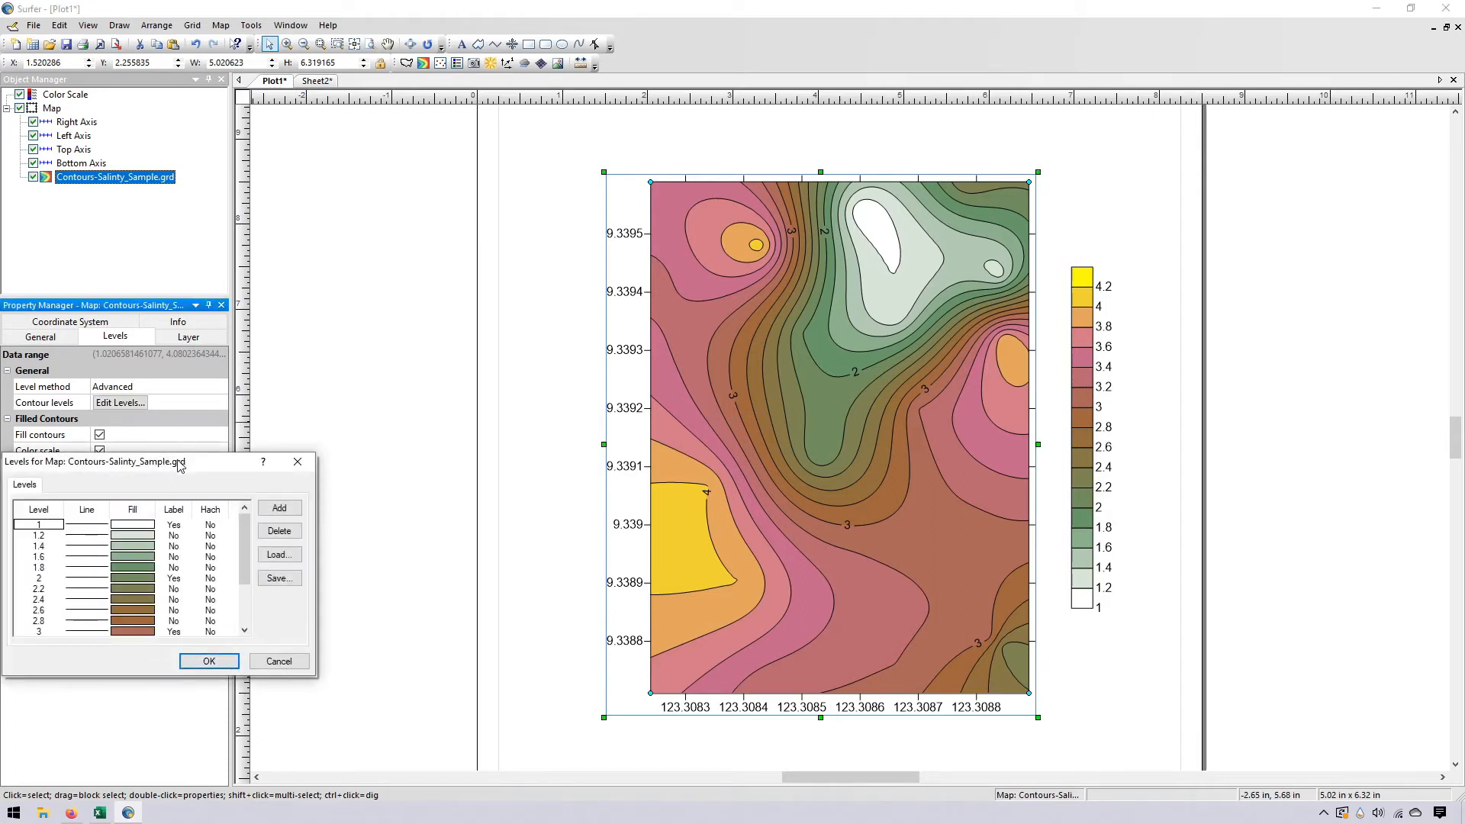
left_click_drag(168, 462, 617, 389)
left_click(580, 436)
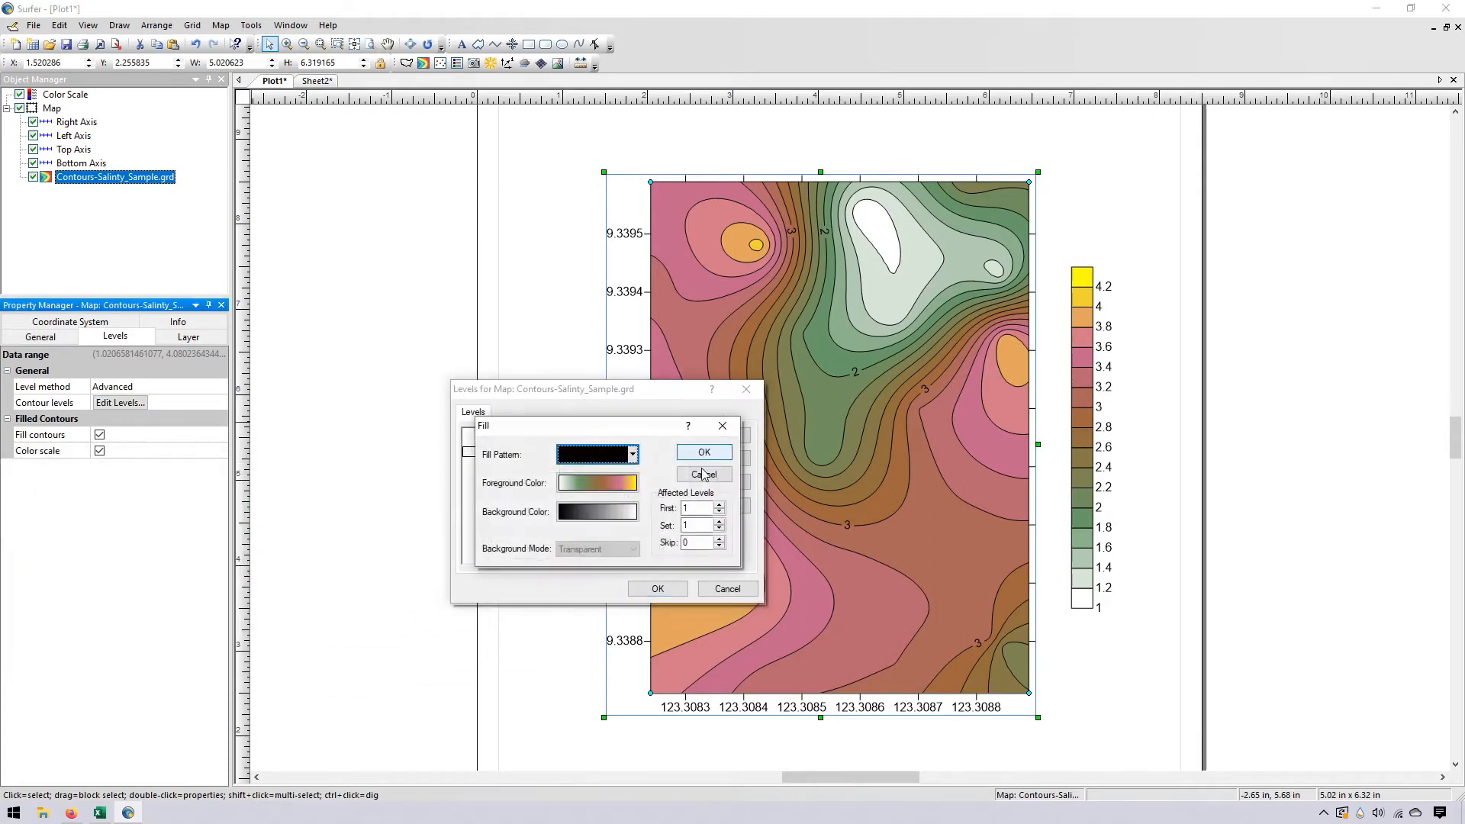
left_click(598, 482)
left_click(514, 473)
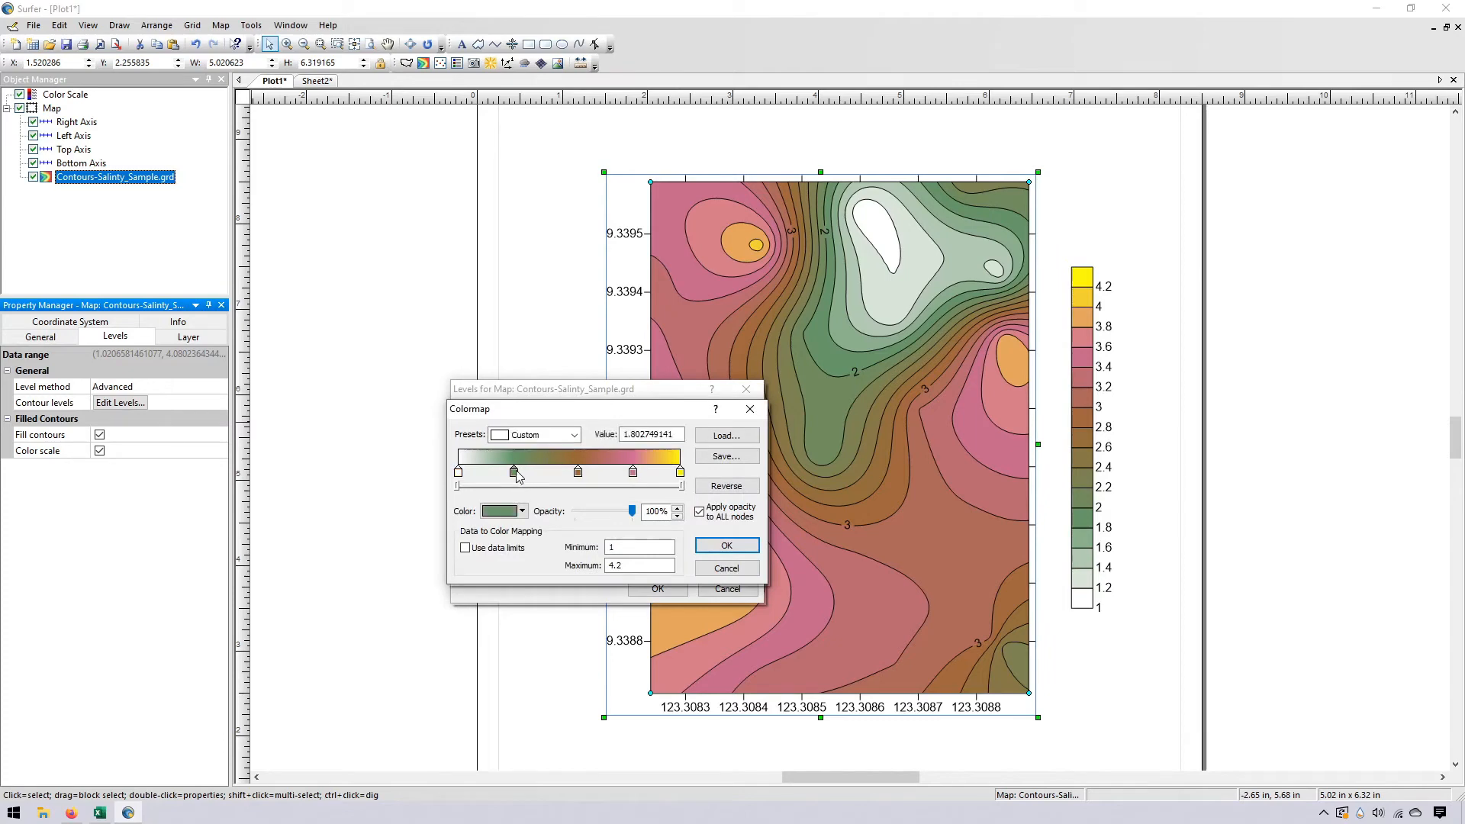
key("Delete")
key("Delete")
key("Delete")
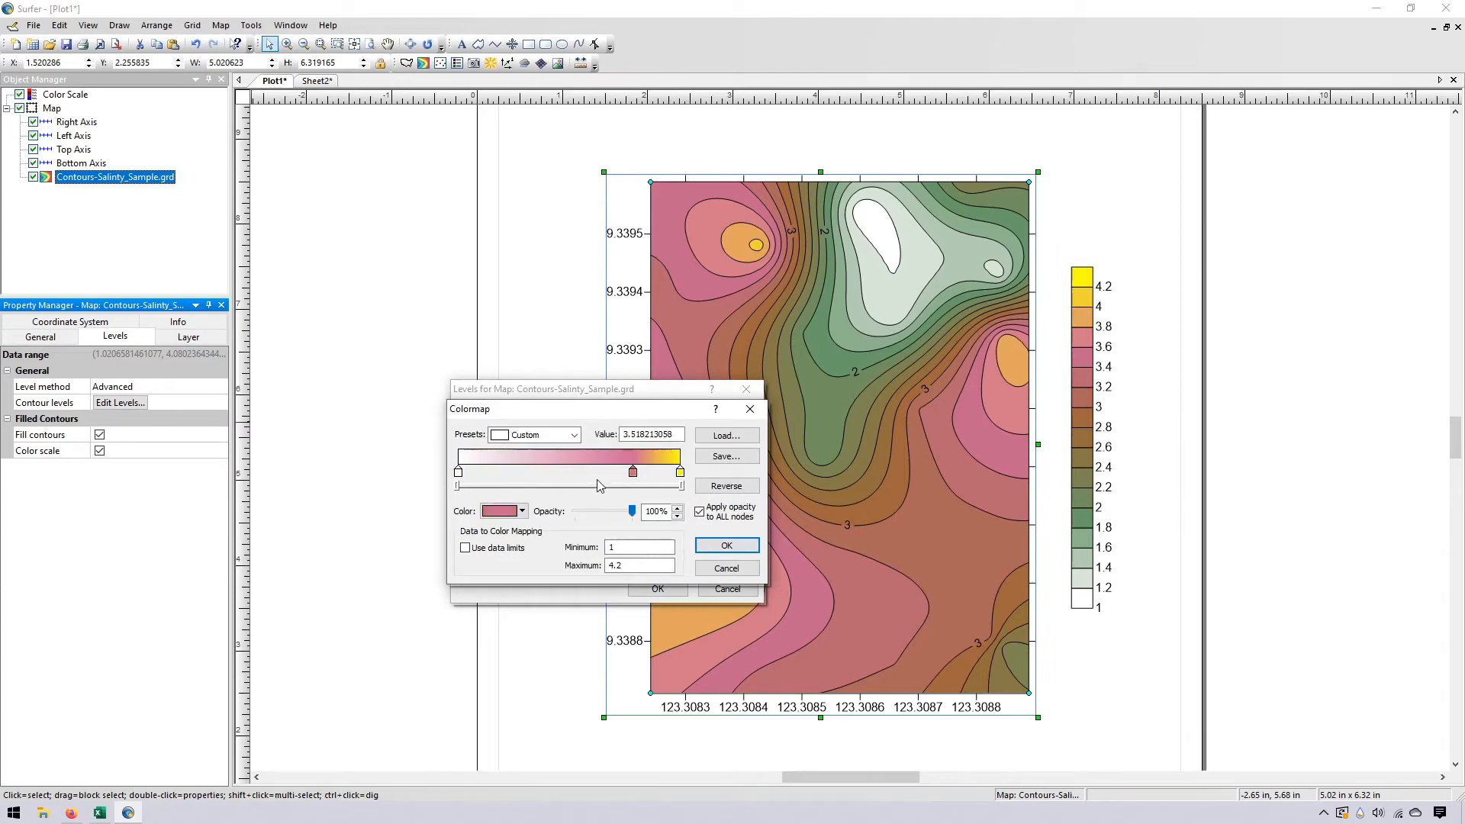
left_click(727, 546)
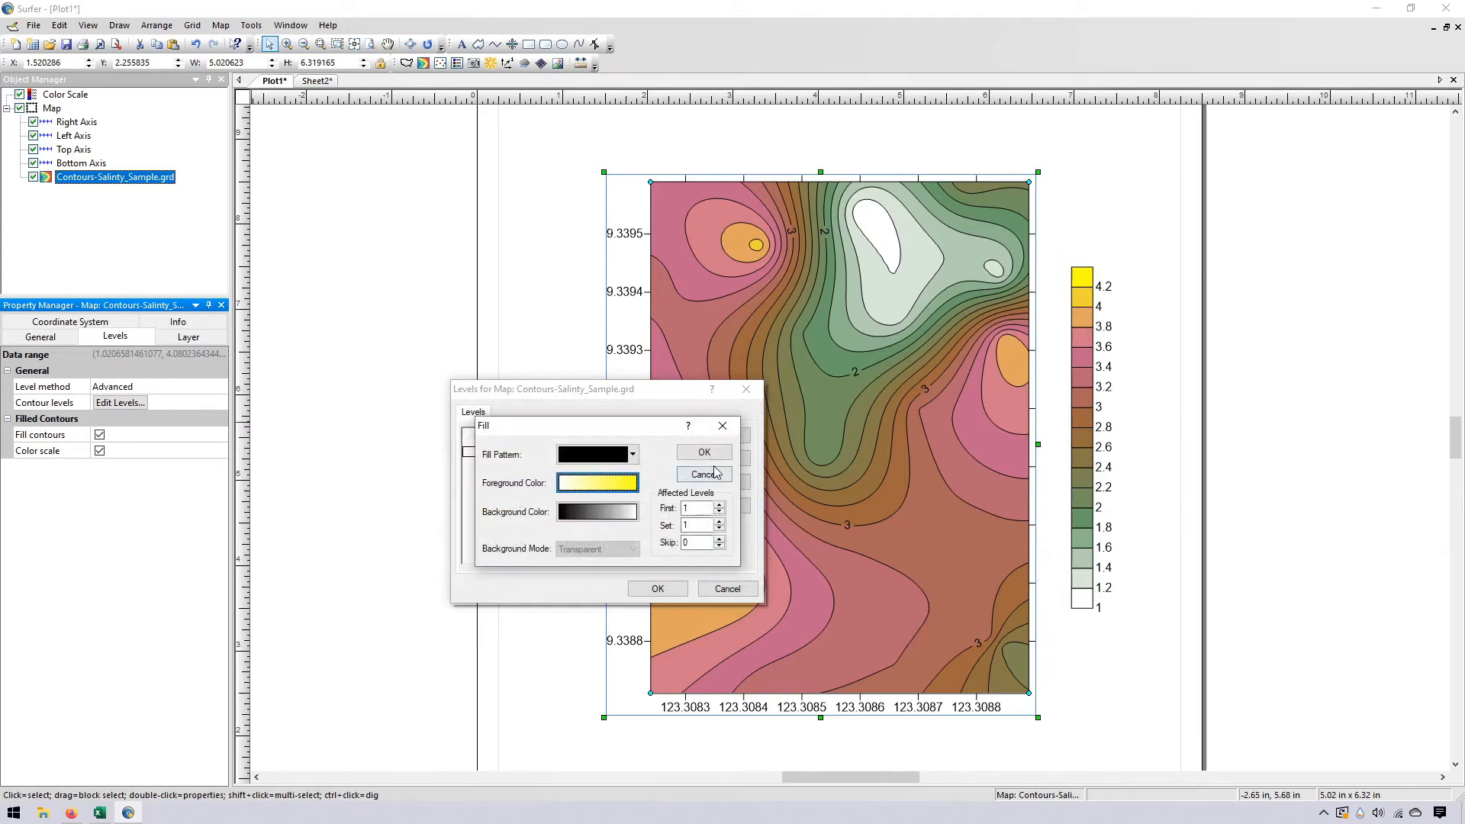
left_click(716, 593)
left_click(657, 589)
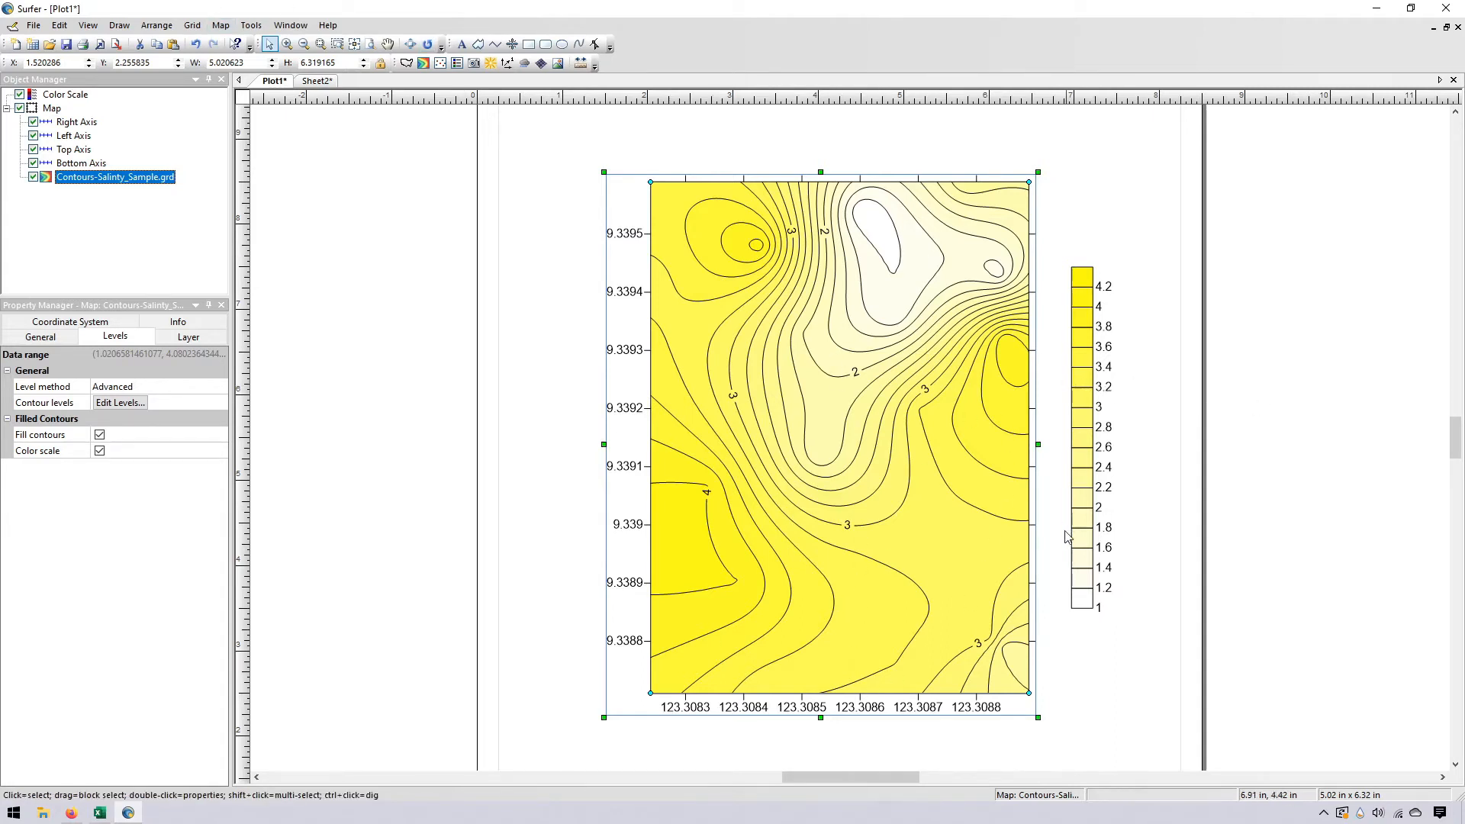
Reopen the foreground colormap of the contour fill and add a middle node at about 2.73
left_click(120, 402)
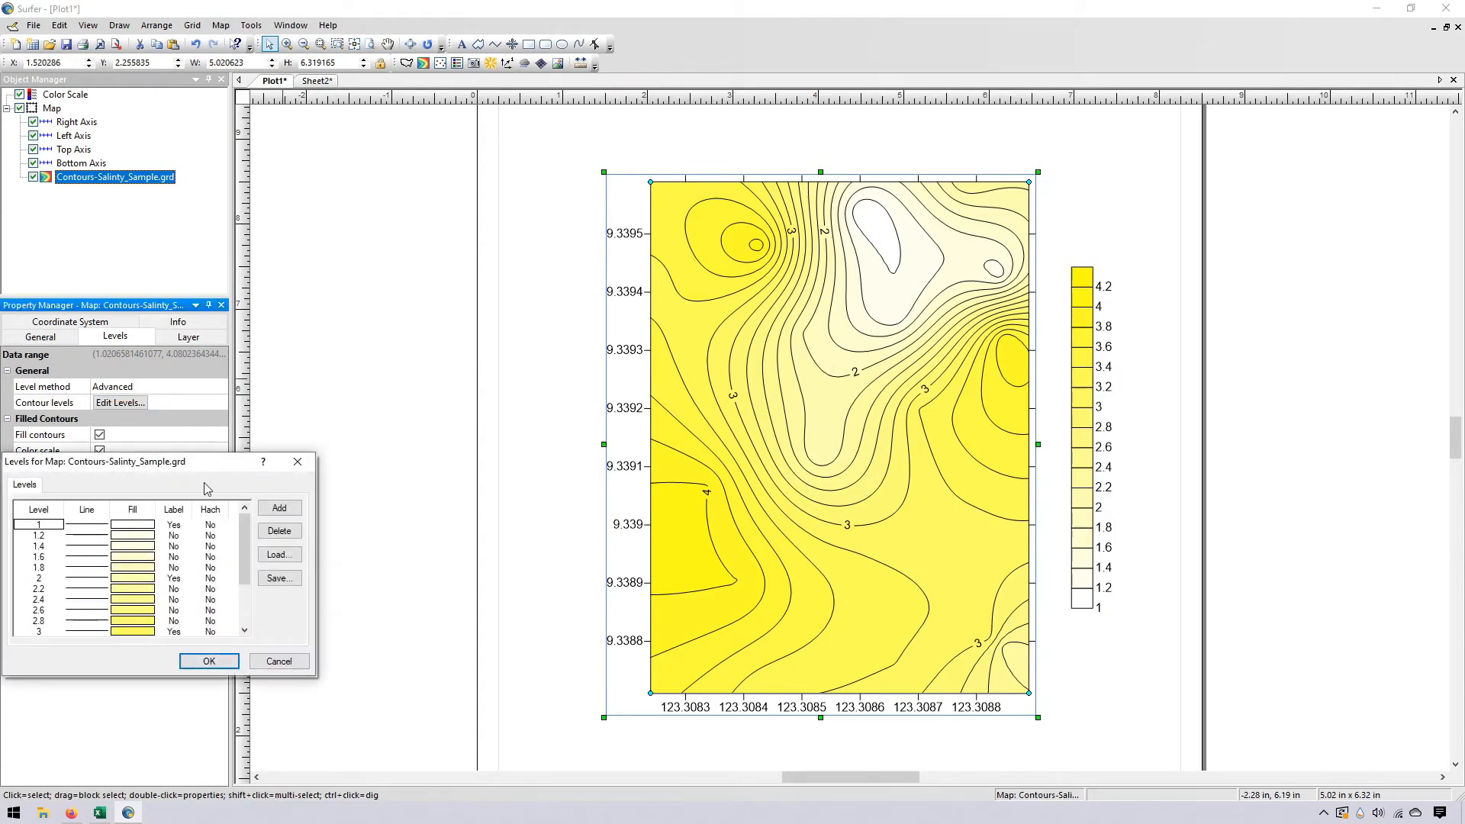
left_click_drag(203, 461, 475, 164)
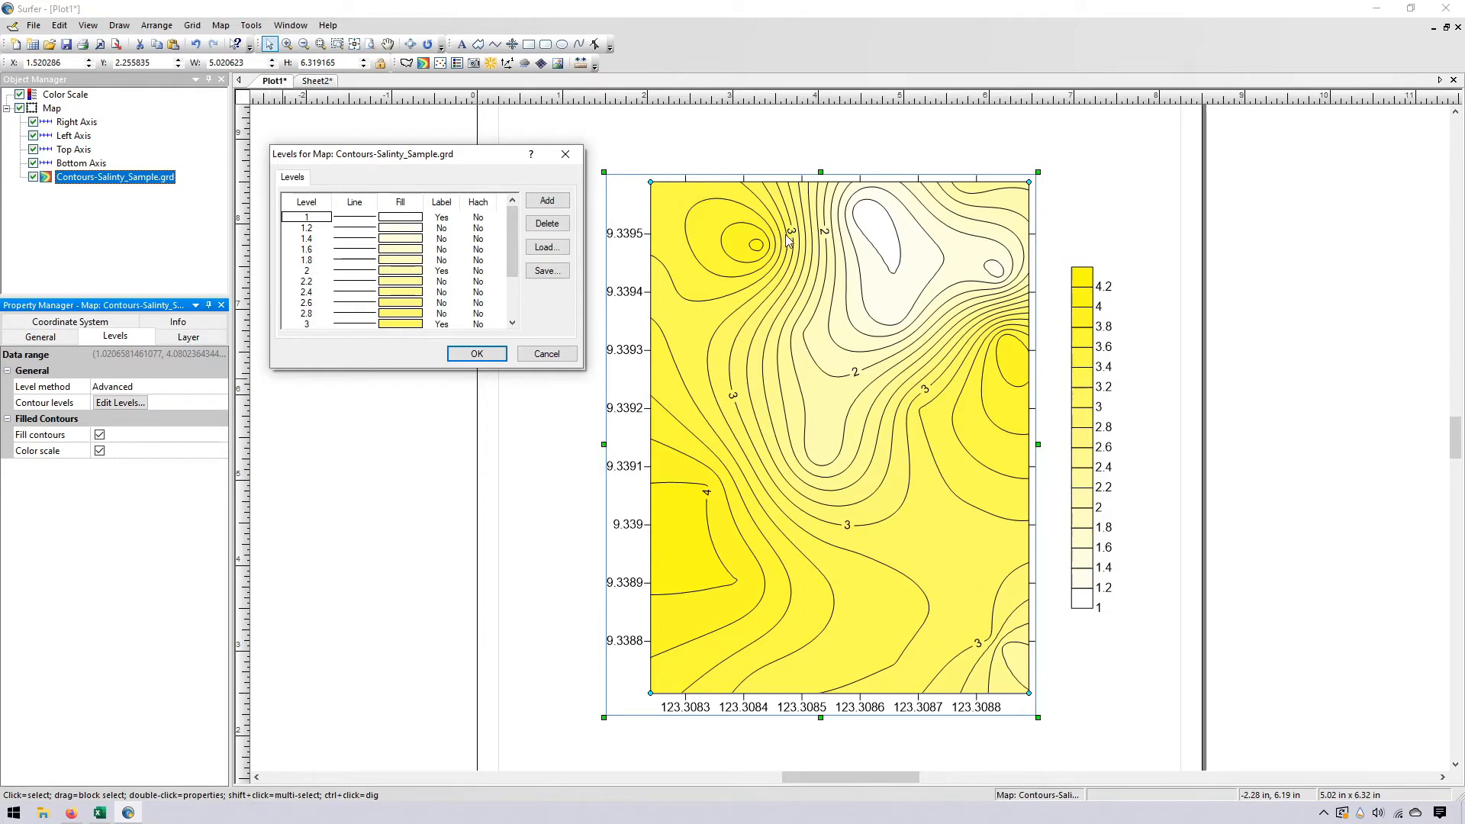
left_click(399, 203)
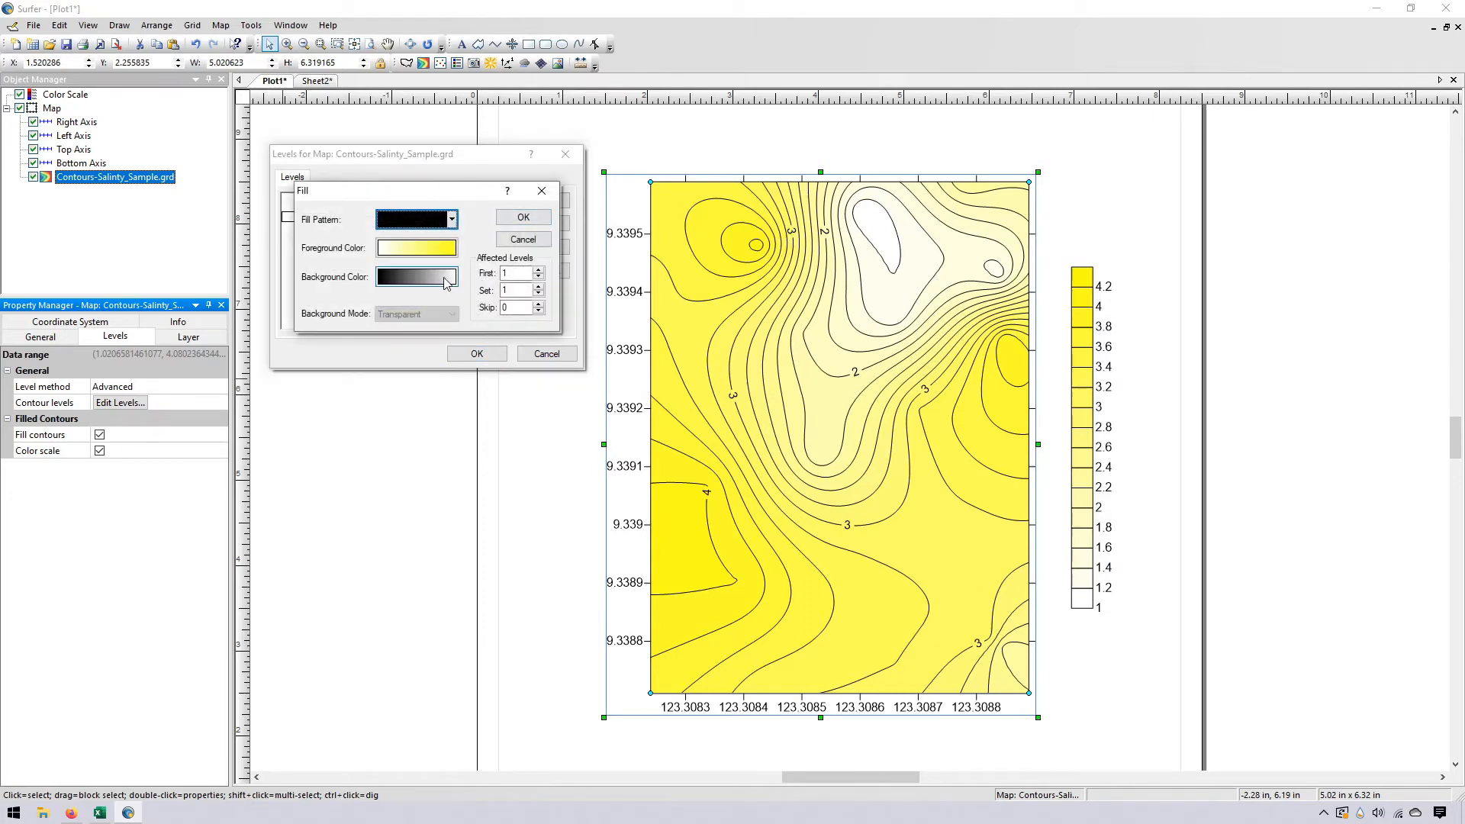
left_click(387, 244)
left_click_drag(387, 241, 401, 241)
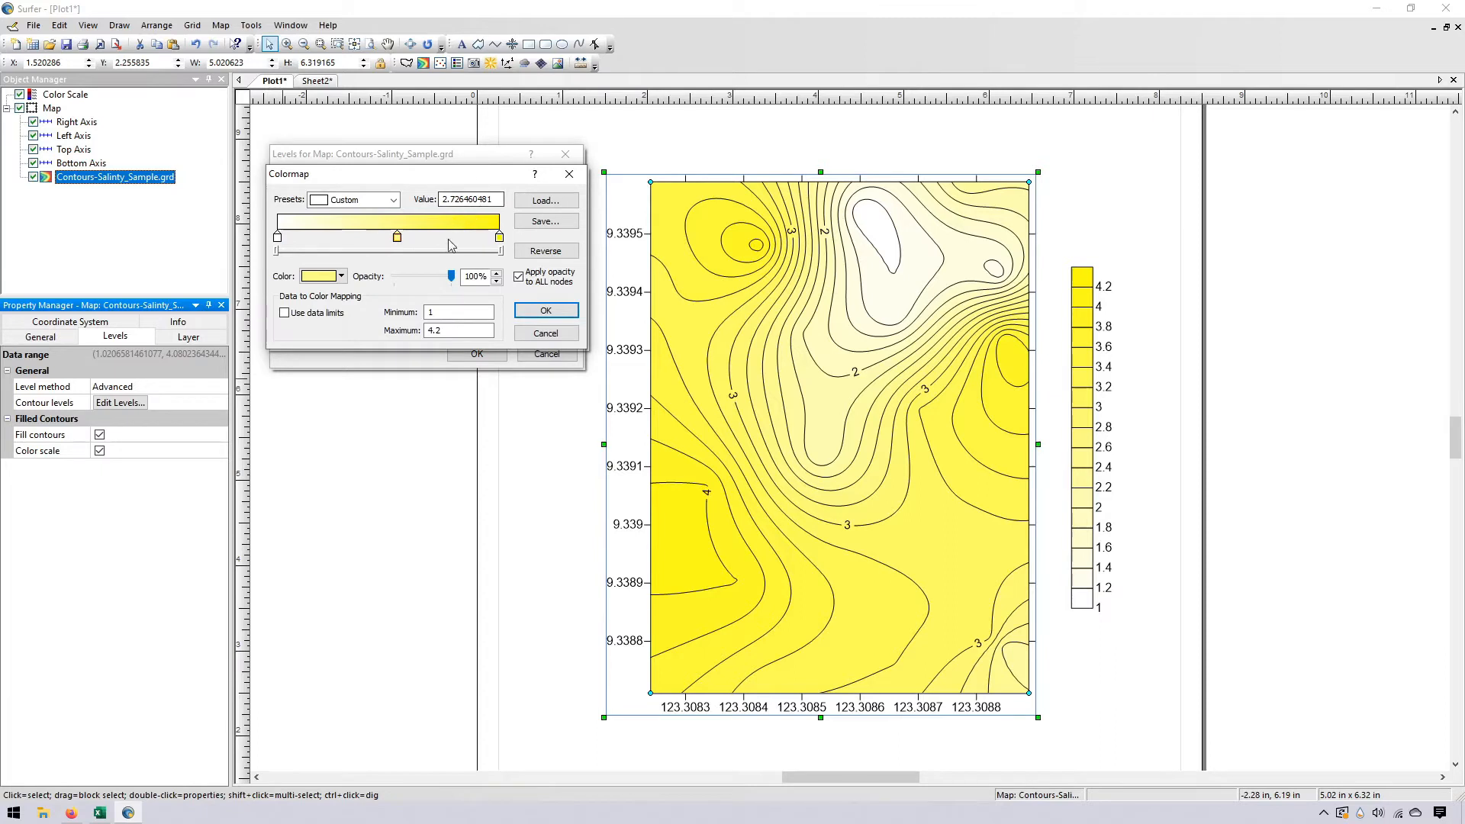
Set the color of the colormap's maximum node, at 4.2, to orange and apply the fill to the map
left_click(501, 250)
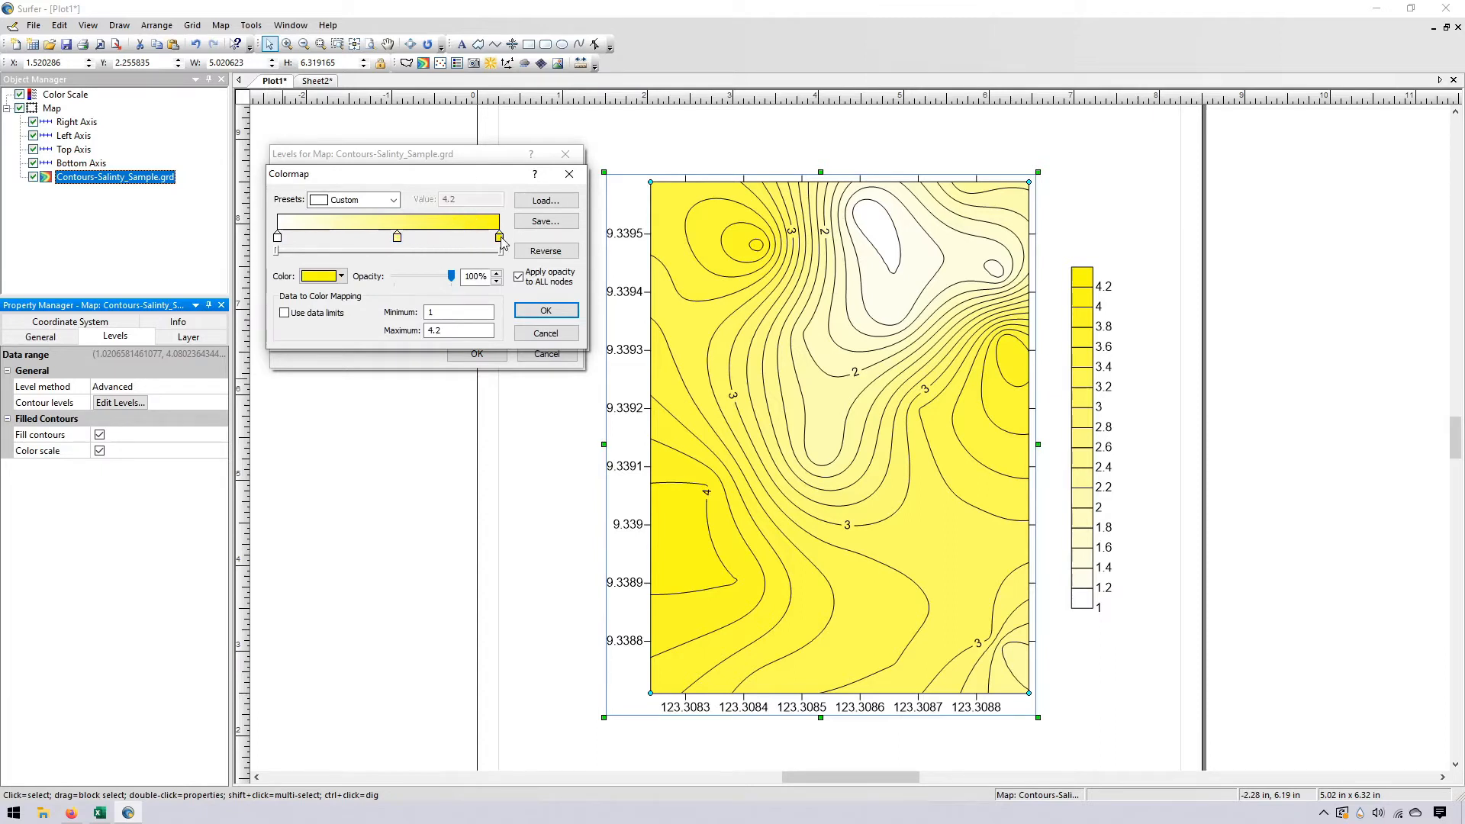
left_click(341, 276)
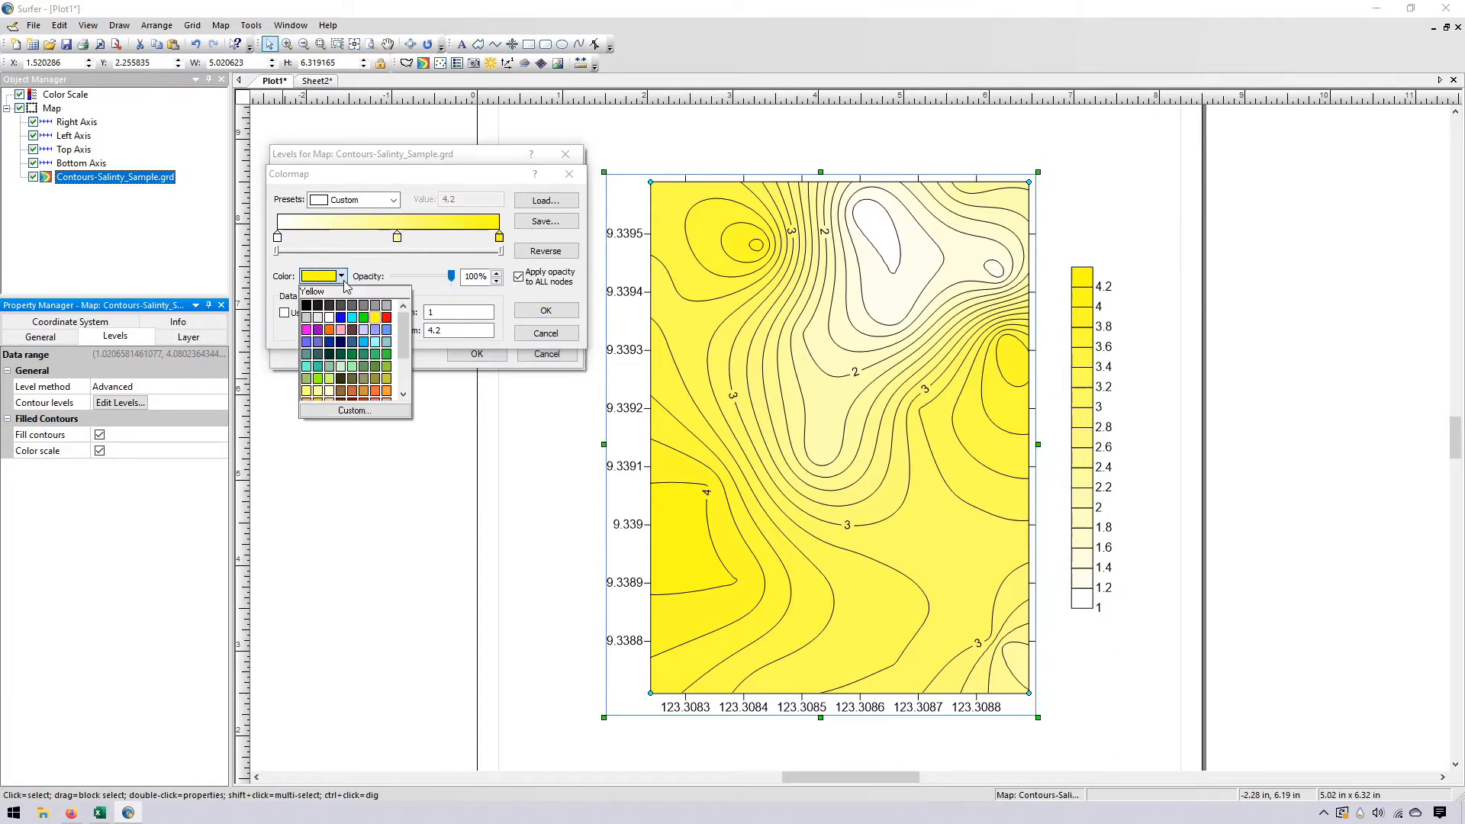
left_click(328, 328)
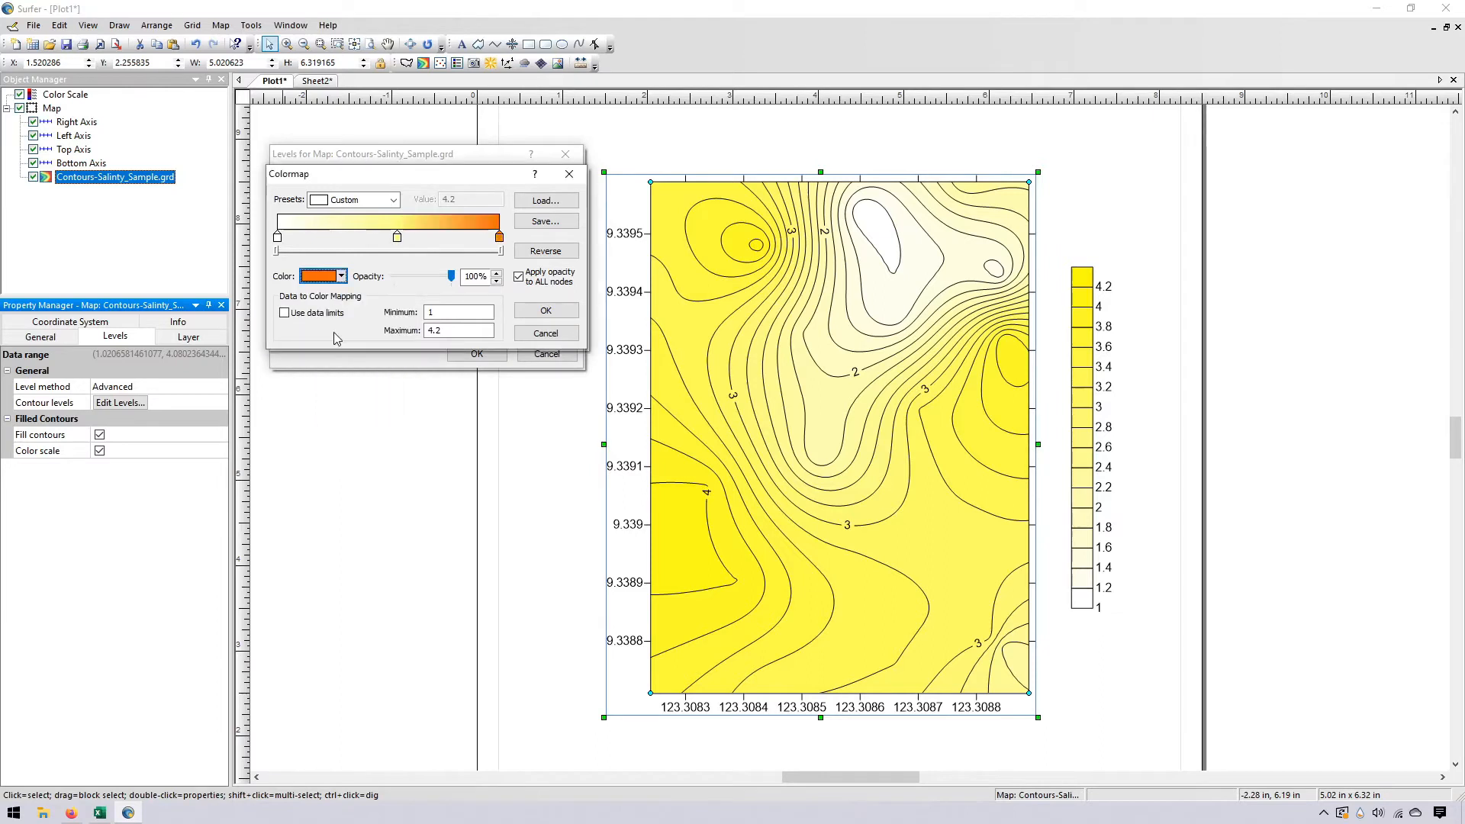
left_click(546, 310)
left_click(524, 219)
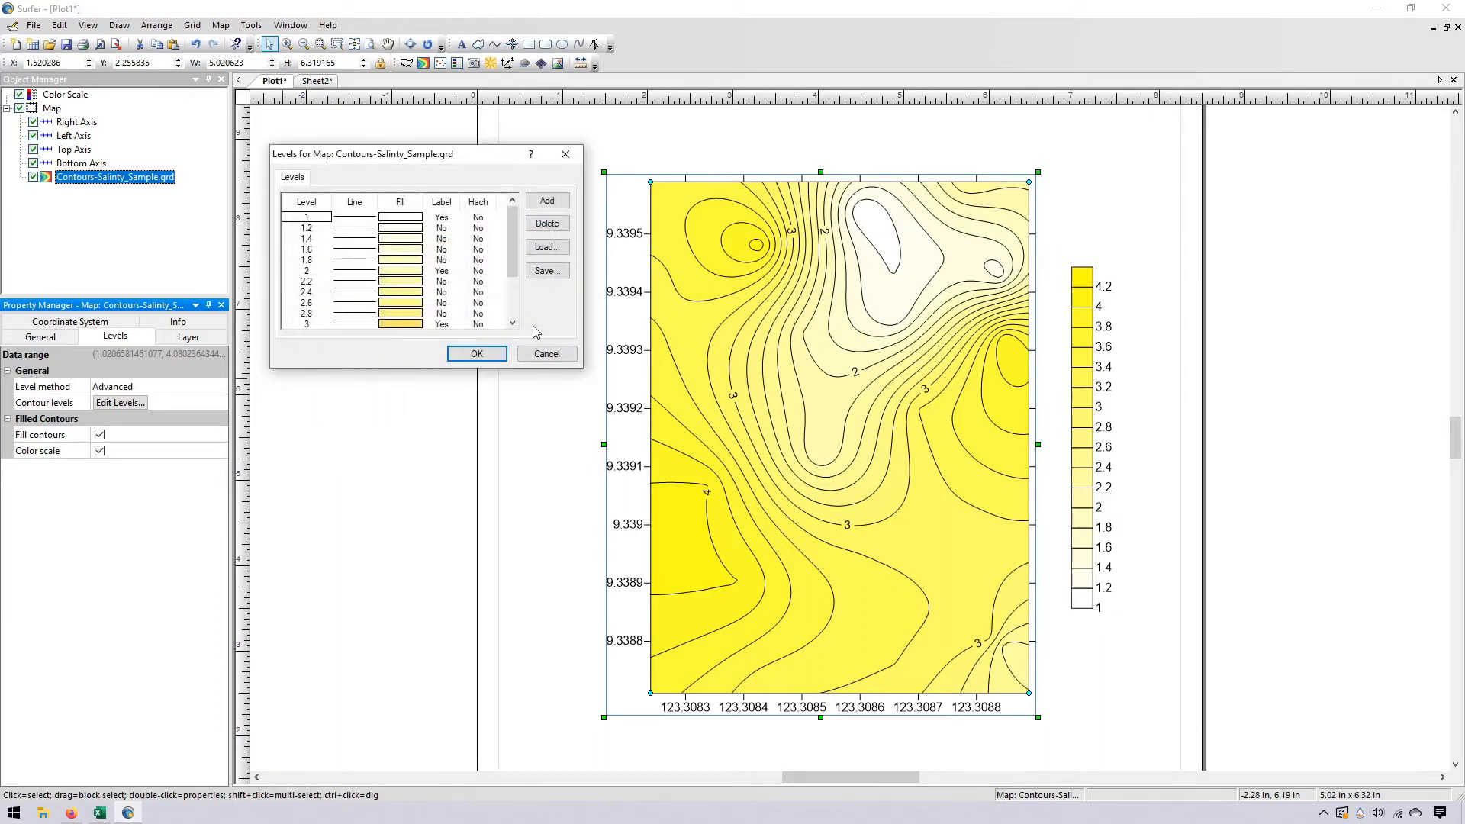
left_click(477, 354)
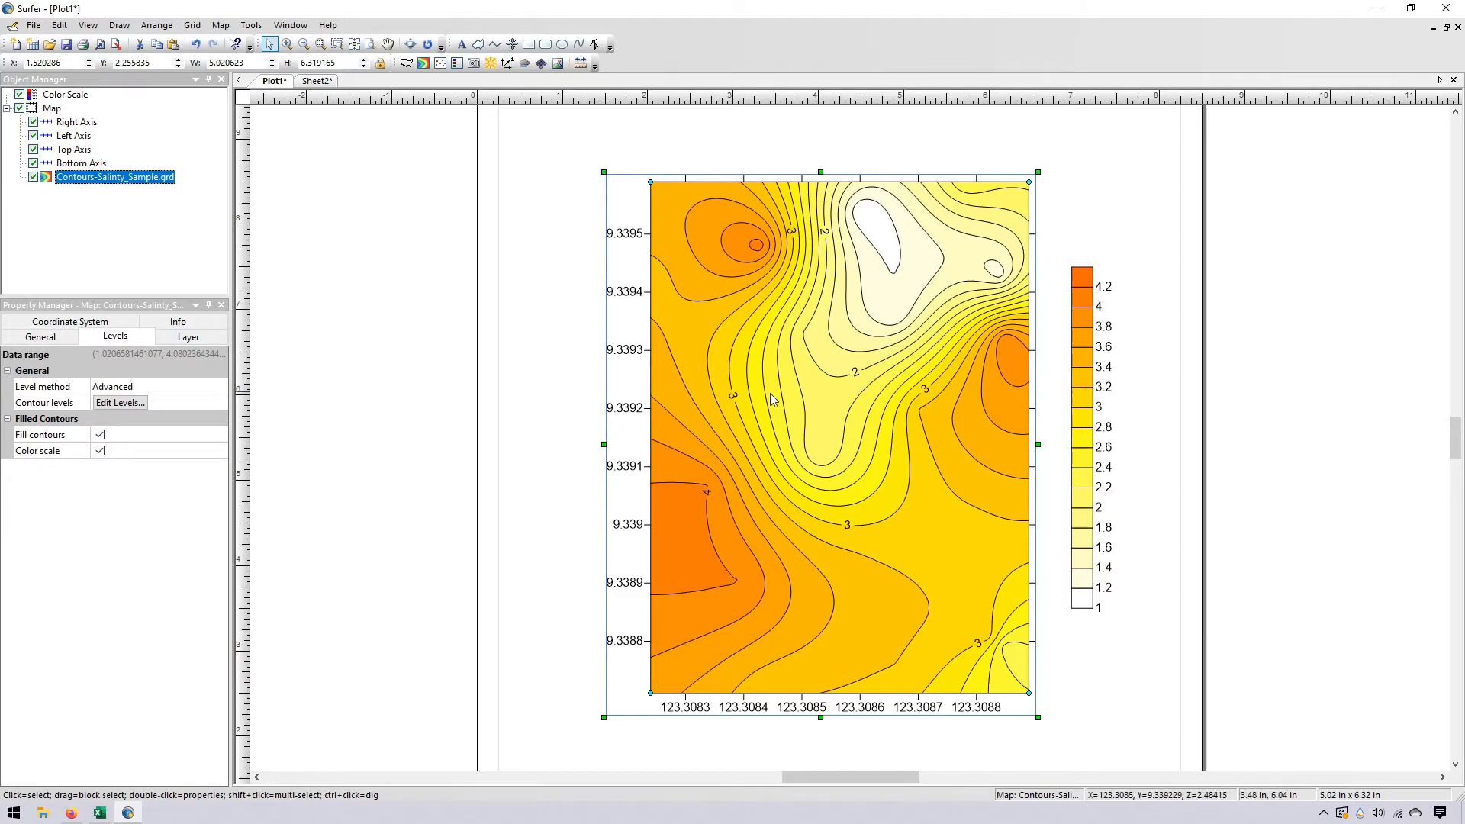
Reopen the contour fill's foreground colormap and set the color of its middle node, at about 2.67, to blue
right_click(853, 371)
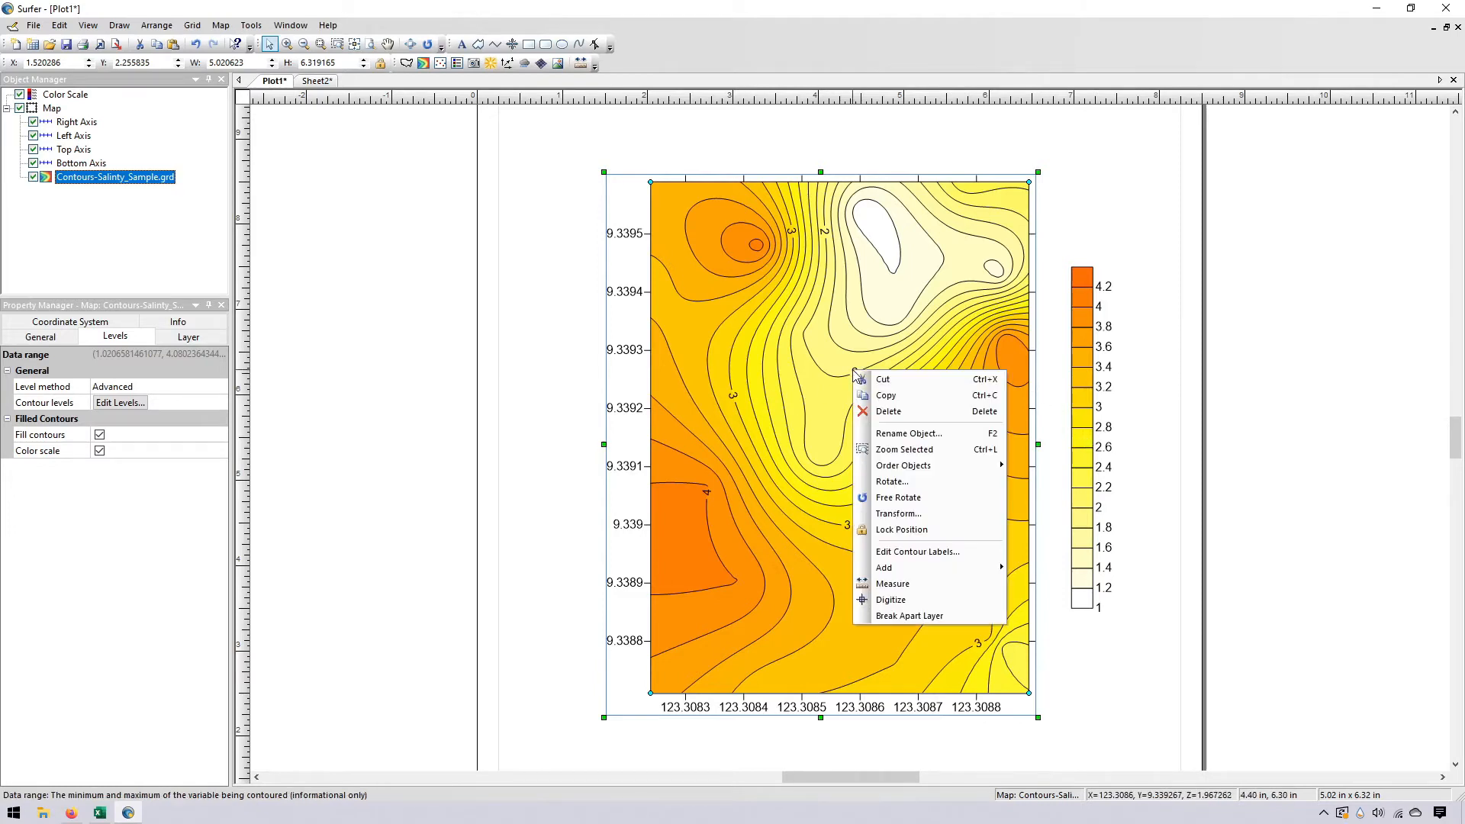
left_click(101, 404)
left_click(138, 507)
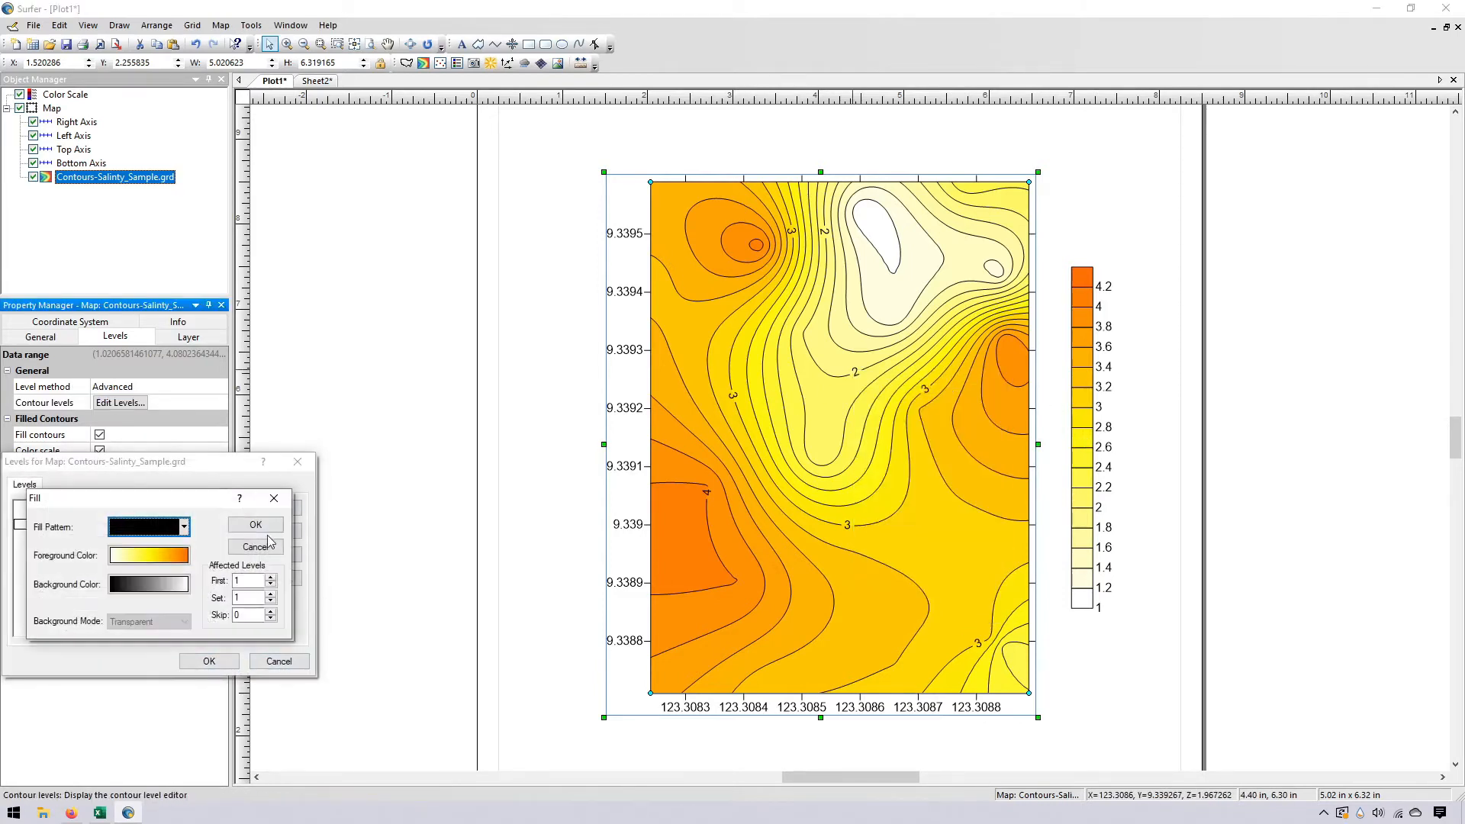
left_click(137, 555)
left_click(131, 547)
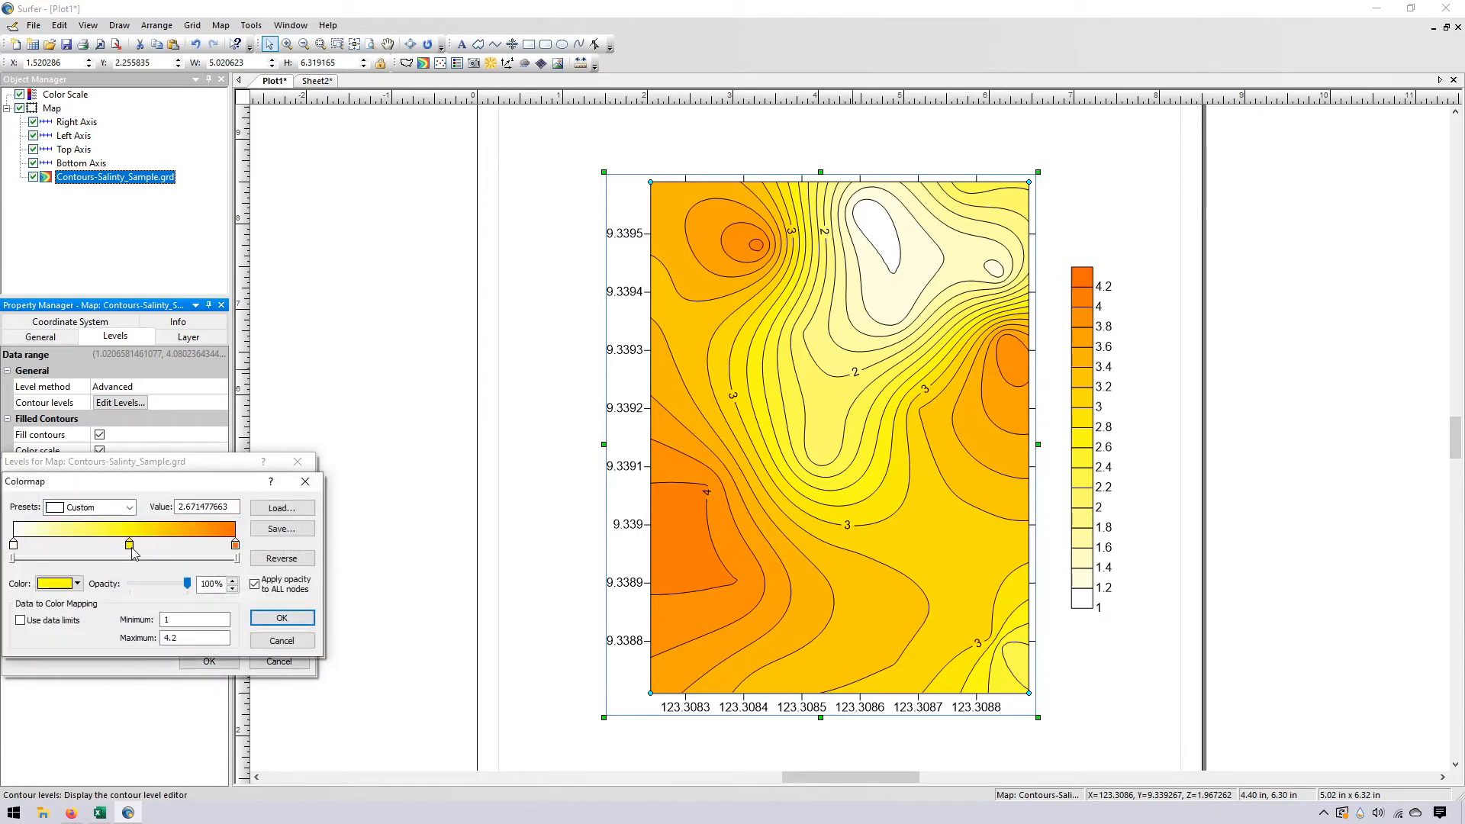
left_click(76, 583)
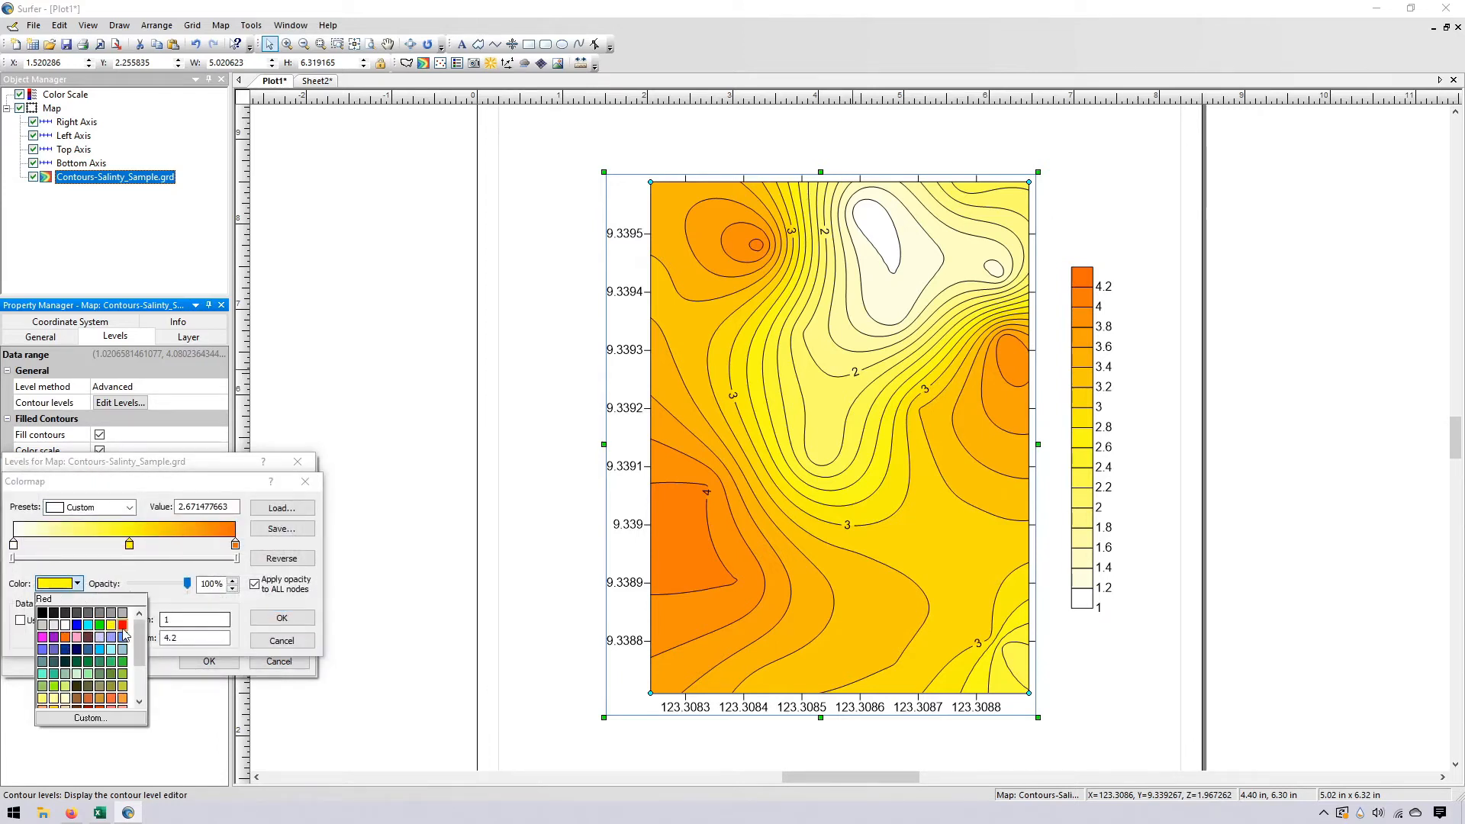
left_click(77, 625)
Set the colormap's maximum node, at 4.2, to red and apply the white-blue-red fill to the contour map
left_click(235, 544)
left_click(76, 584)
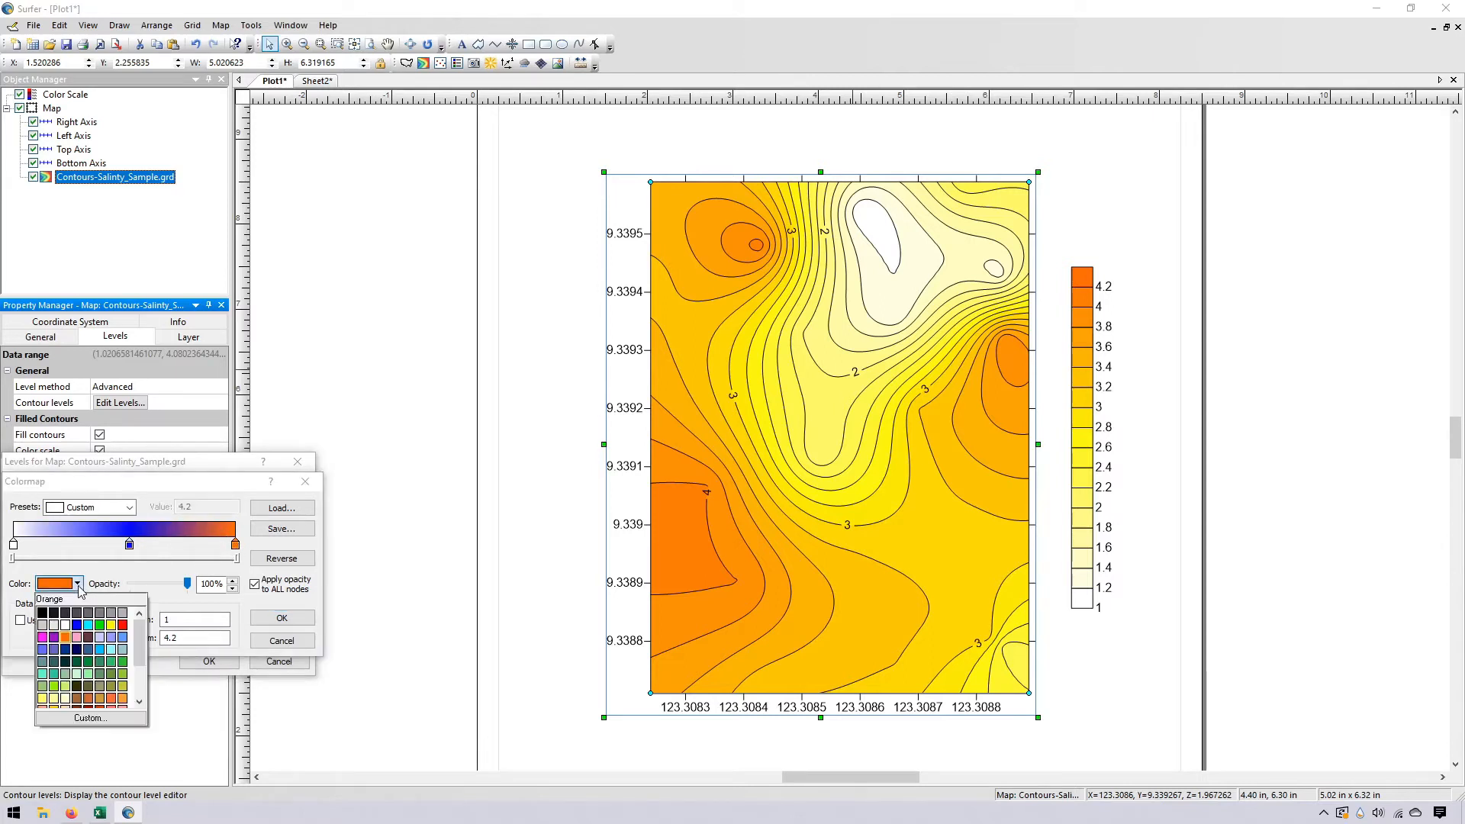
left_click(123, 626)
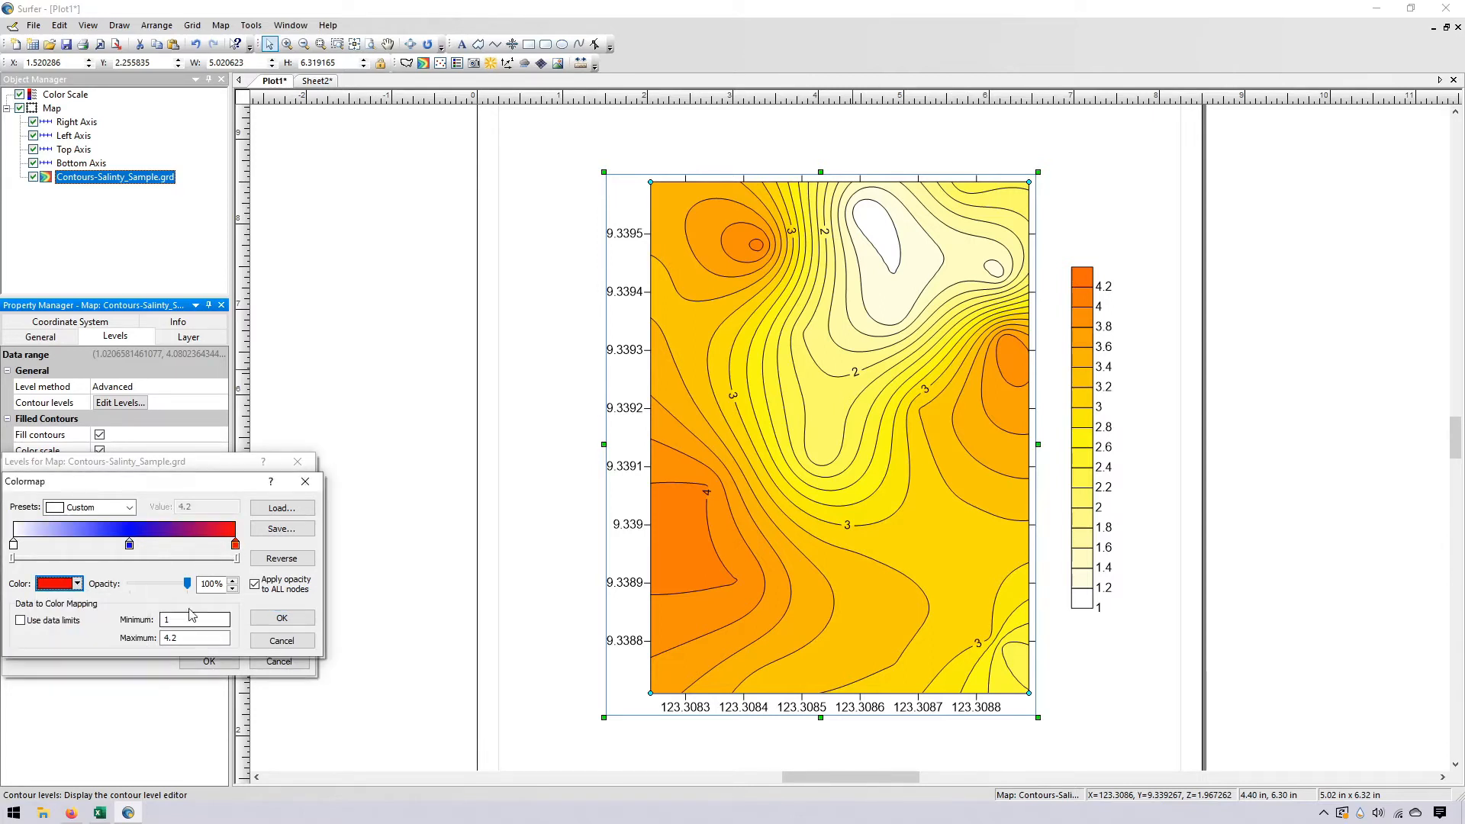
left_click(281, 617)
left_click(262, 527)
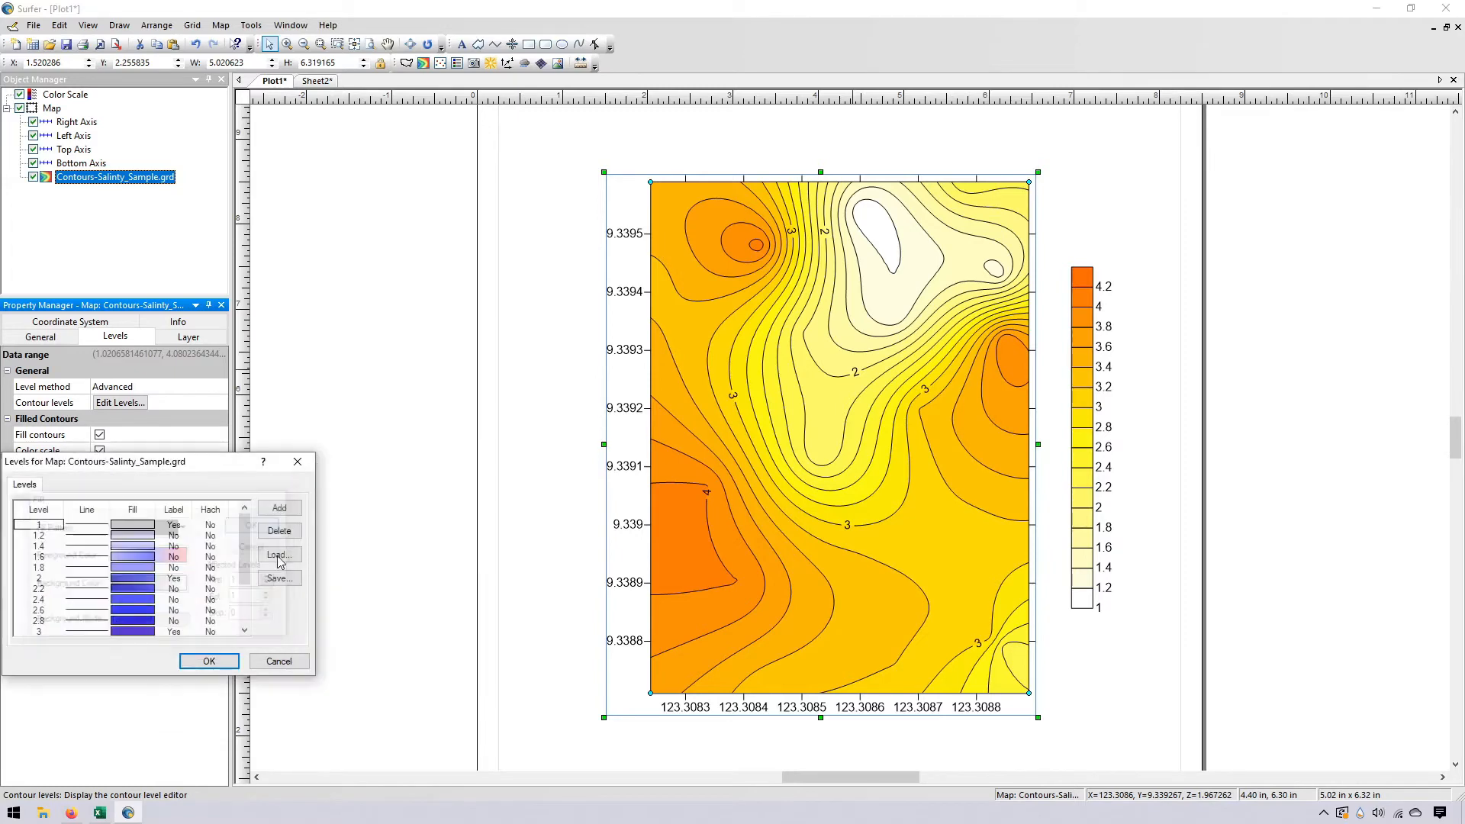
left_click(226, 661)
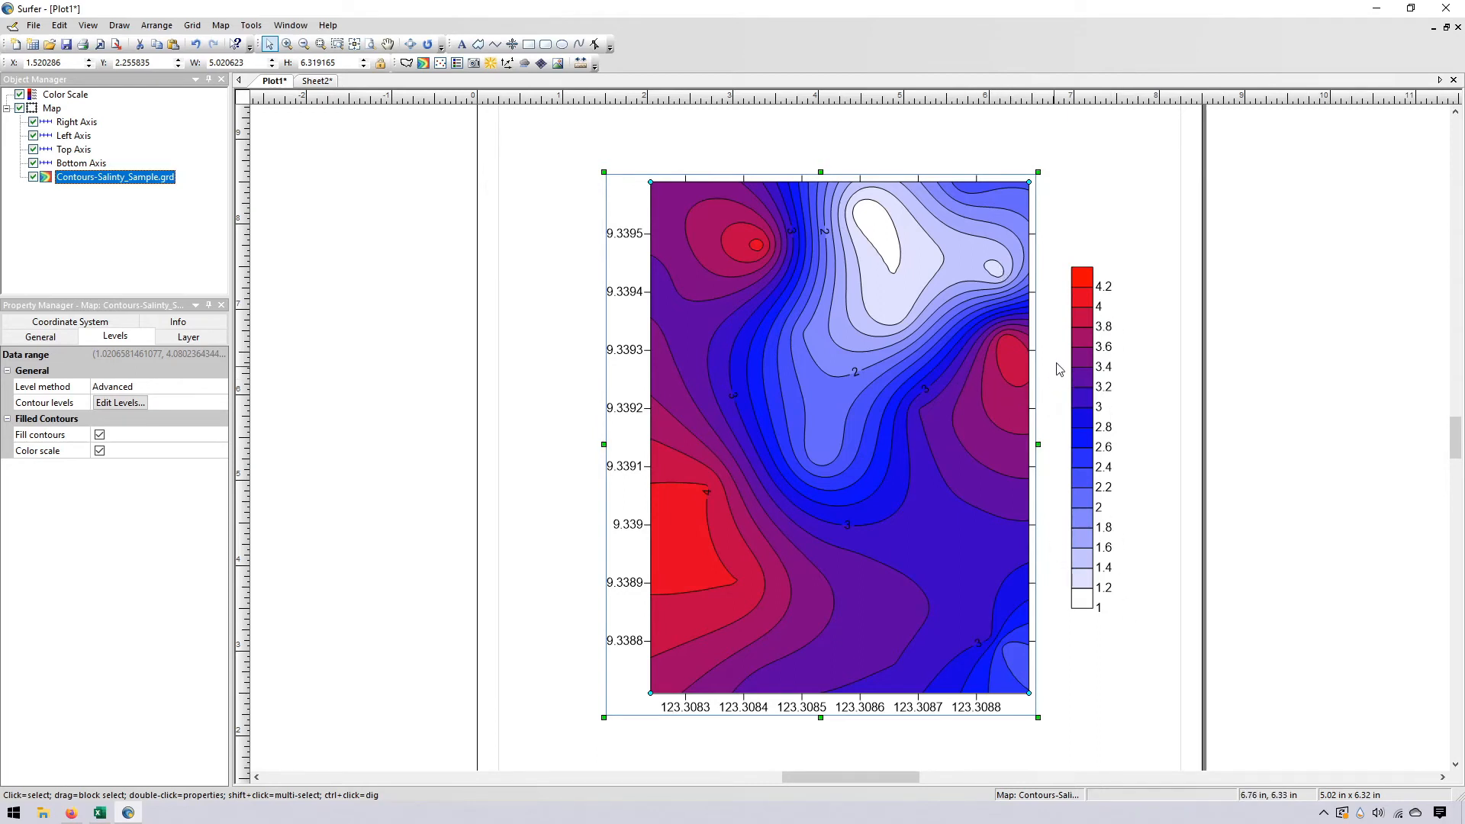
Reopen the contour fill's foreground colormap and set the color of its middle node, at about 2.68, to yellow
right_click(899, 451)
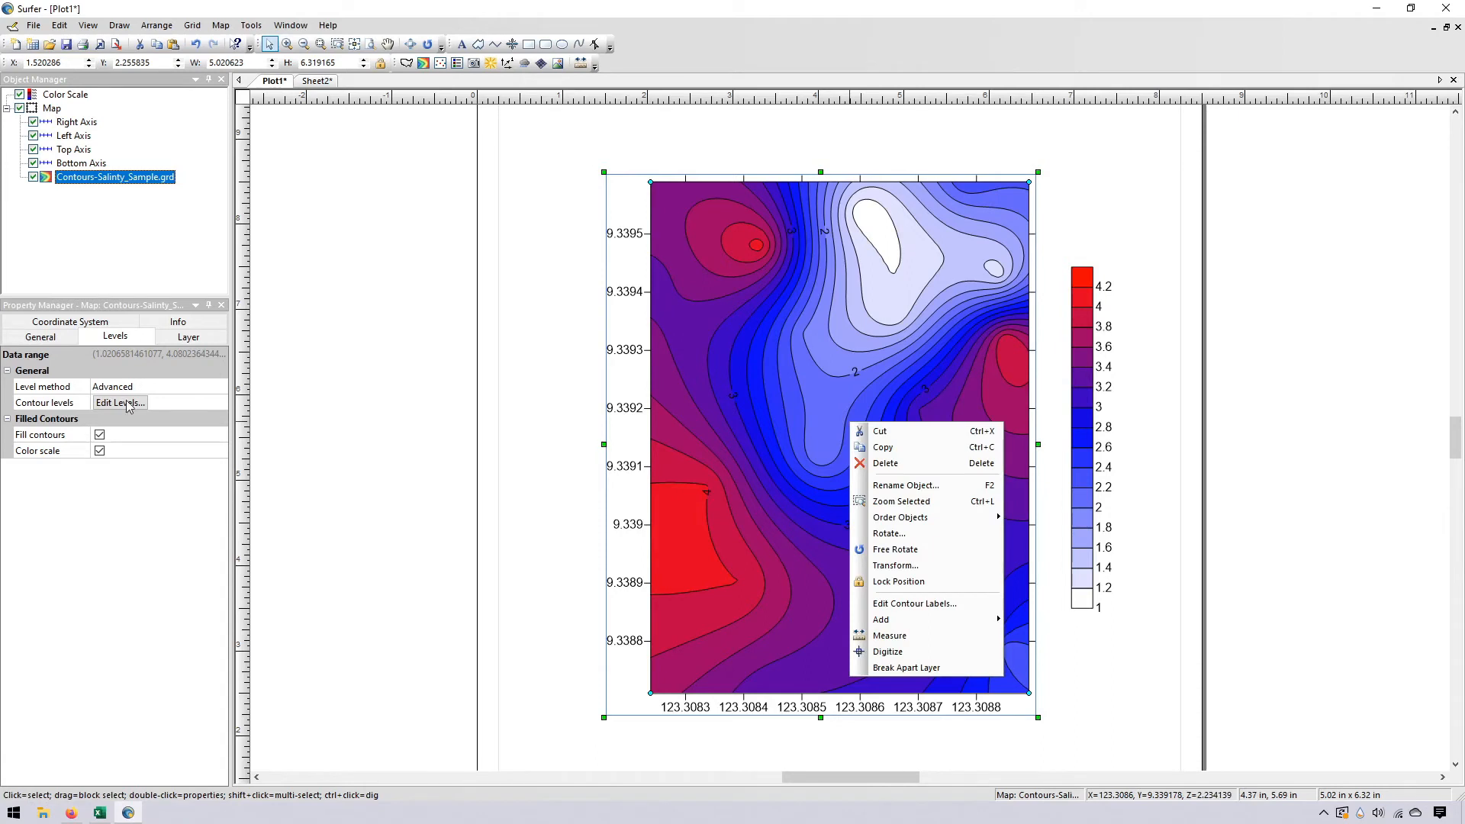
left_click(122, 402)
left_click(133, 510)
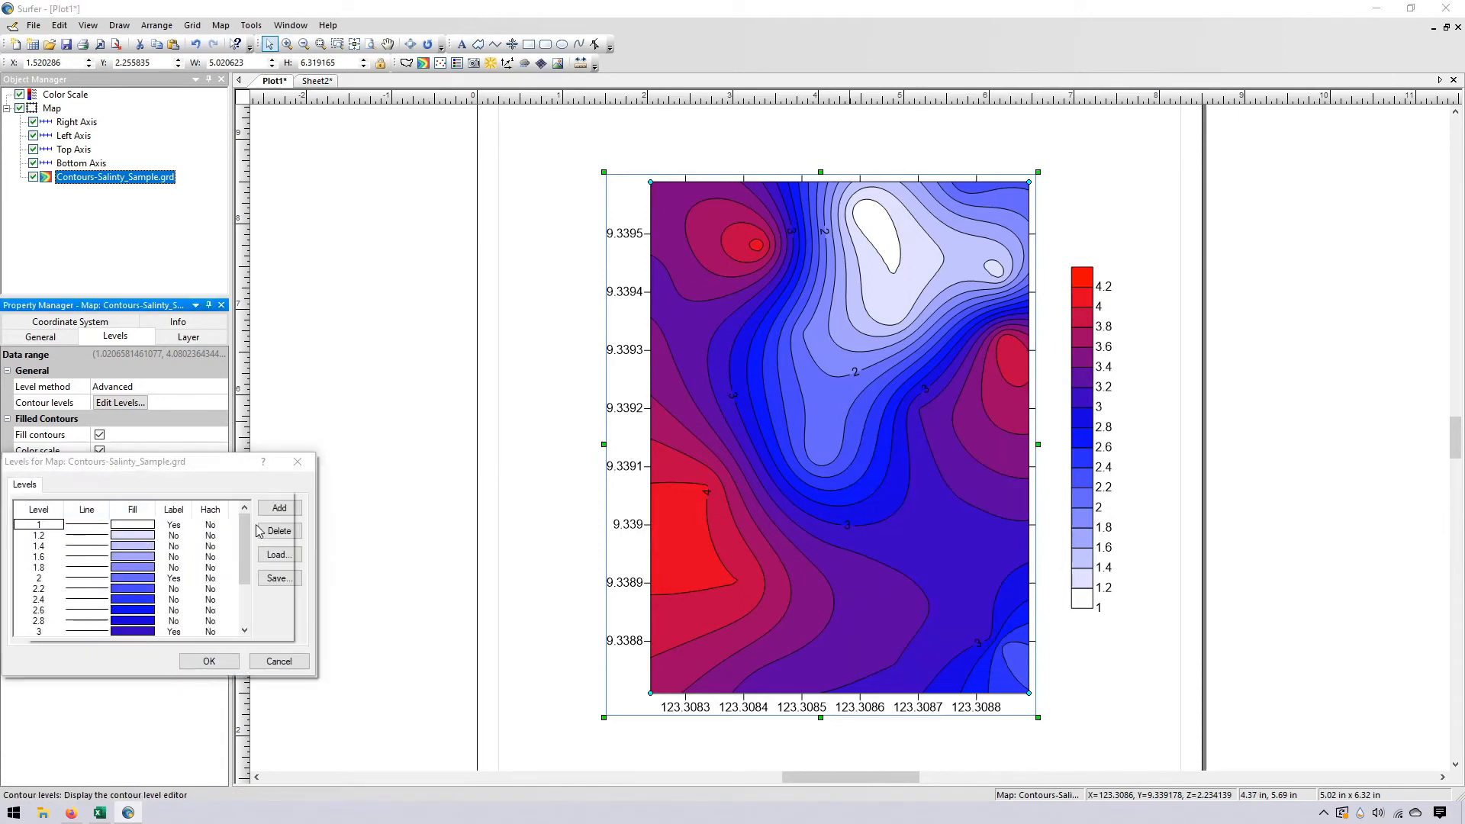
left_click(133, 561)
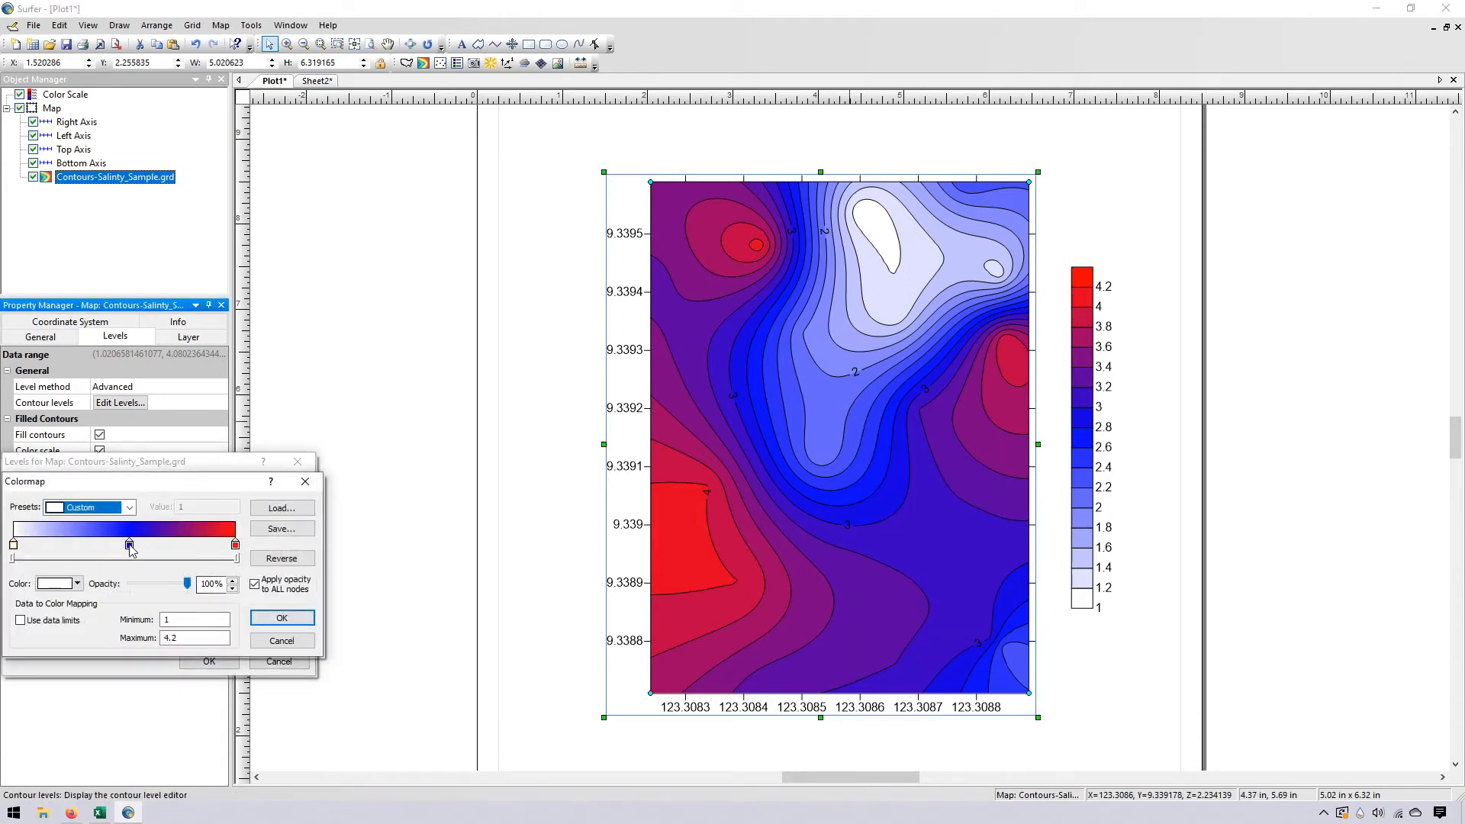
left_click(76, 583)
left_click(119, 628)
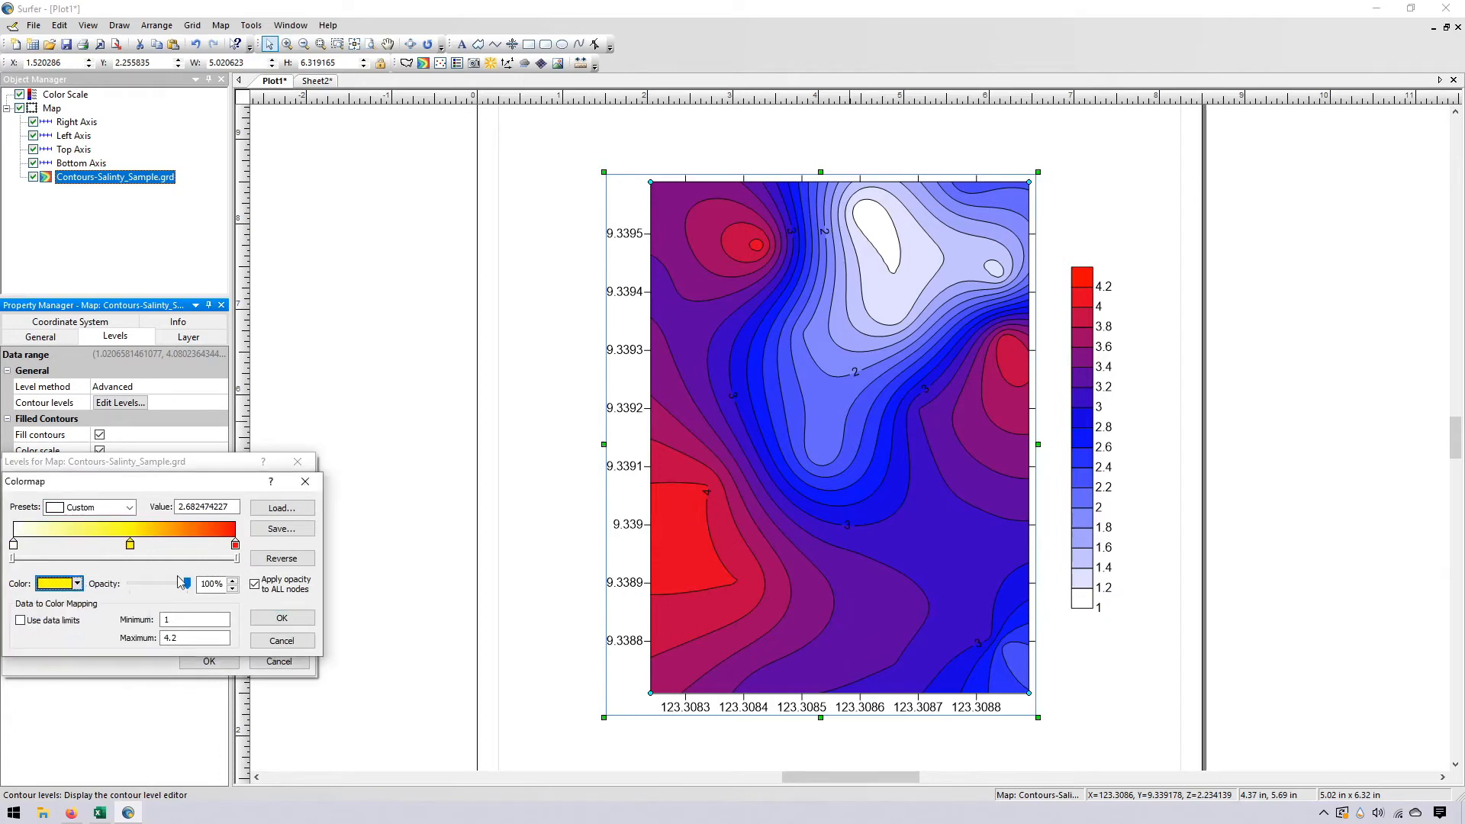
Set the colormap's maximum node, at 4.2, to orange and apply the white-yellow-orange fill to the contour map
left_click(235, 544)
left_click(77, 583)
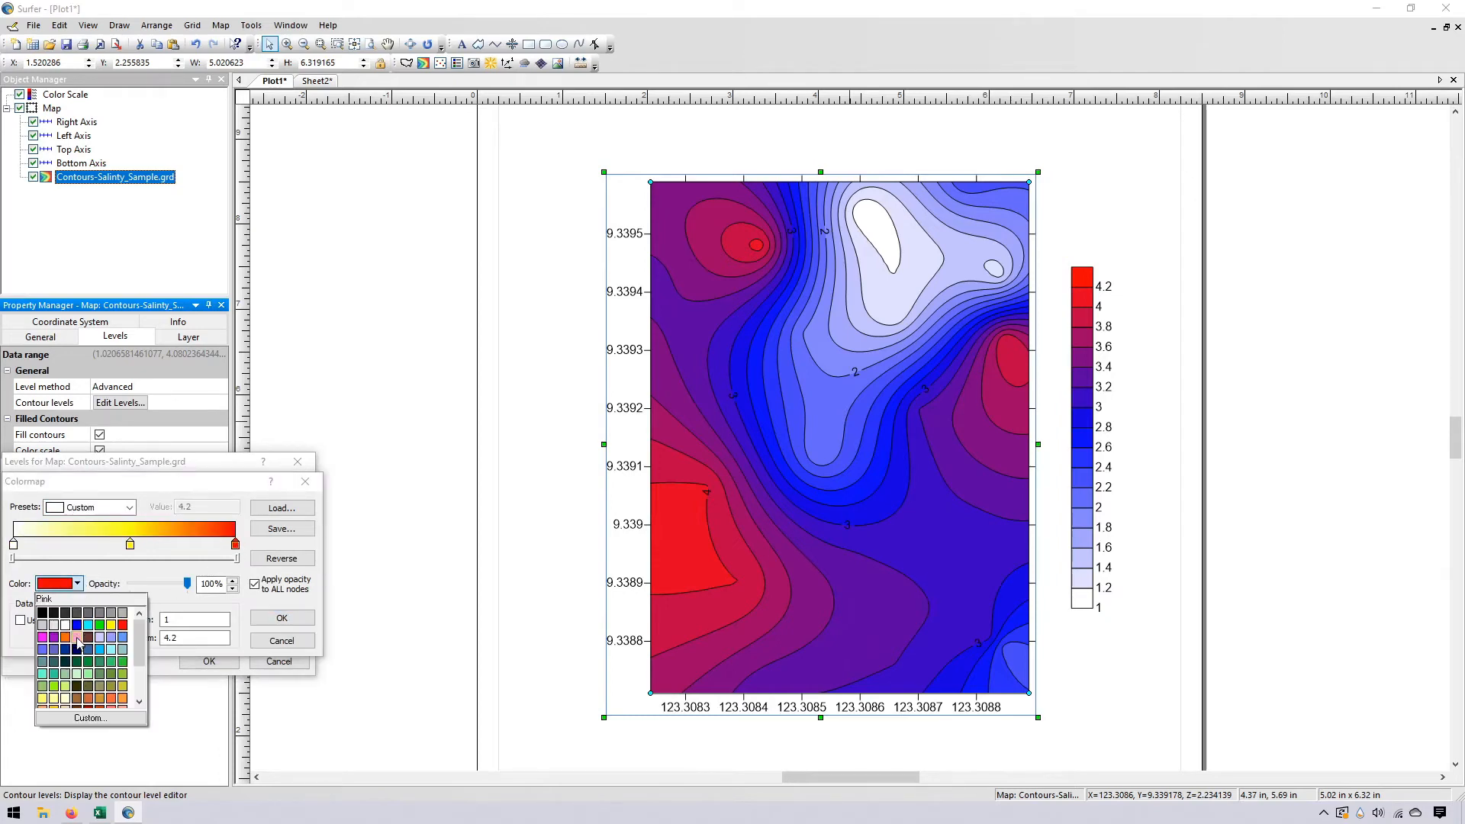
left_click(66, 638)
left_click(281, 618)
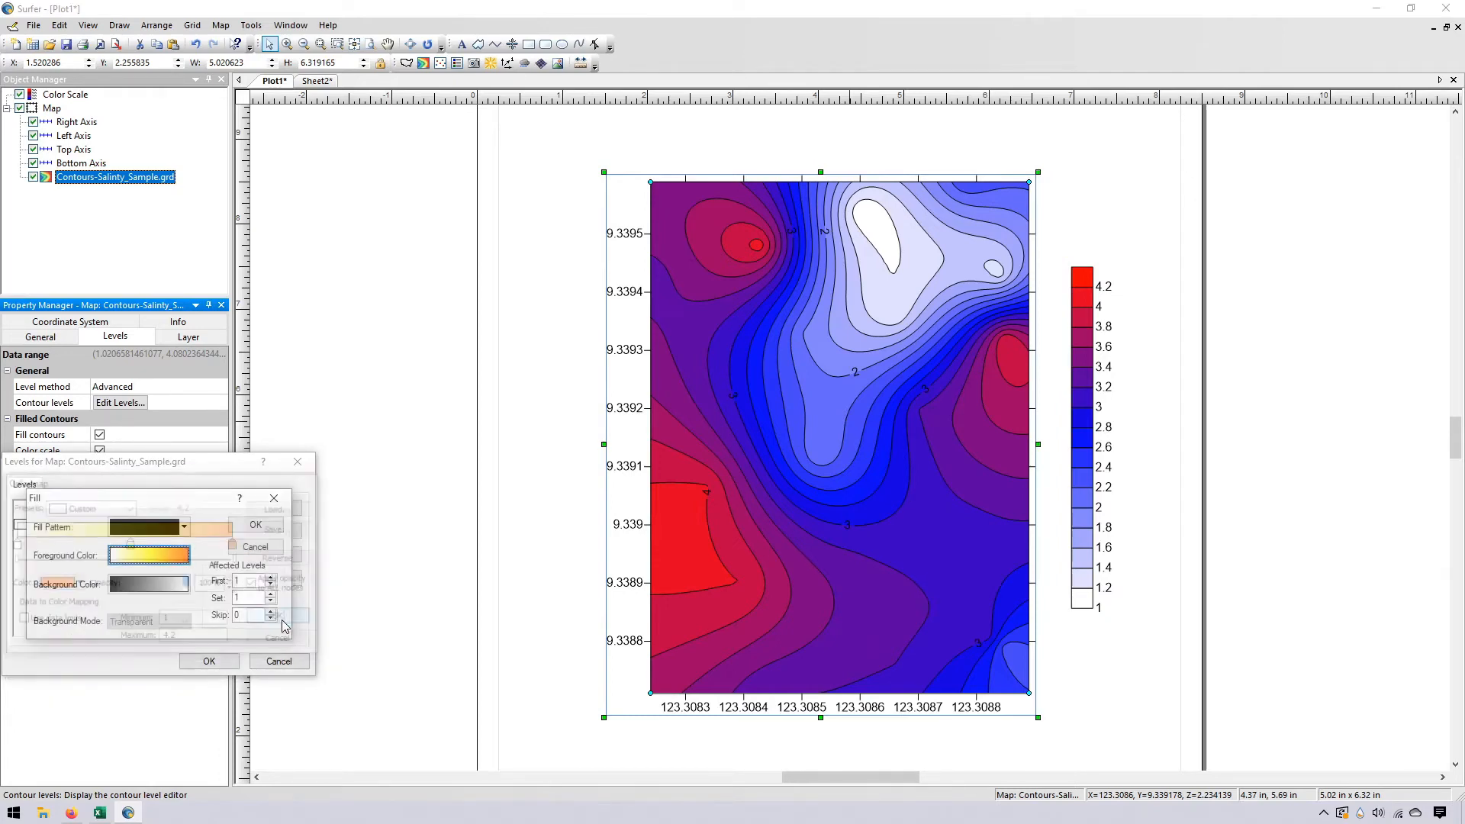
left_click(255, 524)
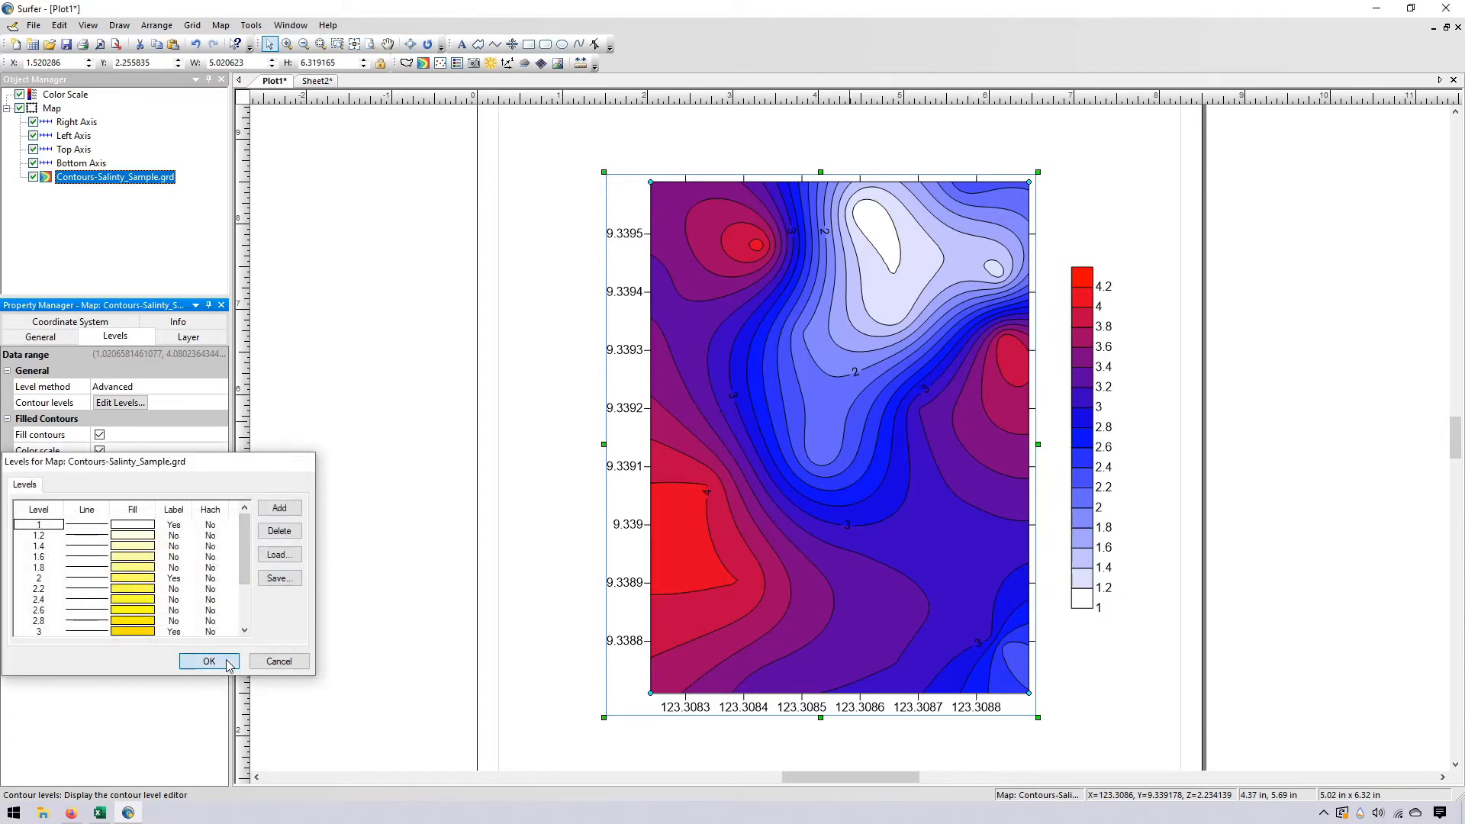
left_click(209, 661)
Set the contour levels to a minimum of 0 and an interval of 1, and apply them to the map
right_click(857, 529)
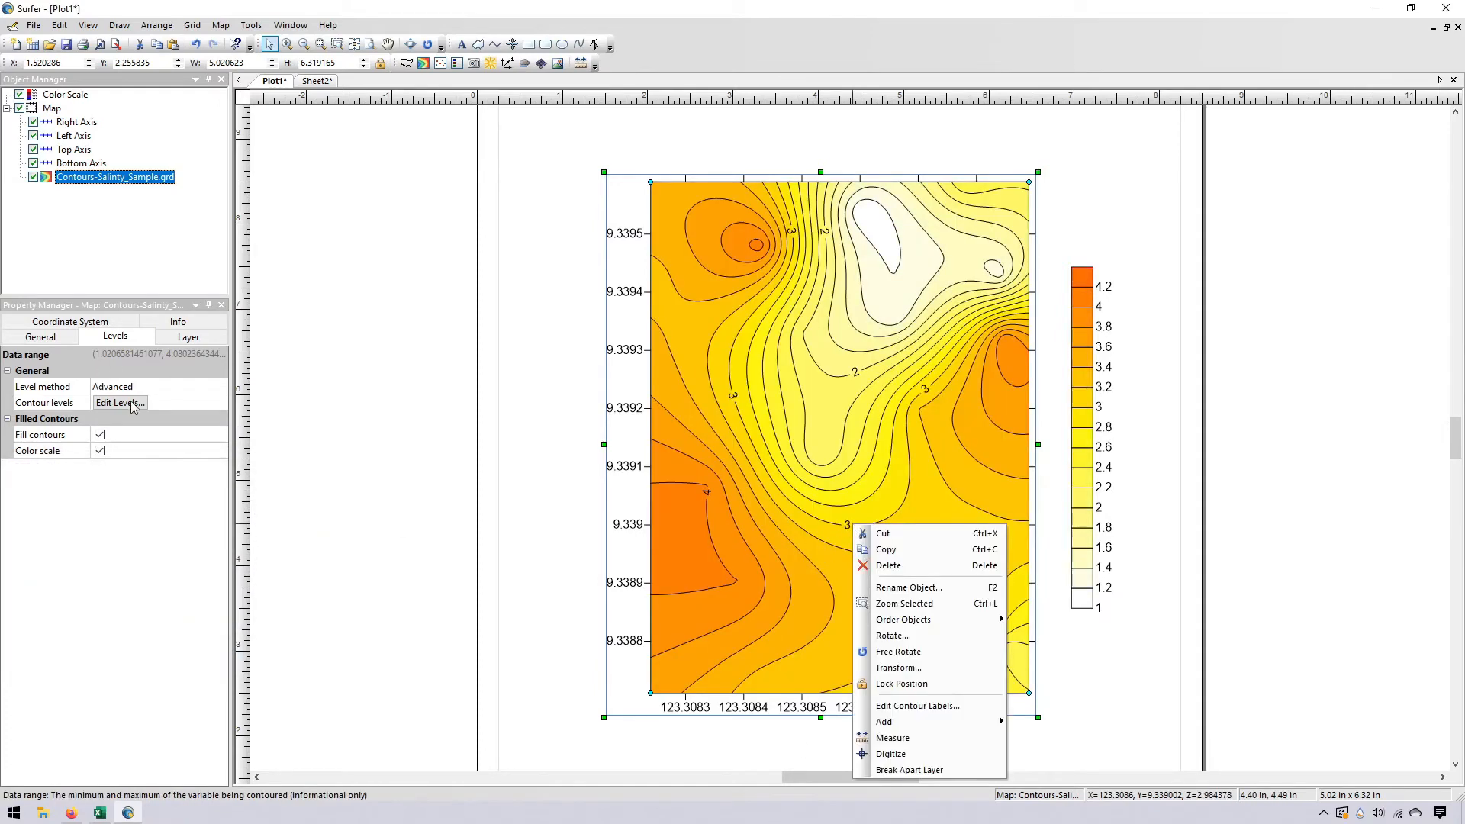
left_click(120, 402)
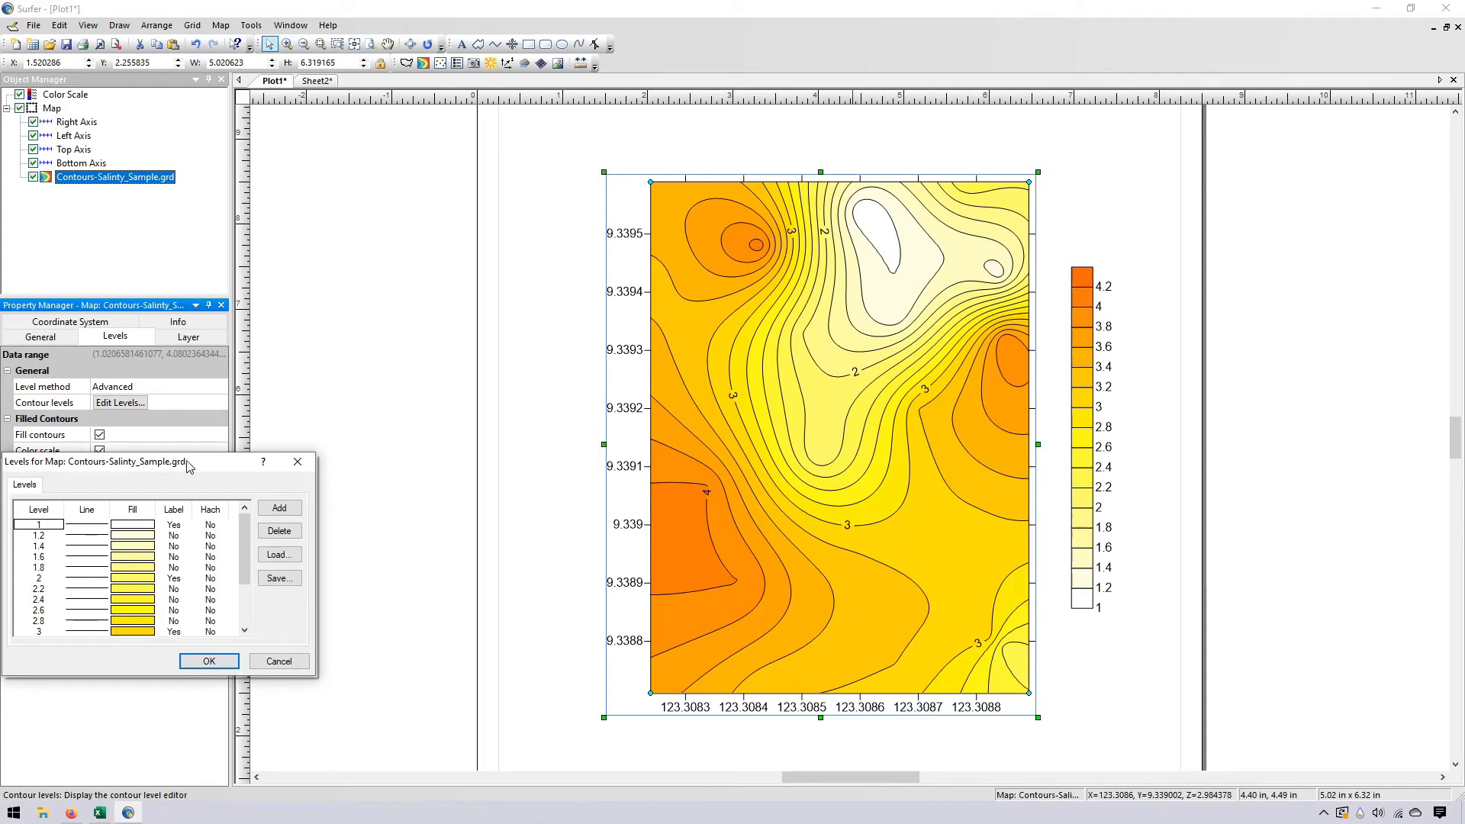
left_click_drag(187, 467, 841, 258)
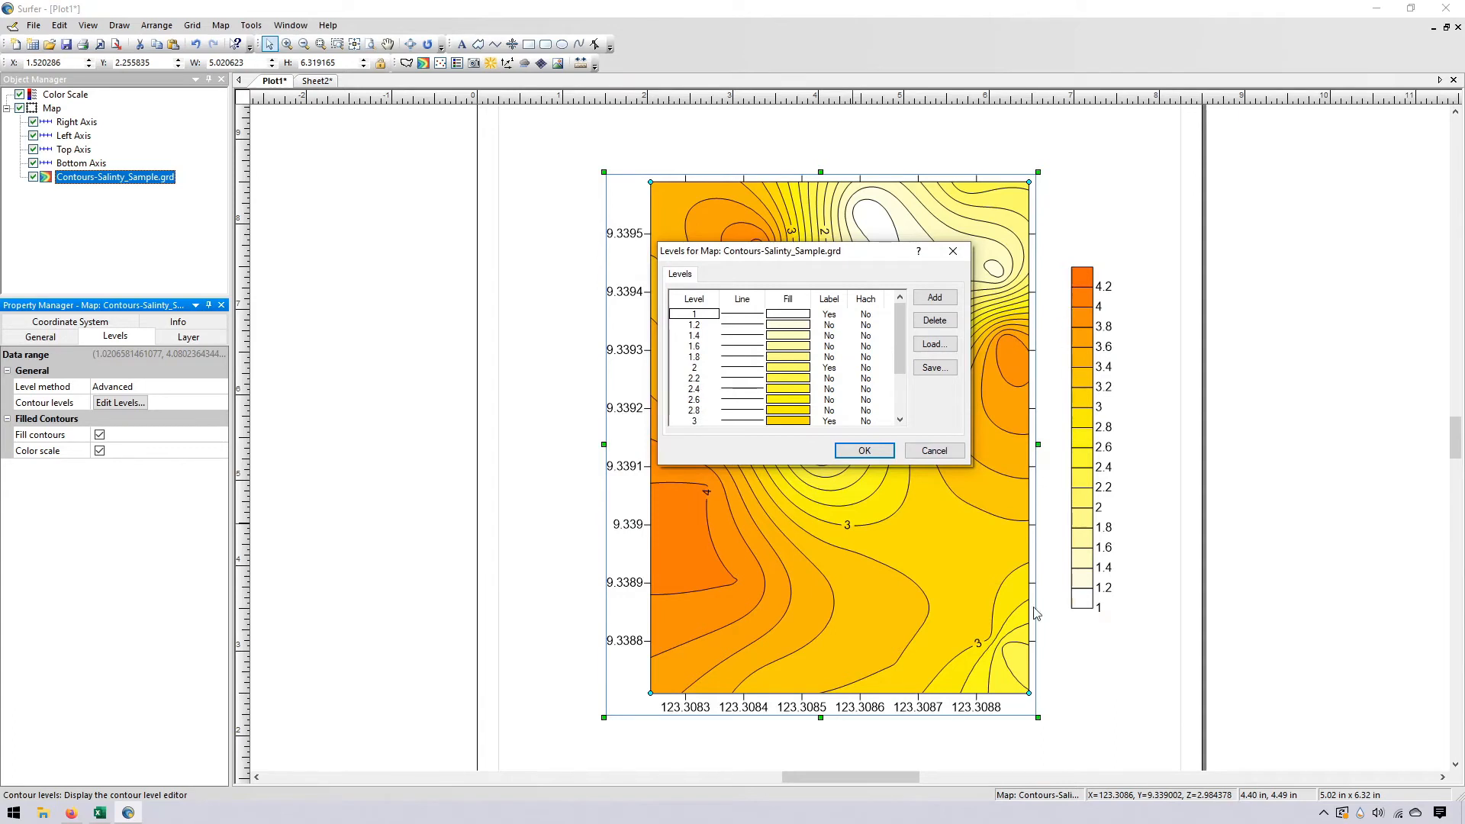
left_click(795, 303)
left_click(924, 323)
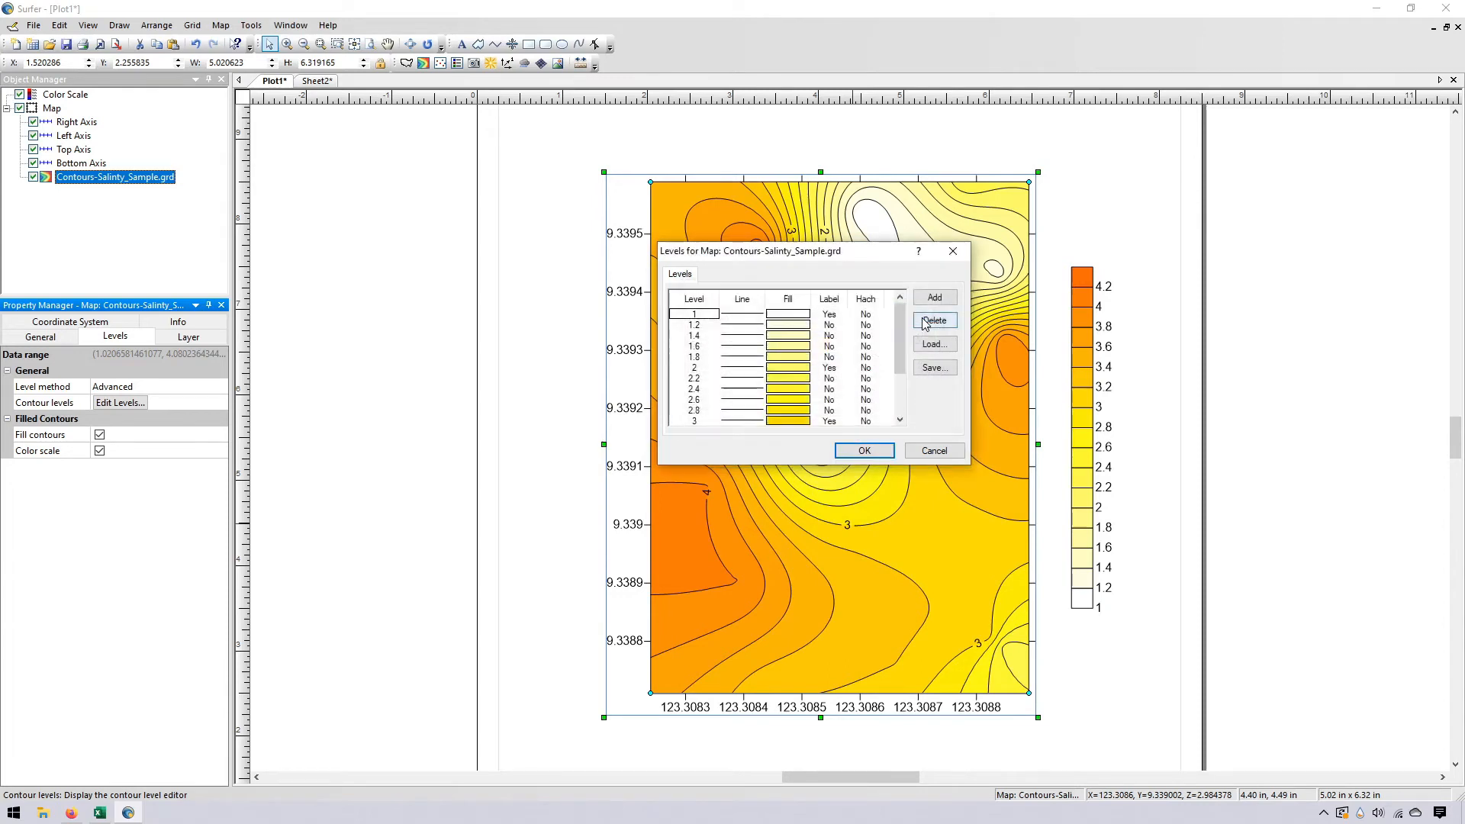
left_click(694, 299)
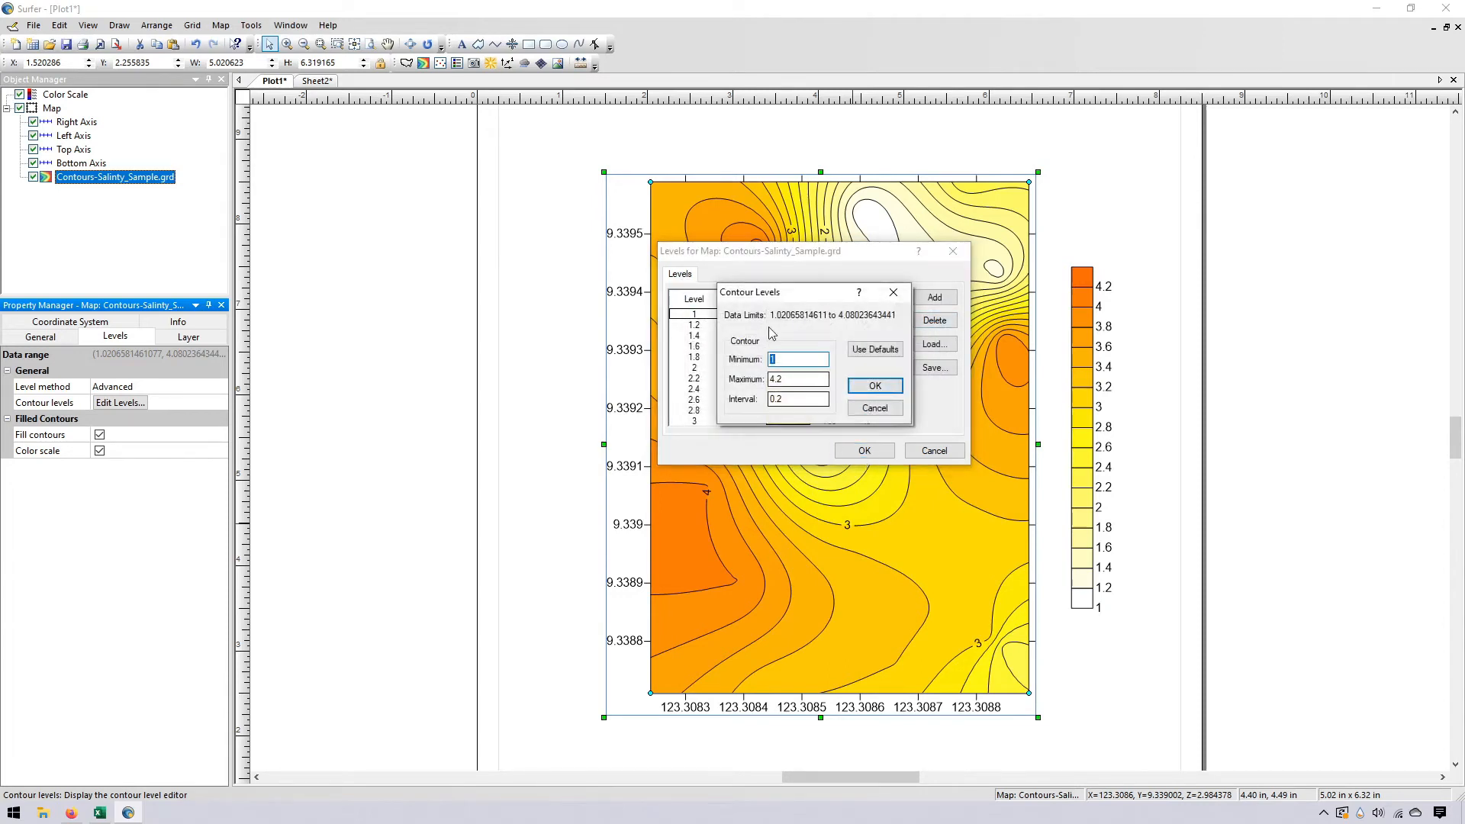
mouse_move(794, 294)
left_mouse_down()
mouse_move(762, 284)
mouse_move(755, 243)
mouse_move(788, 270)
left_mouse_up()
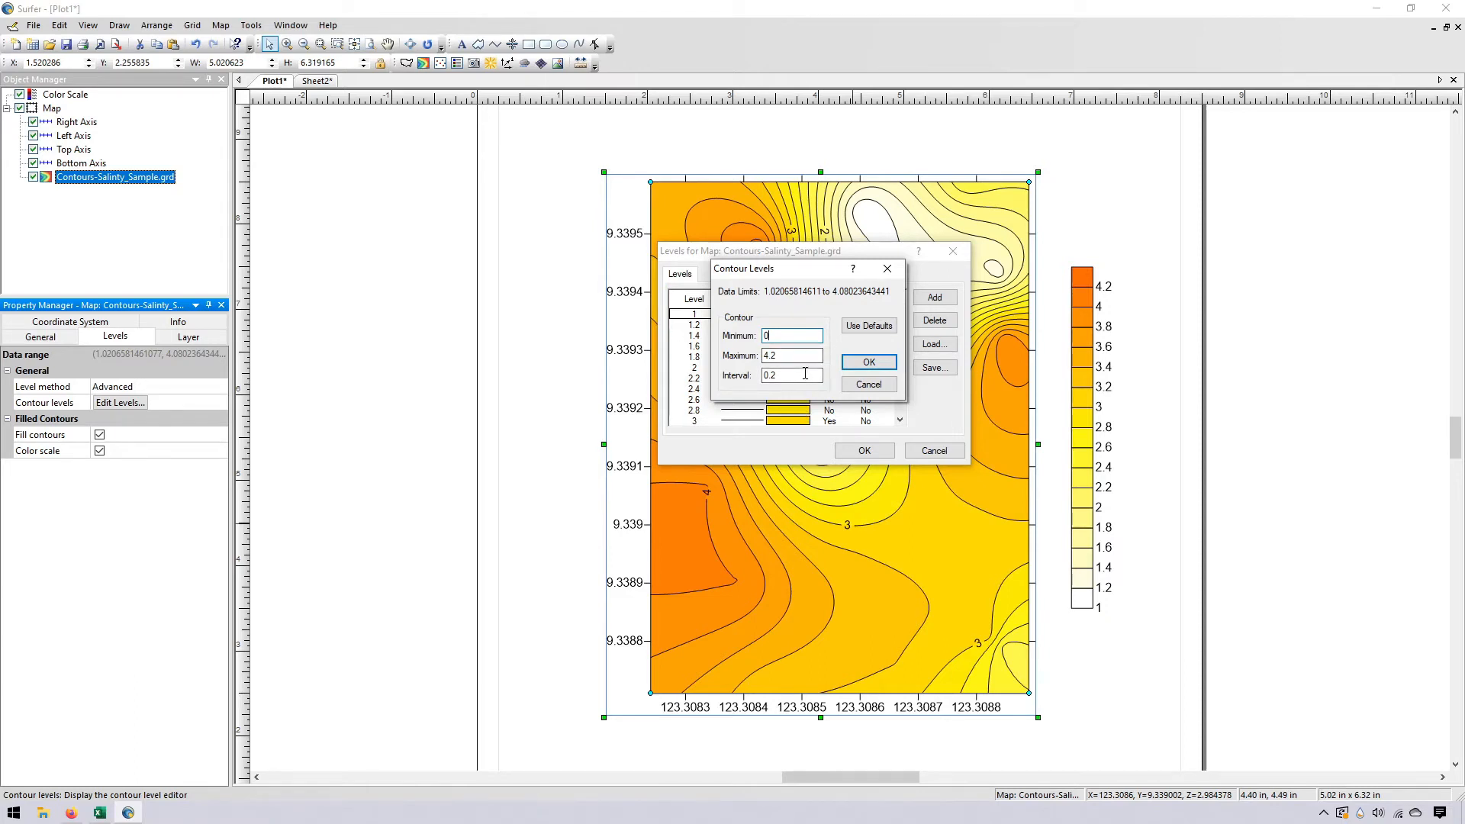
left_click_drag(790, 375, 765, 378)
type("1")
left_click(869, 364)
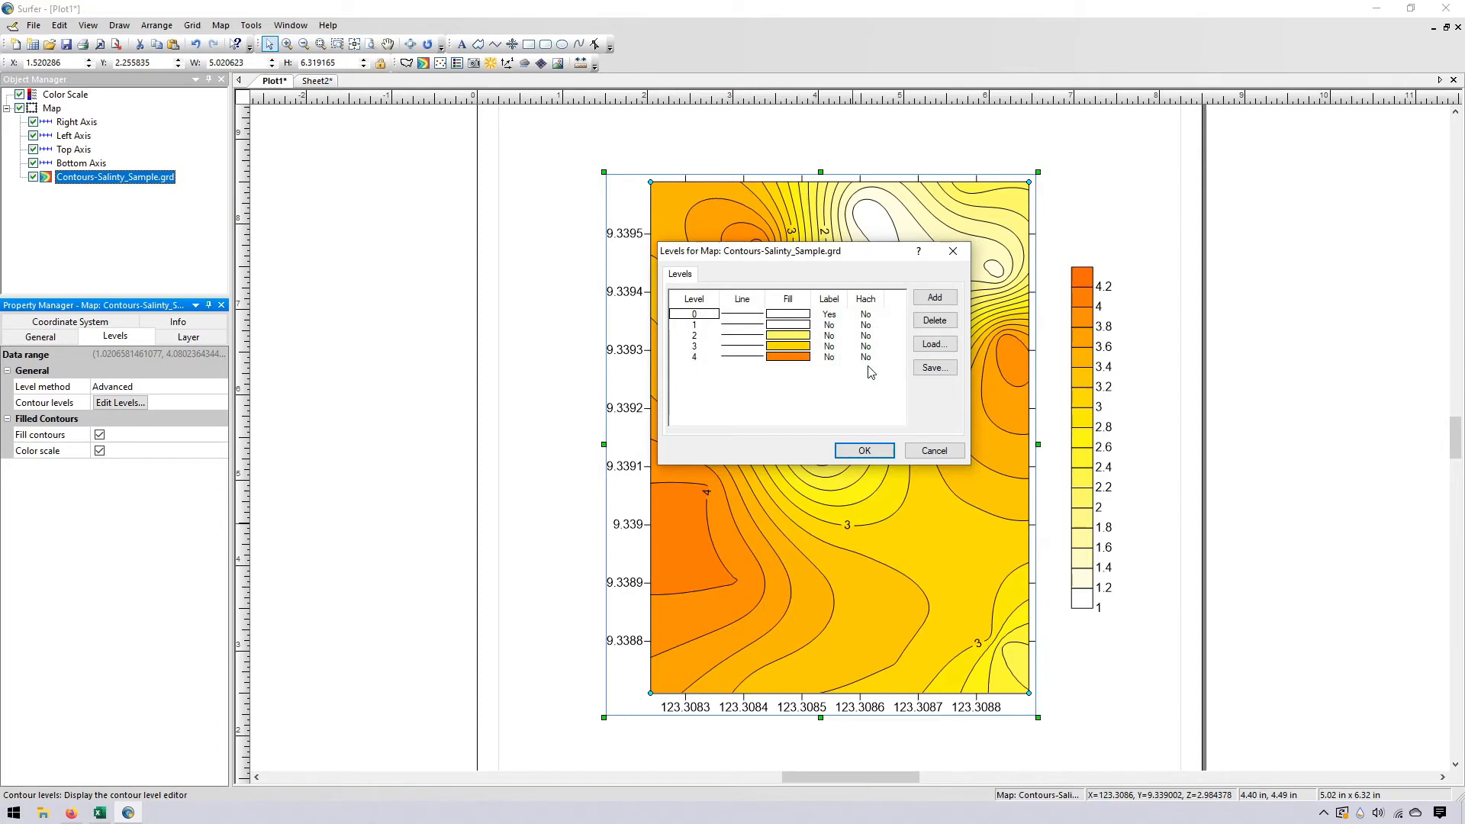
left_click(877, 450)
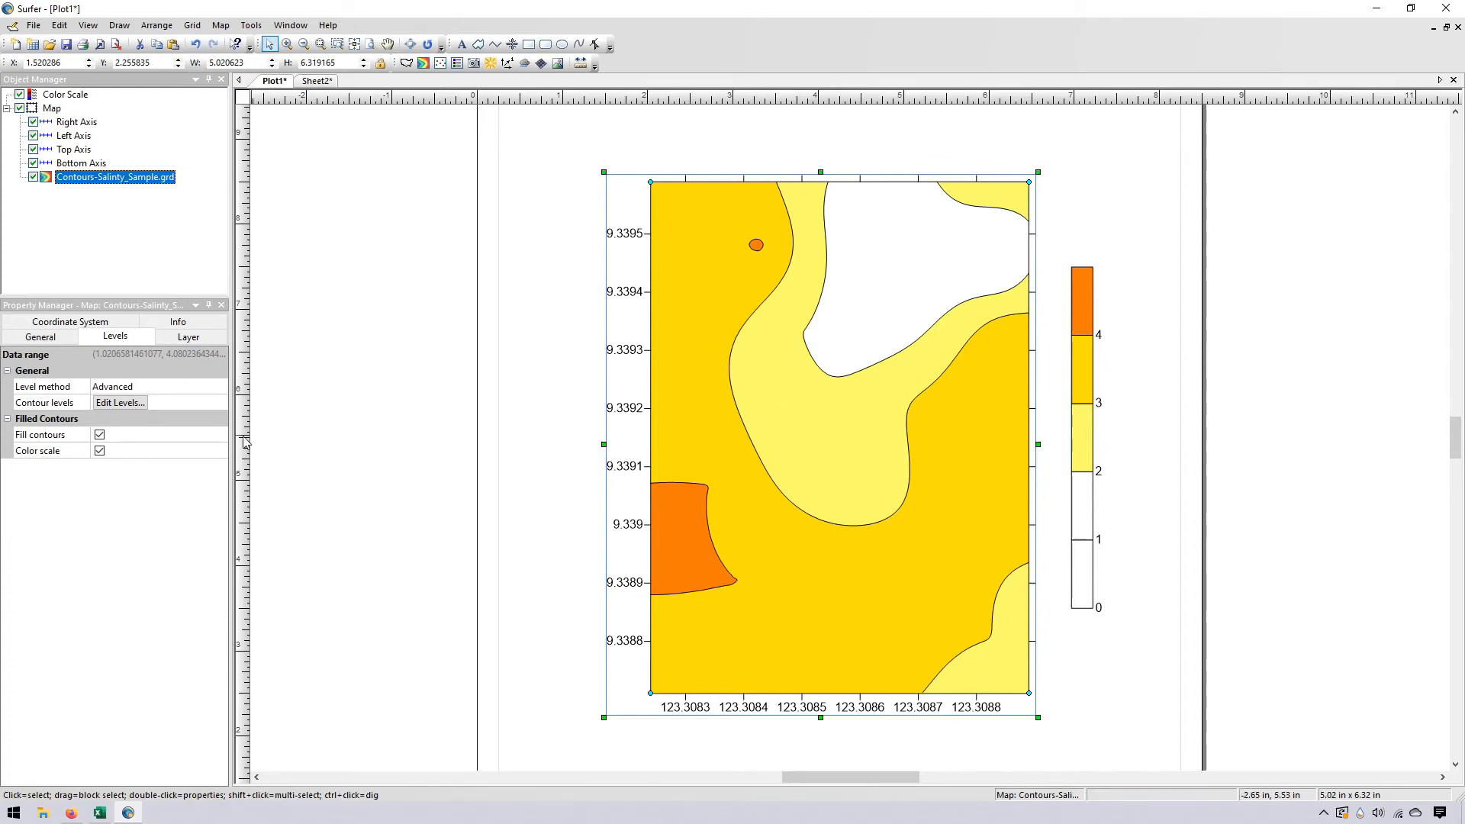
Reopen the contour level settings, set the contour interval to 0.1 and apply it to the map
left_click(137, 404)
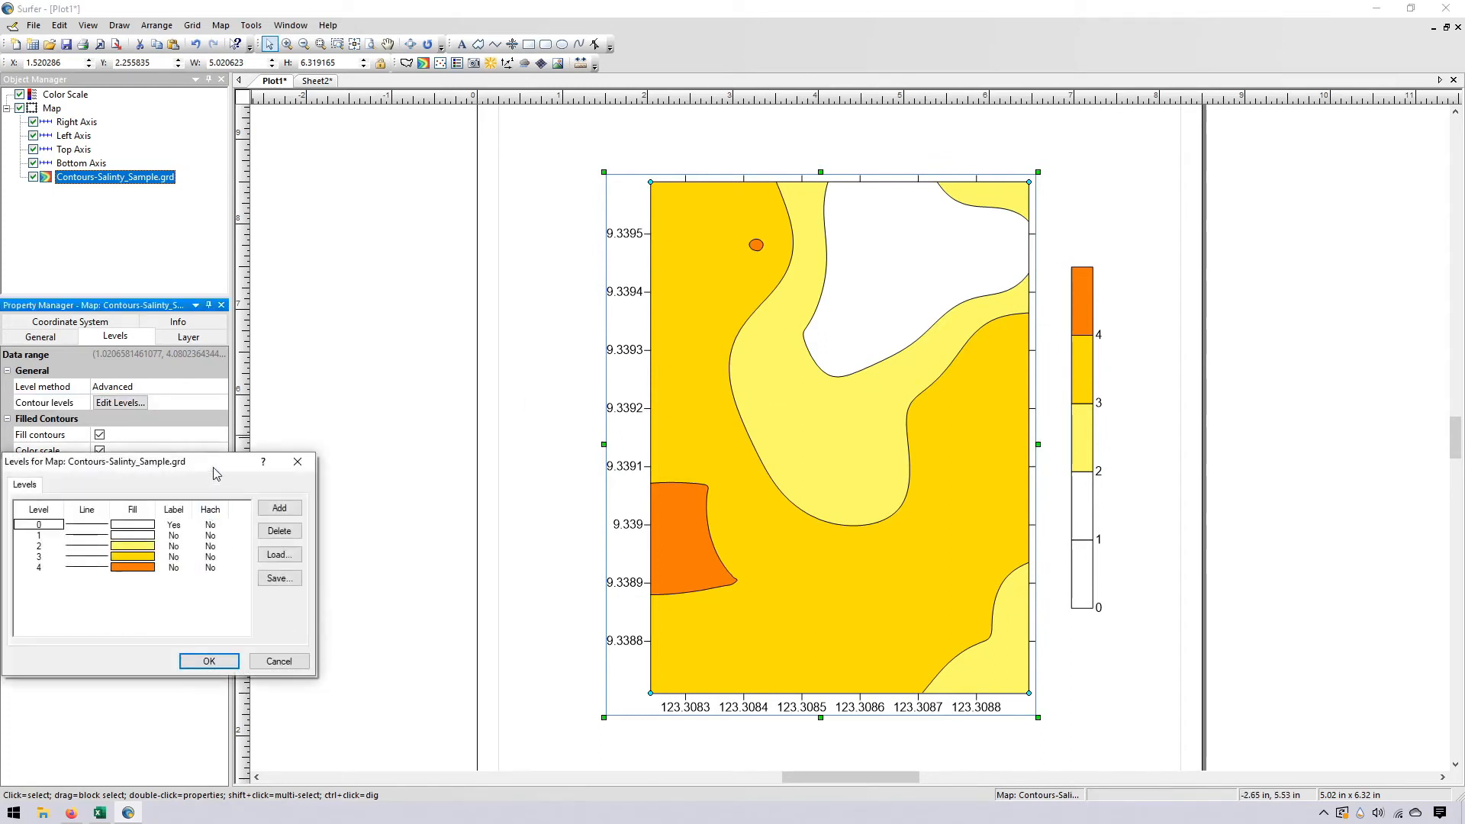
left_click_drag(216, 468, 820, 341)
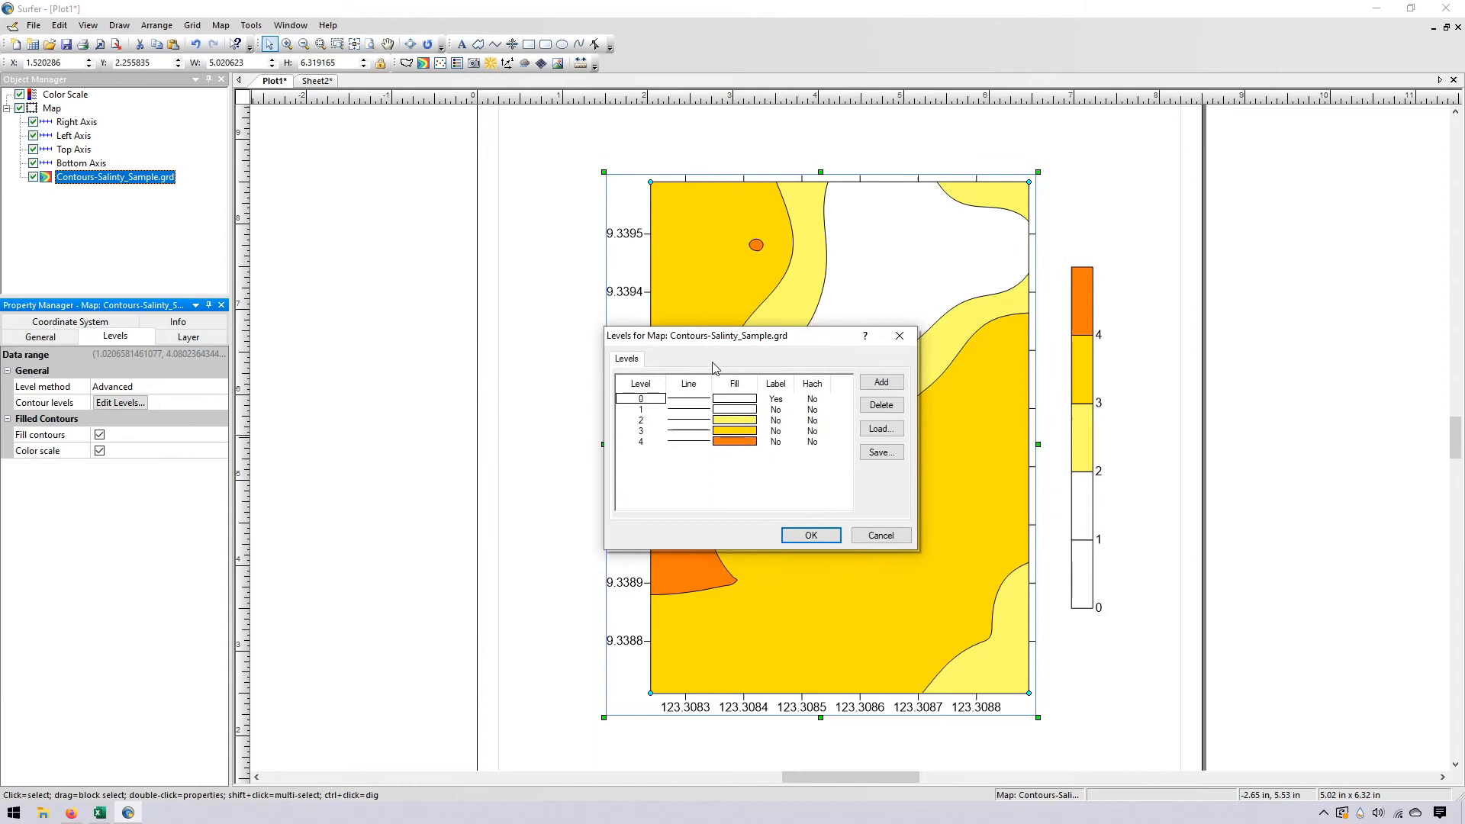
left_click(641, 384)
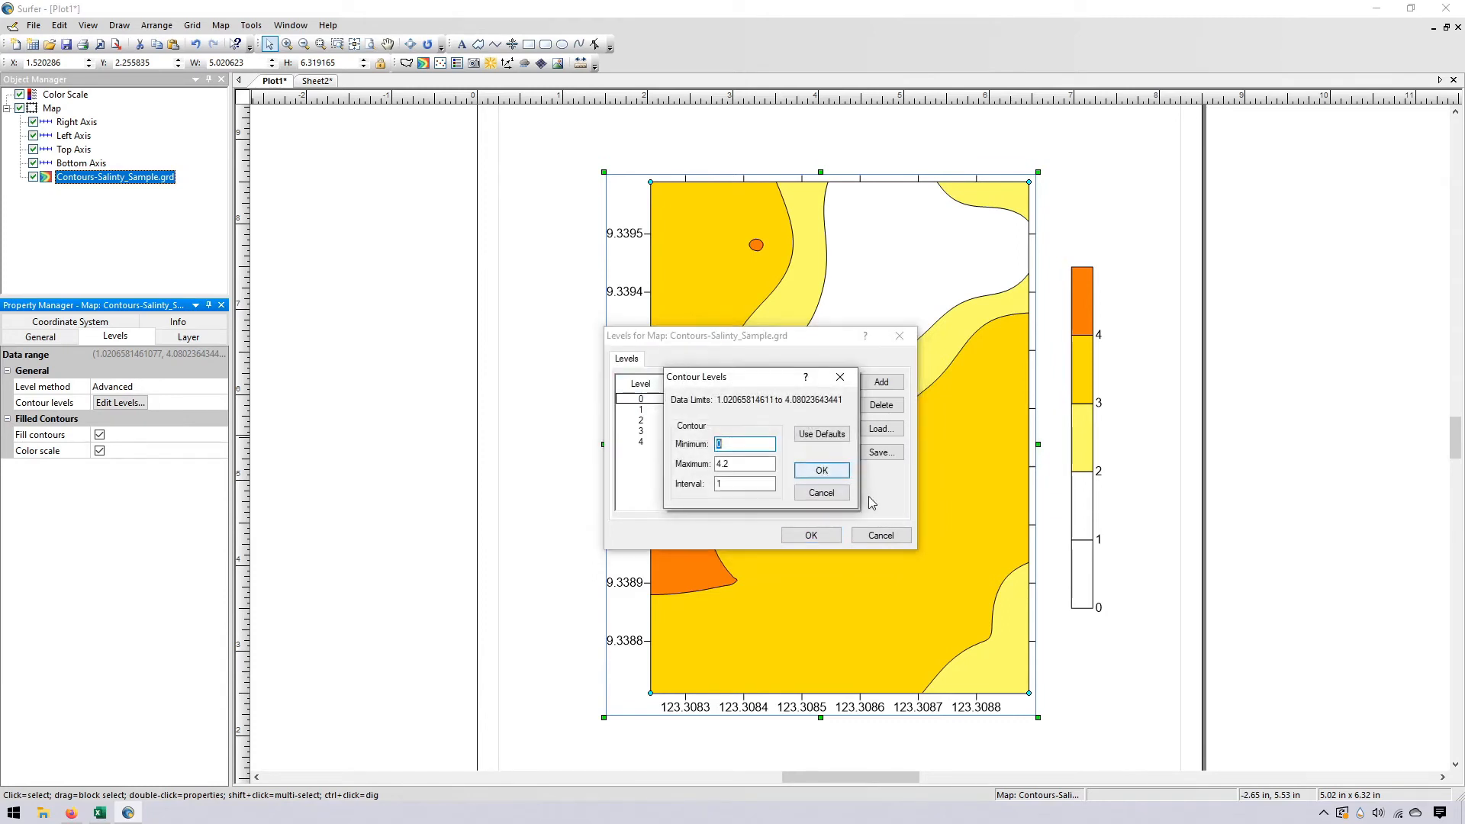
left_click(737, 486)
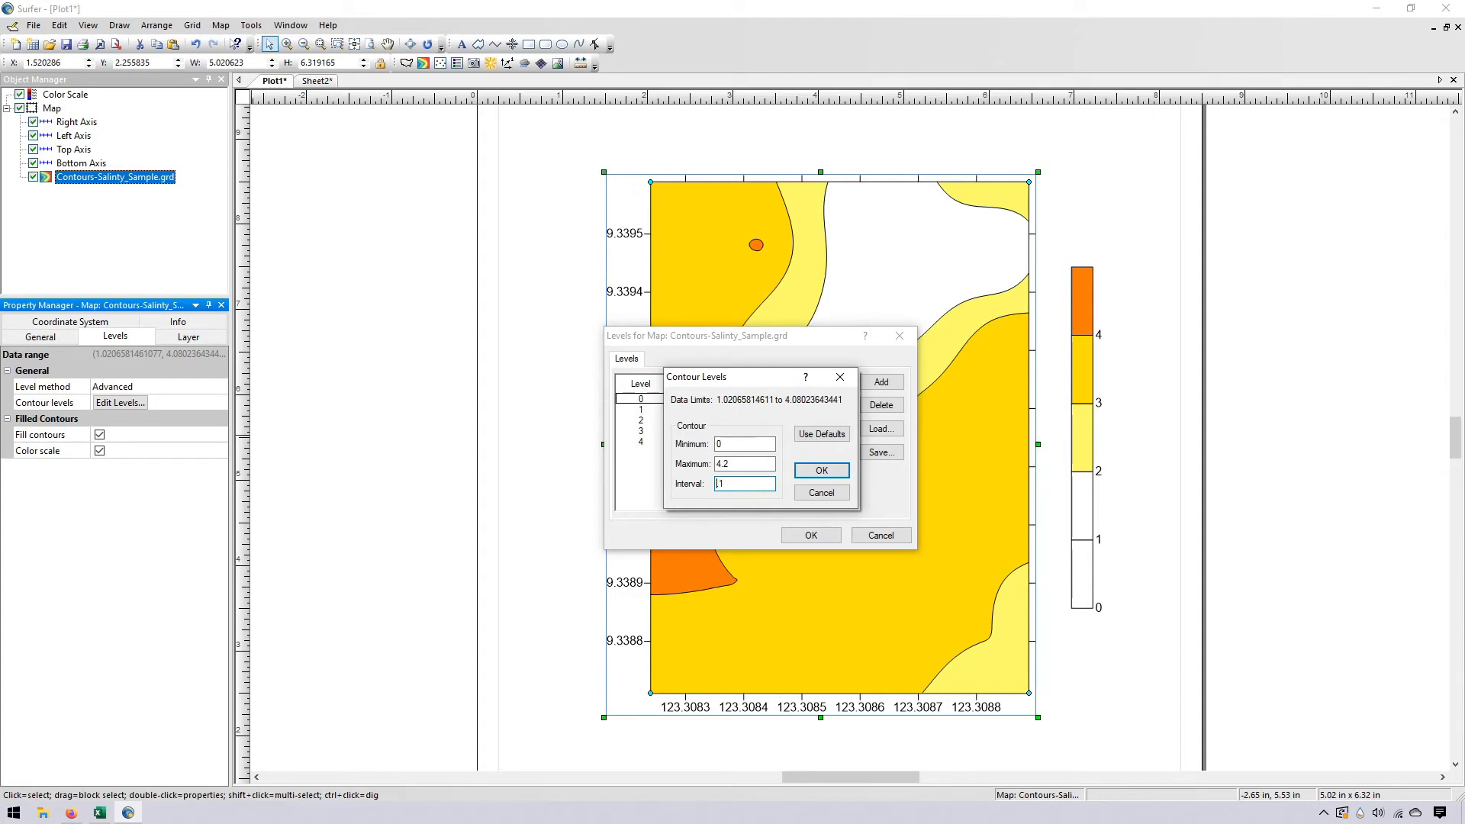
type(".")
left_click(822, 471)
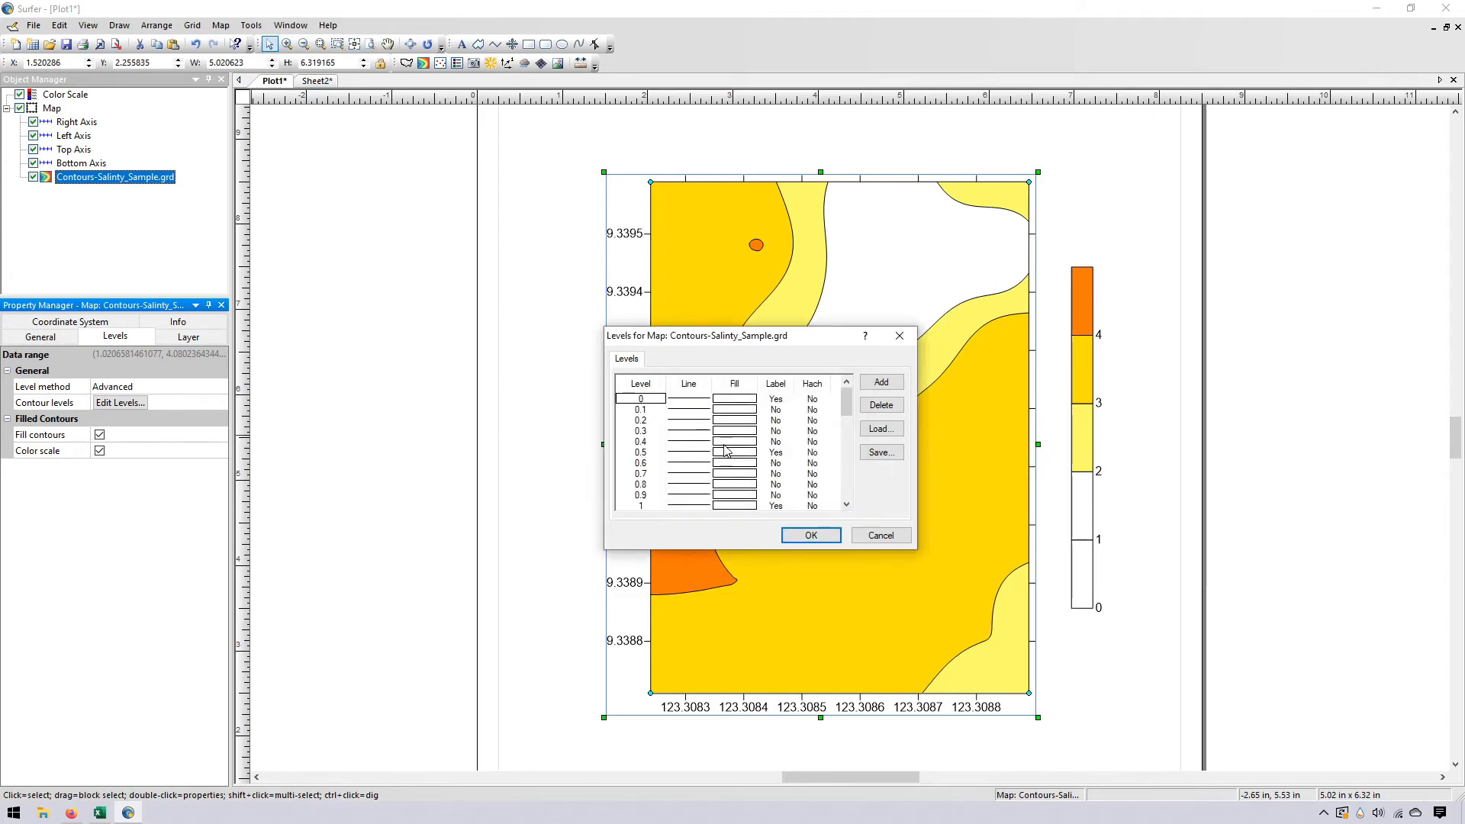
scroll(747, 451, "down", 10)
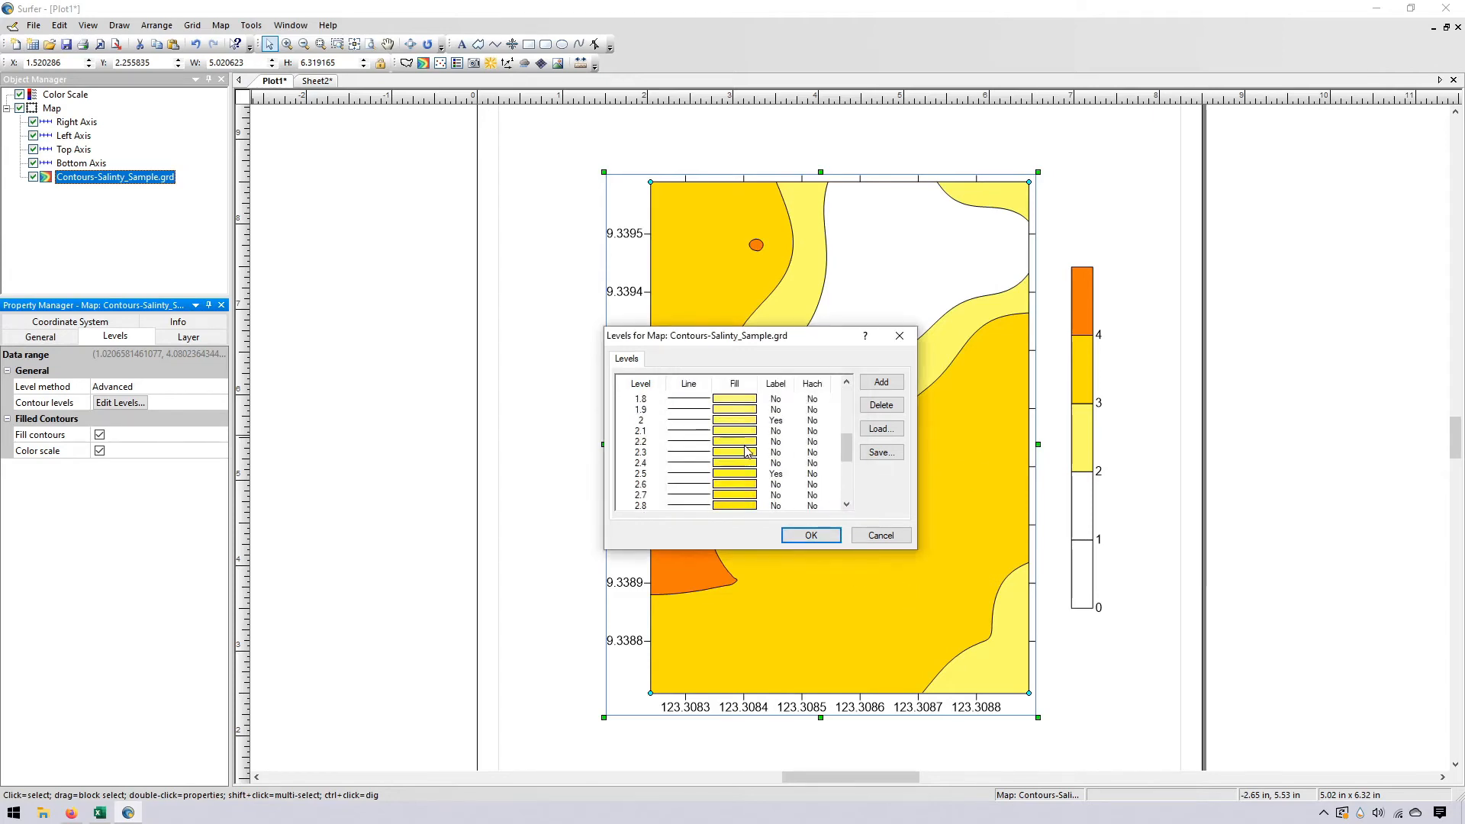
left_click(807, 536)
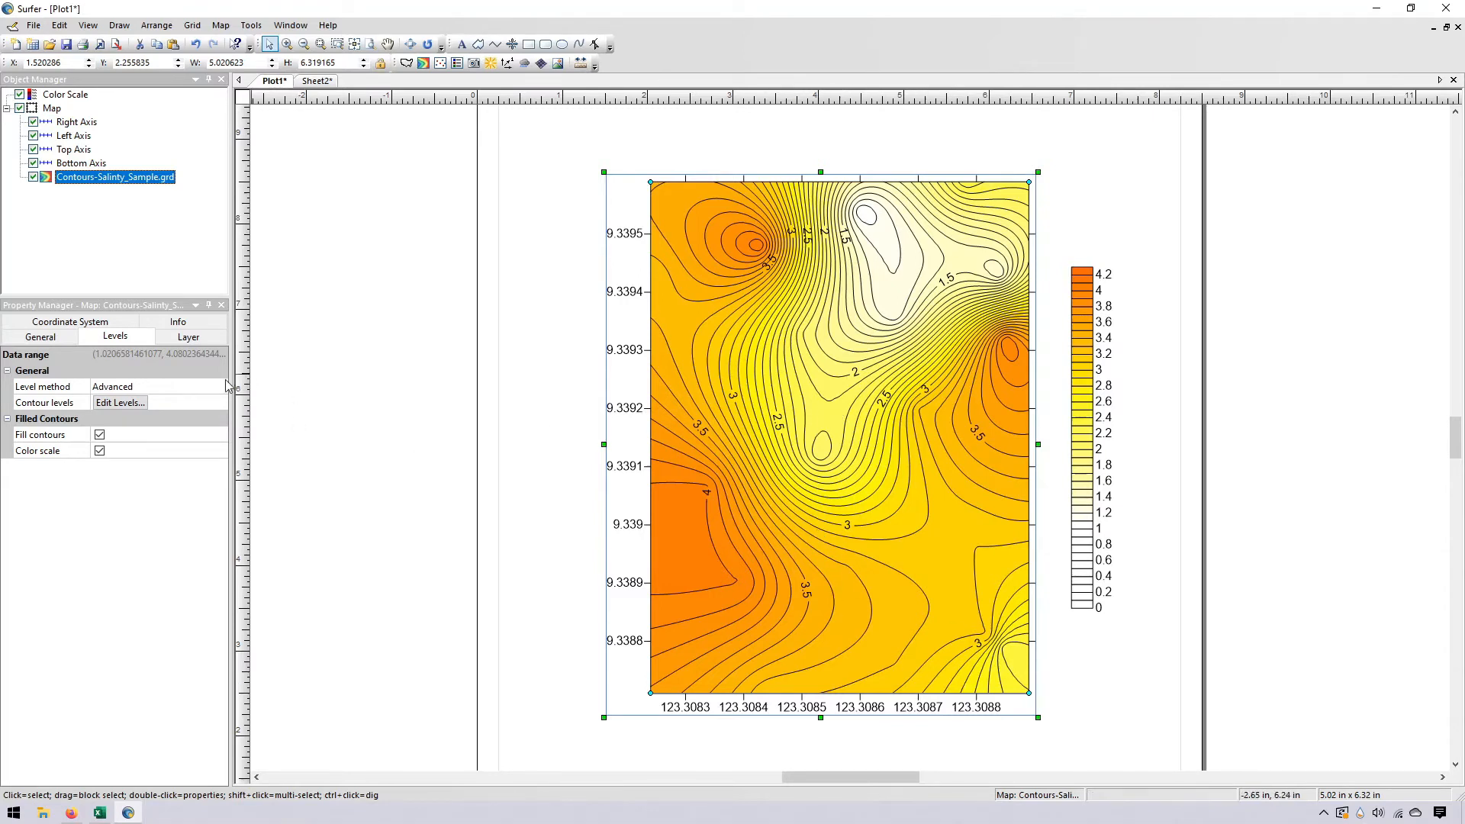
Set the line style of all contour levels to Invisible and apply it to the map
left_click(132, 408)
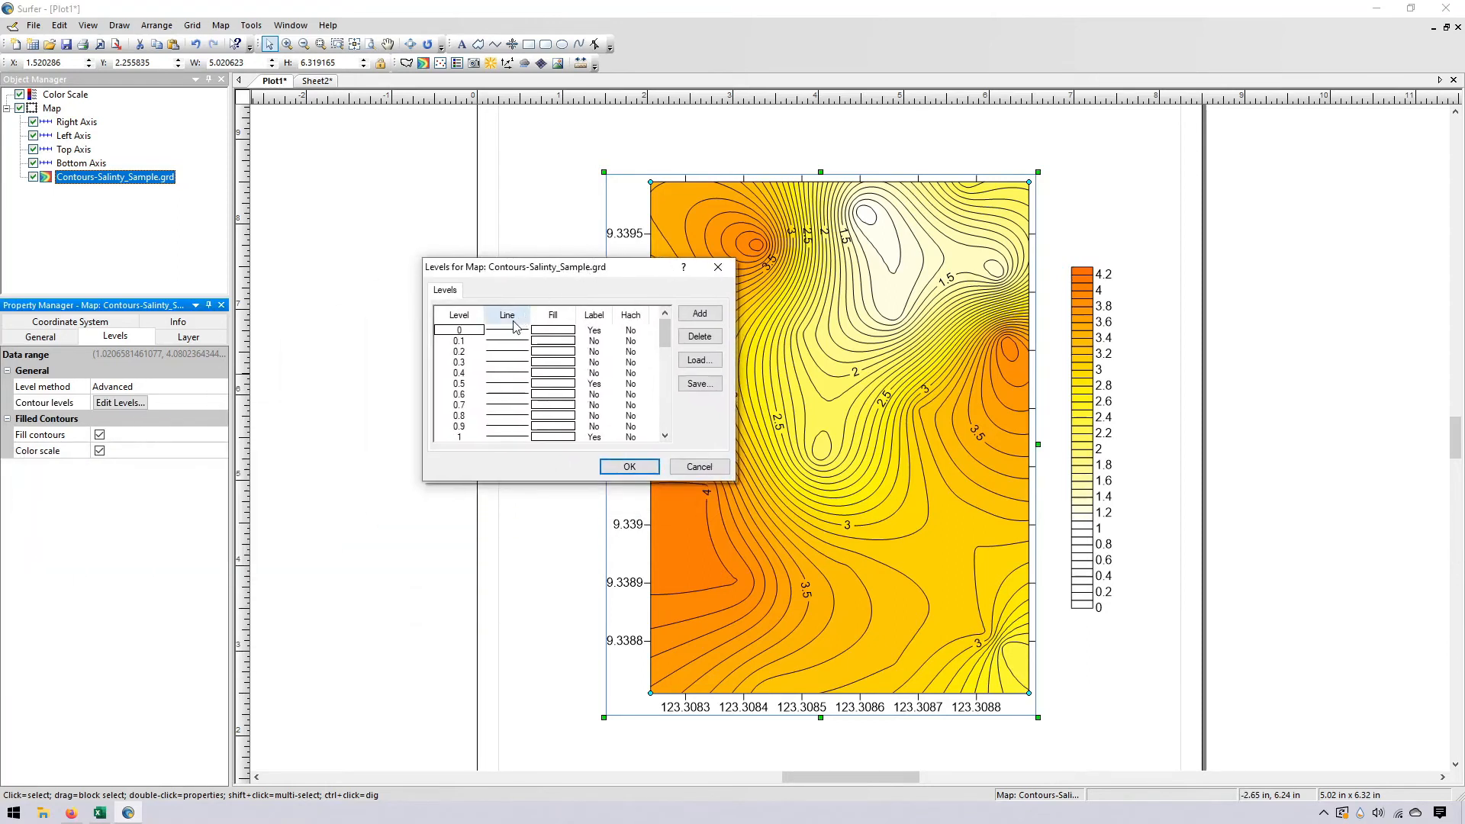
left_click(513, 316)
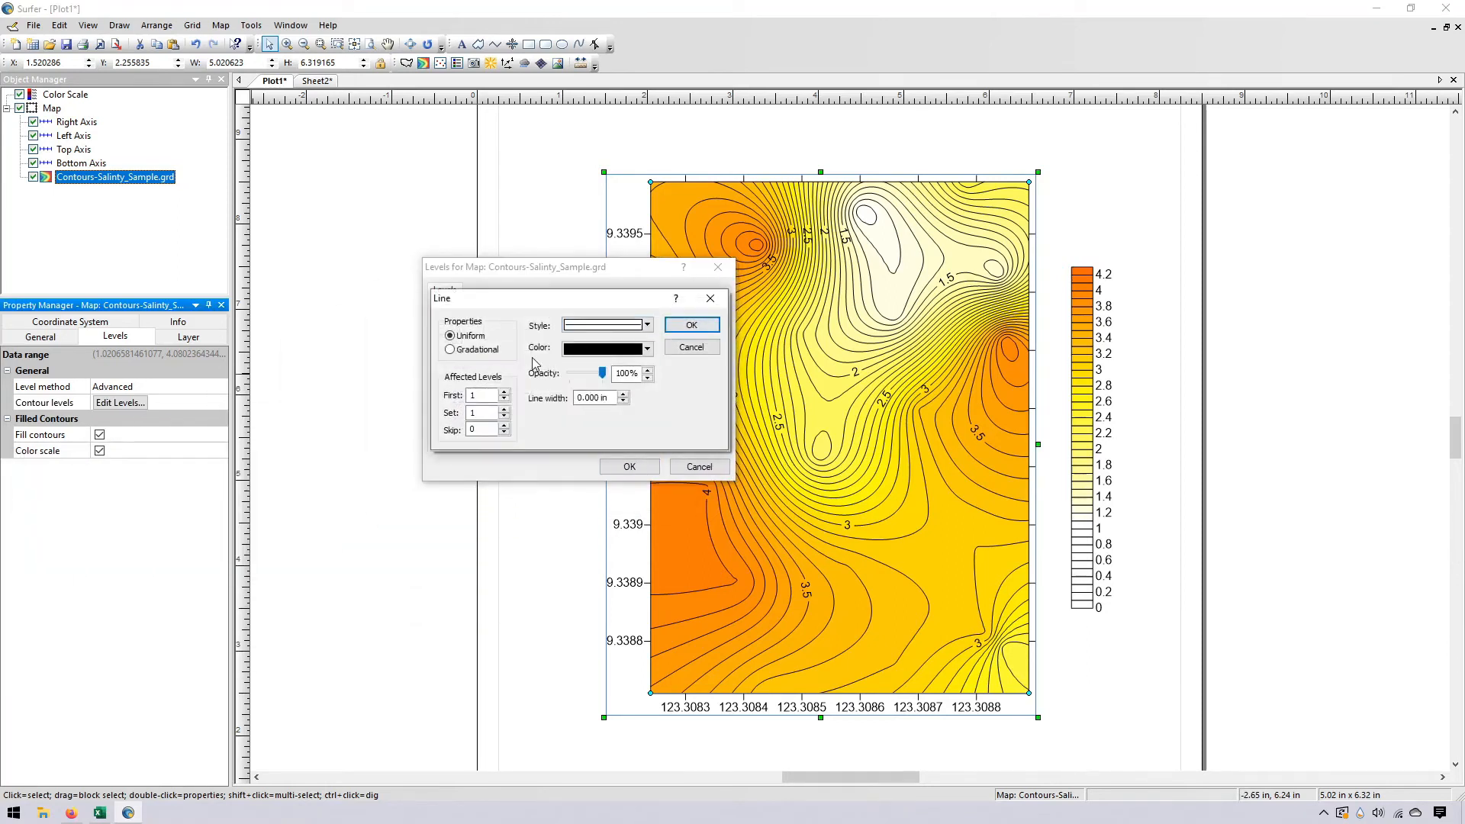
left_click(596, 326)
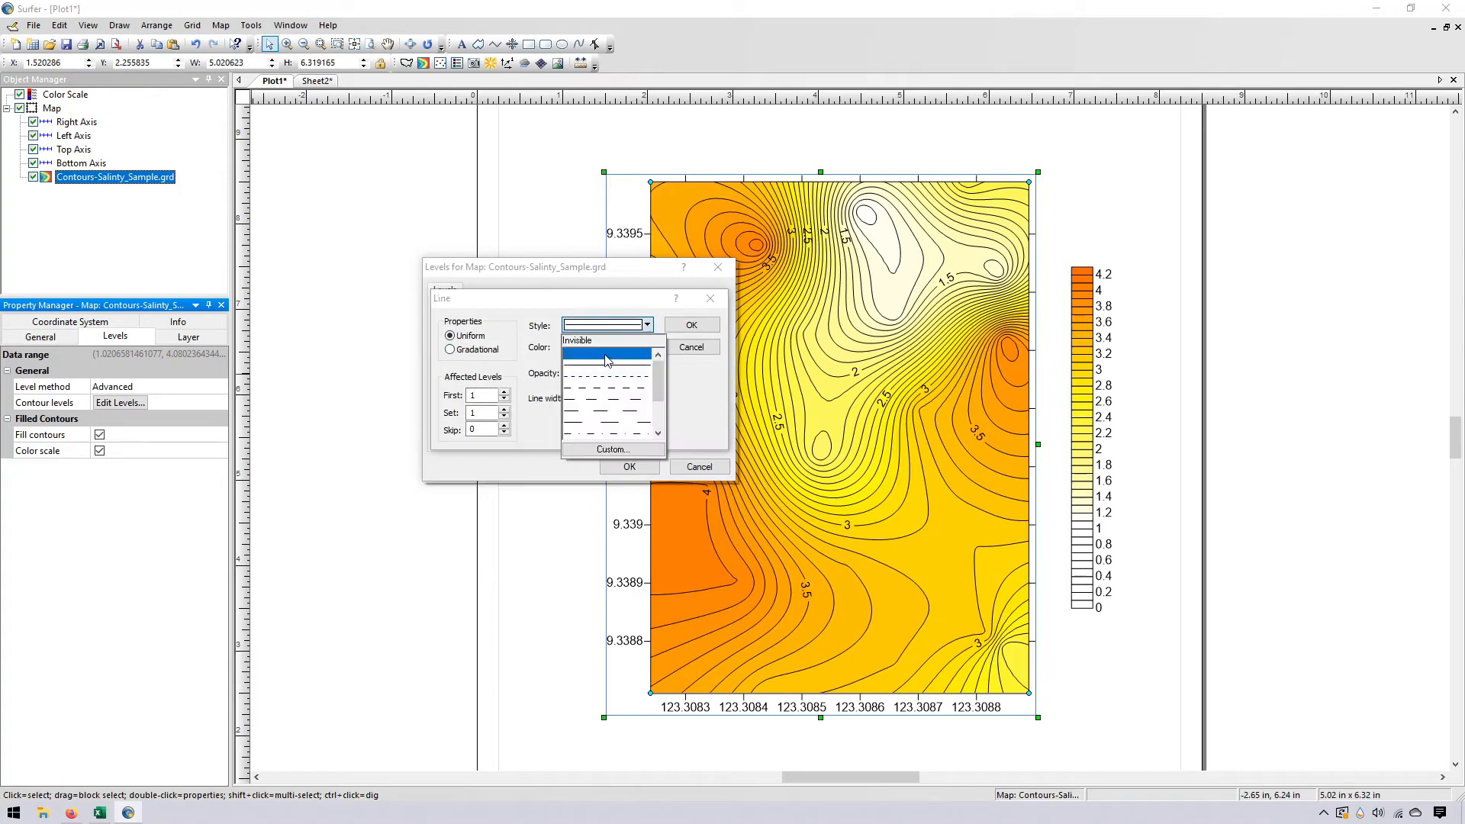
left_click(607, 354)
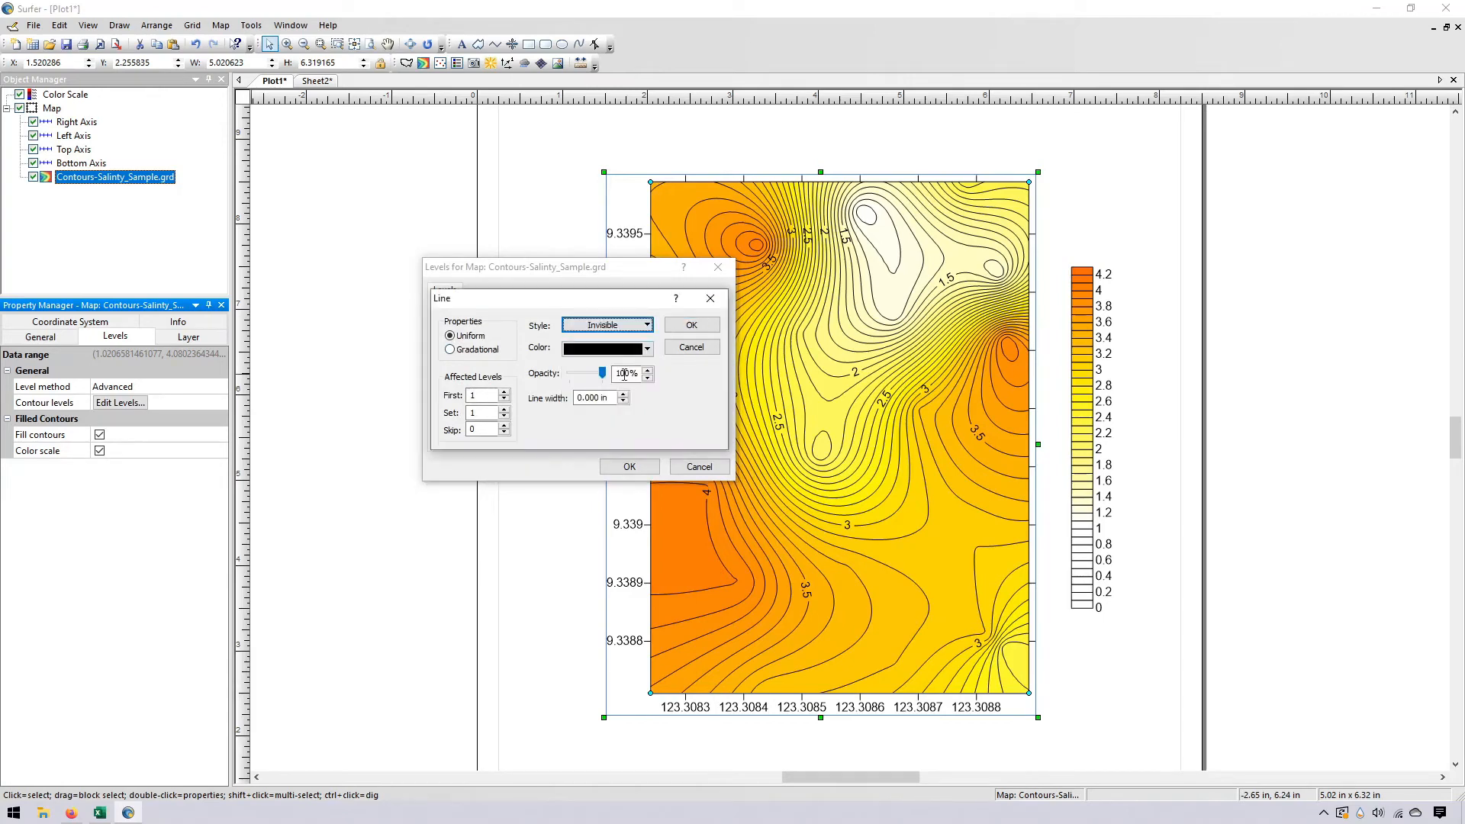
left_click(692, 326)
left_click(636, 469)
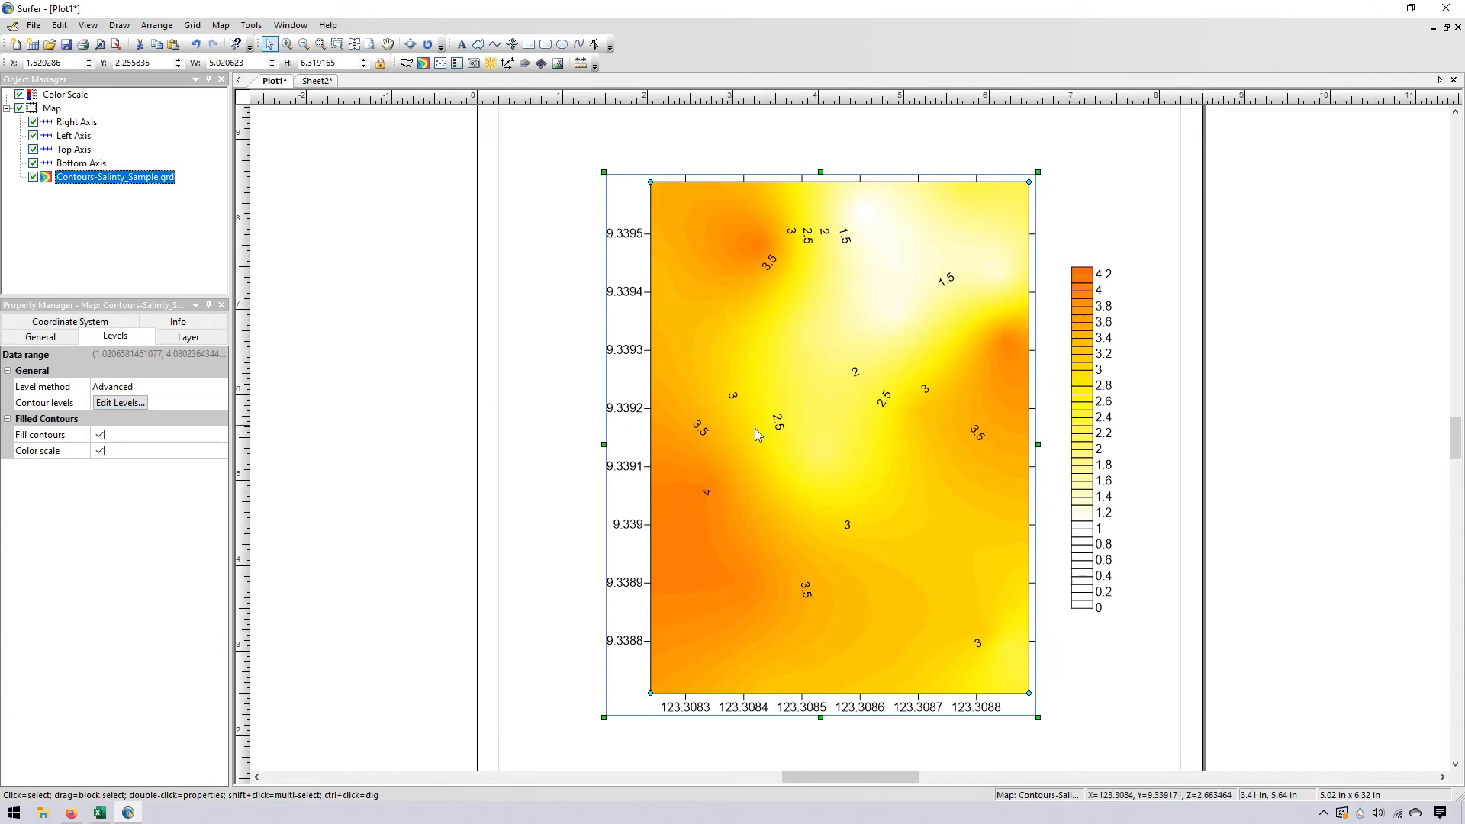
Reopen the contour level editor and turn off the labels of levels 0, 0.5, 1.5 and 2
left_click(120, 403)
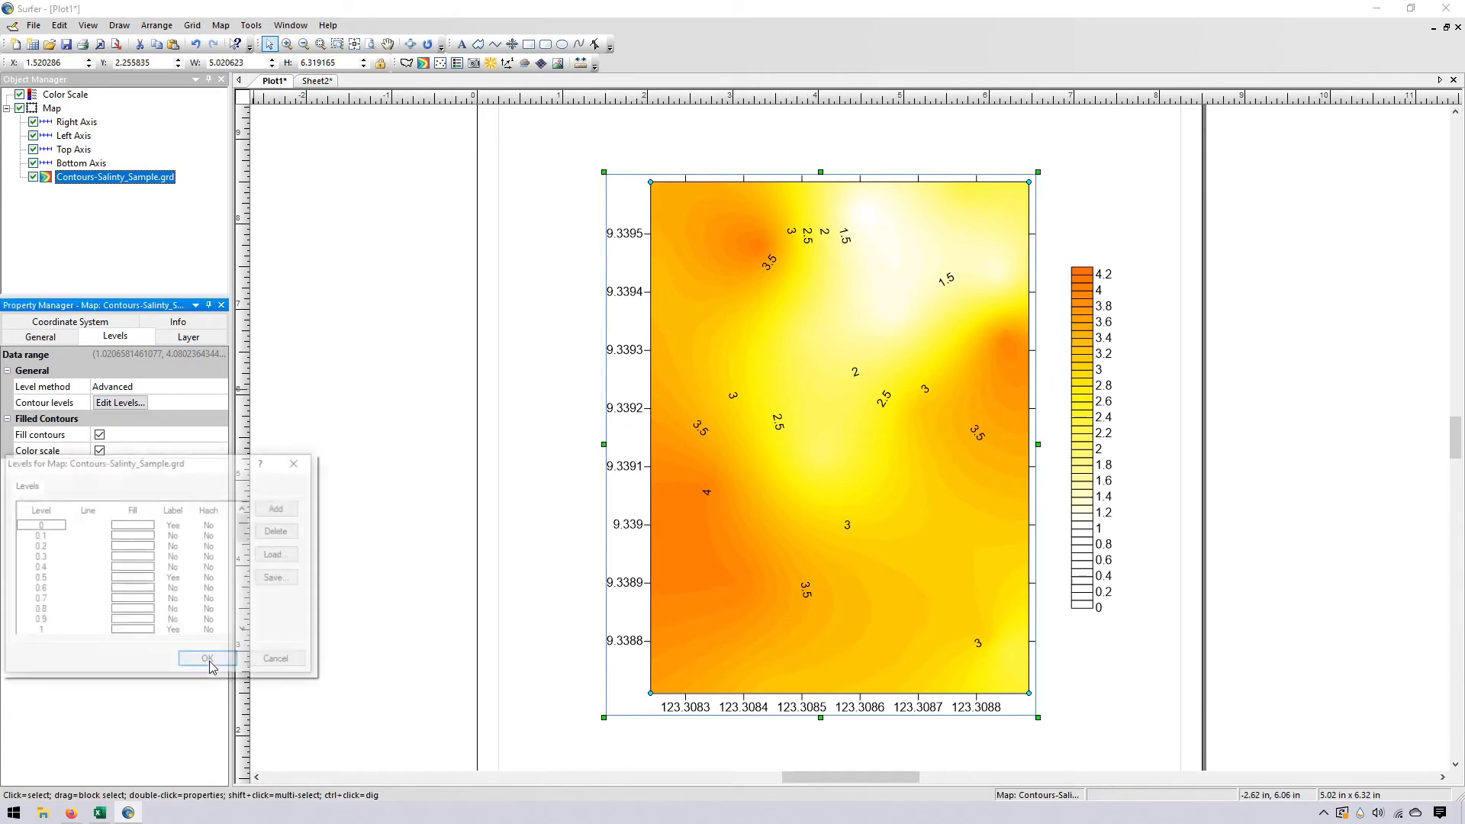
left_click_drag(199, 463, 803, 269)
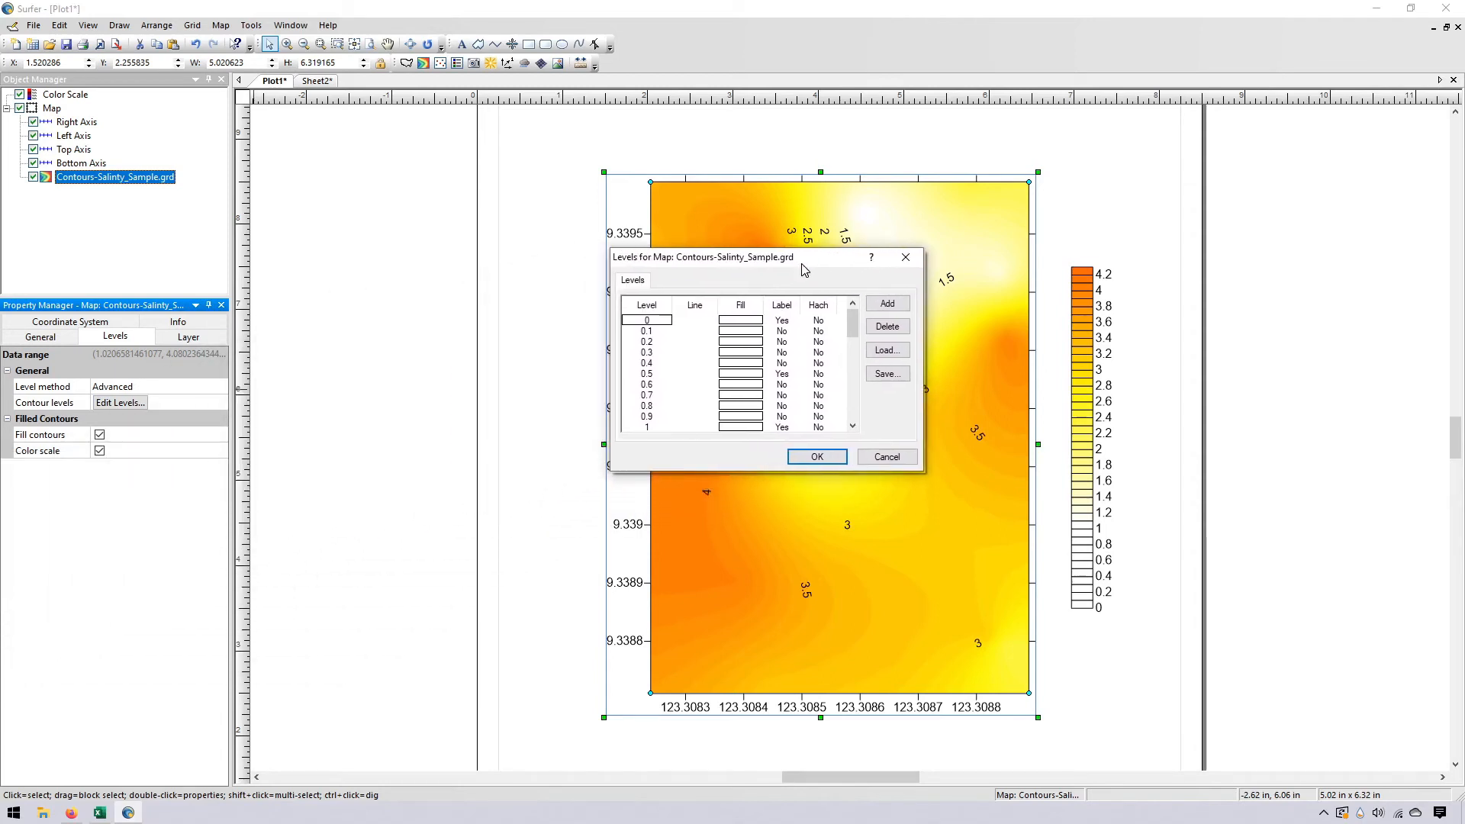
left_click(790, 314)
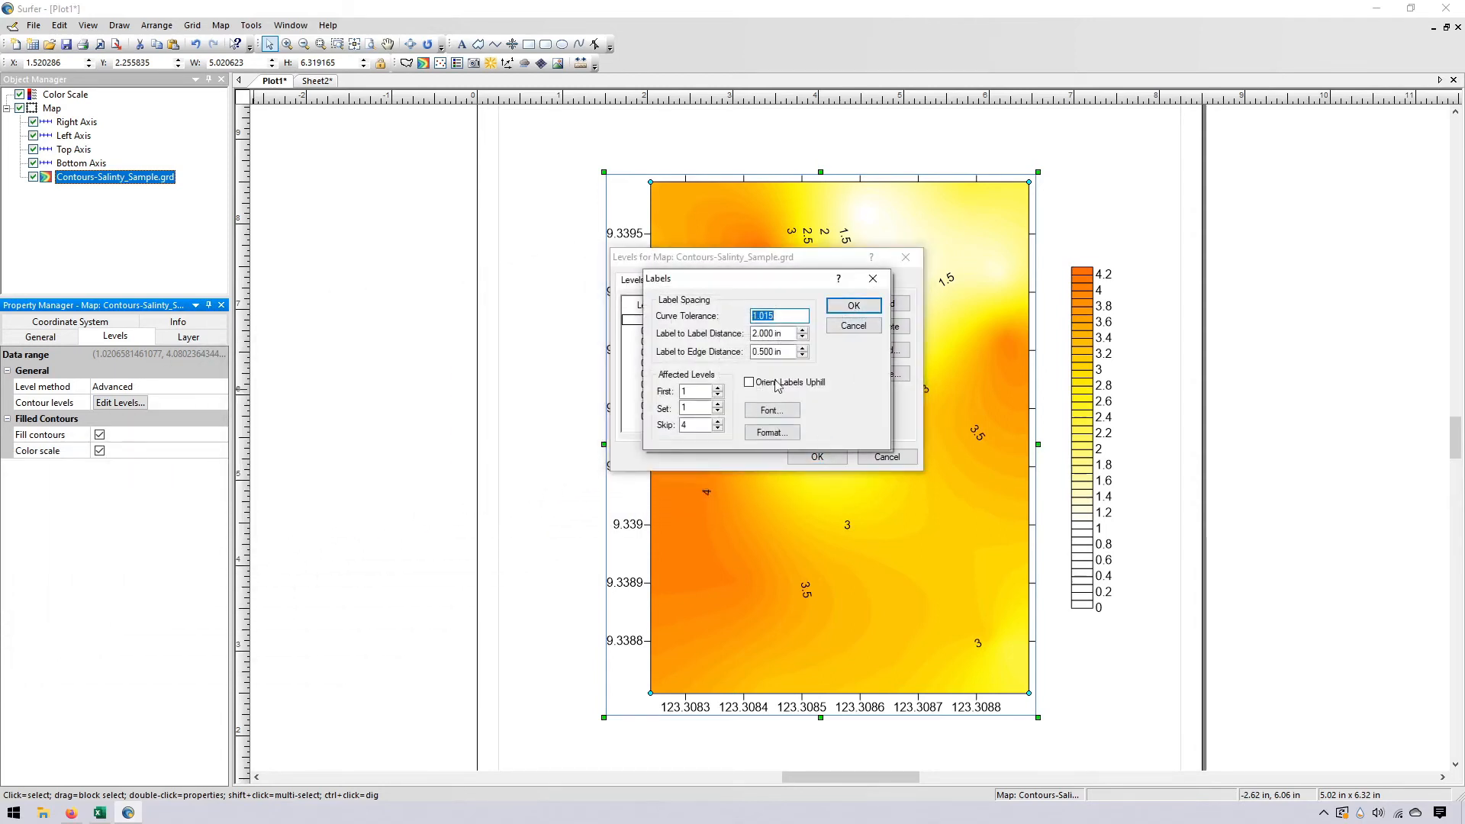
left_click(862, 330)
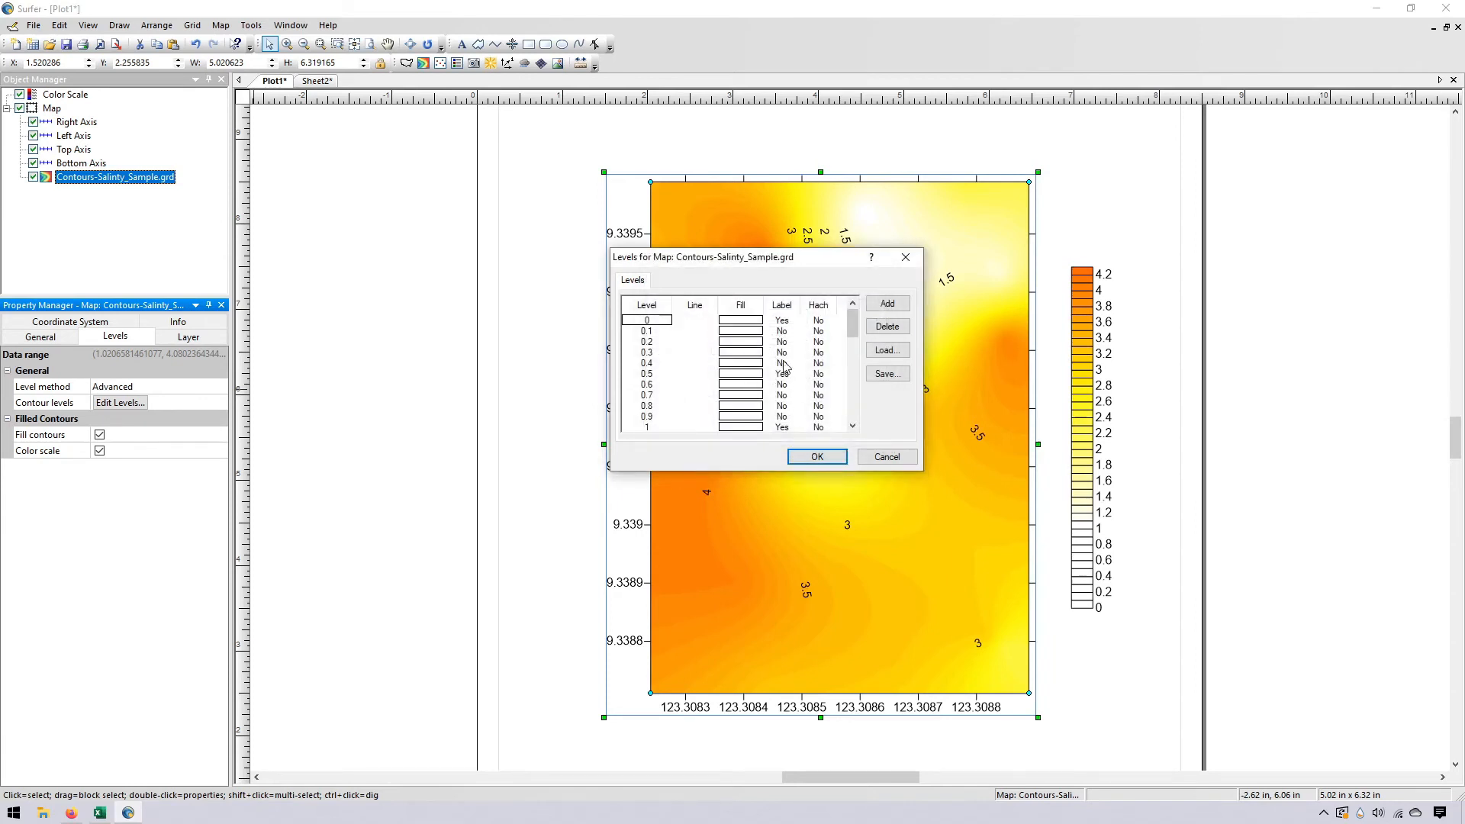
left_click(788, 321)
scroll(794, 377, "down", 4)
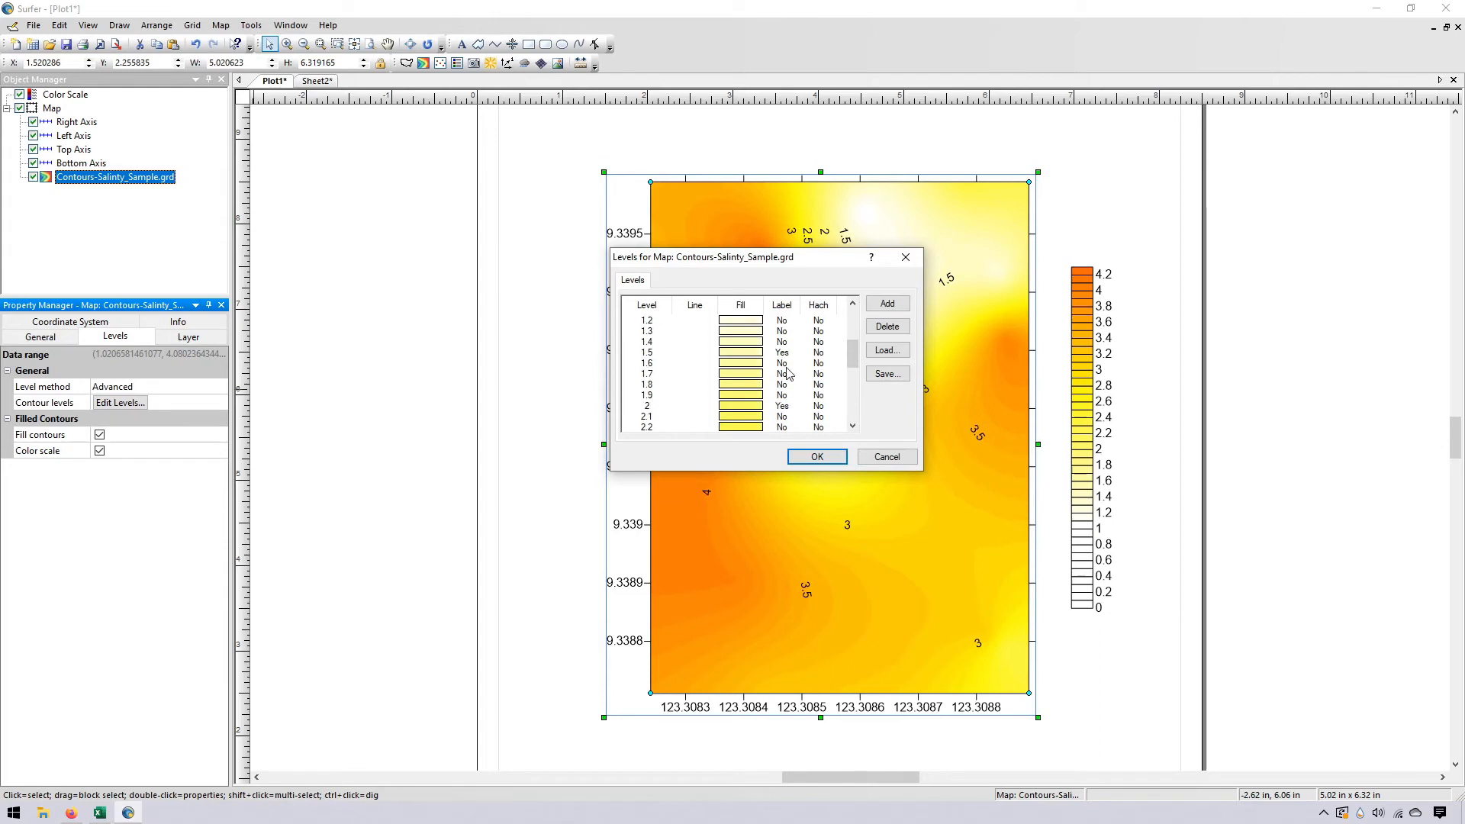
double_click(787, 354)
left_click(788, 366)
double_click(792, 403)
Turn off the labels of the remaining labelled contour levels: 1, 2.5, 3, 3.5 and 4
scroll(791, 407, "up", 3)
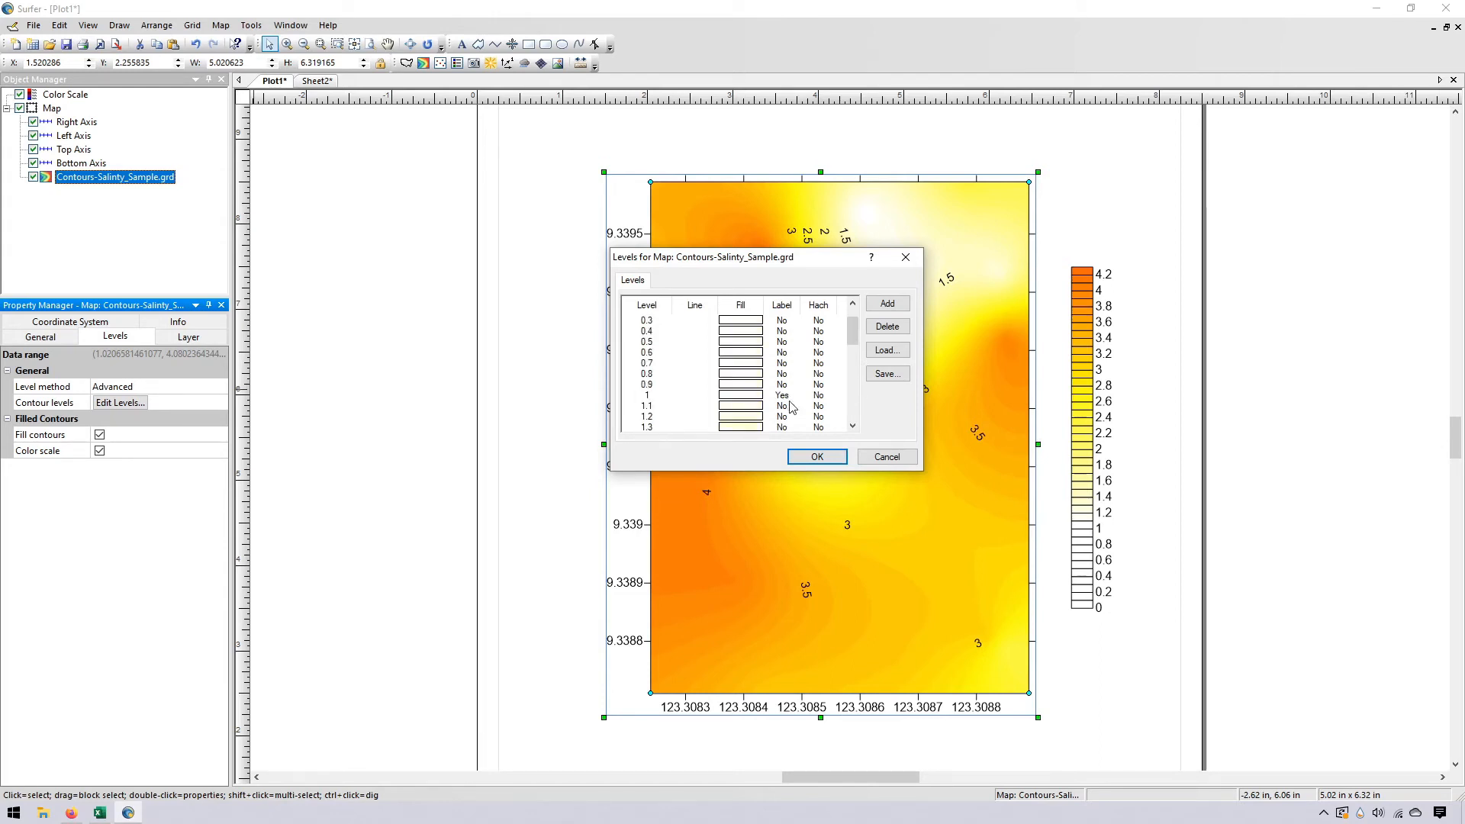
scroll(790, 397, "down", 5)
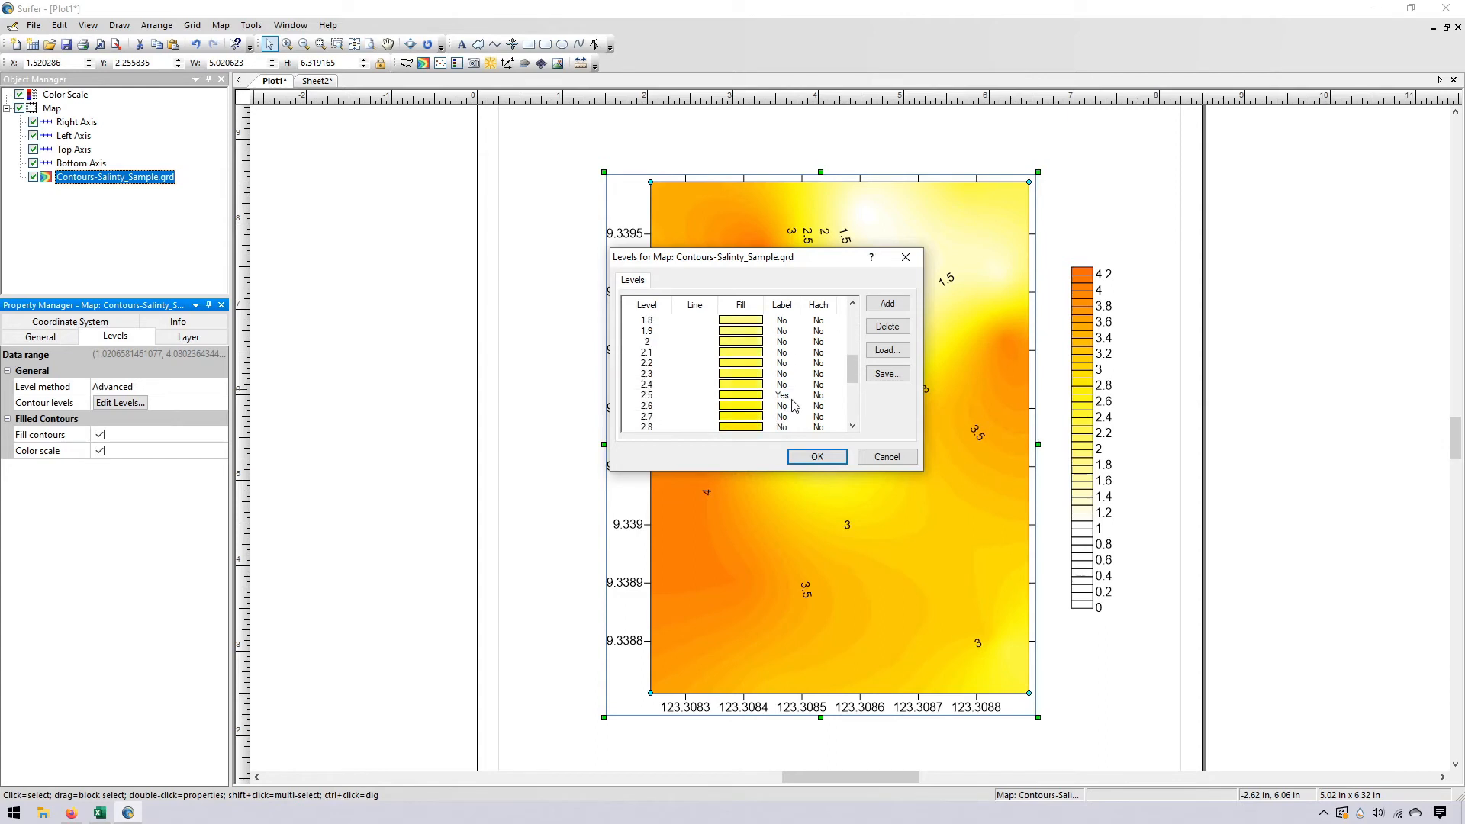
left_click(792, 397)
double_click(792, 399)
scroll(792, 407, "down", 2)
scroll(792, 401, "up", 2)
scroll(790, 365, "down", 1)
double_click(789, 416)
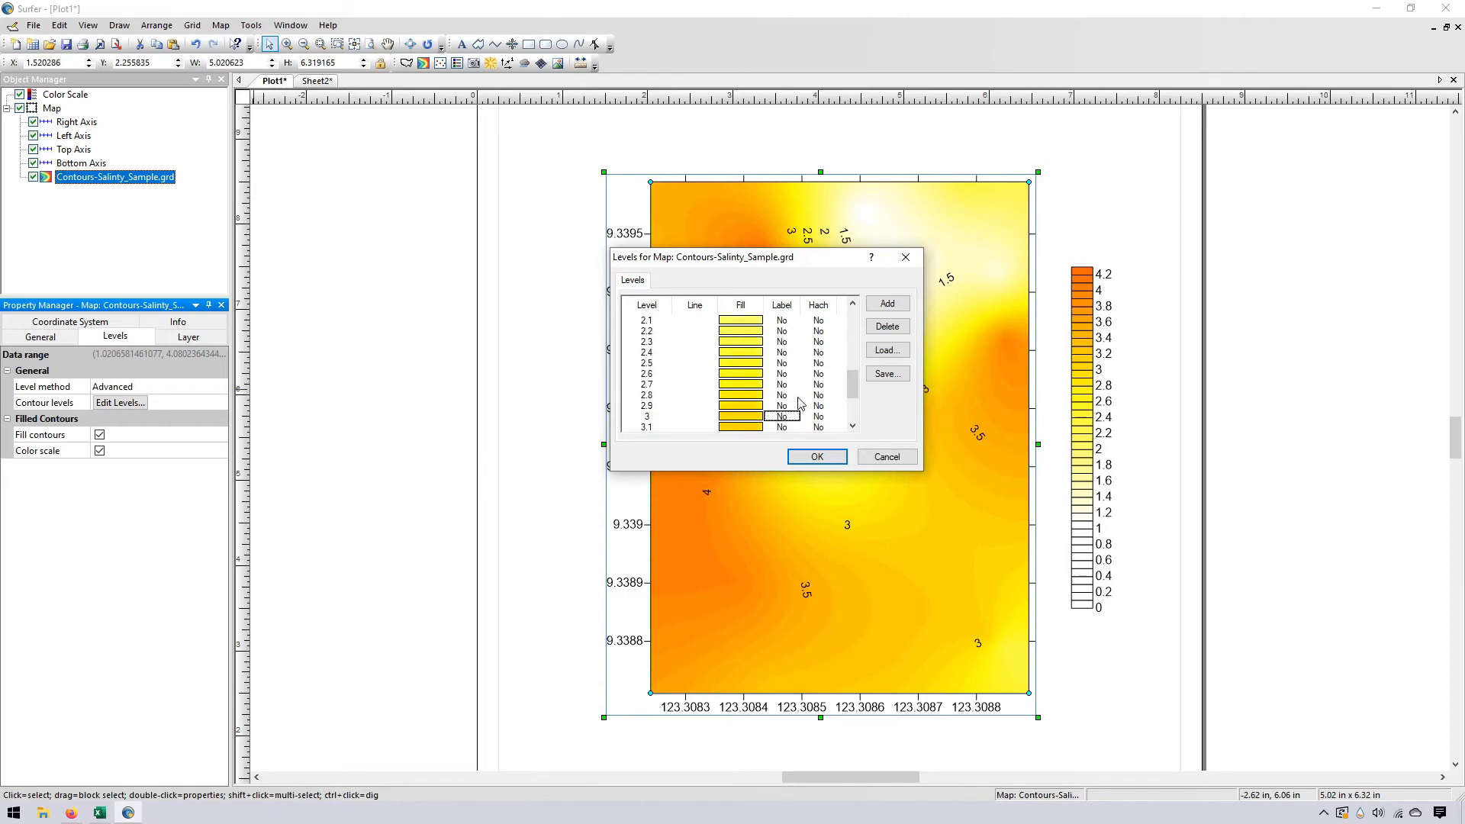
scroll(800, 403, "down", 4)
double_click(791, 353)
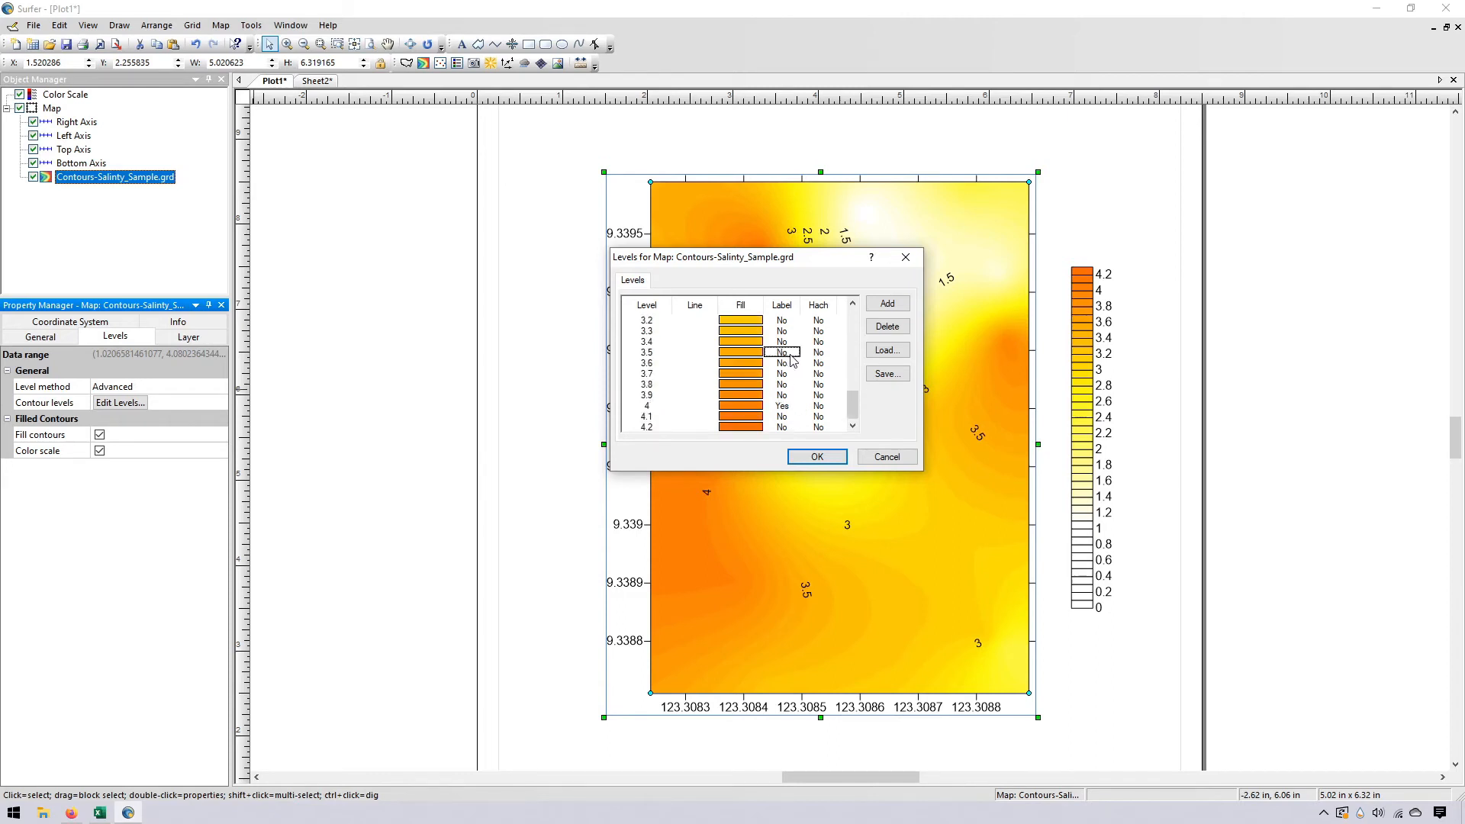
double_click(790, 410)
Check the whole level list for remaining labels and apply the level settings to the map
scroll(797, 401, "up", 4)
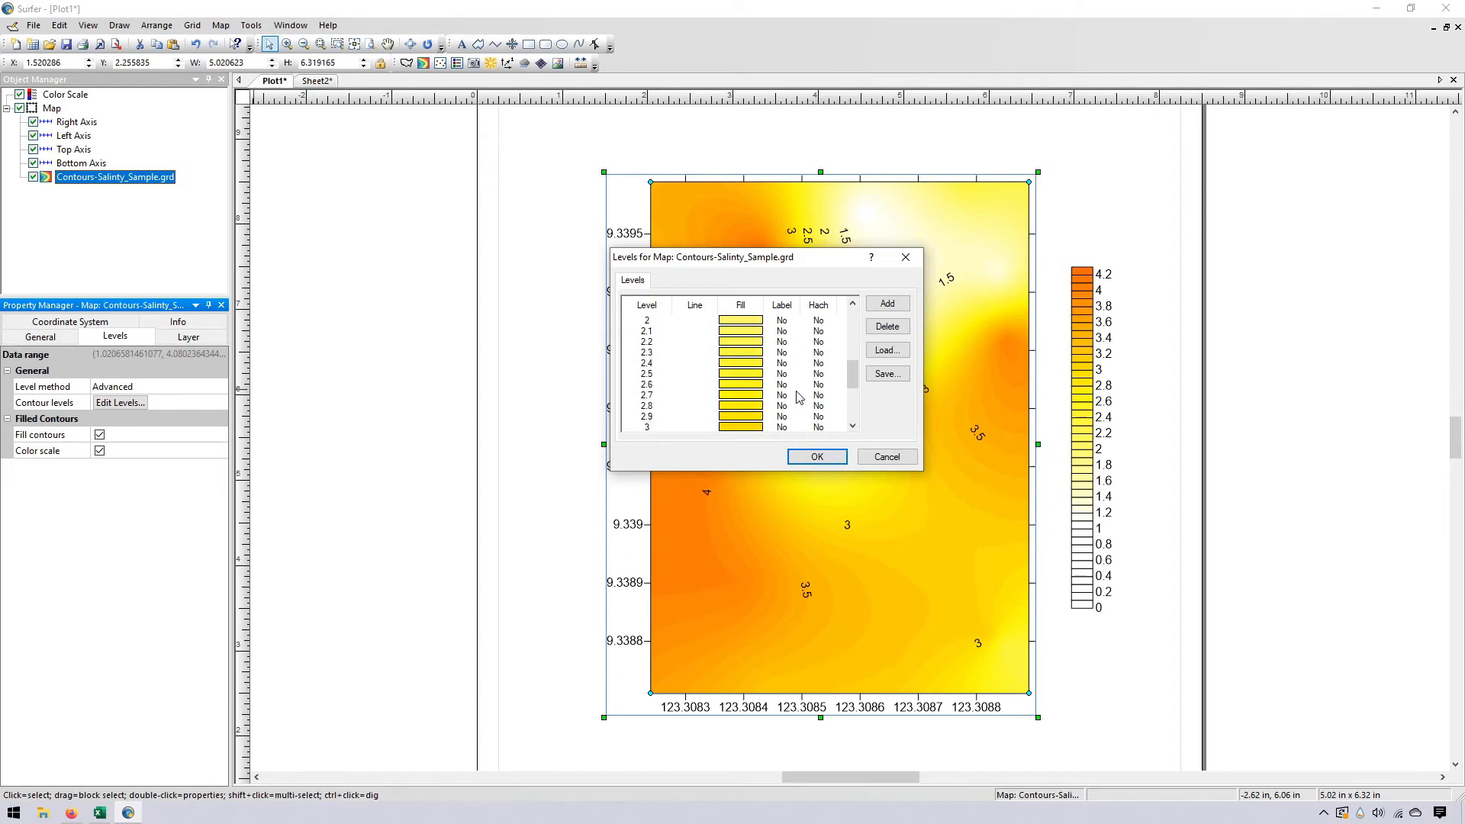
scroll(799, 396, "down", 4)
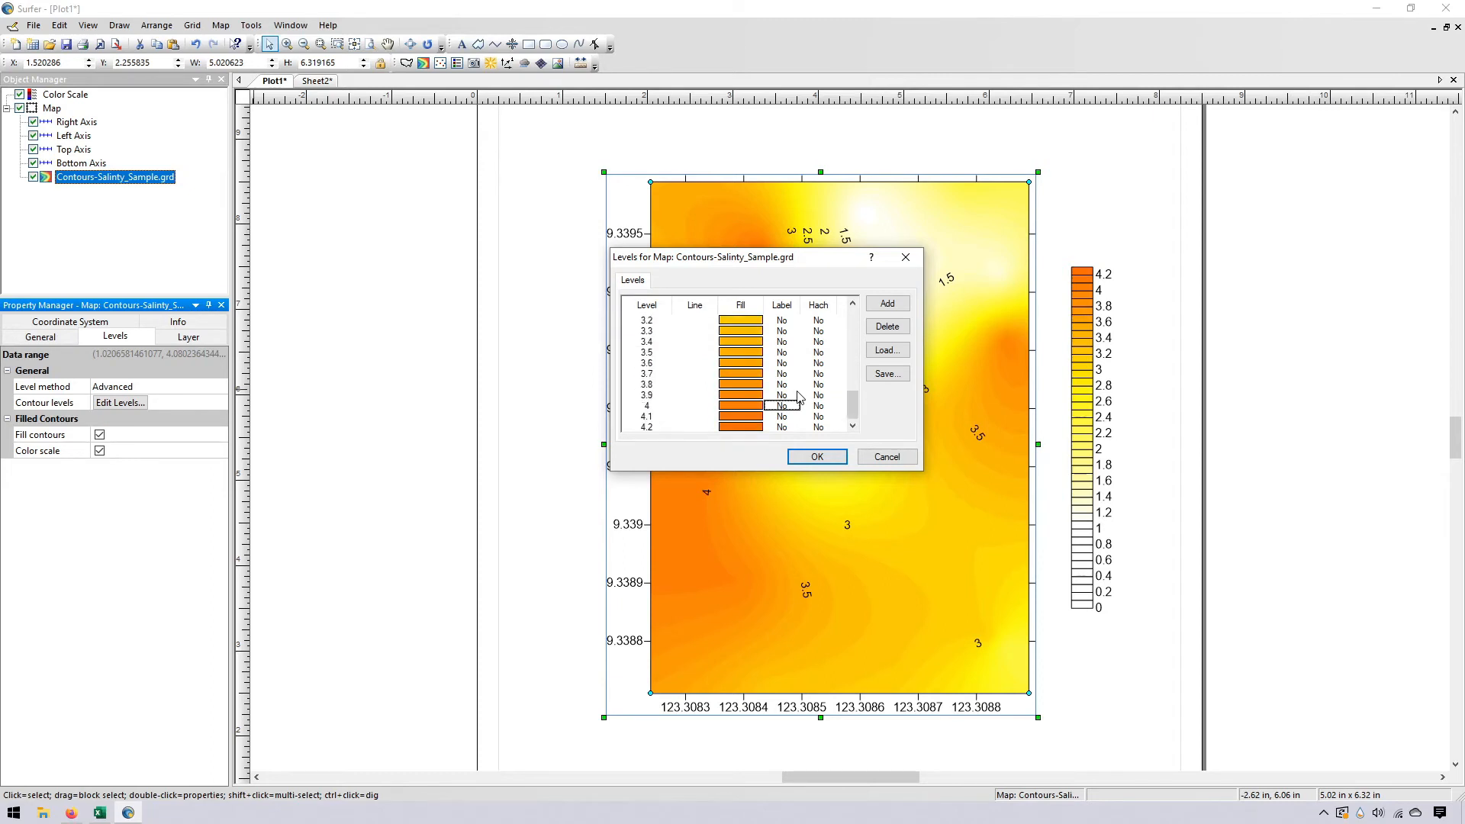
scroll(799, 400, "up", 8)
scroll(805, 405, "down", 8)
scroll(813, 412, "up", 10)
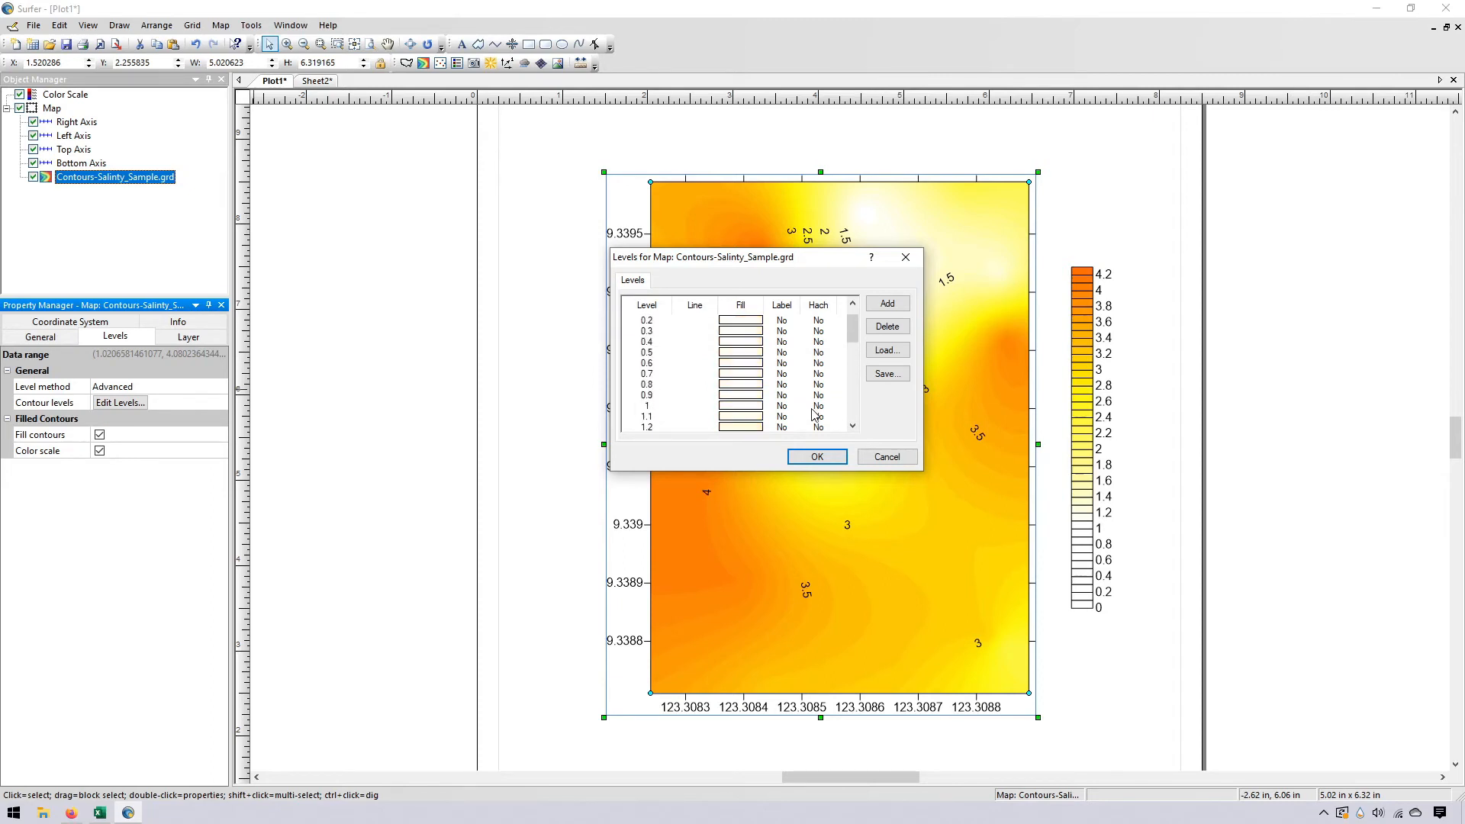
left_click(816, 456)
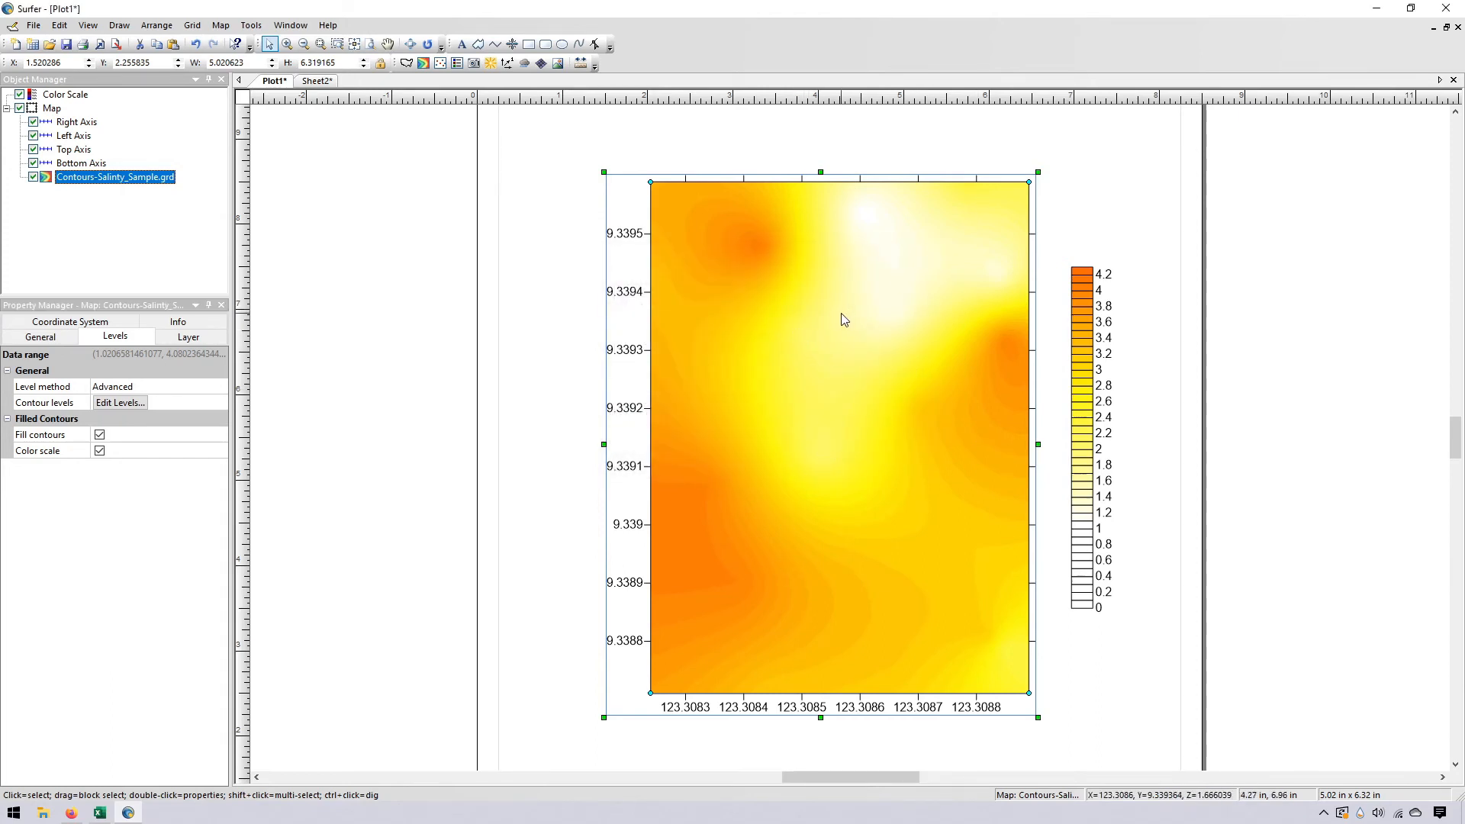
Give all contour levels a solid line style with Gradational black-to-white coloring and apply it to the map
left_click(119, 402)
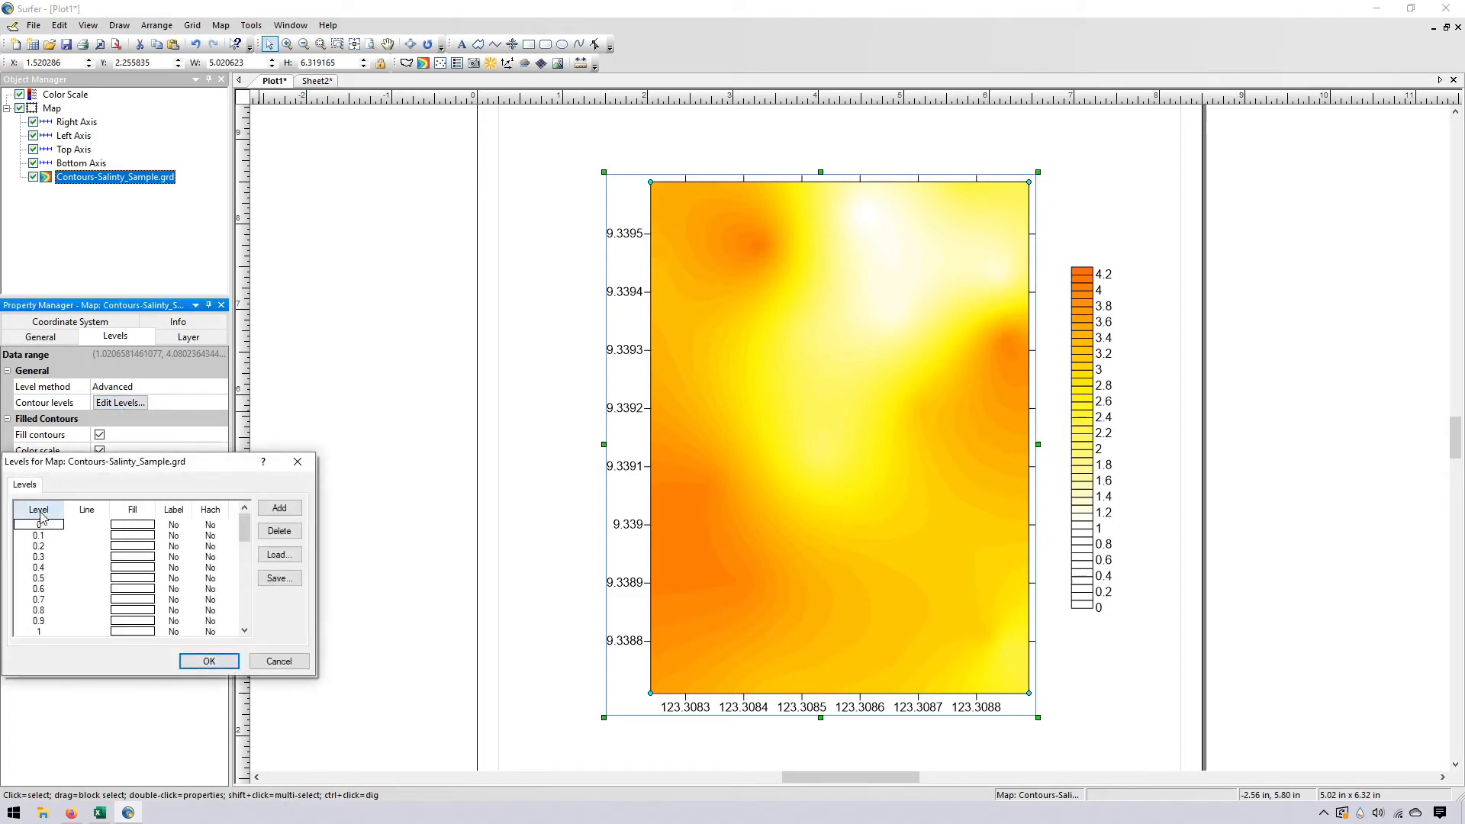
left_click(86, 509)
left_click(30, 544)
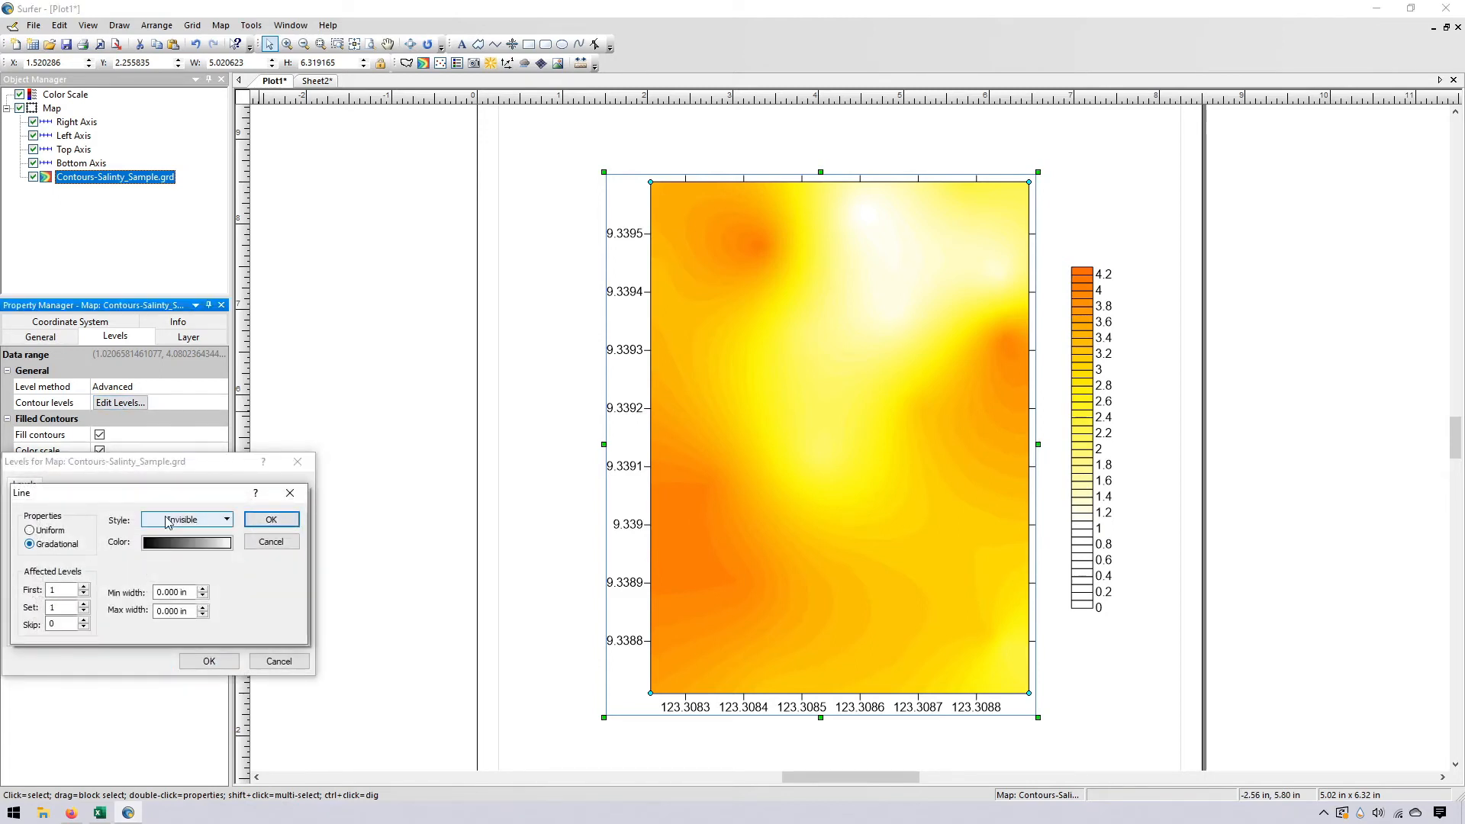
left_click(167, 519)
left_click(170, 565)
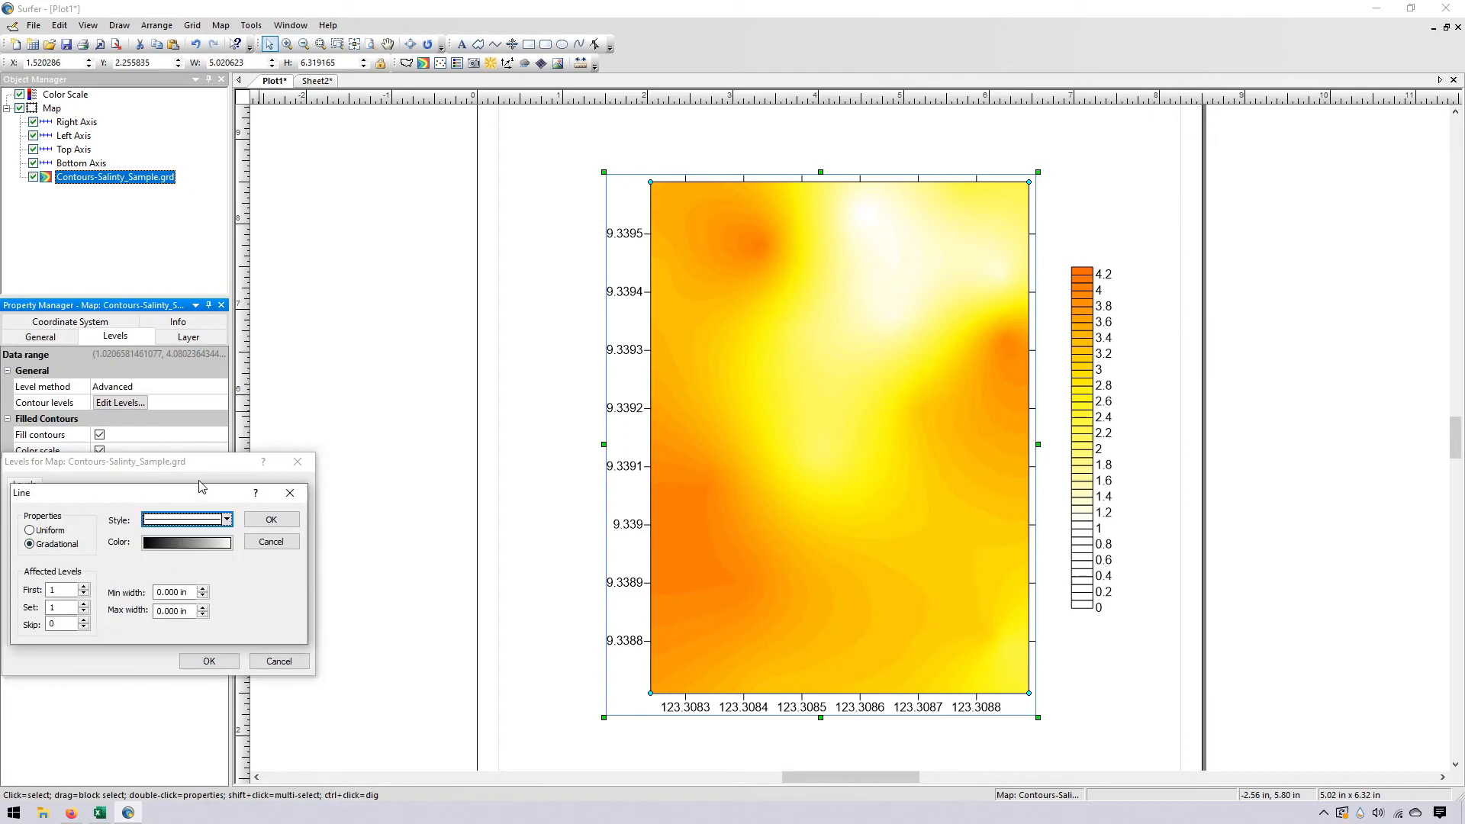
left_click(273, 521)
left_click(208, 661)
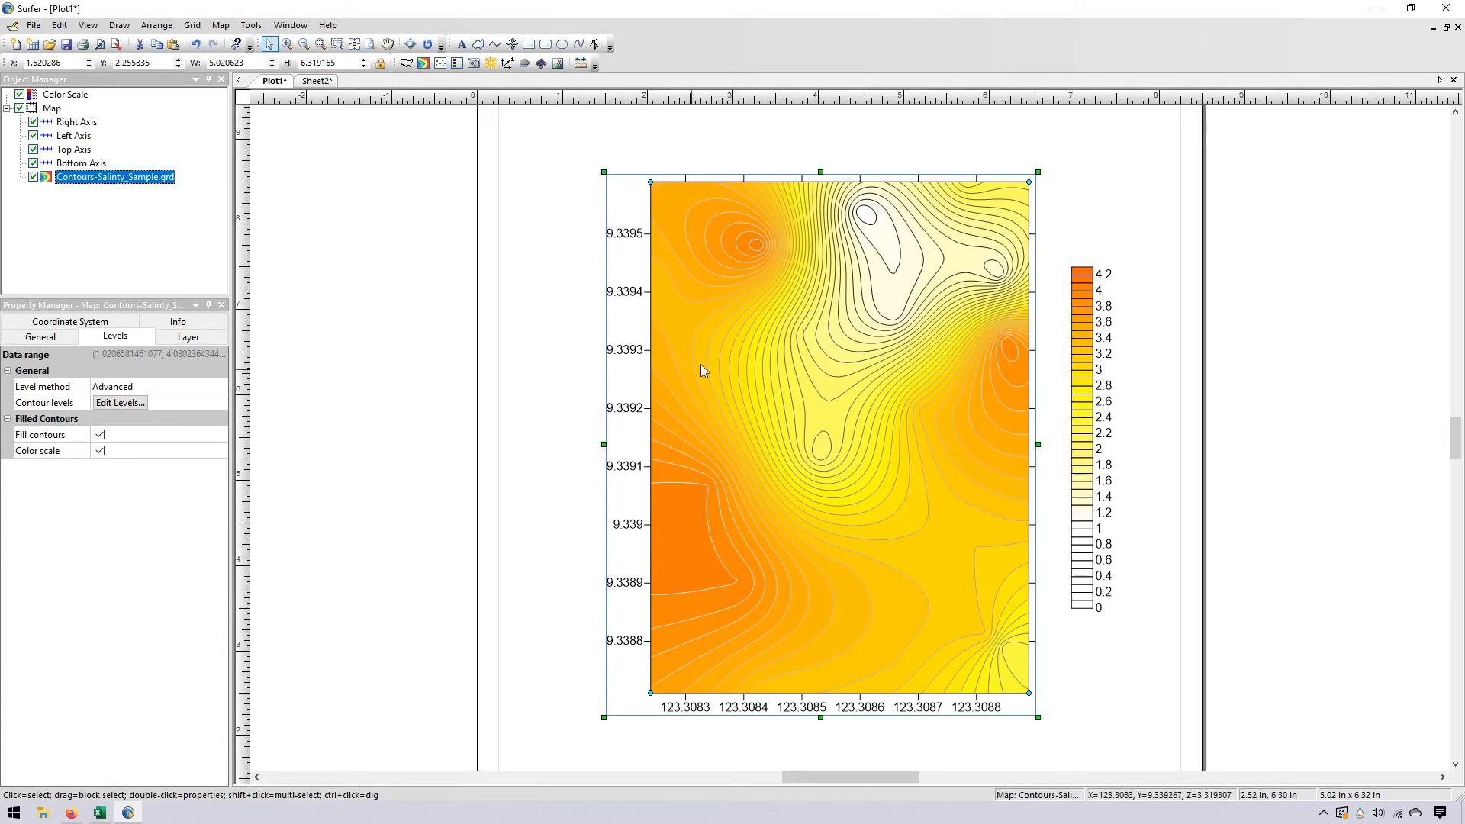
Change the lines of all contour levels to Uniform solid black and apply the change to the map
left_click(135, 404)
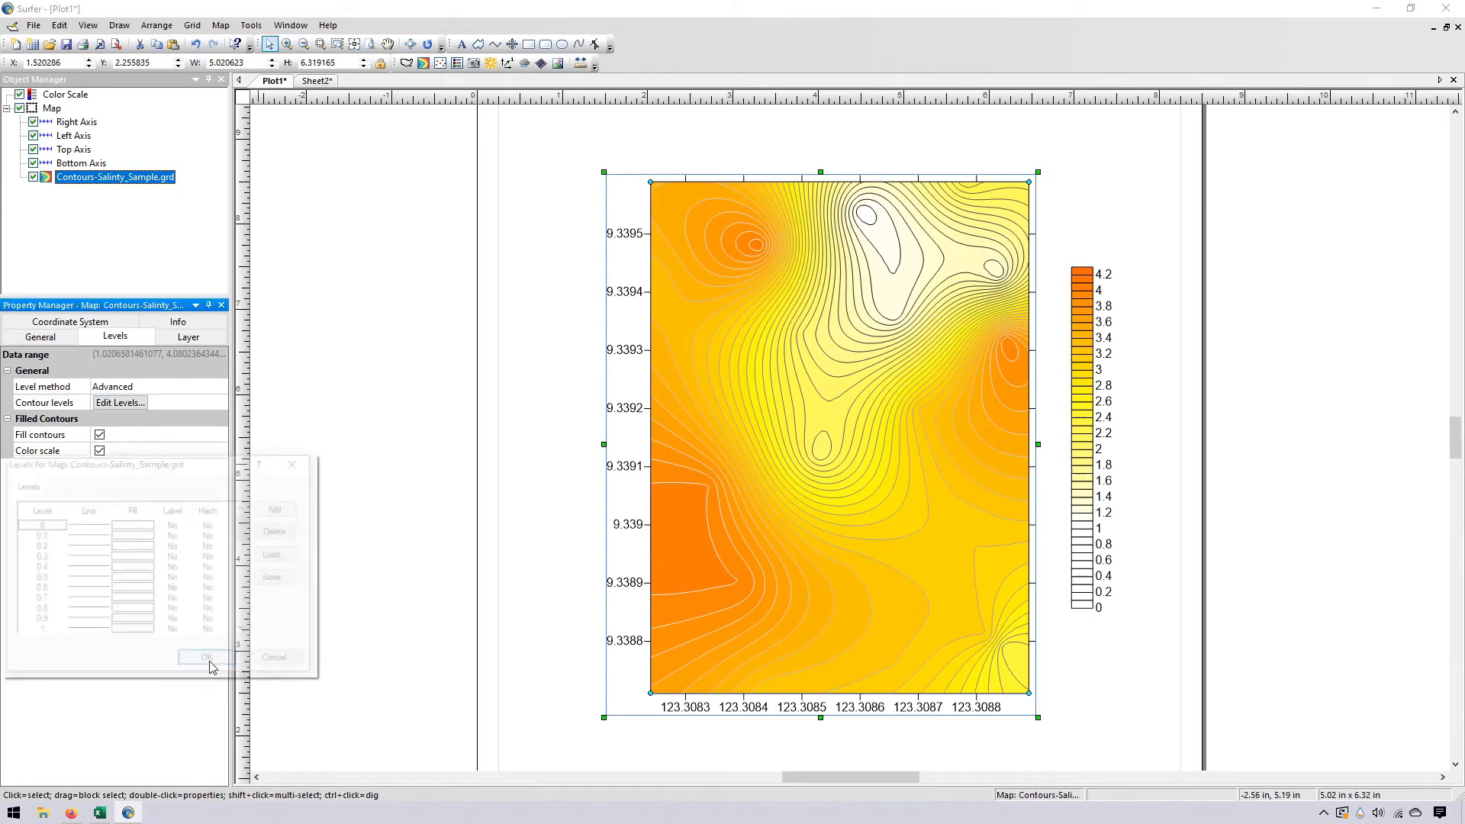
left_click(29, 529)
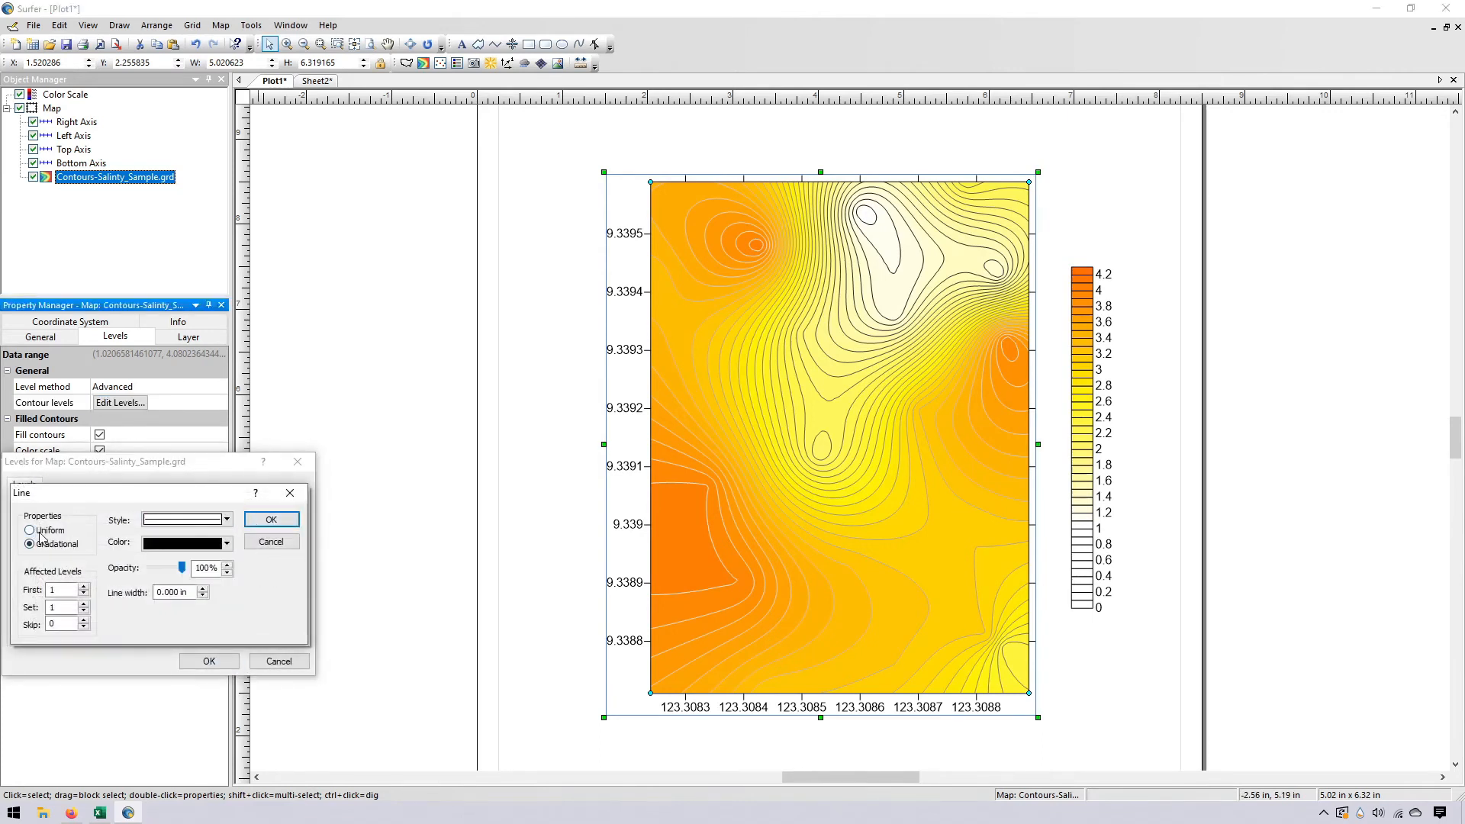
left_click_drag(181, 568, 173, 574)
left_click(271, 520)
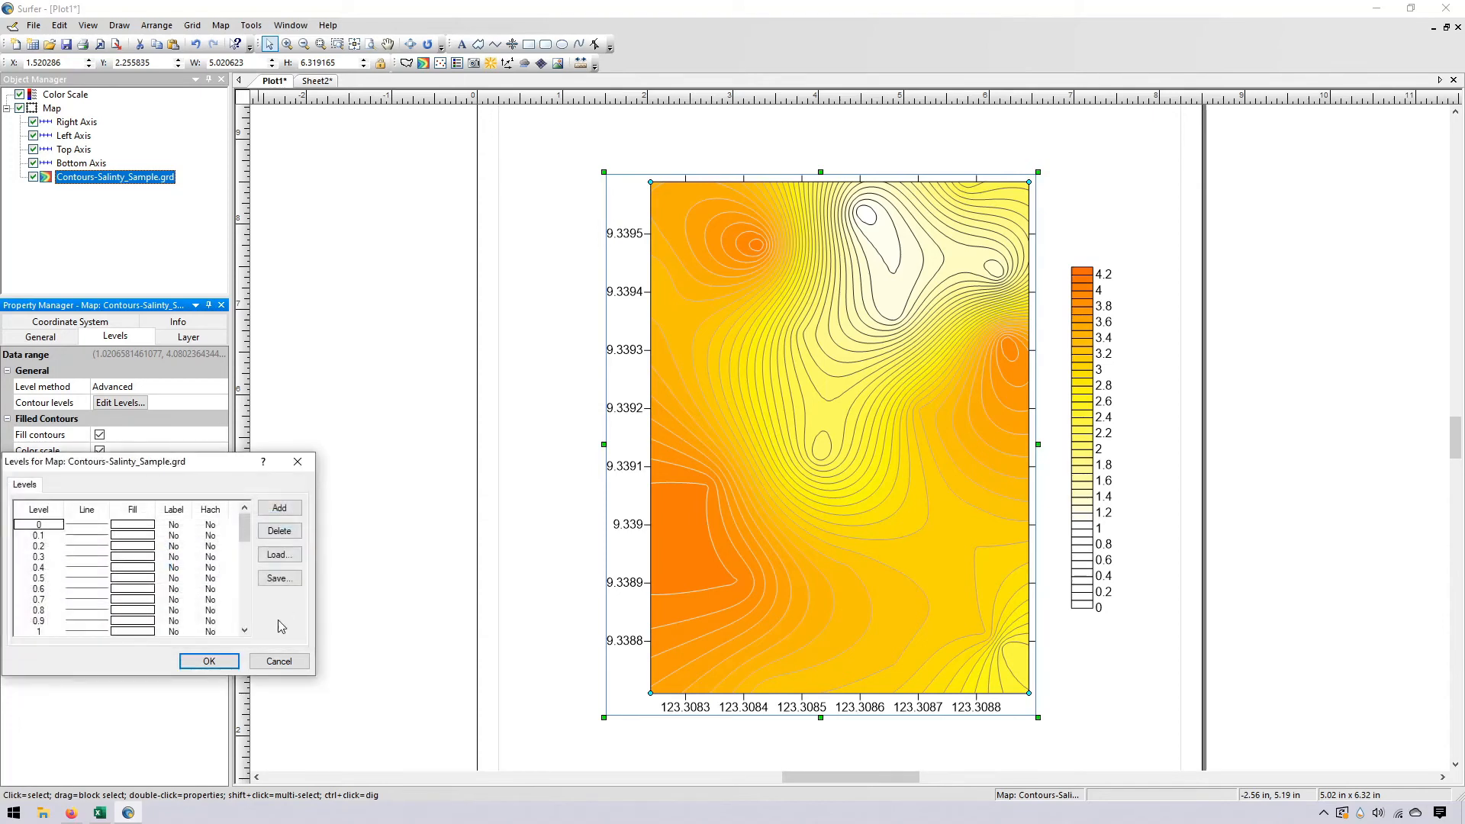
left_click(227, 661)
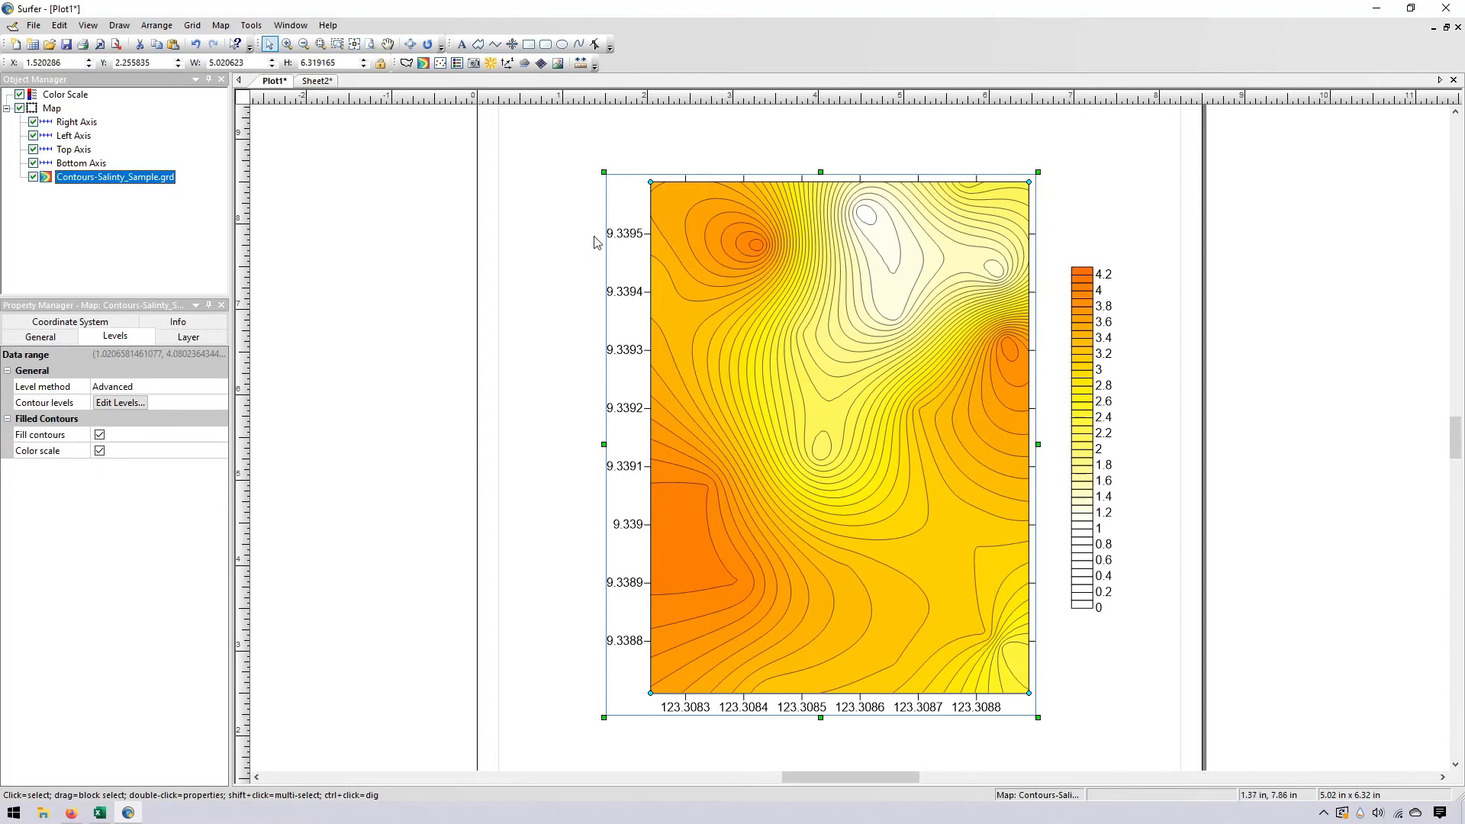
Start adding a base map and browse to the folder Documents > 1_Marine Biology > Mapping > QGIS Base Maps
scroll(608, 244, "down", 4)
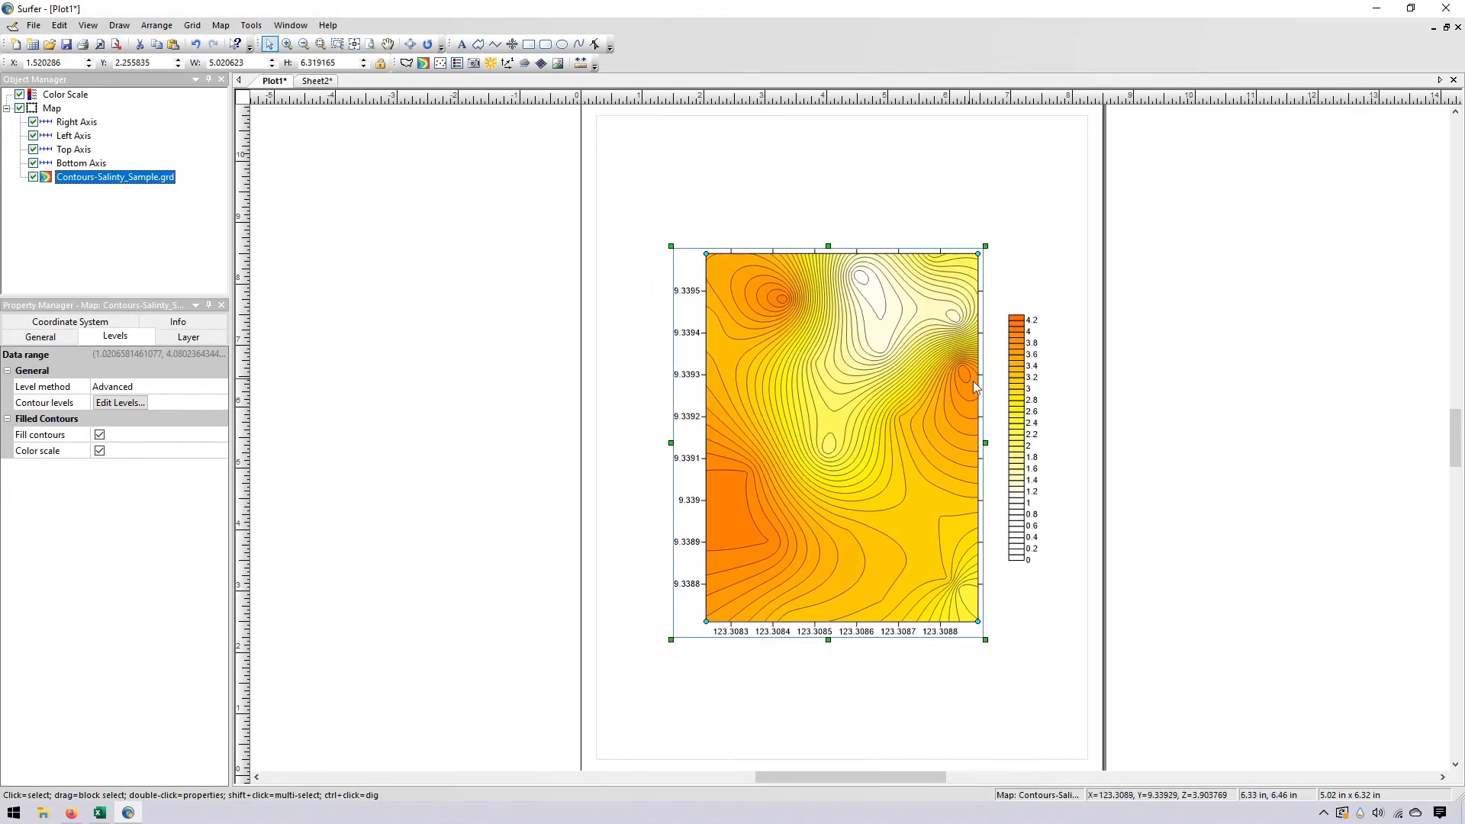
left_click(407, 64)
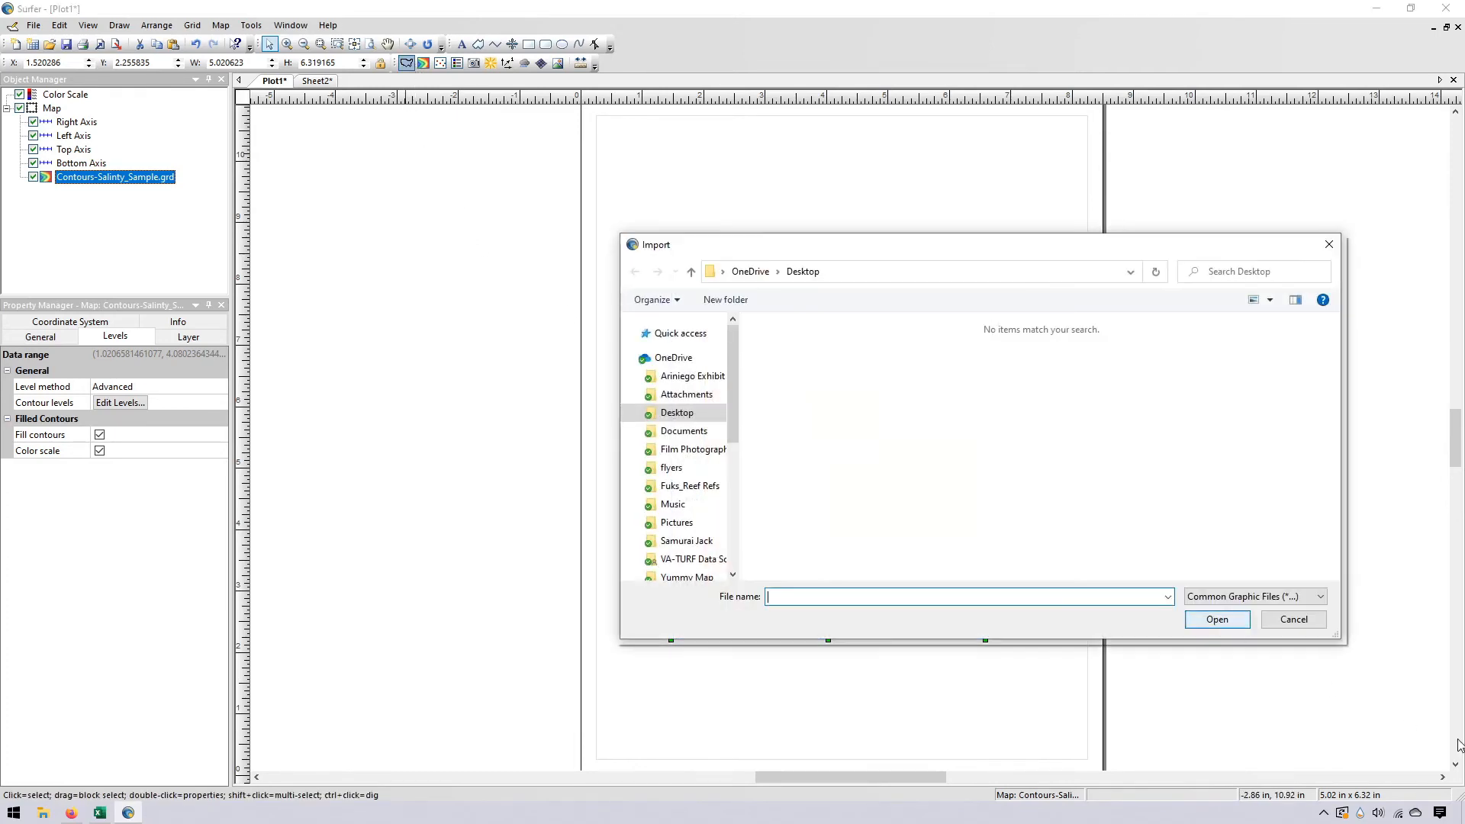
scroll(692, 454, "down", 1)
scroll(698, 397, "up", 1)
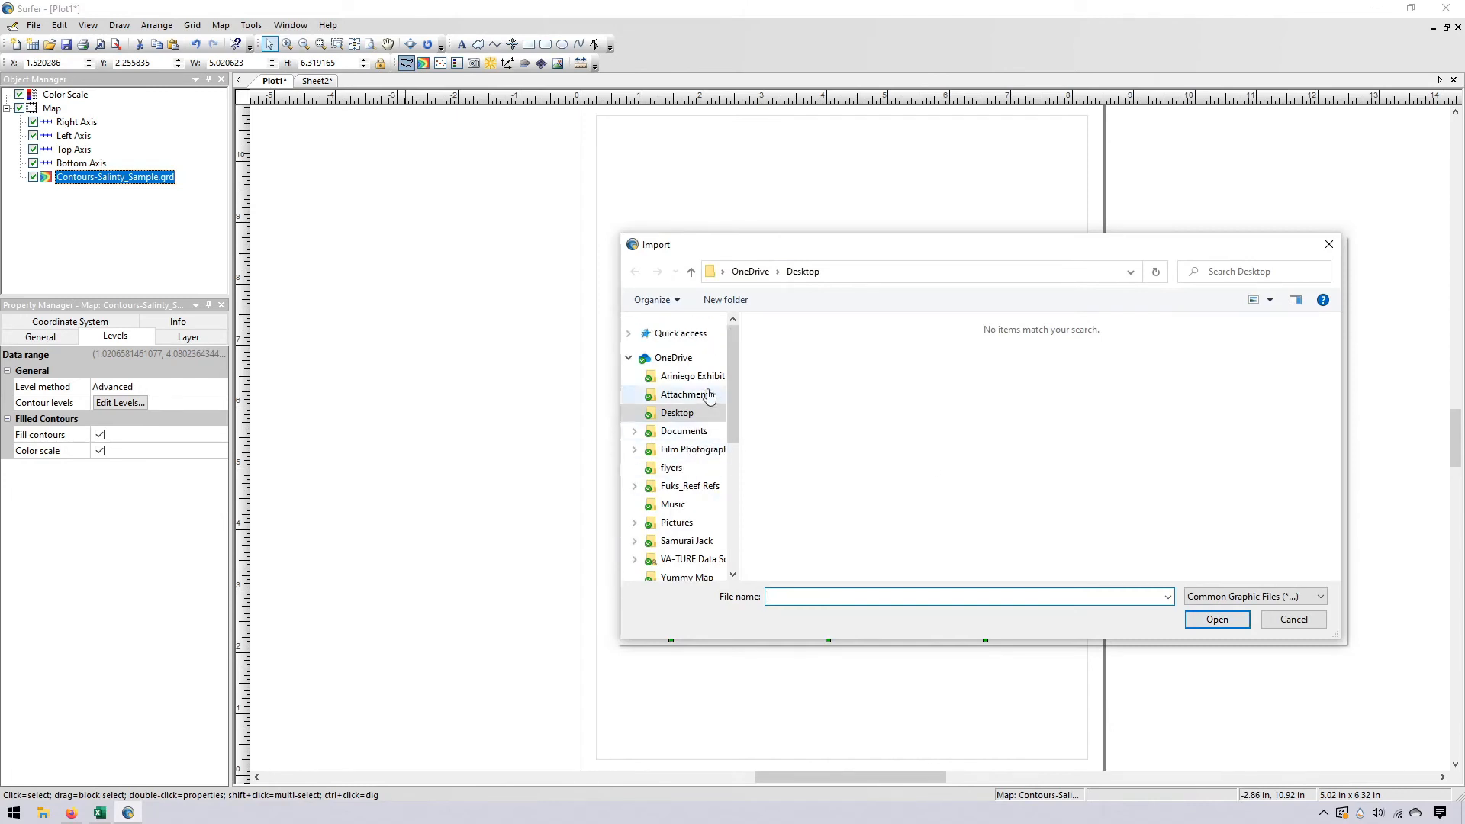
left_click(685, 431)
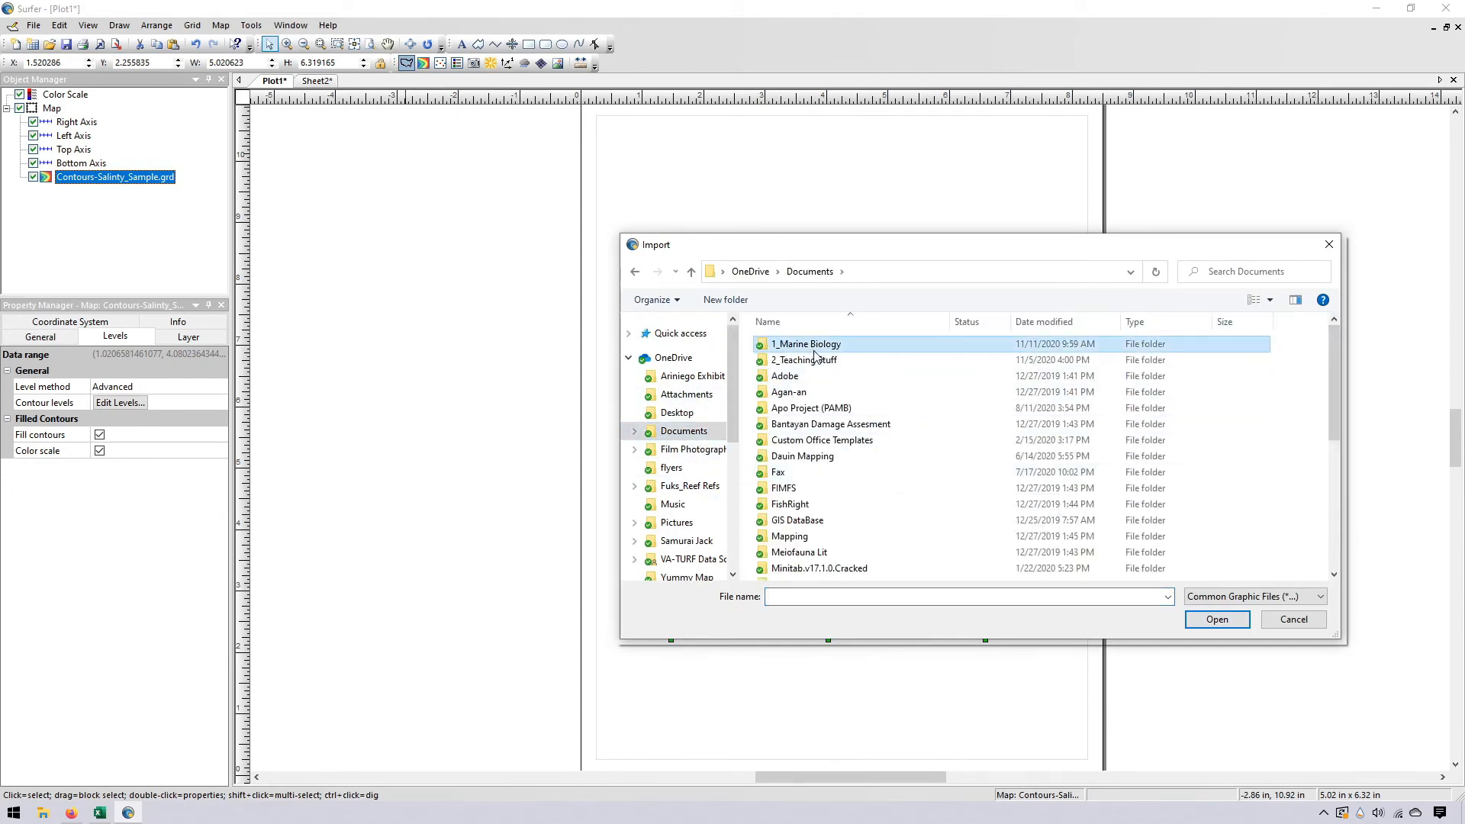
double_click(797, 345)
scroll(839, 516, "down", 5)
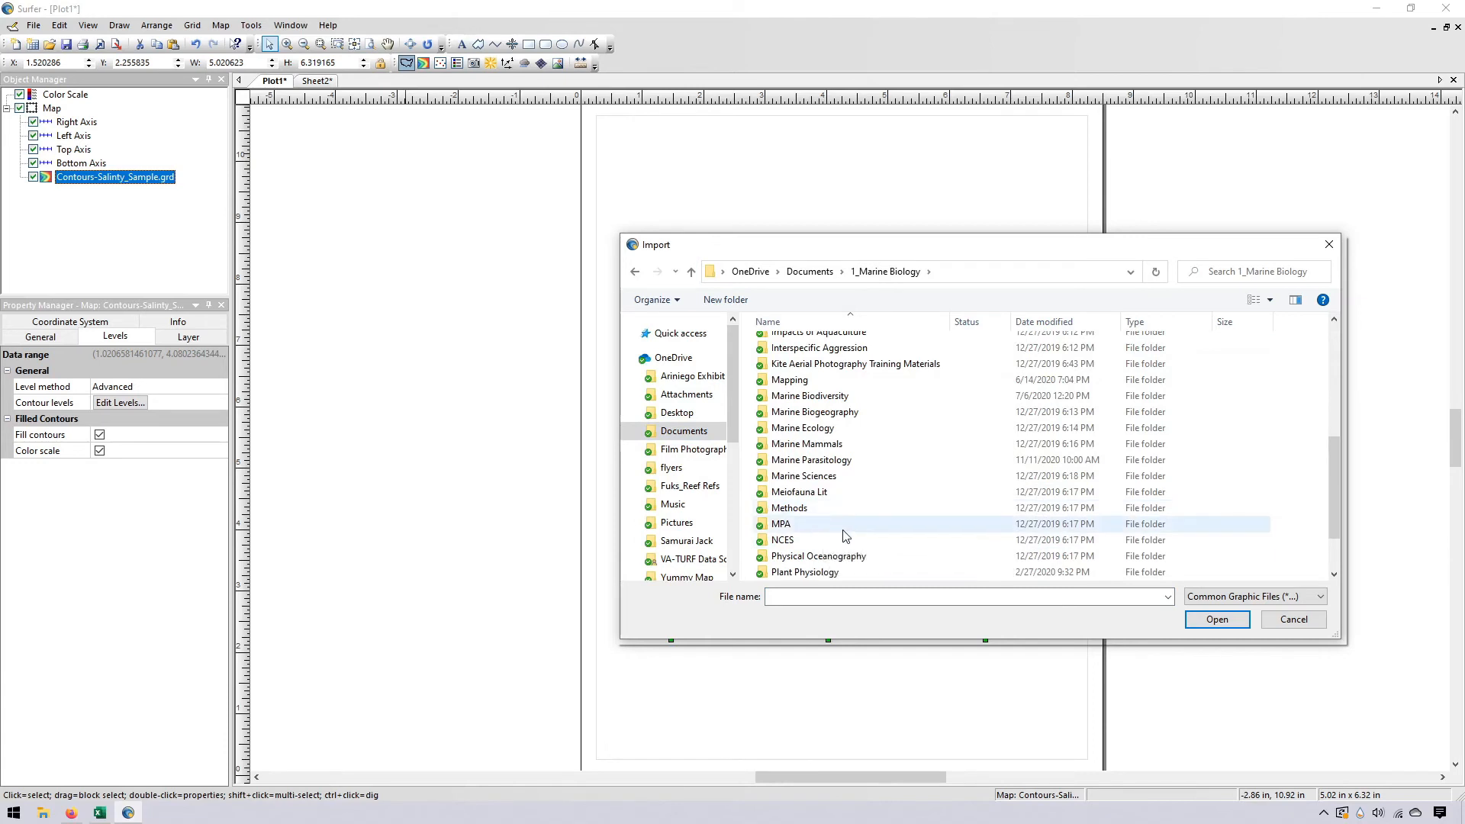
double_click(820, 385)
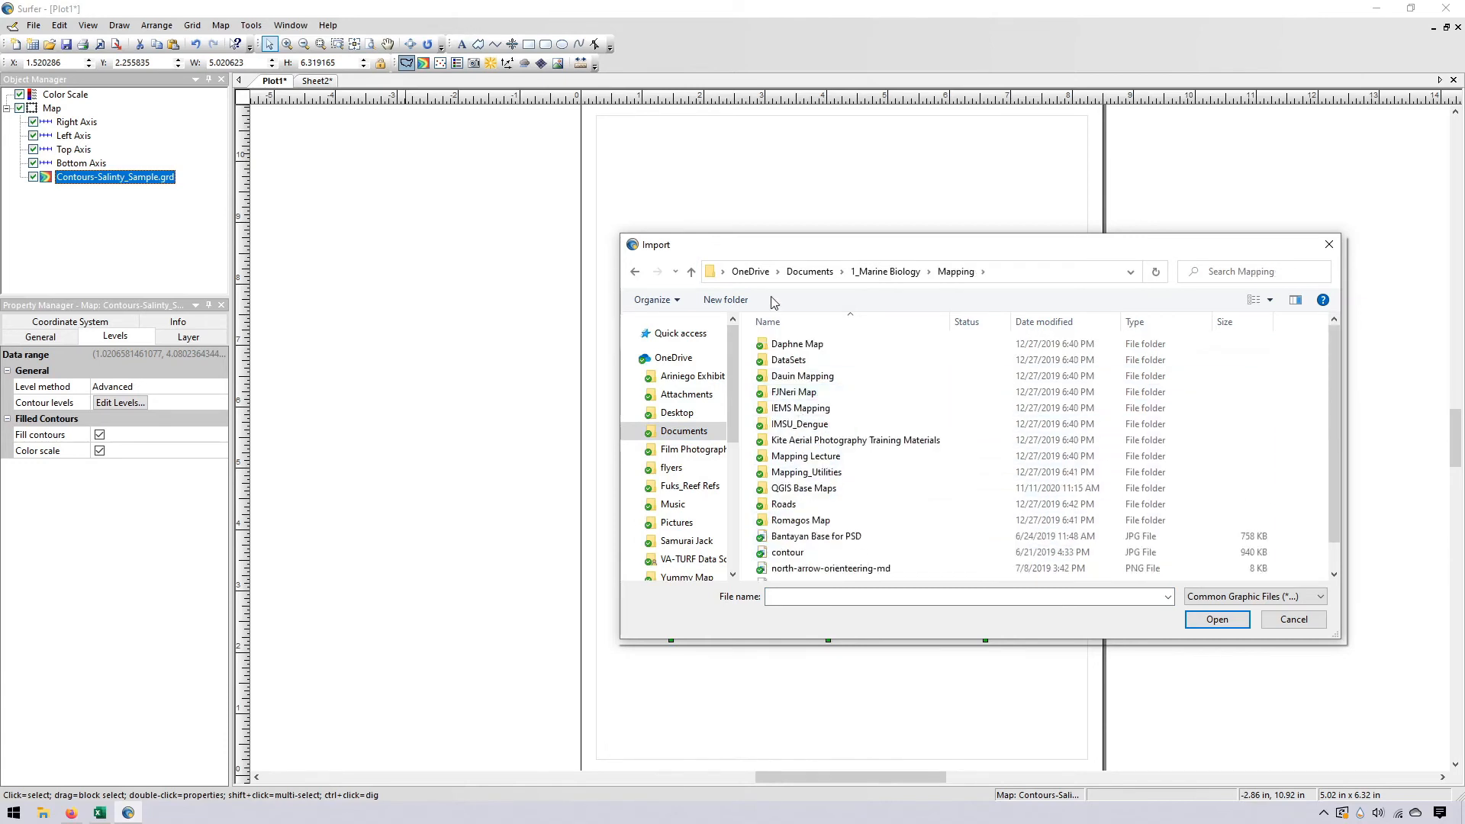
double_click(837, 493)
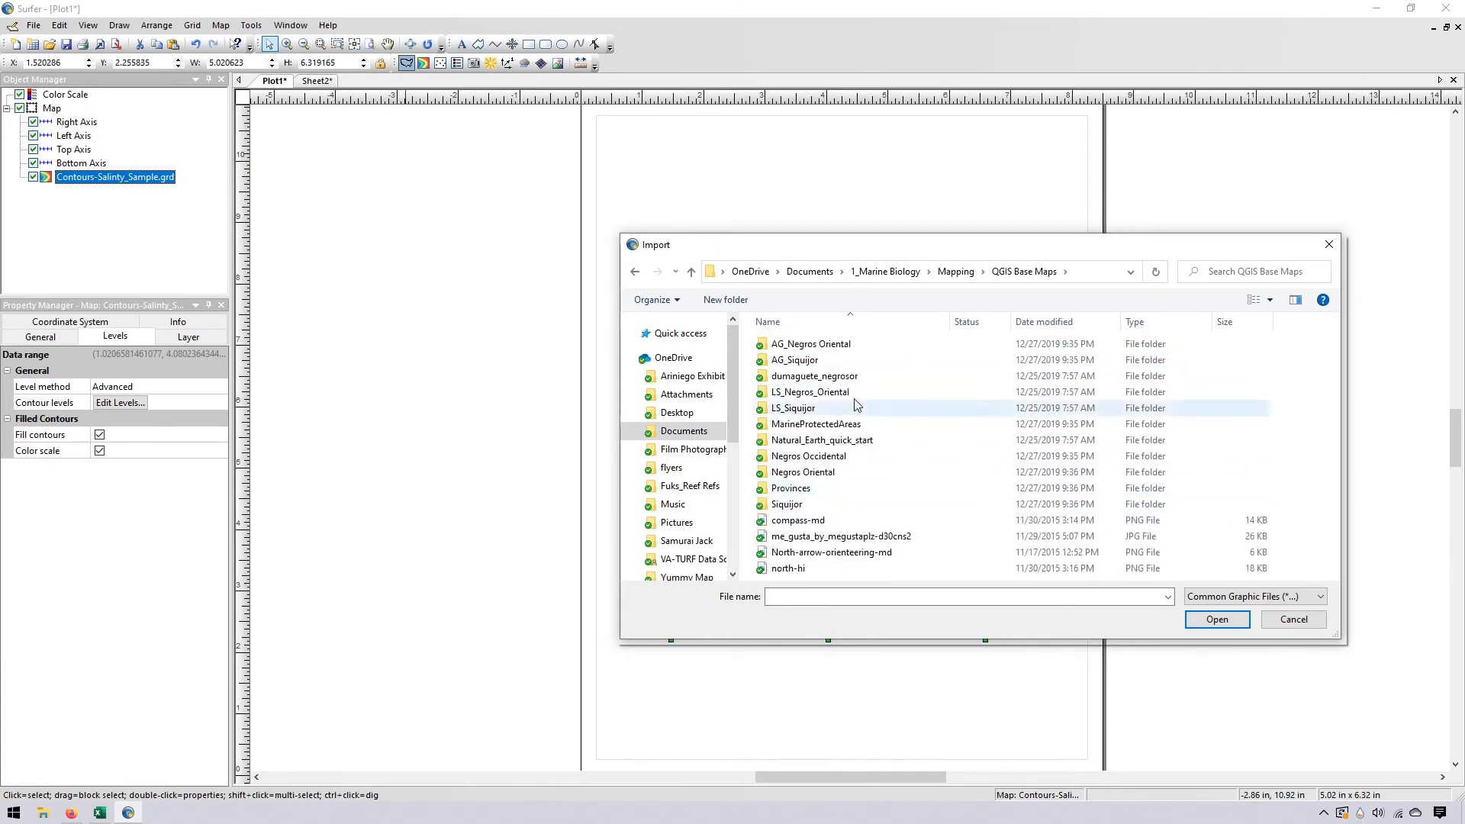
Import Negros Oriental.shp from the Negros Oriental folder as a base map
left_click_drag(919, 251, 778, 203)
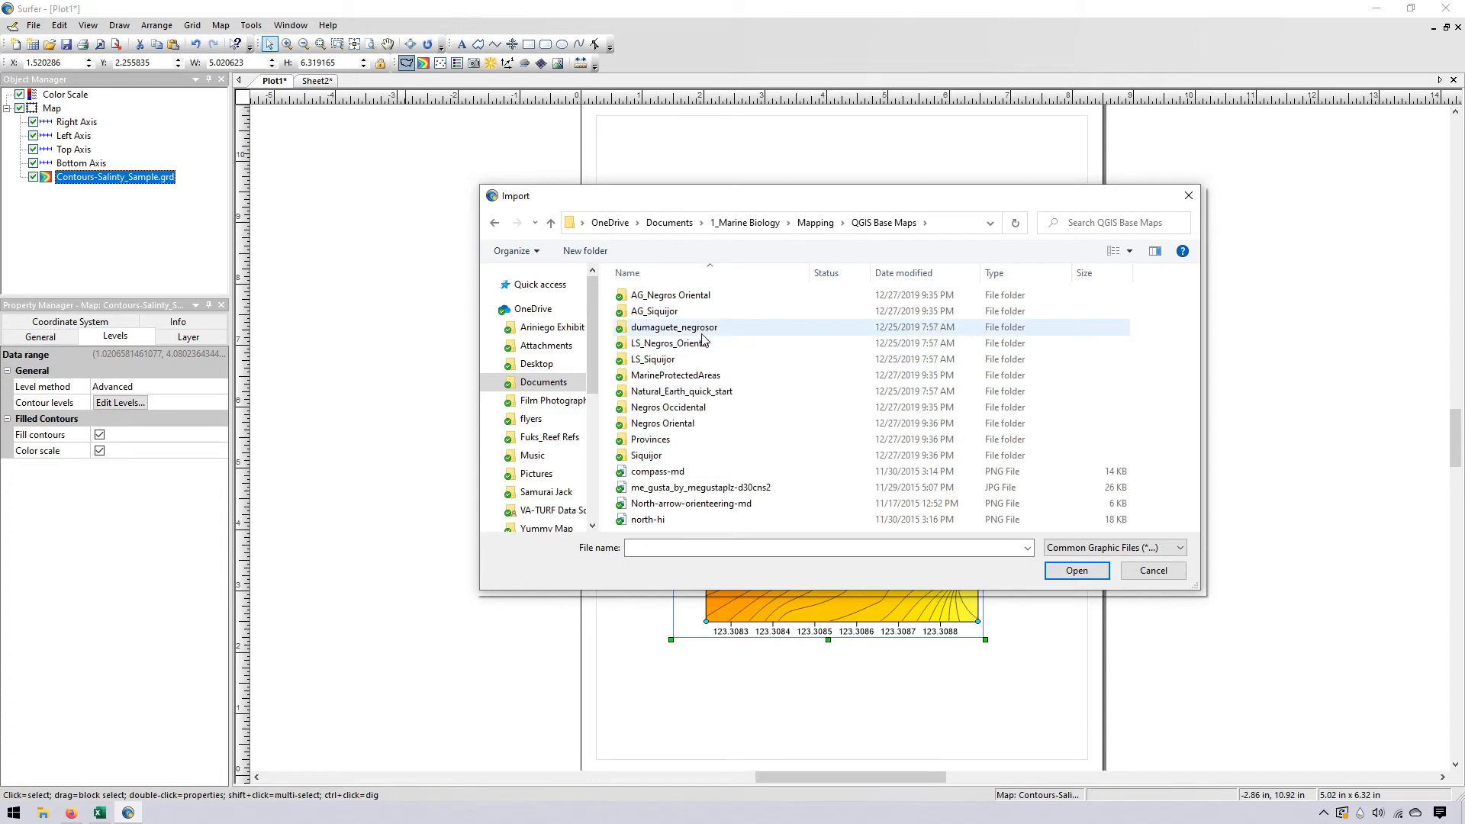
double_click(707, 430)
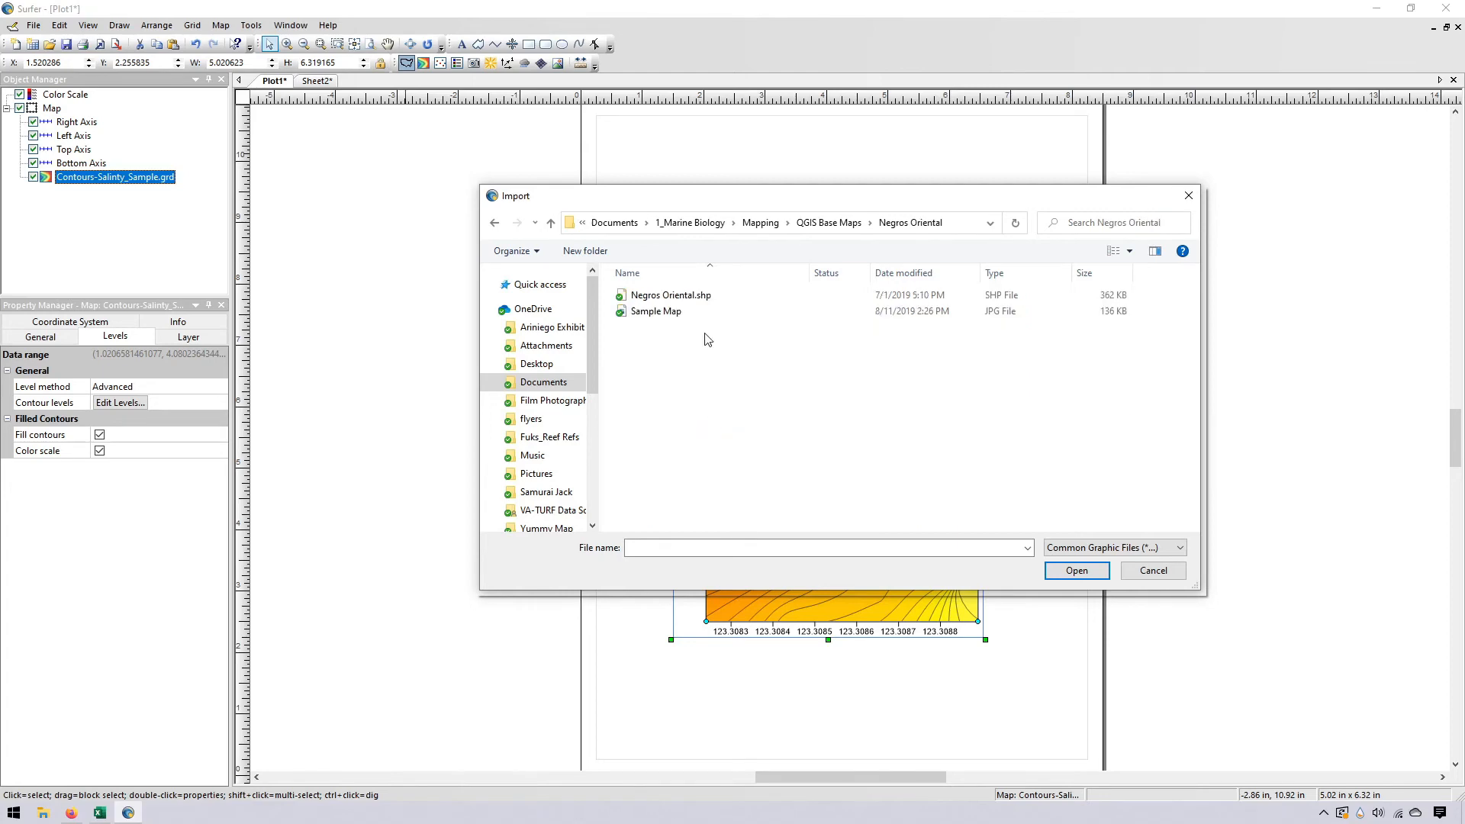
left_click(701, 296)
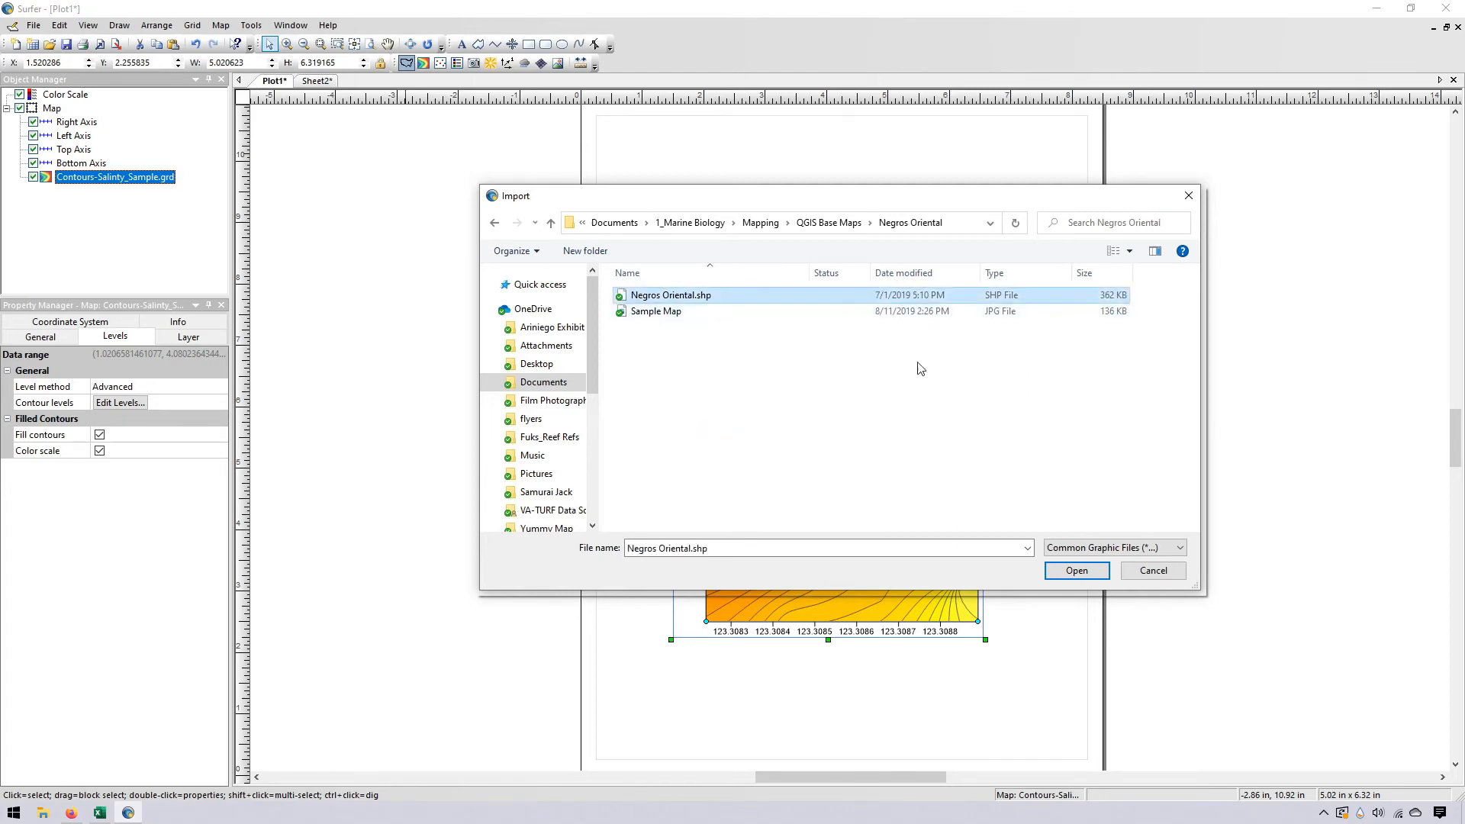
left_click(1077, 571)
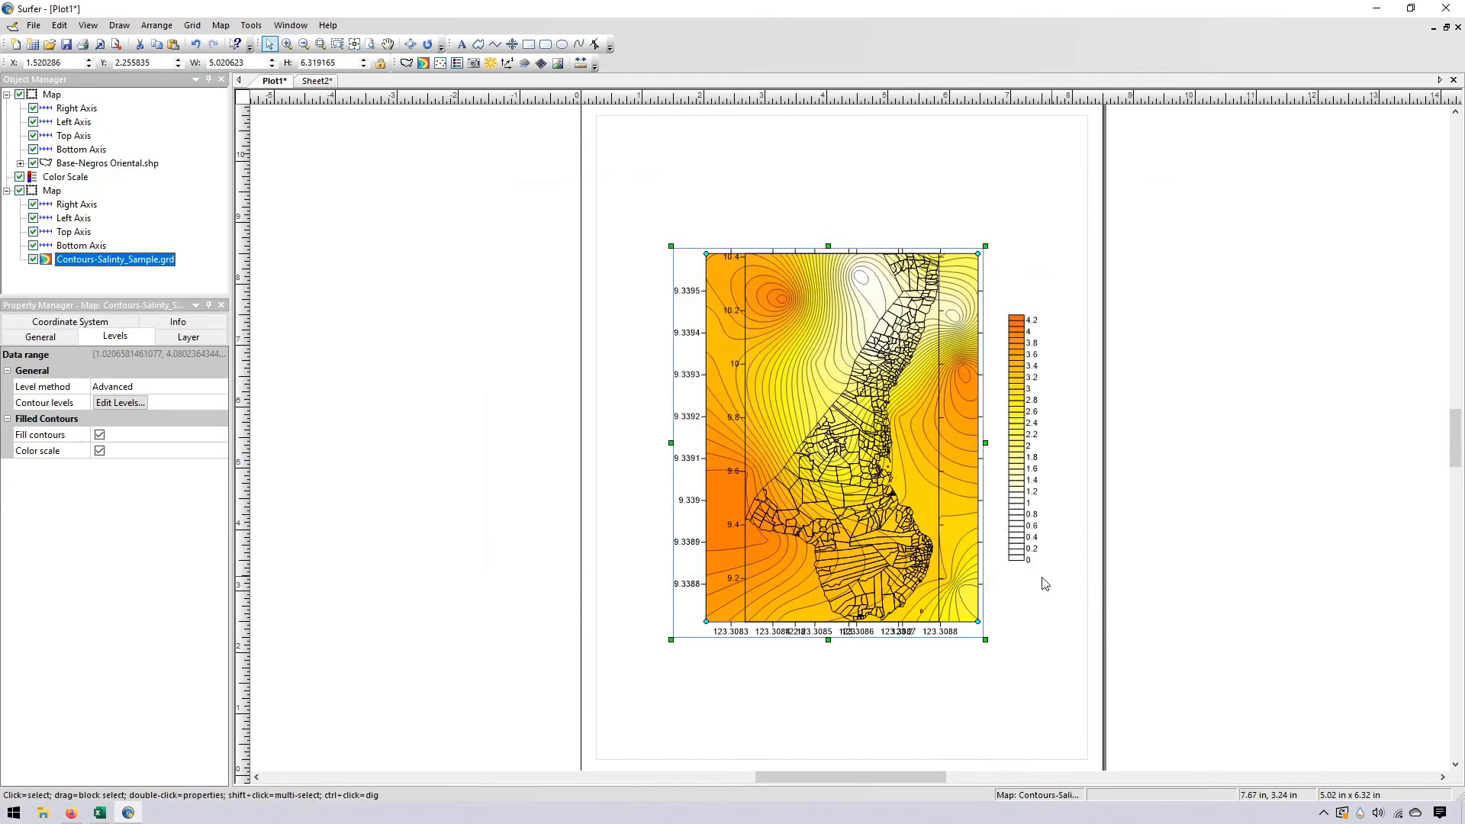
Move the contour map and the base map apart on the page, and scale the contour map down to about 3.54 by 4.45 in
left_click_drag(857, 447, 792, 336)
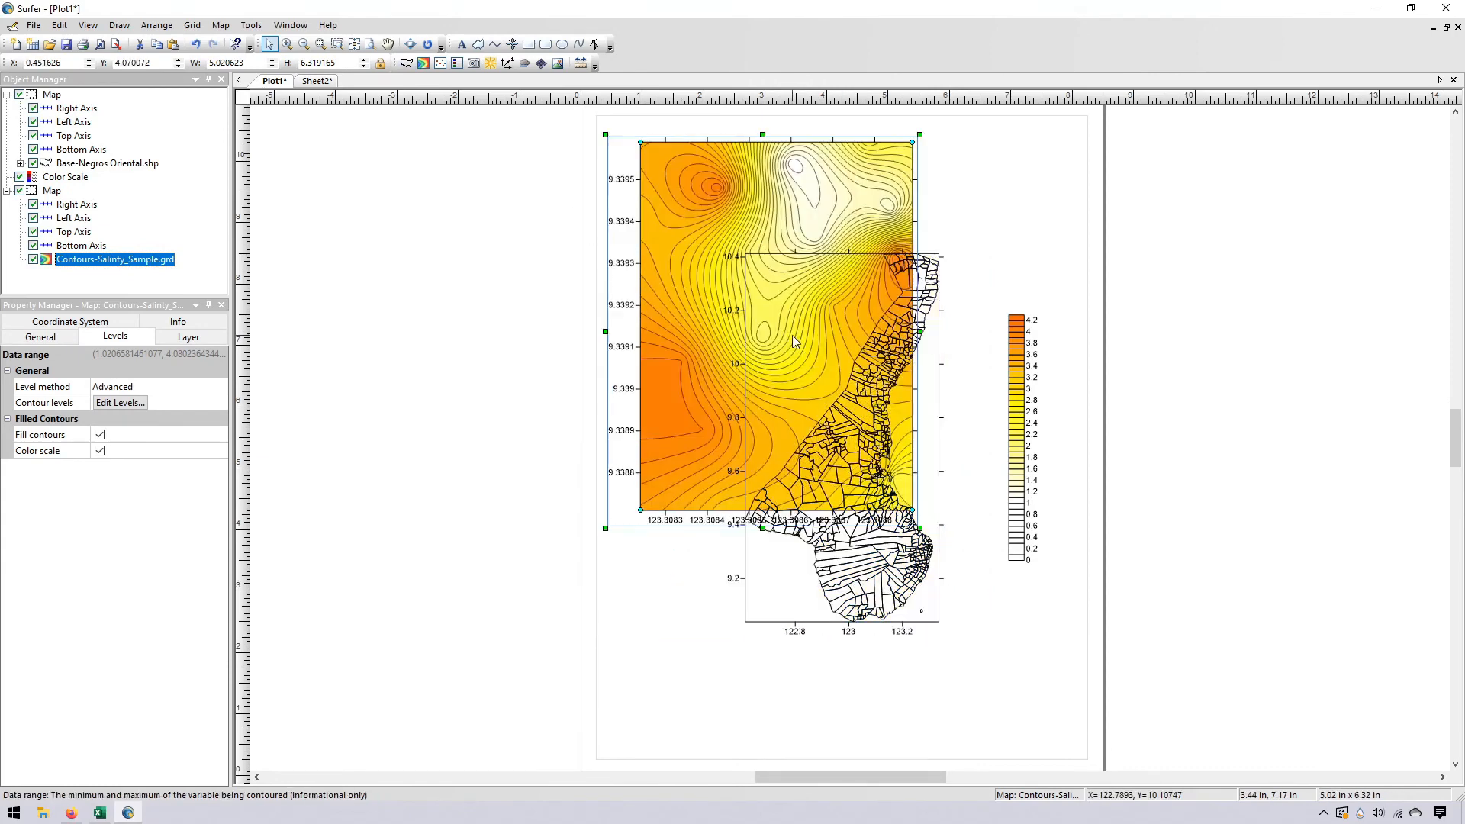
left_click_drag(904, 545, 993, 671)
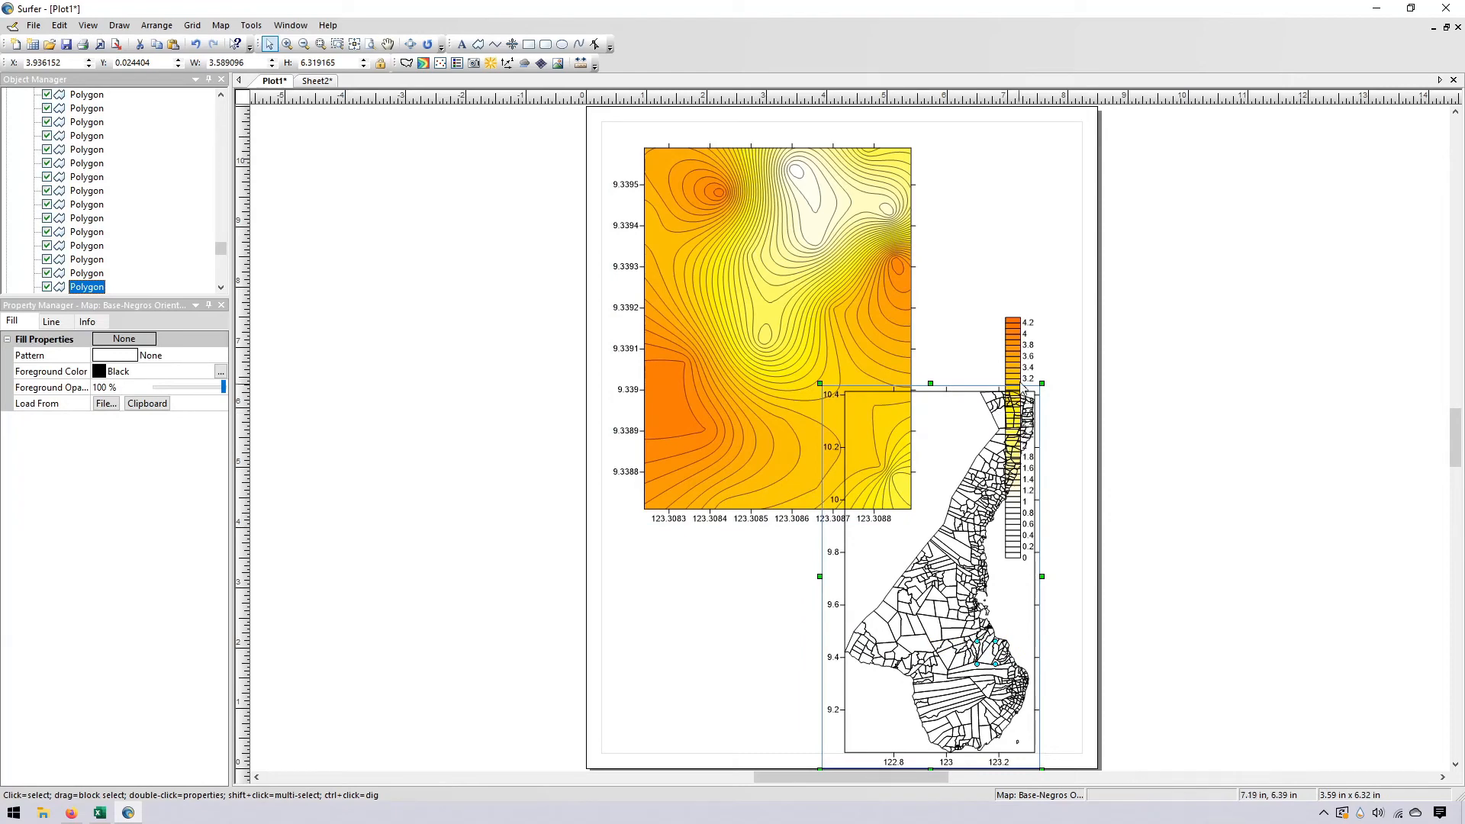
left_click(801, 352)
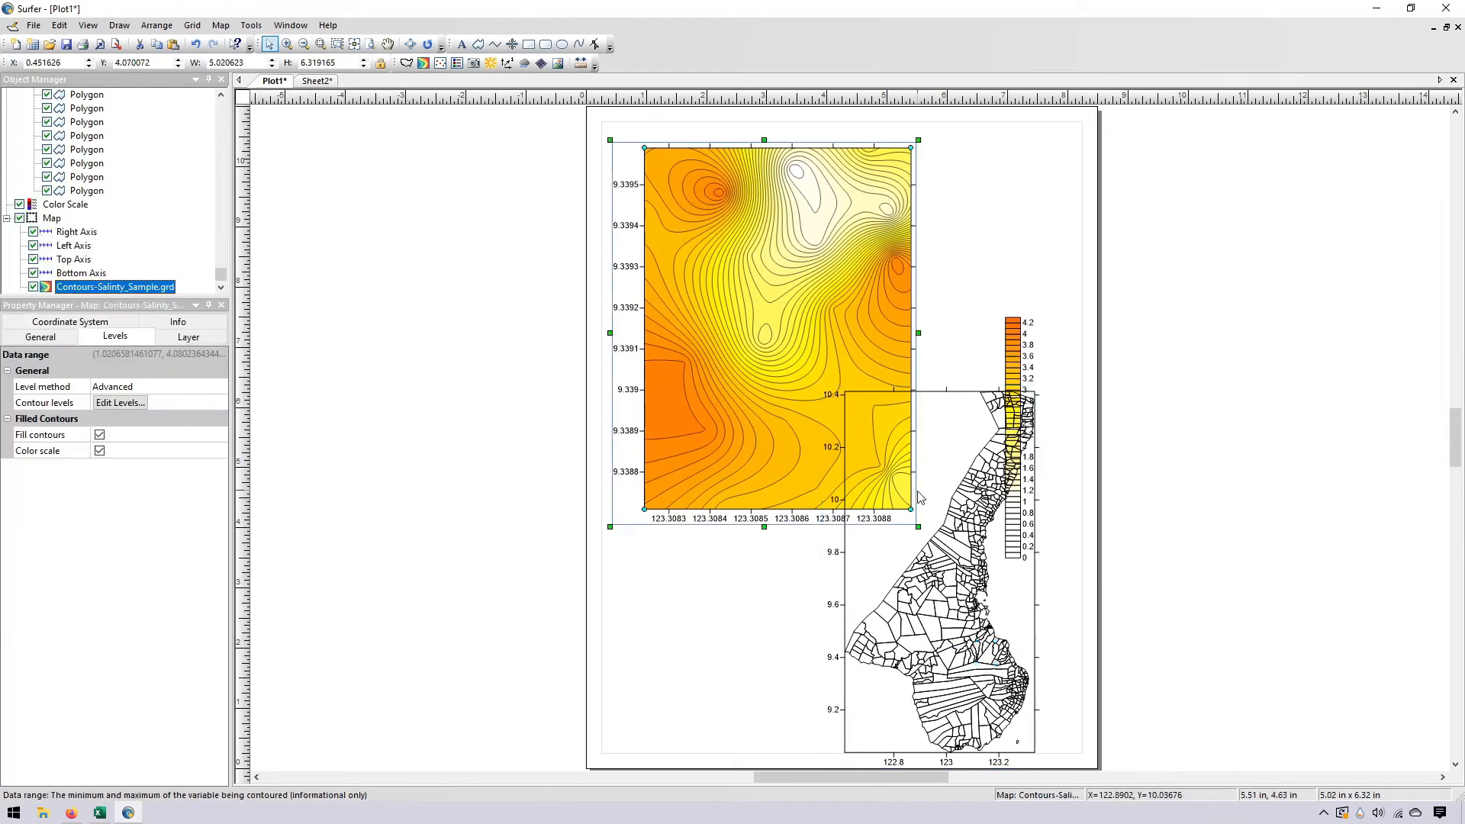
left_click_drag(923, 534, 834, 418)
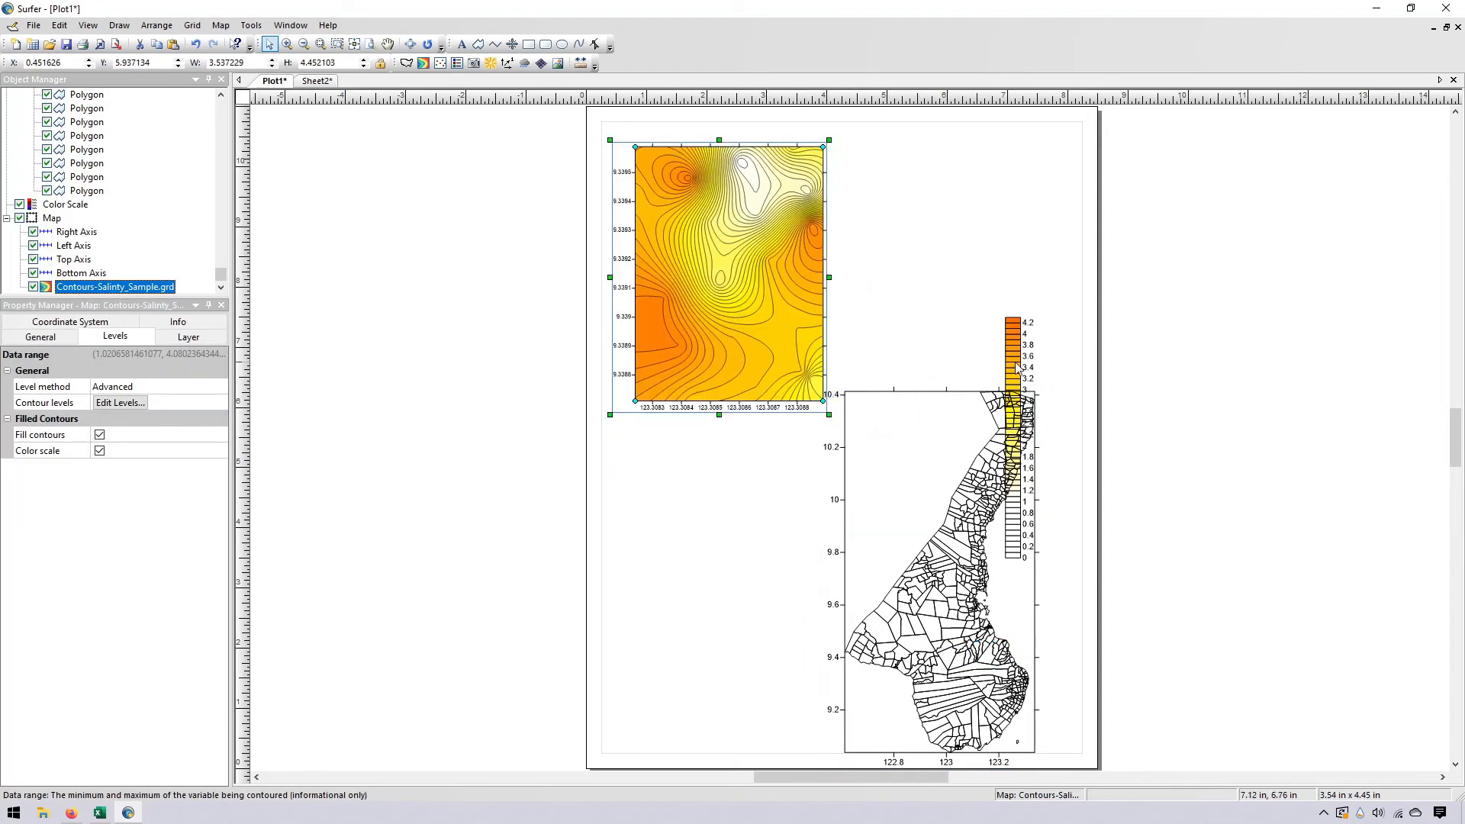
Move the color scale beside the contour map and shift the Negros Oriental base map up and toward the page's right edge
left_click(1022, 367)
left_click_drag(1022, 367, 872, 192)
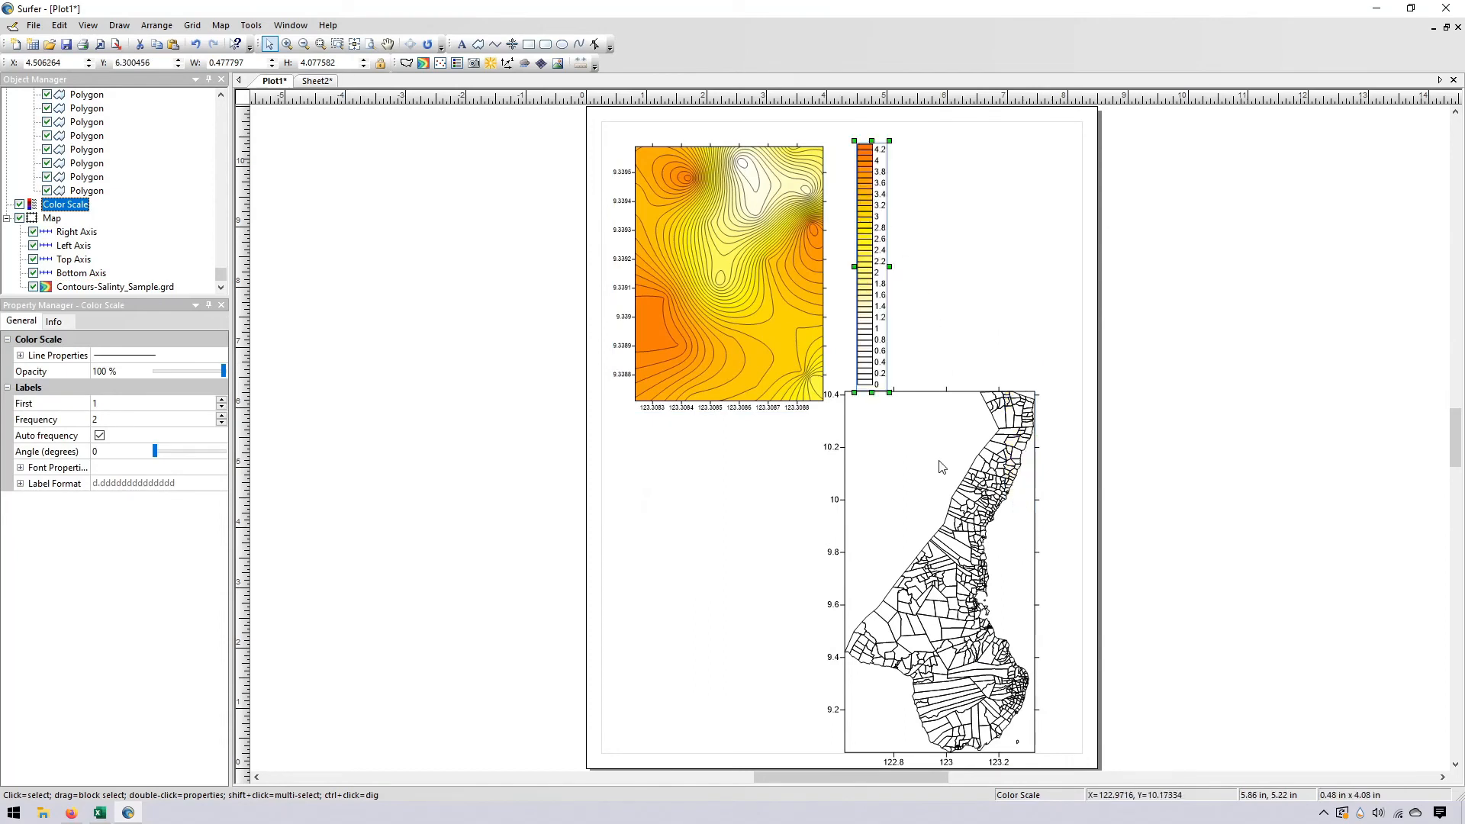
left_click(912, 463)
left_click_drag(911, 463, 953, 421)
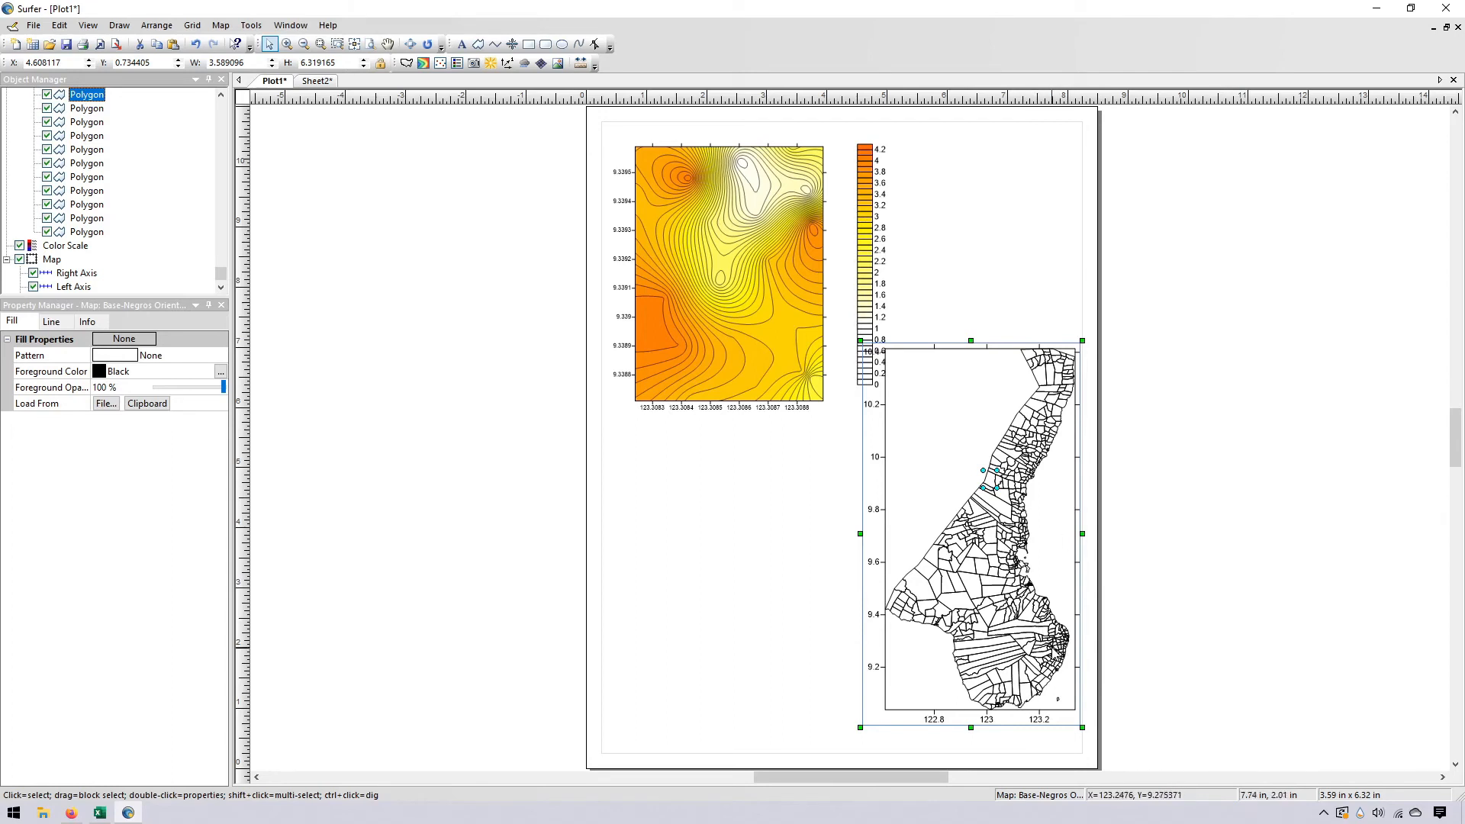
left_click(1015, 613)
left_click(939, 503)
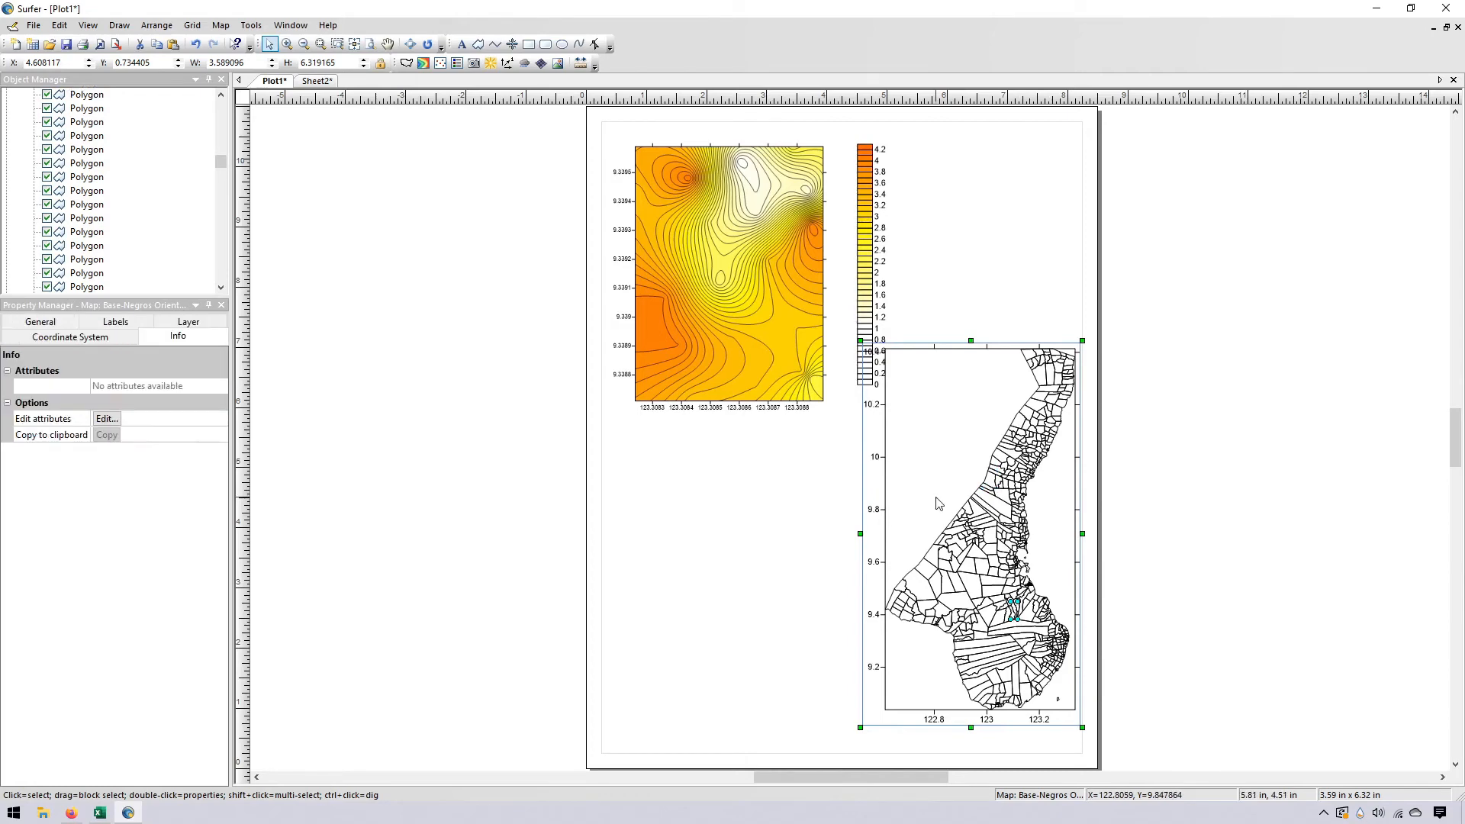
Undo the last moves of the base map and the color scale
key("ctrl+z")
key("ctrl+z")
key("ctrl+z")
key("ctrl+z")
key("ctrl+z")
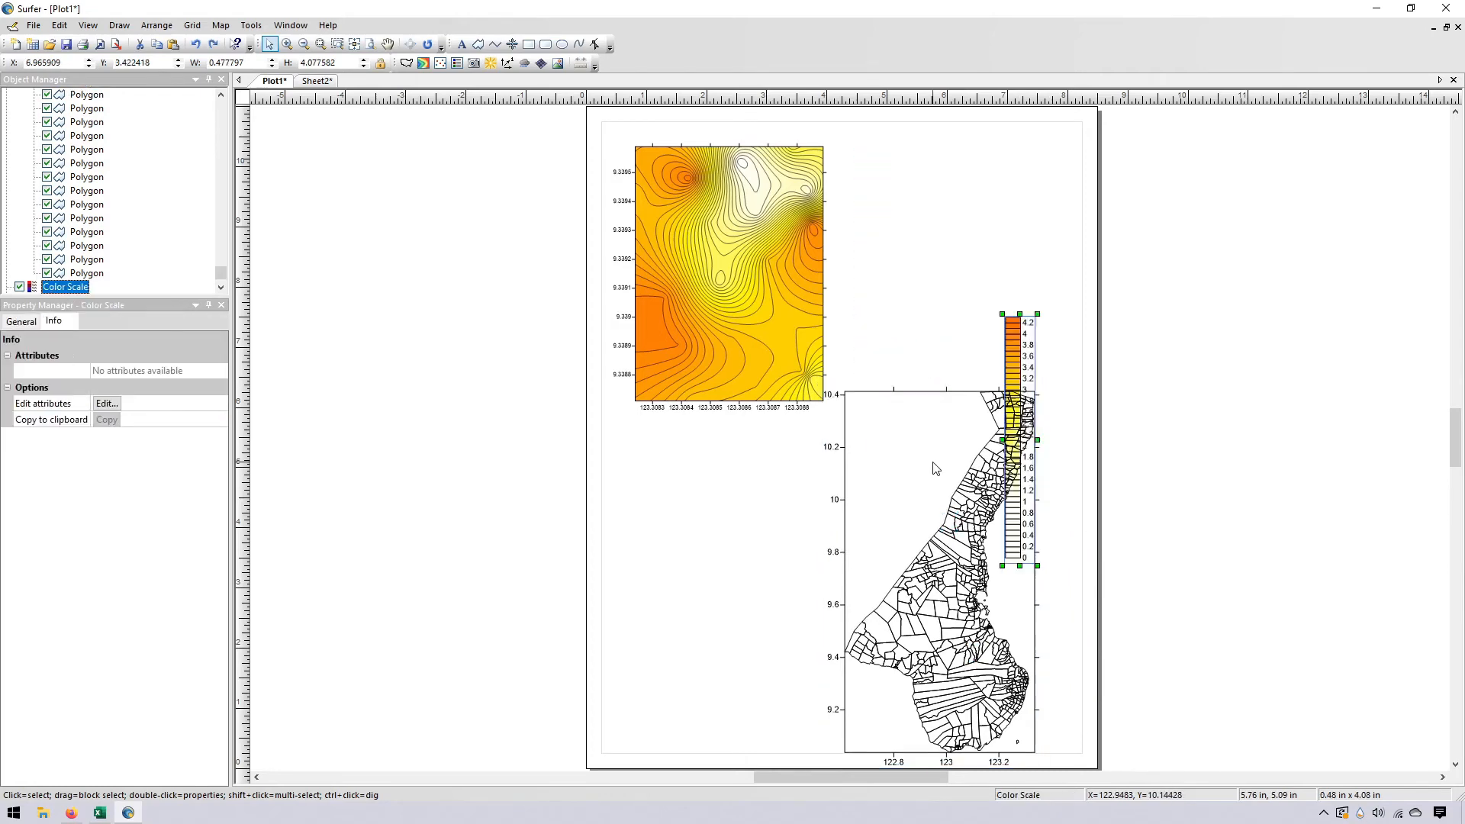
Undo the import of the separate Negros Oriental base map and the remaining resizing of the contour map
key("ctrl+z")
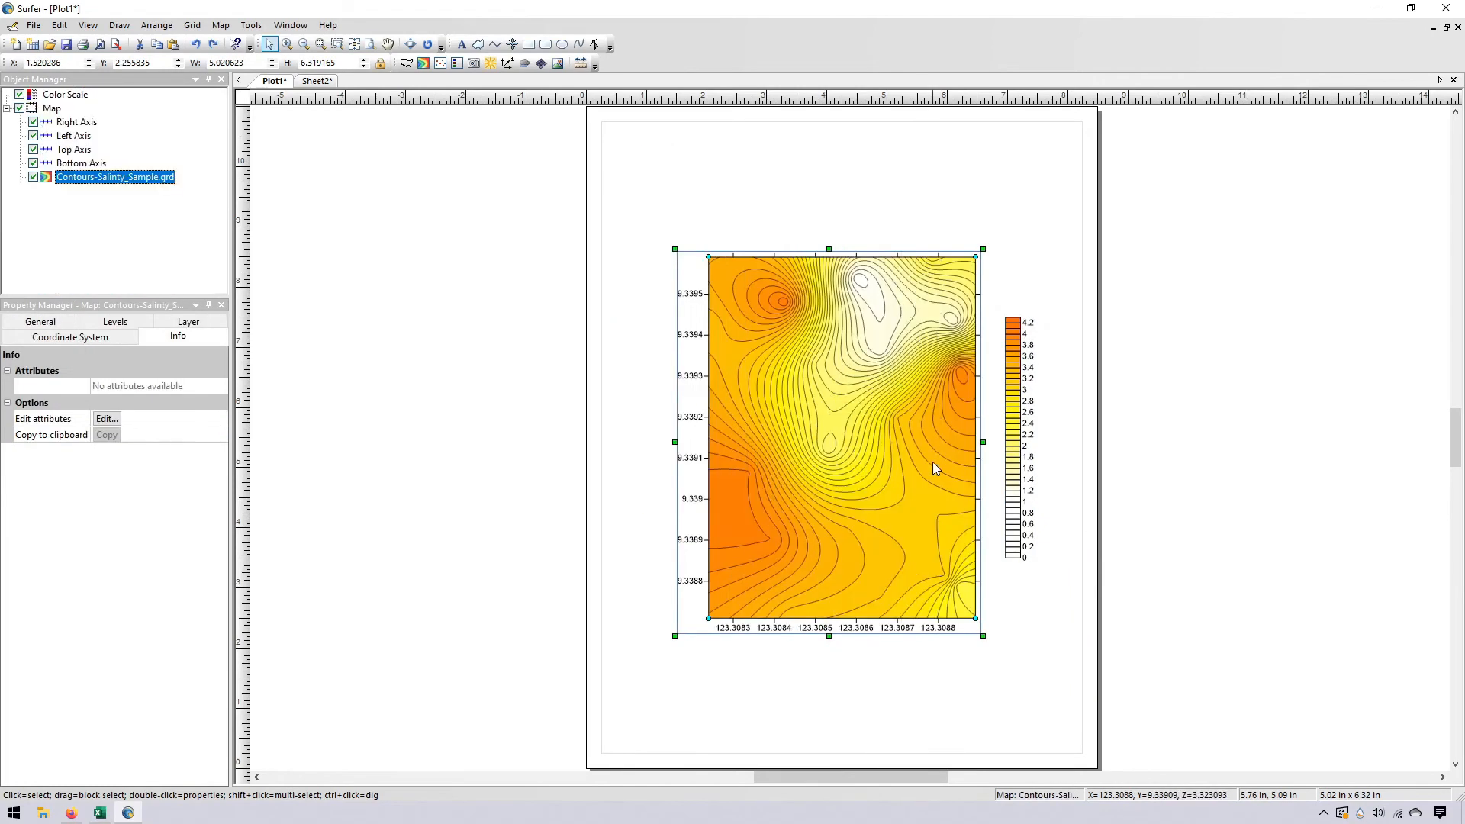
right_click(84, 180)
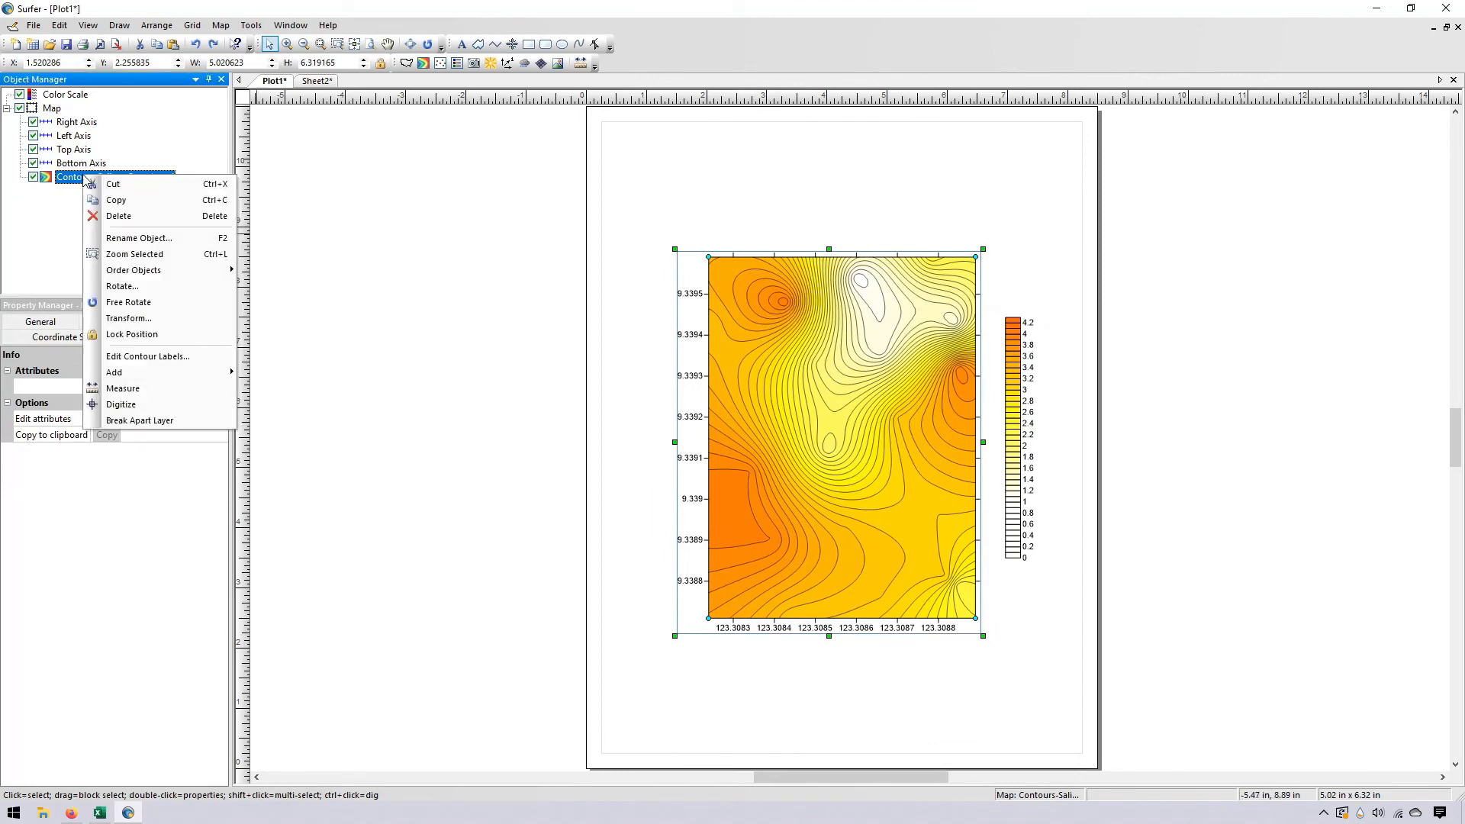
left_click(74, 219)
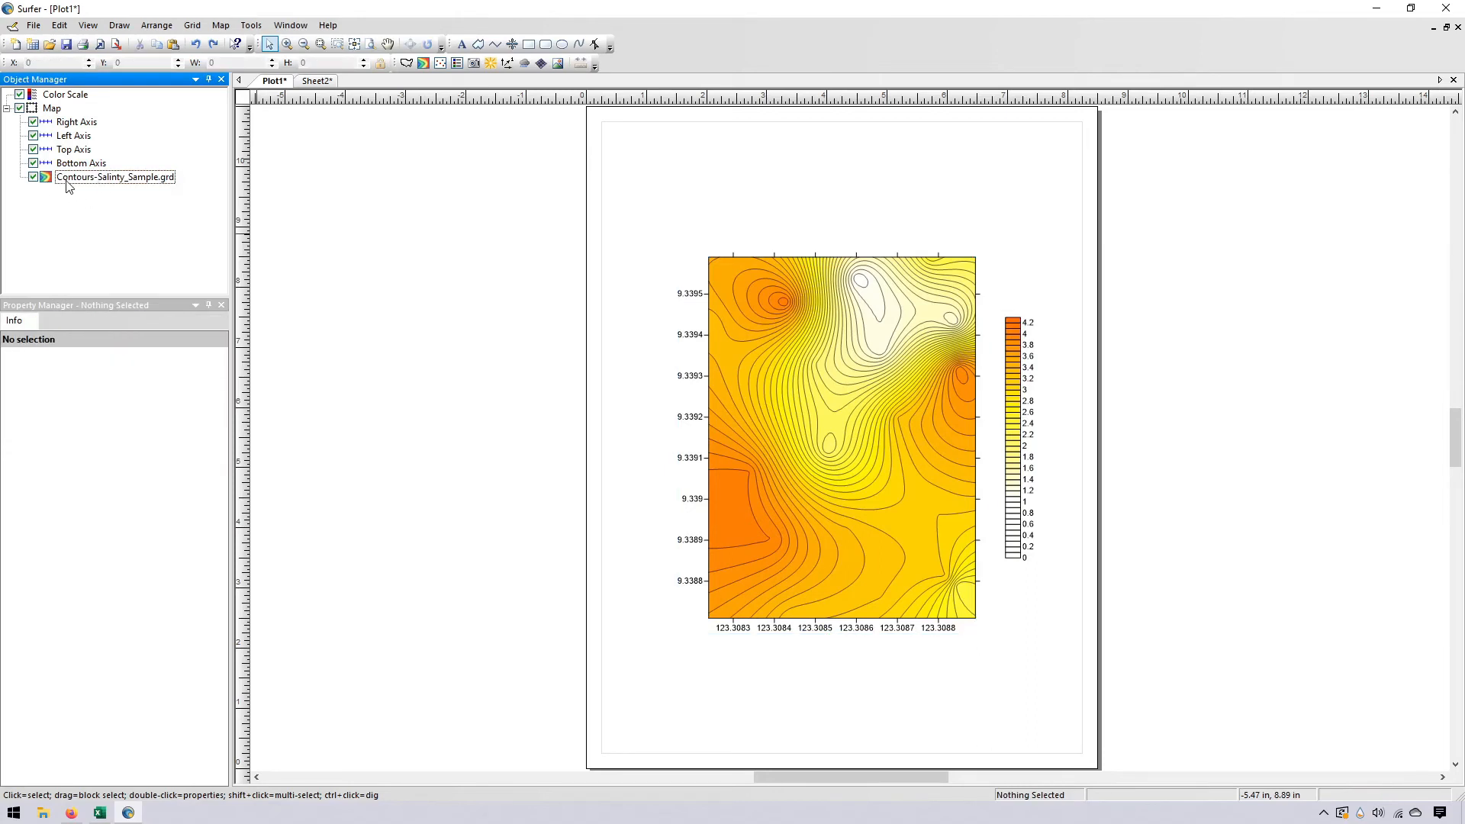
Add Negros Oriental.shp as a base layer to the salinity contour map, adjusting the map limits to include it
right_click(74, 183)
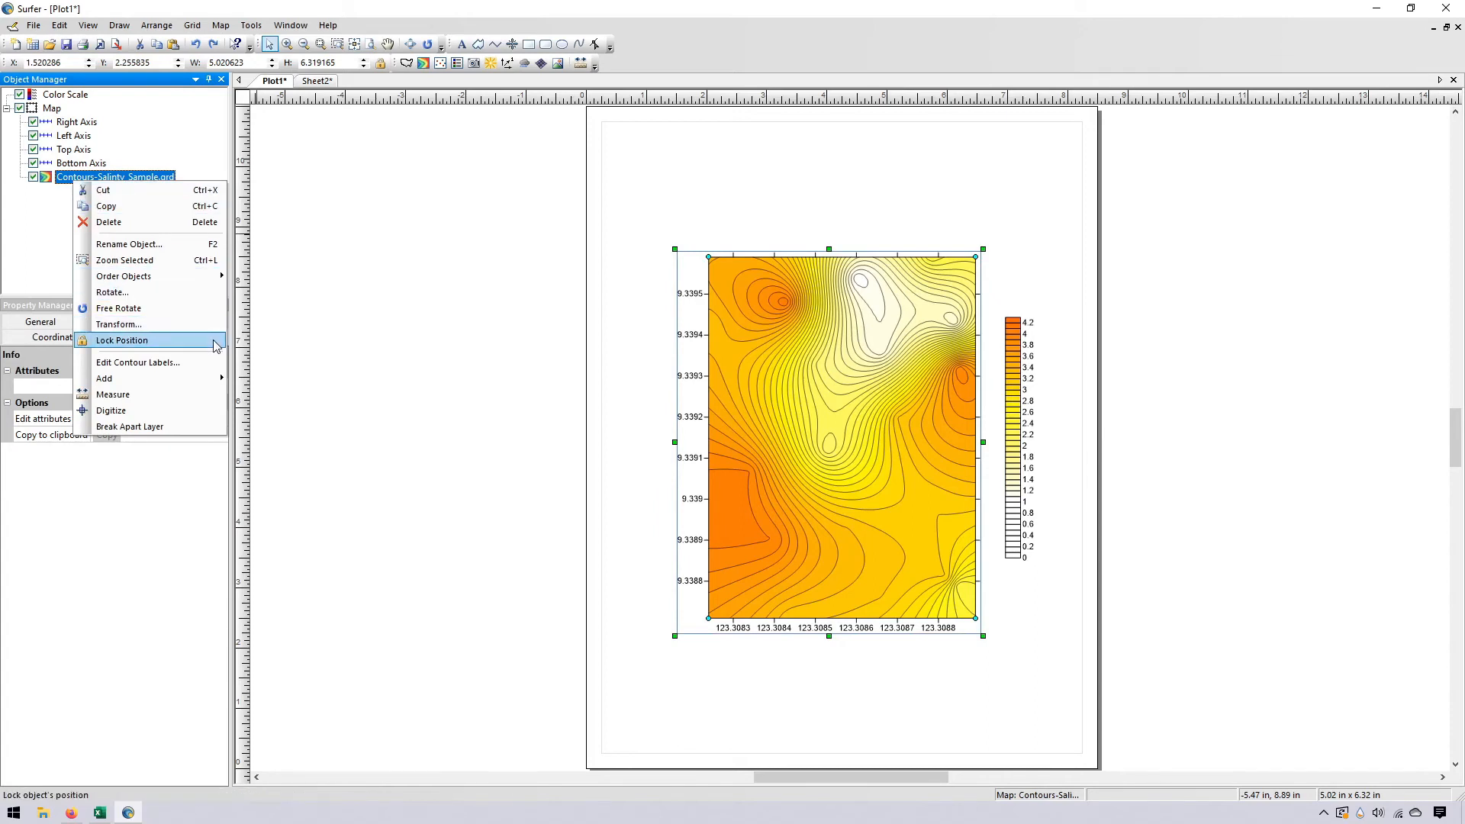
mouse_move(219, 377)
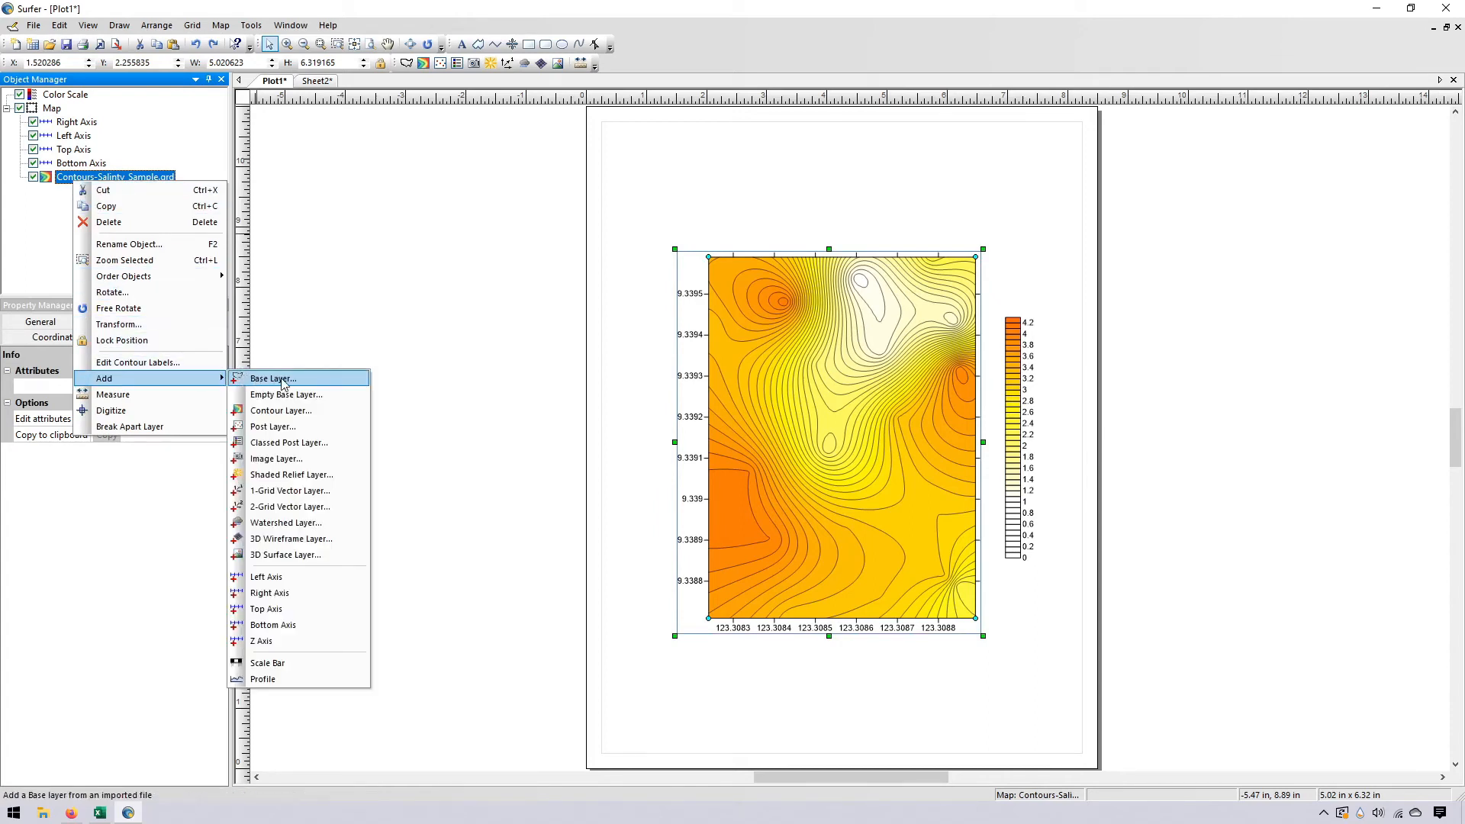
left_click(305, 378)
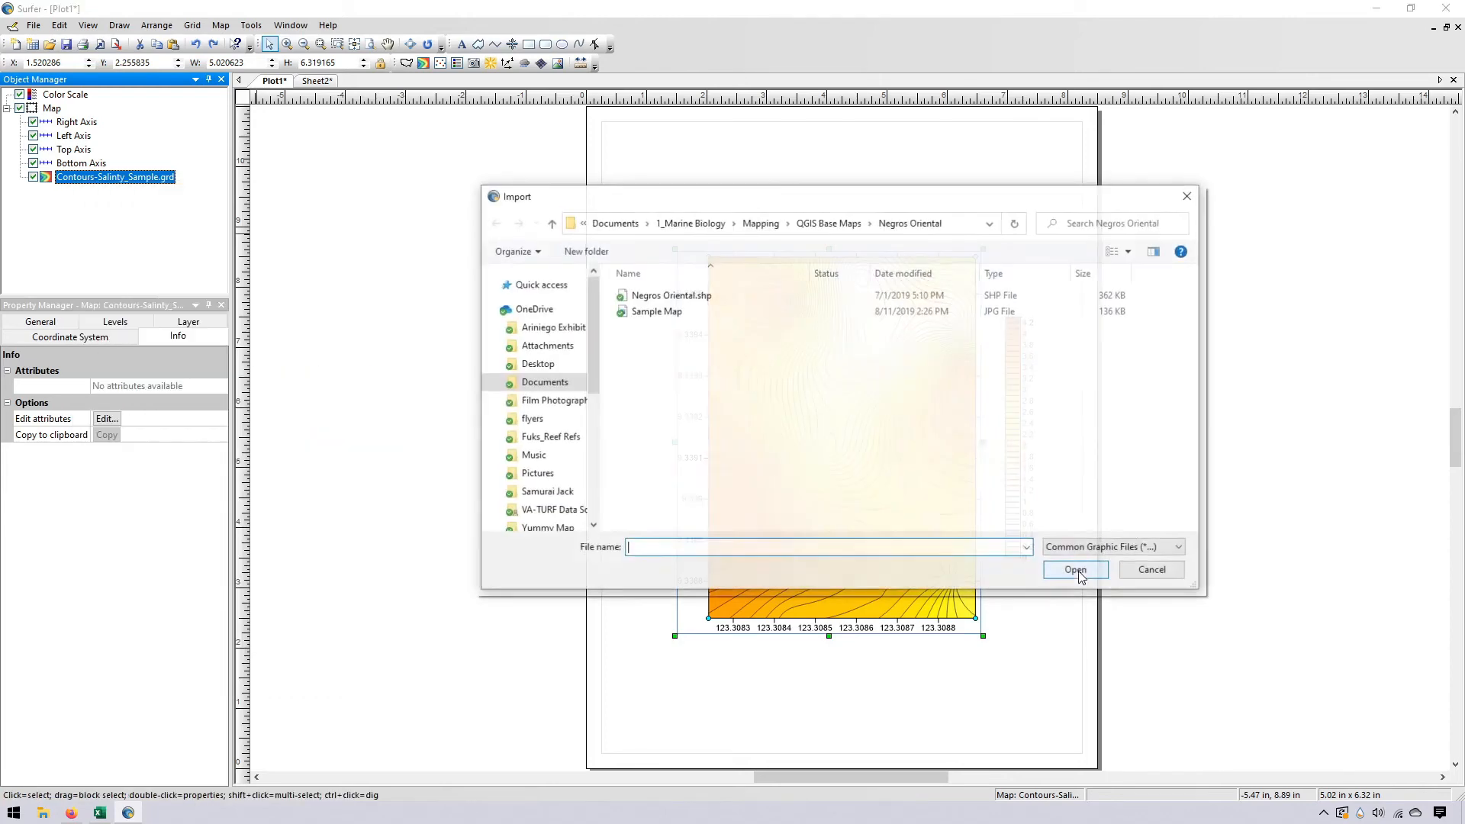
left_click(696, 298)
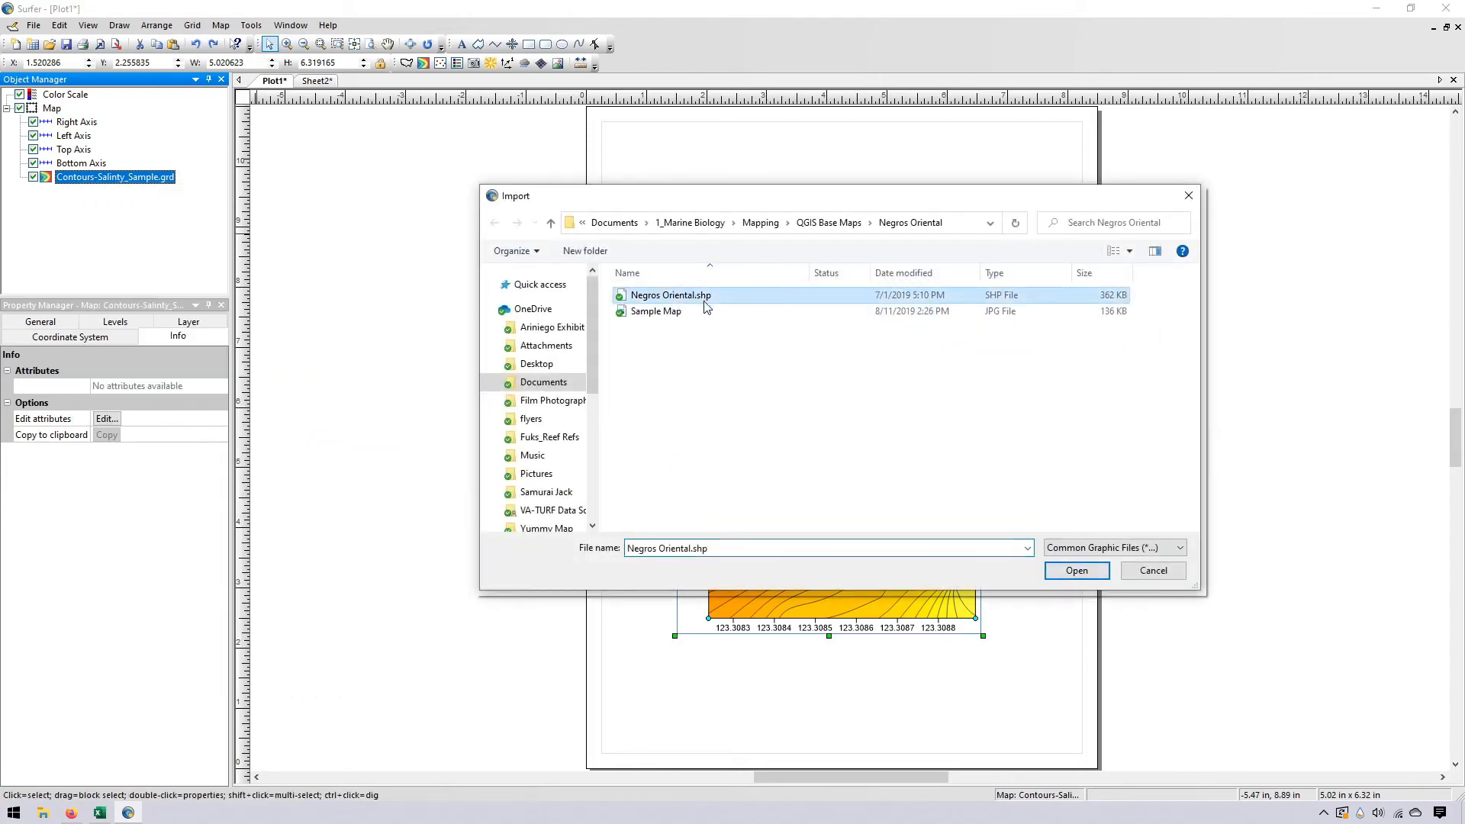
left_click(1080, 571)
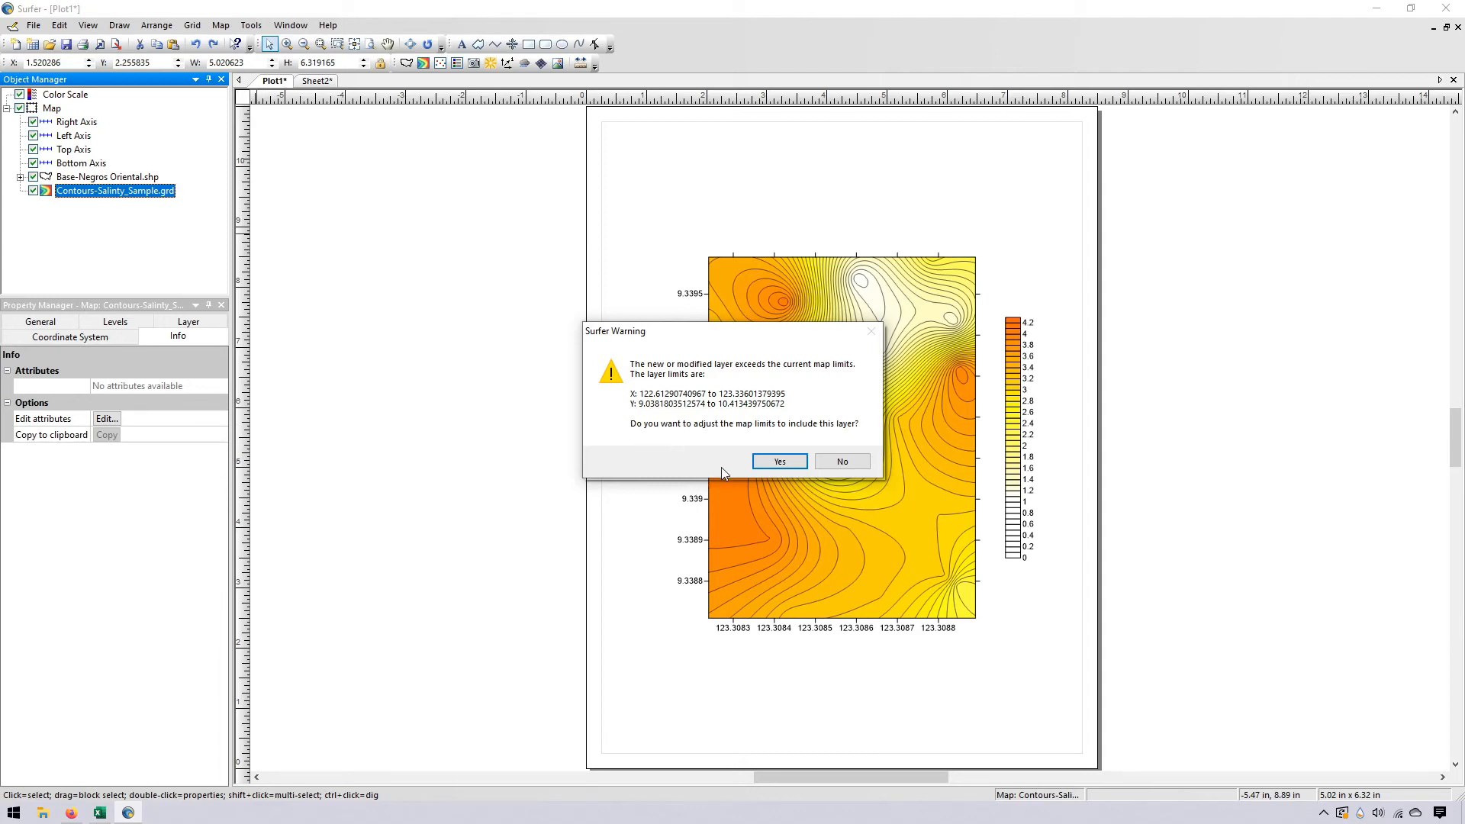
left_click(772, 468)
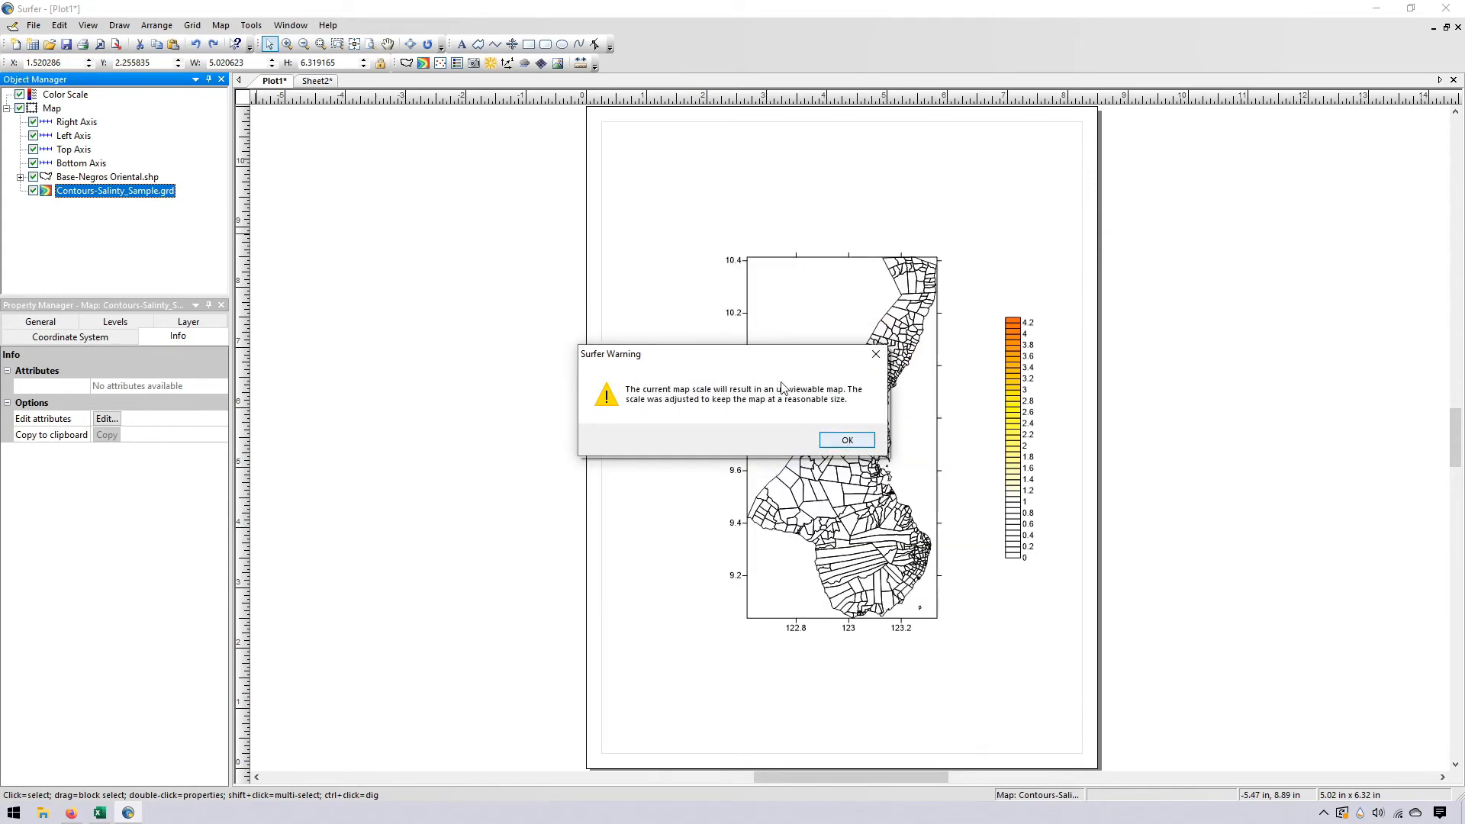
left_click(861, 442)
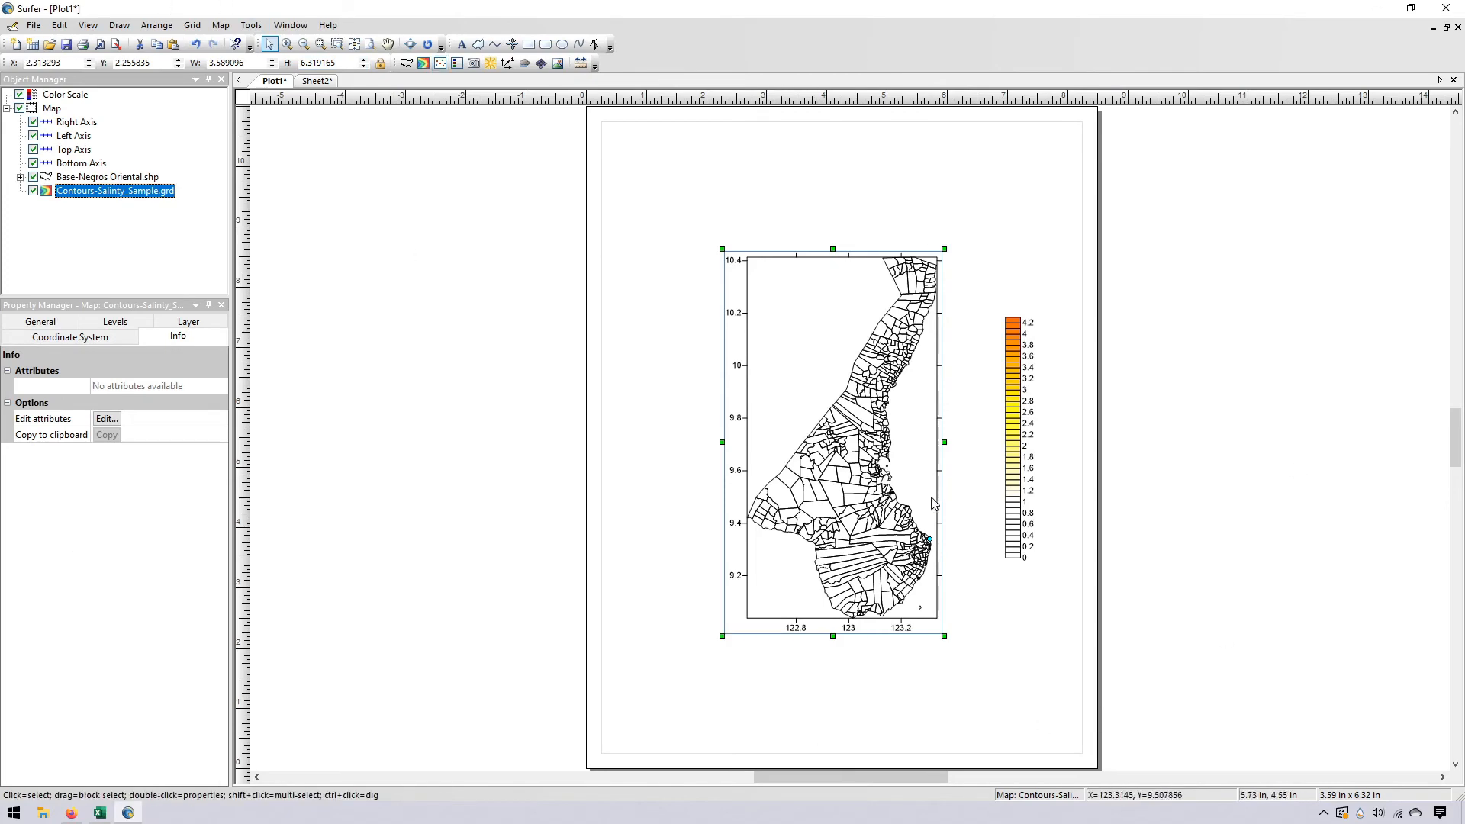
Locate the tiny contour layer on the southeastern coast of the Negros Oriental base layer
scroll(924, 534, "up", 1)
scroll(947, 561, "up", 4)
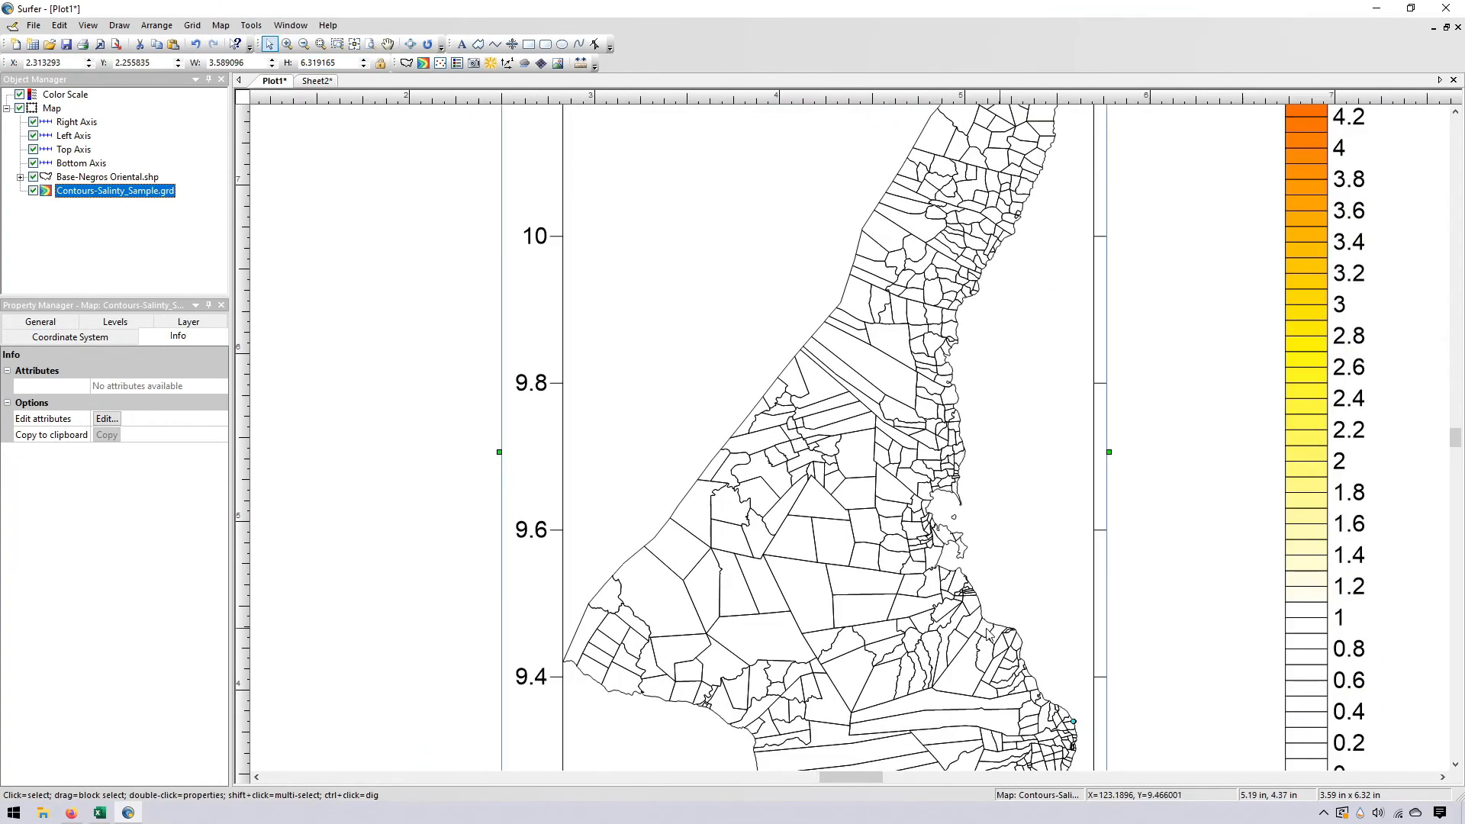
left_click_drag(1456, 437, 1444, 450)
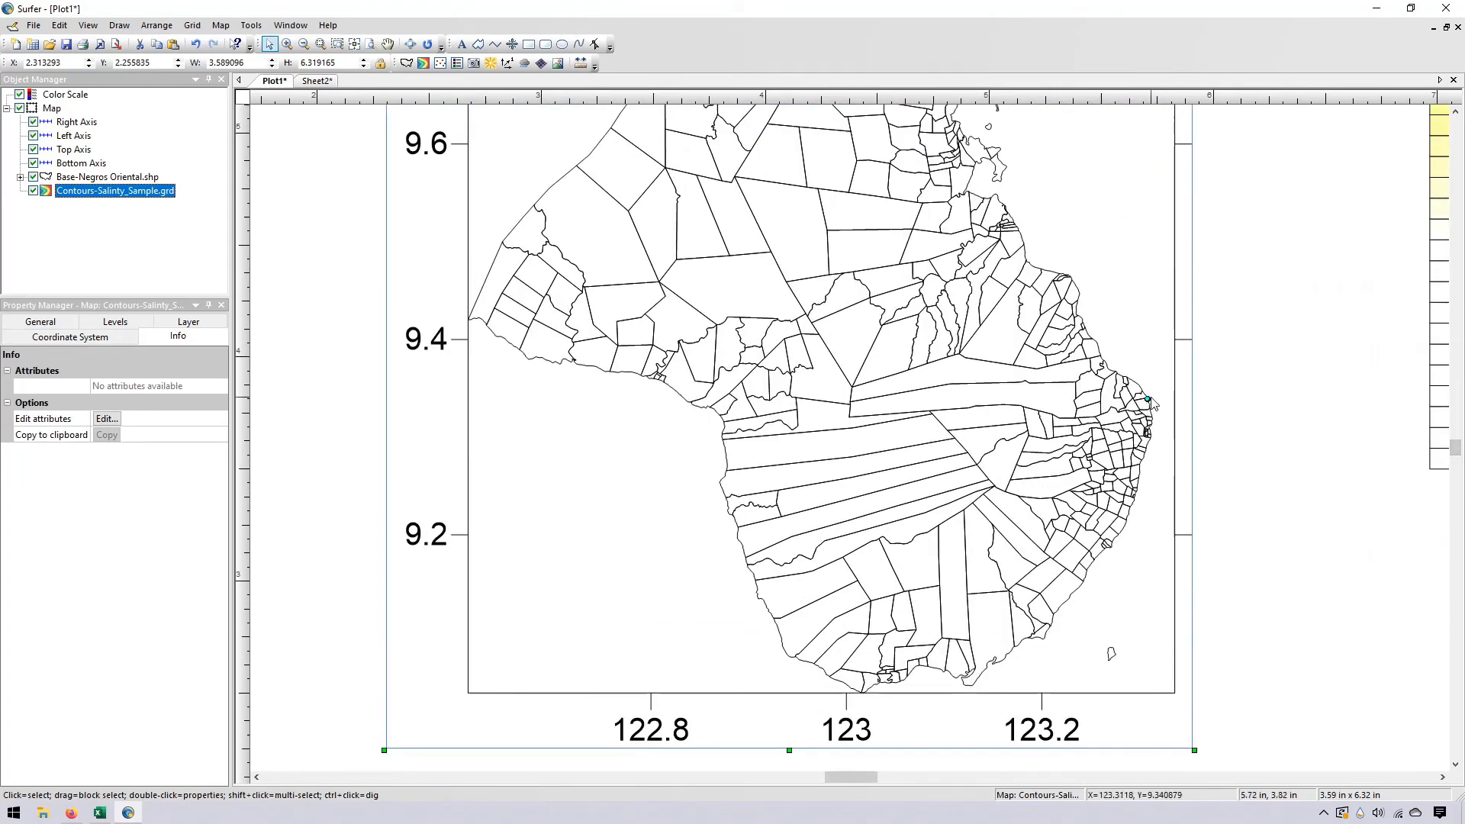
scroll(1157, 400, "up", 1)
scroll(1160, 405, "up", 3)
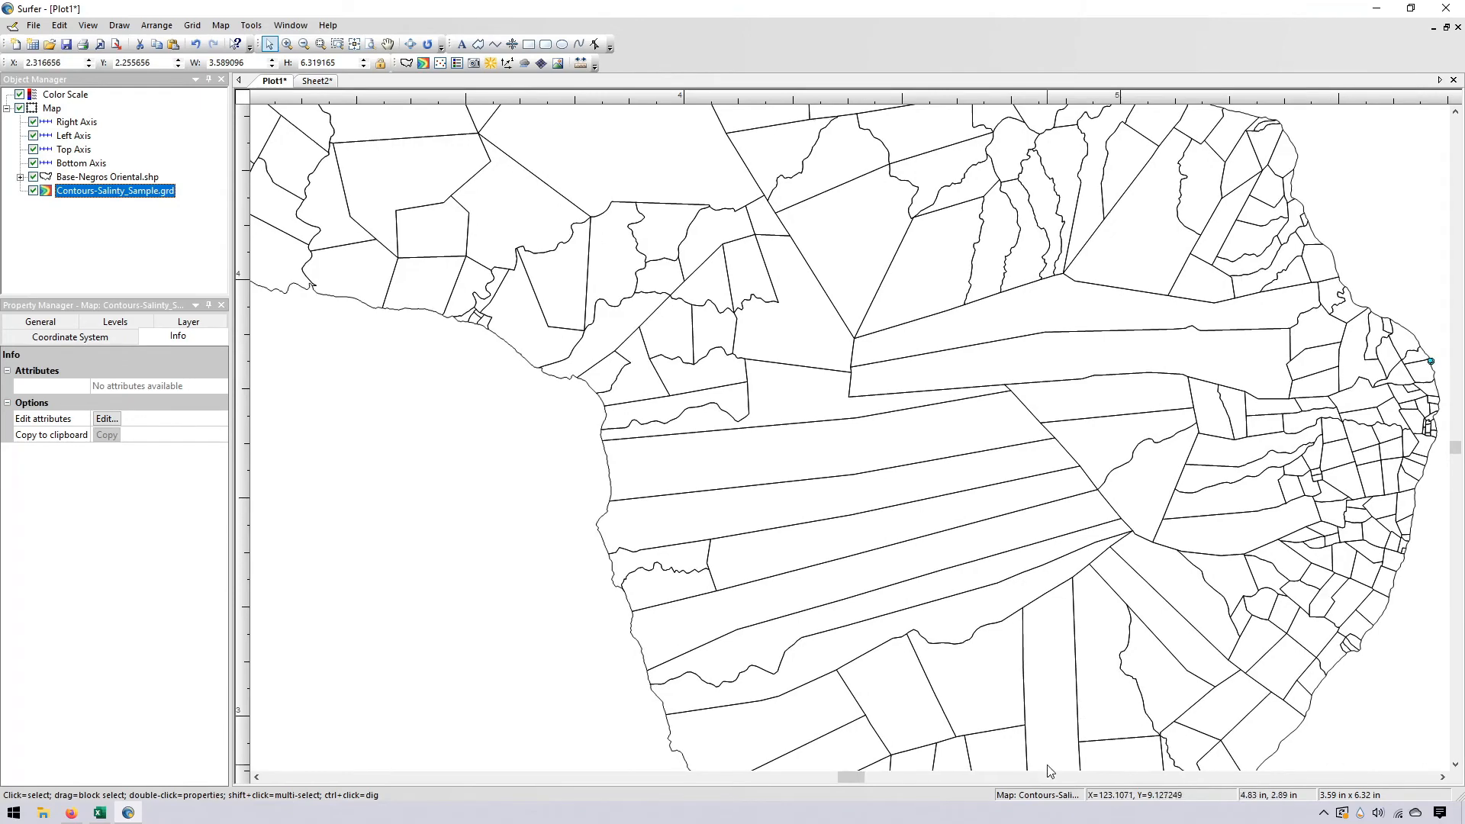
left_click_drag(854, 775, 866, 776)
scroll(945, 233, "up", 3)
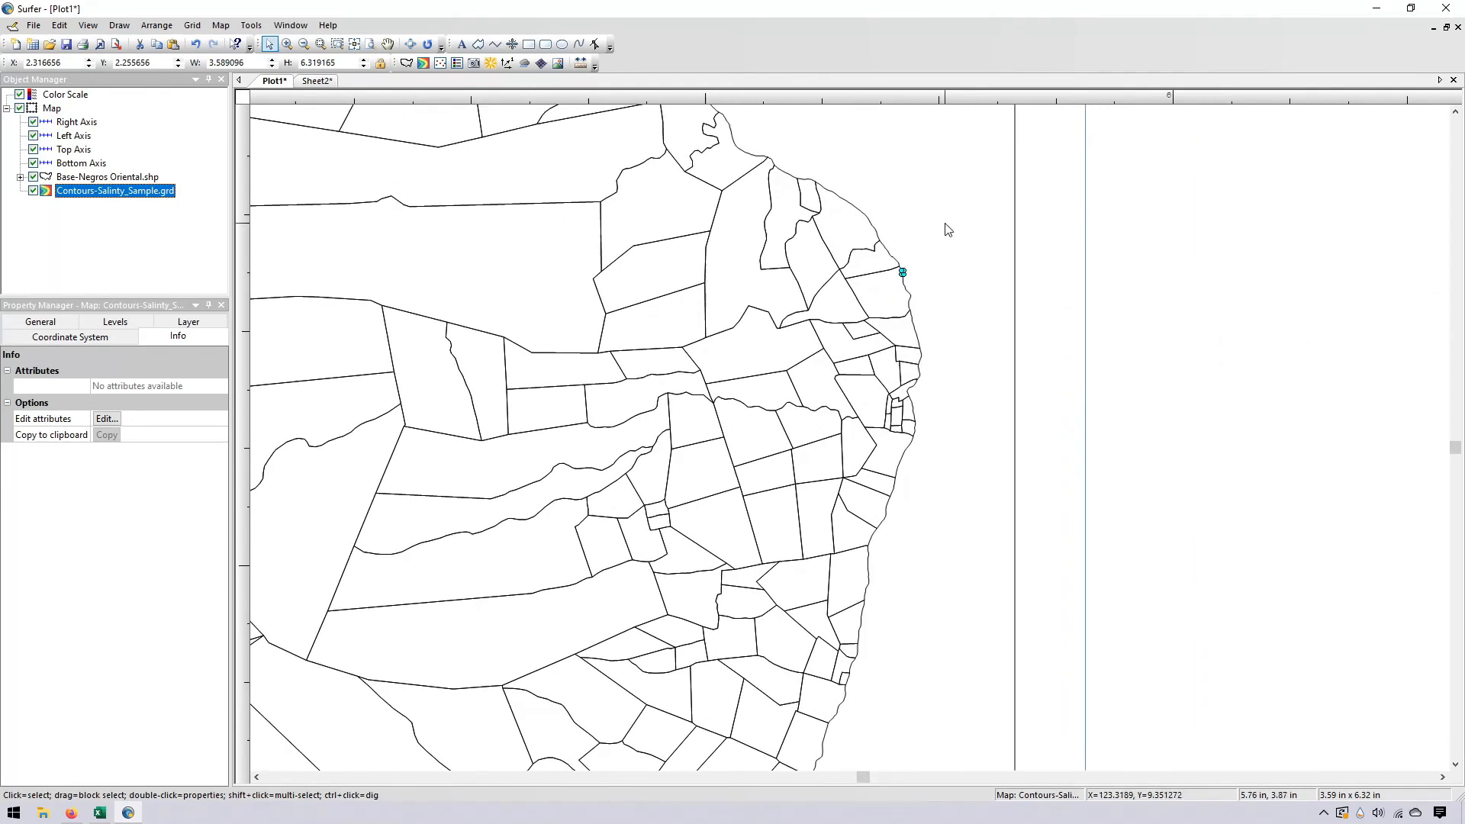
Look along the base layer's eastern coastline up to its northeastern corner and back down to the contour layer
left_click_drag(1455, 448, 1455, 435)
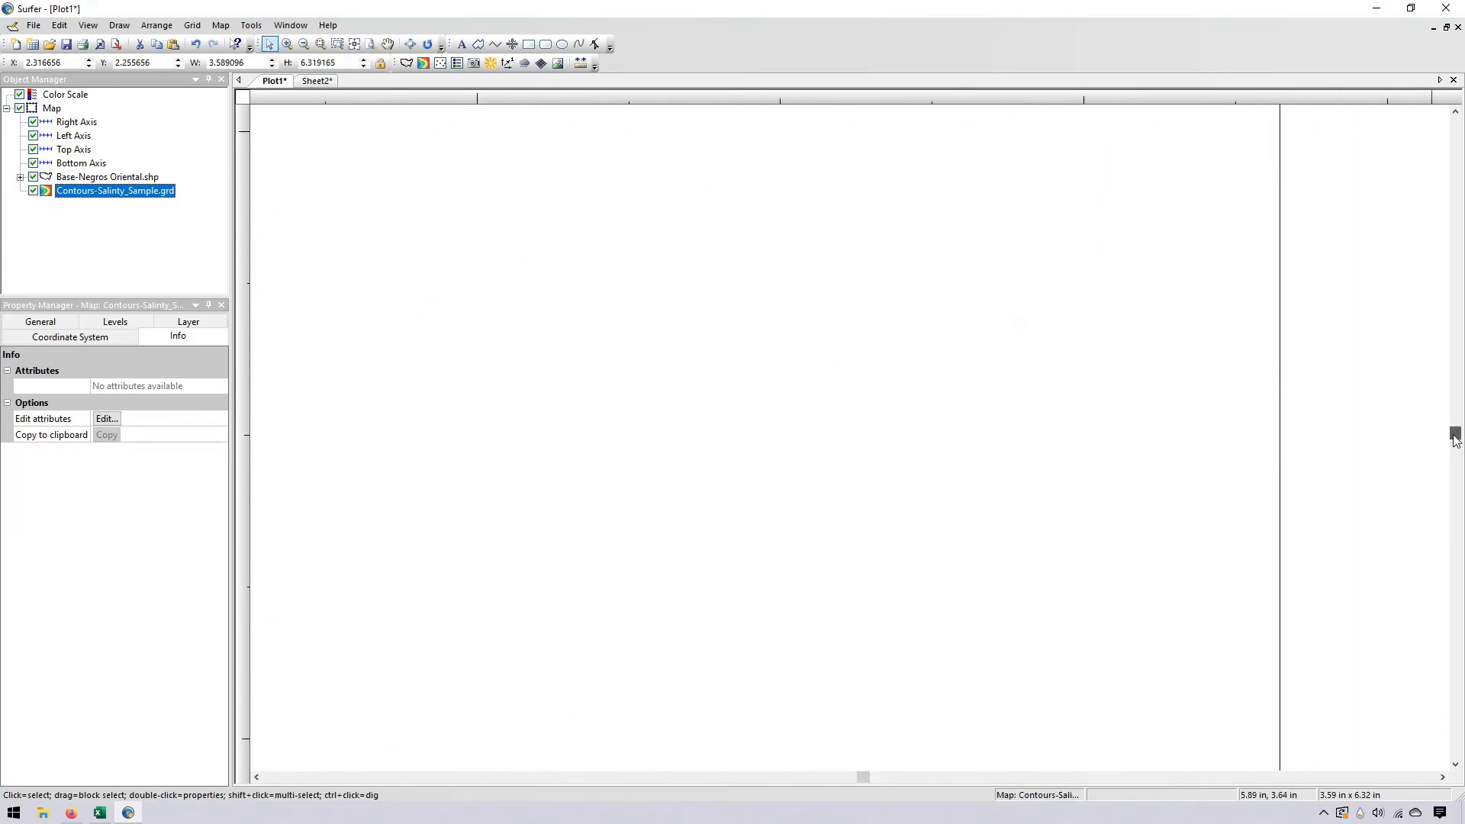
scroll(887, 486, "down", 8)
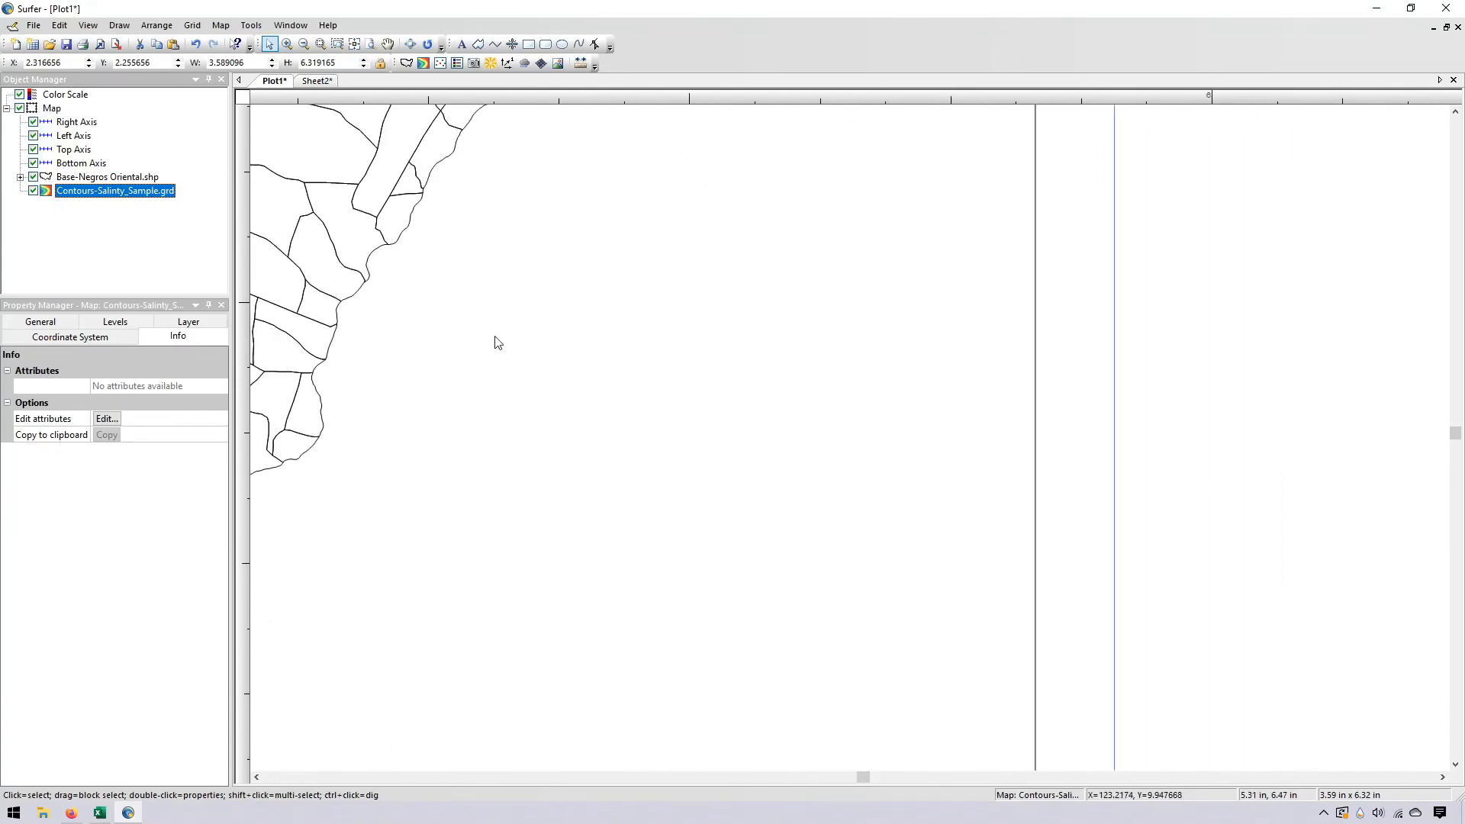
scroll(524, 252, "up", 3)
scroll(524, 251, "down", 1)
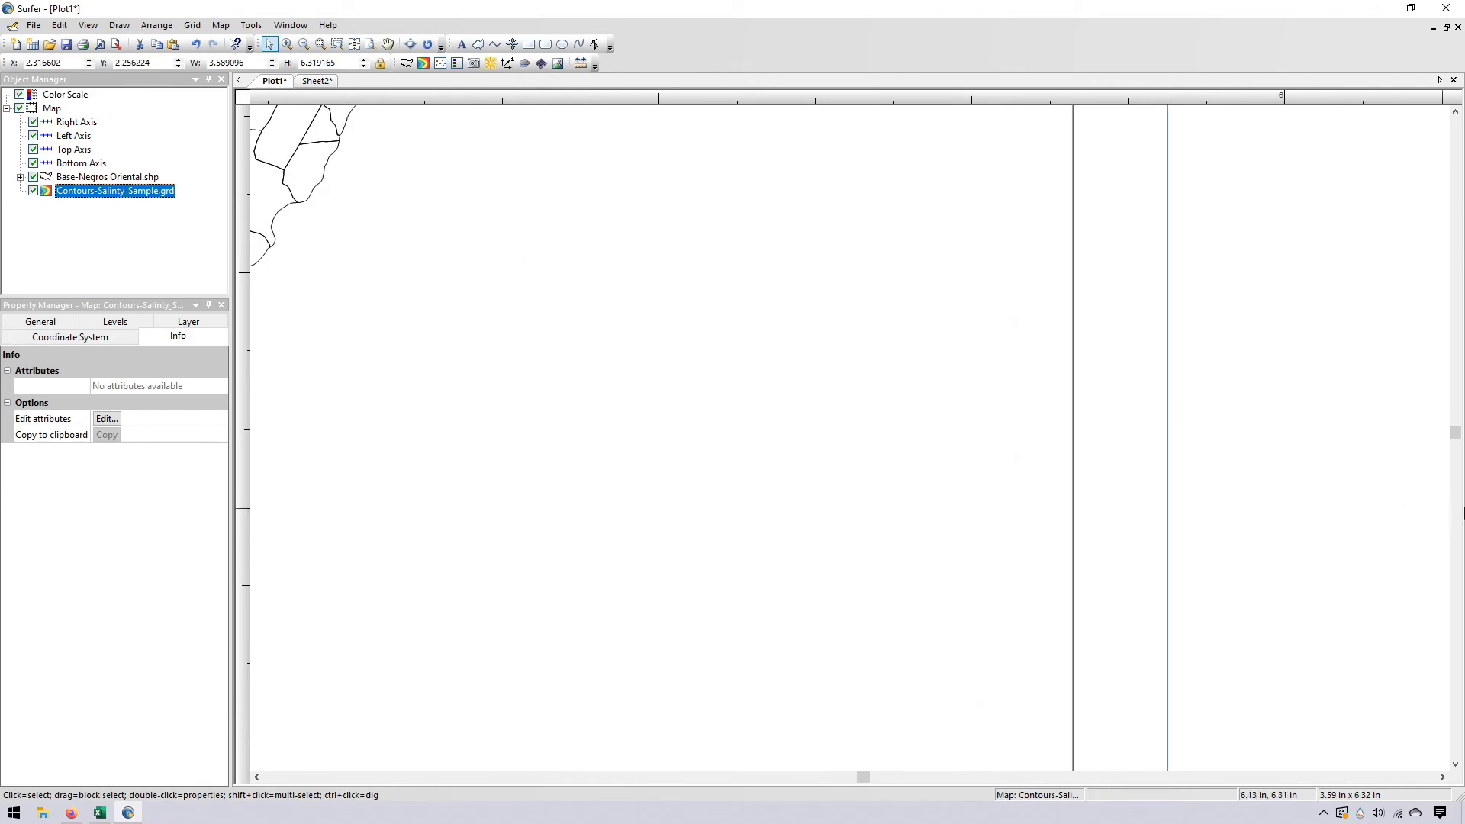
left_click(1455, 111)
left_click(1455, 112)
left_click(1455, 111)
left_click(1455, 111)
left_click(1455, 111)
left_click(1456, 111)
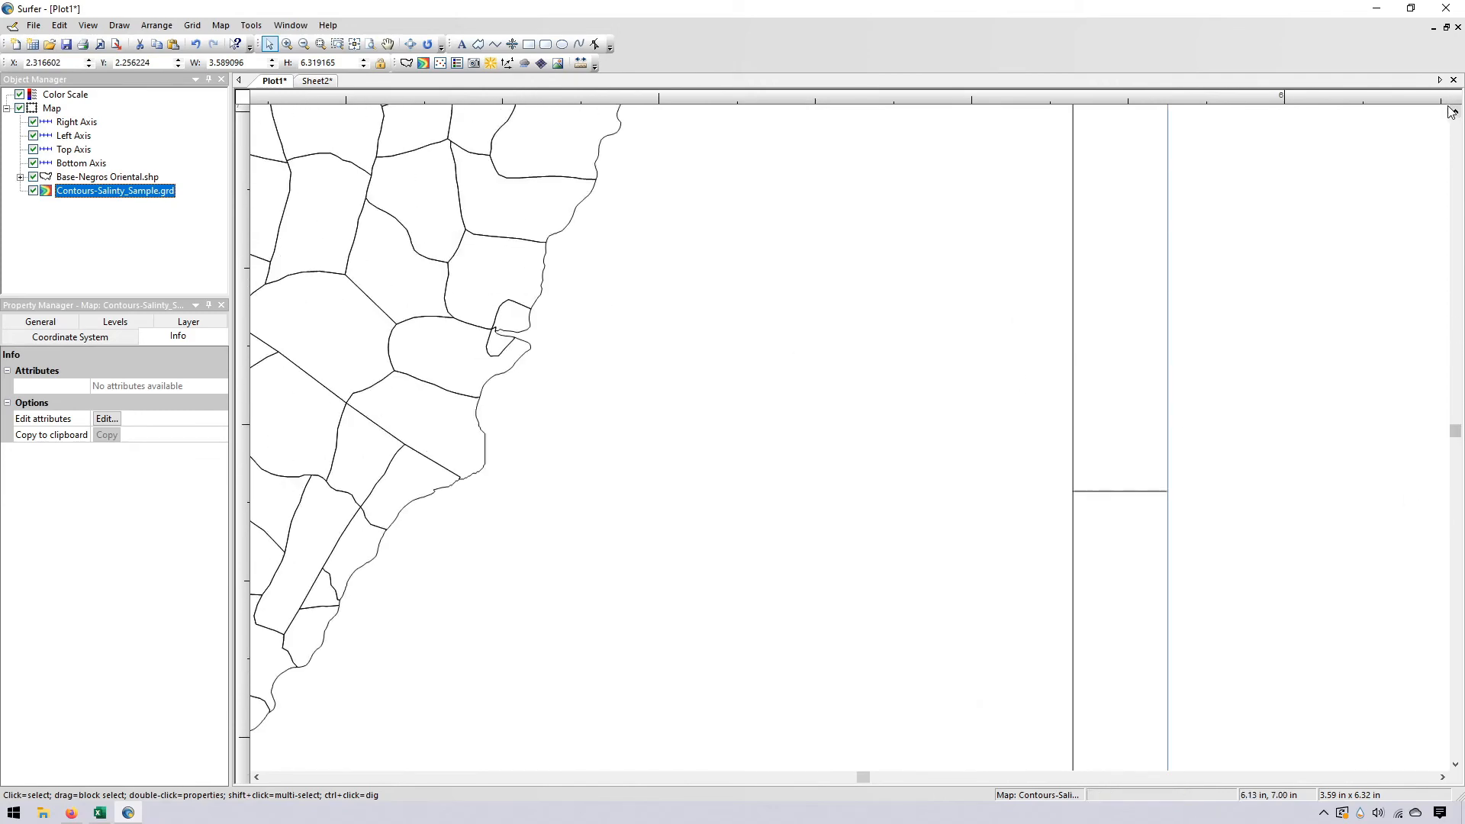
left_click(1447, 171)
left_click(1456, 112)
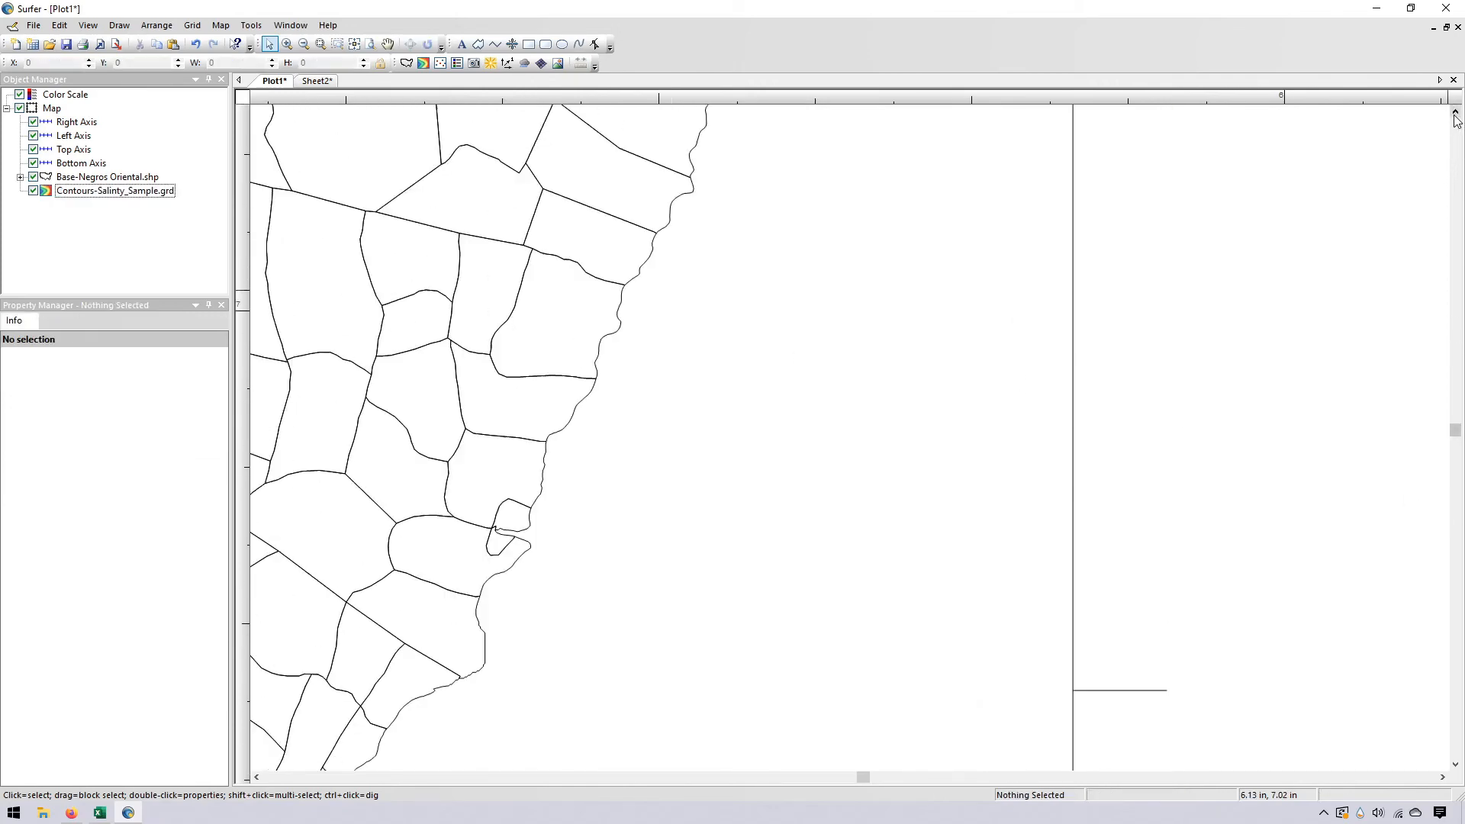
left_click(1455, 112)
left_click(1455, 111)
left_click(1455, 111)
left_click(1456, 112)
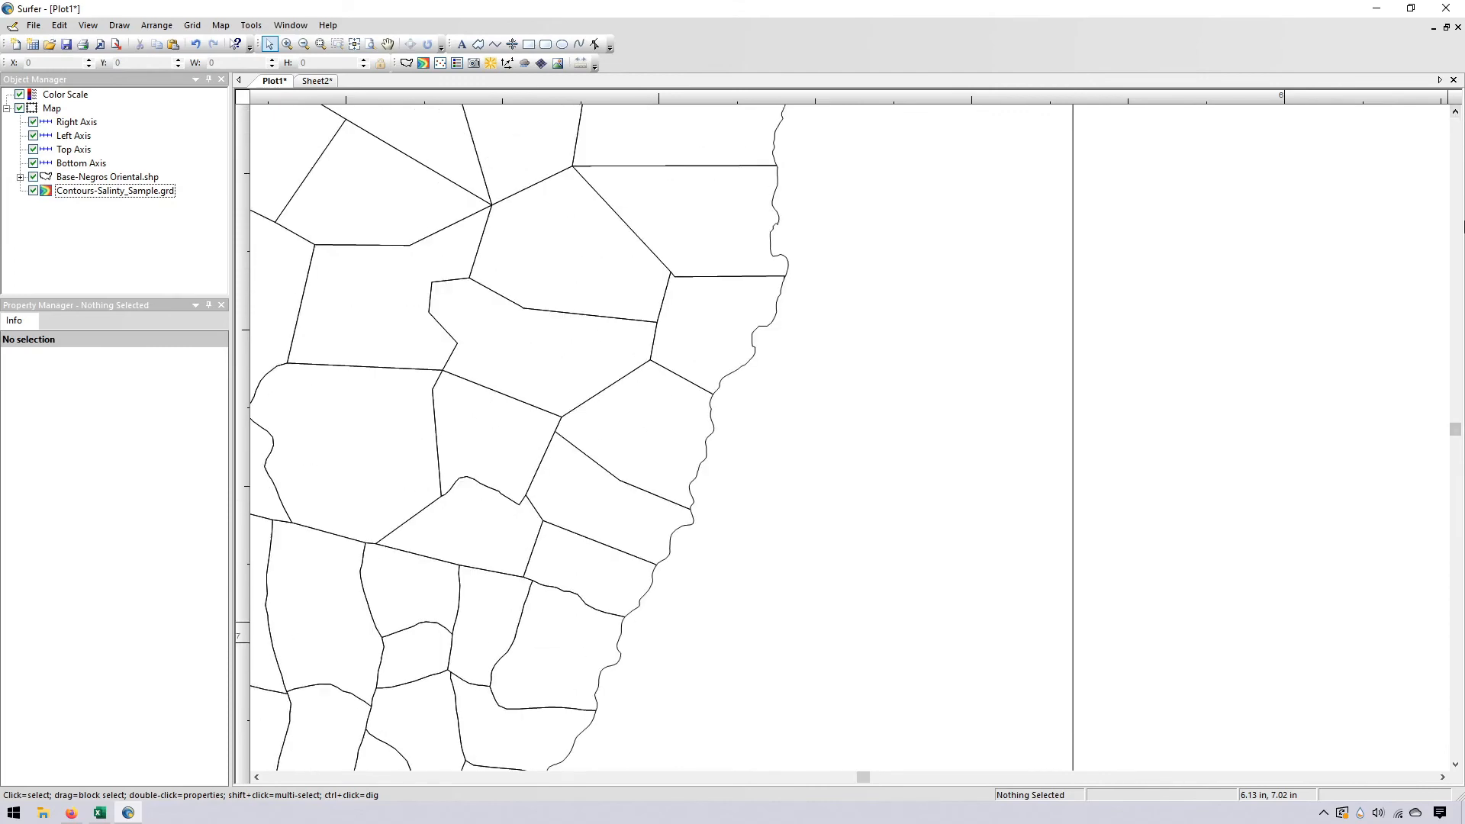
left_click(1457, 116)
left_click(1457, 116)
scroll(1460, 124, "up", 10)
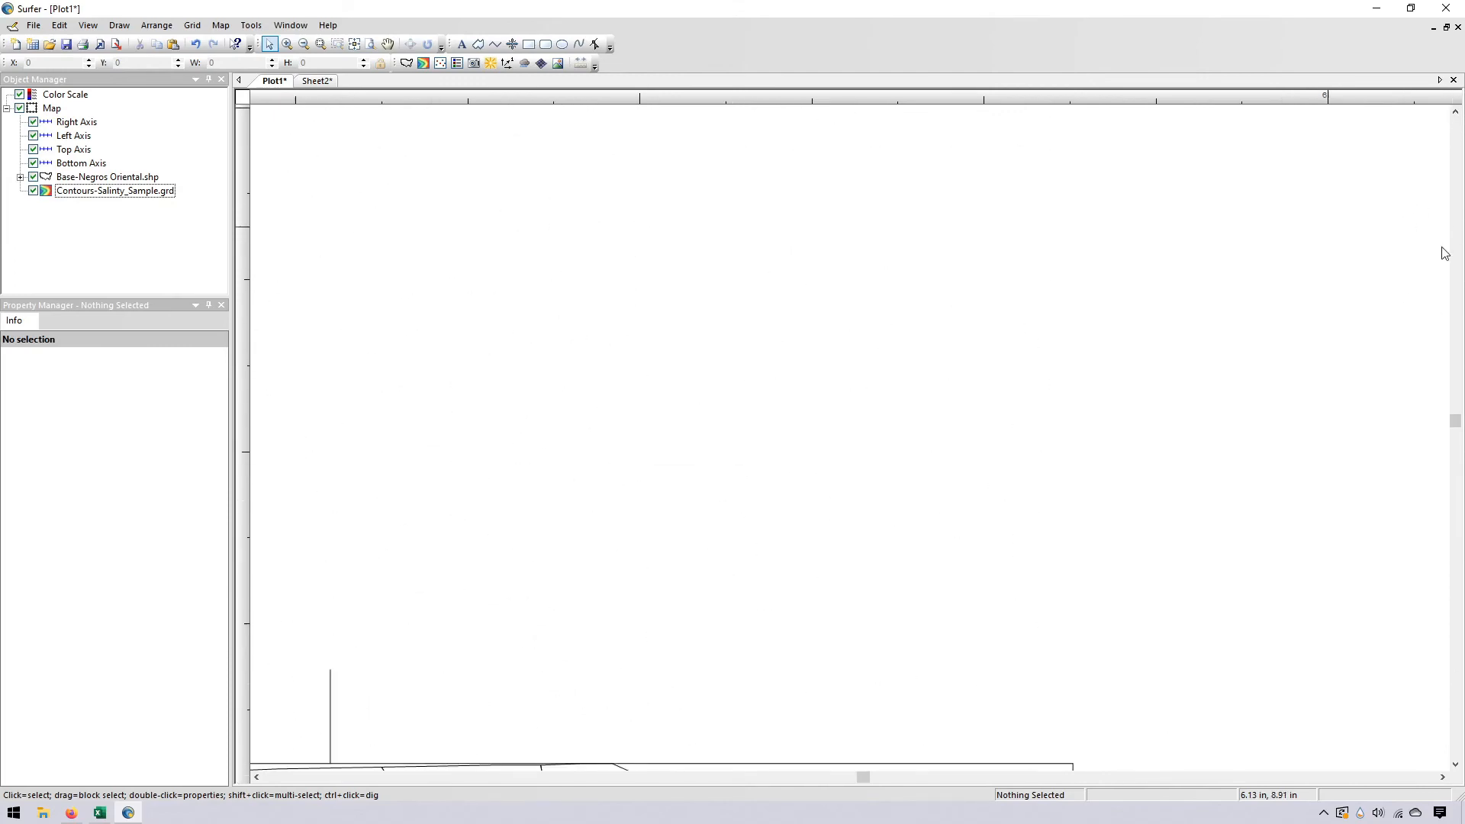
scroll(1066, 576, "down", 5)
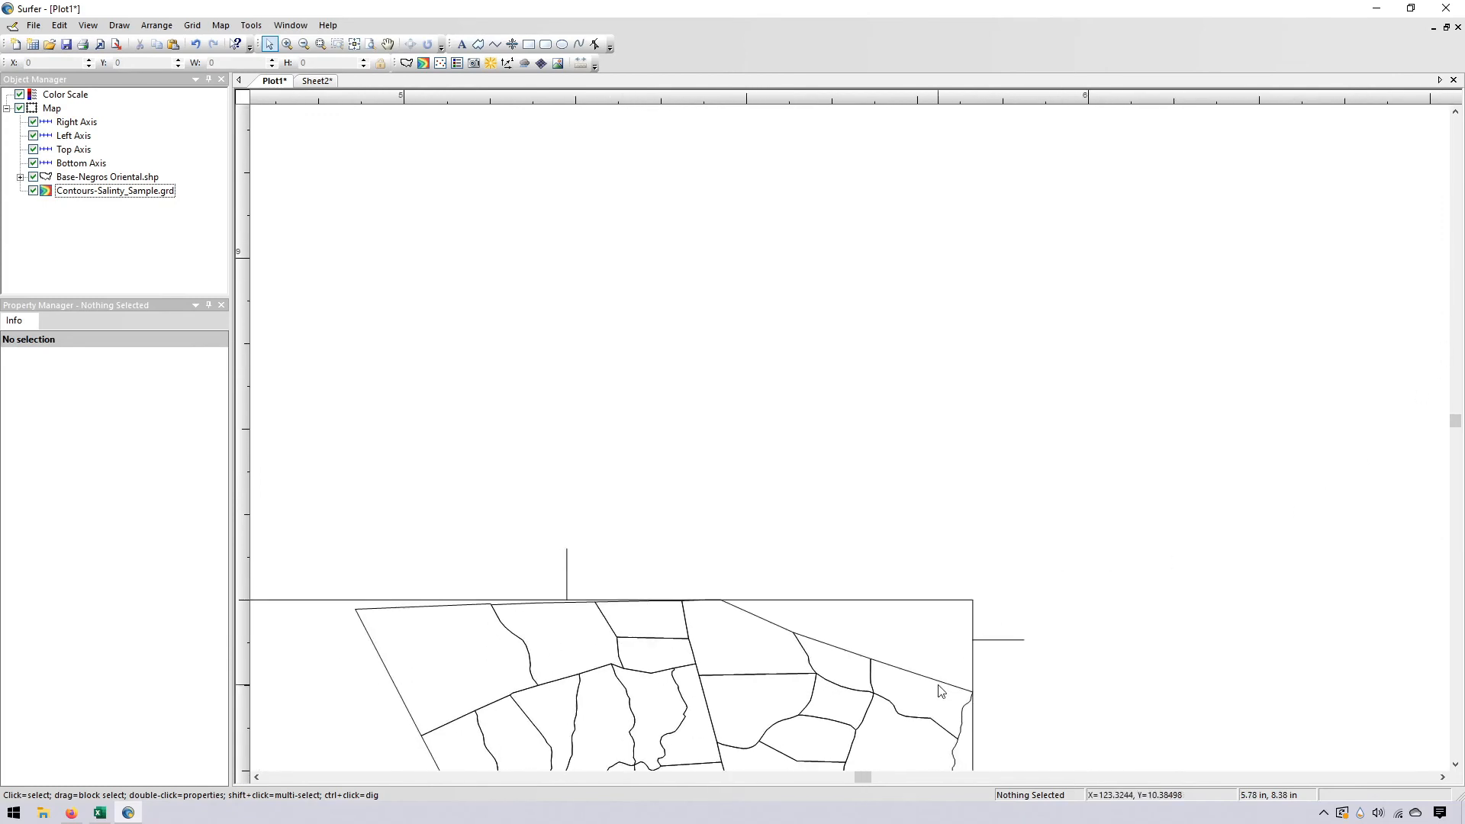
left_click(954, 538)
scroll(1111, 576, "down", 2)
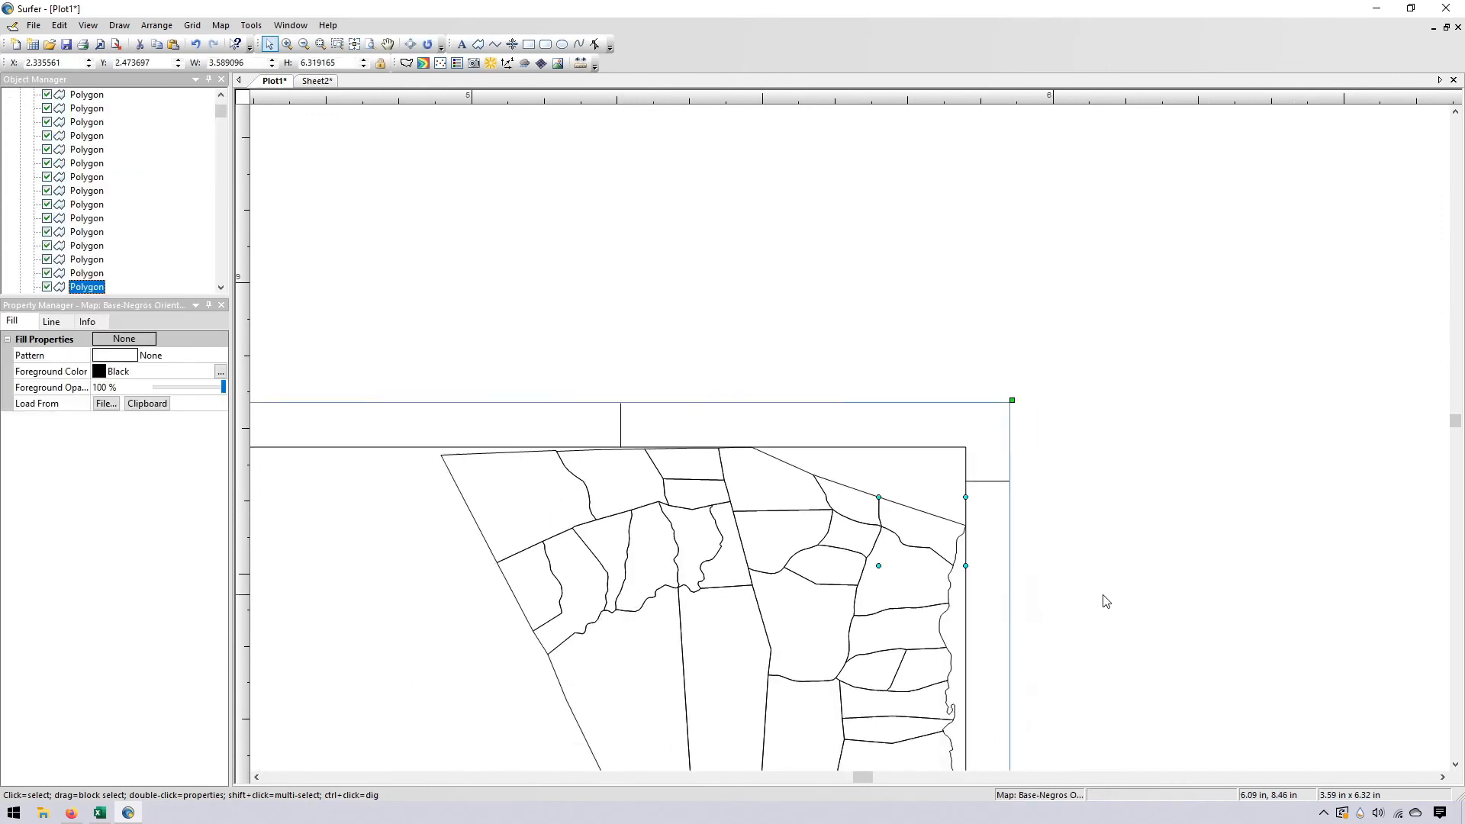
scroll(1073, 615, "right", 2)
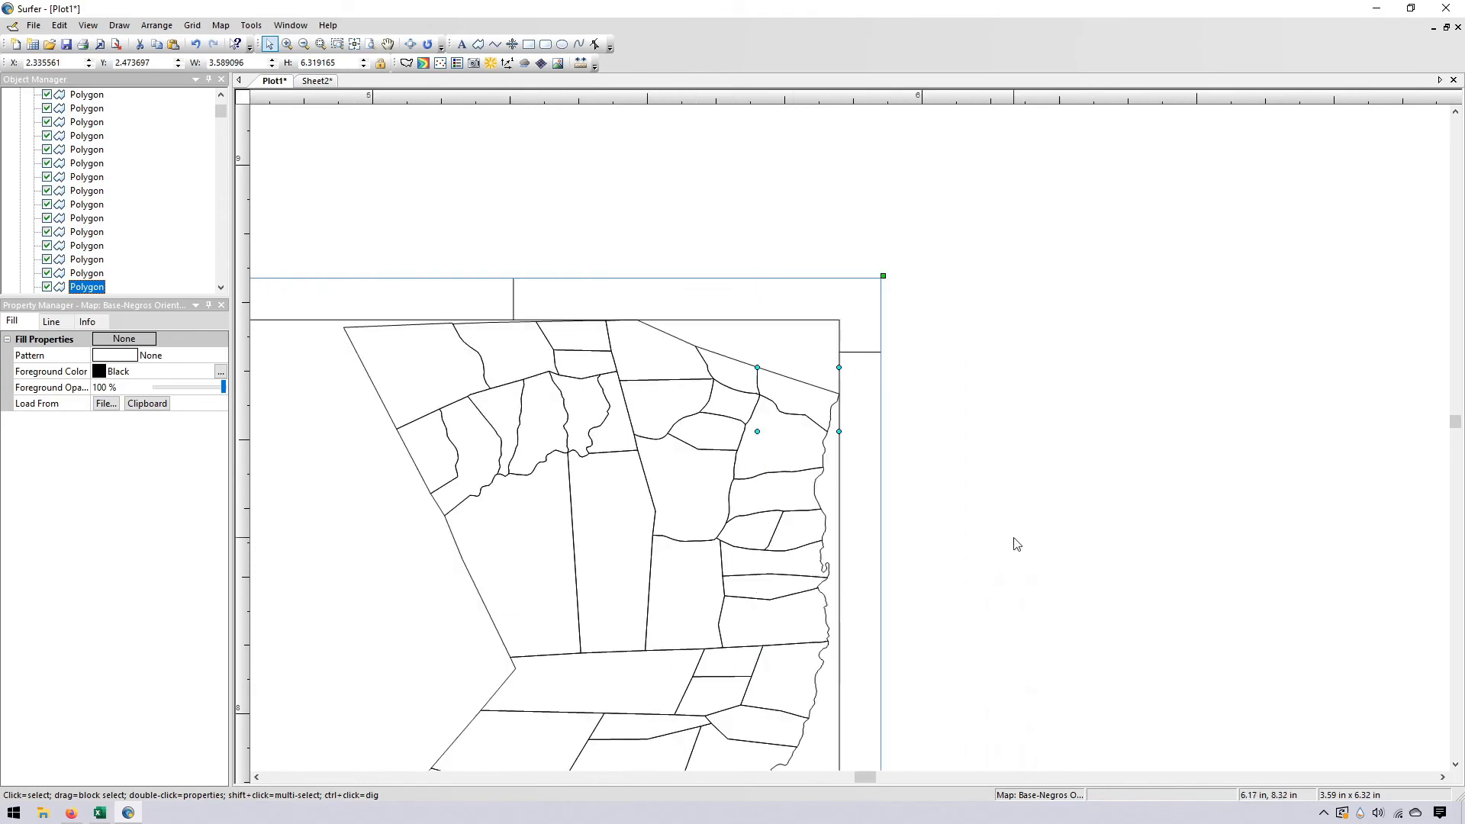
scroll(996, 543, "down", 3)
scroll(954, 542, "down", 4)
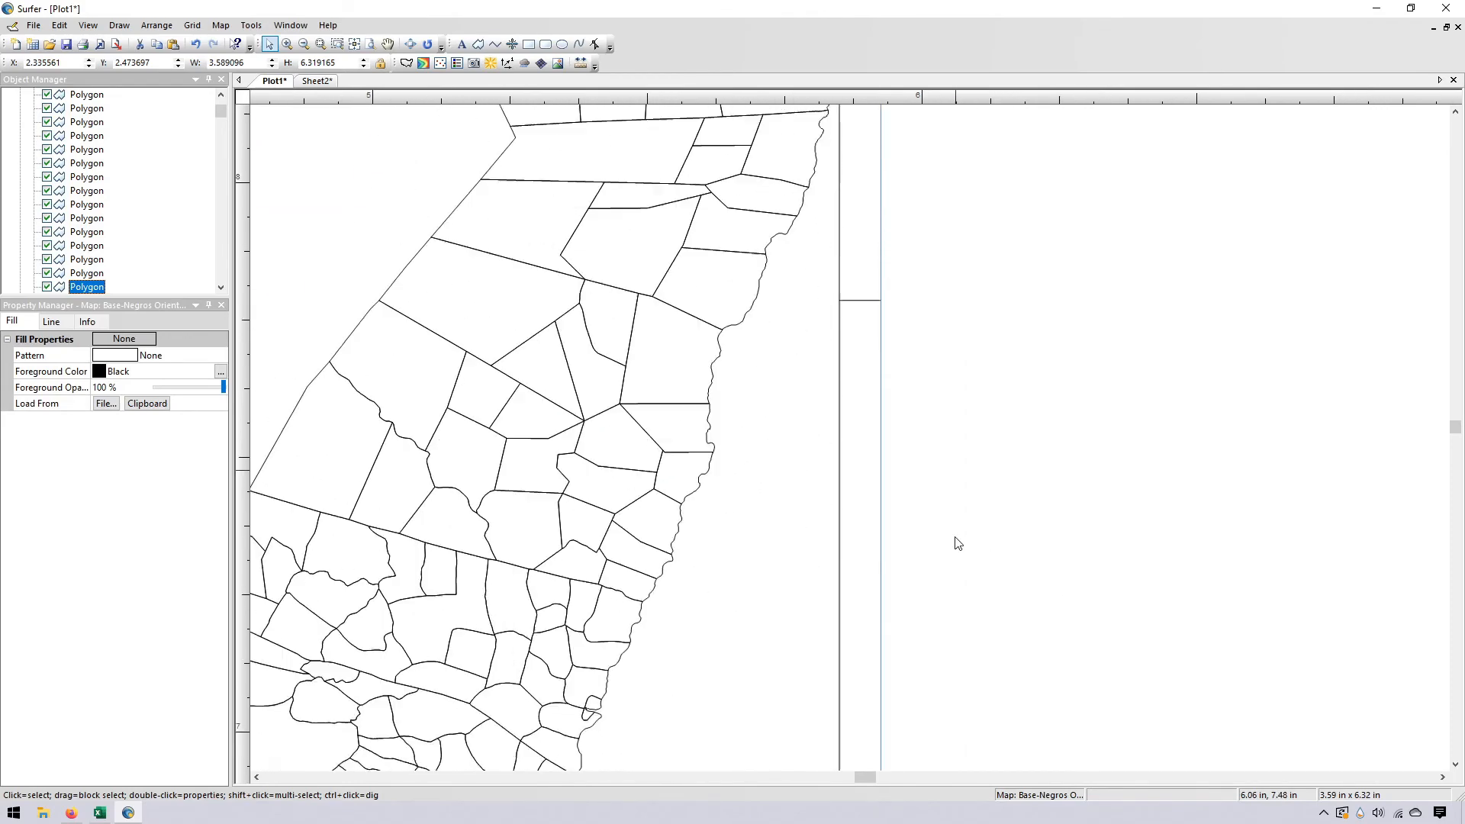
scroll(648, 606, "down", 4)
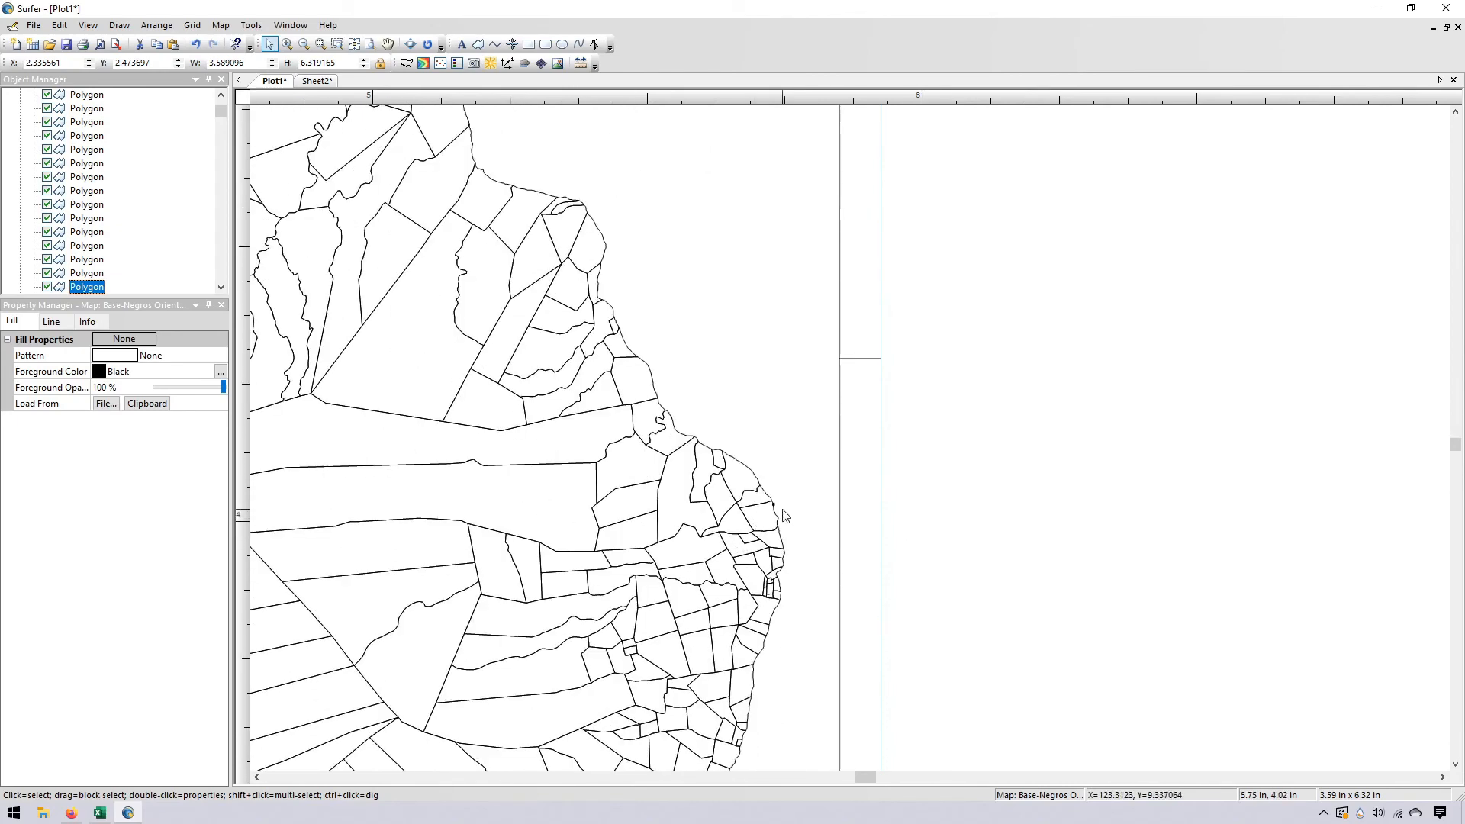
Examine up close how the salinity contour layer overlaps the coastline, and dismiss the mail notification
scroll(765, 506, "up", 1)
scroll(767, 511, "up", 4)
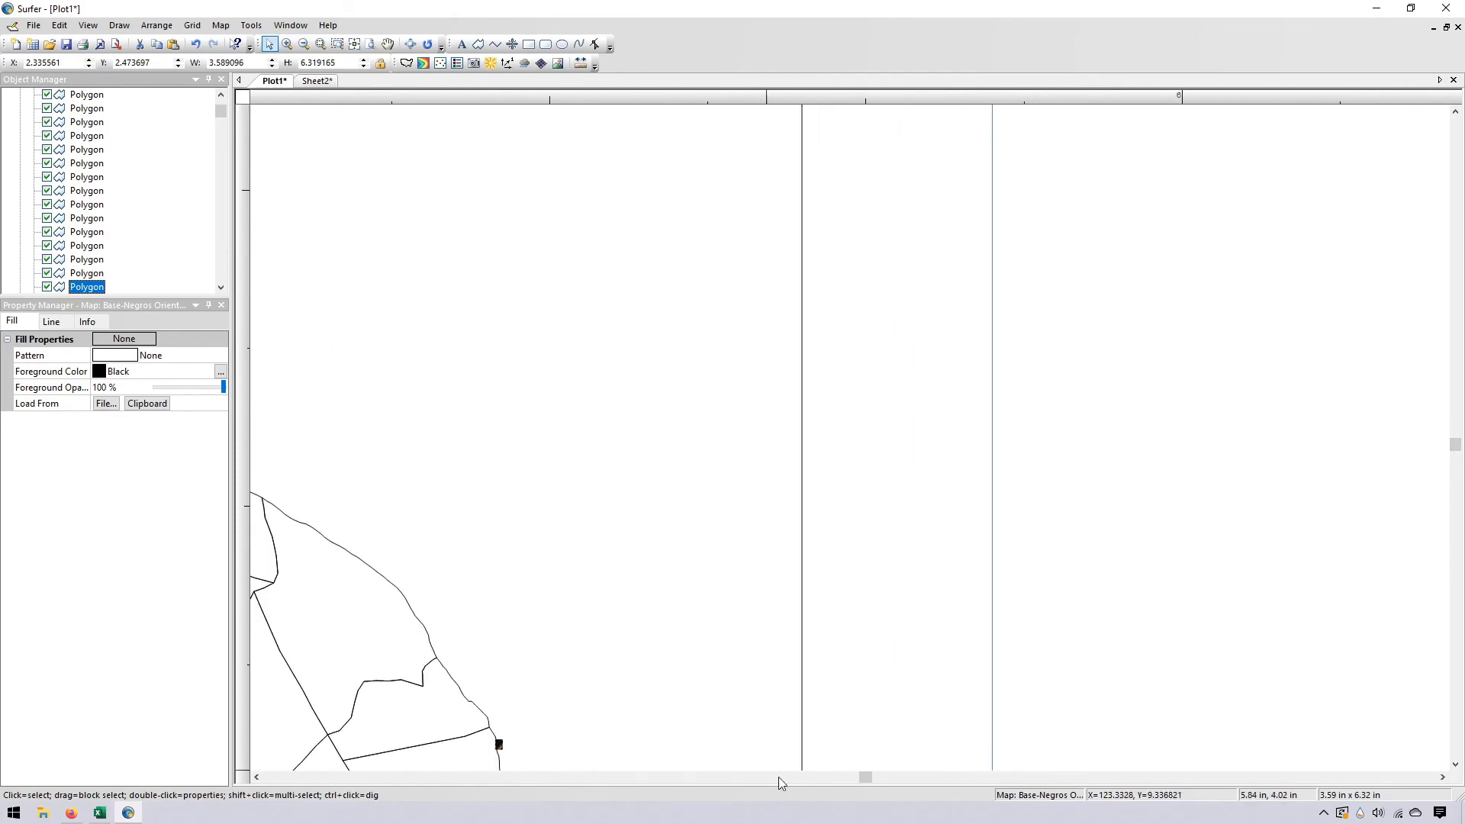
left_click_drag(867, 780, 864, 779)
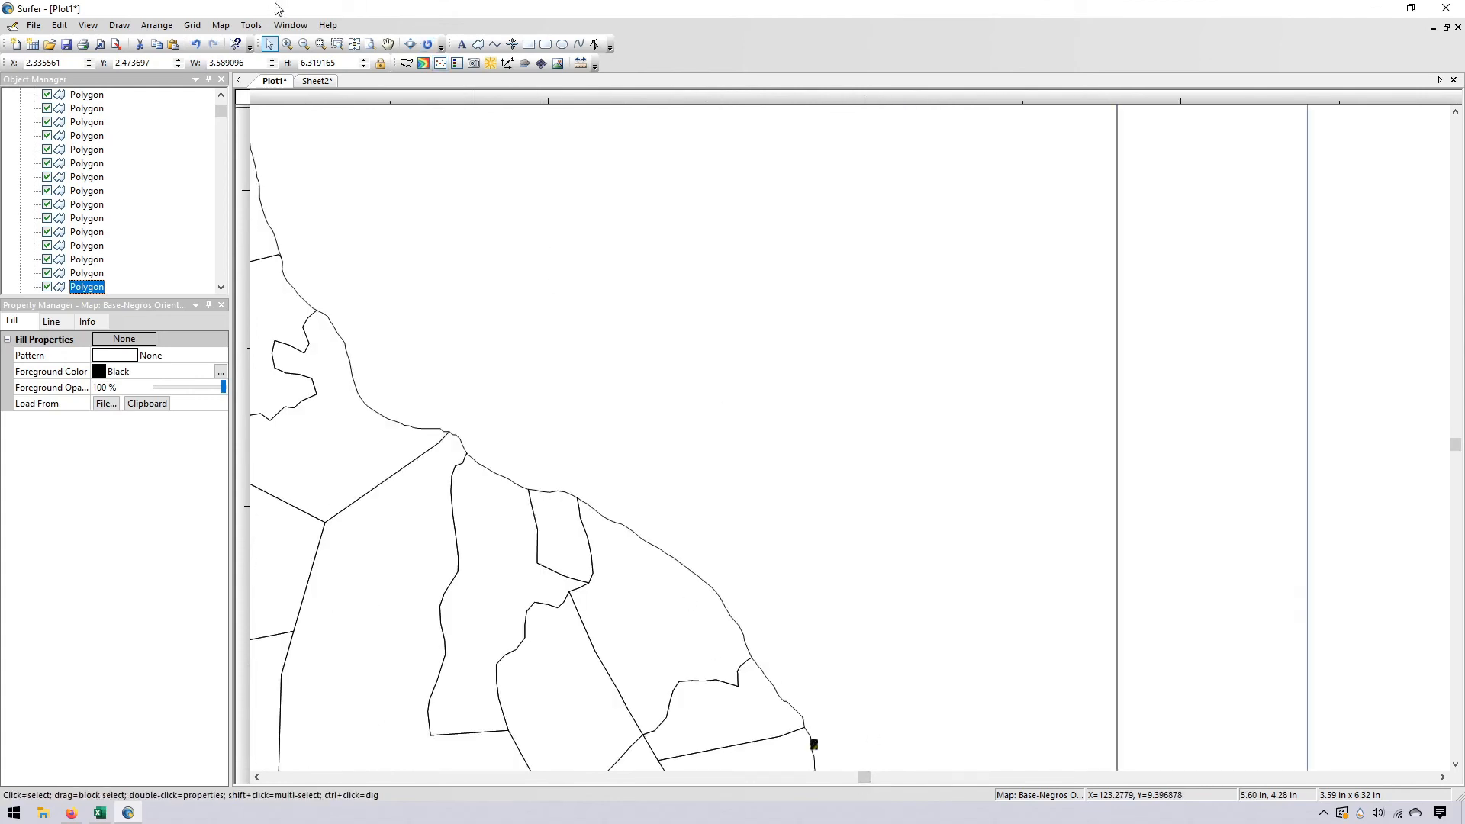
left_click(286, 44)
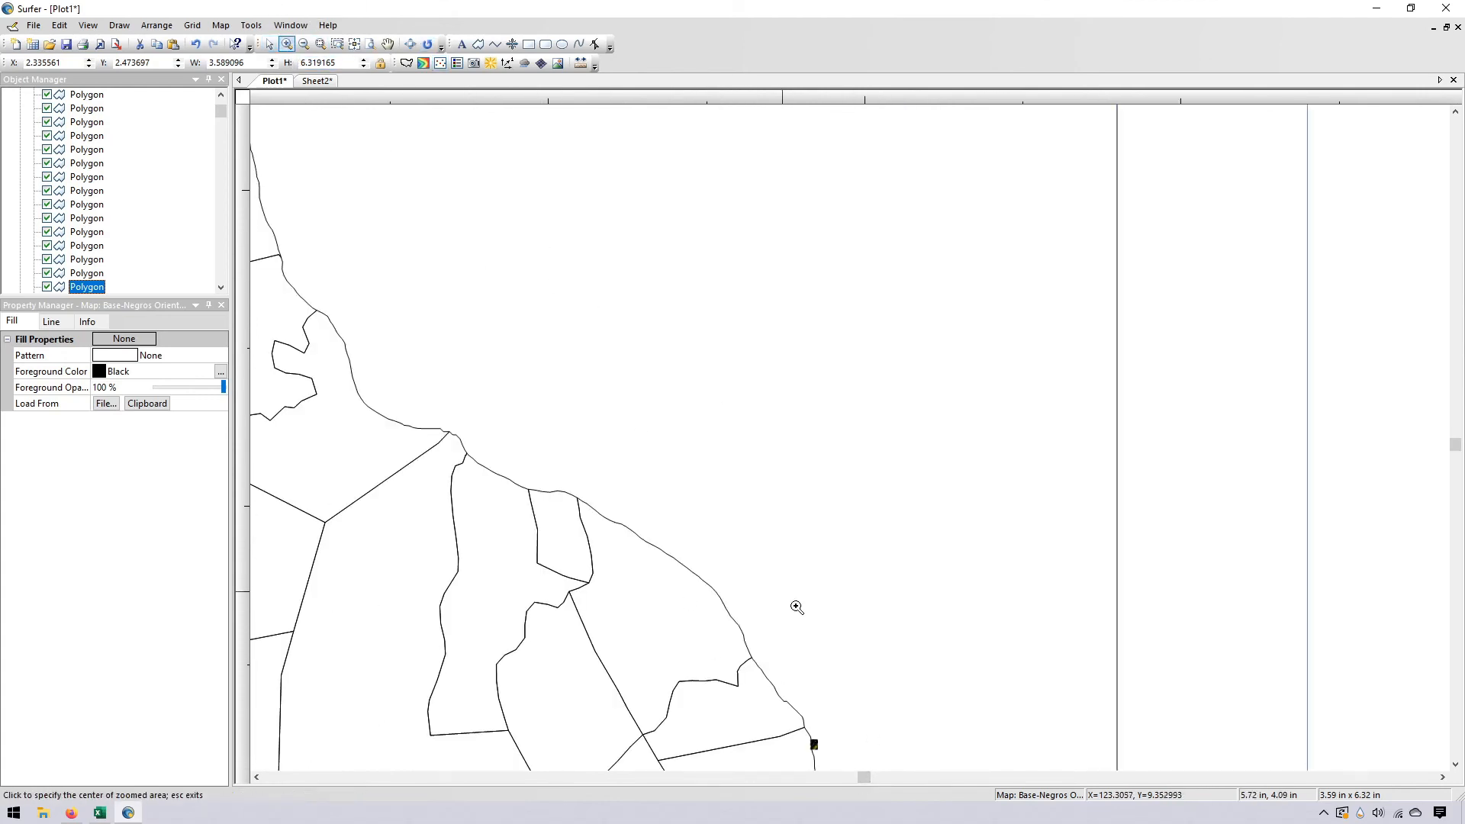
left_click(799, 731)
left_click(886, 472)
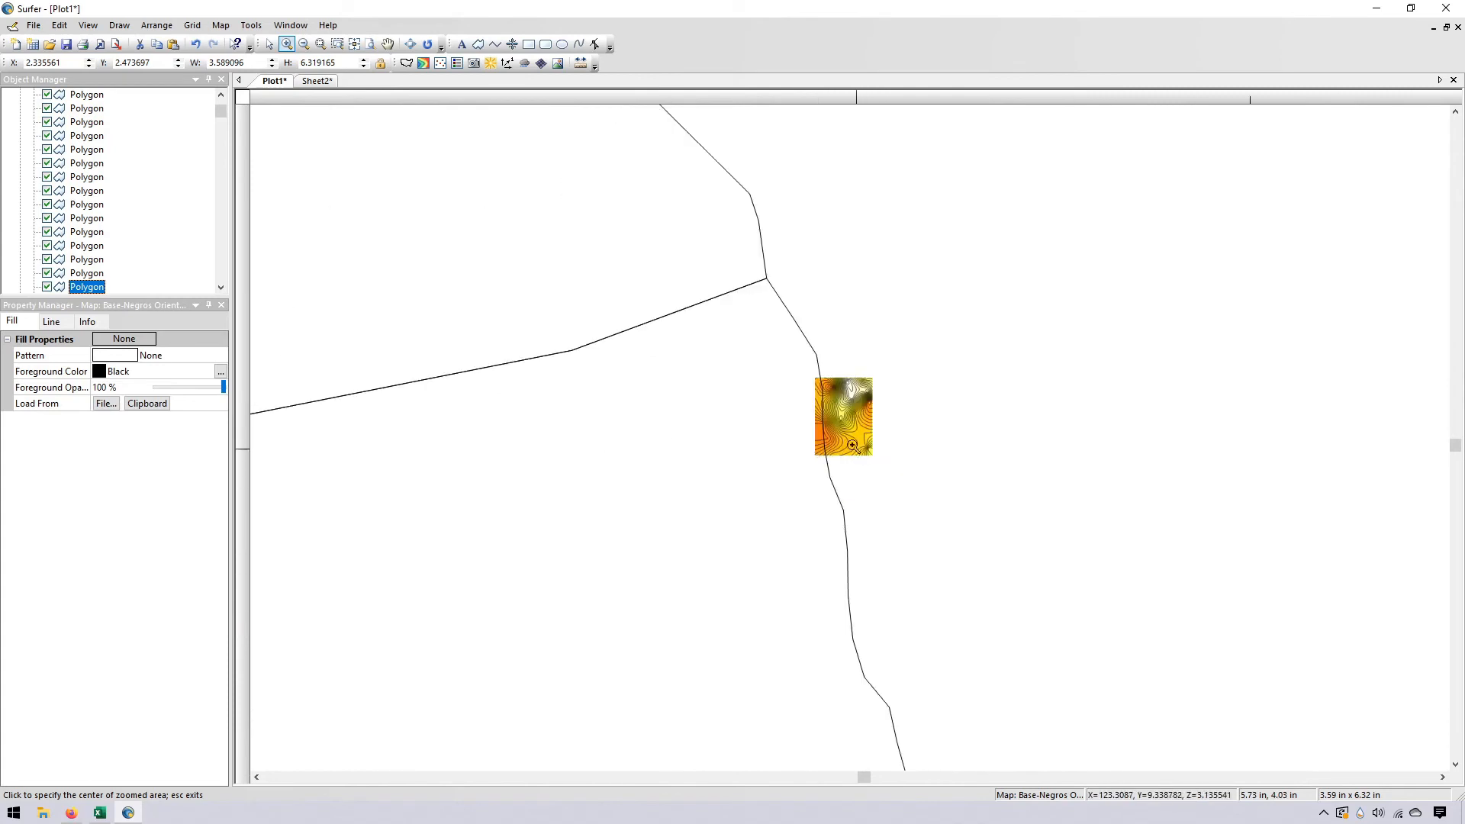
left_click(815, 389)
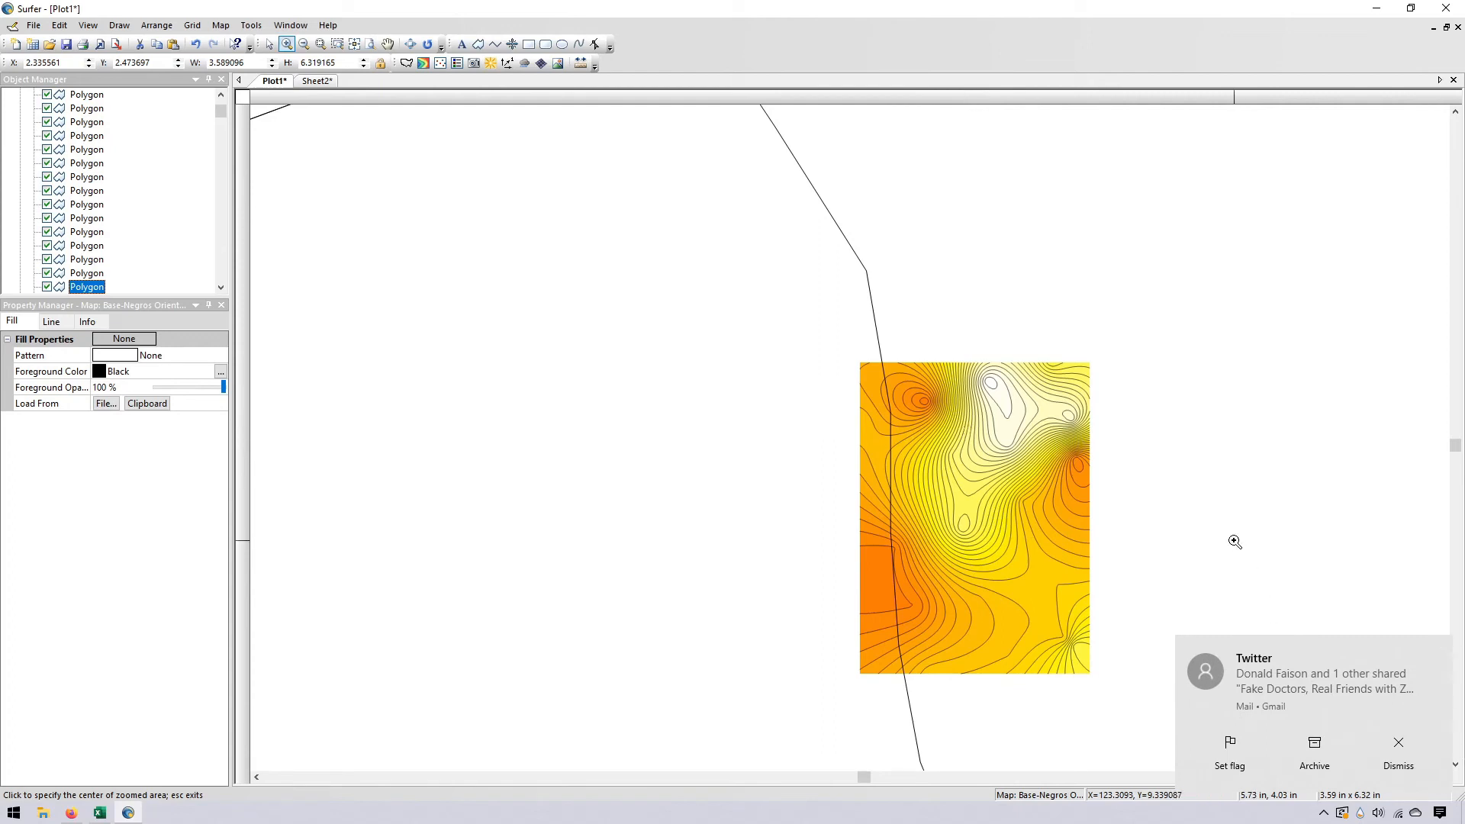
left_click(1398, 748)
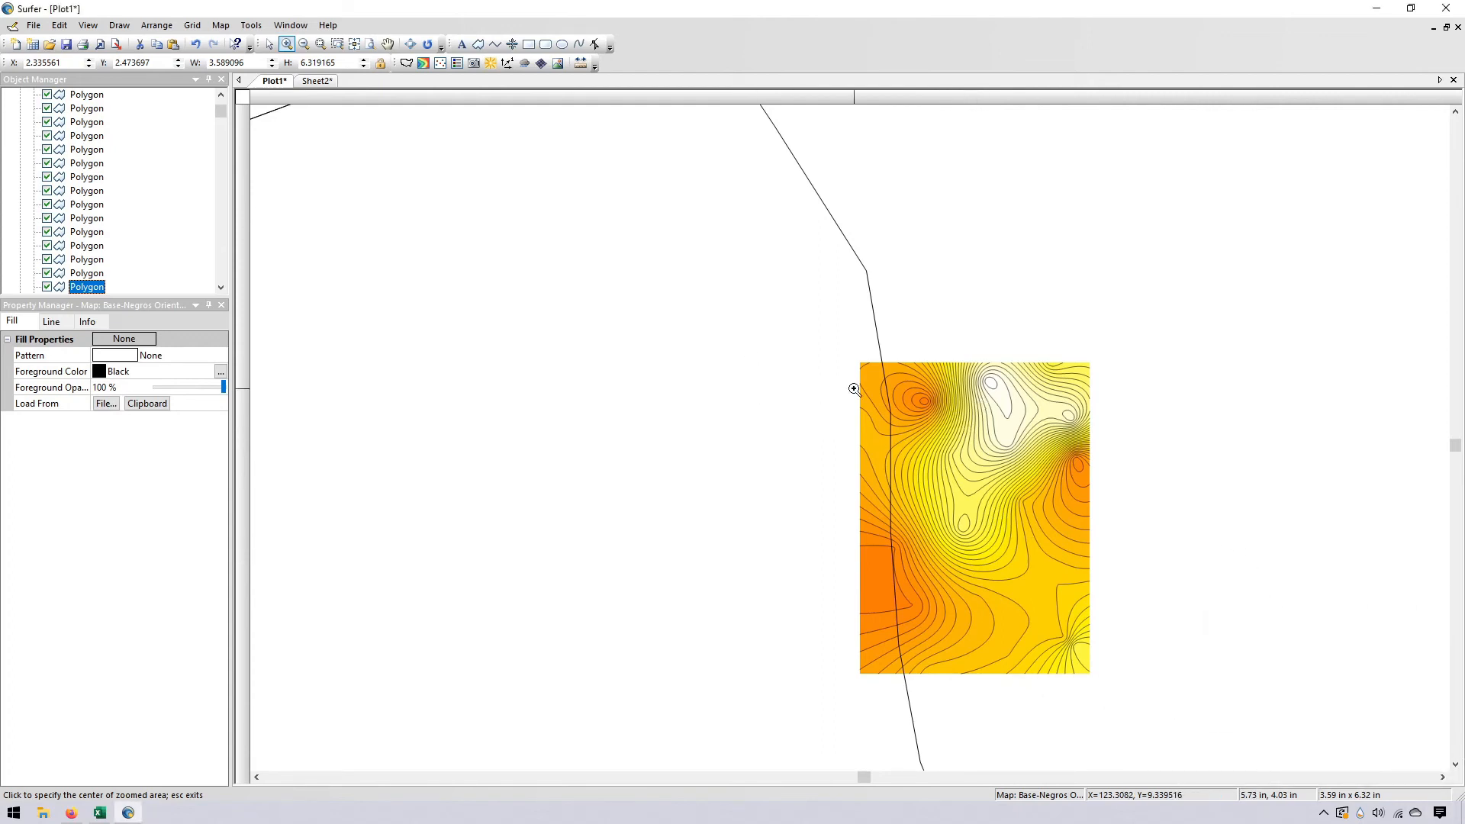
Undo the addition of the Negros Oriental base layer and its map limit change
key("ctrl+z")
key("ctrl+z")
key("ctrl+z")
key("ctrl+z")
key("ctrl+z")
key("ctrl+z")
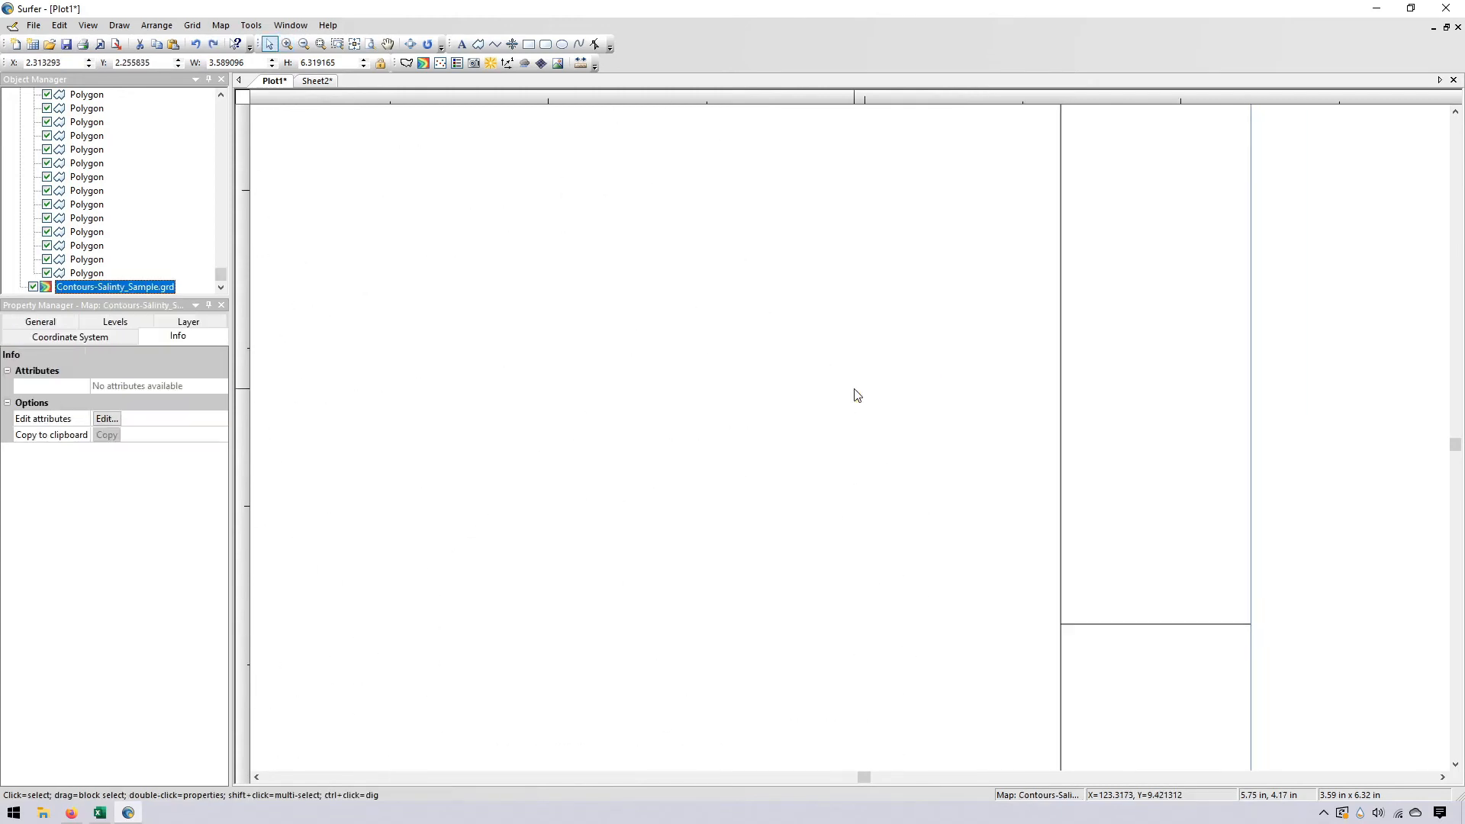
key("ctrl+z")
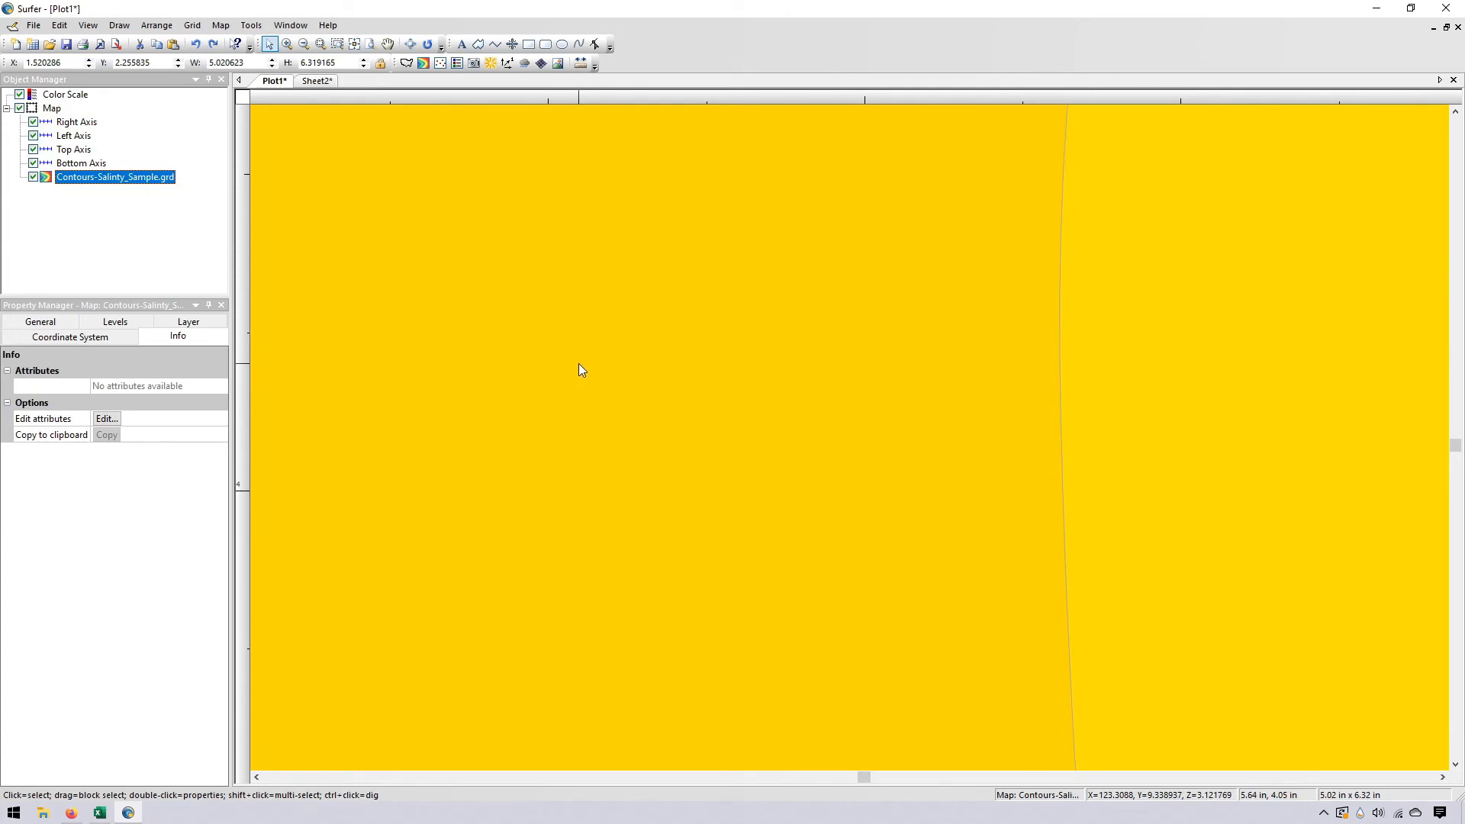
scroll(626, 374, "down", 8)
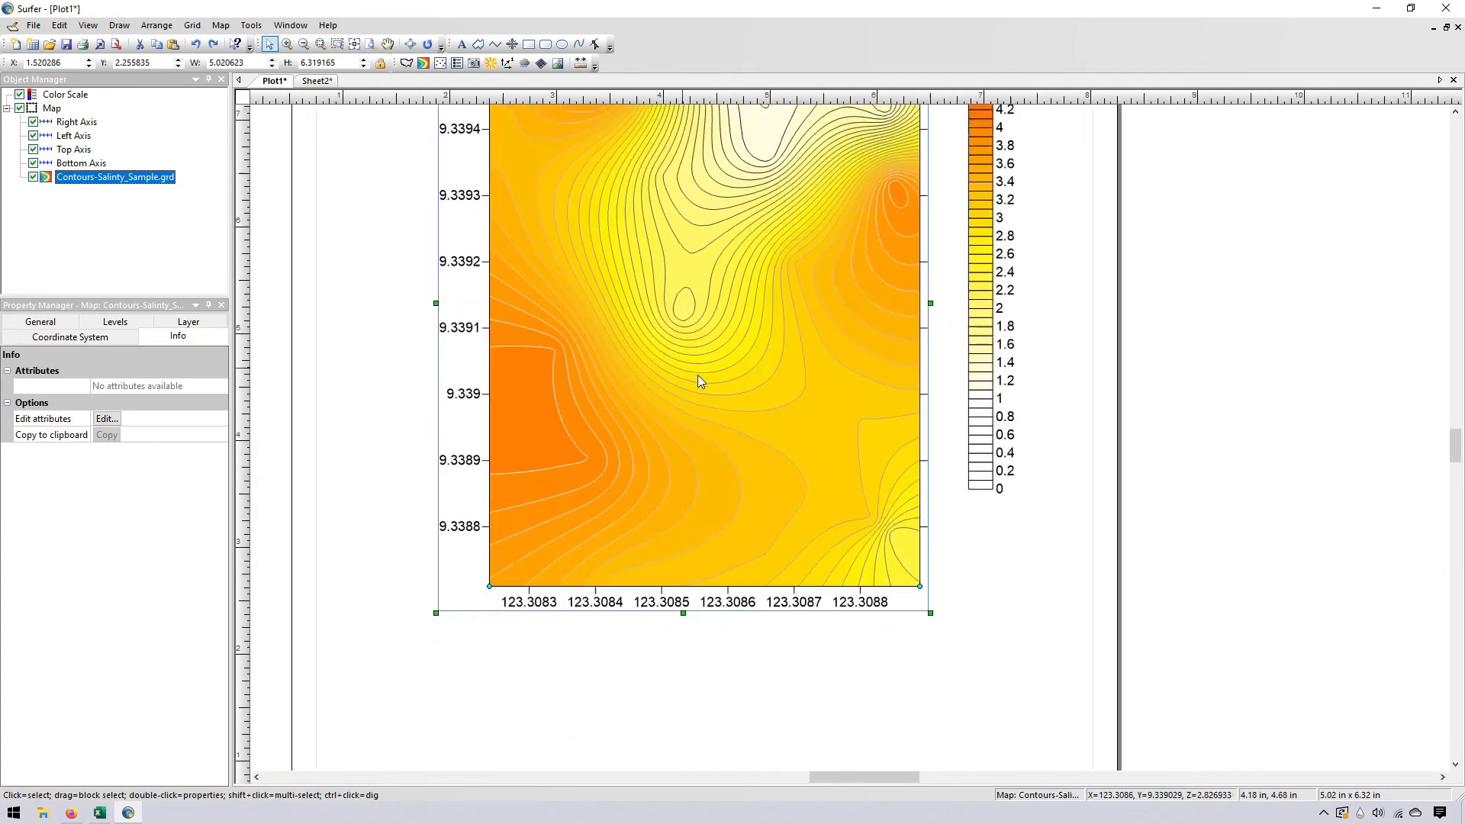
Add Negros Oriental.shp as a base layer to the salinity contour map, keeping the current map limits
scroll(701, 381, "up", 1)
left_click(212, 48)
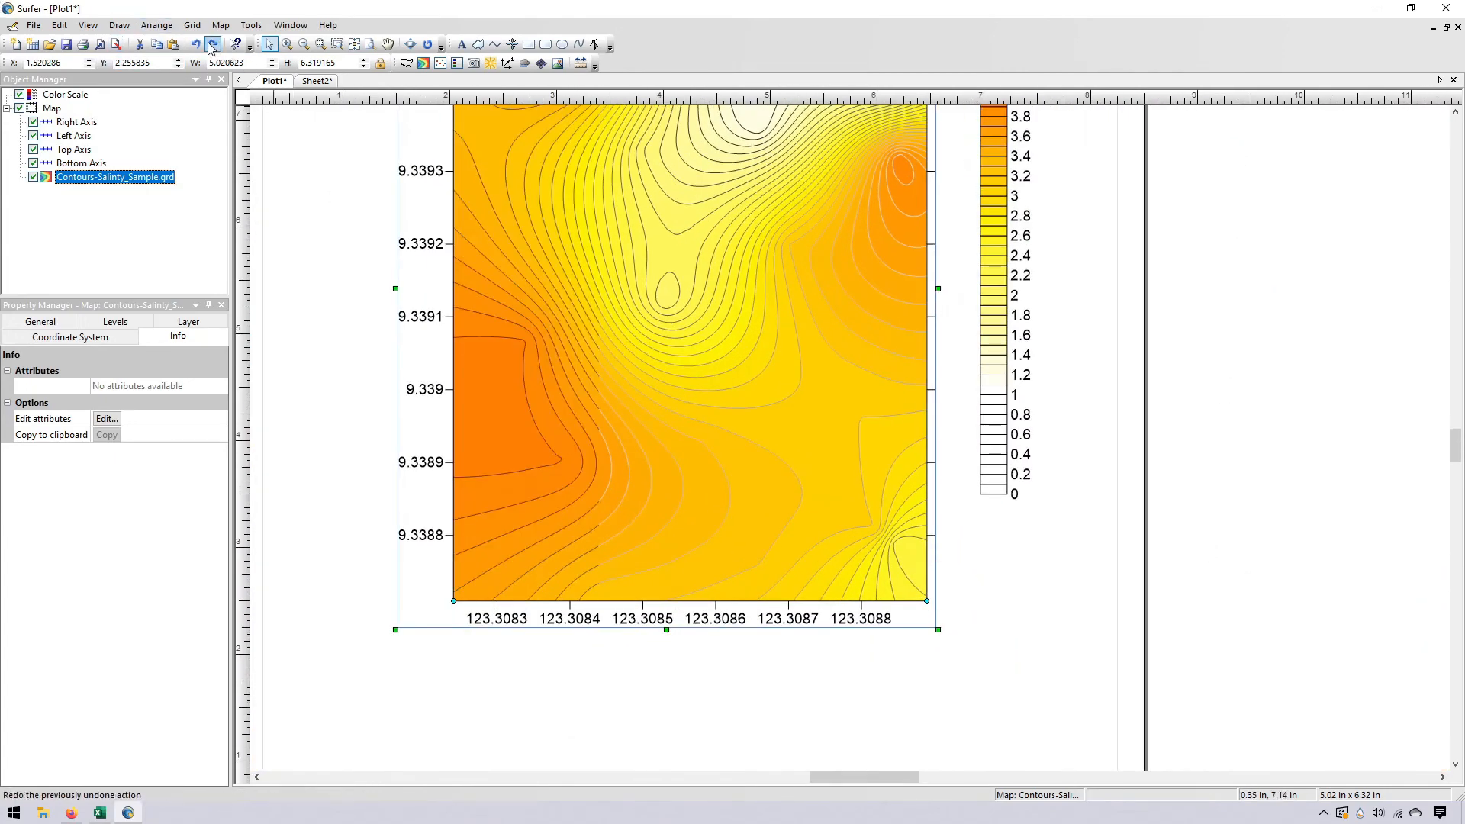
scroll(858, 446, "up", 1)
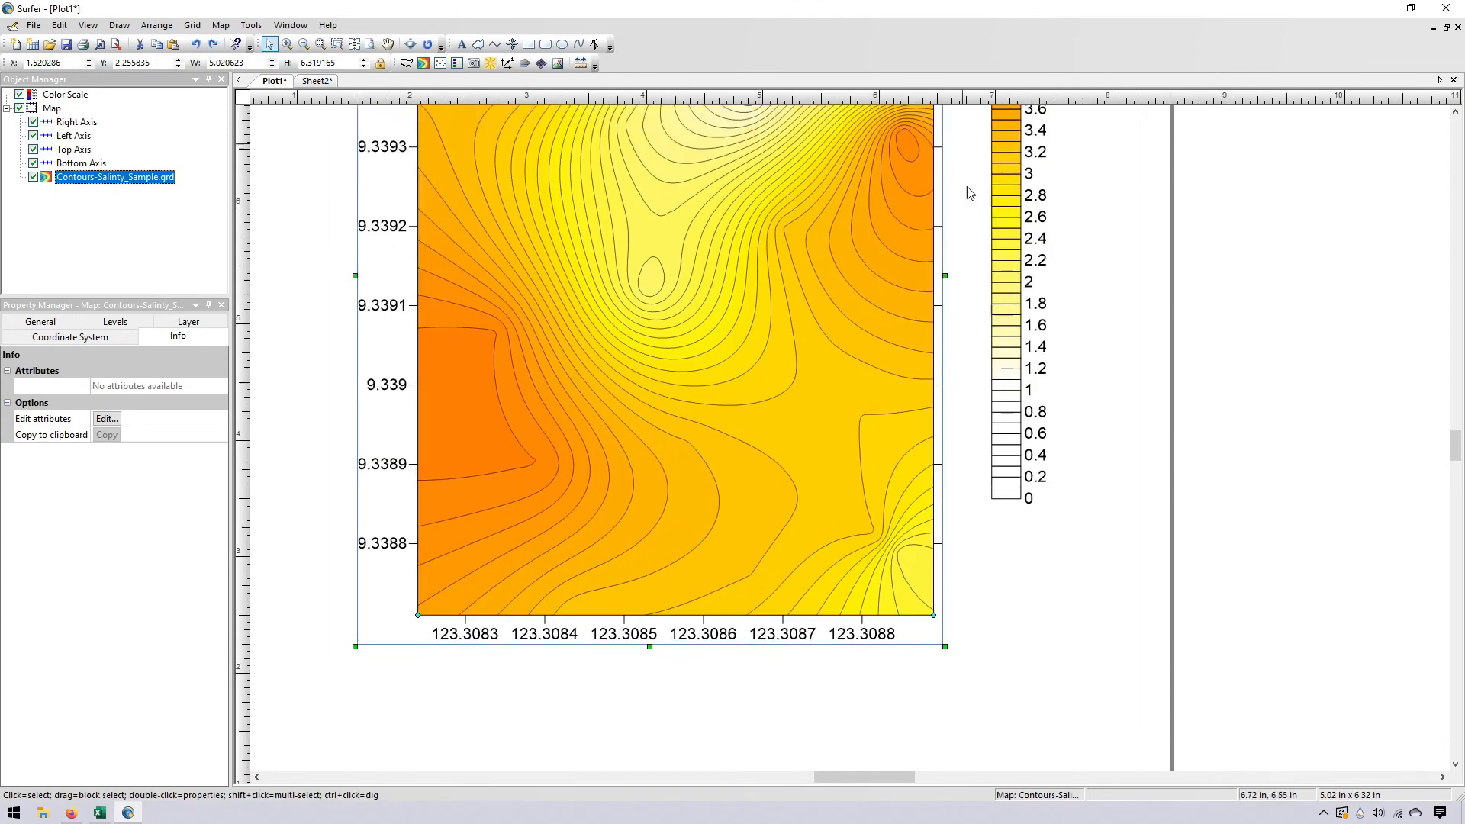
scroll(1001, 687, "down", 2)
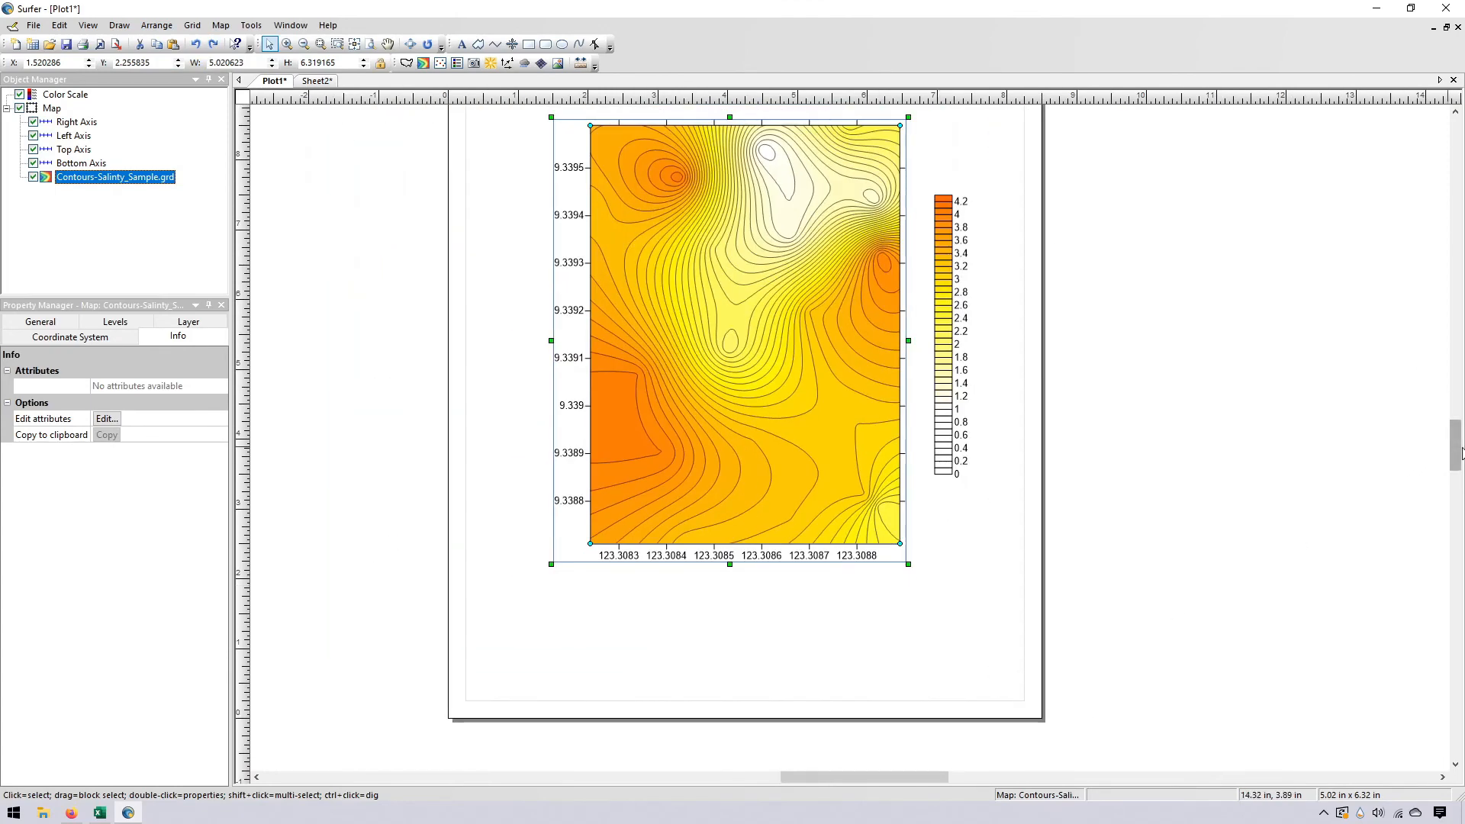
mouse_move(1461, 443)
left_mouse_down()
mouse_move(1460, 424)
mouse_move(1461, 438)
left_mouse_up()
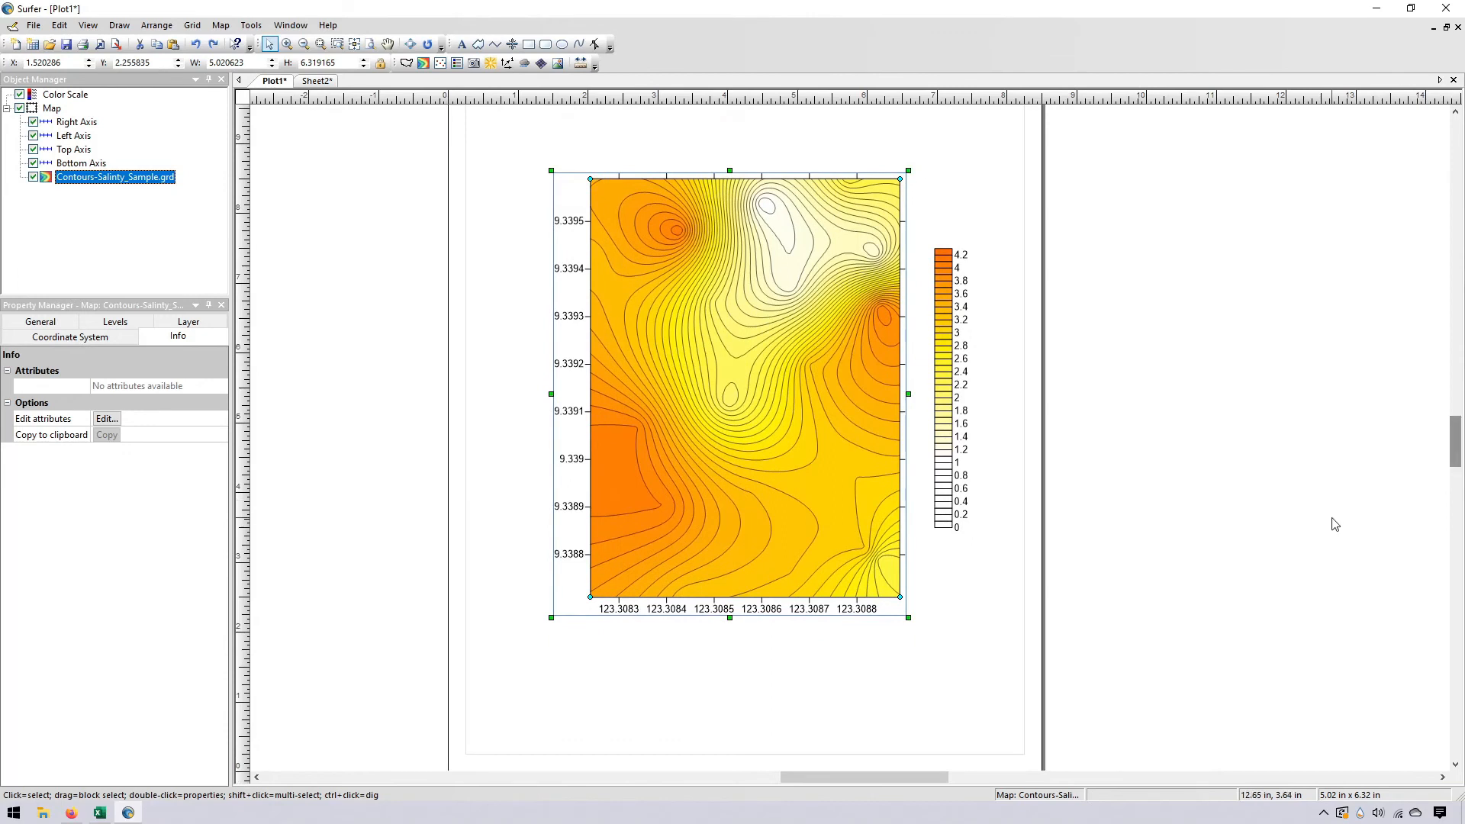
right_click(132, 176)
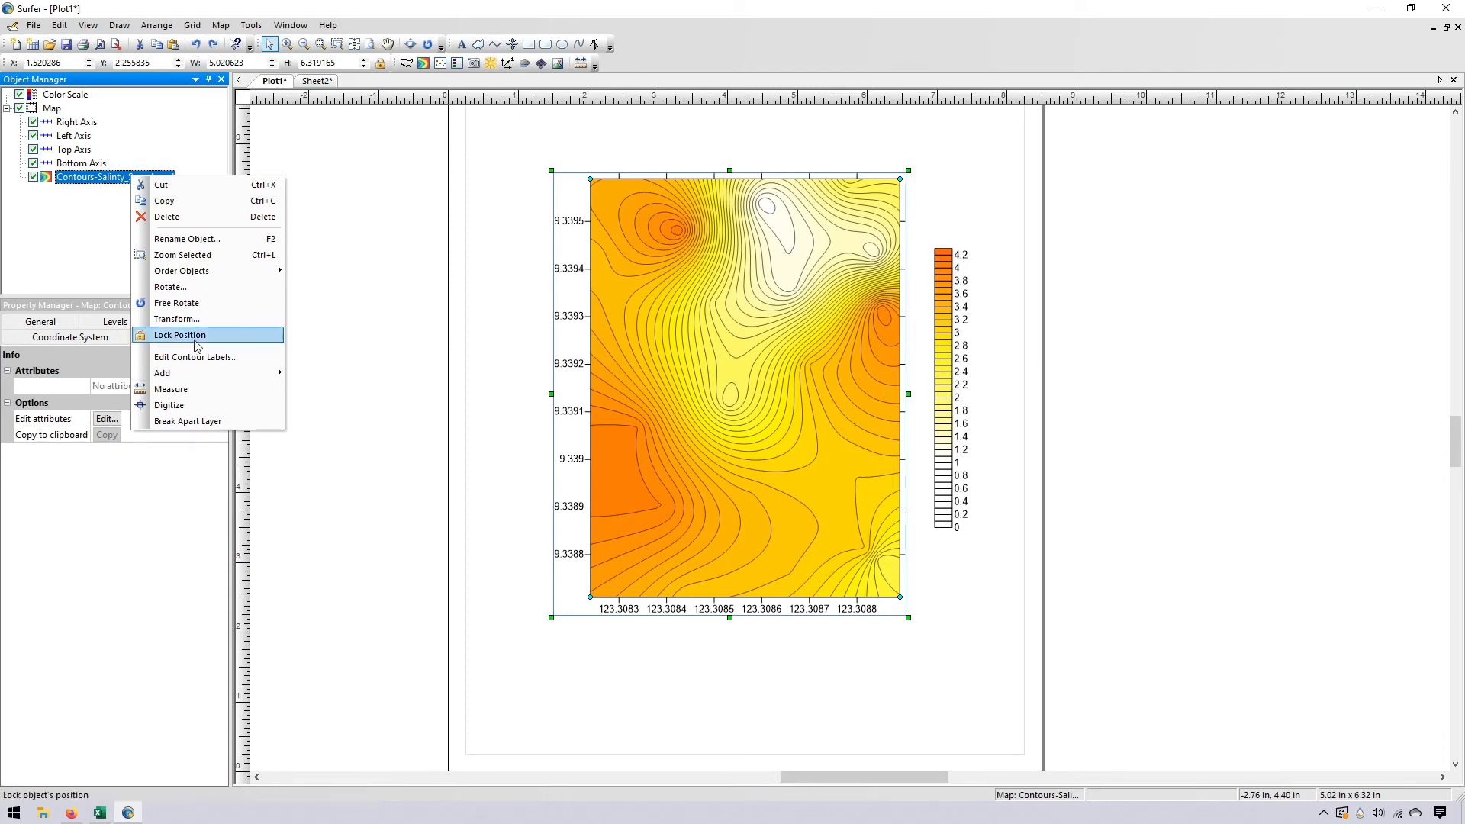
mouse_move(218, 374)
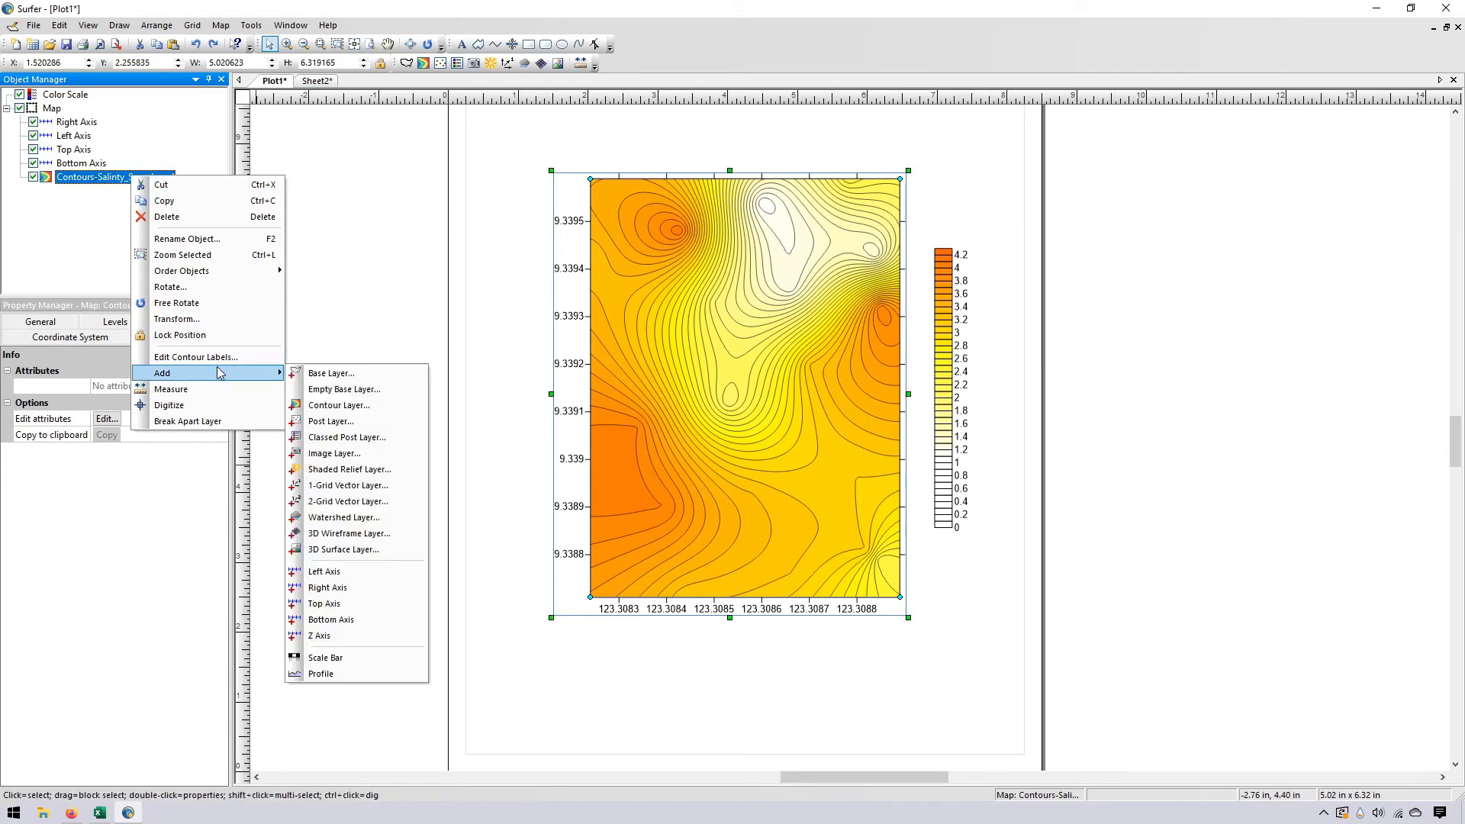
left_click(330, 375)
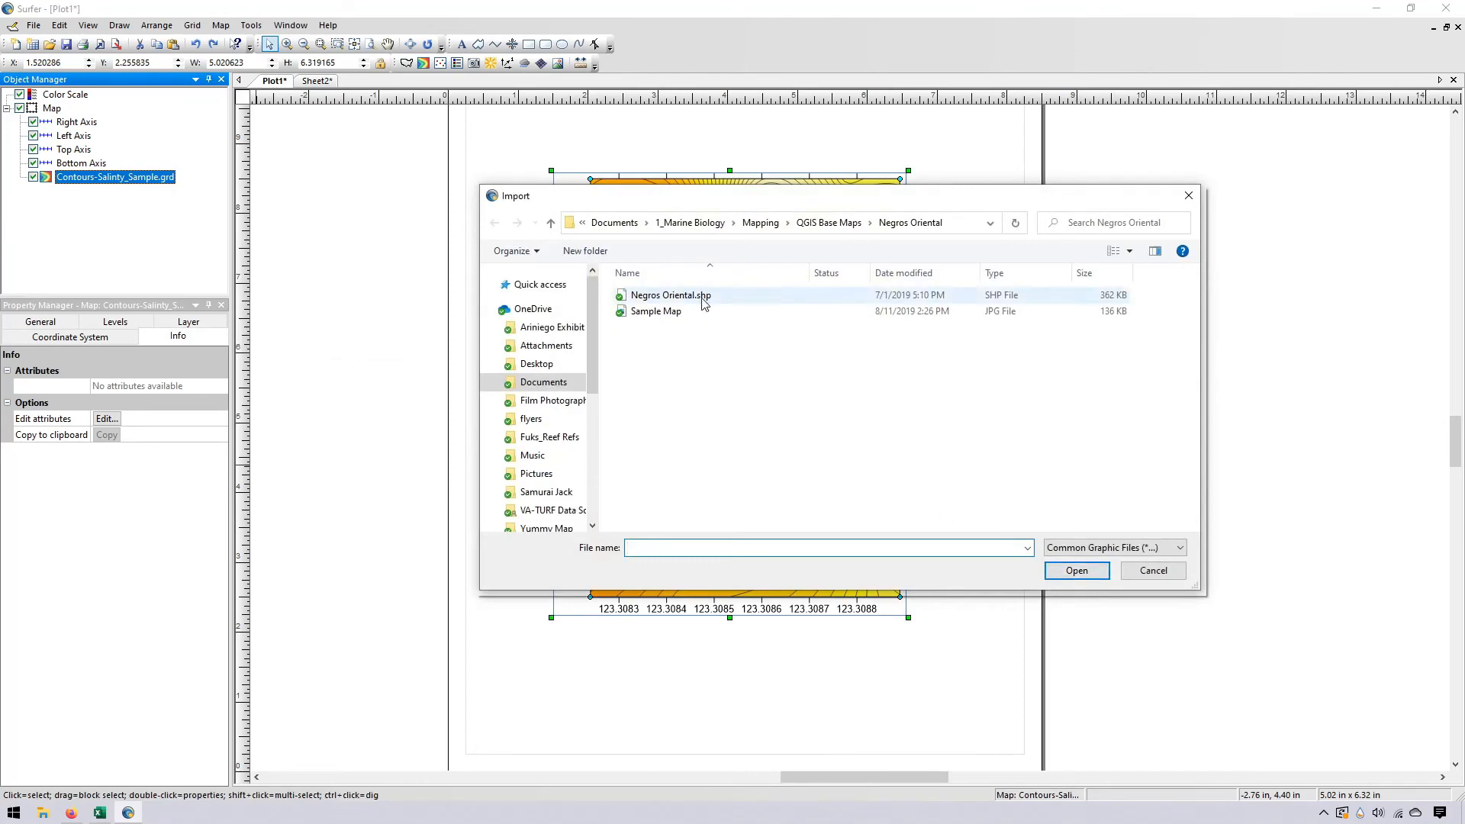
left_click(703, 303)
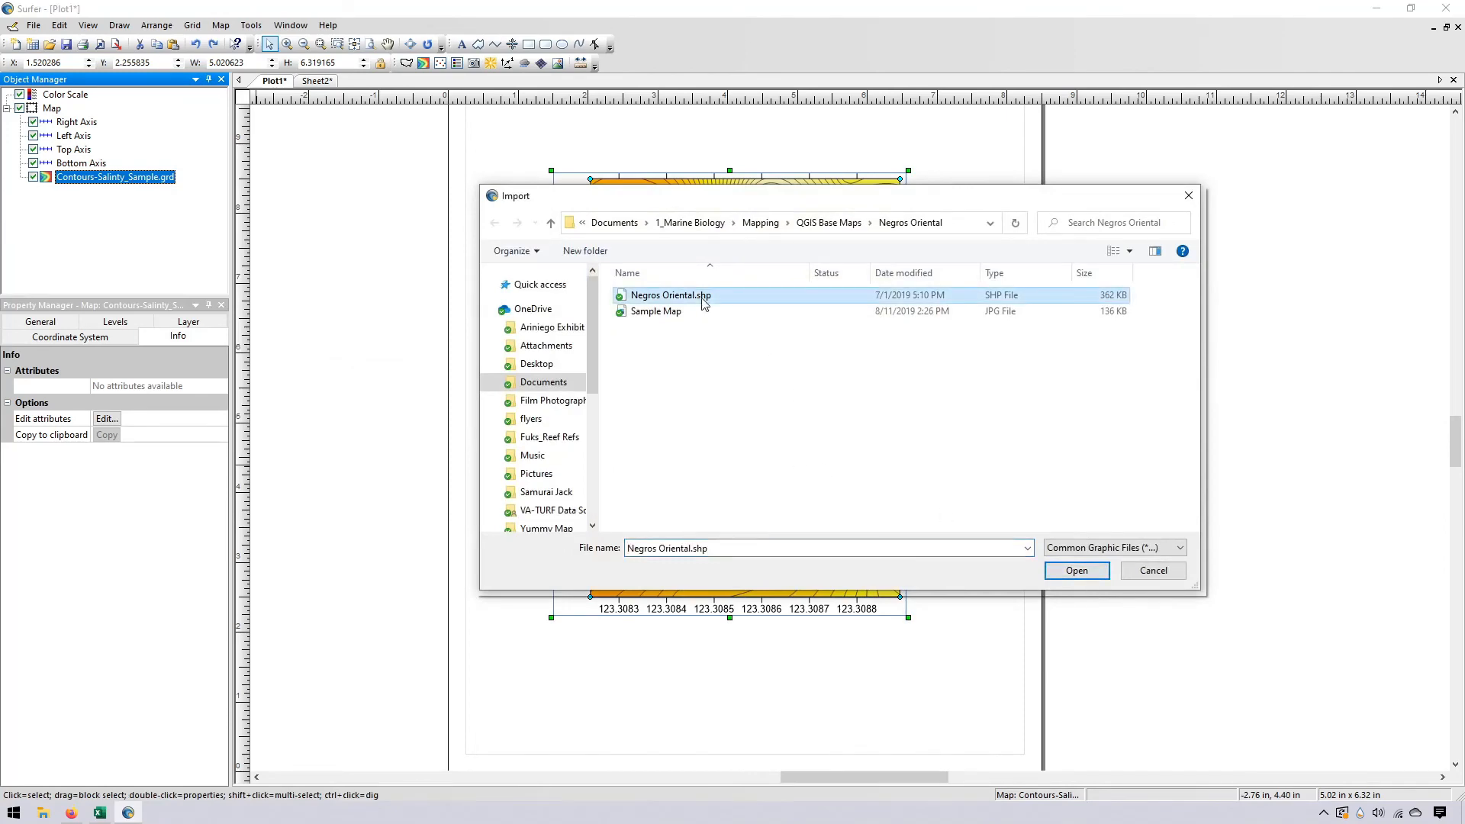
left_click(1076, 572)
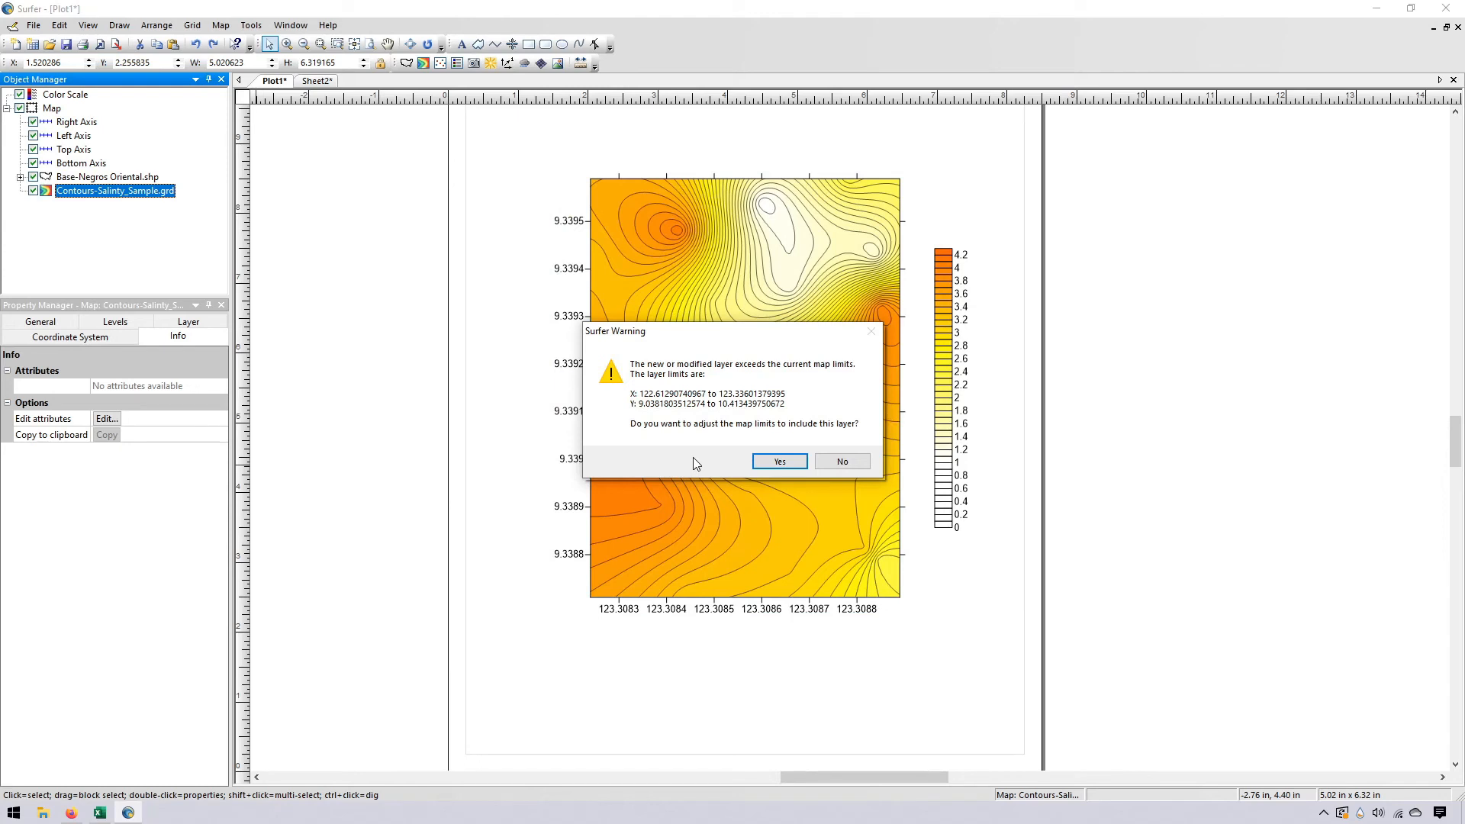
left_click(844, 463)
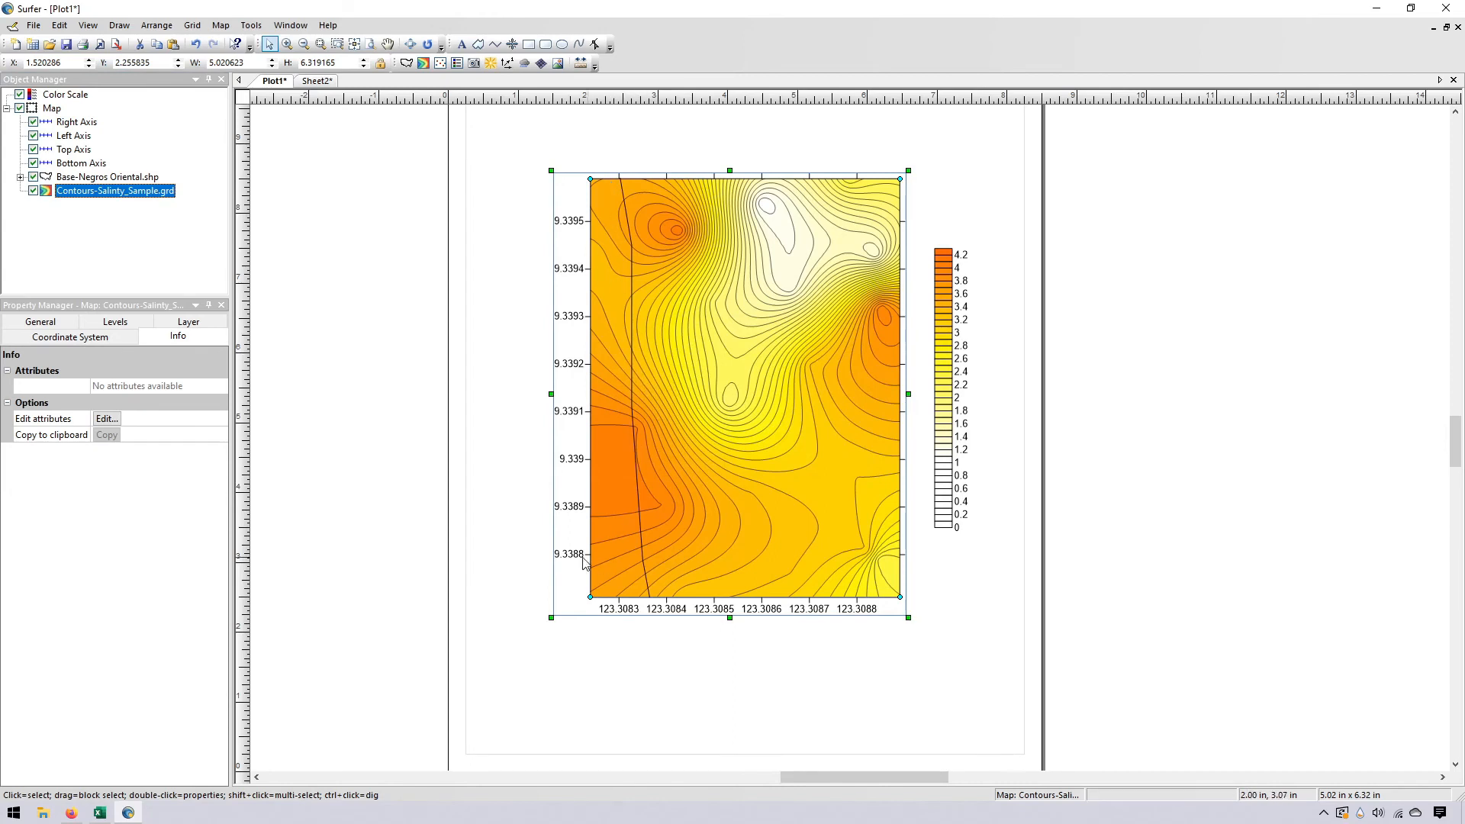
Give the Negros Oriental base layer a solid fill pattern with a green foreground color
left_click(128, 178)
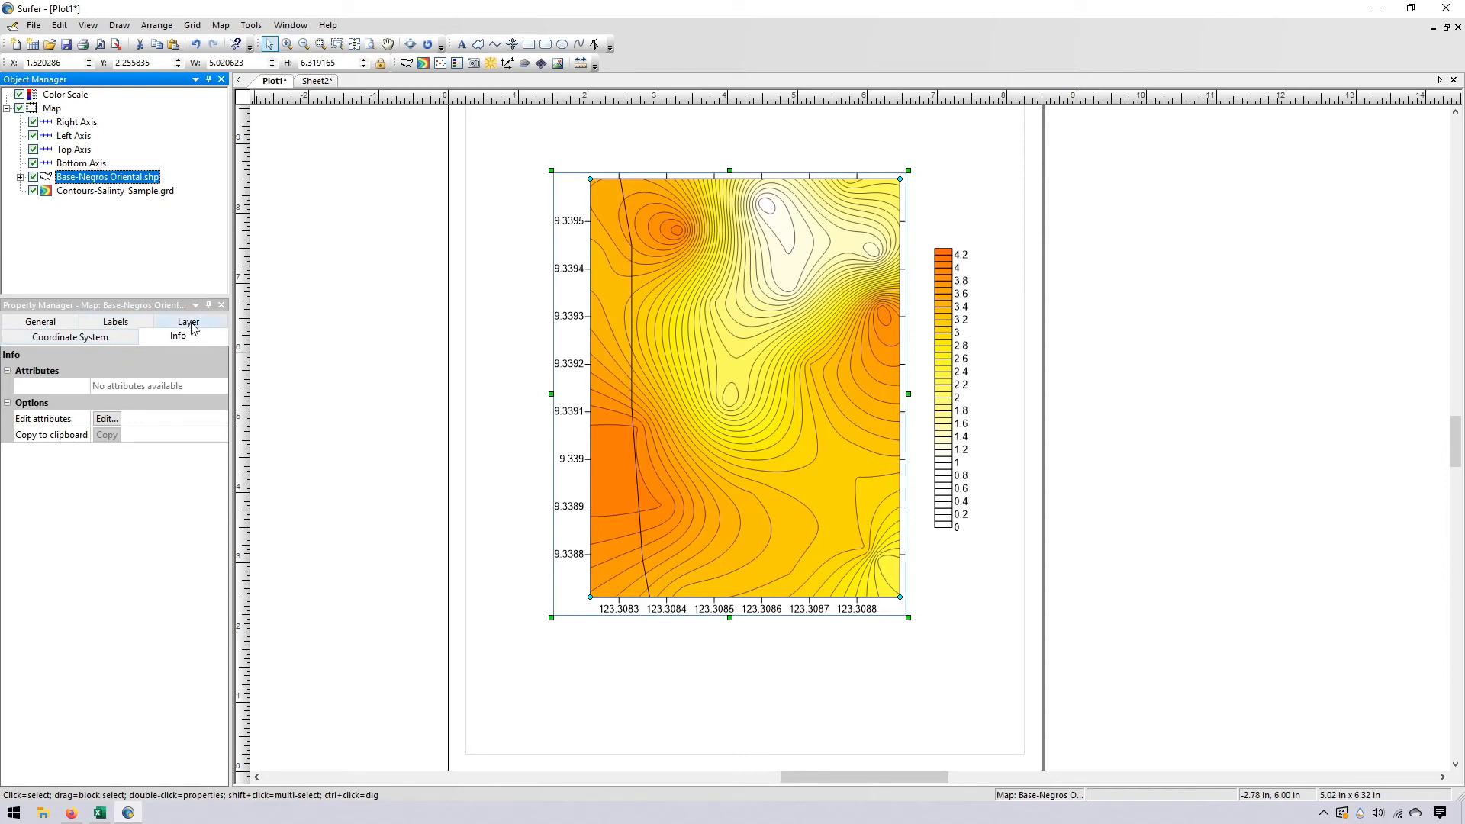
left_click(130, 177)
left_click(195, 324)
left_click(115, 337)
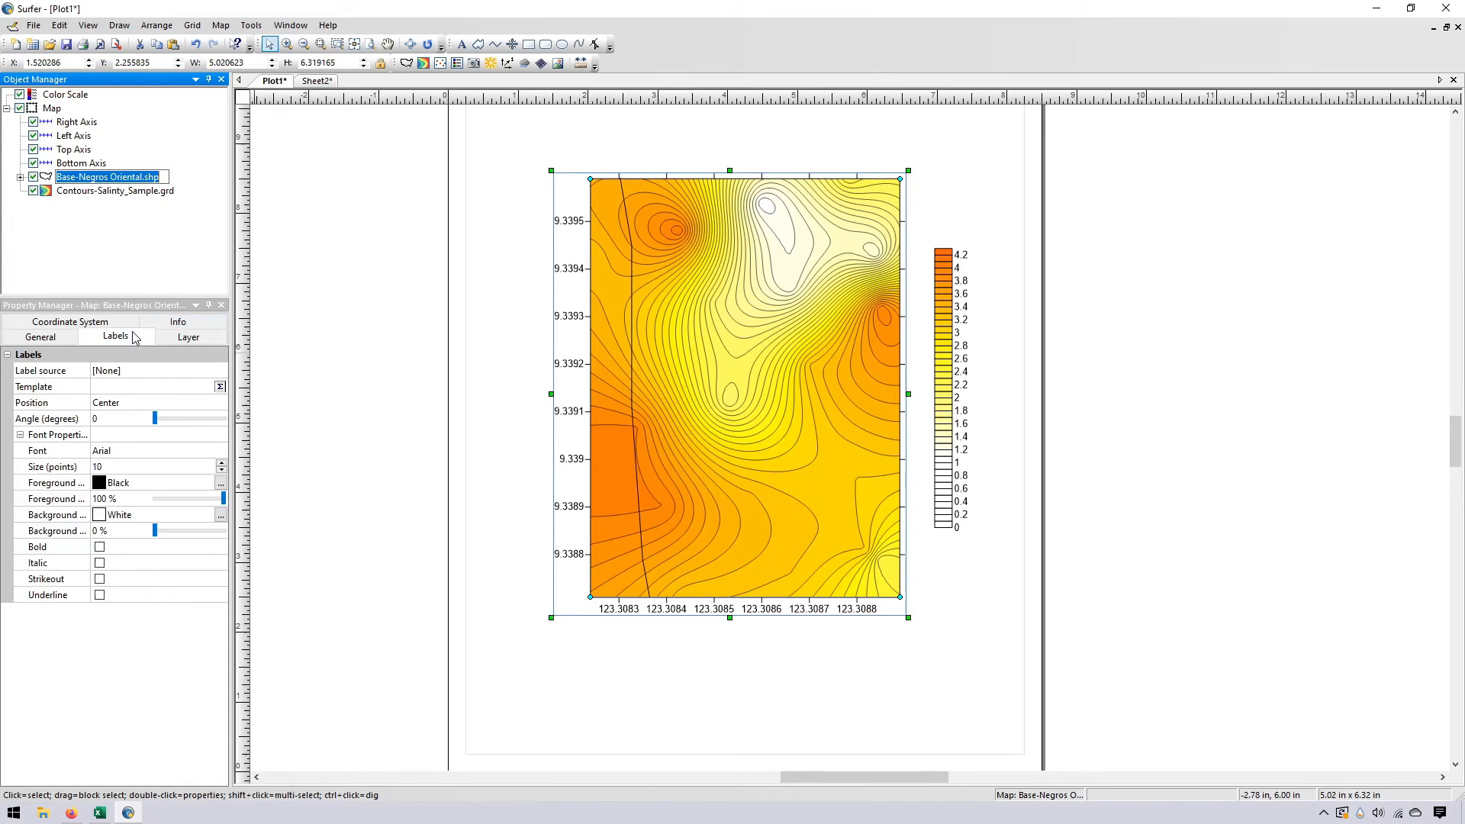
left_click(59, 337)
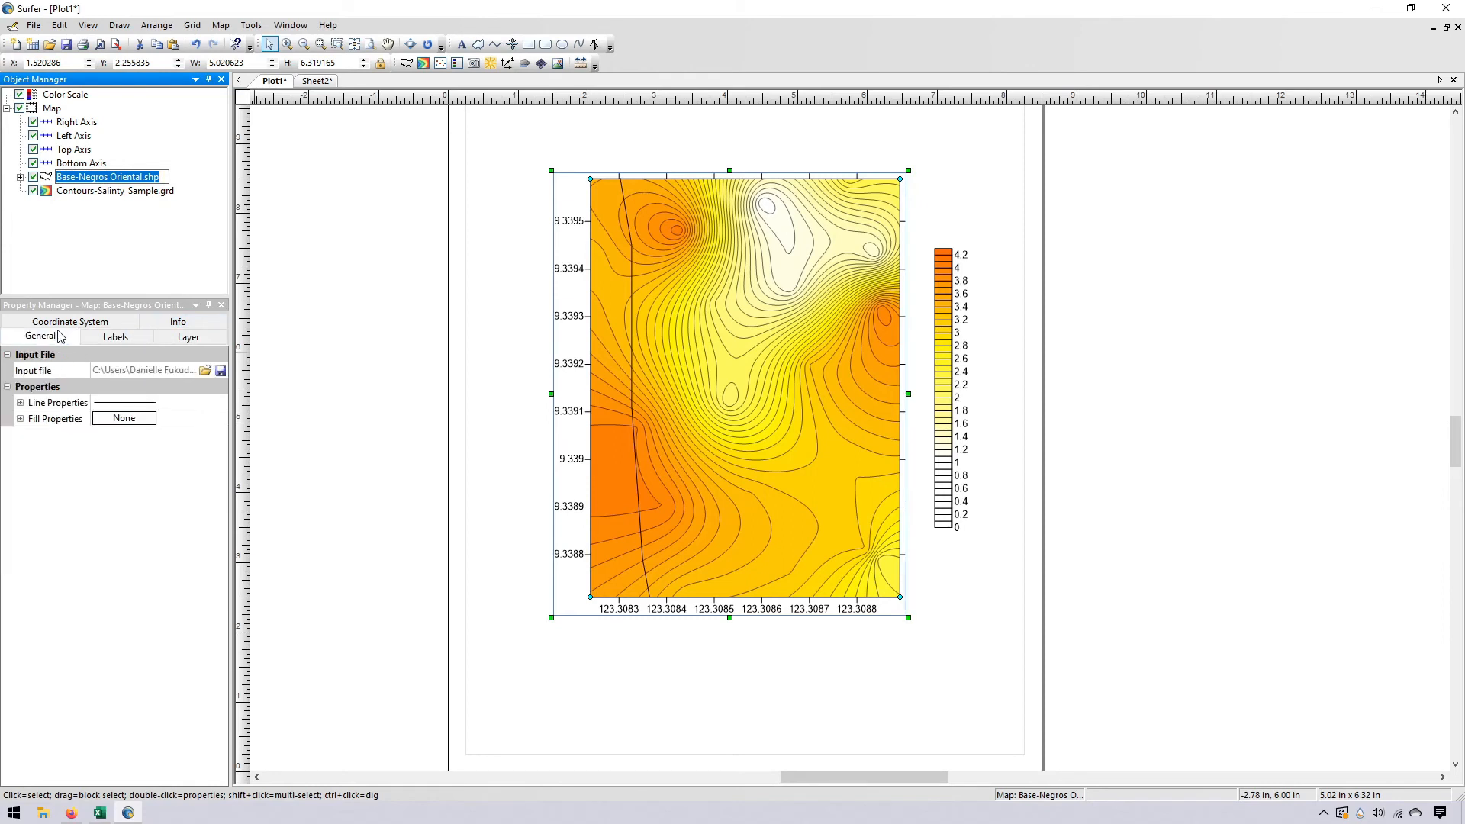
left_click(132, 423)
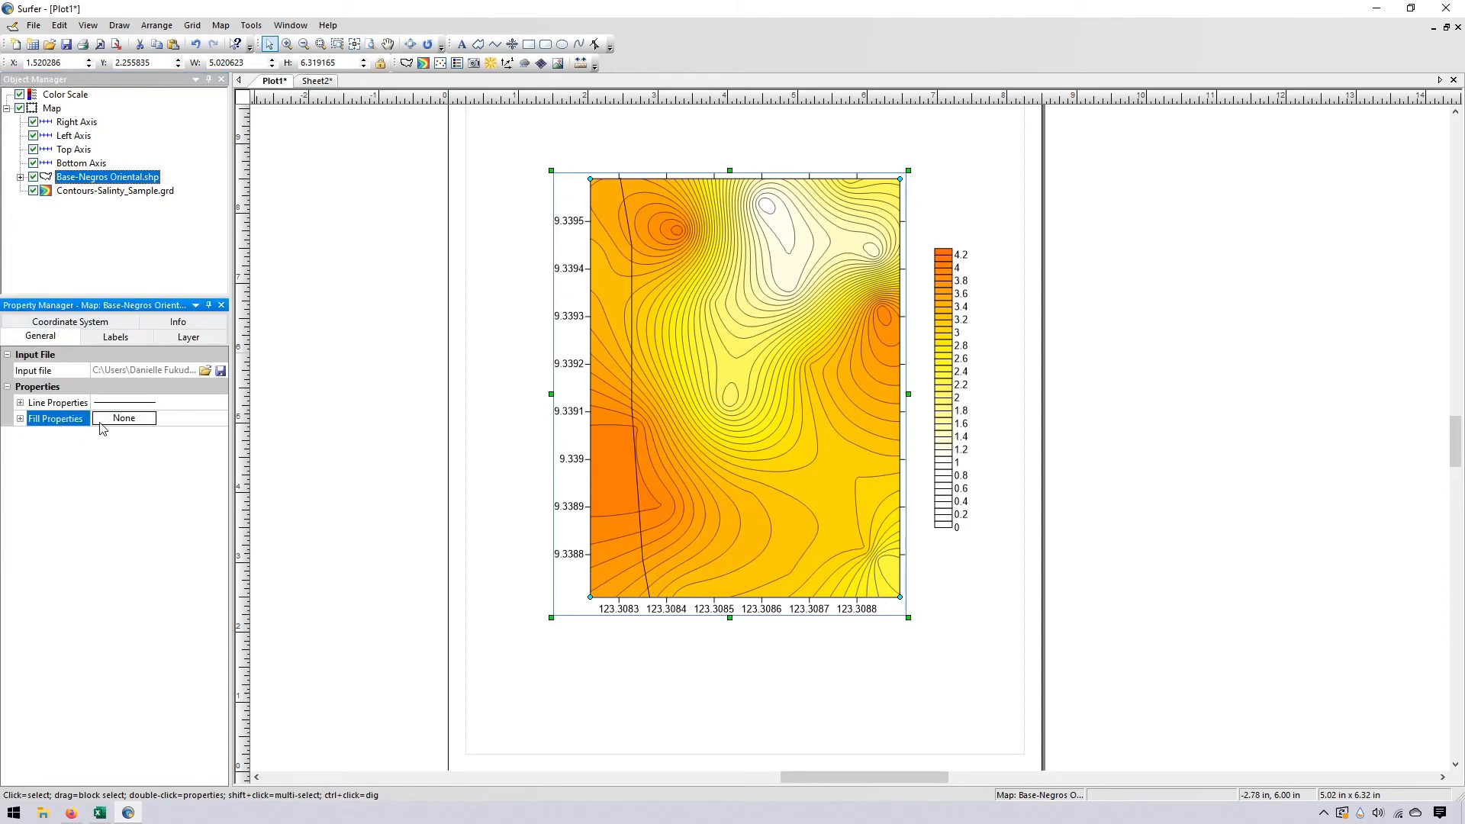
left_click(20, 419)
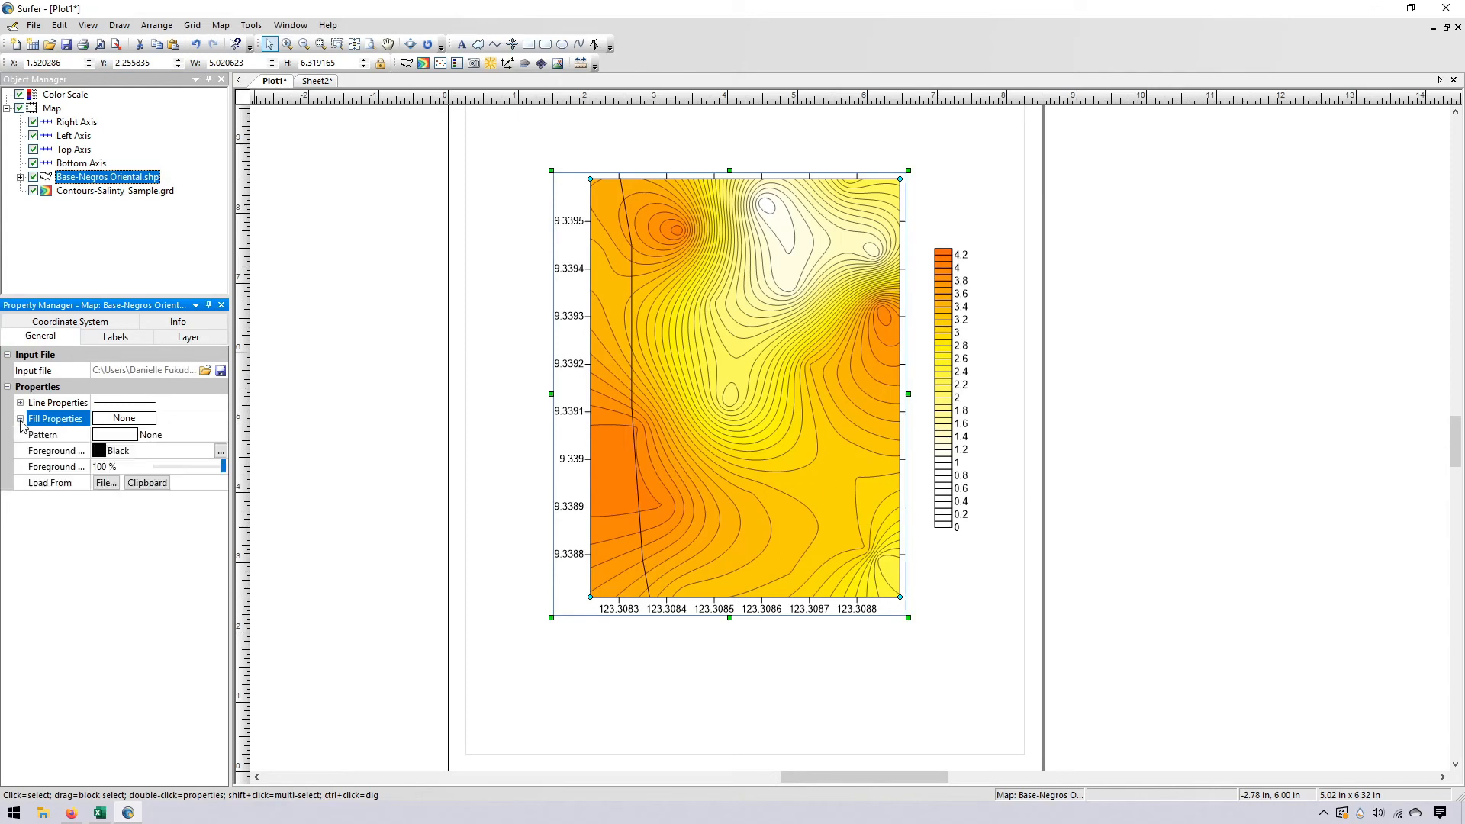
left_click(130, 437)
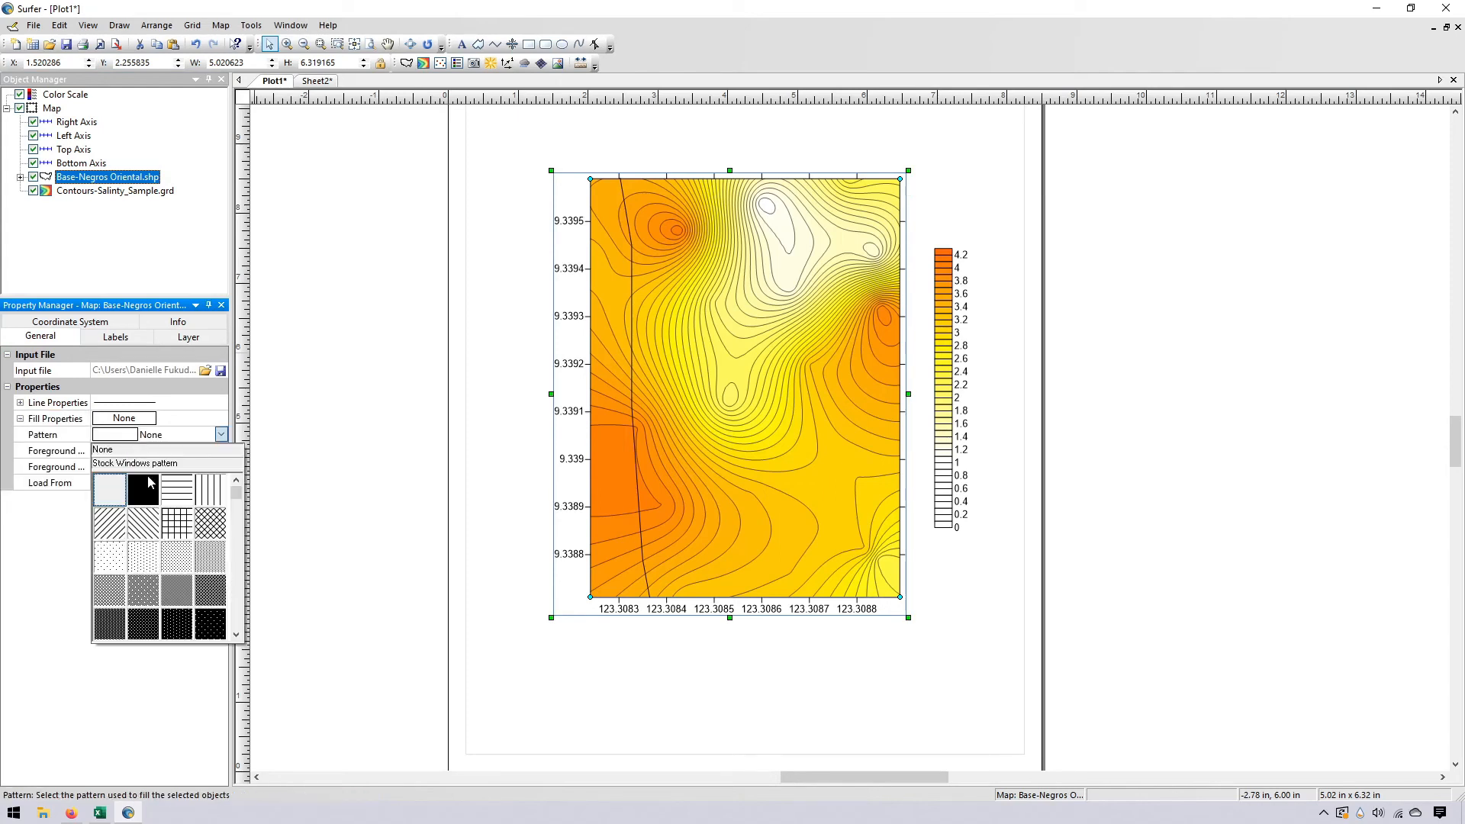
left_click(143, 488)
left_click(102, 453)
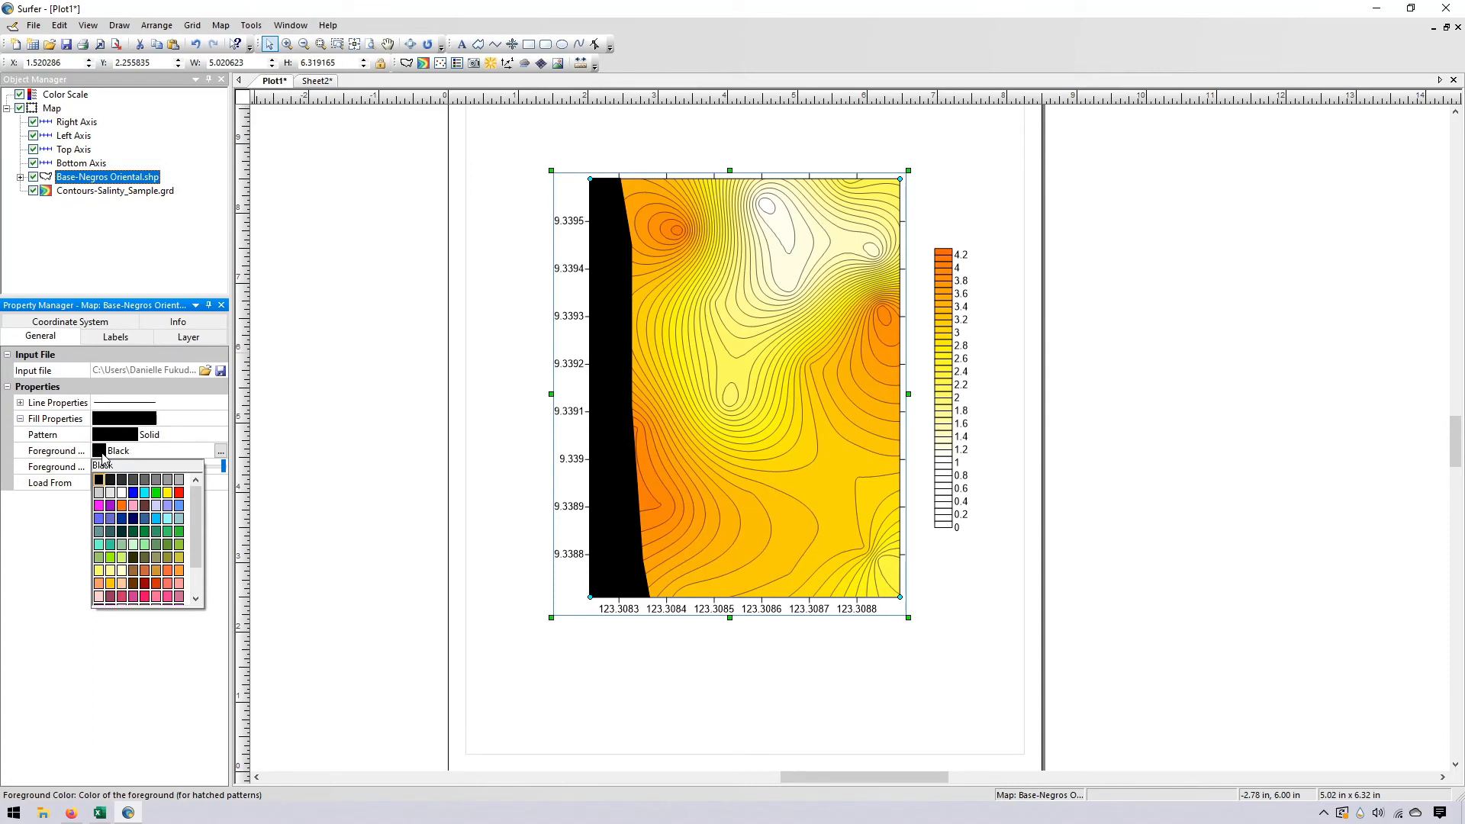
left_click(156, 493)
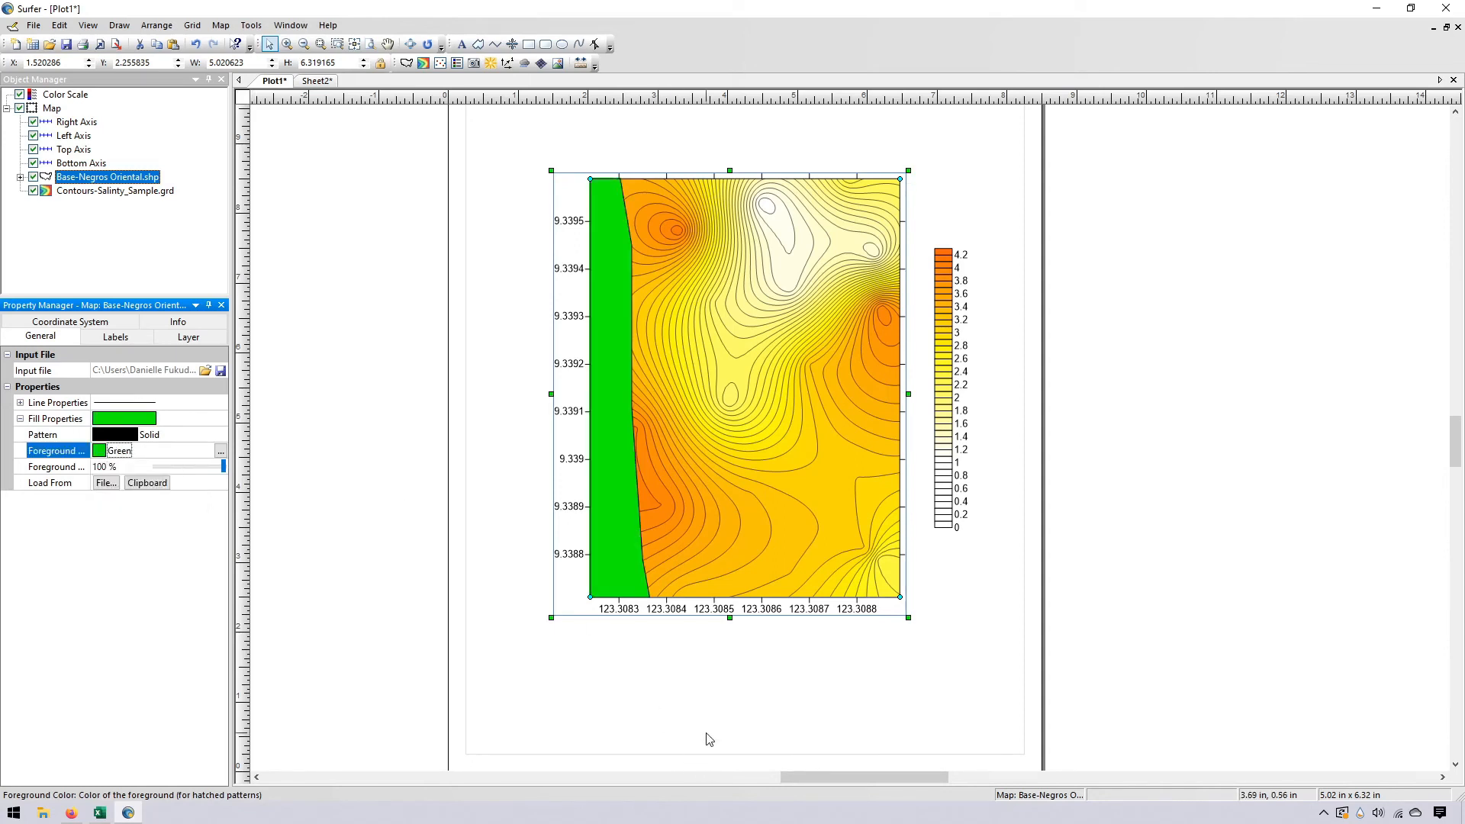
Add the text label "Agan-an" and position it within the green land strip, about halfway down the map
left_click(463, 44)
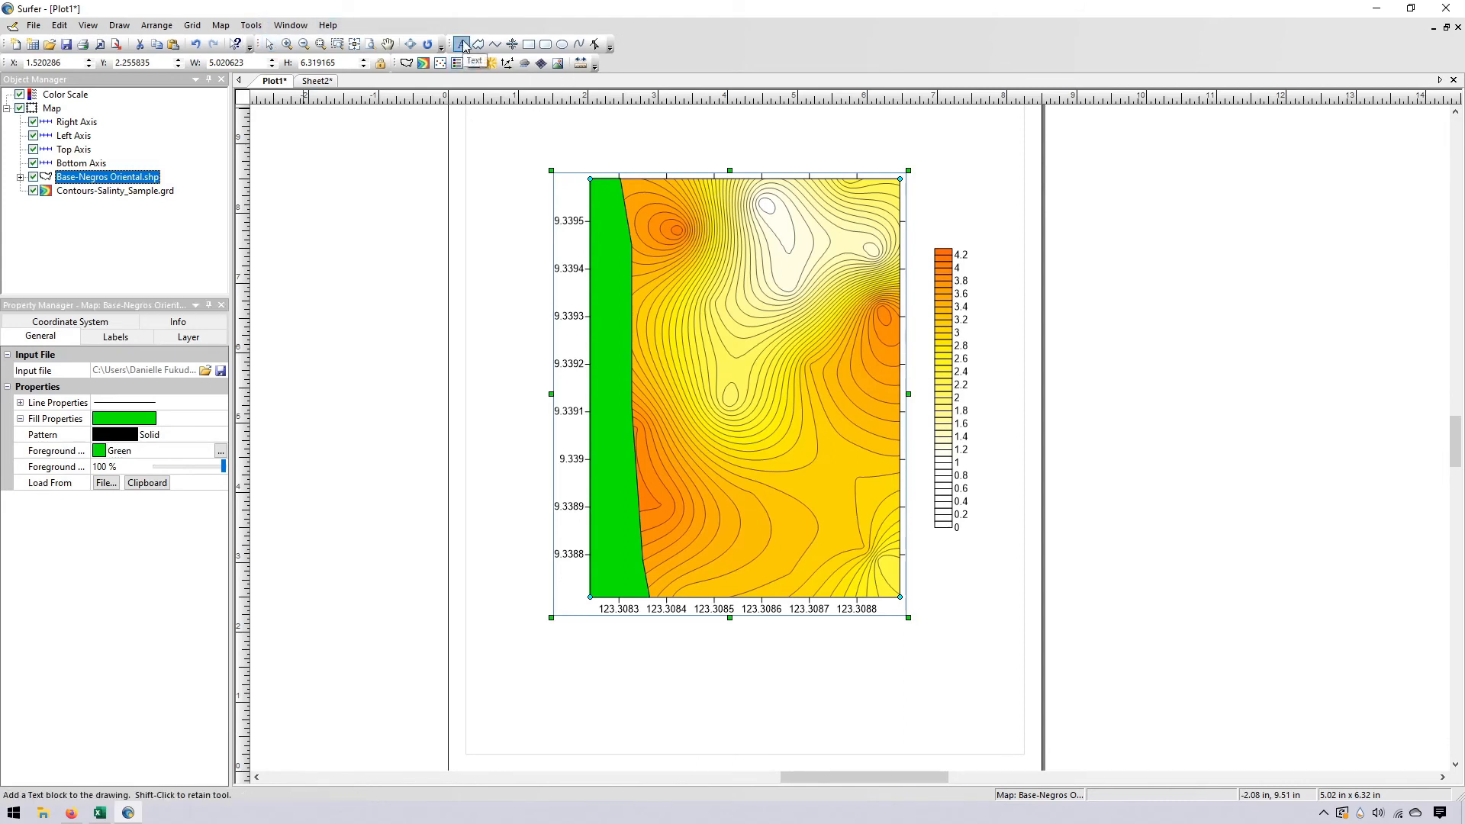
left_click(613, 352)
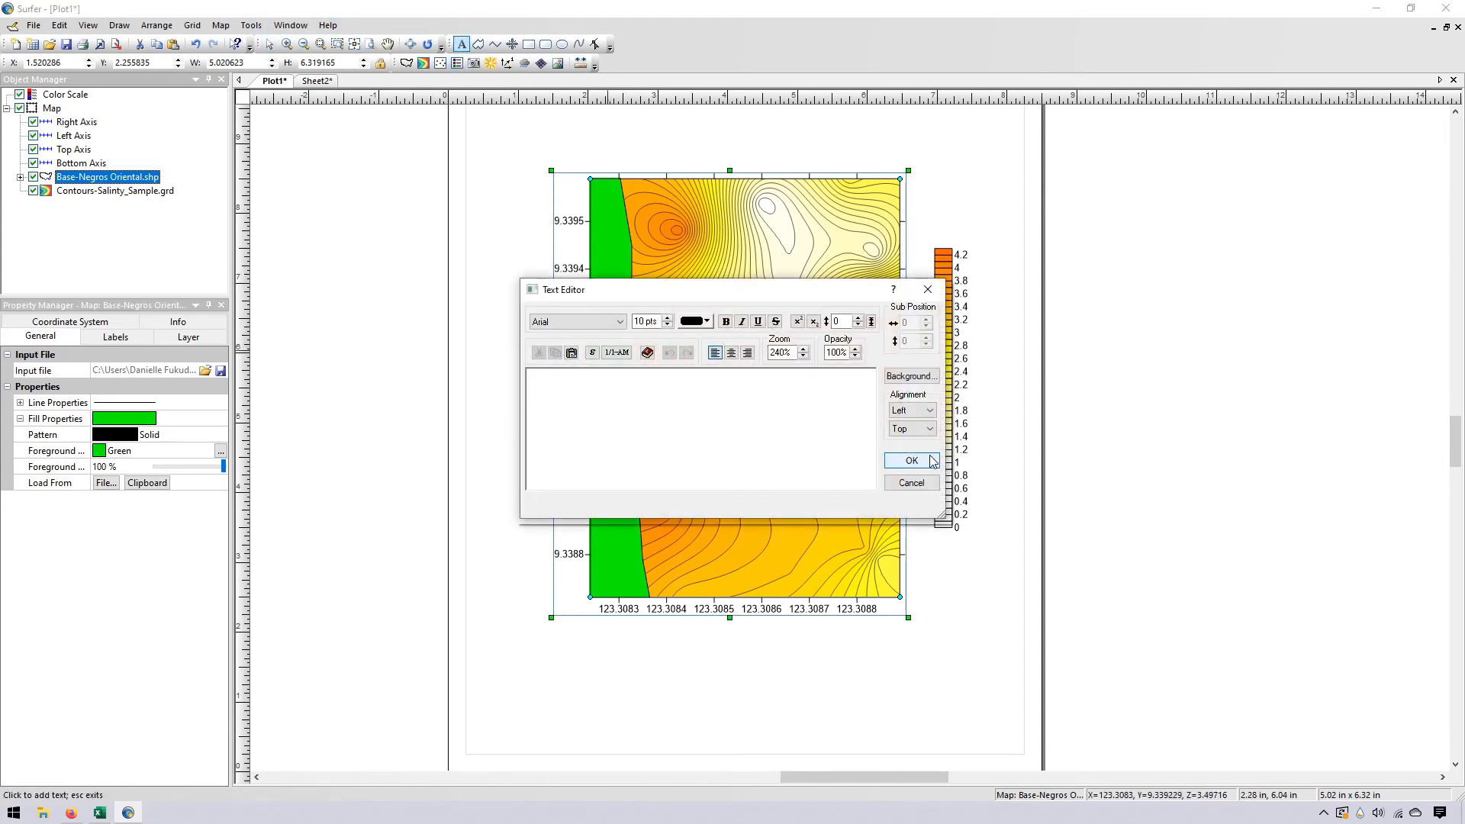
type("Agan-an")
left_click(923, 465)
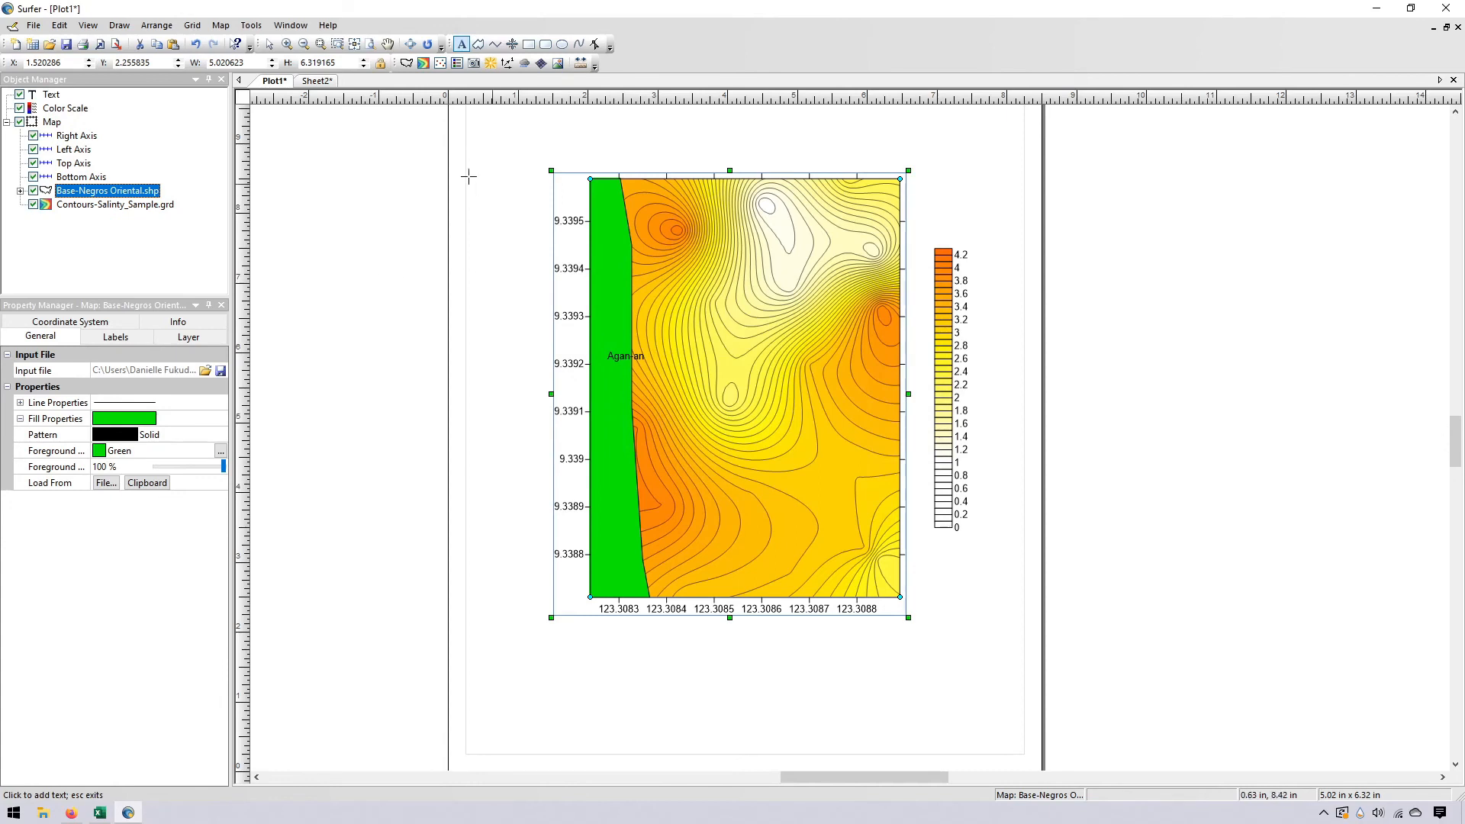
left_click(269, 43)
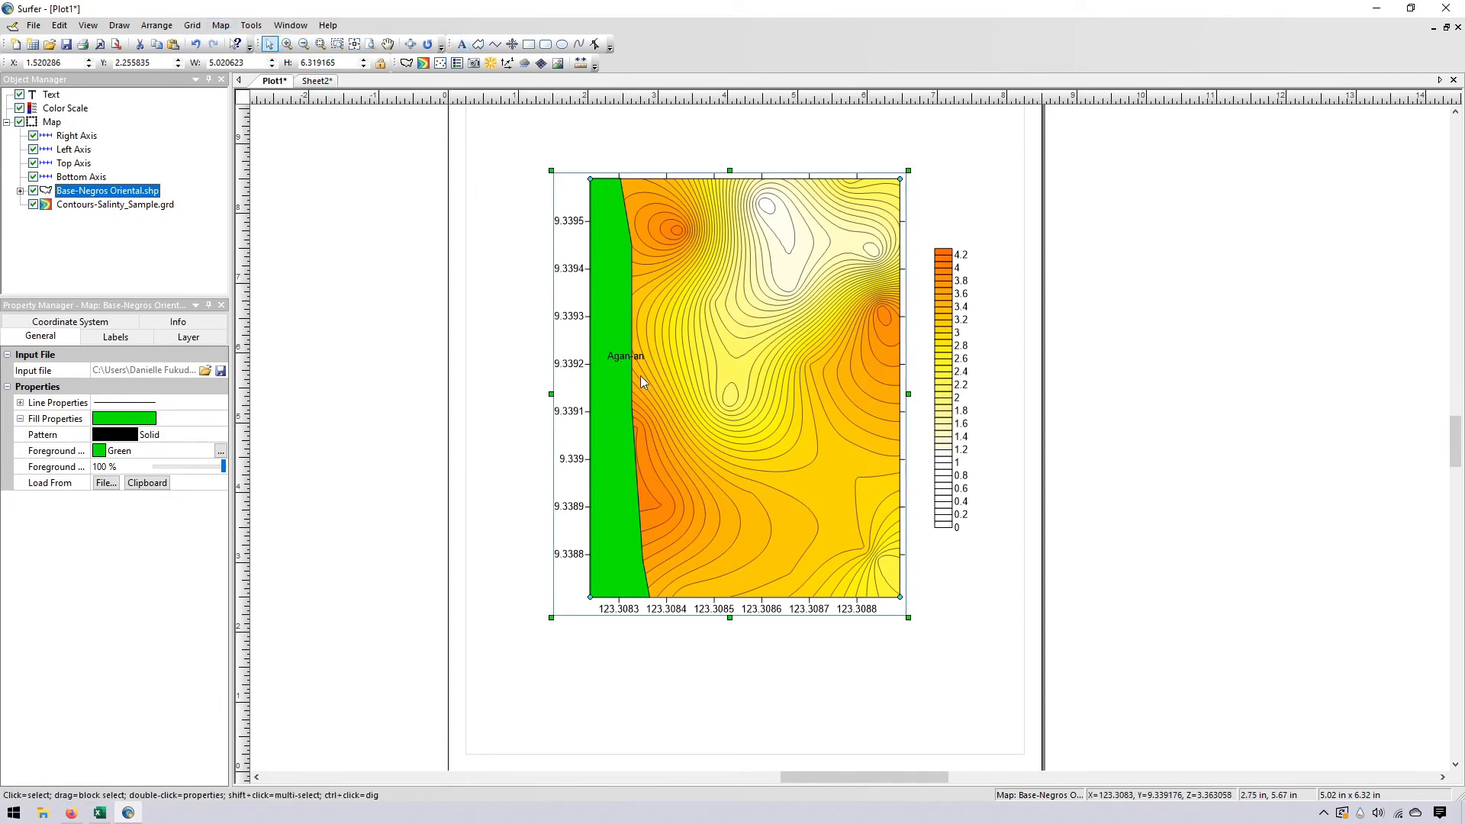
left_click_drag(636, 362, 624, 407)
left_click(682, 460)
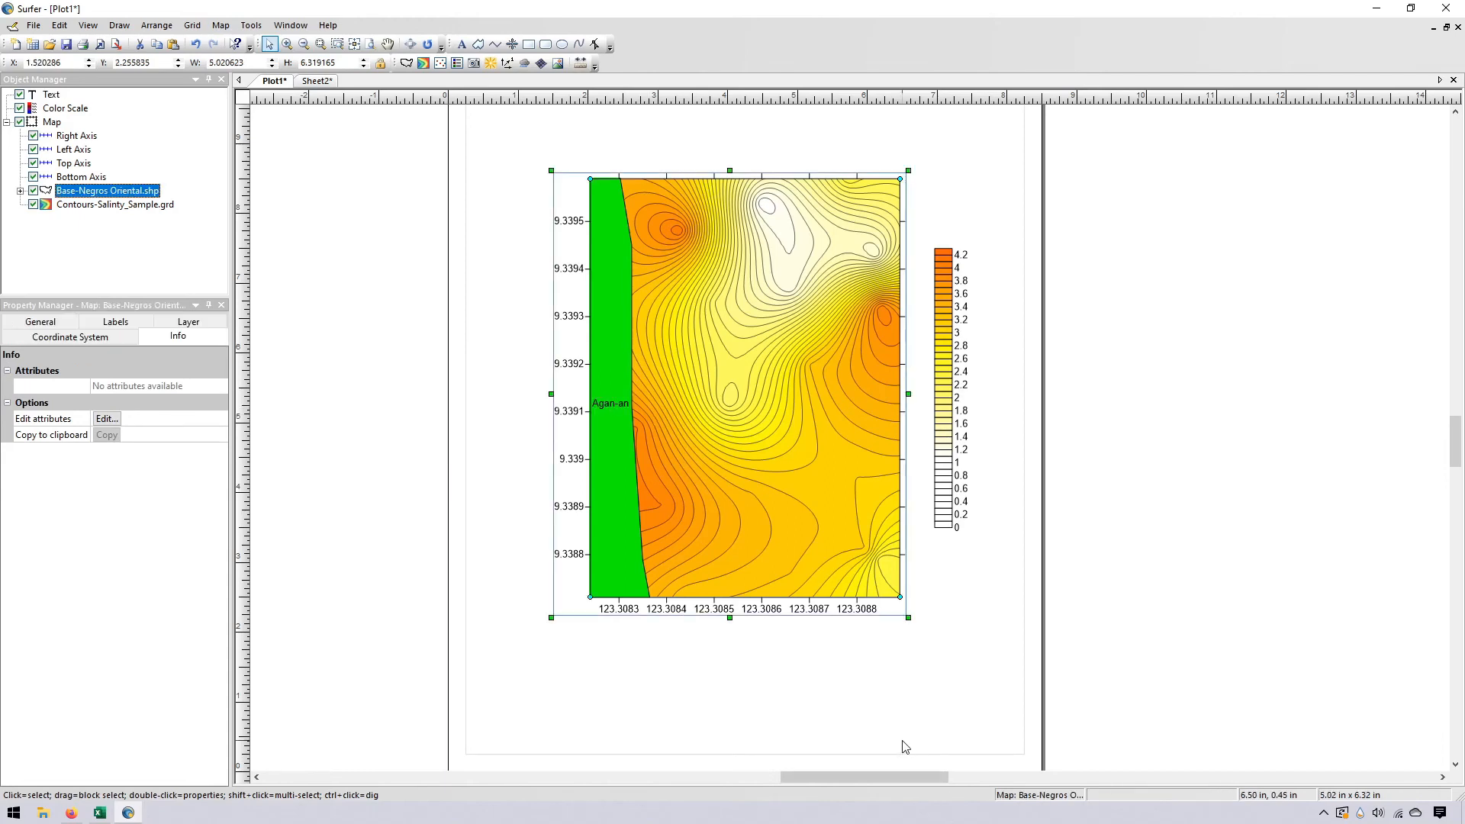
left_click(921, 755)
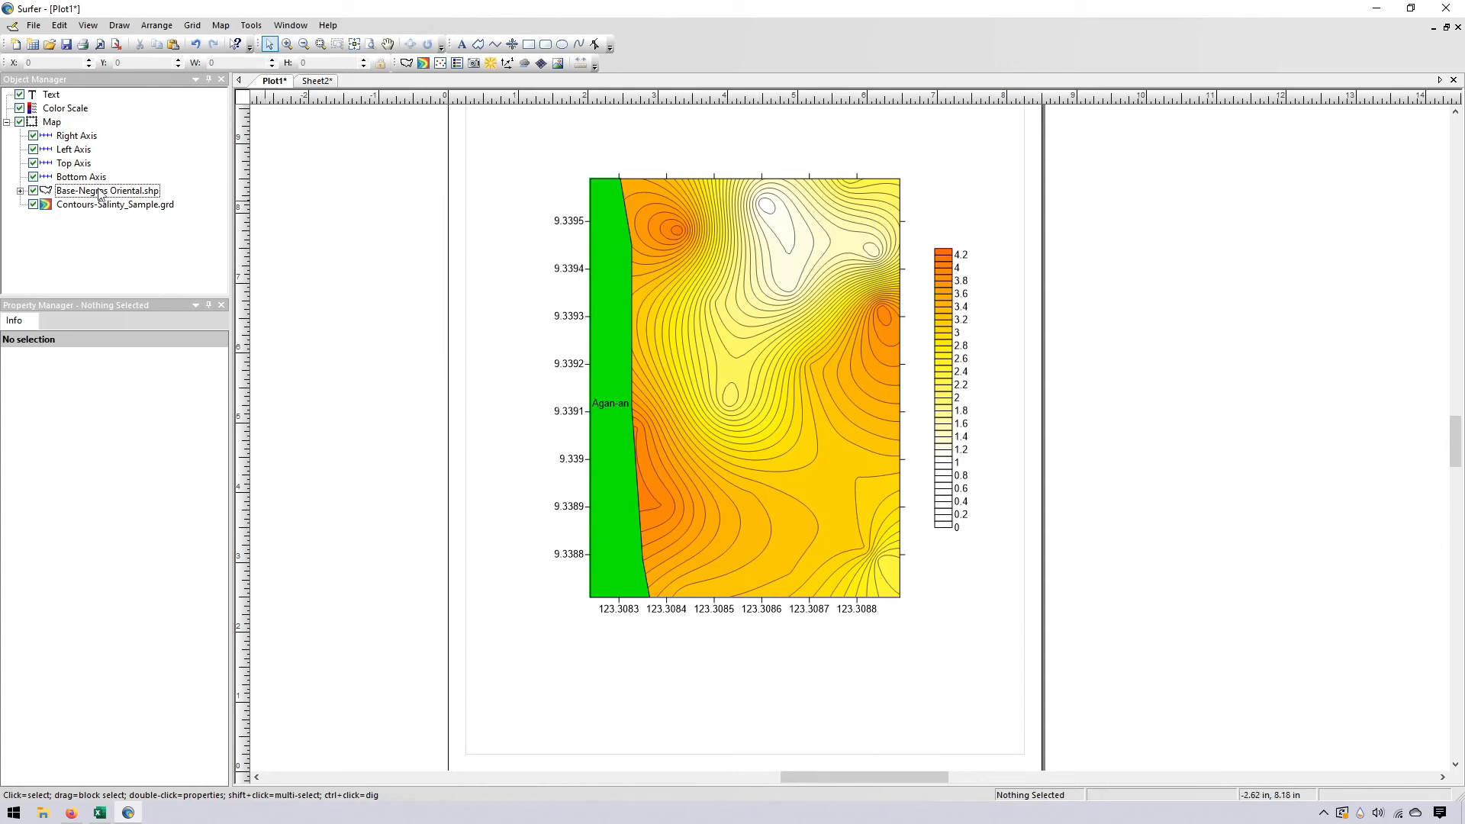
Try to add a post layer to the contour map from the open worksheet Sheet2, keeping the current map limits
left_click(128, 211)
right_click(127, 211)
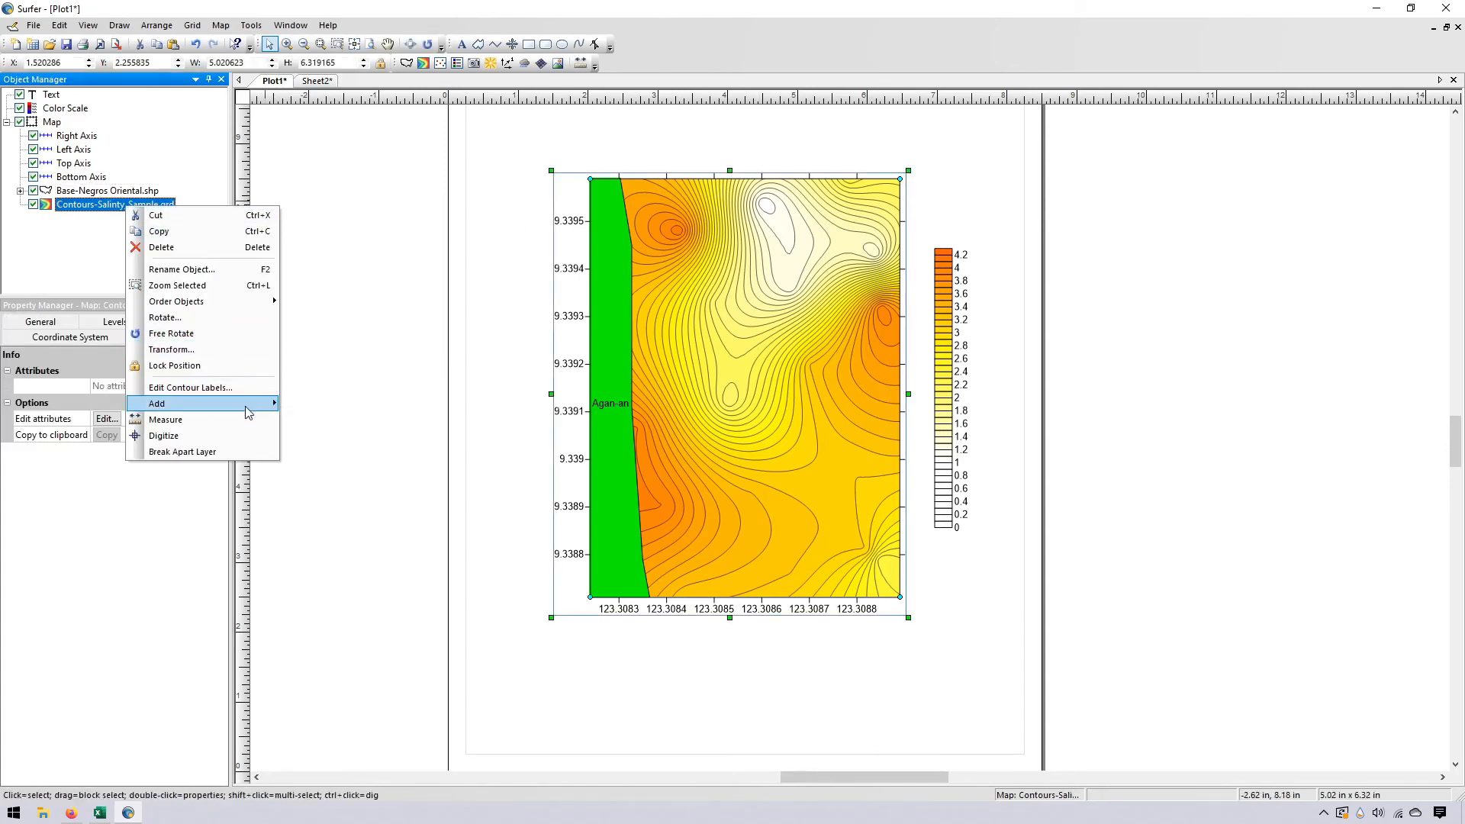
mouse_move(252, 413)
left_click(351, 451)
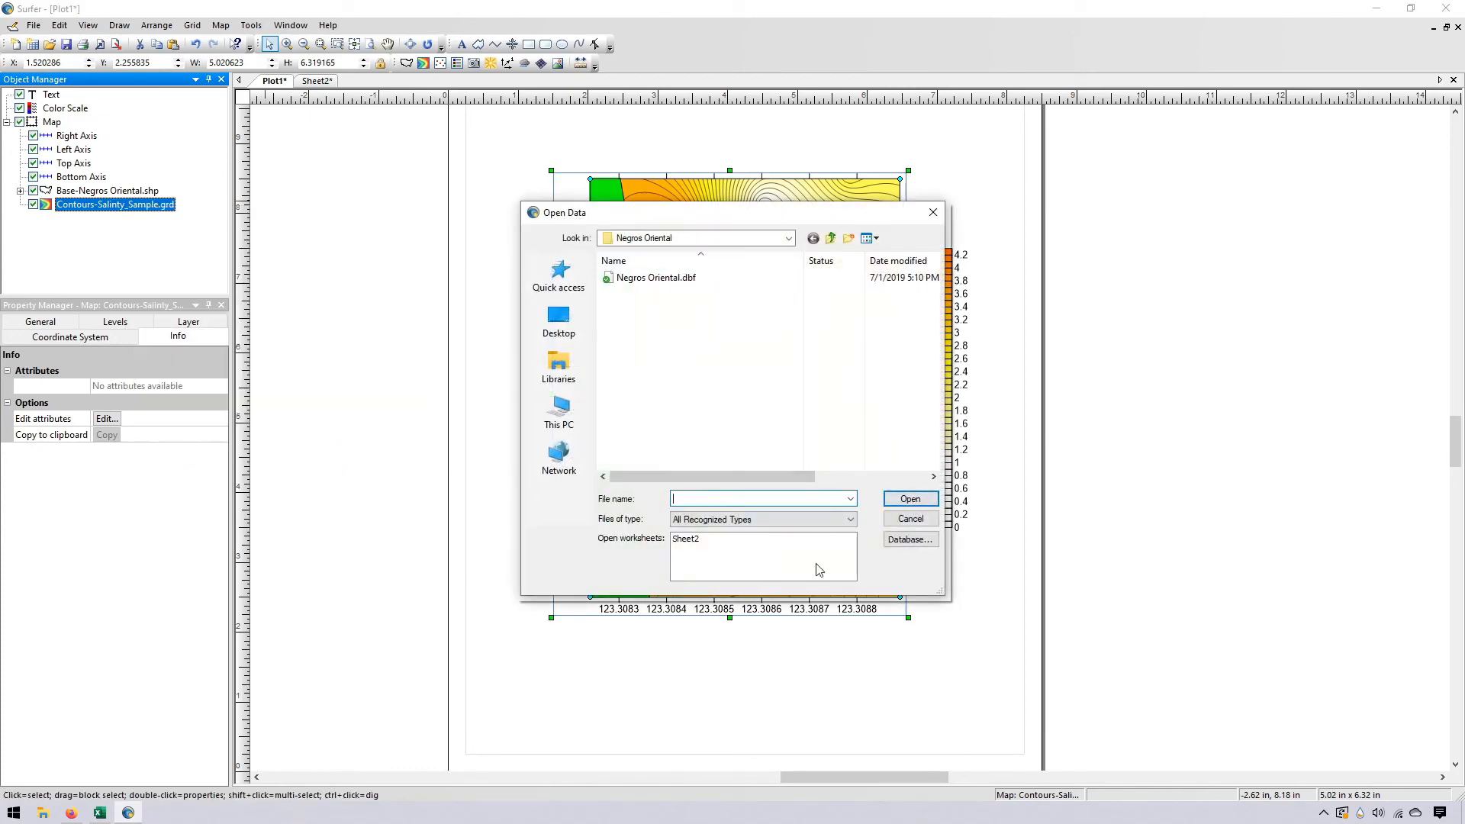
left_click(687, 539)
left_click(910, 498)
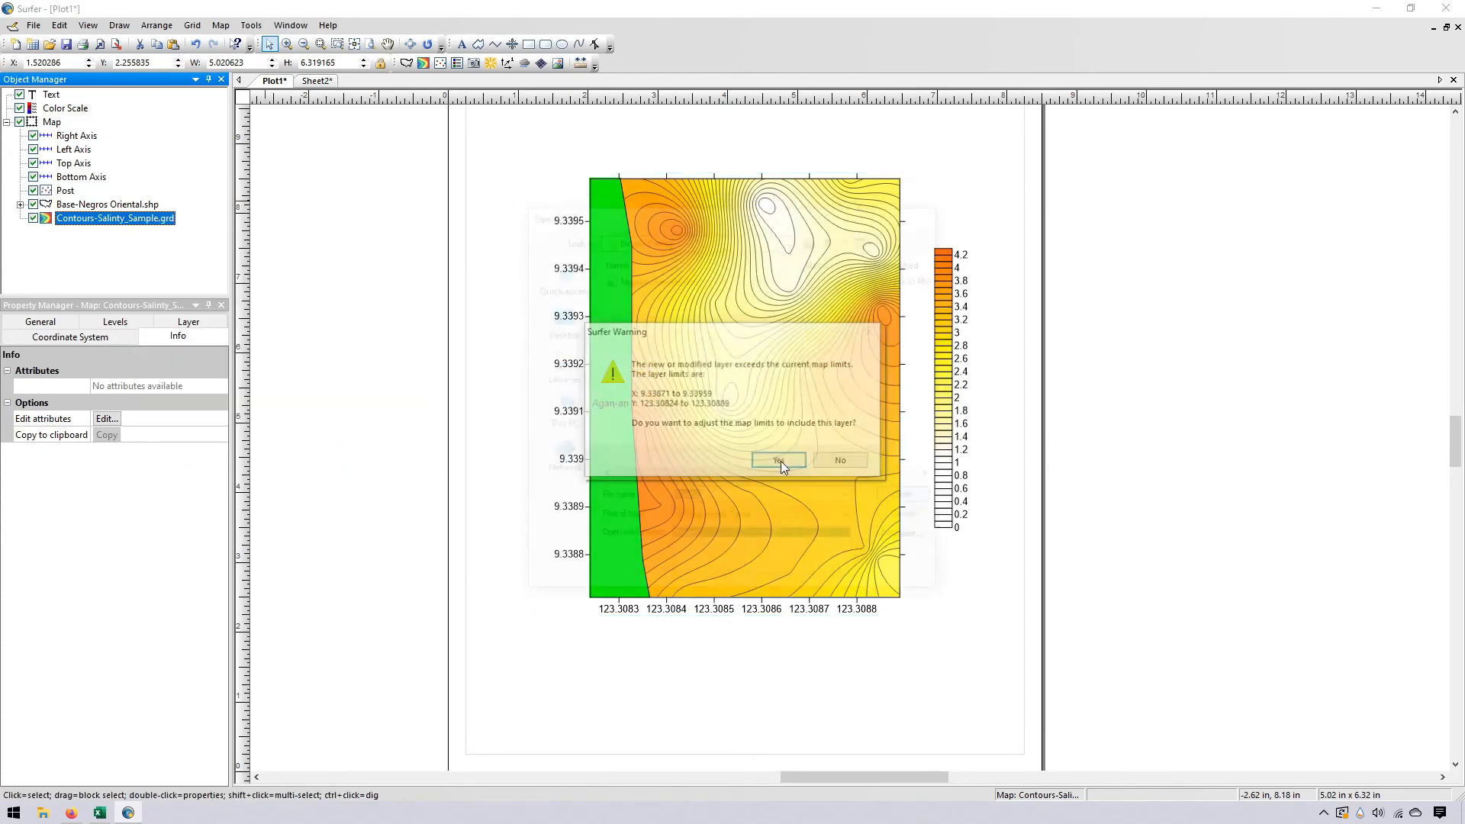
left_click(843, 465)
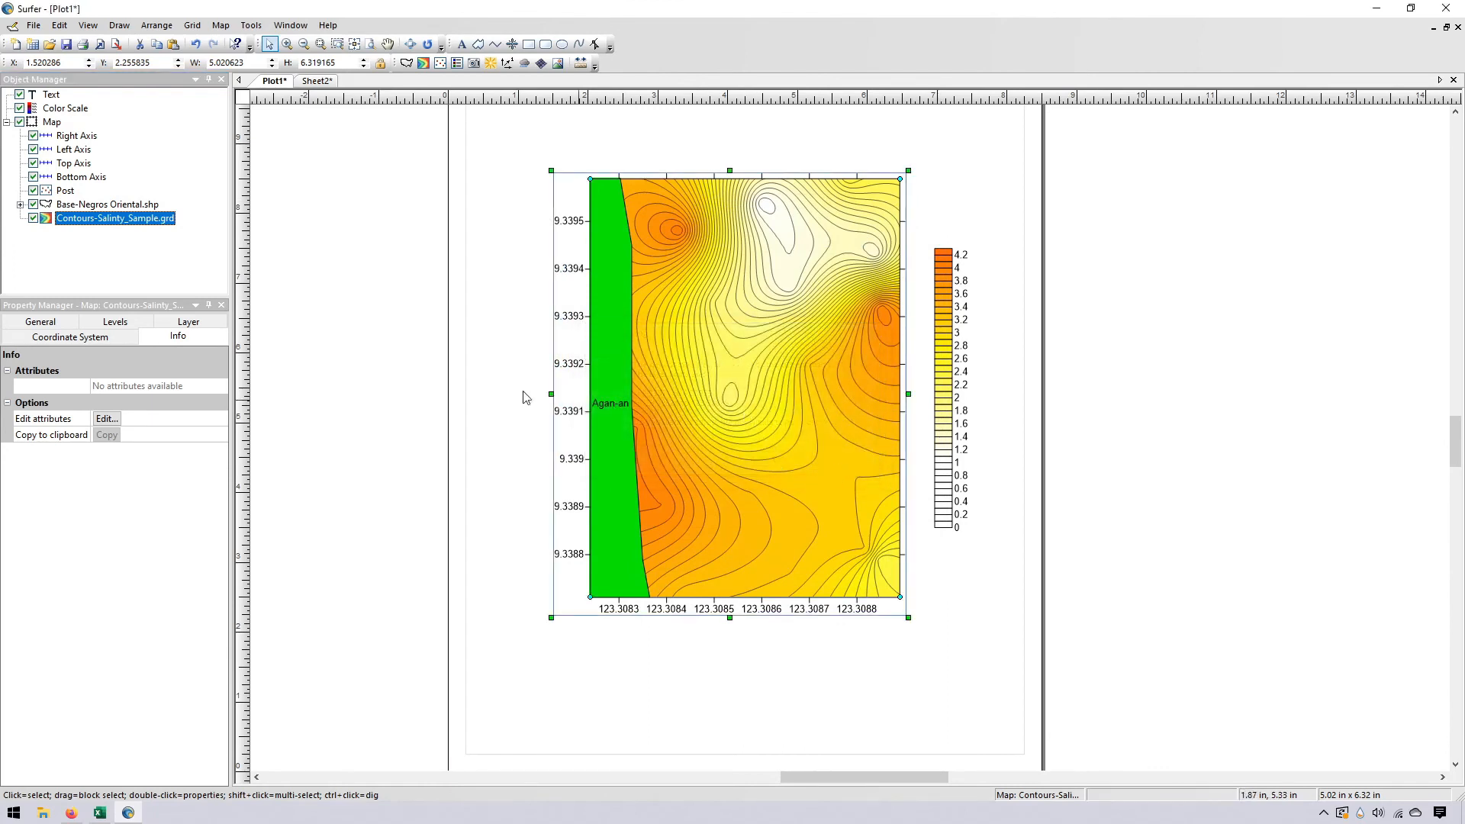
Toggle the contour layer's visibility off and on, and delete the post layer
left_click(34, 219)
left_click(34, 219)
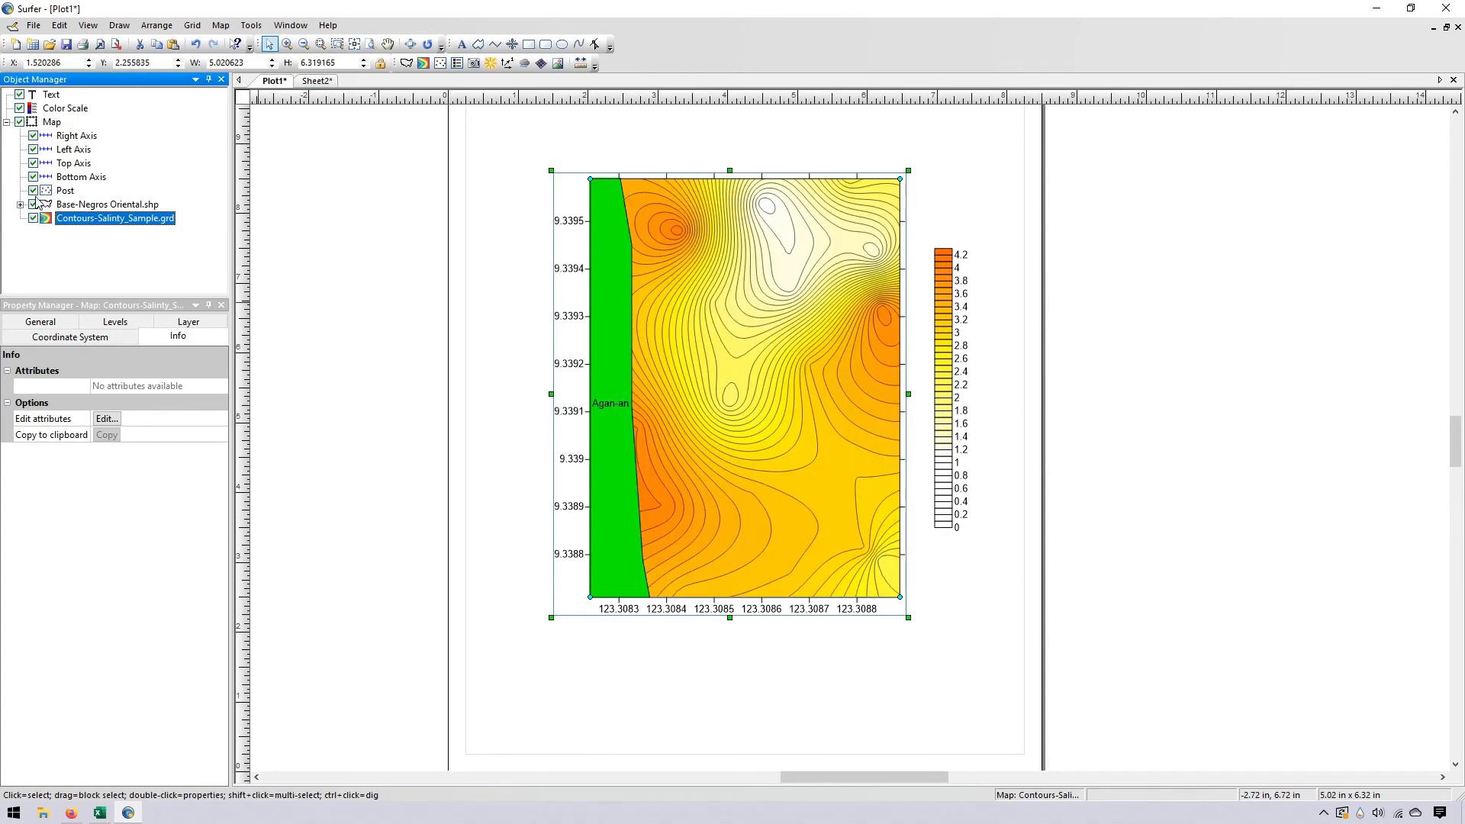
right_click(65, 191)
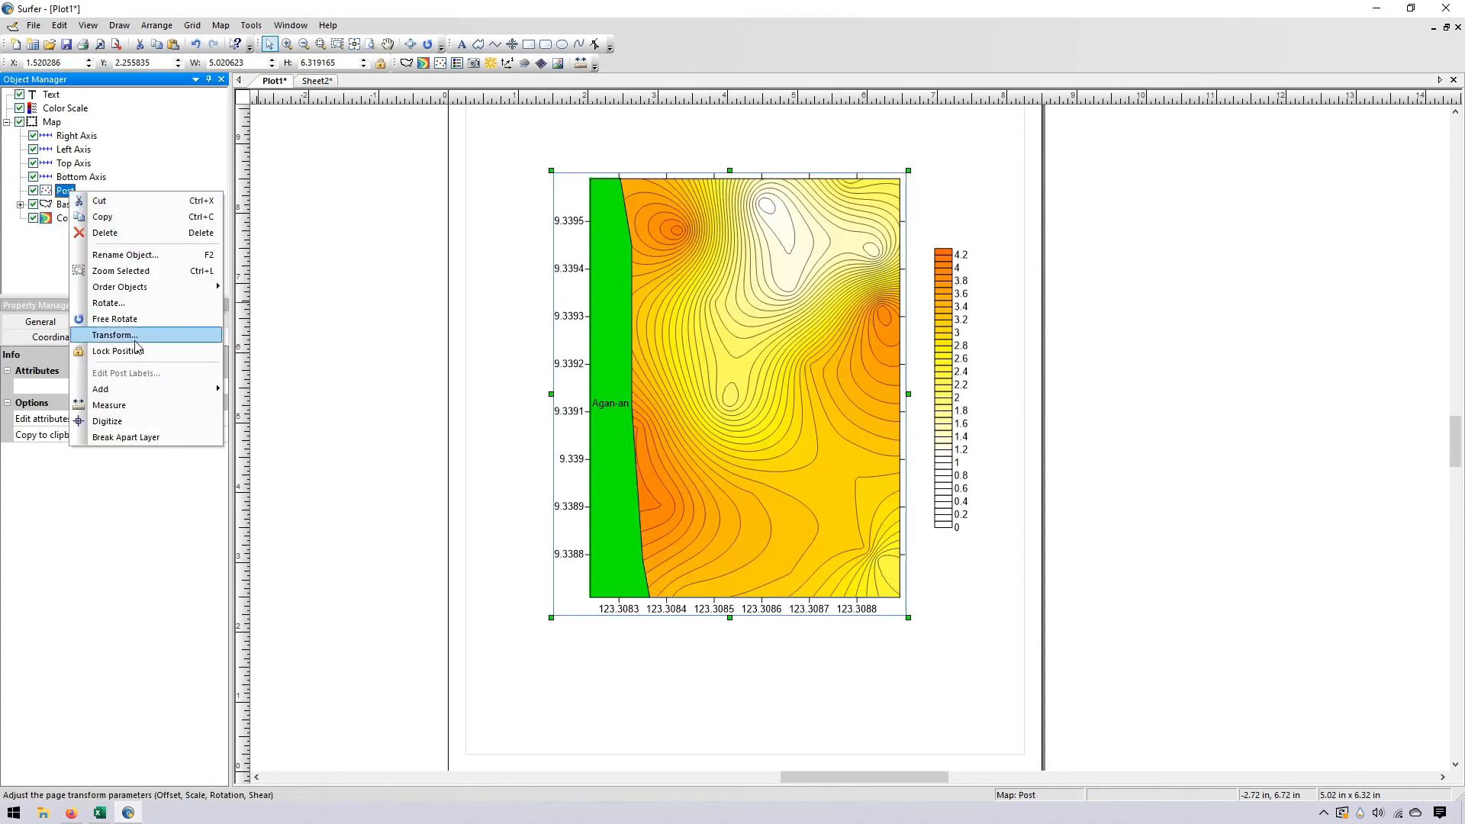
left_click(120, 234)
Add a post layer from the open worksheet Sheet2 again, adjusting the map limits to include it
right_click(94, 205)
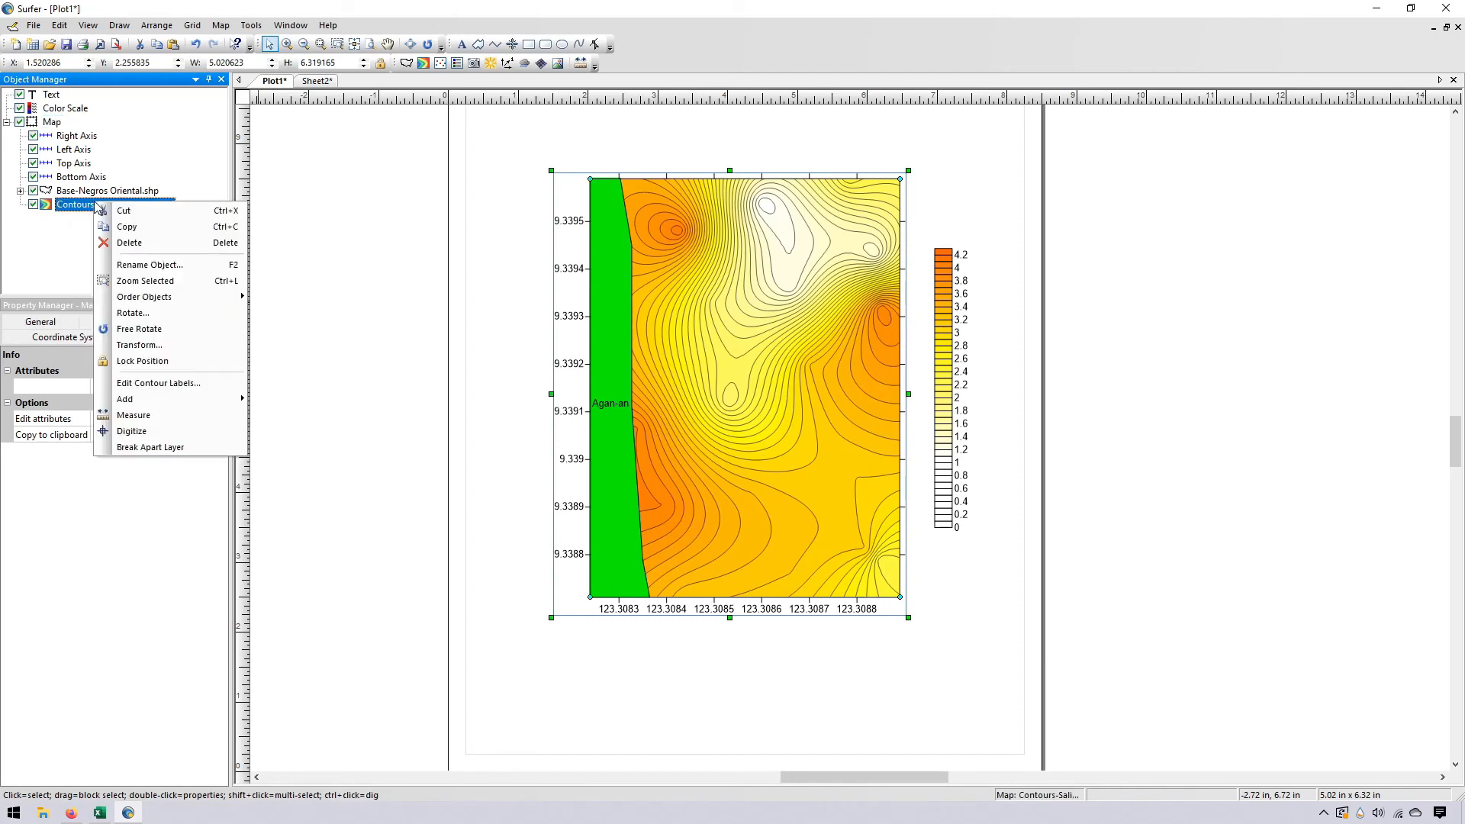
mouse_move(229, 399)
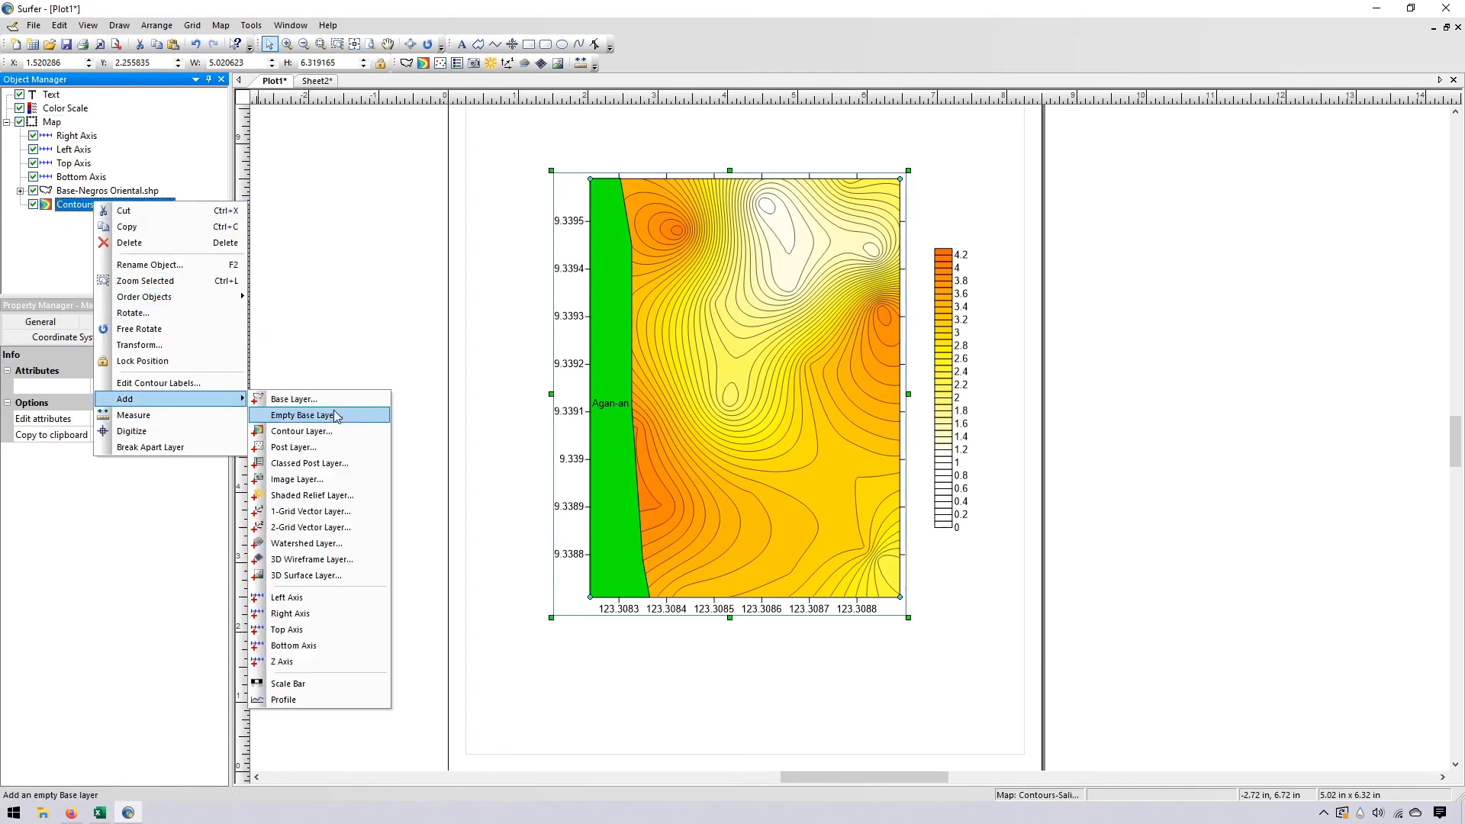
left_click(328, 449)
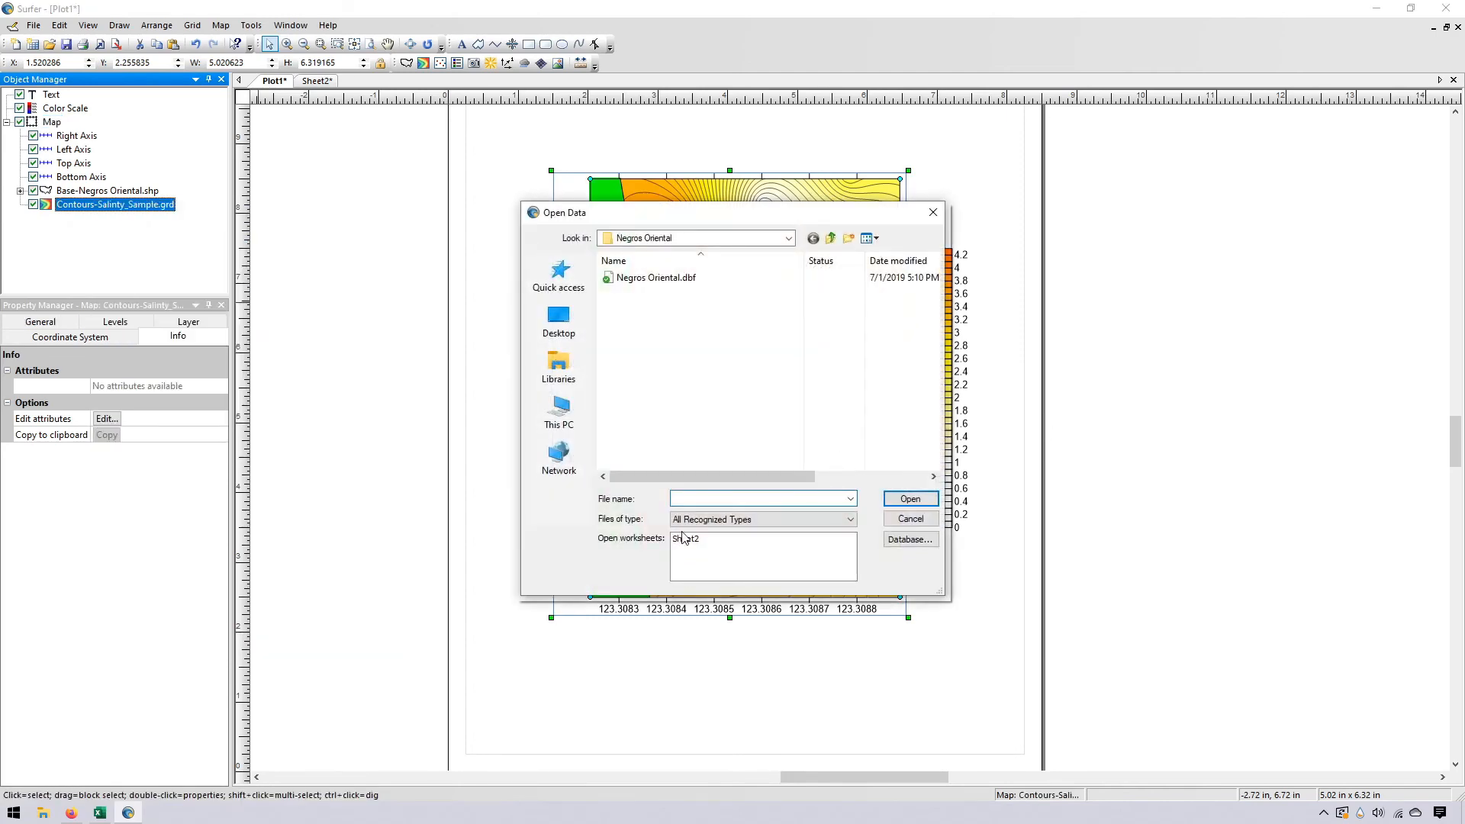
left_click(692, 543)
left_click(911, 499)
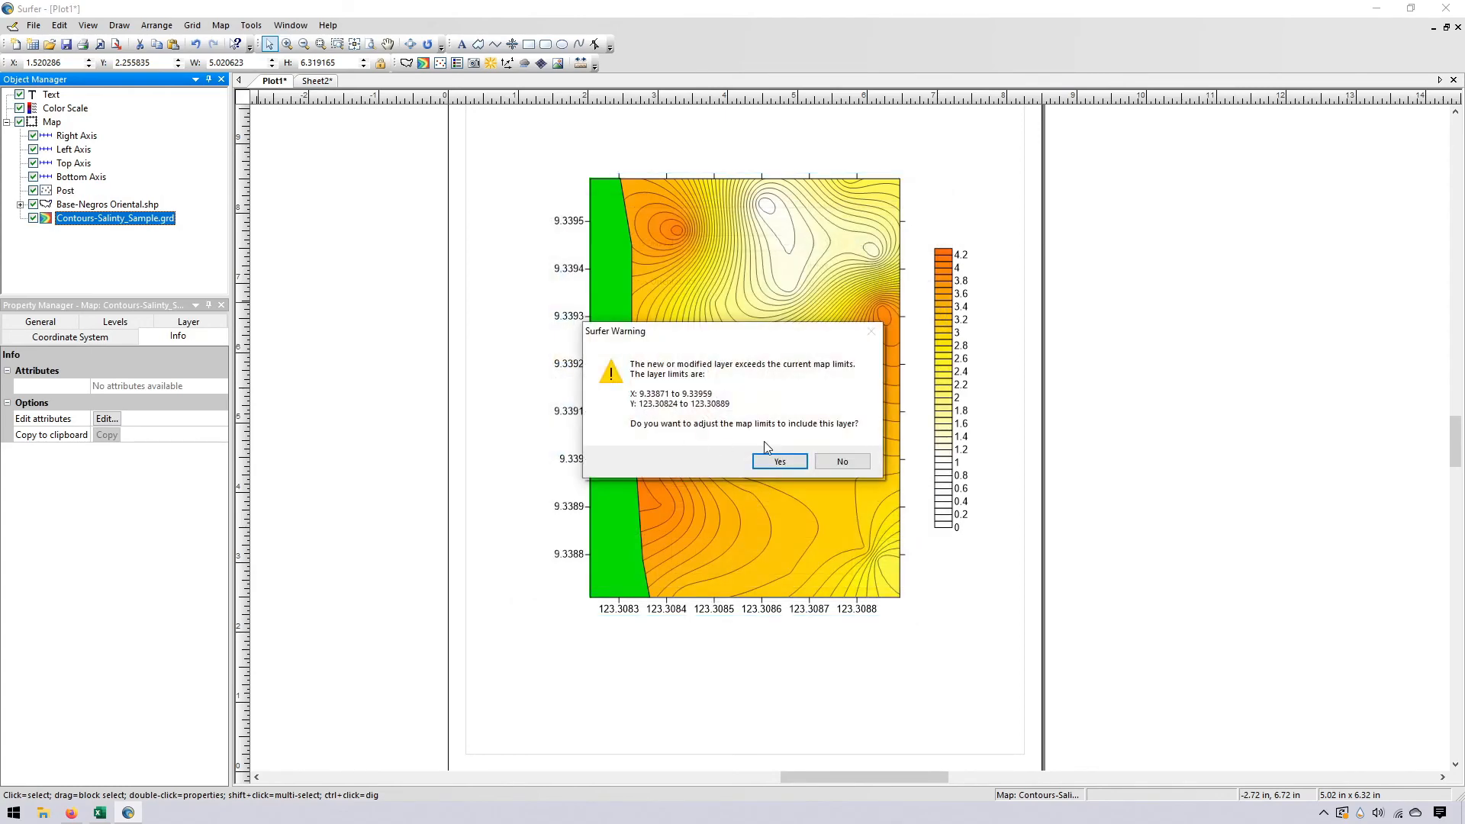
left_click(777, 462)
left_click(844, 448)
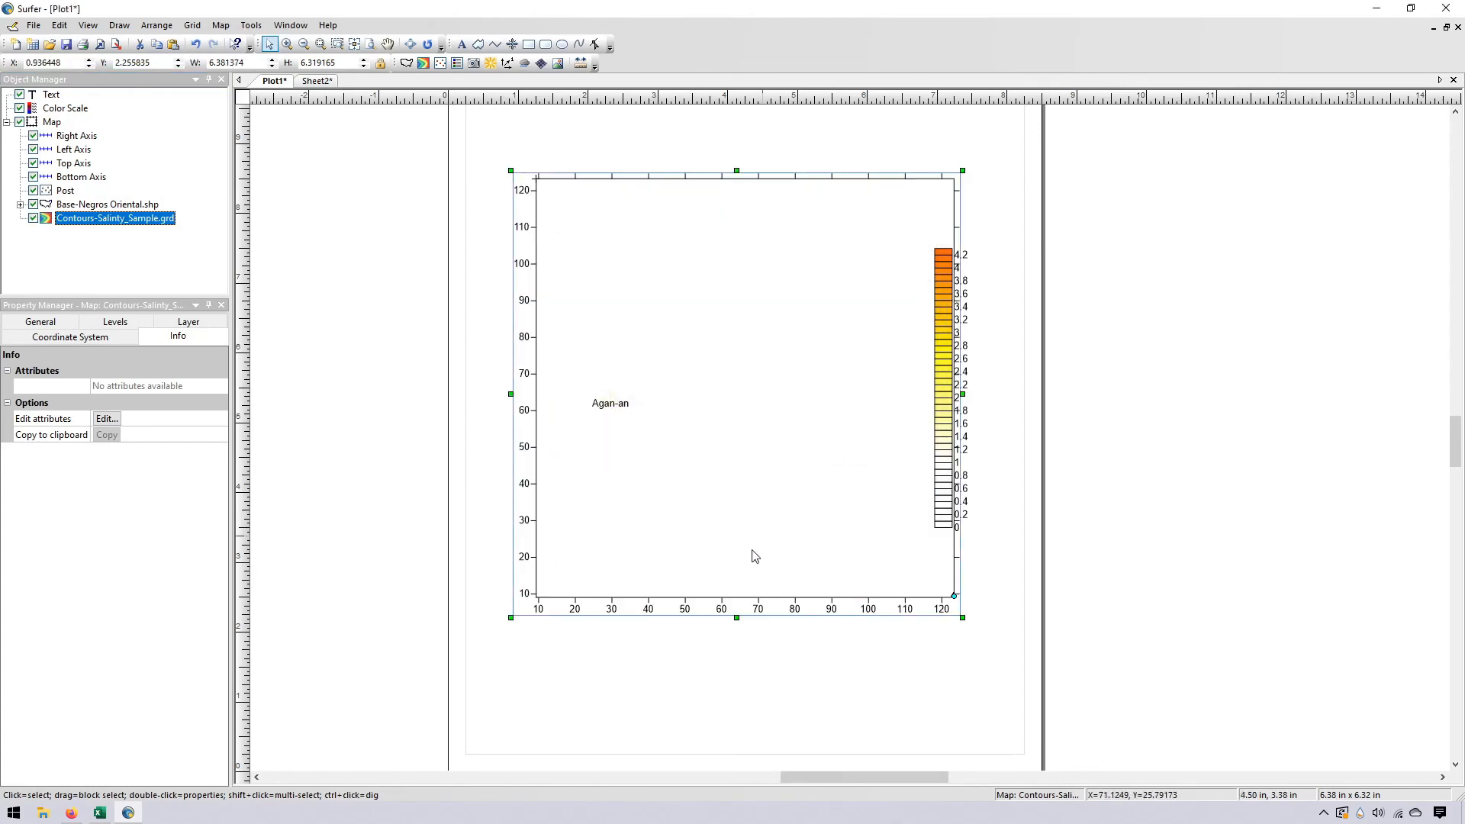
Undo the last post layer addition and move the Lat column of the Sheet2 worksheet from column A to column D
key("ctrl+z")
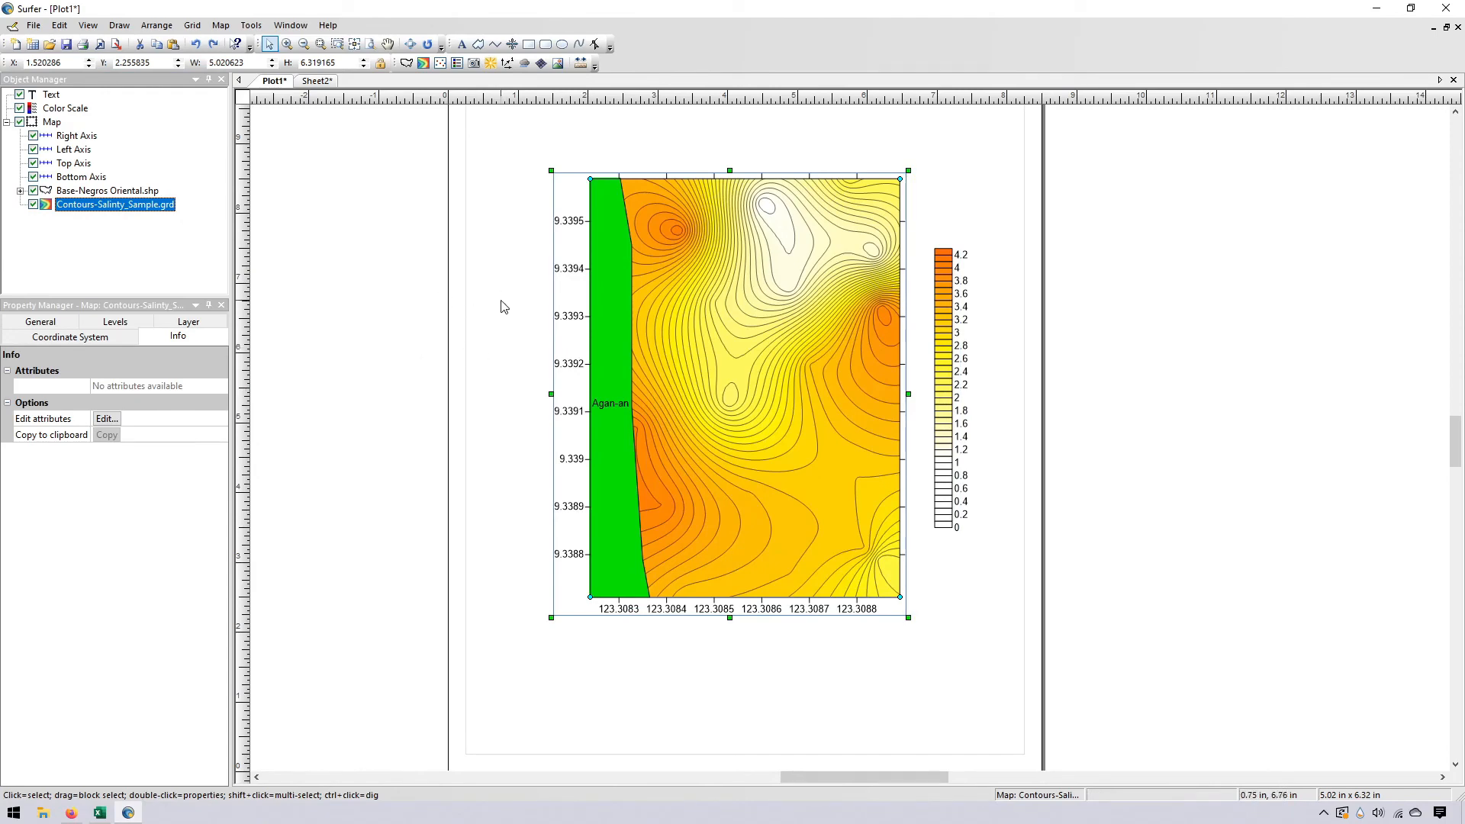
left_click(318, 81)
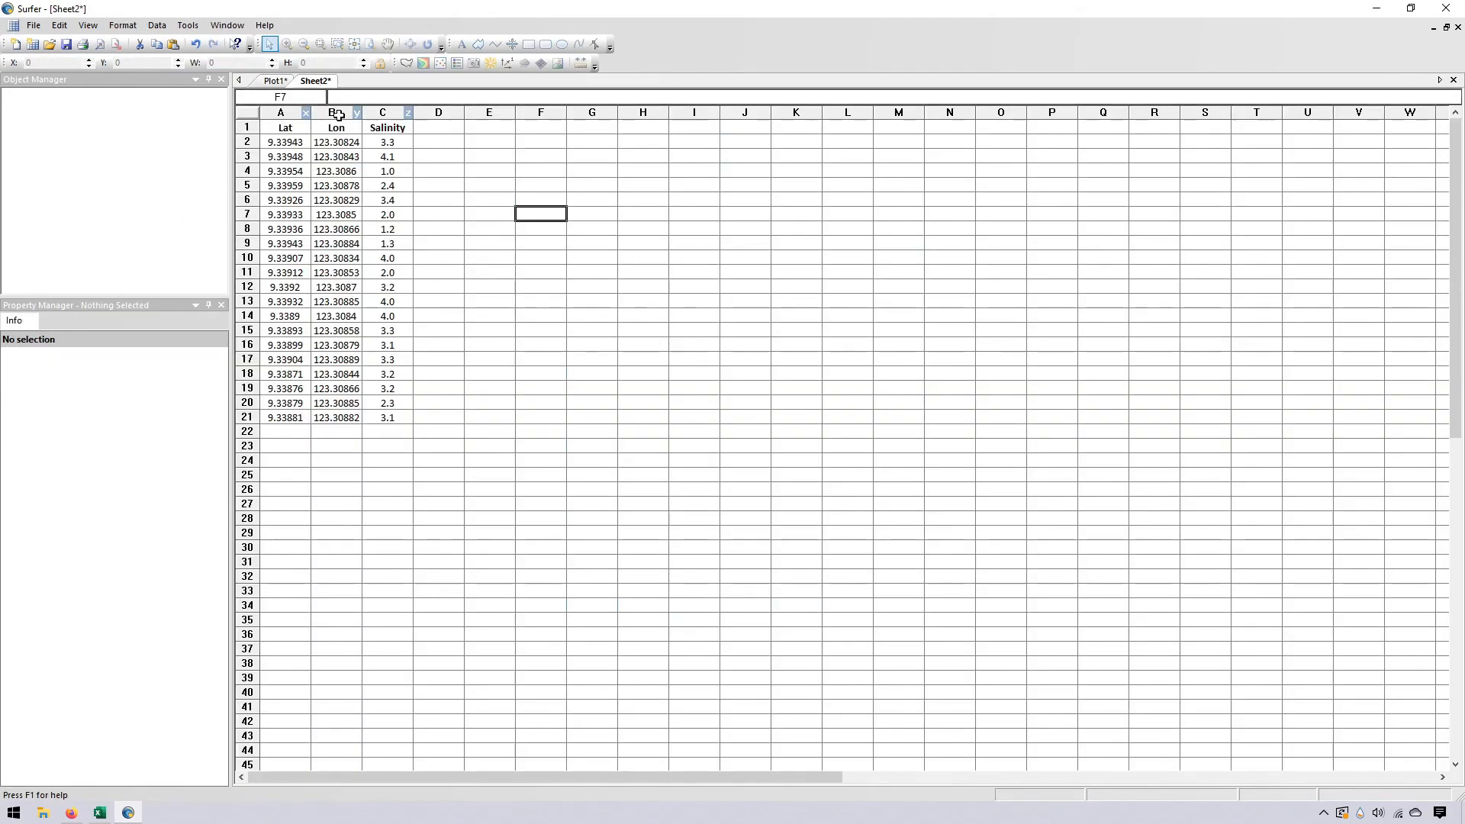
left_click(284, 113)
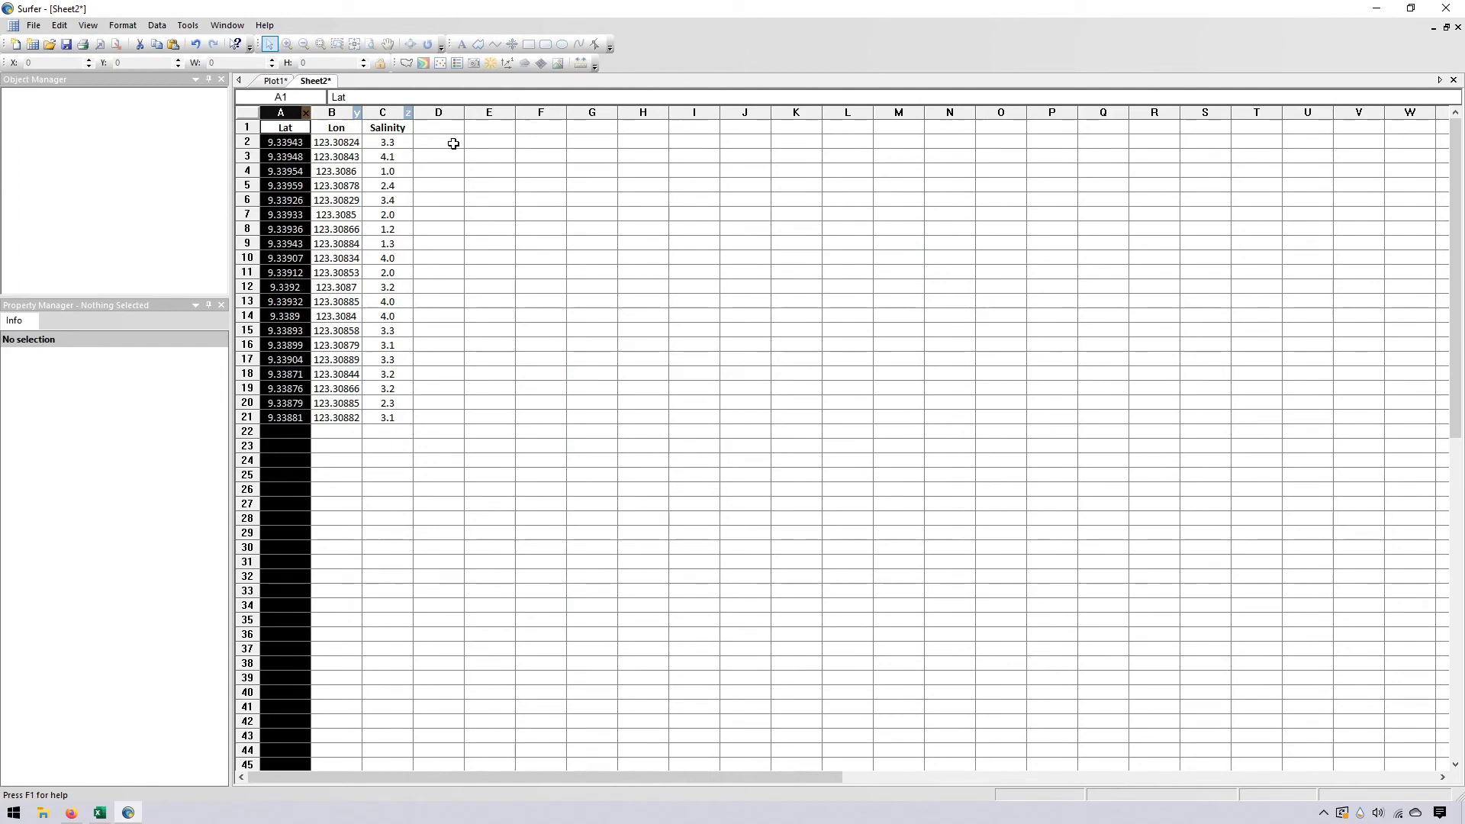
key("ctrl+x")
left_click(440, 113)
key("ctrl+v")
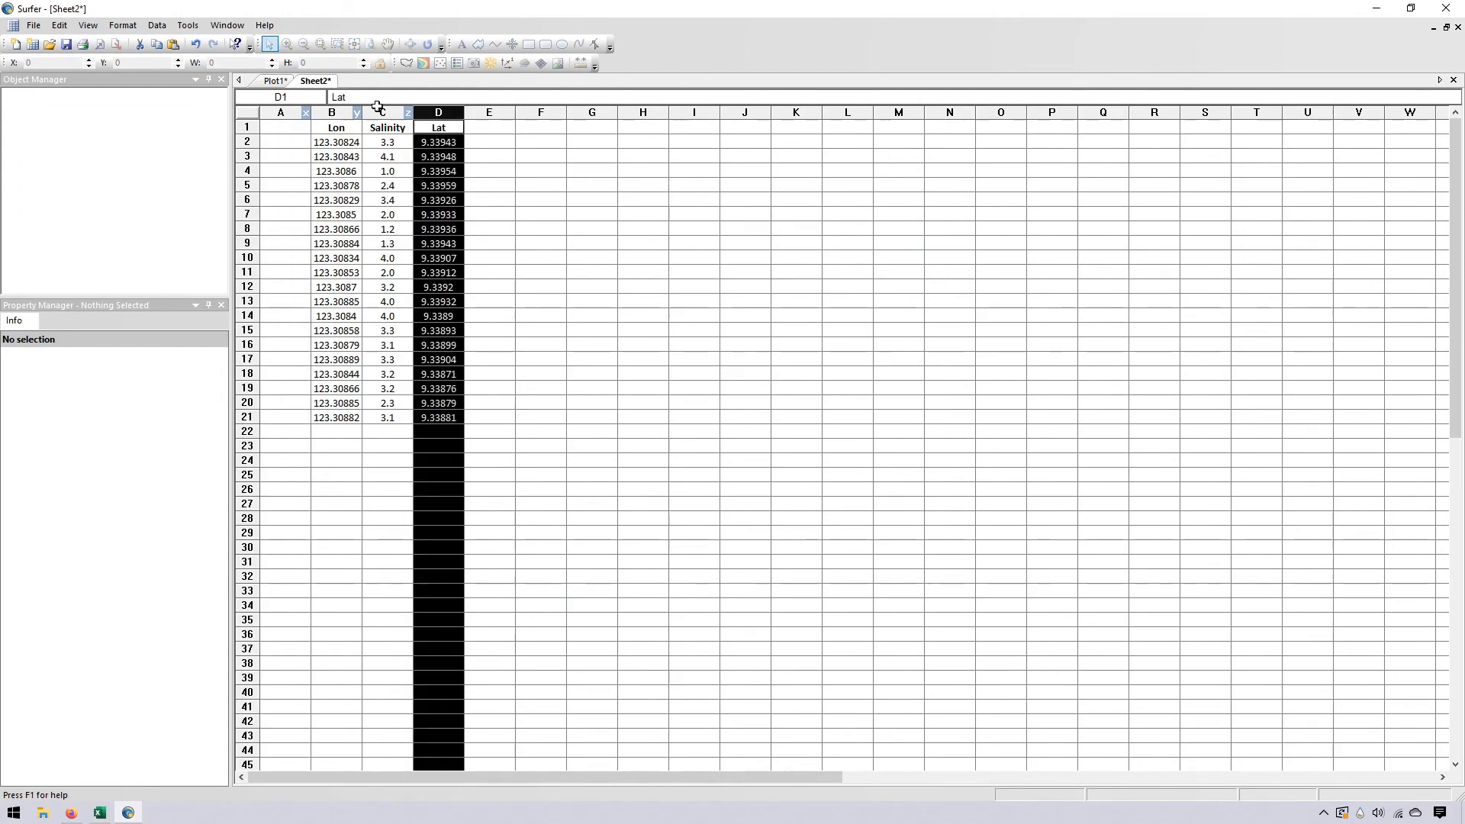
Move the Lon column to column A and the Lat column to column B of the worksheet
left_click(332, 113)
key("ctrl+x")
left_click(290, 115)
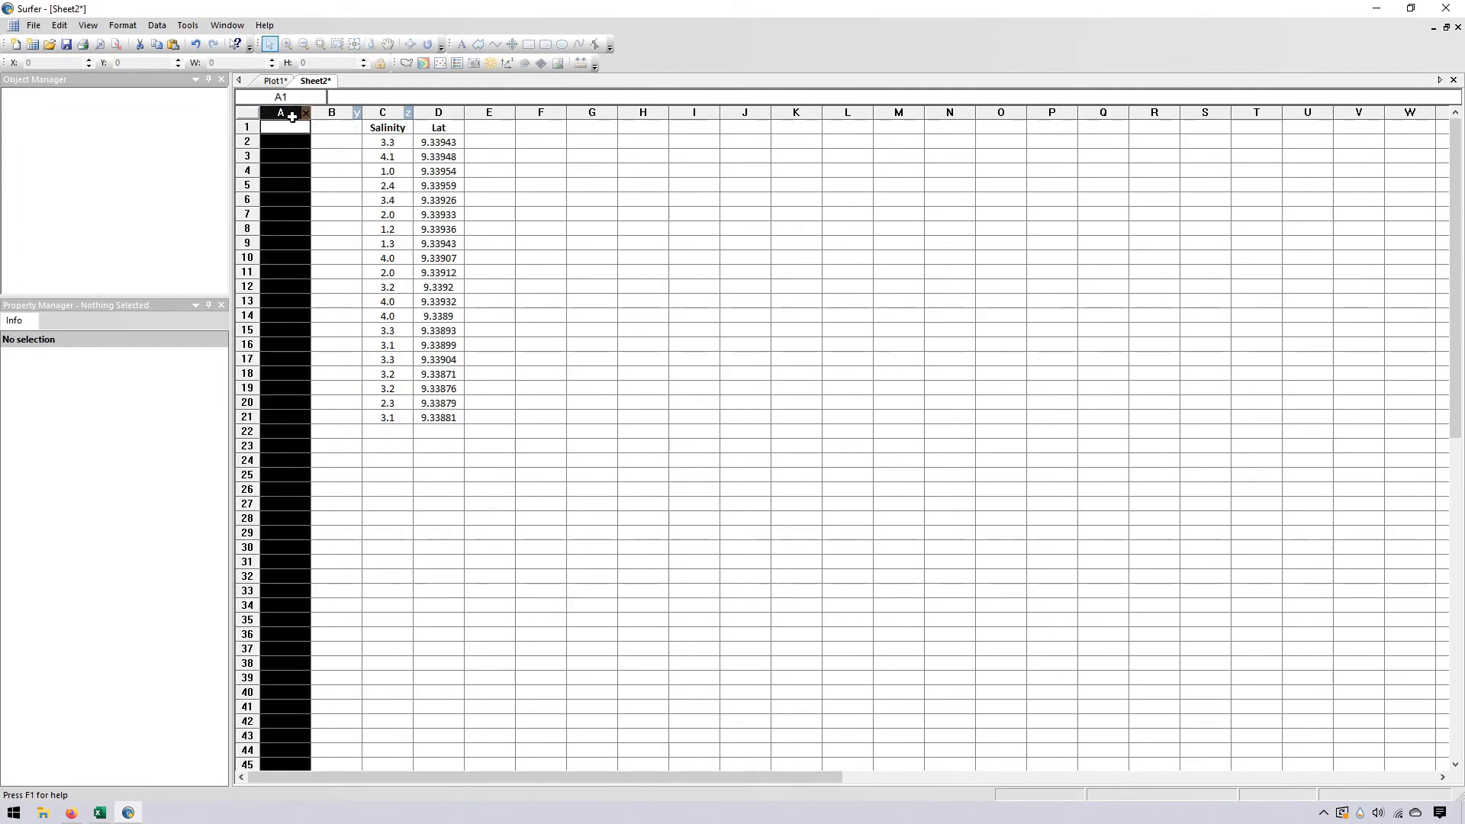
key("ctrl+v")
left_click(438, 115)
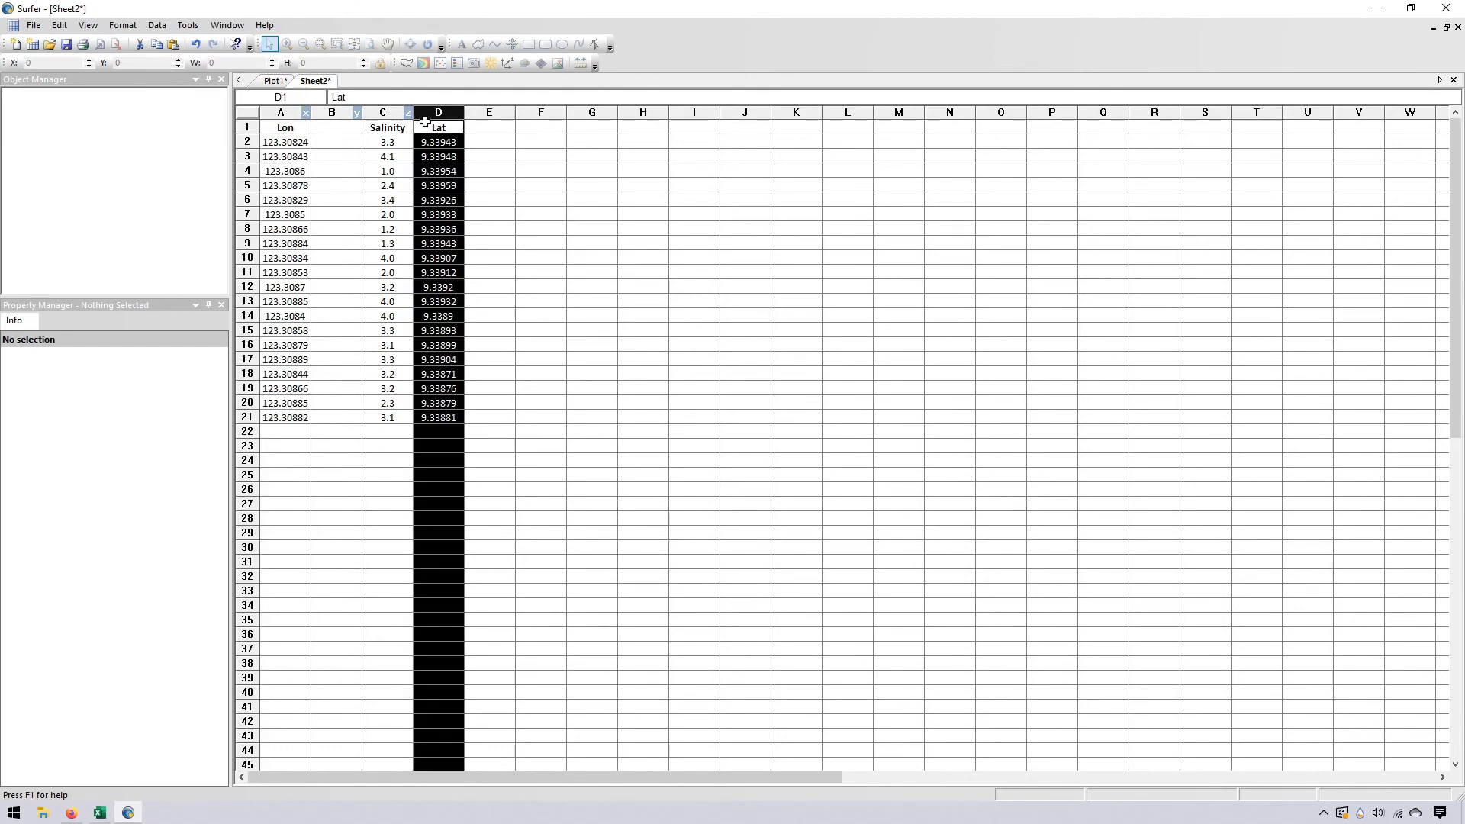
key("ctrl+x")
left_click(336, 113)
key("ctrl+v")
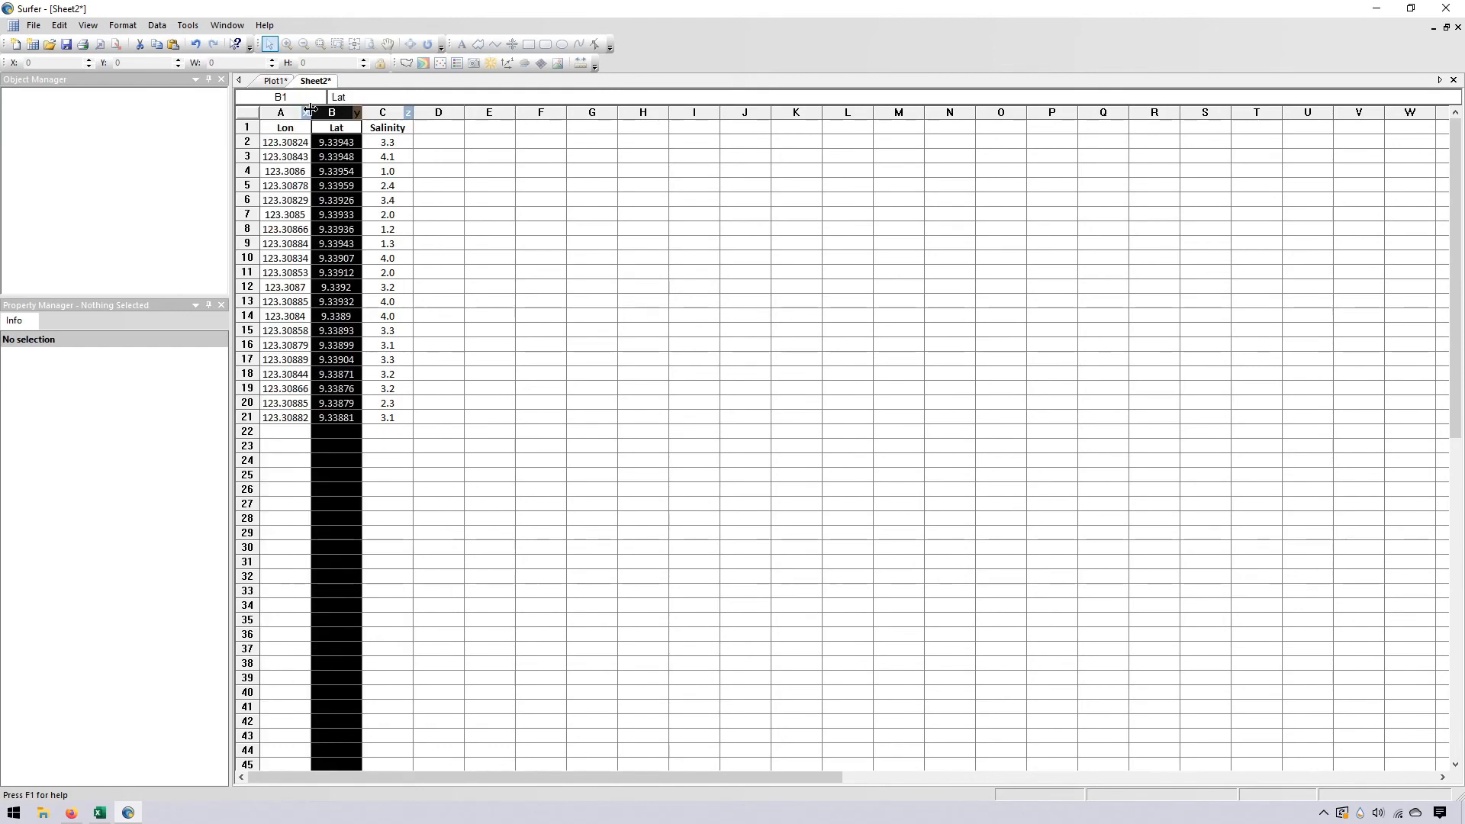
Add a post layer to the plot's contour map from the rearranged open worksheet Sheet2
left_click(274, 81)
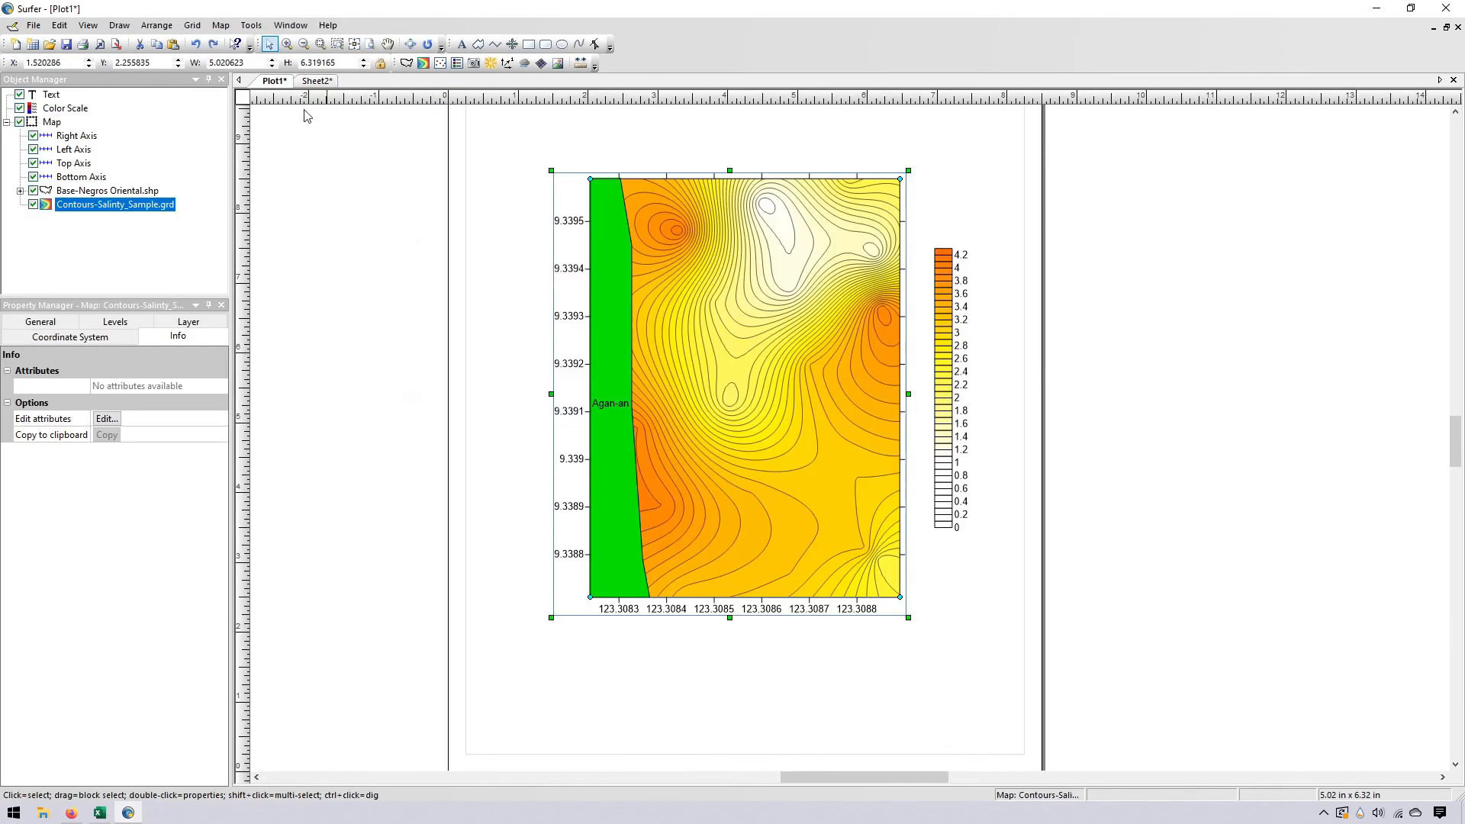
right_click(139, 207)
mouse_move(223, 411)
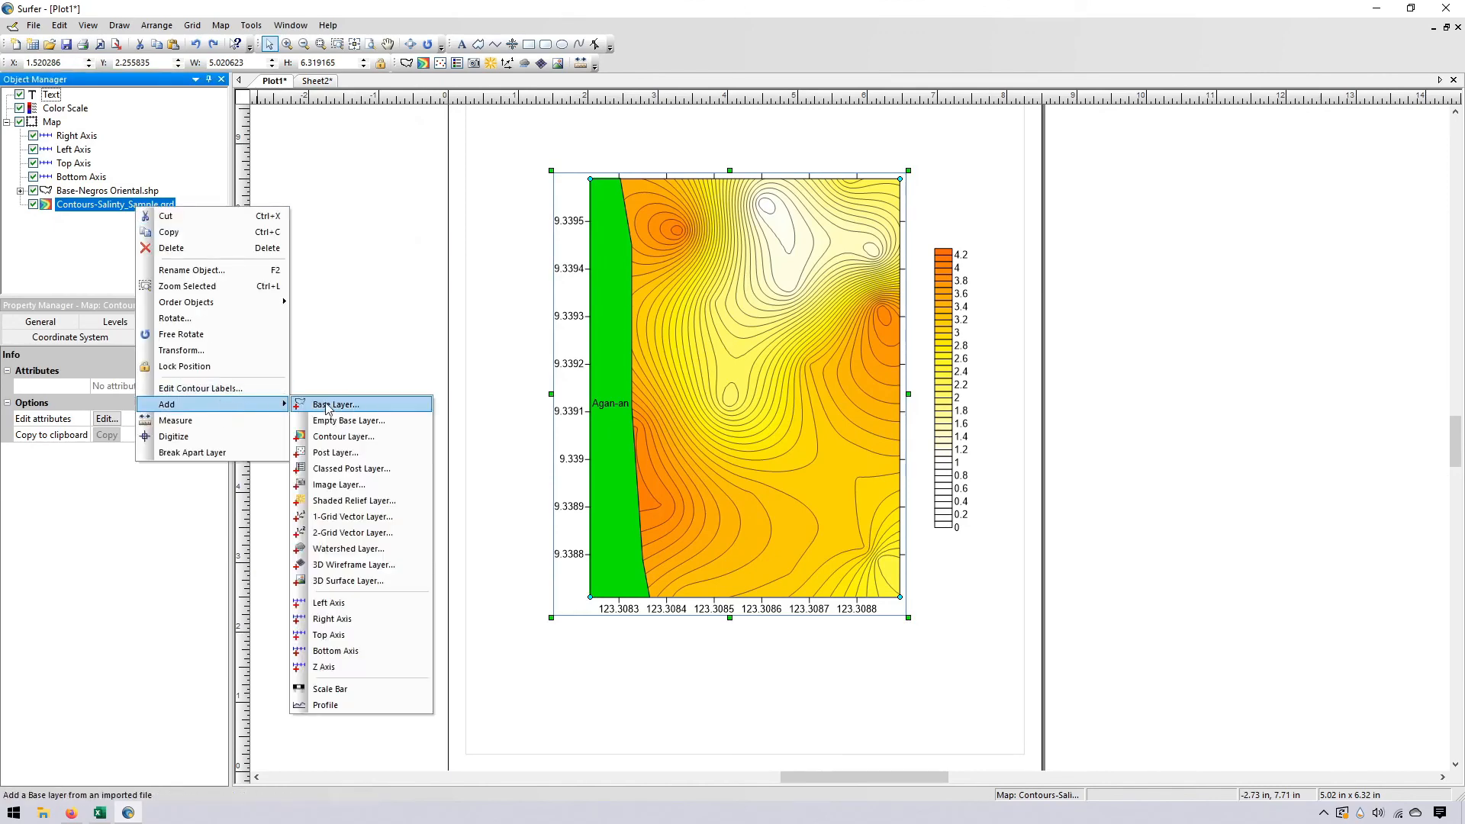
left_click(355, 456)
left_click(708, 540)
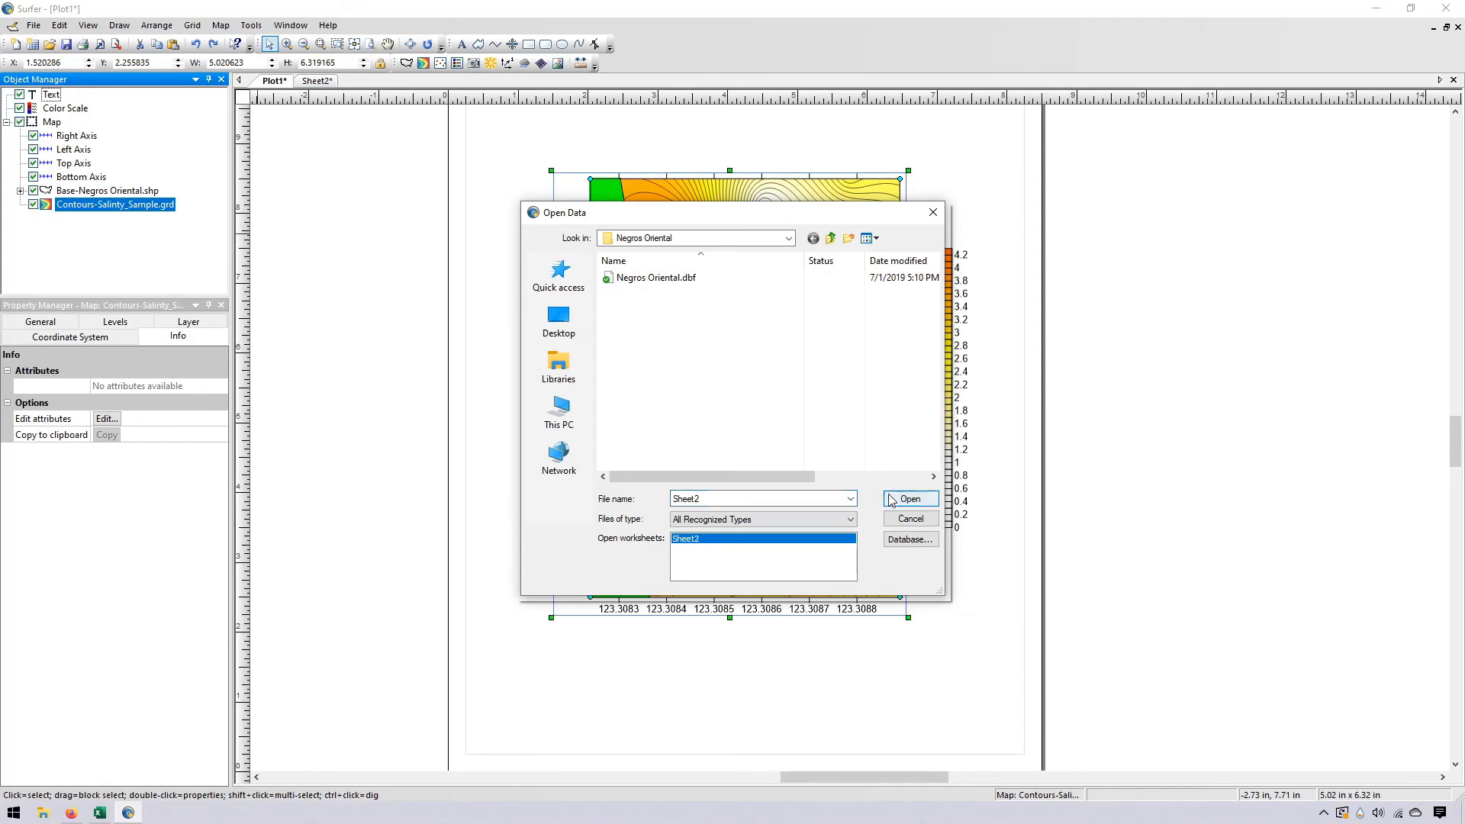
left_click(909, 499)
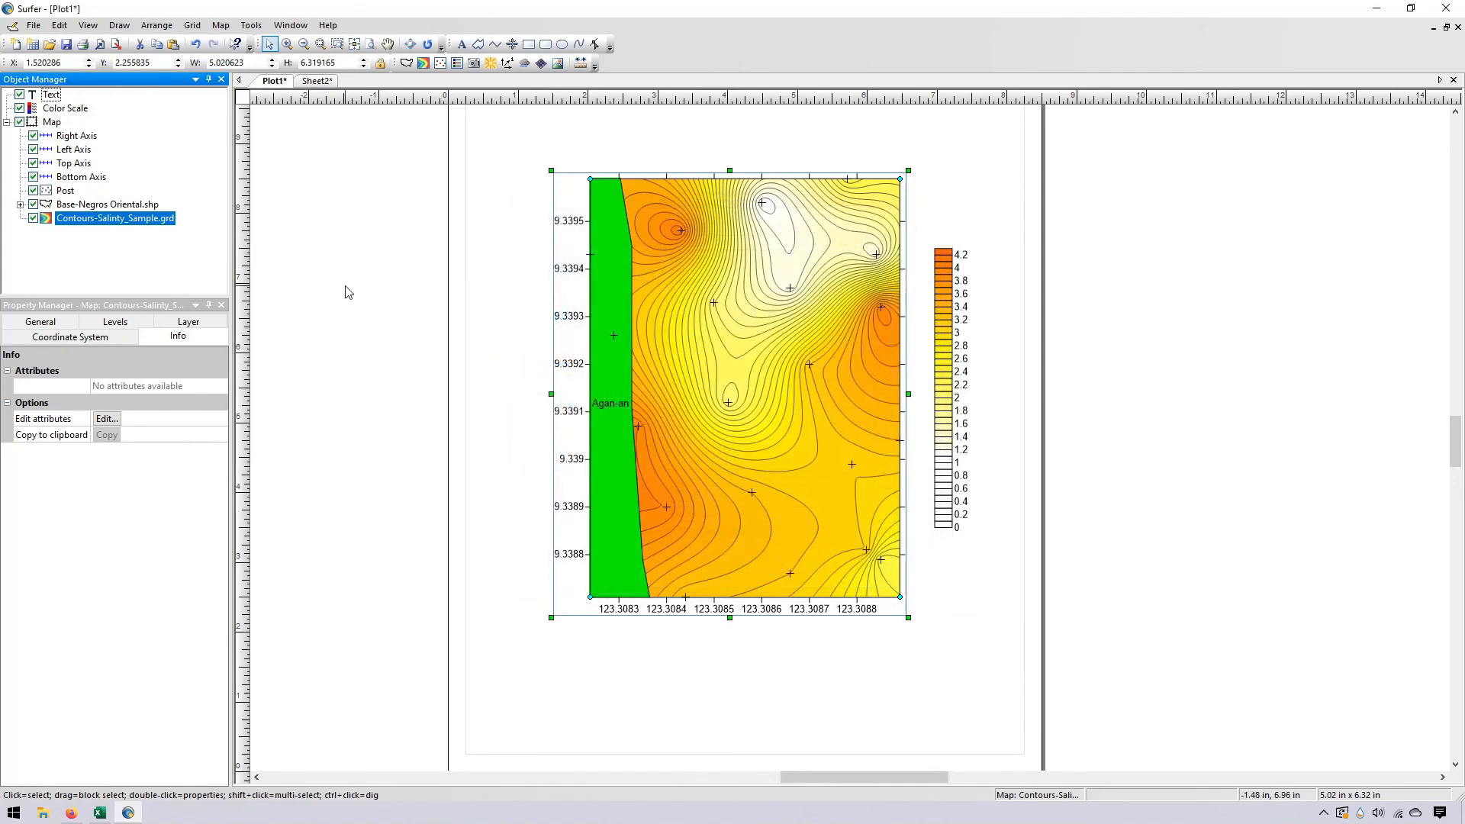
Toggle the contour layer's visibility off and on twice to examine the posted sampling points
left_click(33, 219)
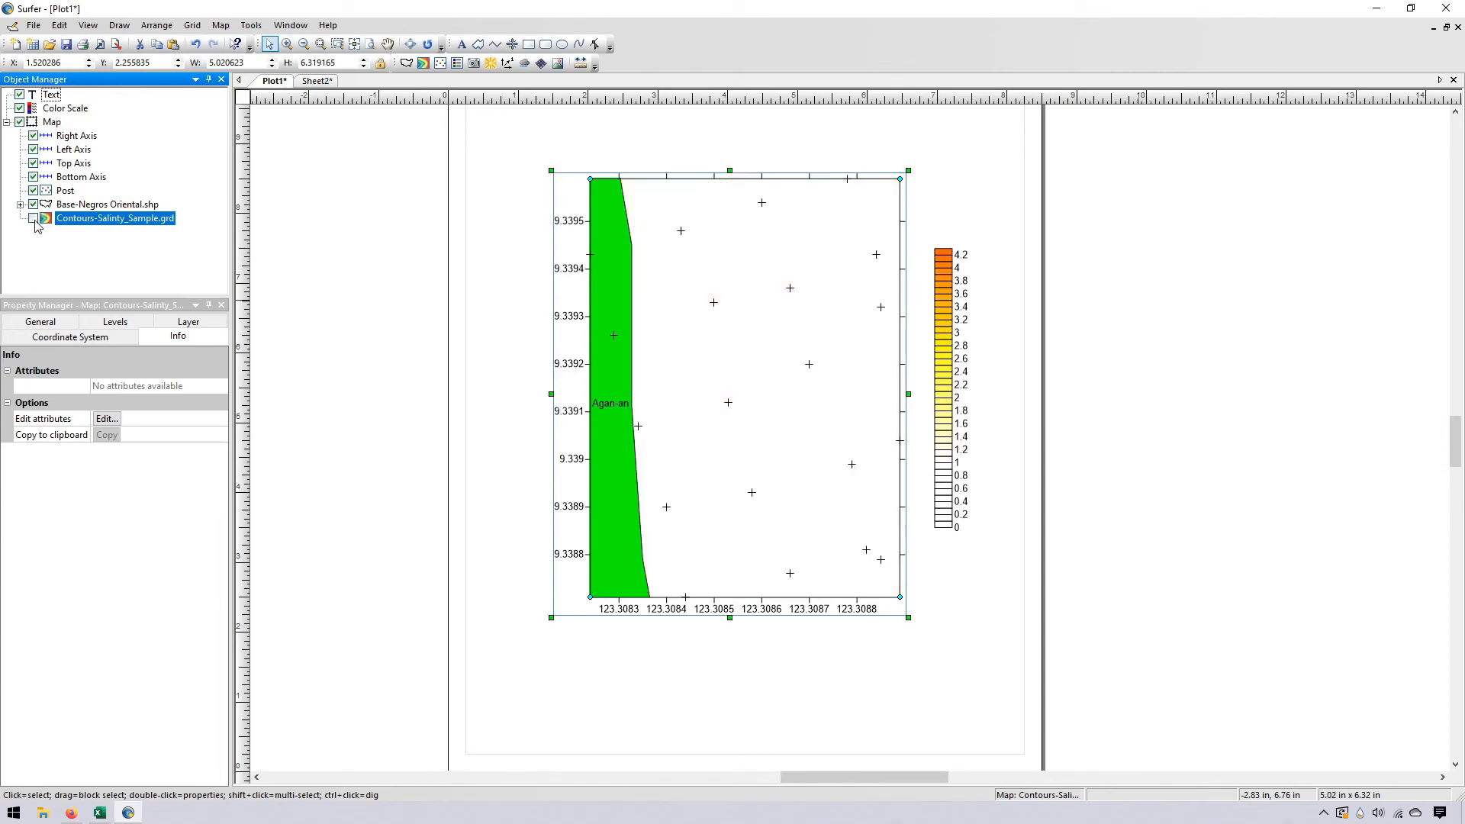
left_click(33, 219)
left_click(33, 219)
left_click(33, 219)
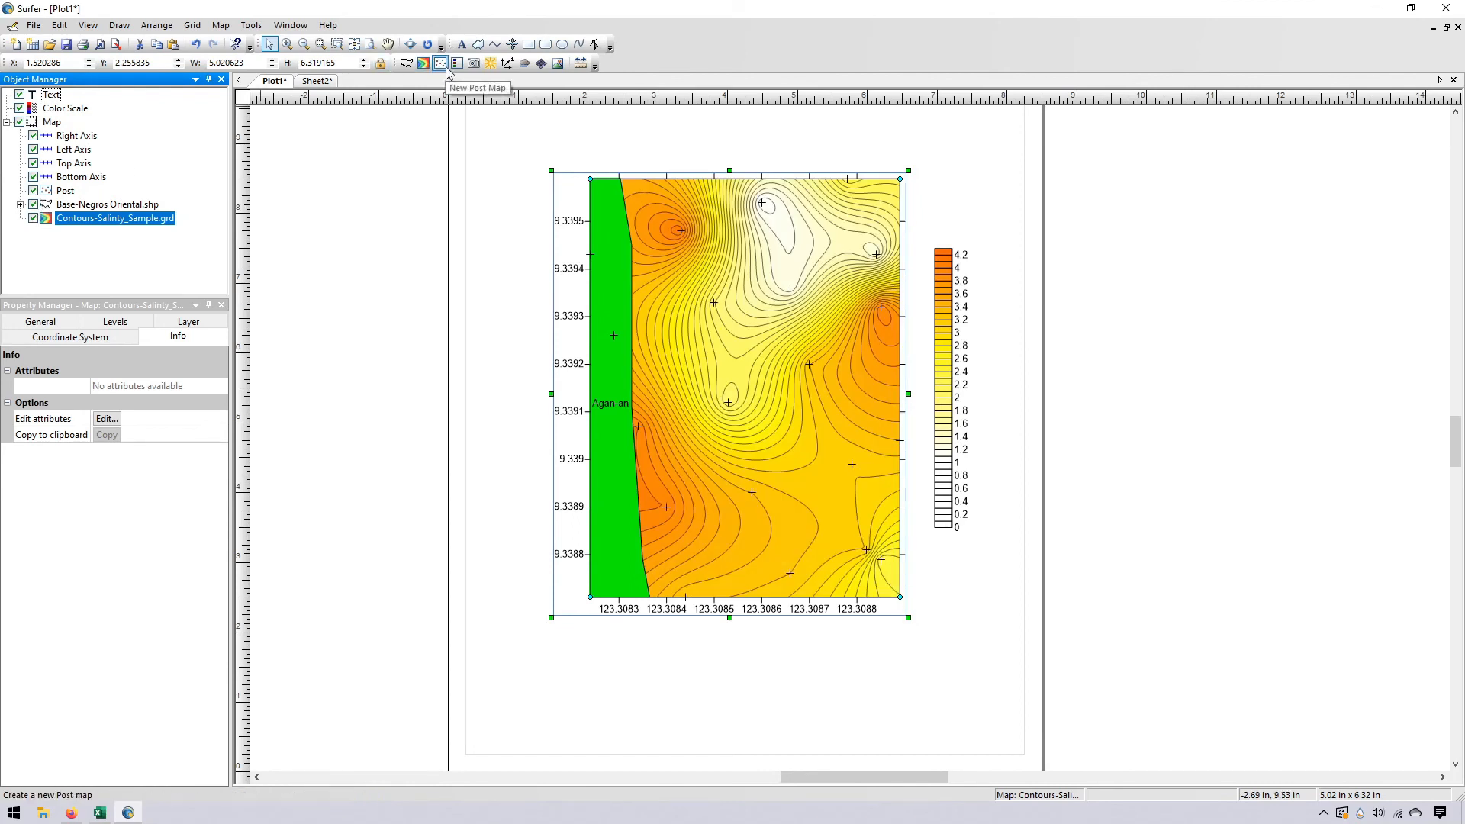
right_click(108, 219)
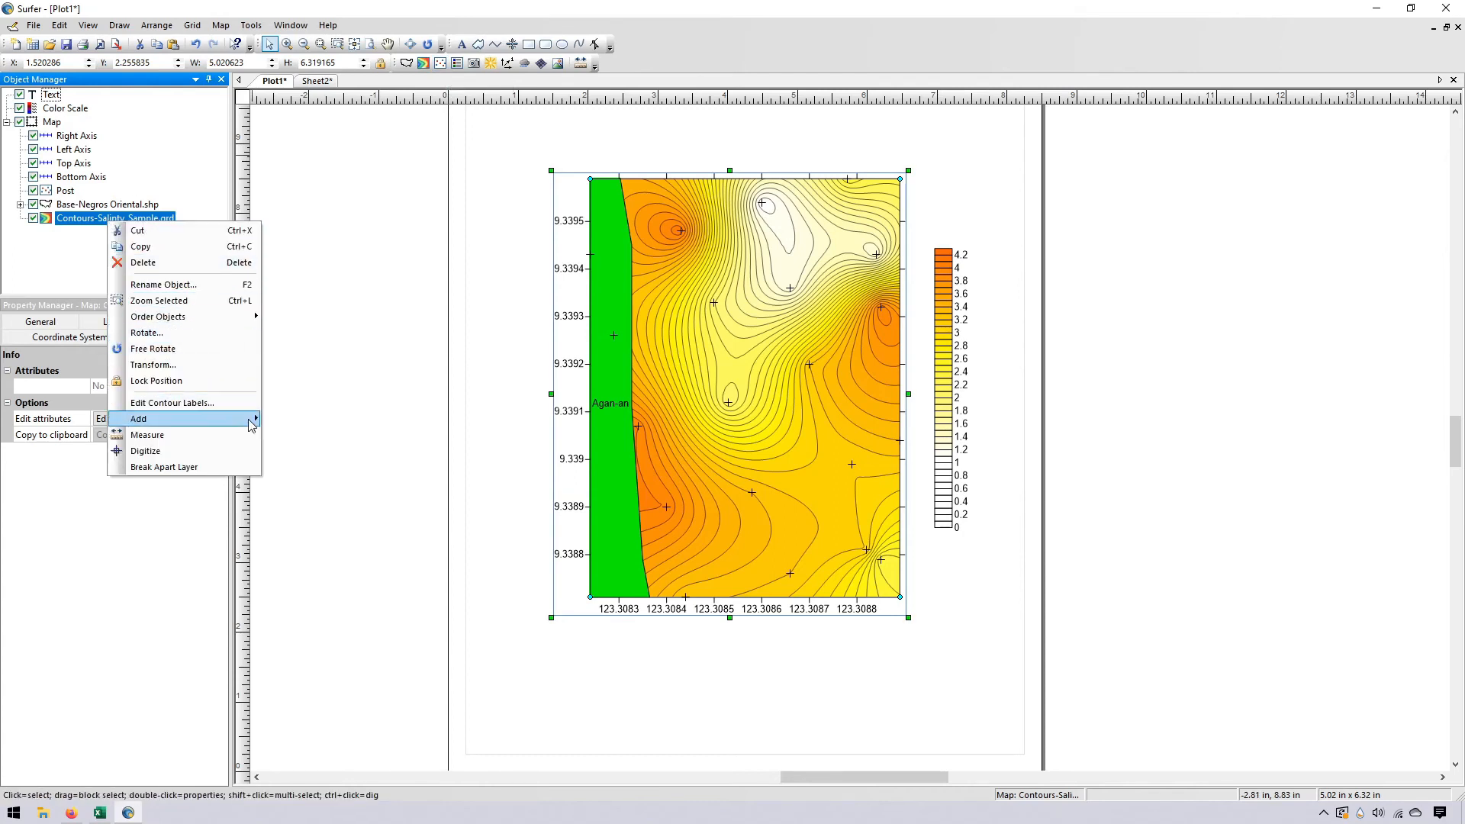
mouse_move(191, 419)
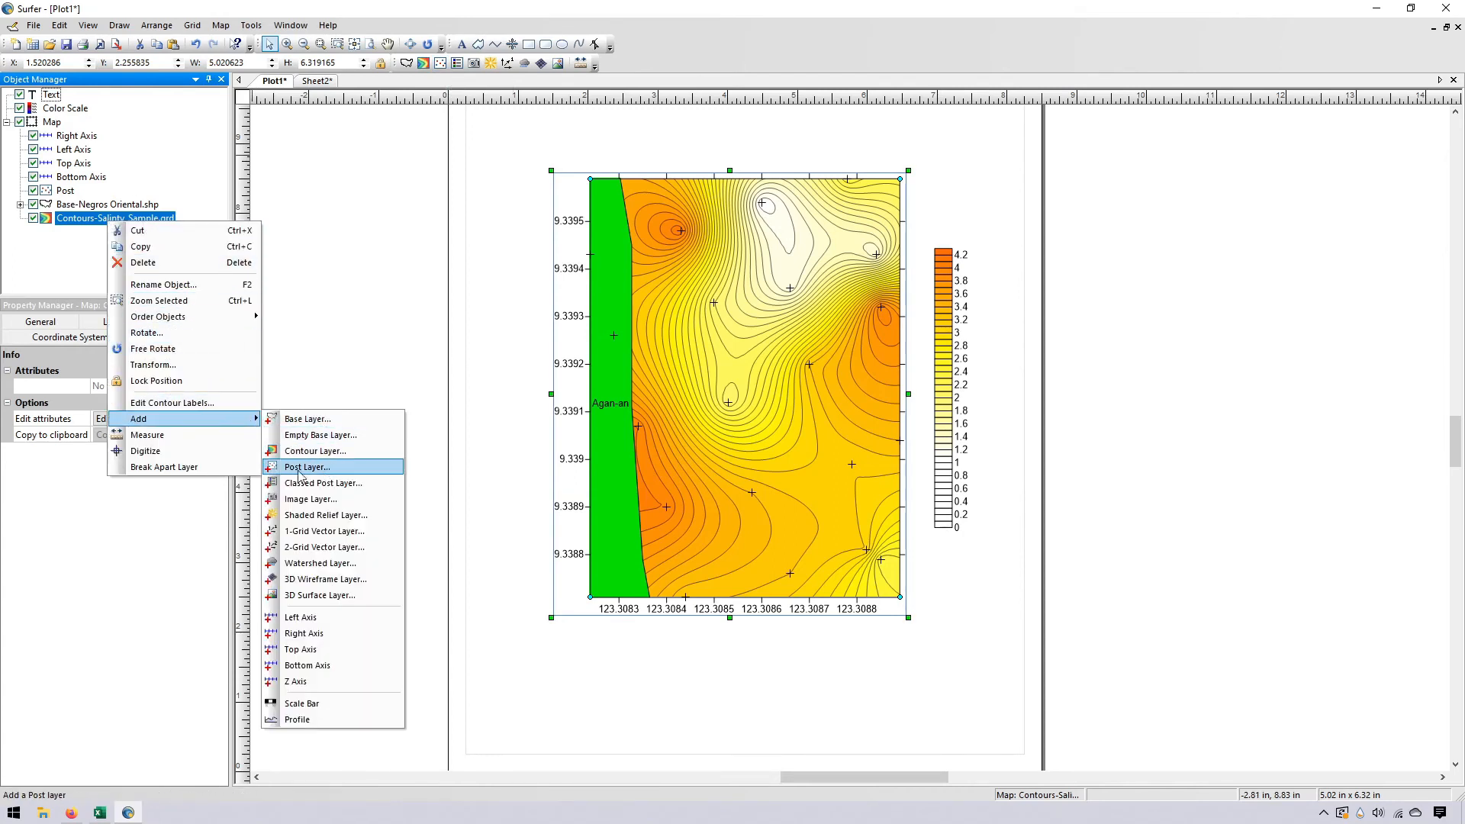
left_click(47, 233)
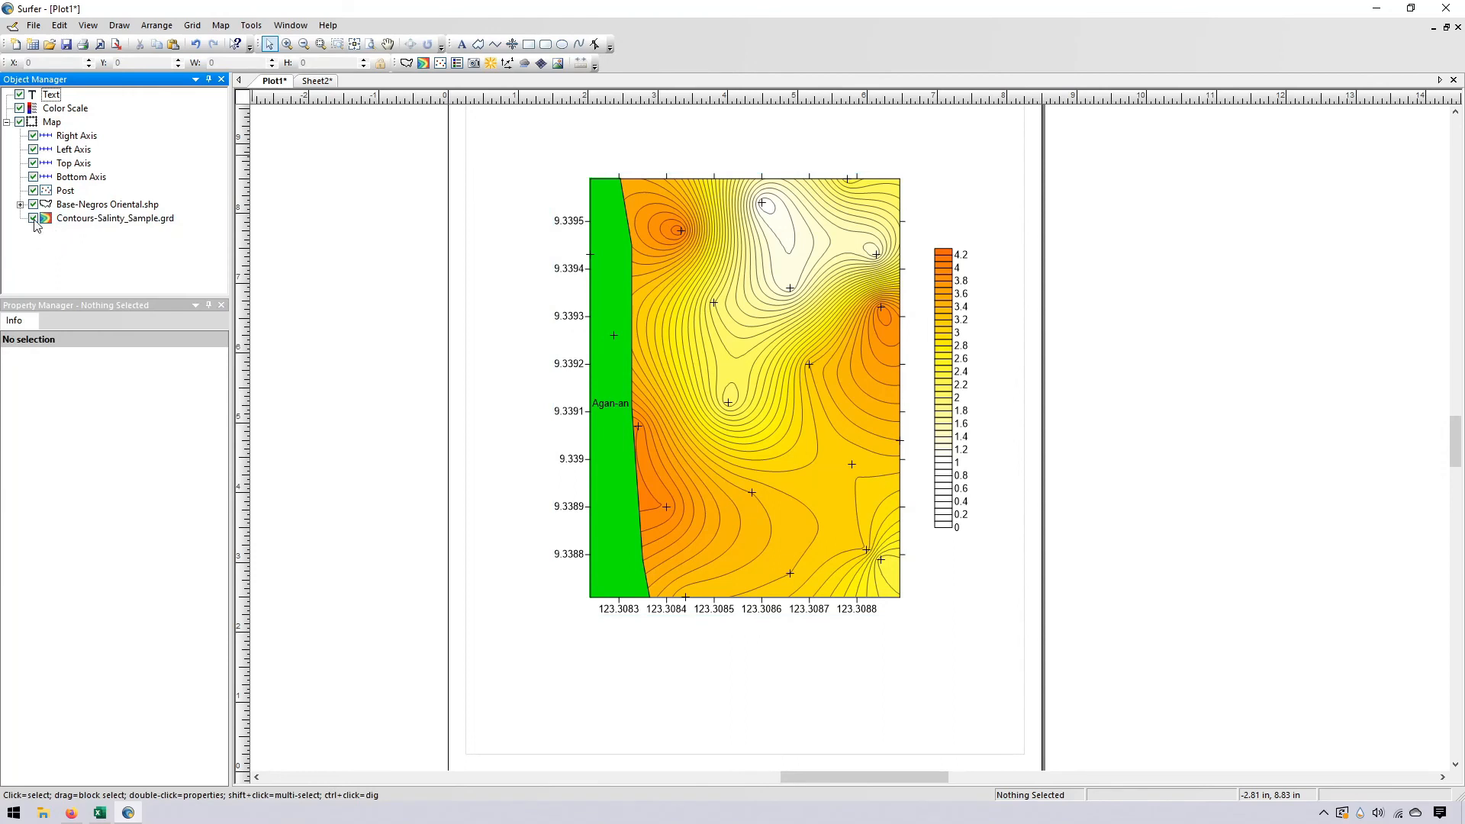
Hide and restore the contour layer, and hide and restore the Negros Oriental base layer twice, to compare the map's layers
left_click(33, 219)
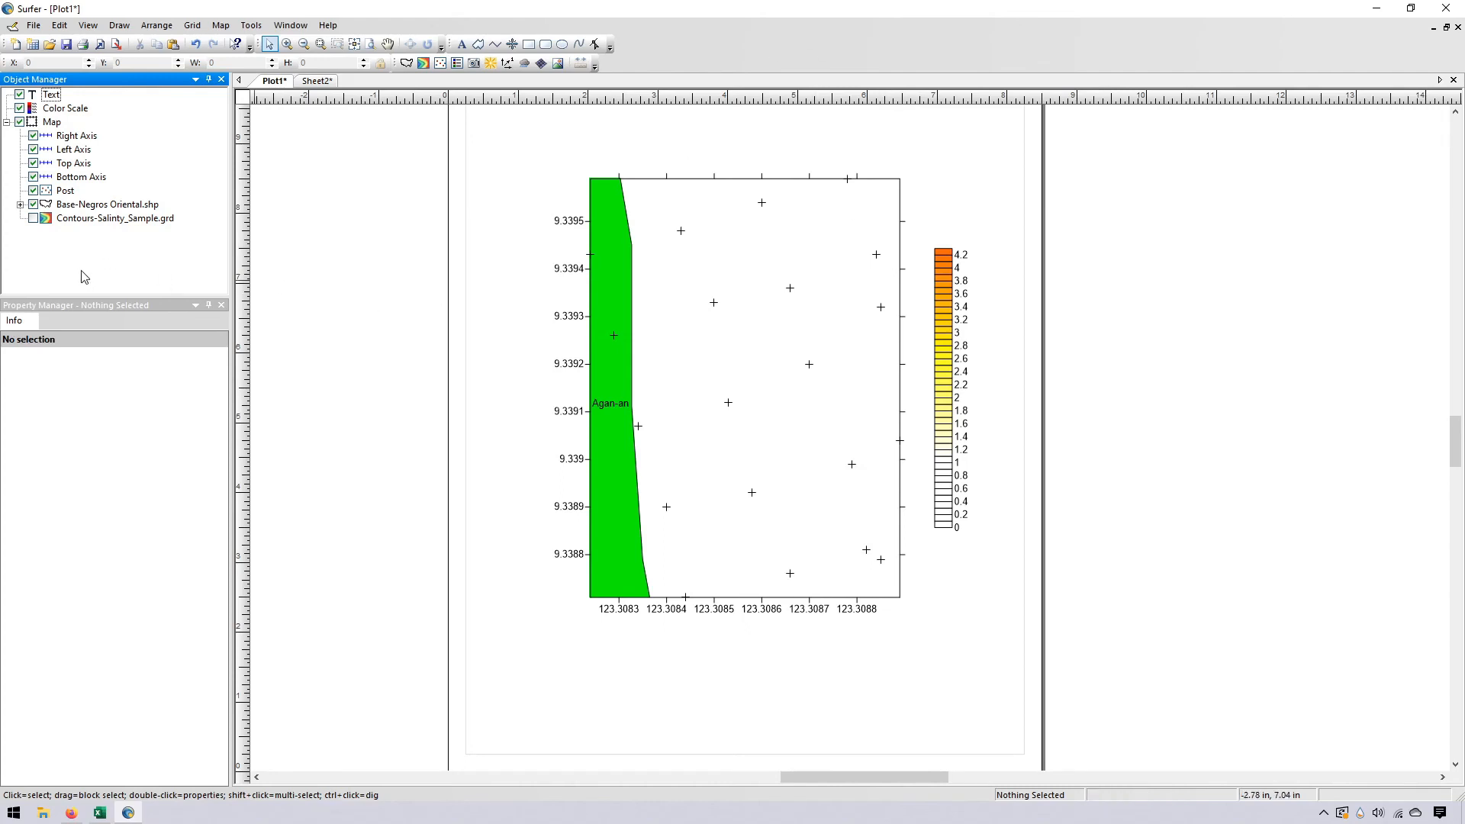
left_click(33, 218)
left_click(32, 204)
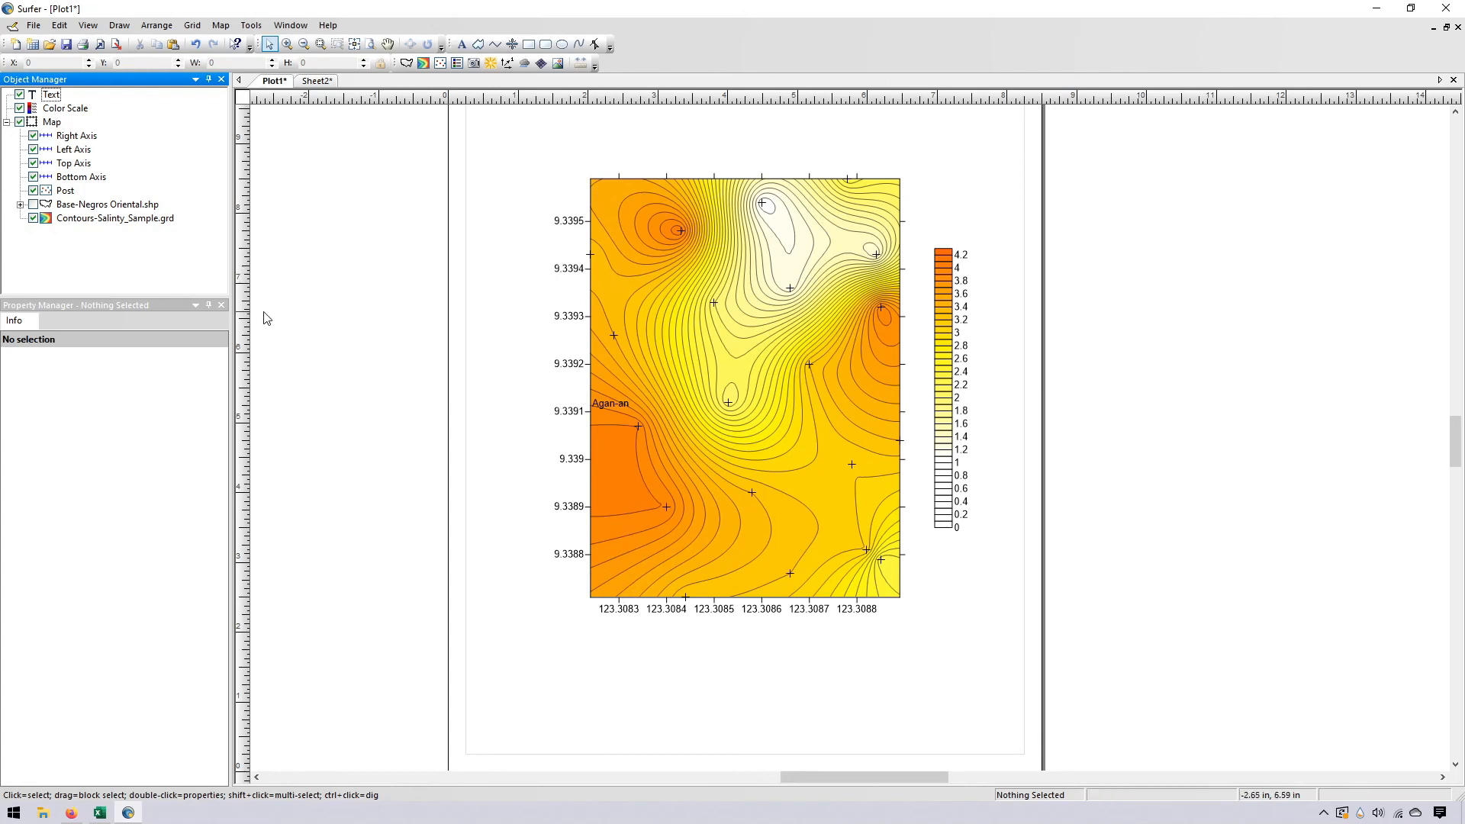
left_click(33, 205)
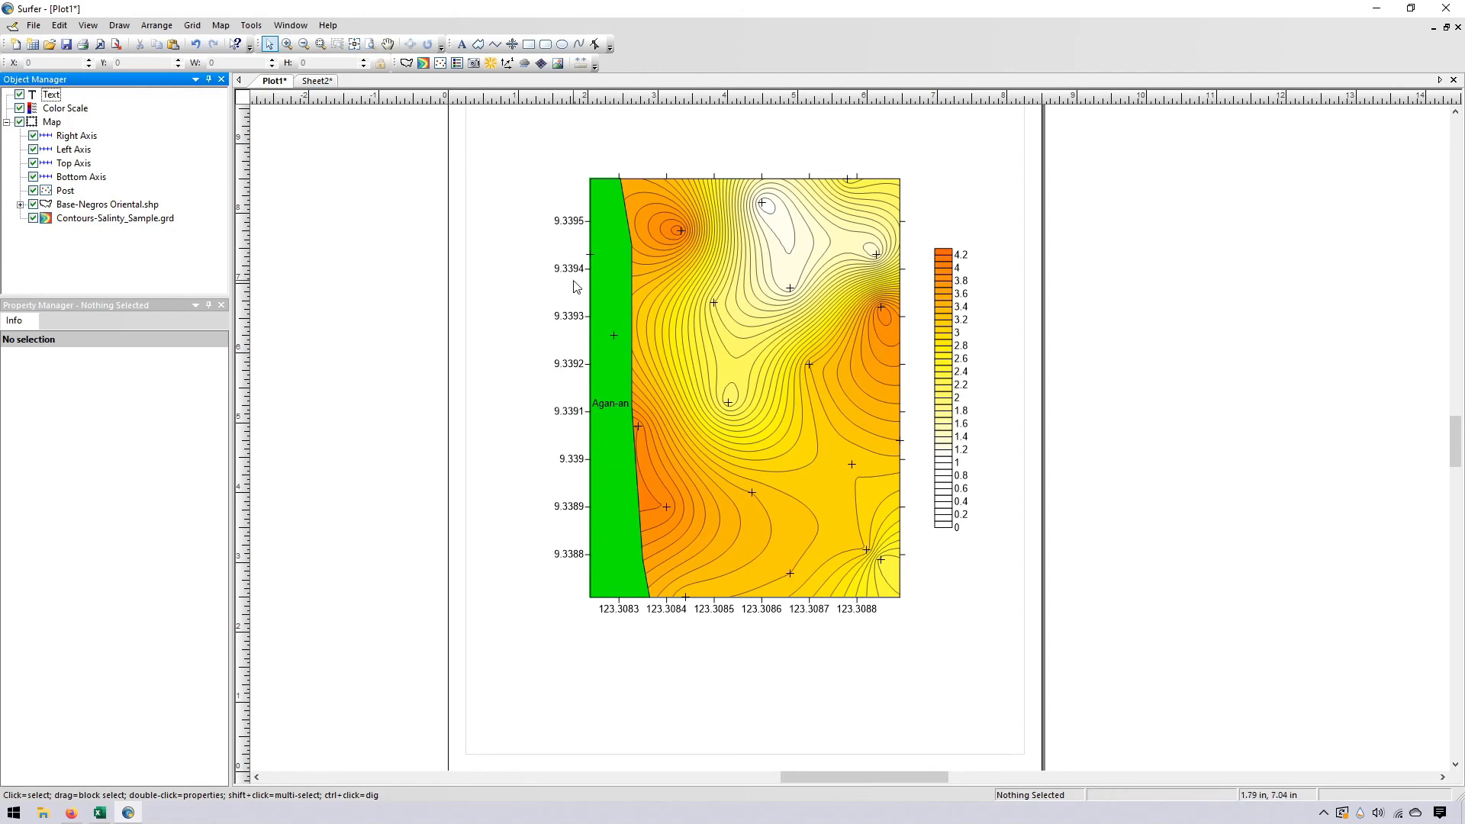
left_click(34, 205)
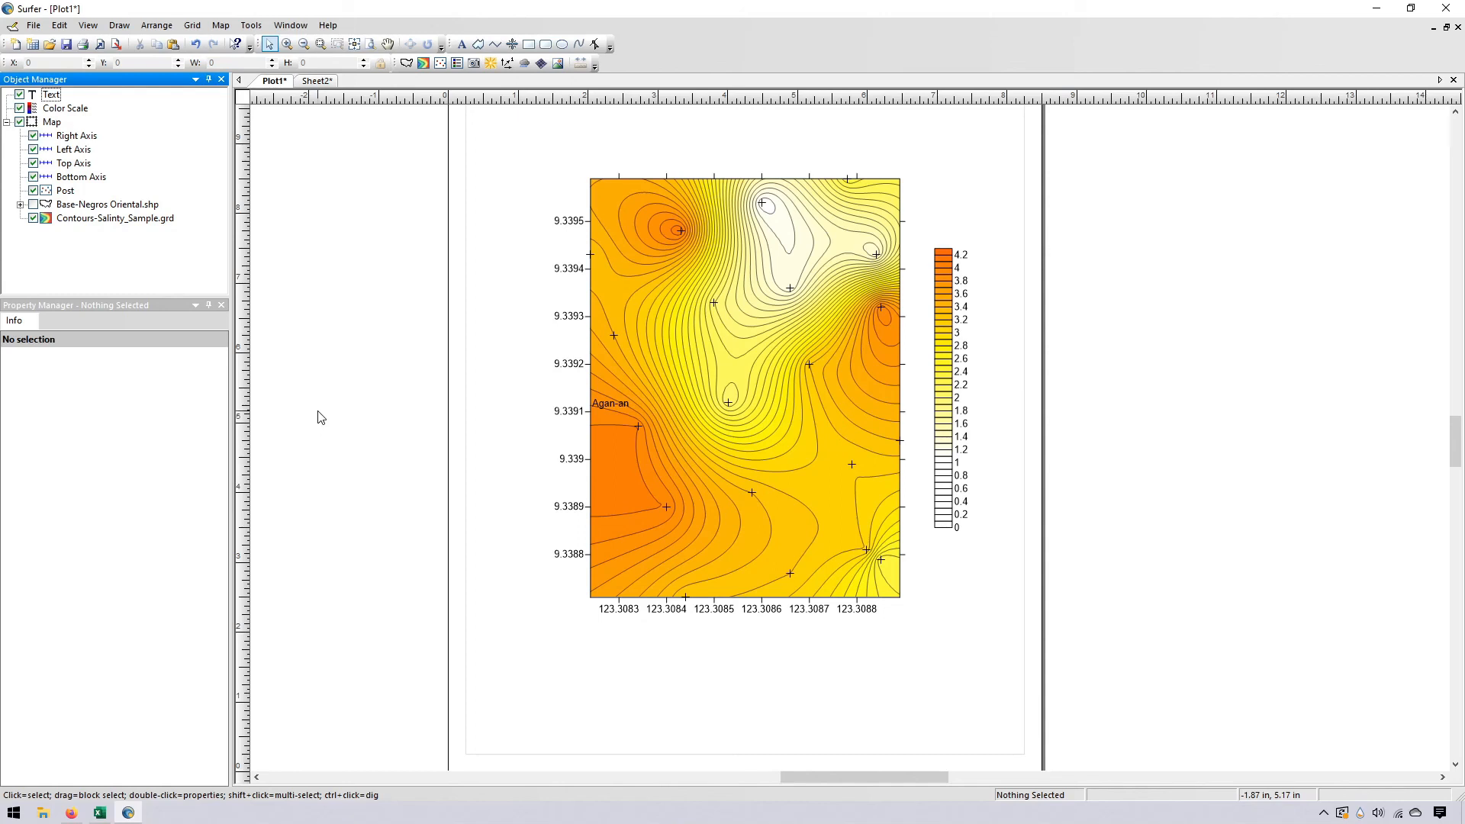
left_click(34, 204)
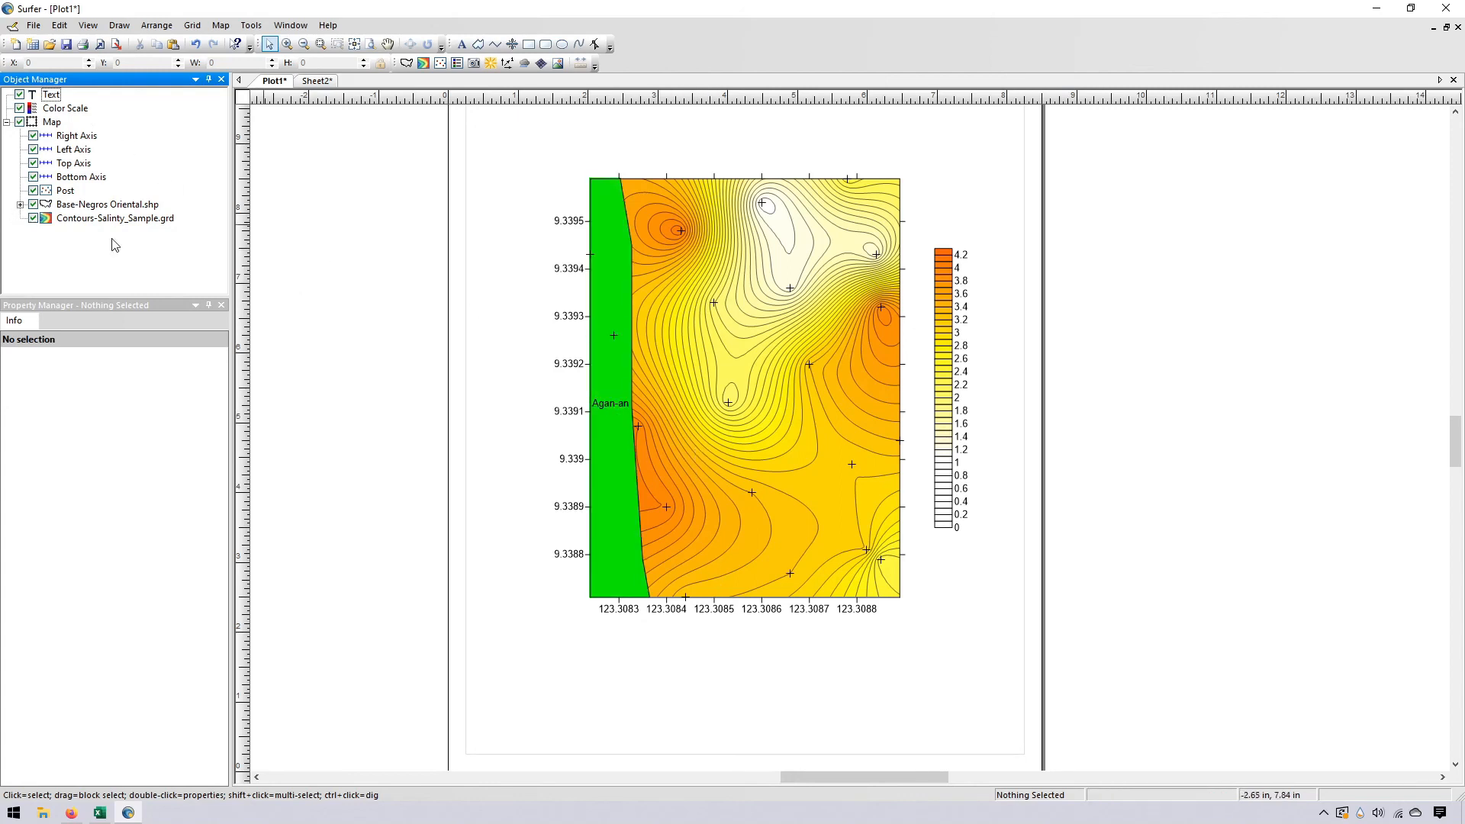
Hide both the contour and base layers to examine the sampling points alone, and show both layers again
left_click(34, 218)
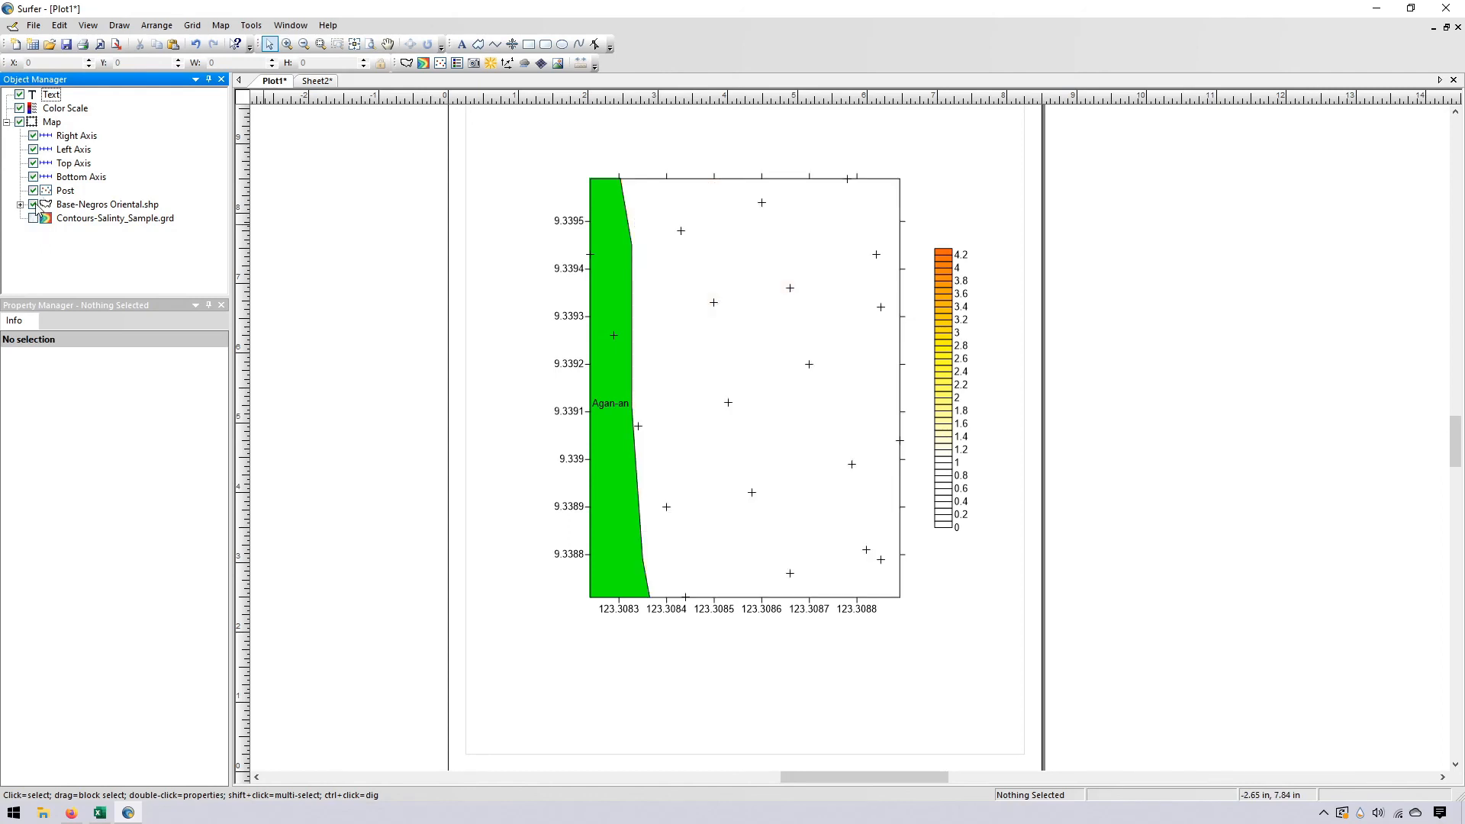
left_click(34, 204)
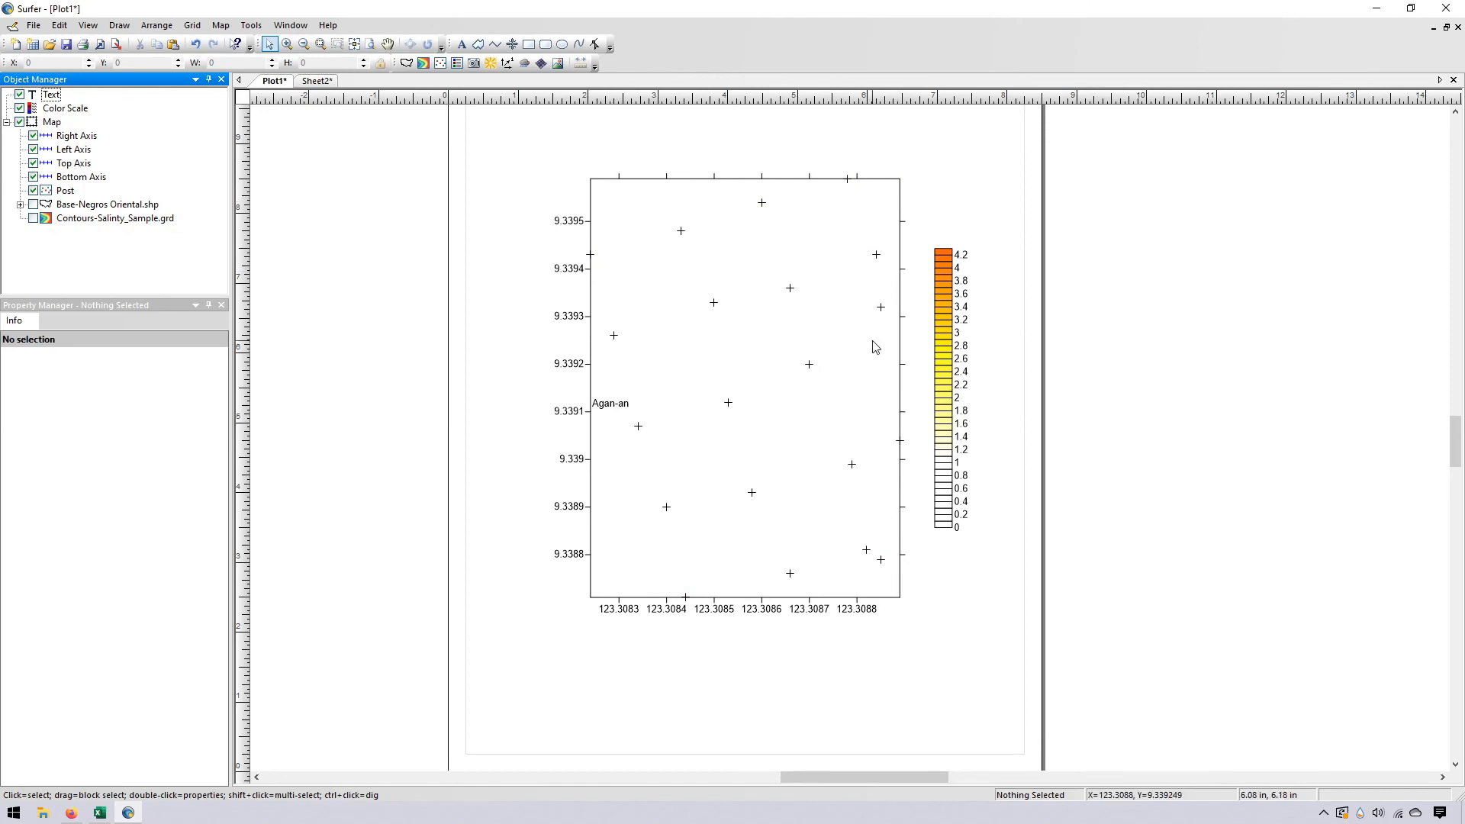
left_click(33, 218)
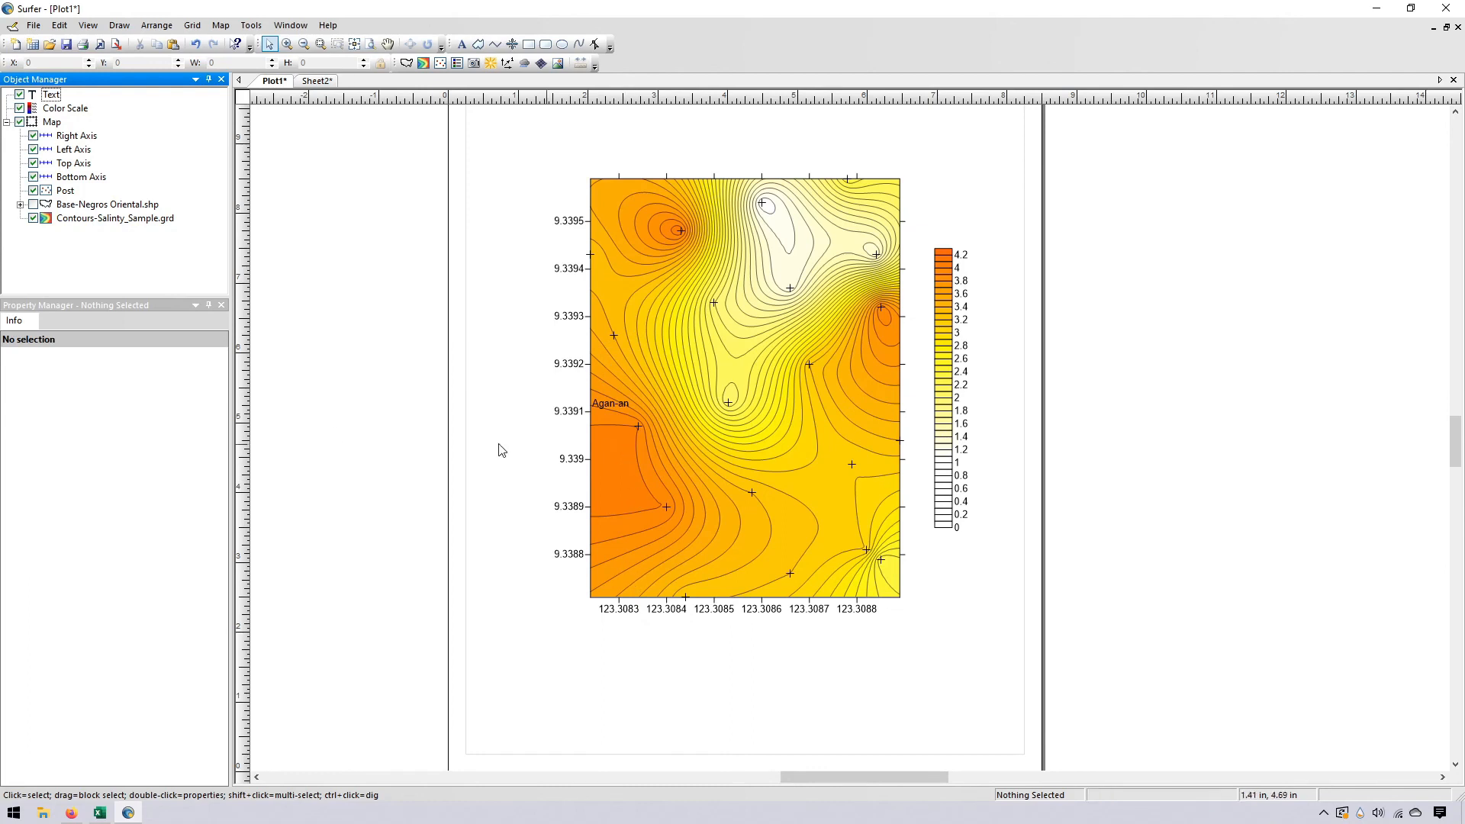
left_click(33, 206)
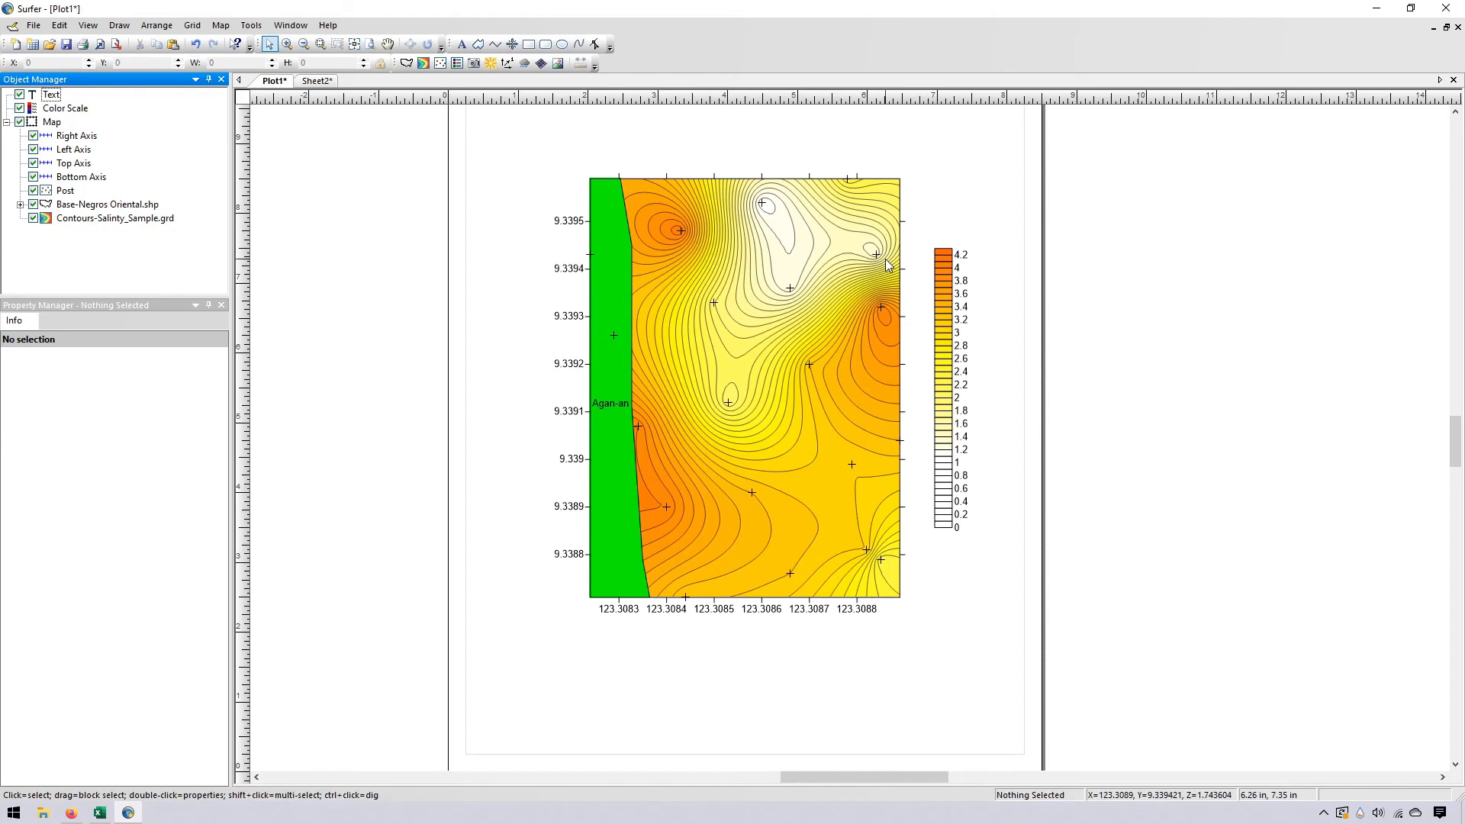
scroll(782, 260, "up", 1)
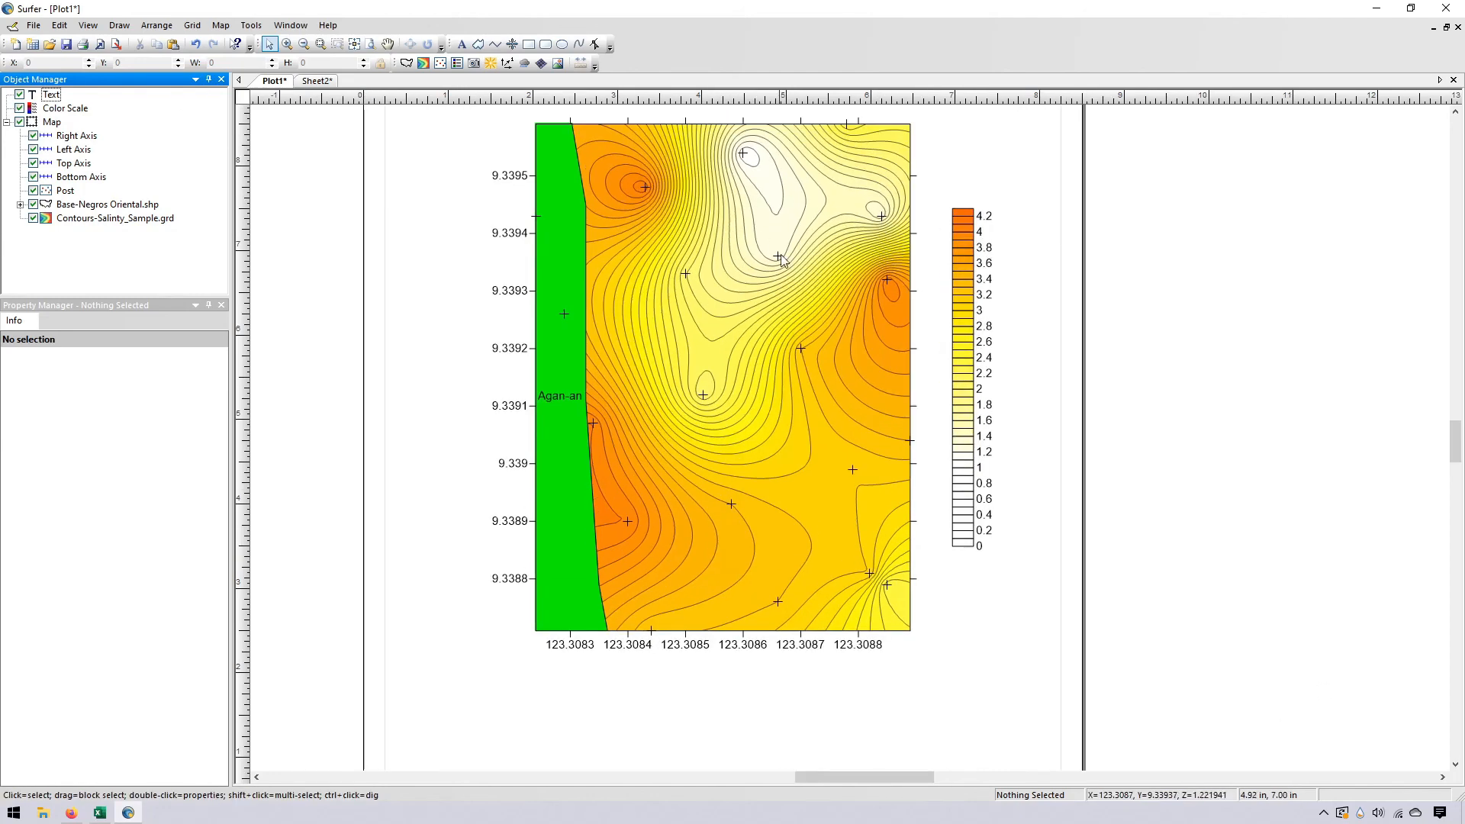
scroll(781, 256, "down", 1)
left_click_drag(1458, 437, 1457, 432)
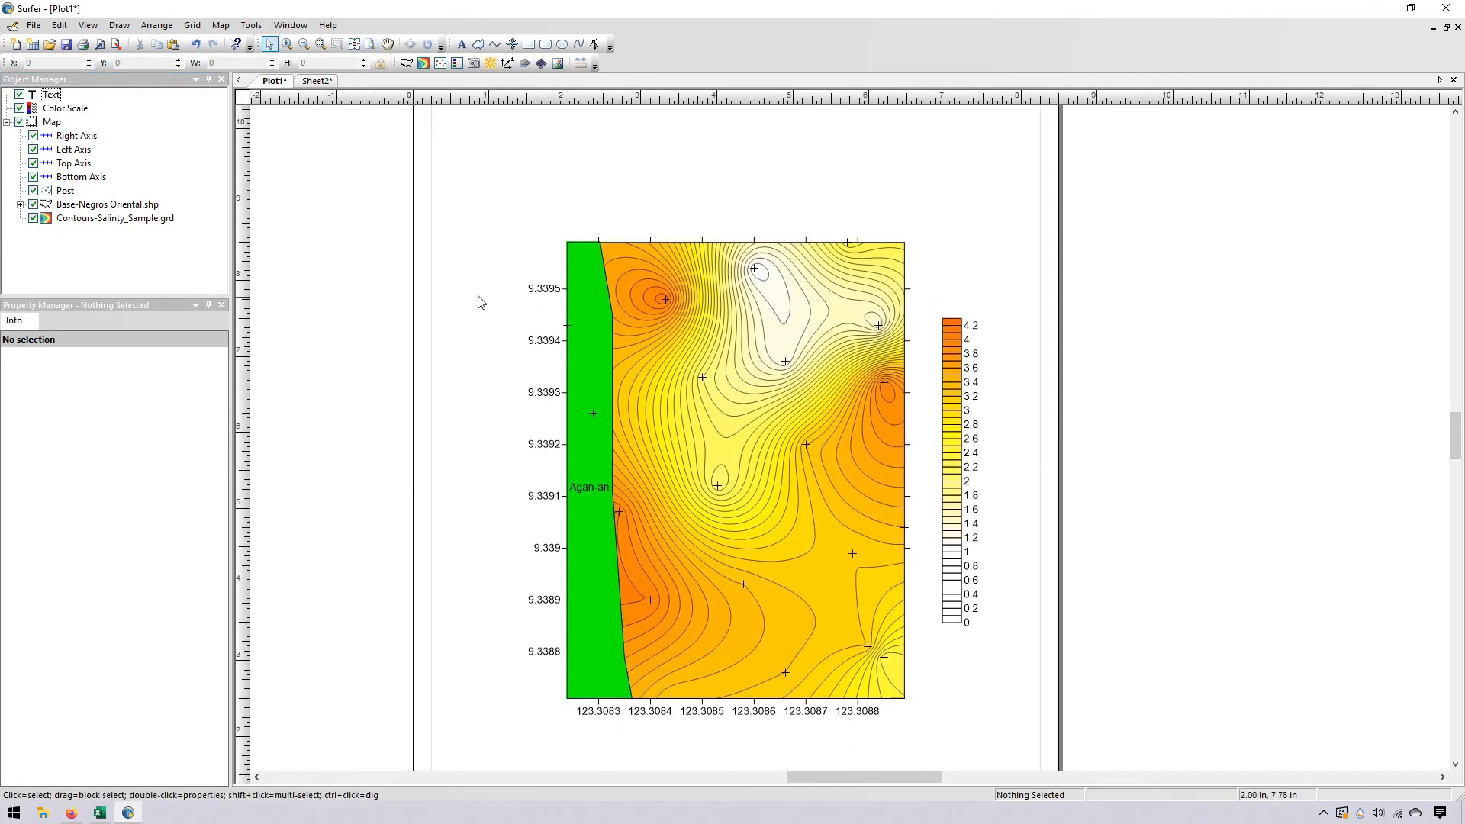
left_click(33, 25)
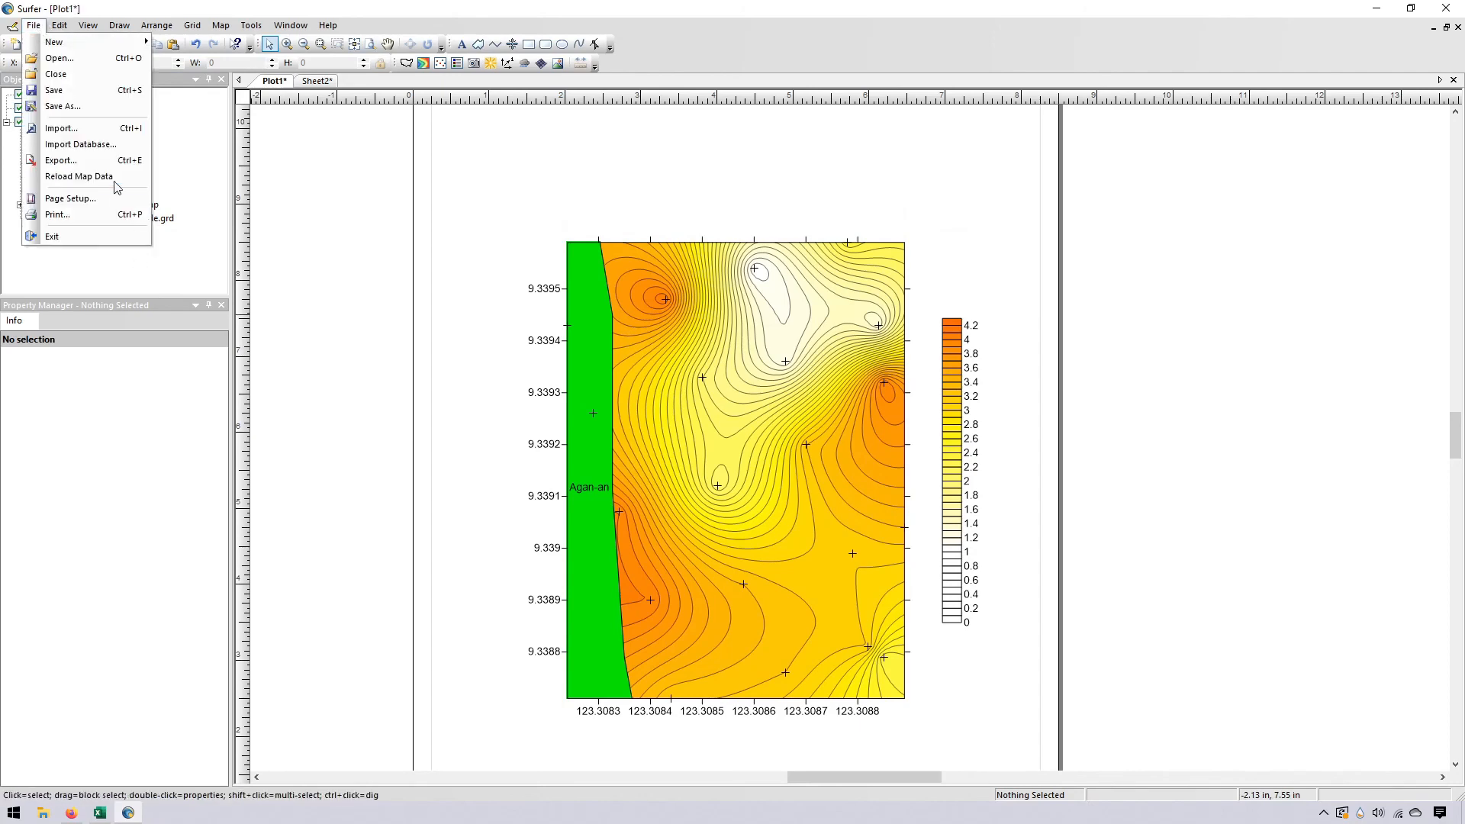
left_click(108, 106)
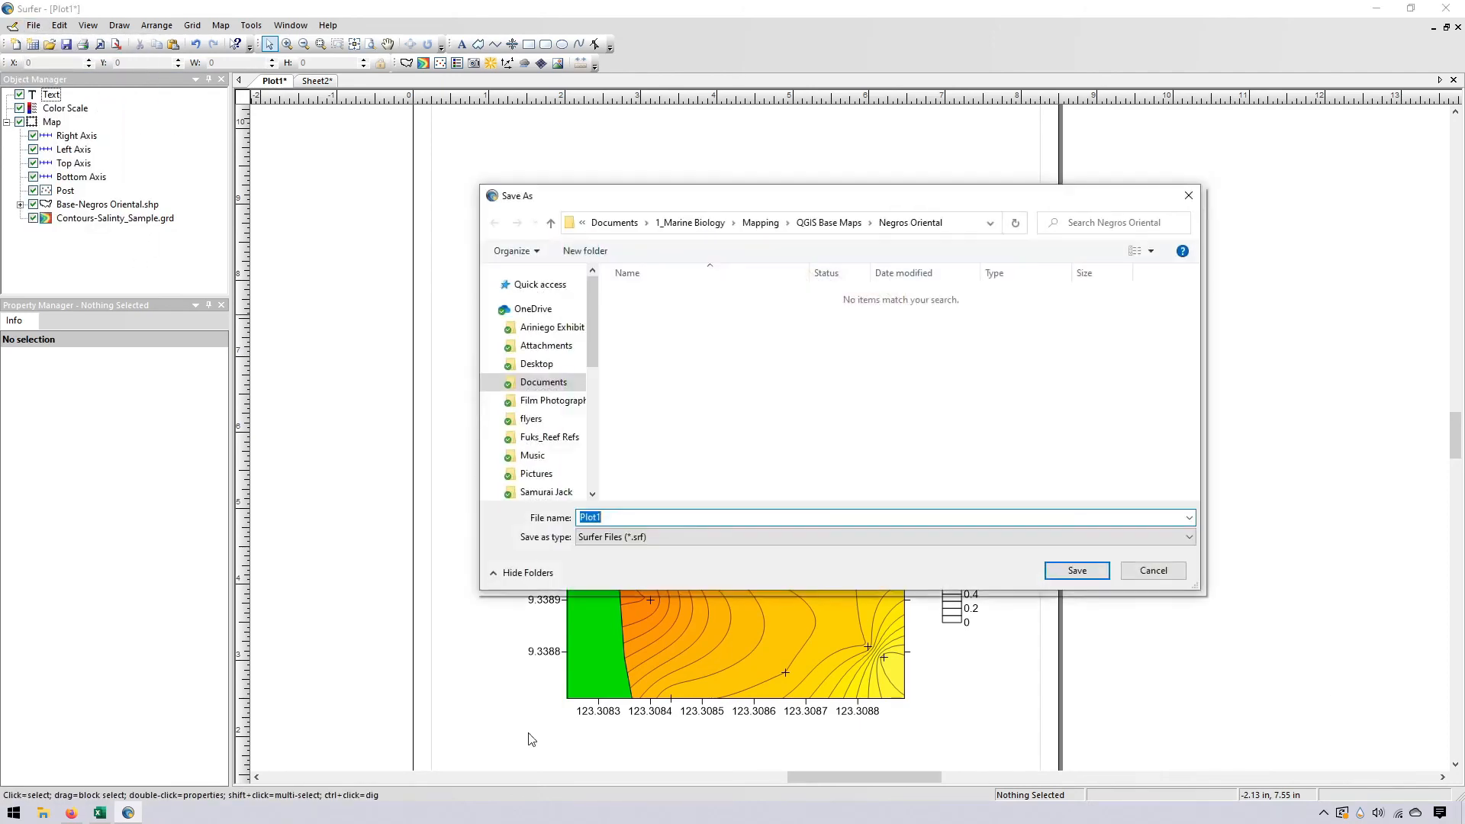
left_click(680, 537)
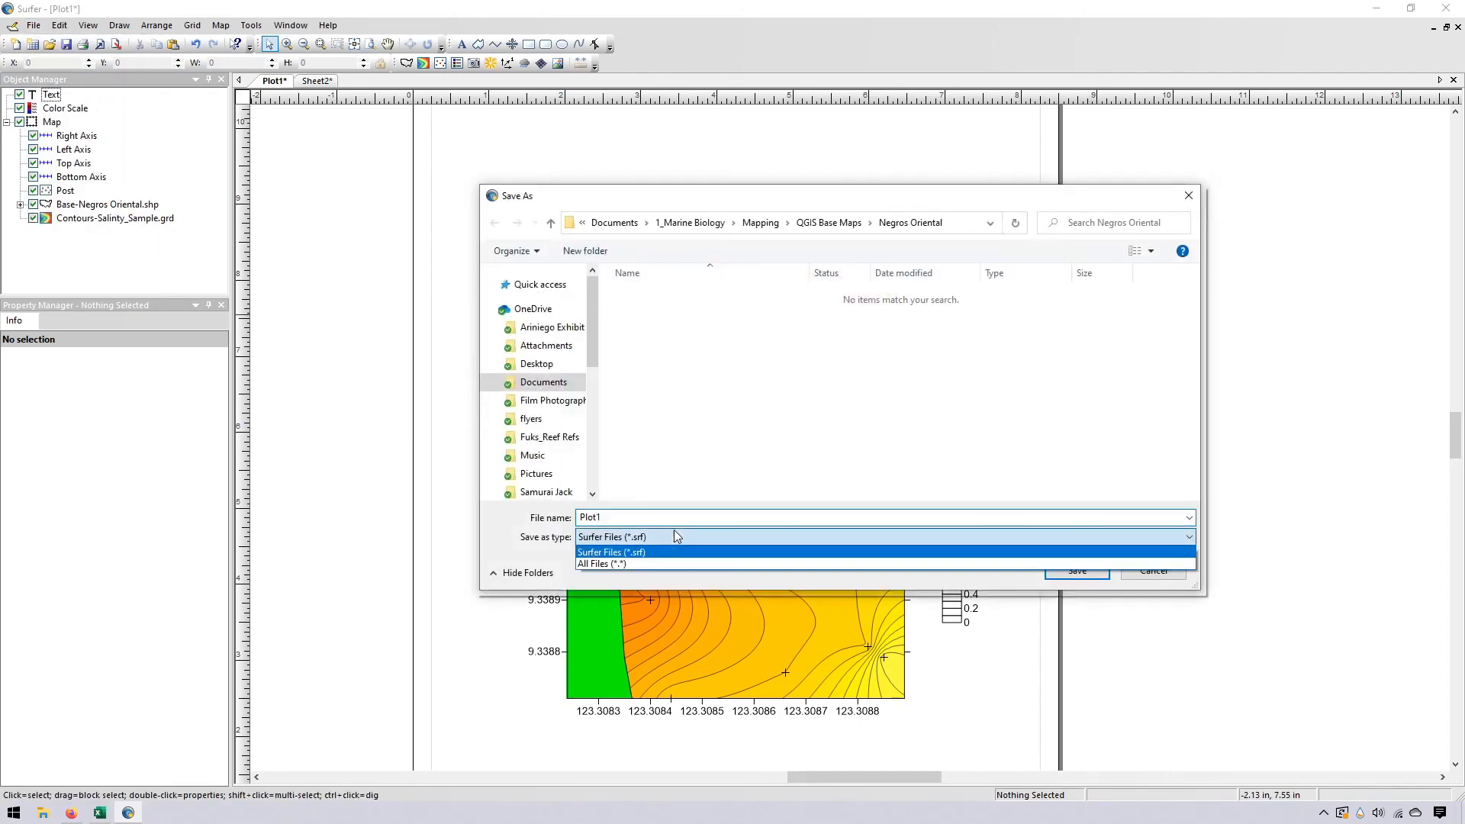
left_click(1185, 196)
left_click(1185, 196)
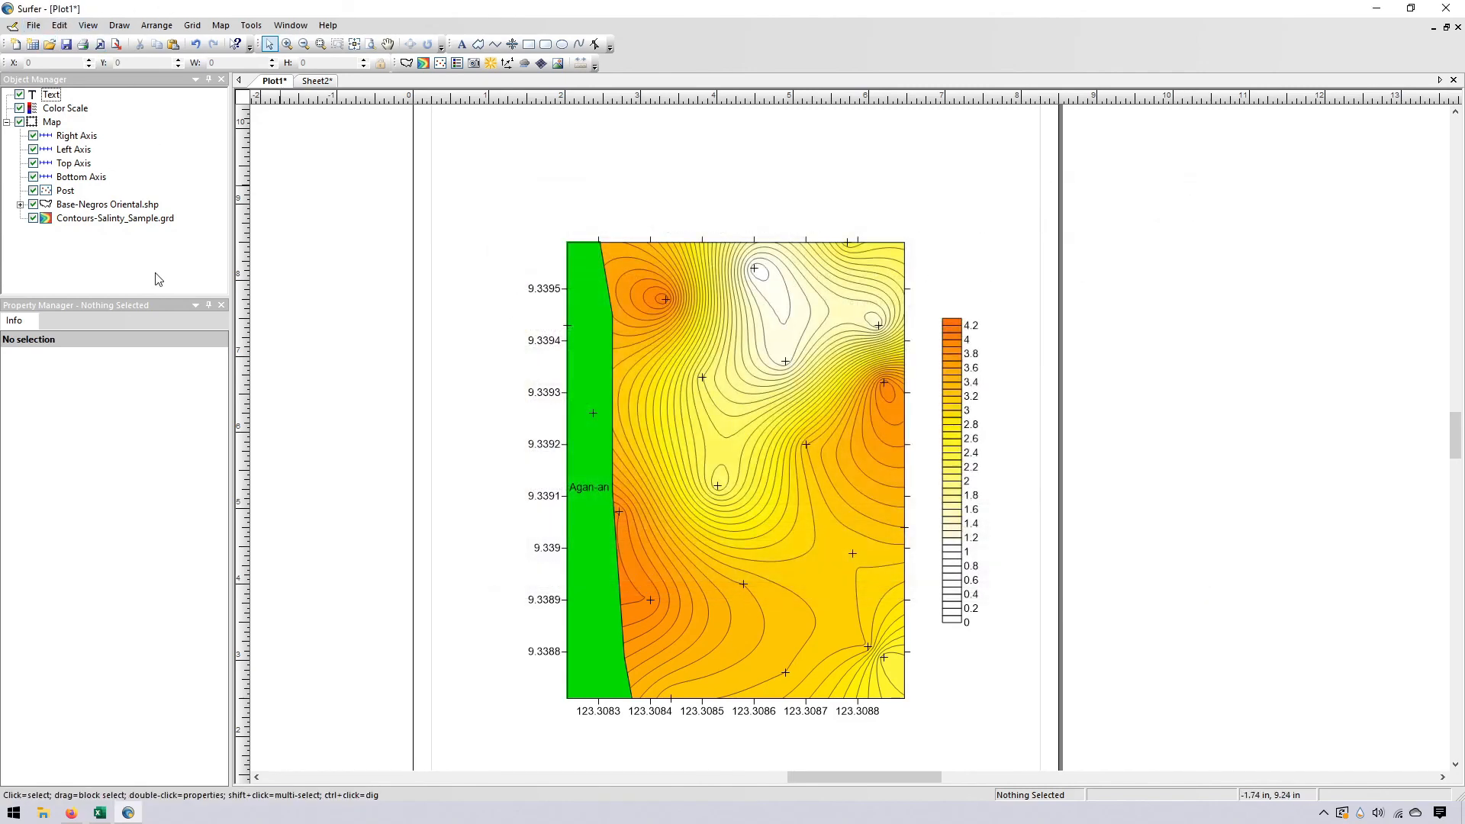
Export the plot as a JPG JPEG Compressed Bitmap named Salinity in the Negros Oriental folder
left_click(34, 25)
left_click(70, 165)
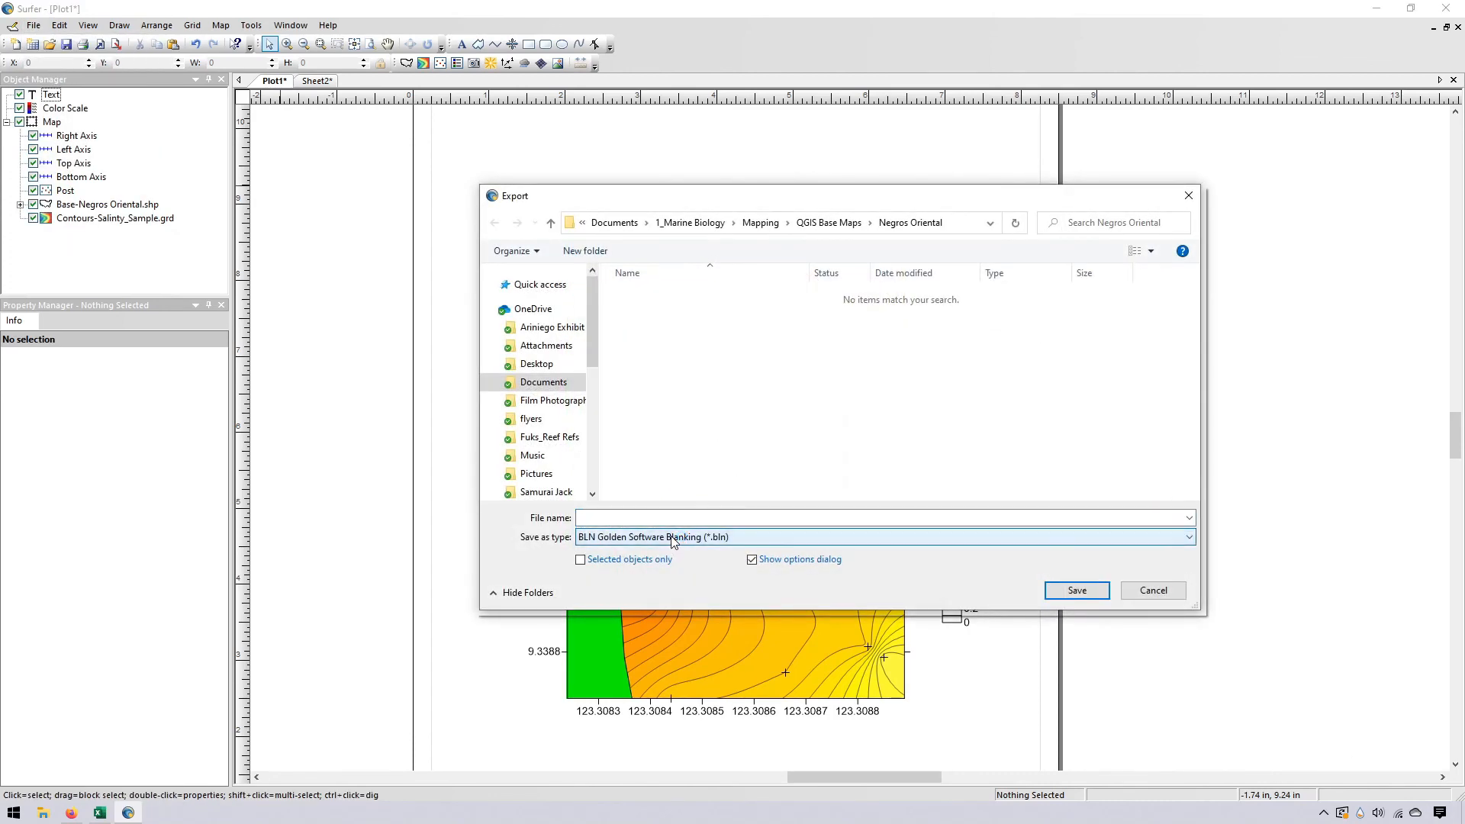
left_click(673, 538)
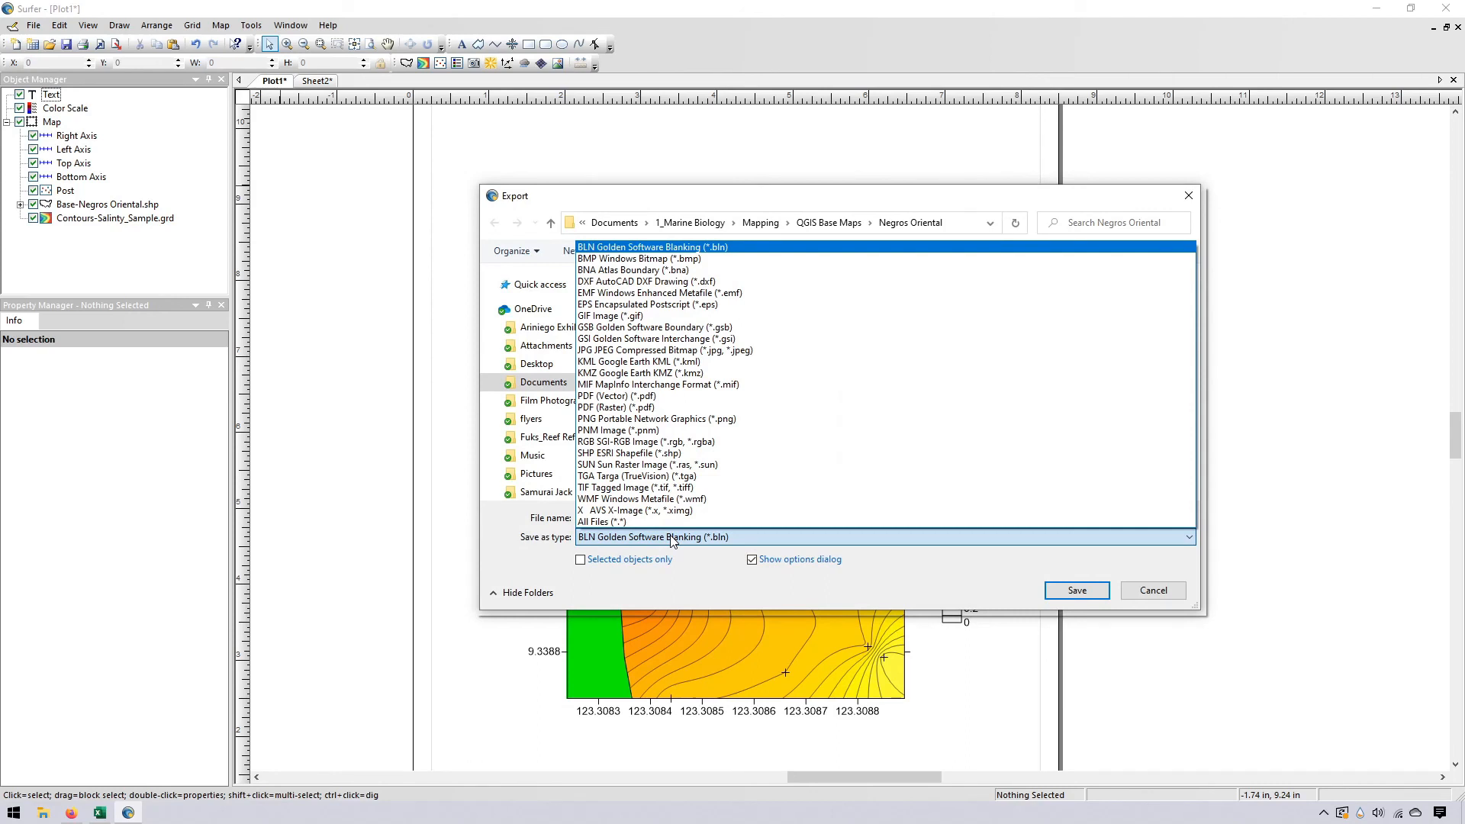
left_click(658, 352)
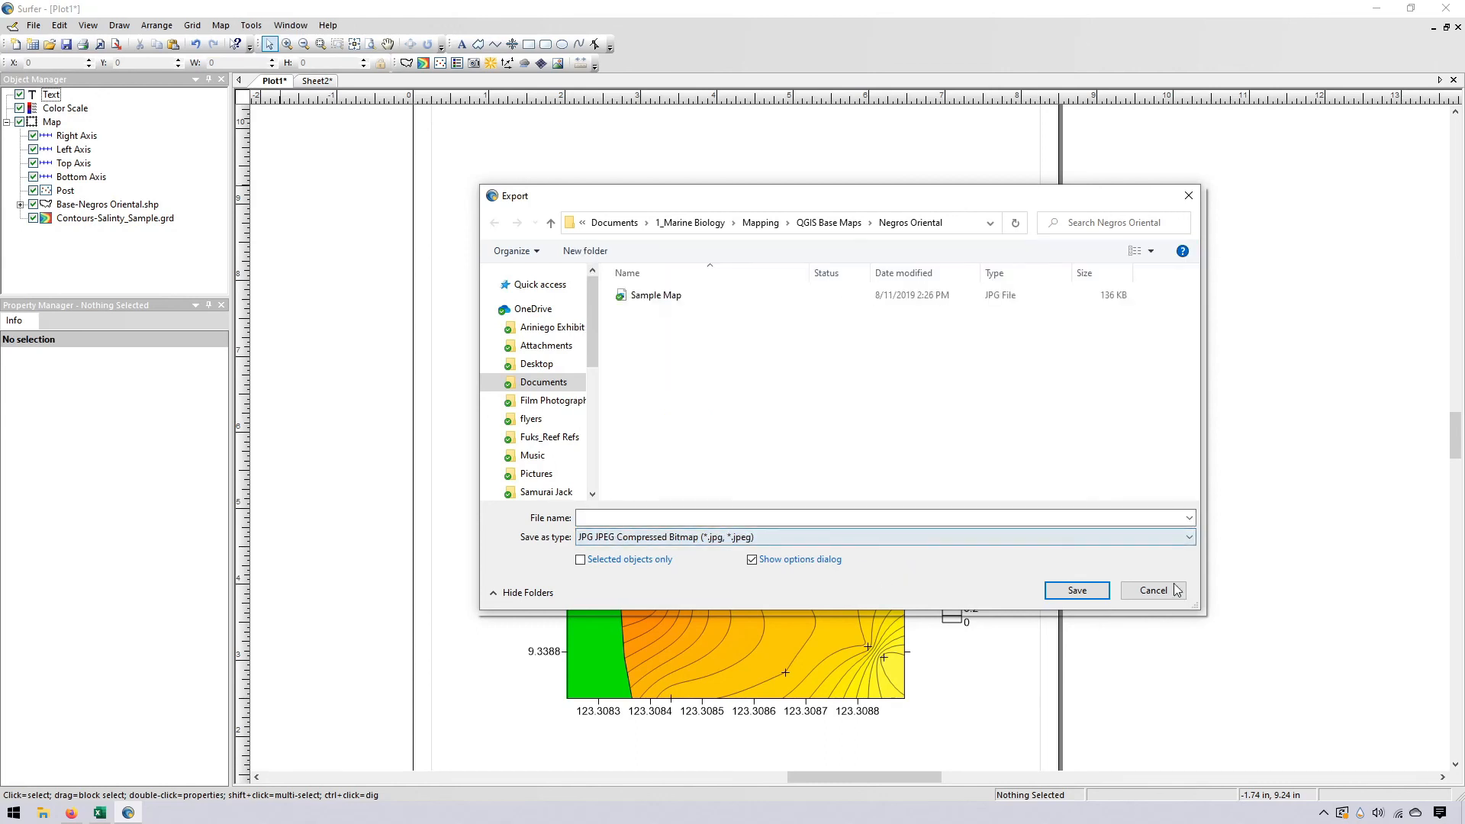
left_click(1028, 518)
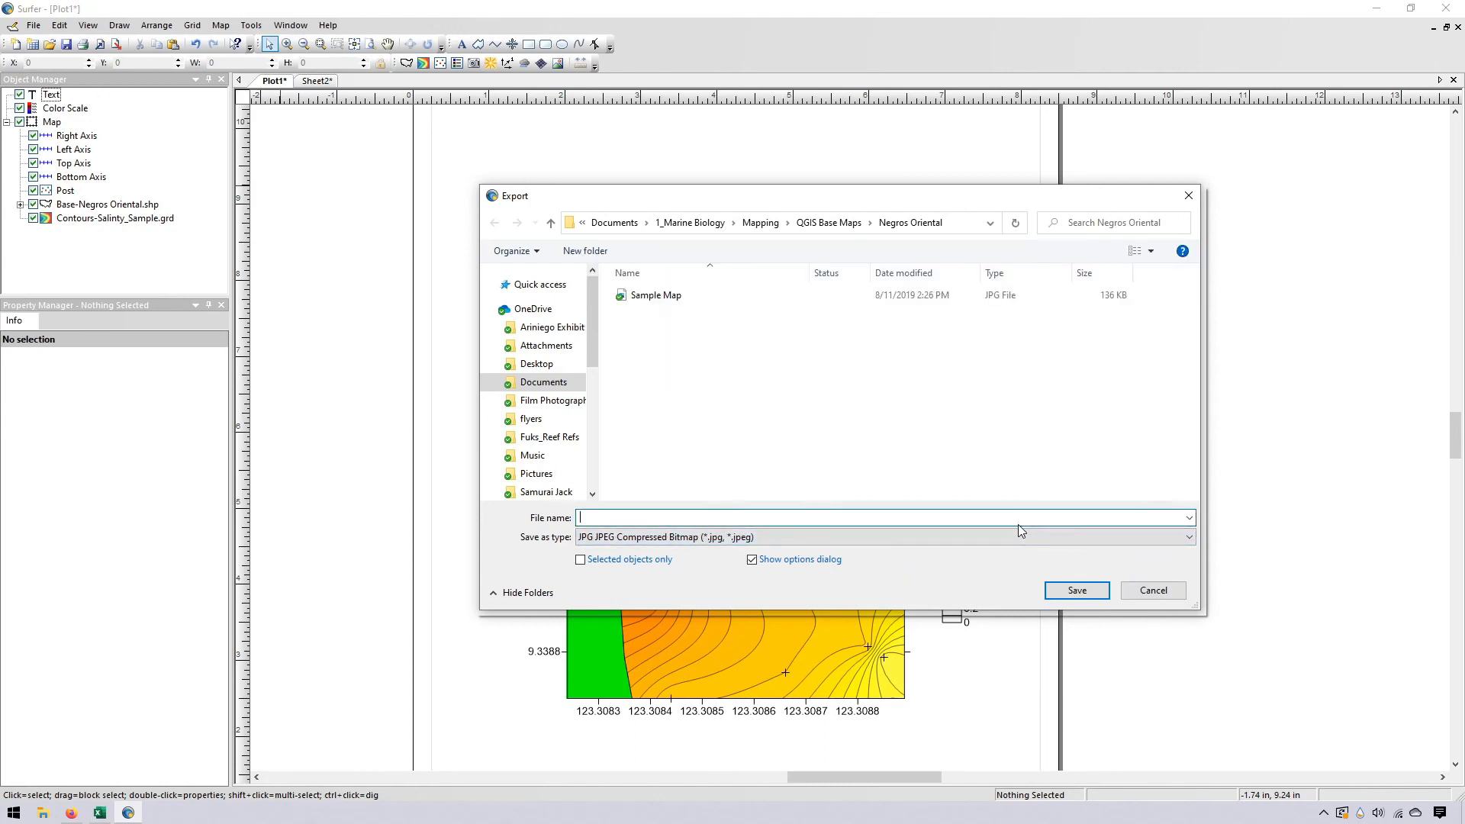
type("Salinity")
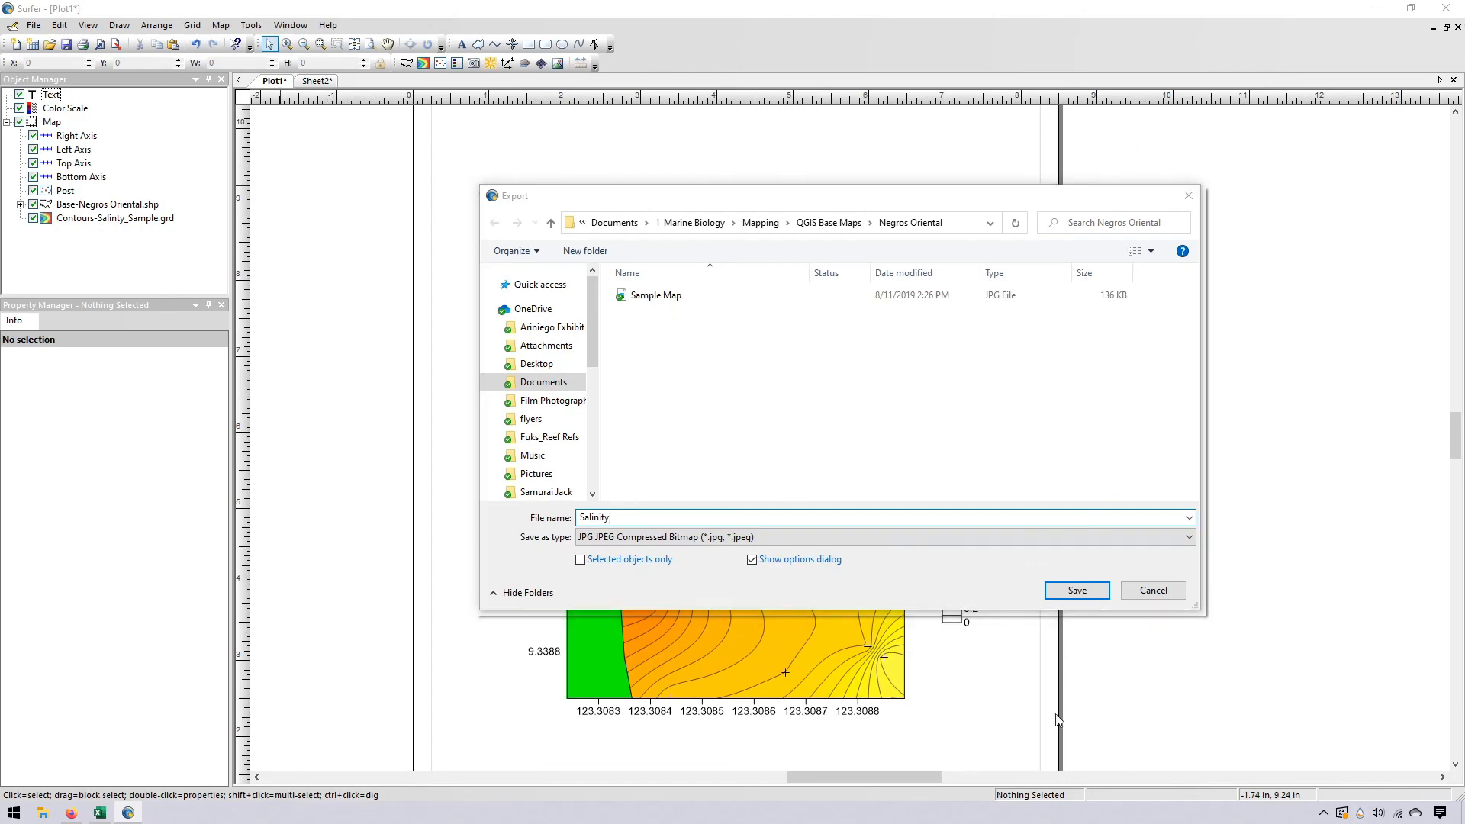
left_click(1078, 592)
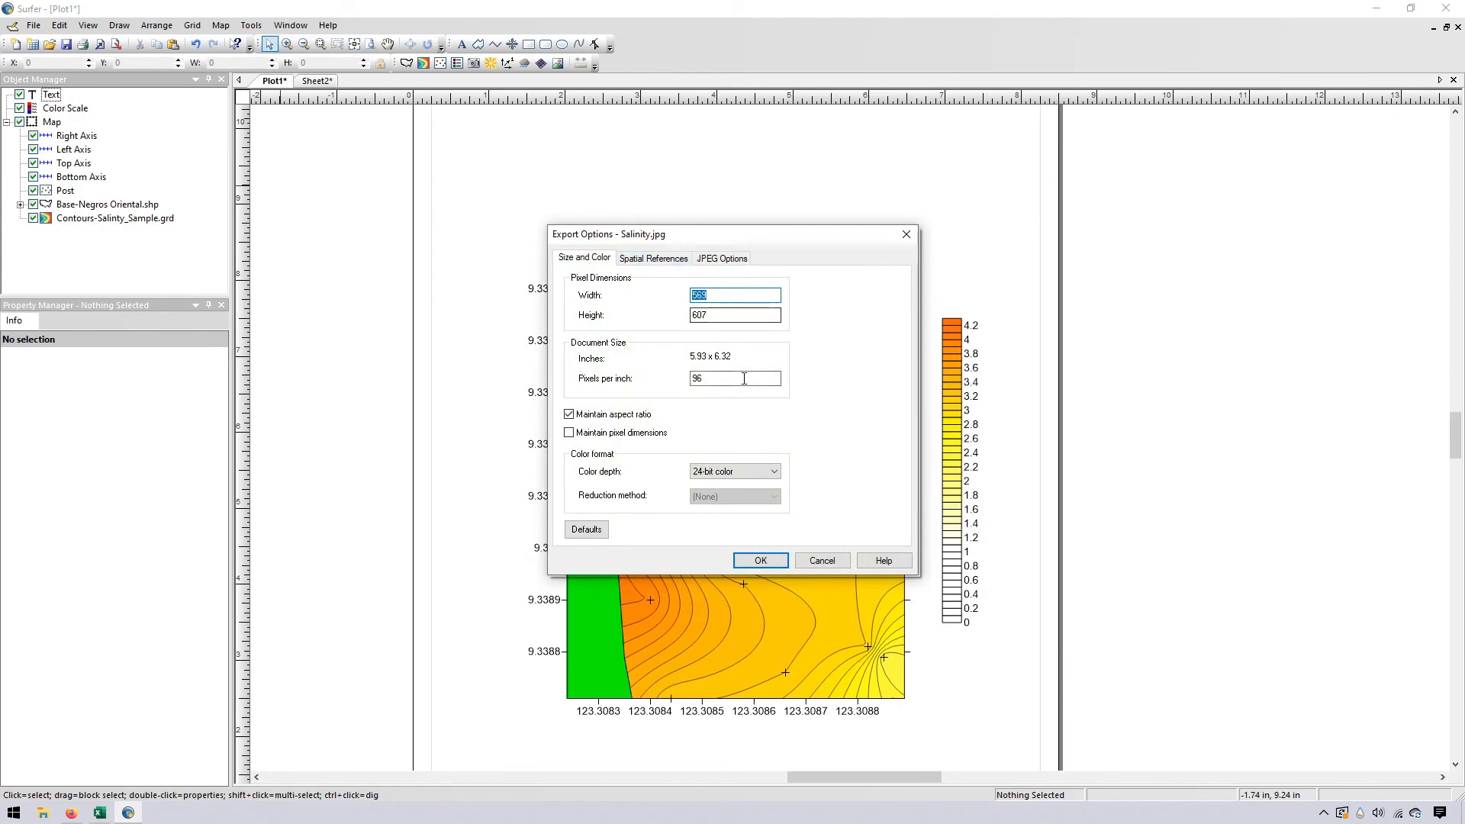
Set the export resolution to 300 pixels per inch and accept the export options
left_click(743, 378)
type("300")
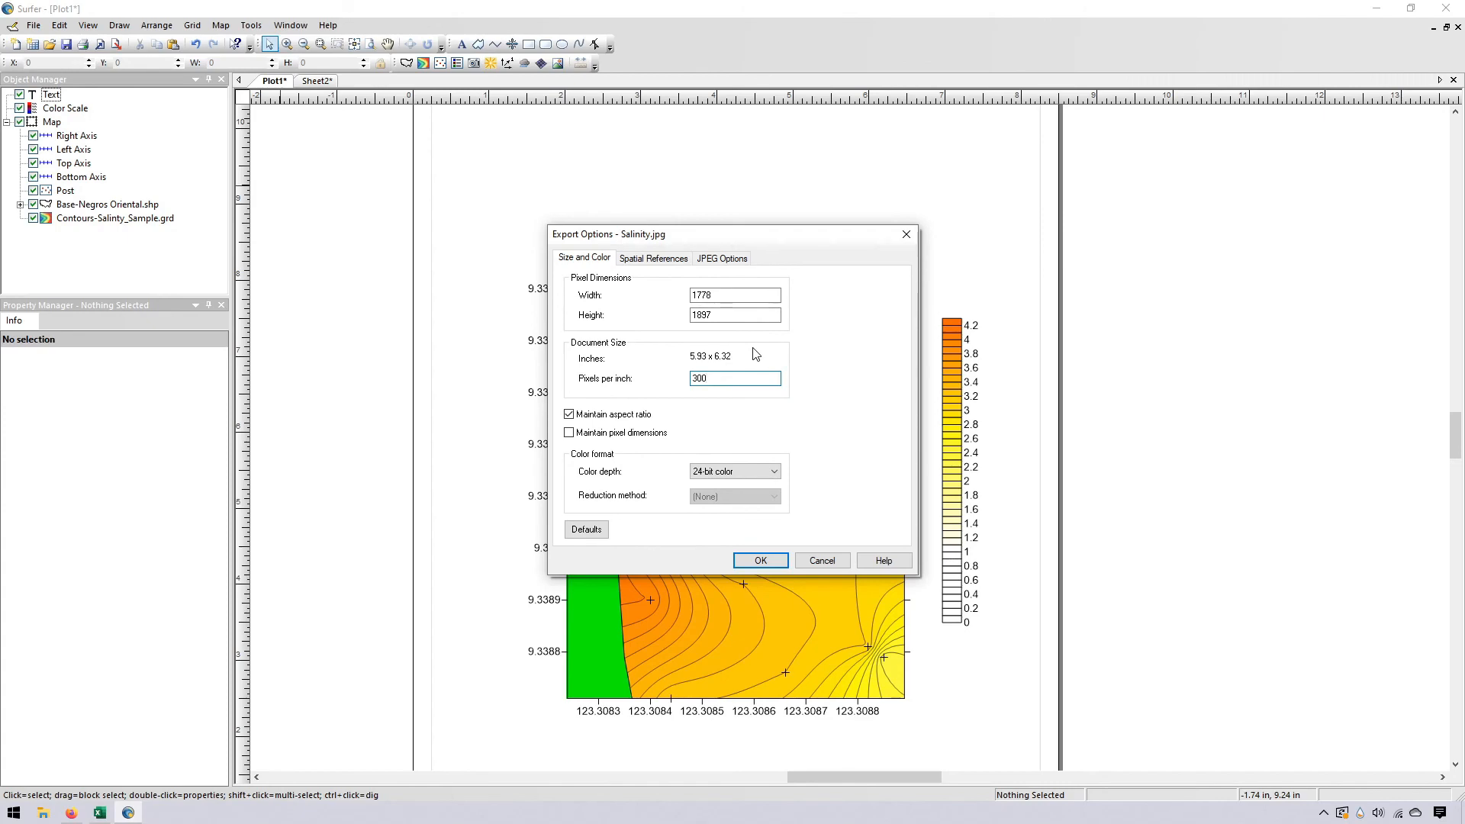
left_click(762, 561)
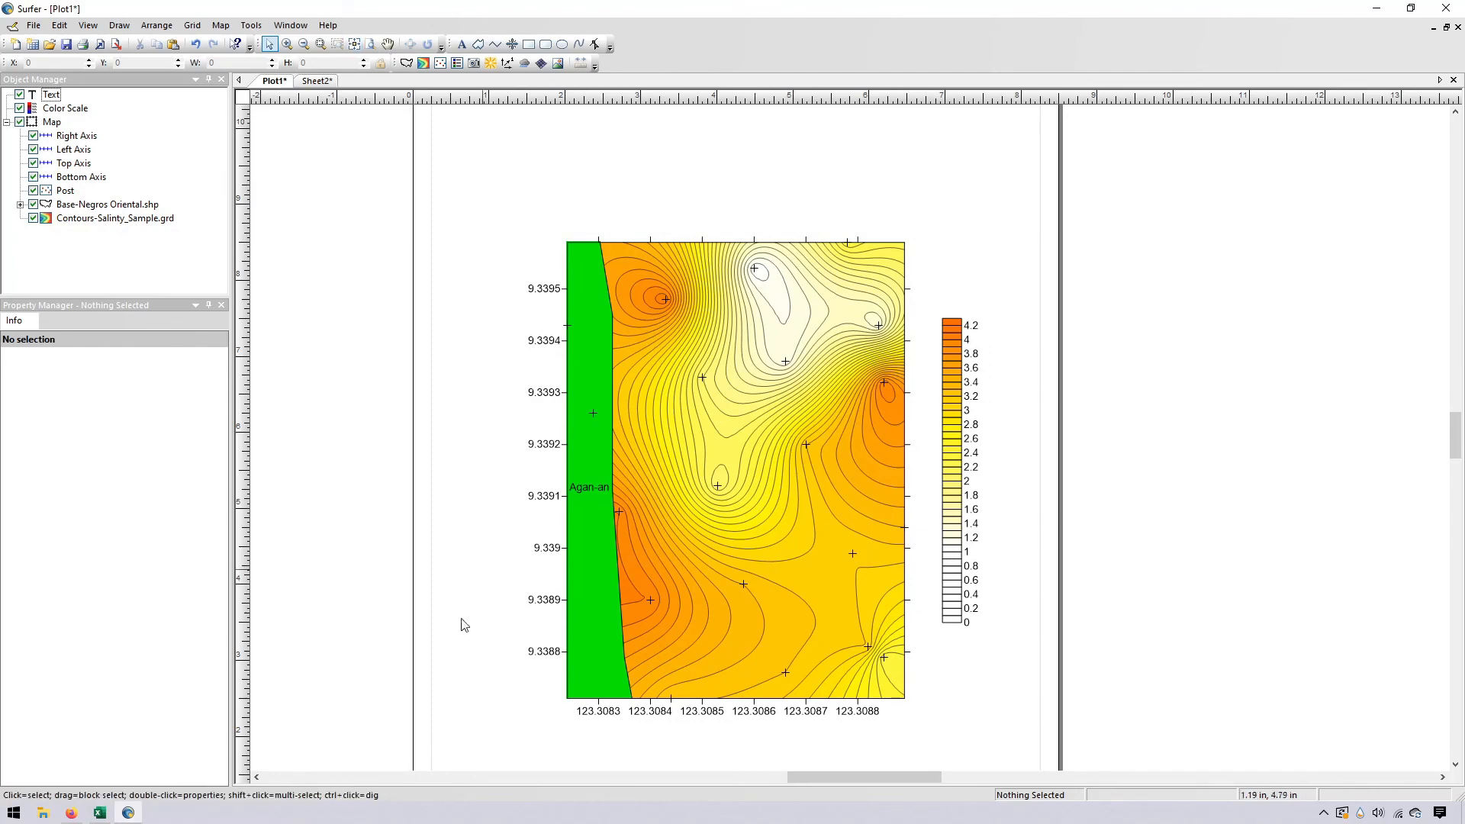
Switch to File Explorer to look for the exported image in the OneDrive Desktop folder, and return to Surfer
left_click(43, 815)
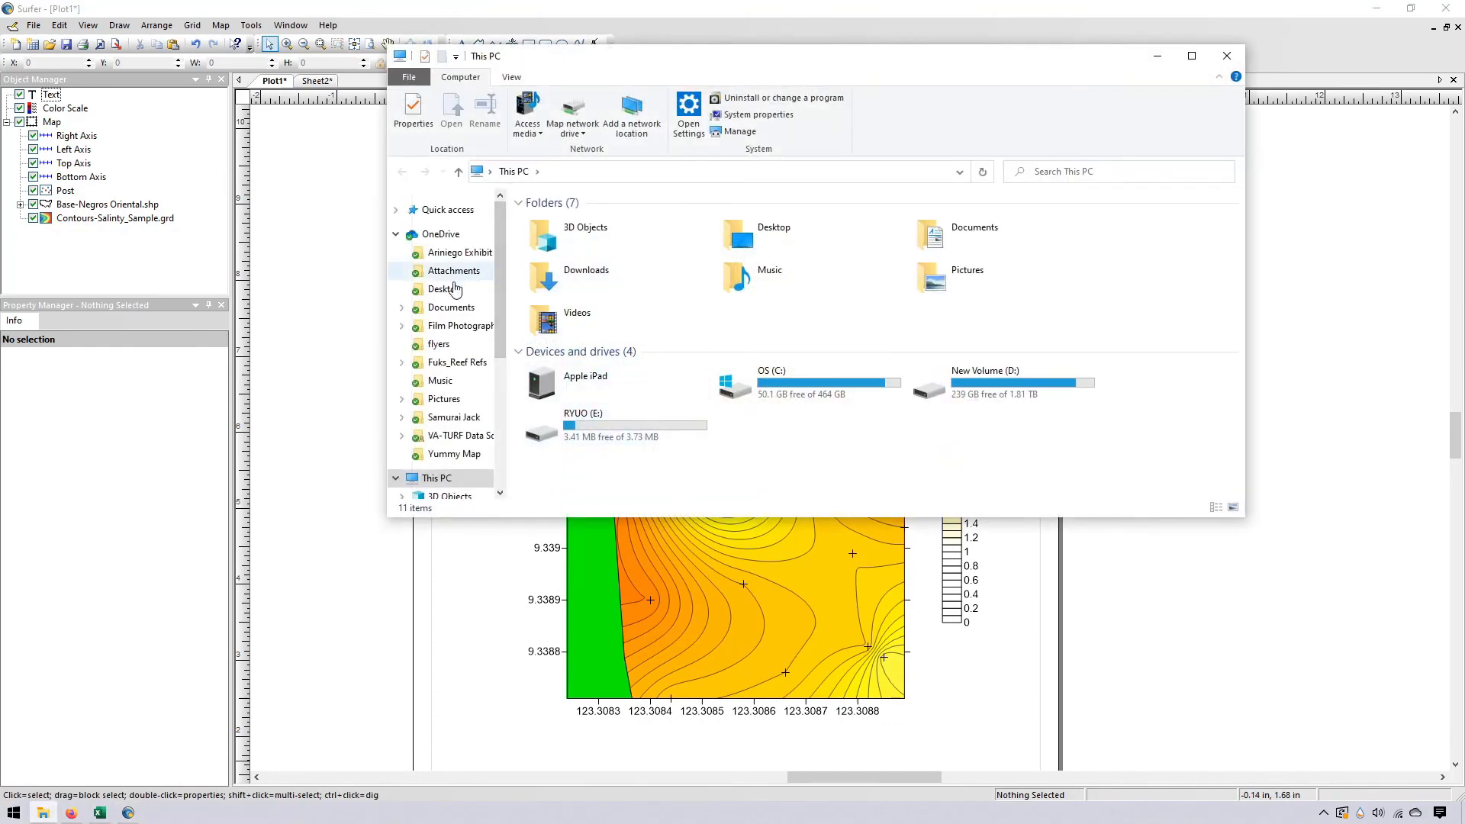
left_click(456, 288)
left_click(502, 664)
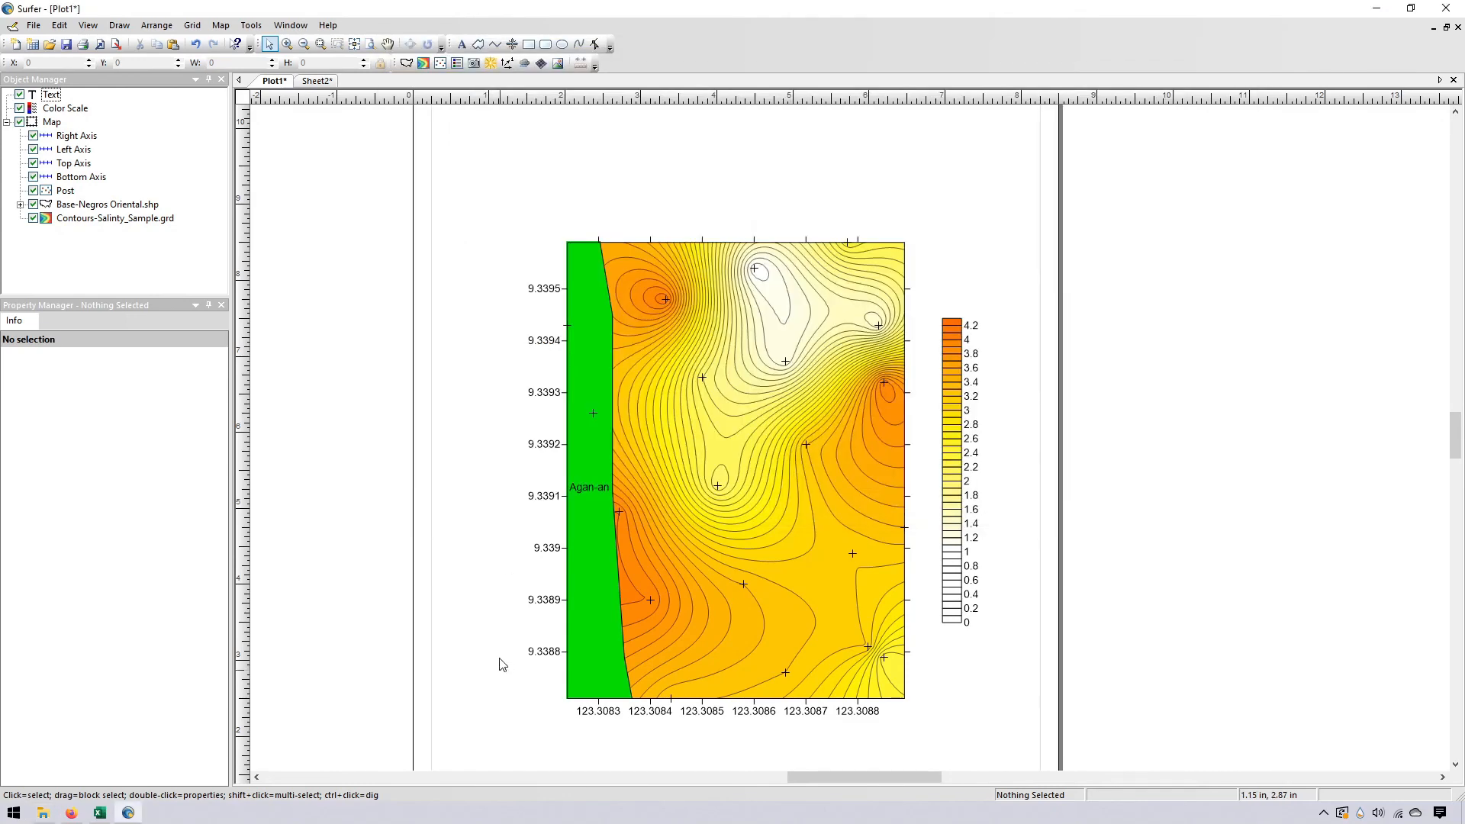
Reopen the Export dialog to check which folder exports are saved in, and close it without exporting
left_click(33, 25)
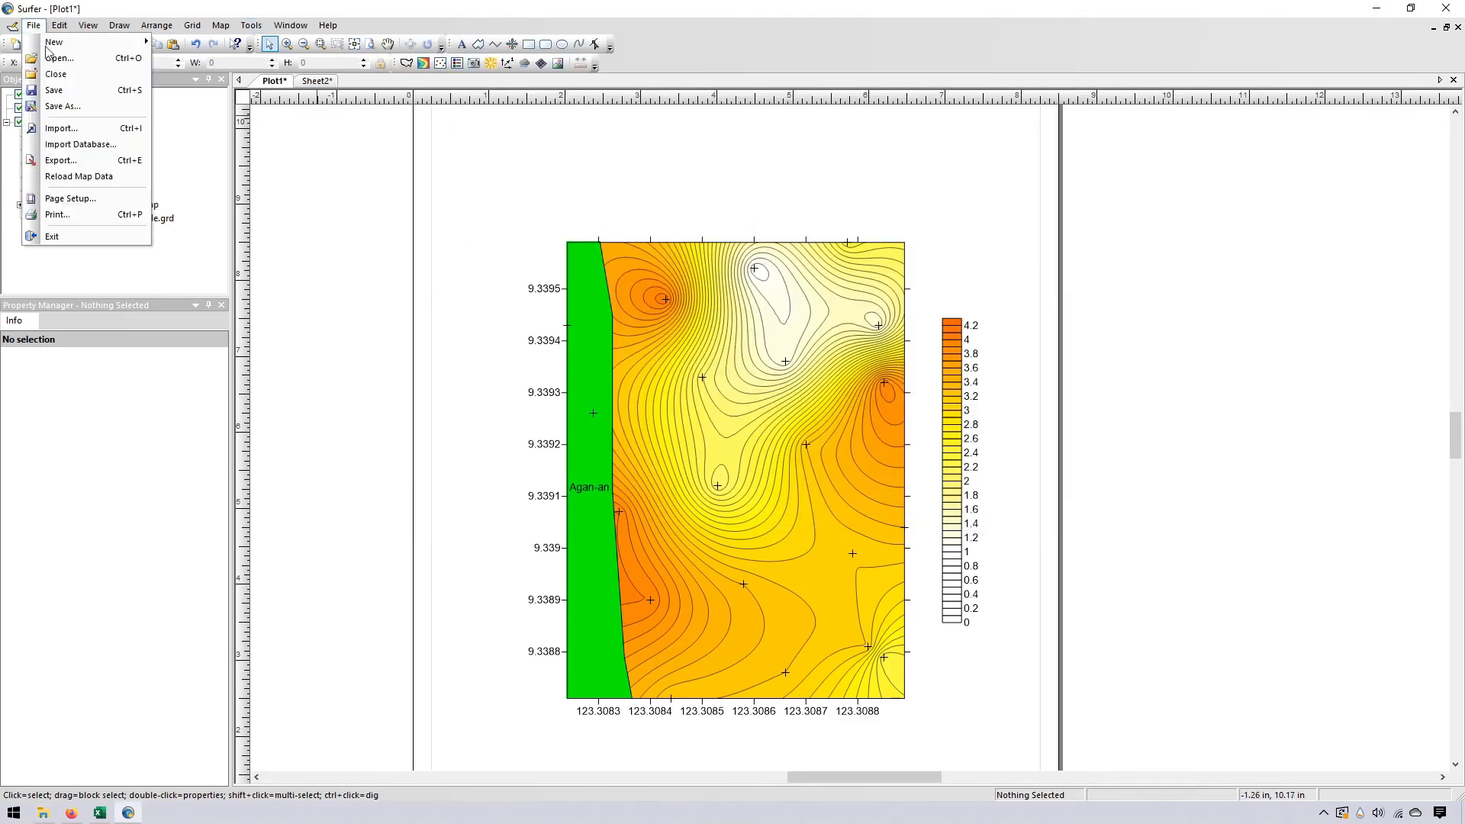
left_click(93, 159)
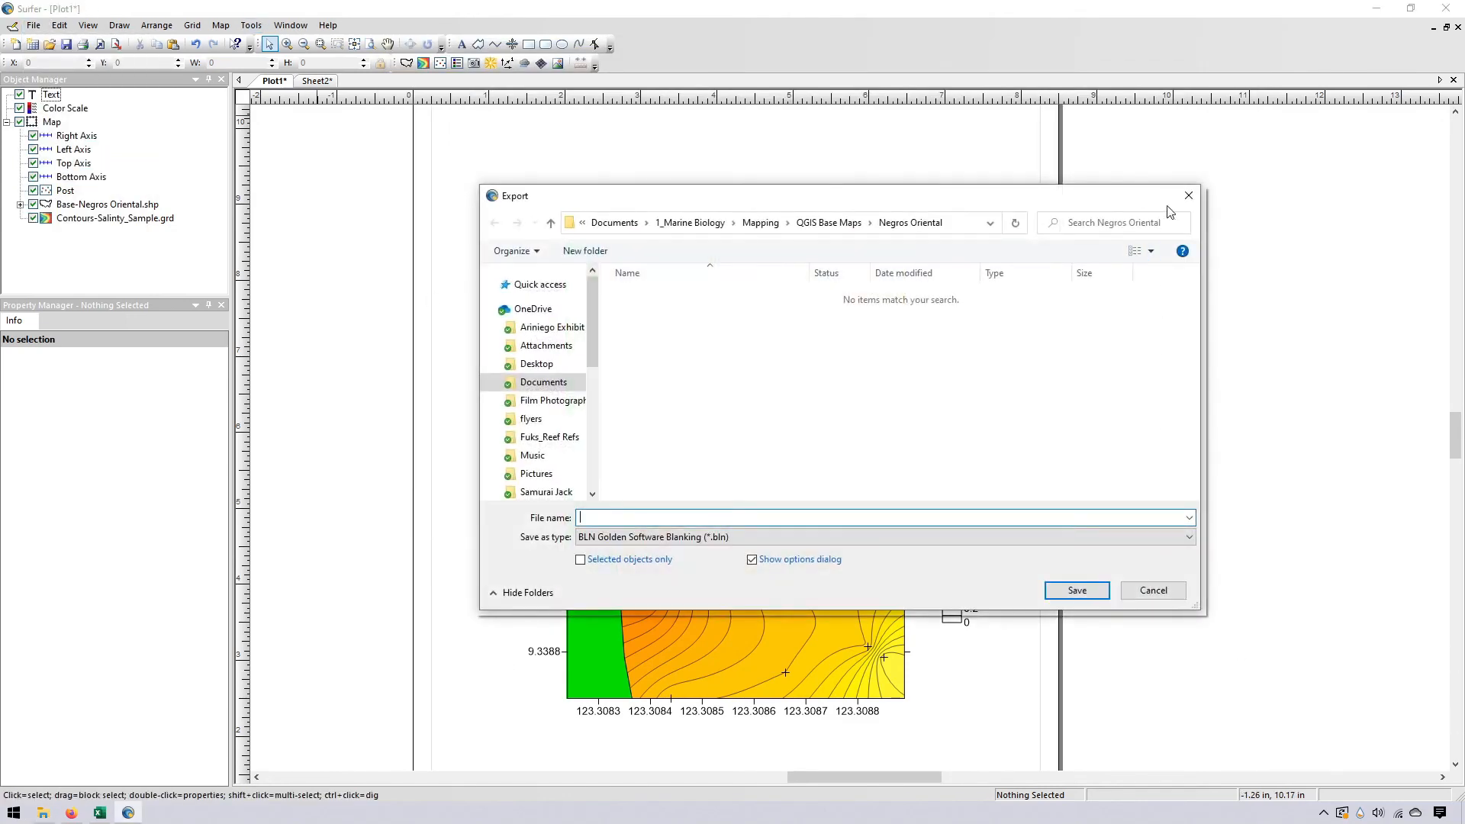
left_click(1197, 199)
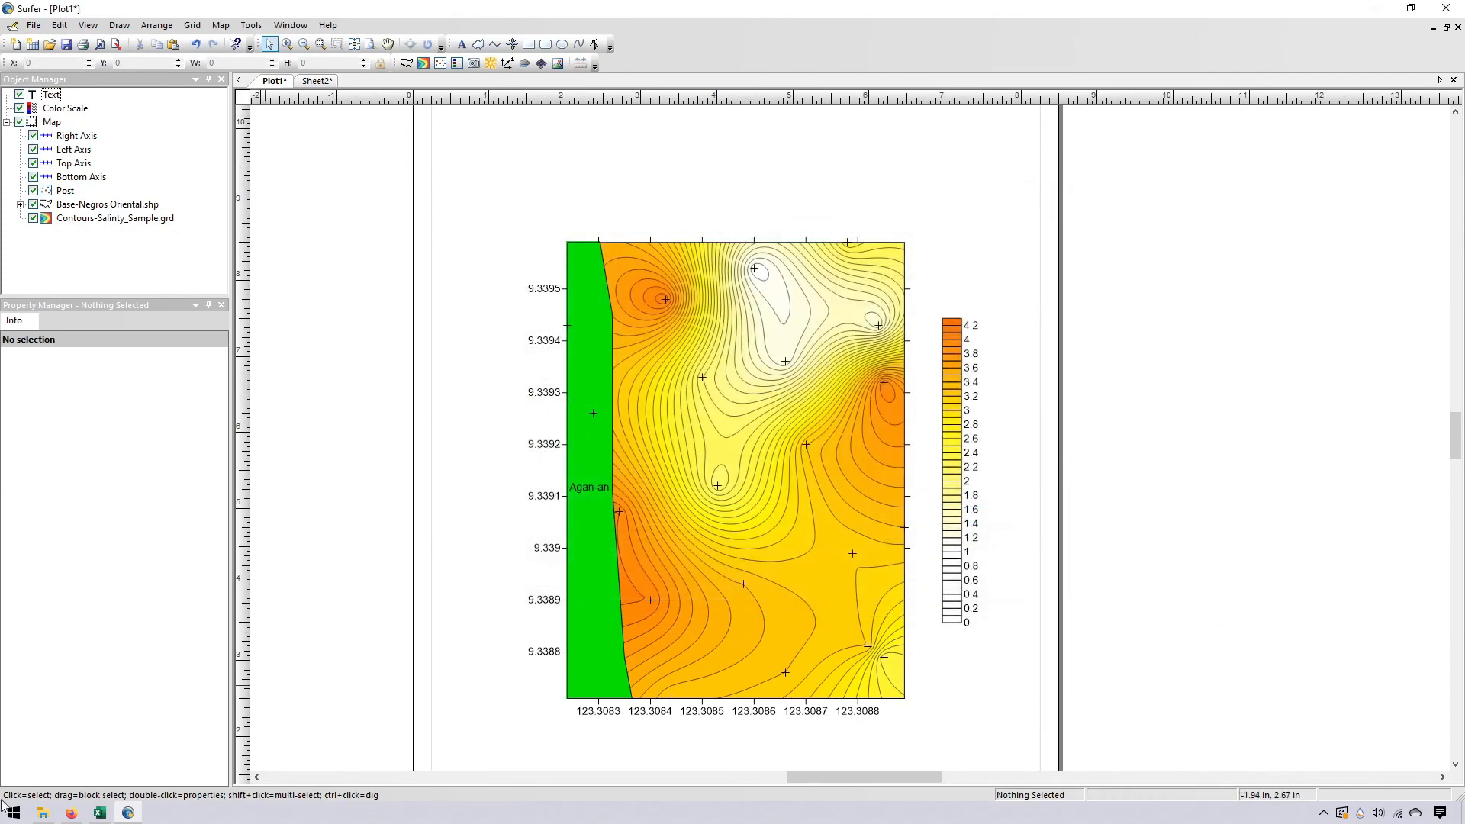
In File Explorer, go to Documents > 1_Marine Biology > Mapping > QGIS Base Maps > Negros Oriental and open the Salinity JPG to examine it
left_click(43, 814)
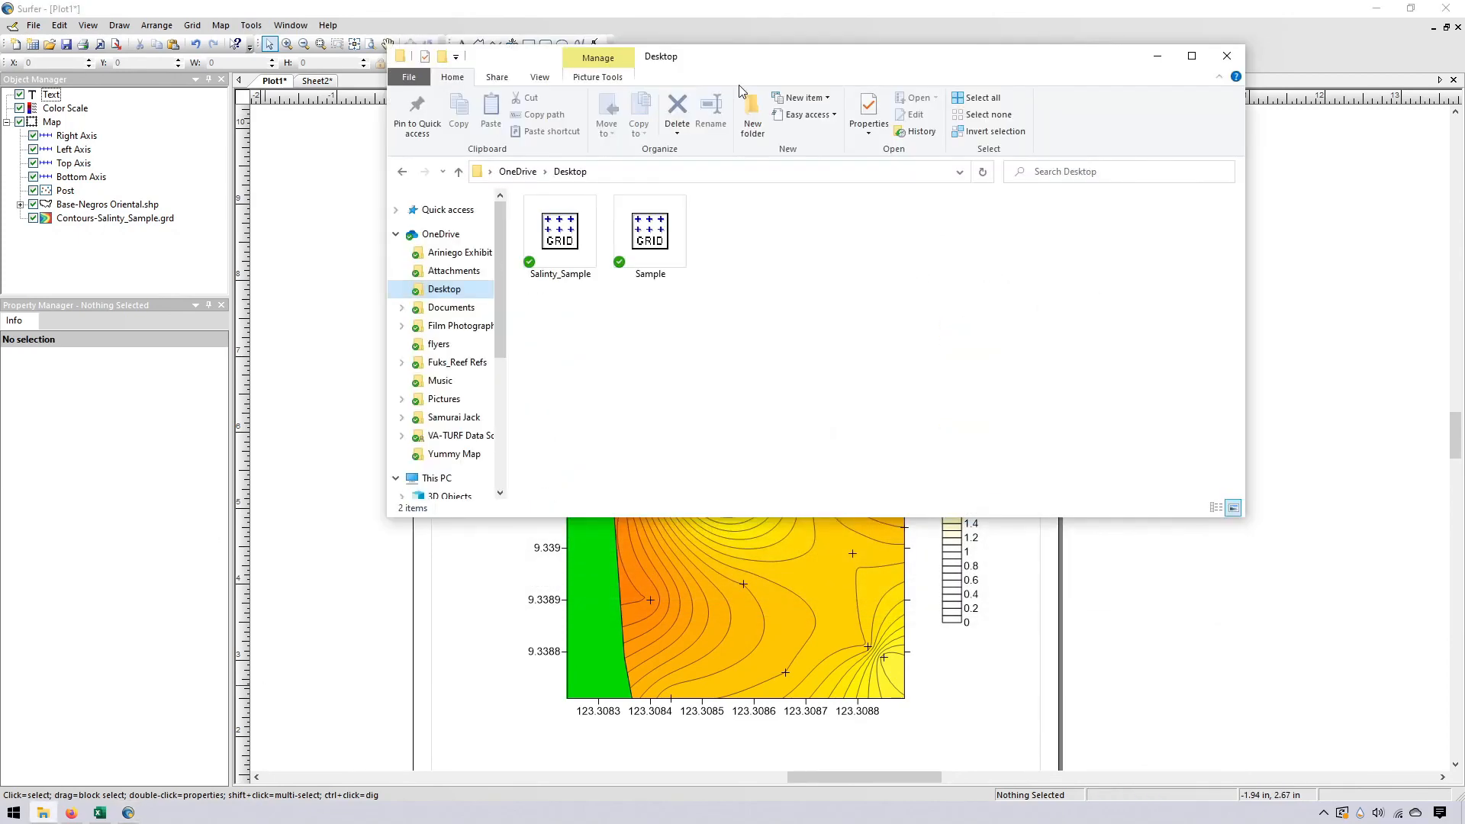
left_click(465, 309)
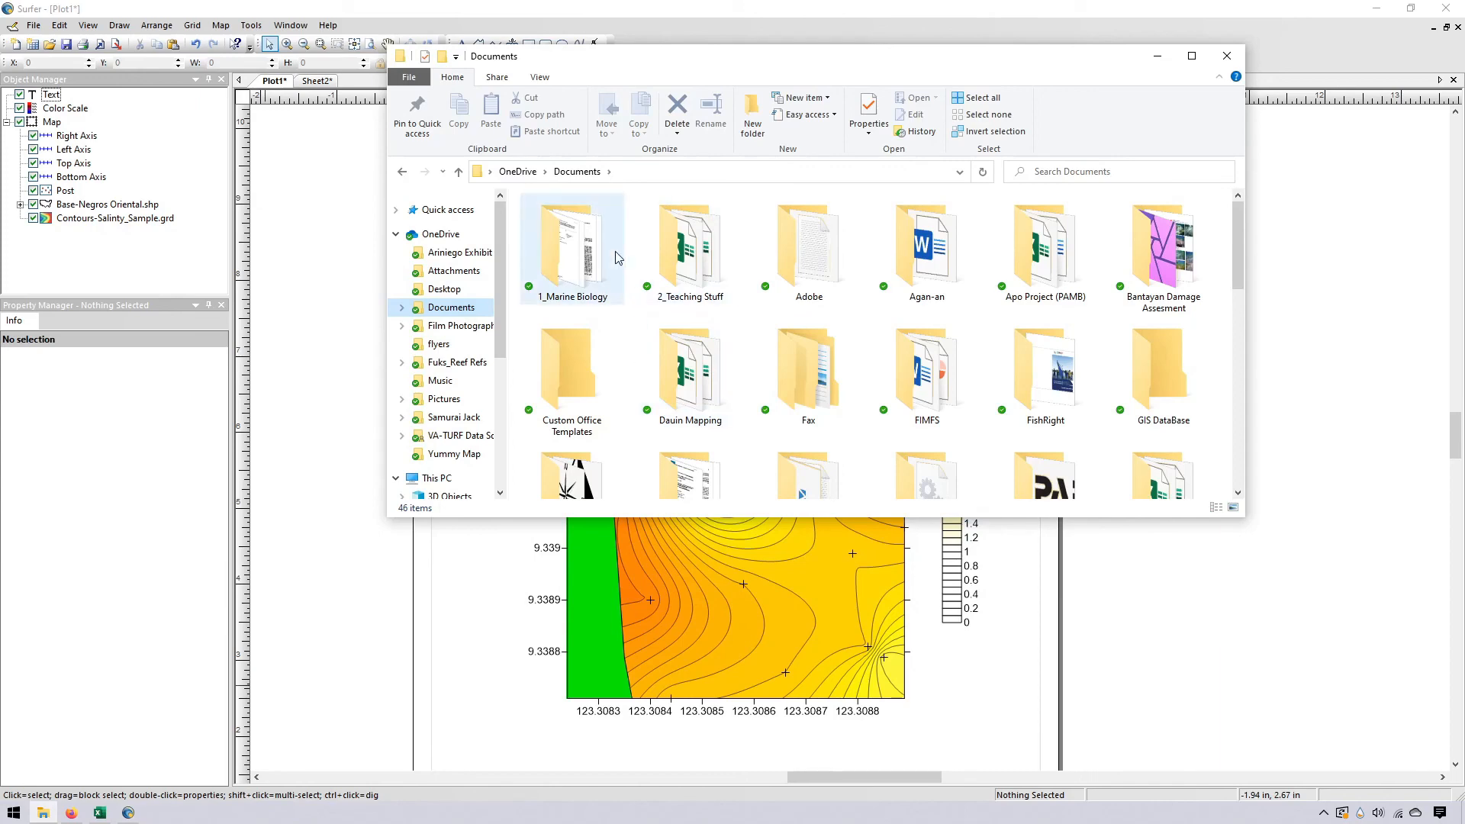
double_click(595, 247)
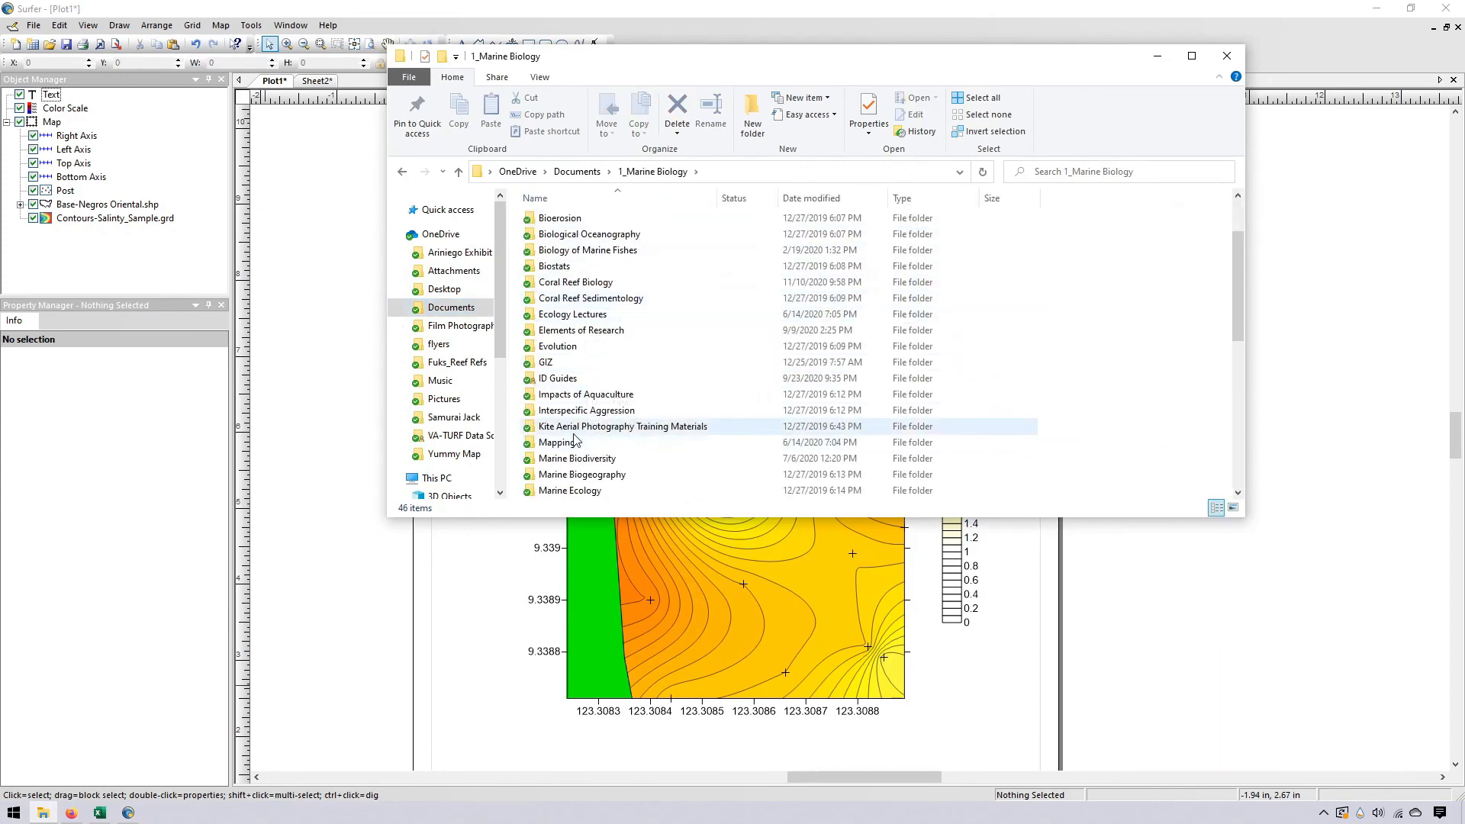
double_click(578, 441)
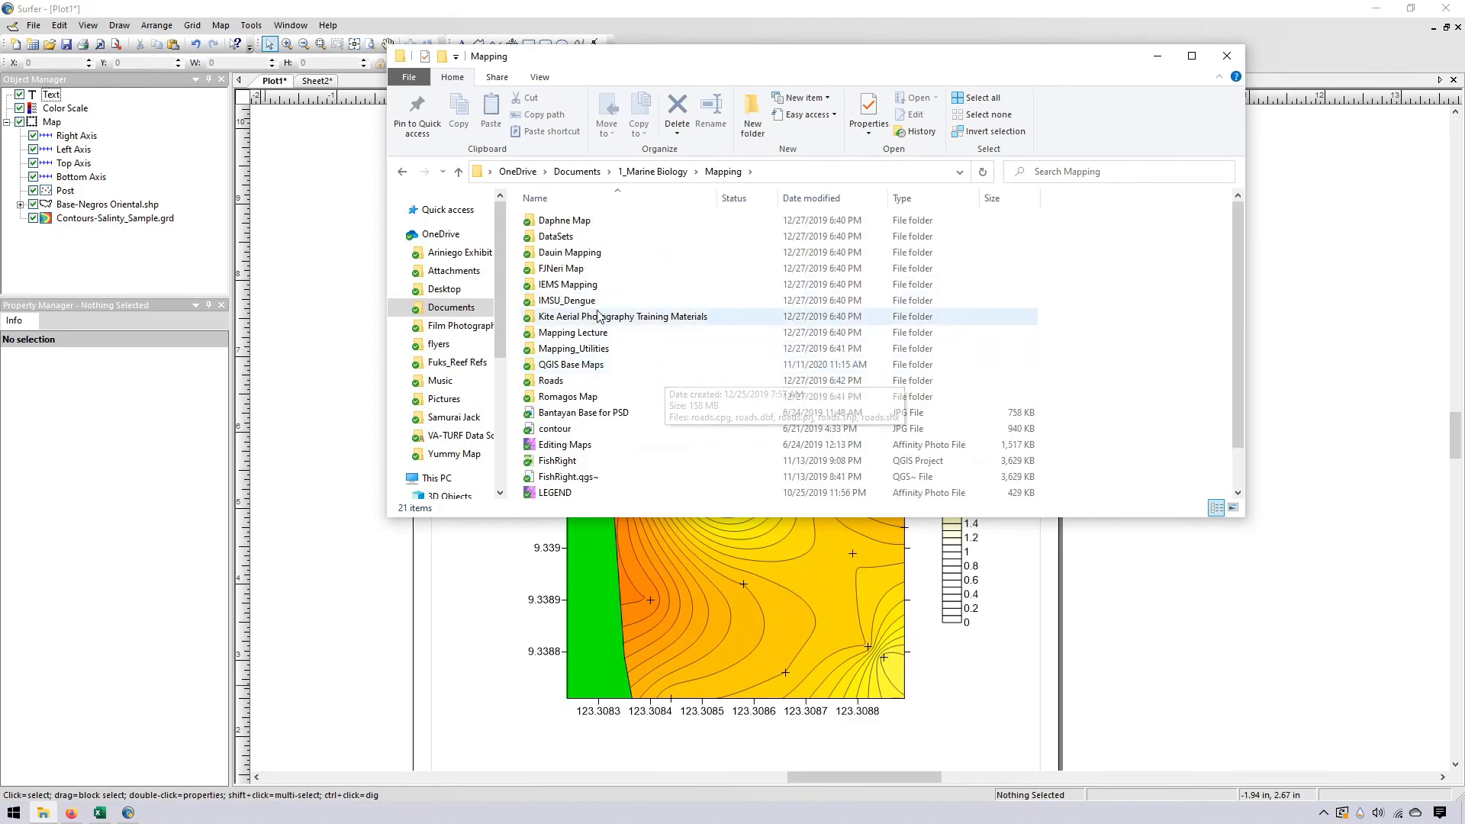
double_click(592, 365)
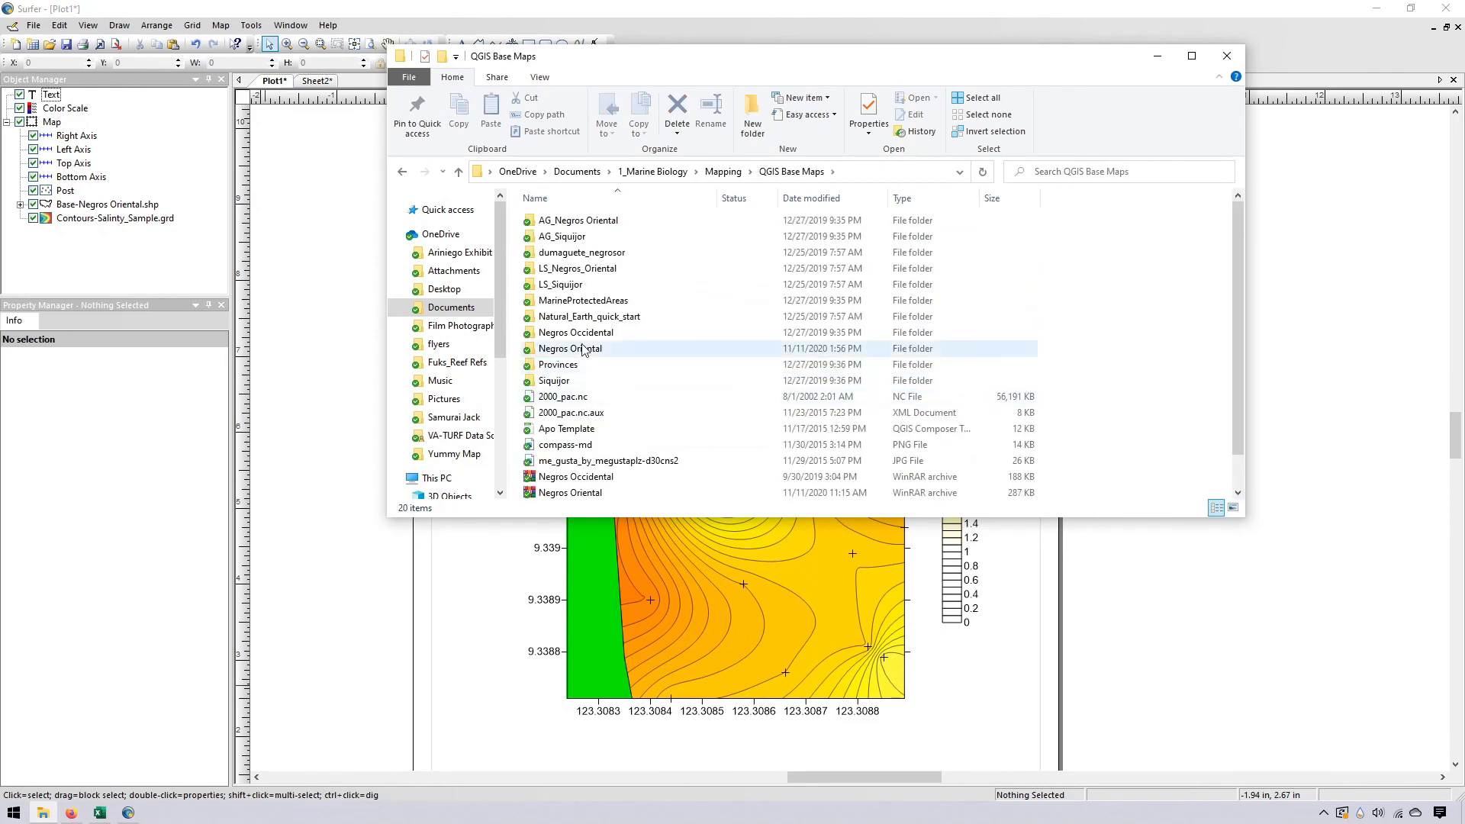
double_click(581, 348)
left_click(581, 348)
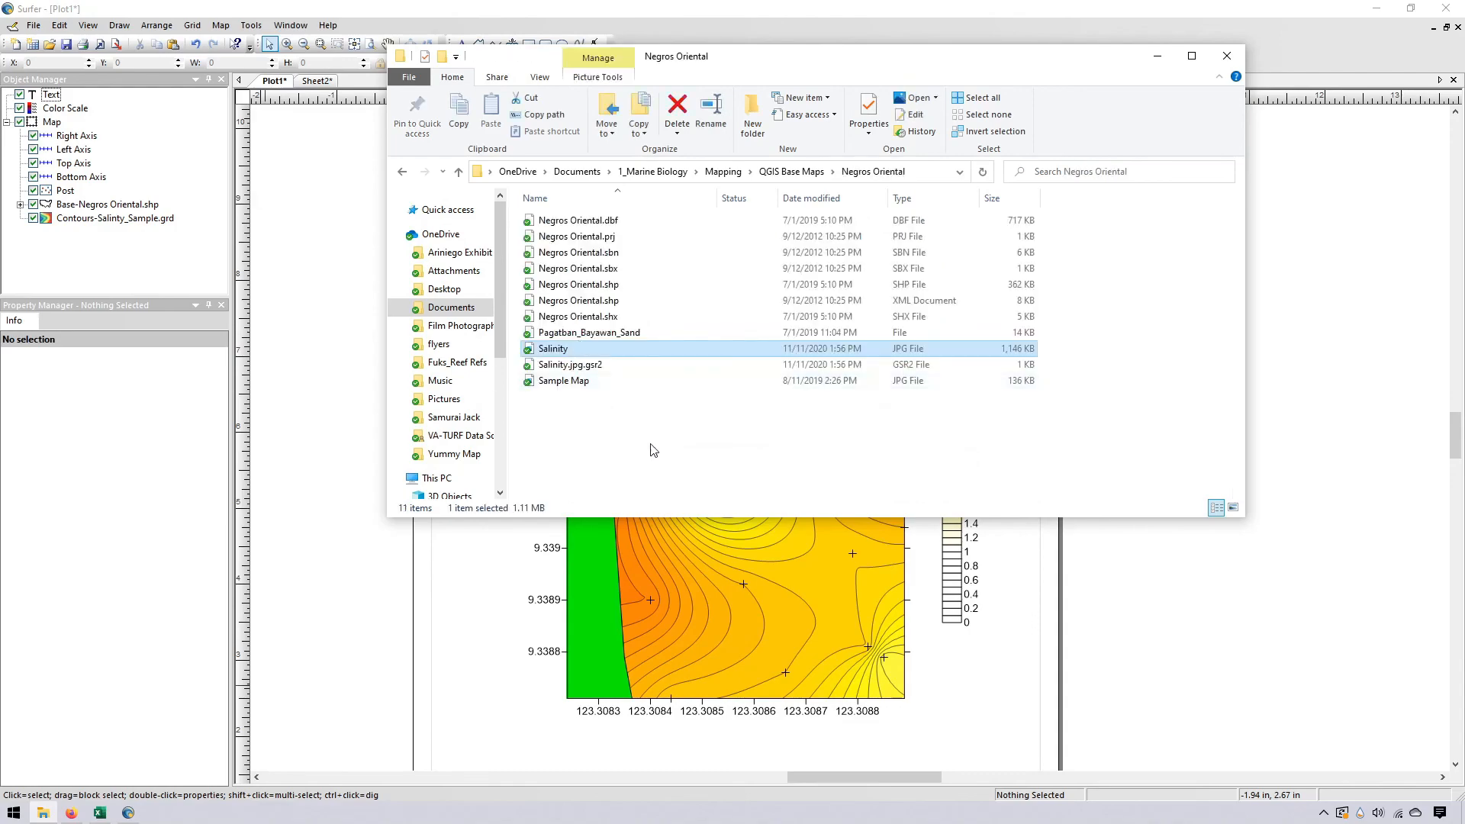
double_click(696, 349)
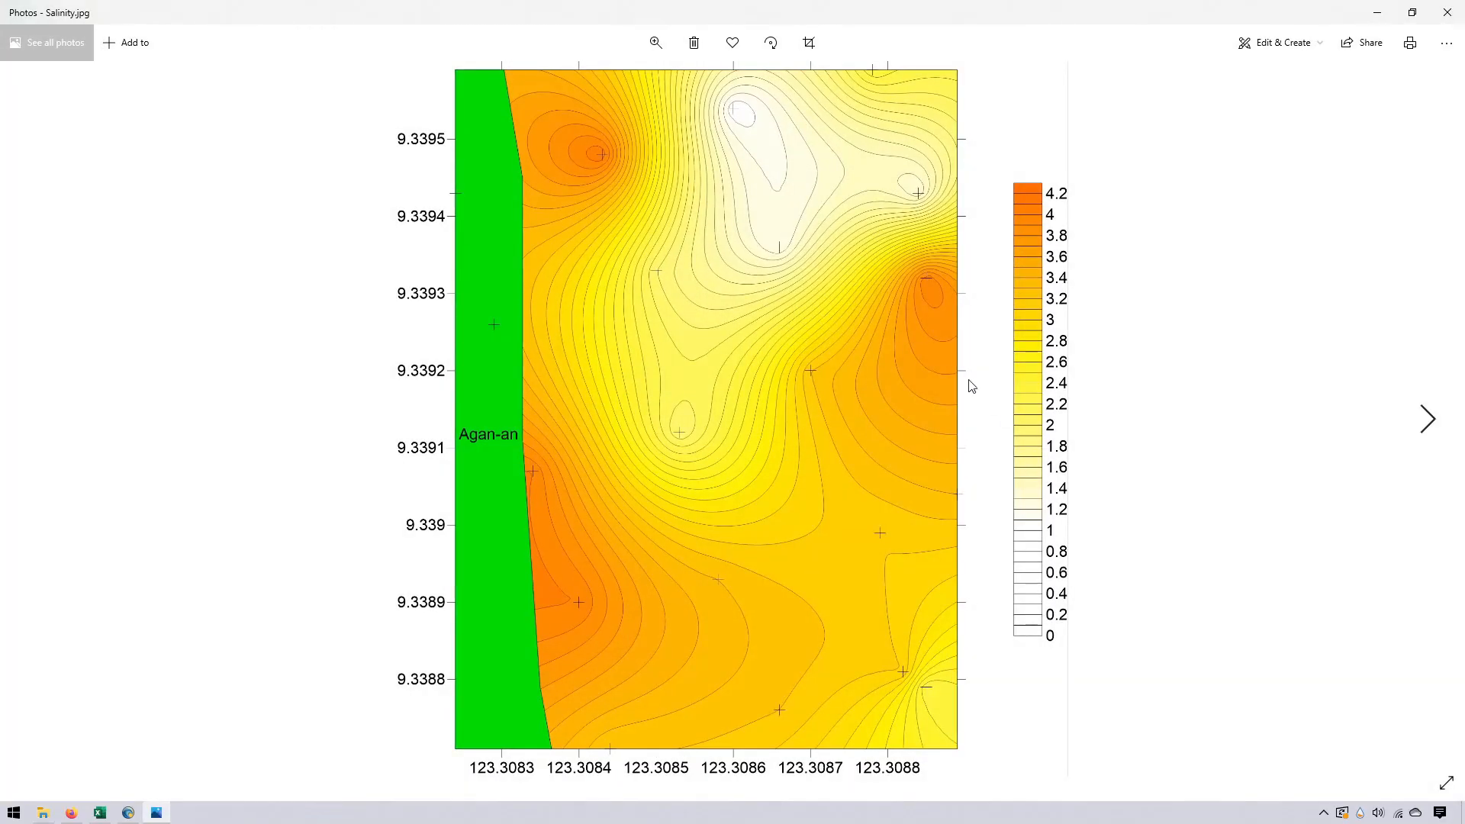